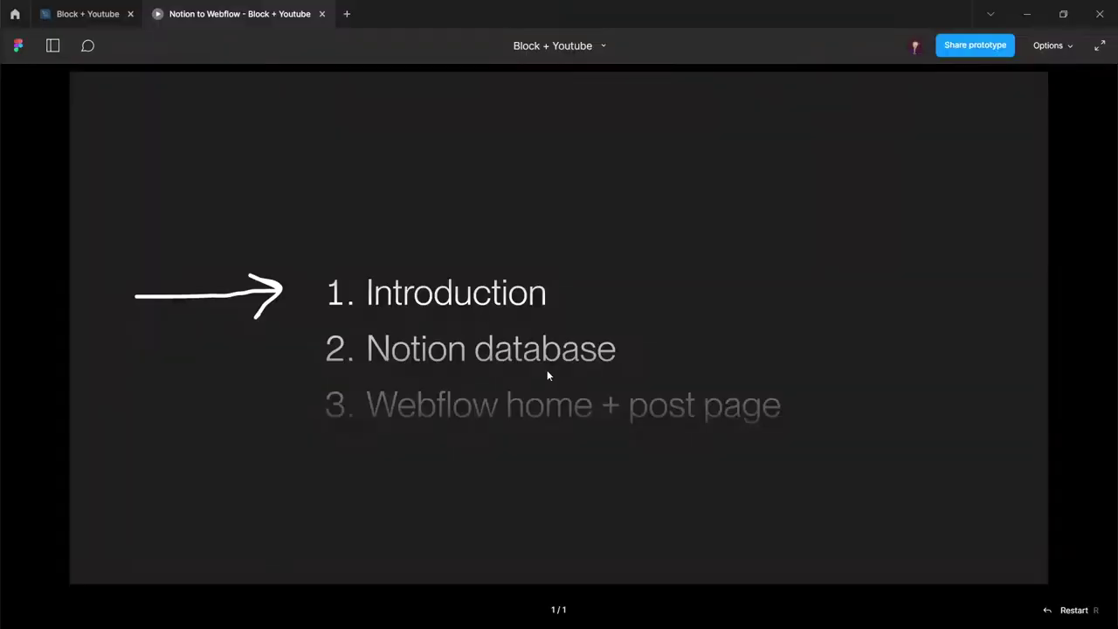
- Advance the outline slide to Notion database, switch to Notion and title the untitled page "Cat blog posts"
key(Right)
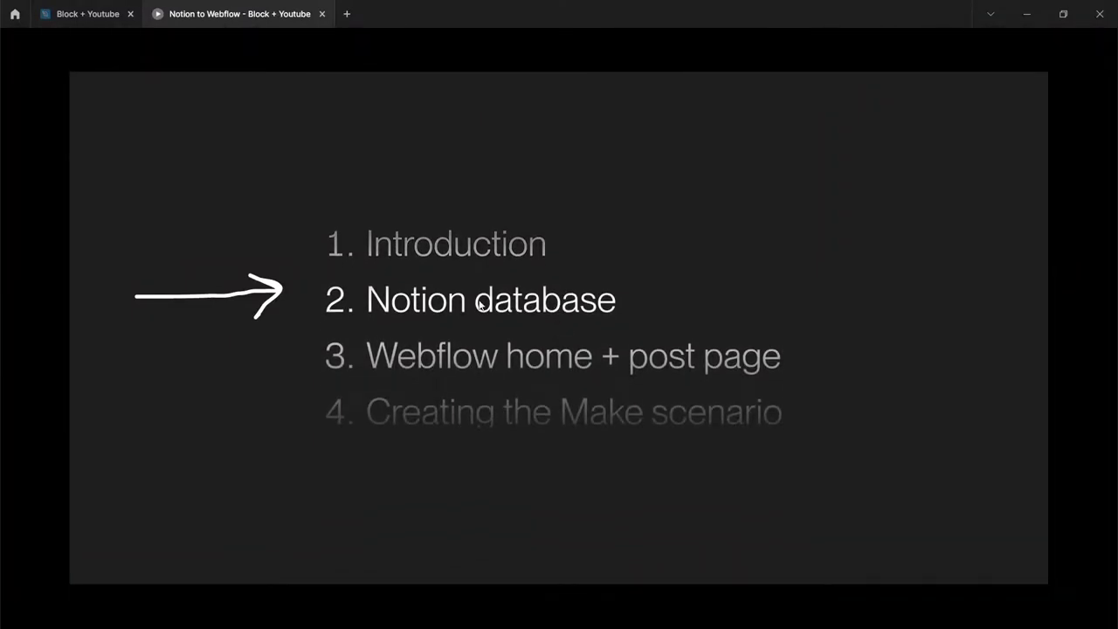
key(alt+Tab)
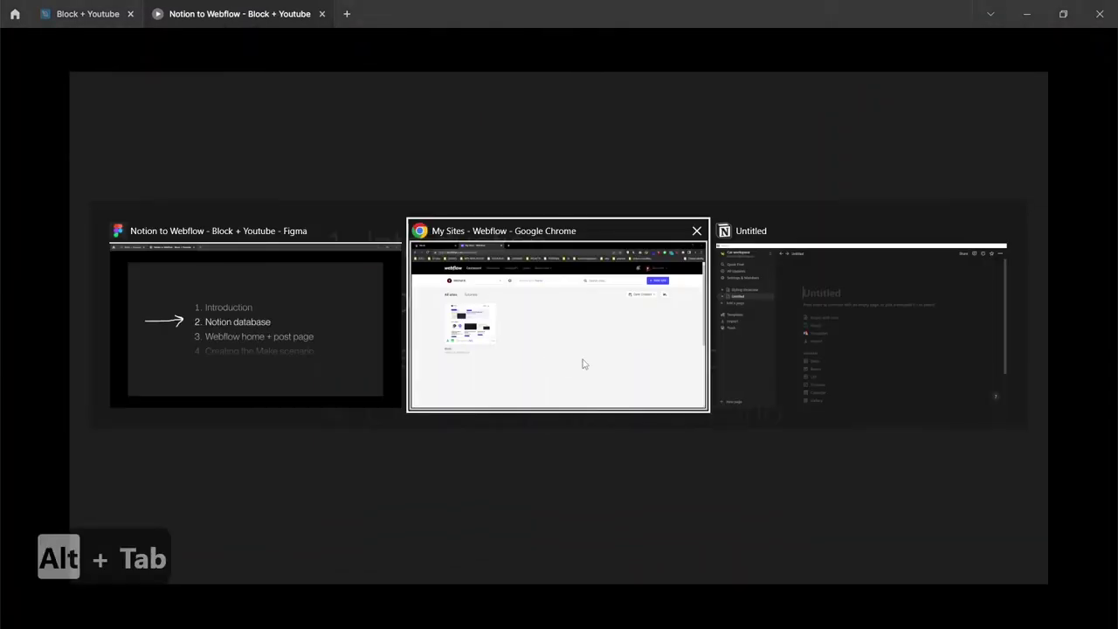
key(alt+Tab)
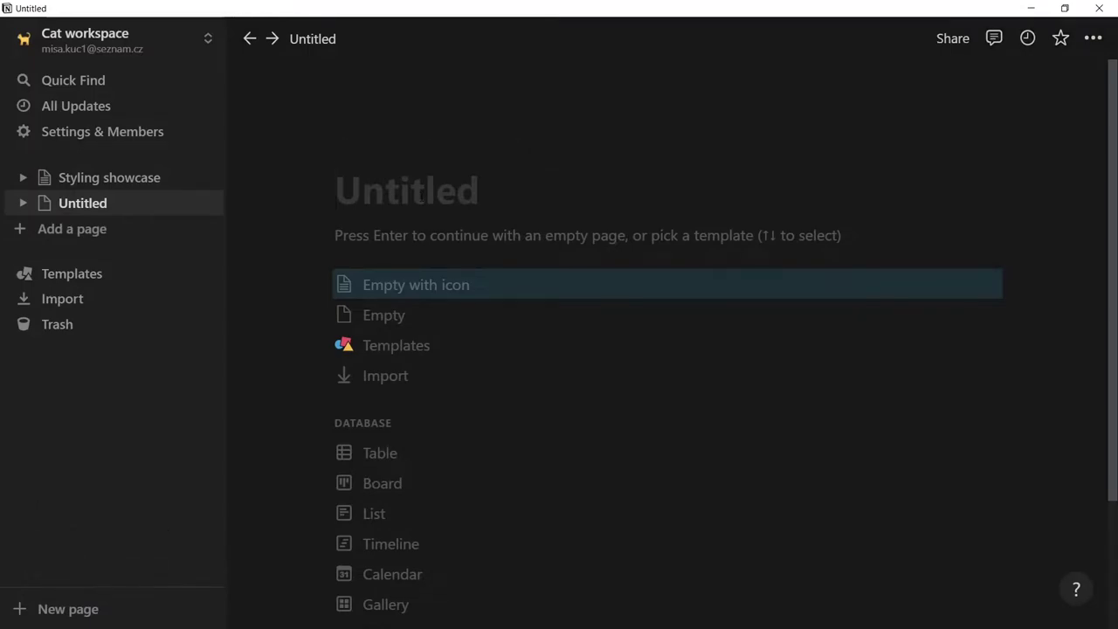
text(Cat blog )
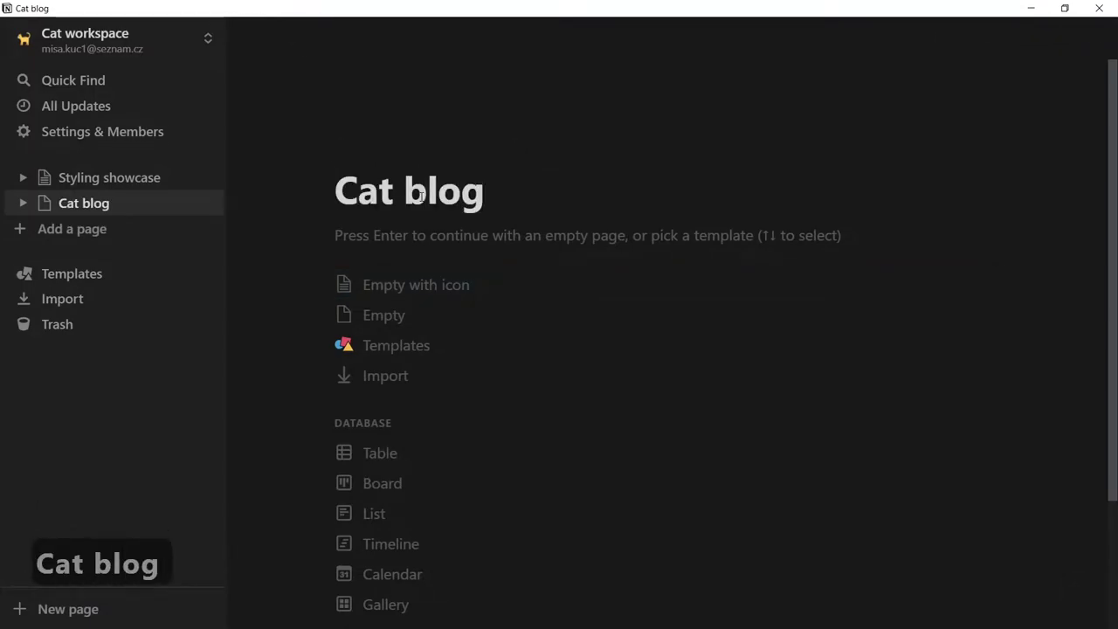
text(posts)
- Turn the Cat blog posts page into a gallery database with a new database as its data source
key(Down)
key(Down)
key(Down)
key(Down)
key(Down)
key(Return)
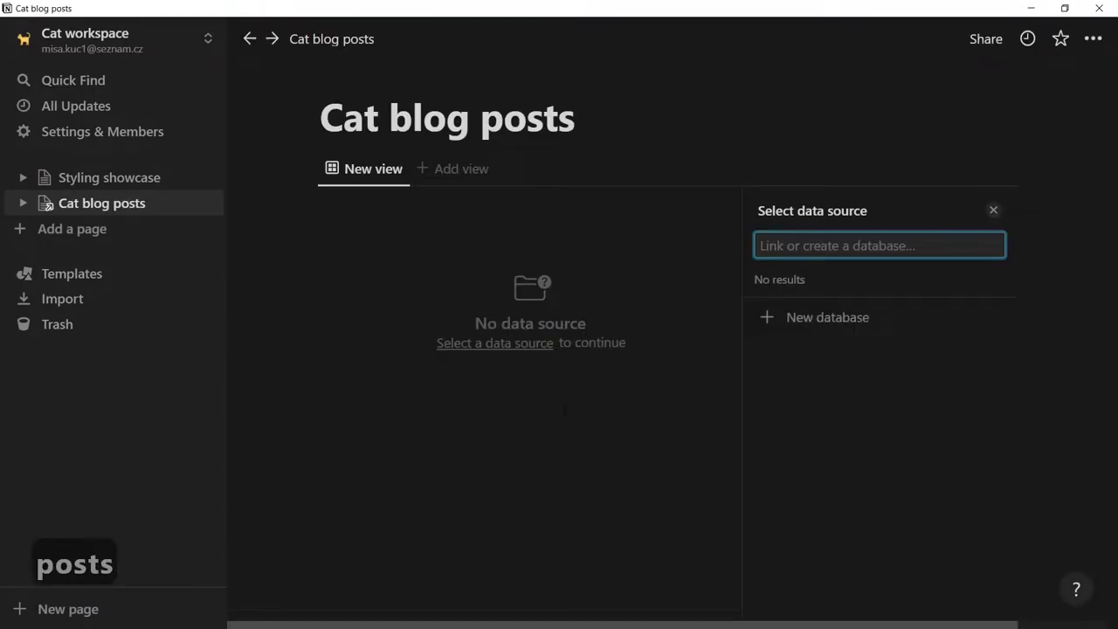
click(877, 324)
- Delete the default cards from the gallery and create a new entry titled "Sample article"
click(349, 499)
key(Delete)
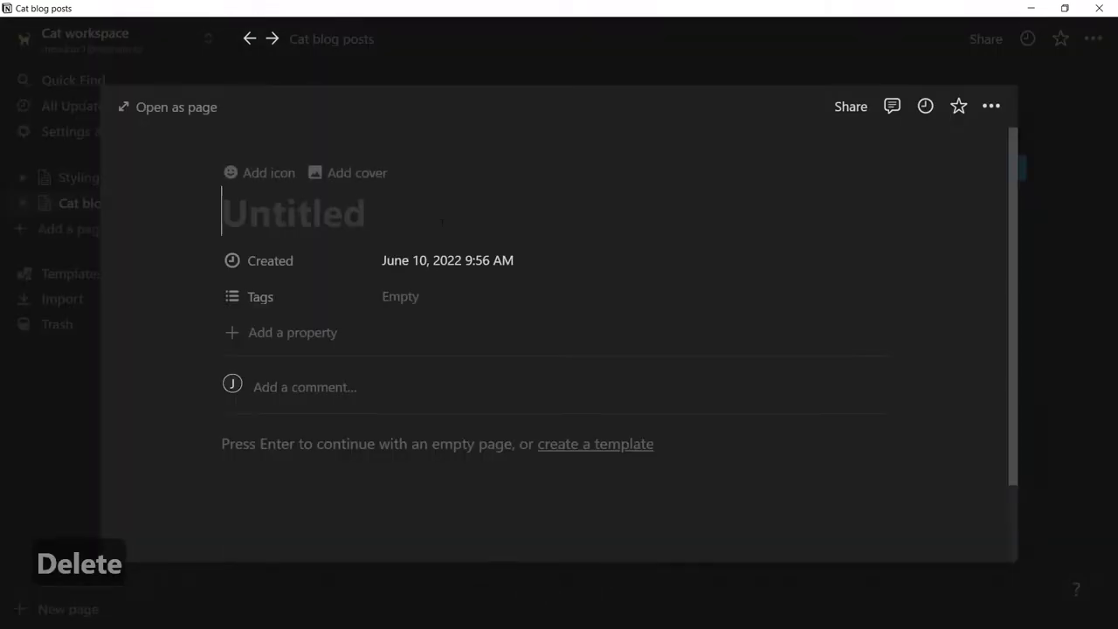
text(Sample article)
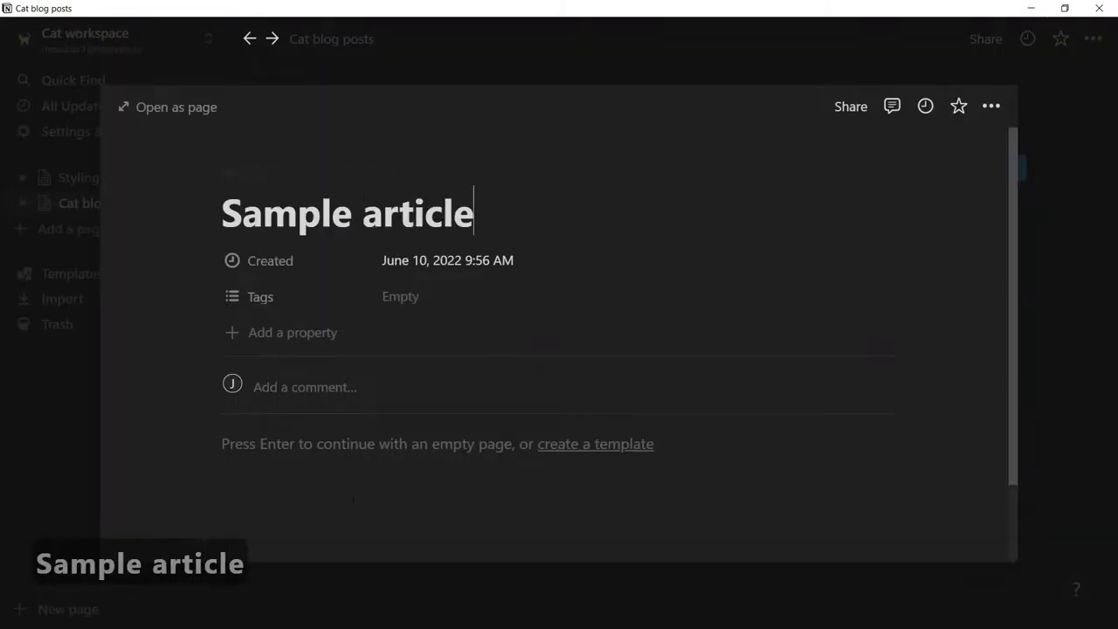
- Fill the article body with a level-2 heading "Heading", the text "paragraph" and a bulleted item "list", and end the list
key(Return)
key(ctrl+shift+2)
text(Heading)
key(Return)
text(par)
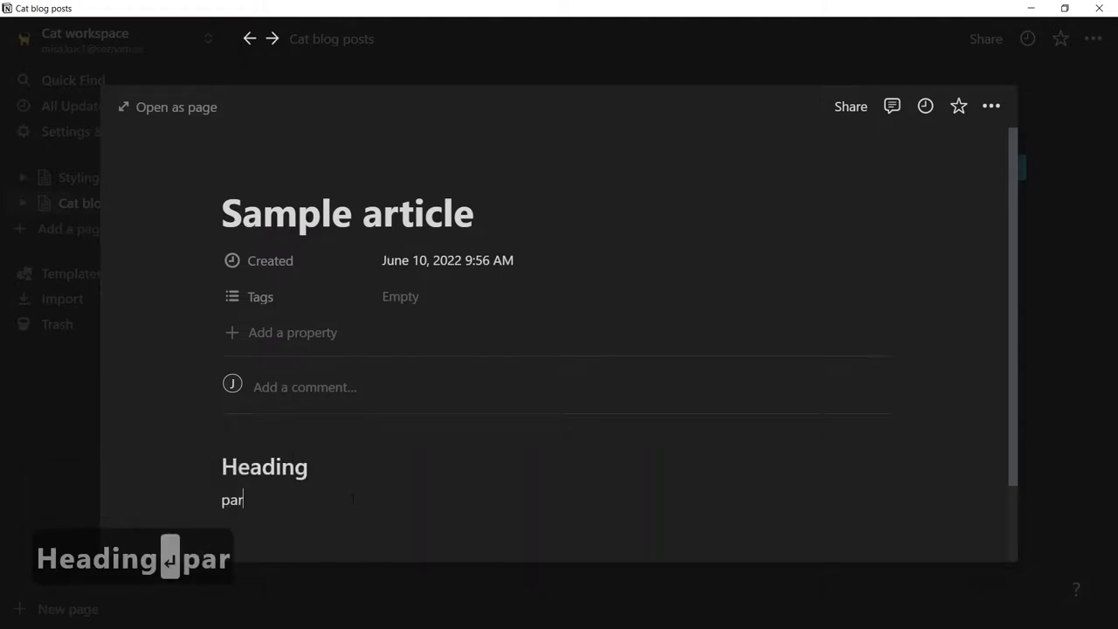
text(agraph)
key(Return)
text(- list)
key(Return)
text(/)
key(BackSpace)
key(BackSpace)
key(Return)
text(/call)
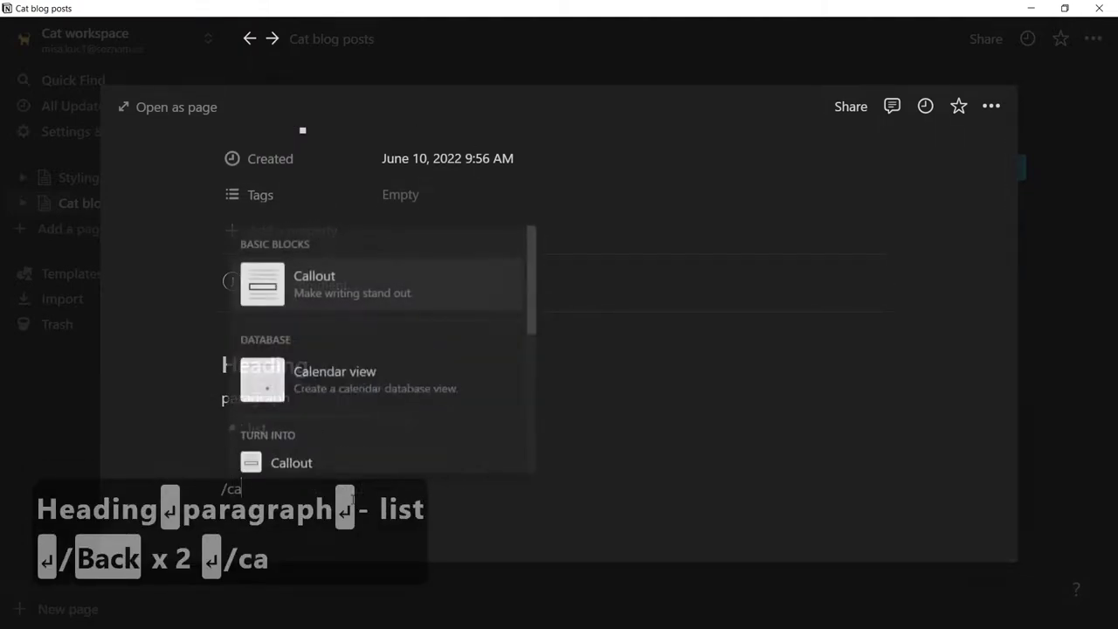
key(Return)
key(BackSpace)
key(shift+Home)
key(shift+Home)
text(/)
key(shift+Home)
key(Home)
key(BackSpace)
key(BackSpace)
key(BackSpace)
key(BackSpace)
key(BackSpace)
key(BackSpace)
- Insert a callout block below the list containing the text "Hello world"
text(/call)
key(Return)
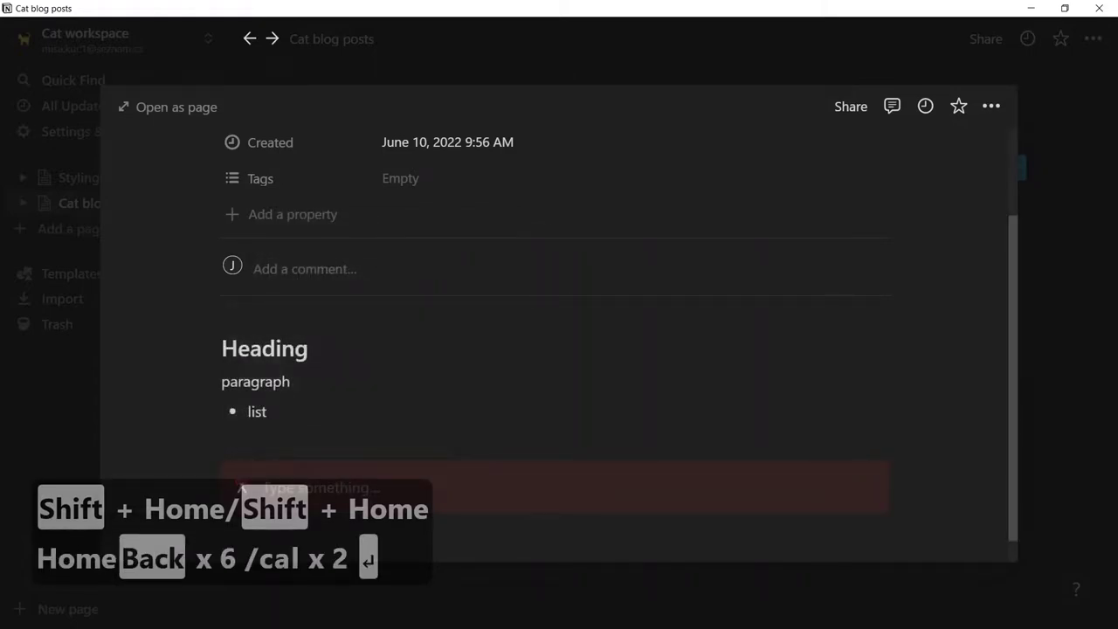
text(Hello world)
- Add a cover to Sample article, using the Unsplash "cat" photo of the black-and-white cat on a green background
scroll(327, 177, up, 3)
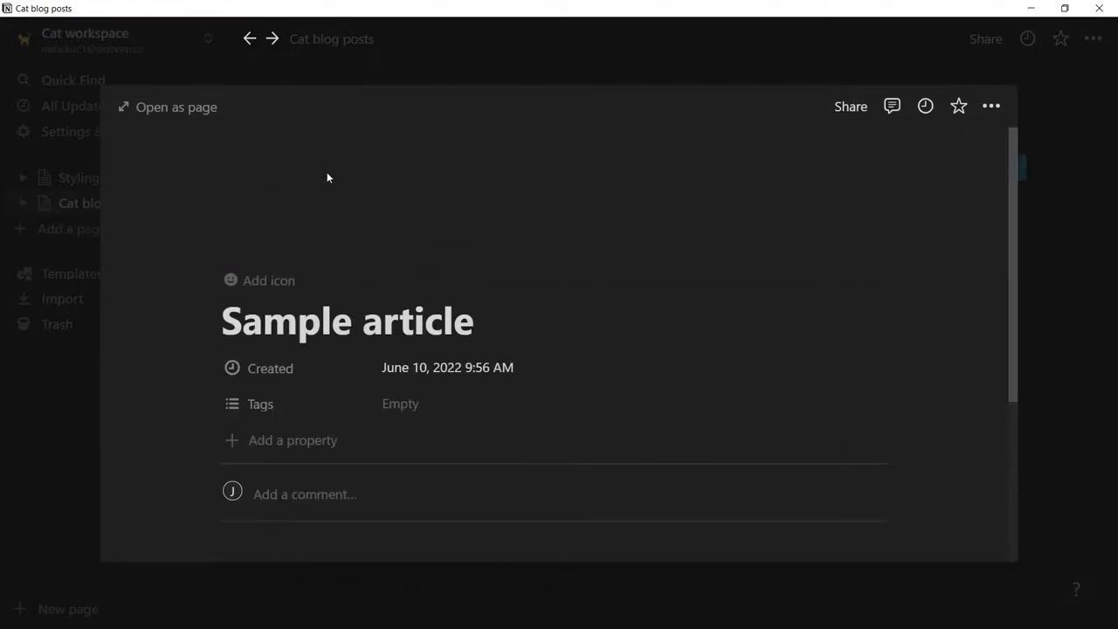
click(737, 232)
click(690, 244)
text(cat)
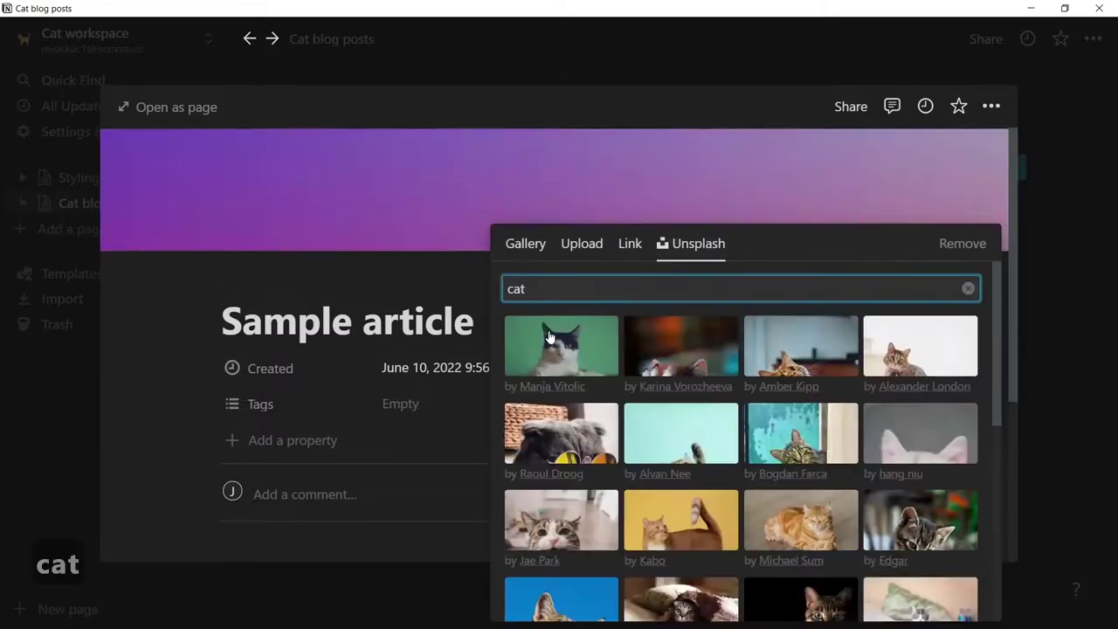
click(561, 346)
click(378, 250)
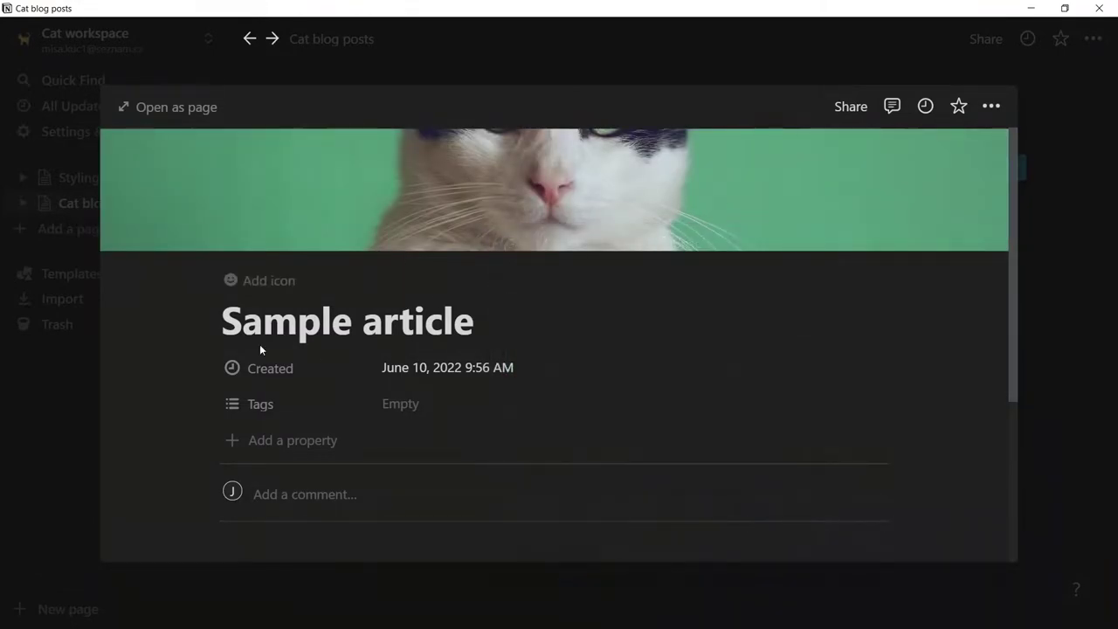
- Change the Created property to the Last edited time type and rename it "Last edited"
drag(172, 351, 496, 395)
click(271, 369)
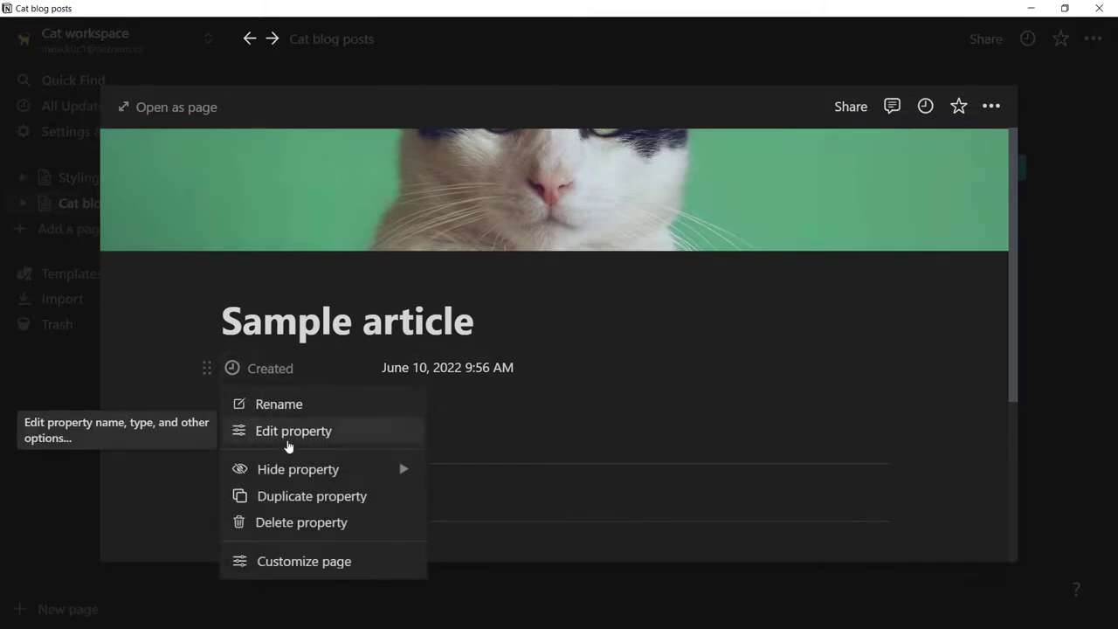
click(289, 445)
click(280, 450)
scroll(289, 489, down, 2)
click(304, 580)
click(312, 408)
key(ctrl+a)
text(Last edited)
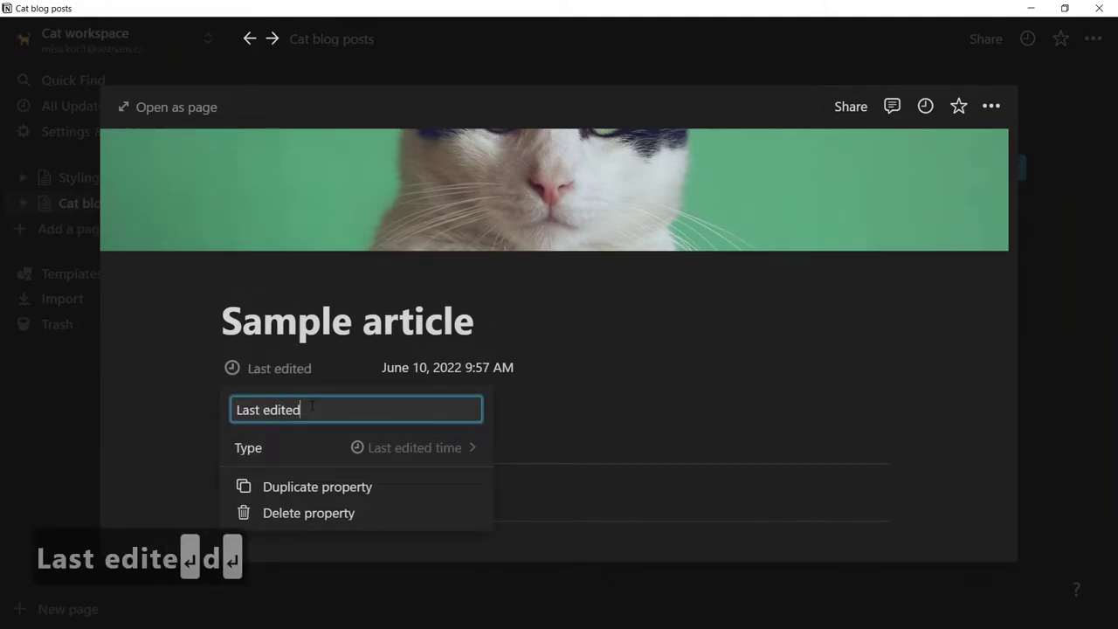
key(Return)
- Change the Tags property to the Text type and rename it "Summary"
click(262, 404)
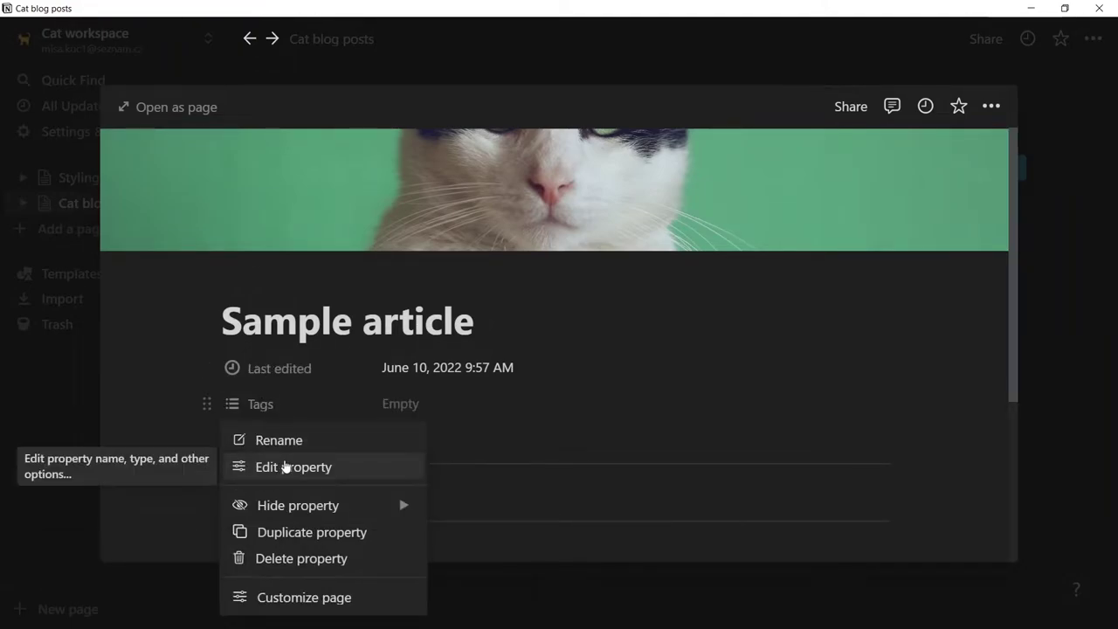
click(284, 467)
click(262, 228)
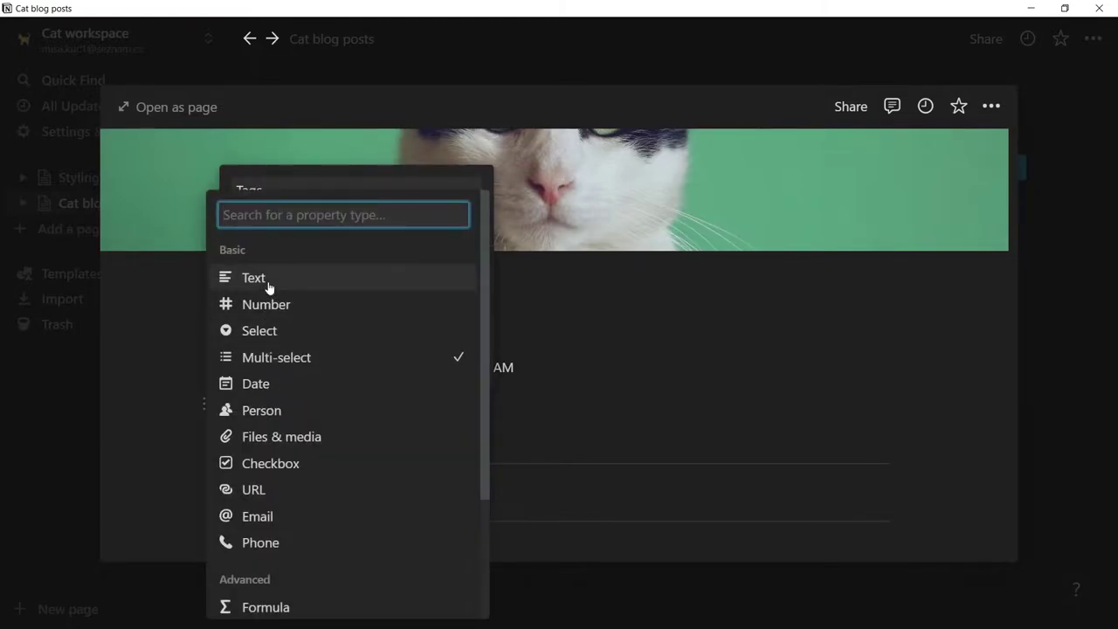
click(253, 277)
click(305, 267)
key(ctrl+a)
text(Summary)
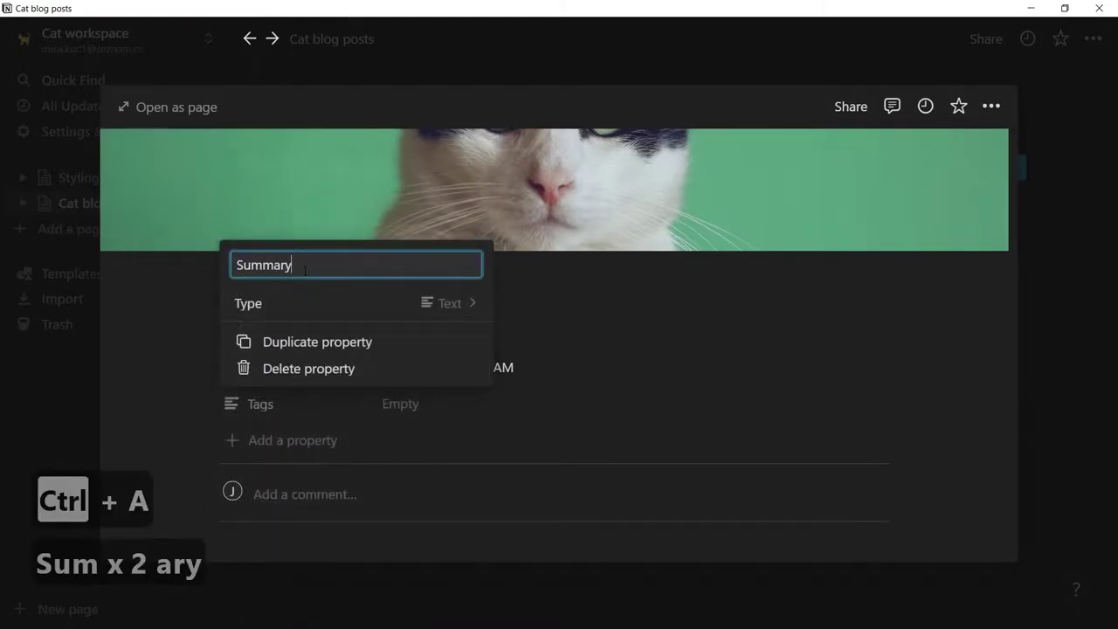
key(Return)
- Enter "This is an article sum" as the article's Summary and close the article to return to the gallery
click(453, 402)
text(This is)
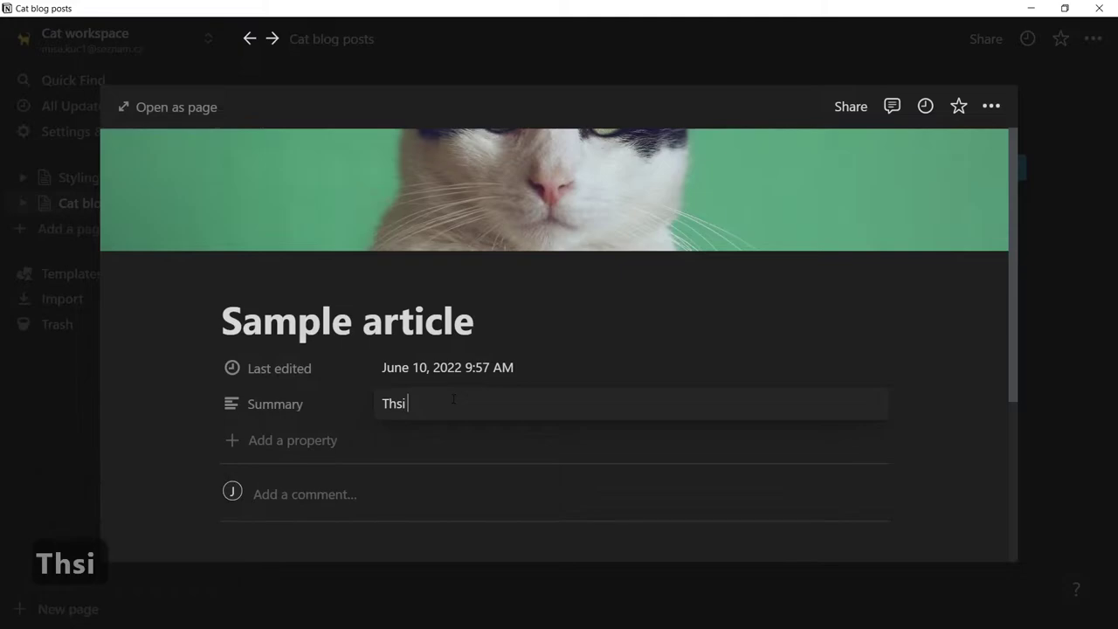
key(BackSpace)
key(BackSpace)
key(BackSpace)
text(is is an article sum)
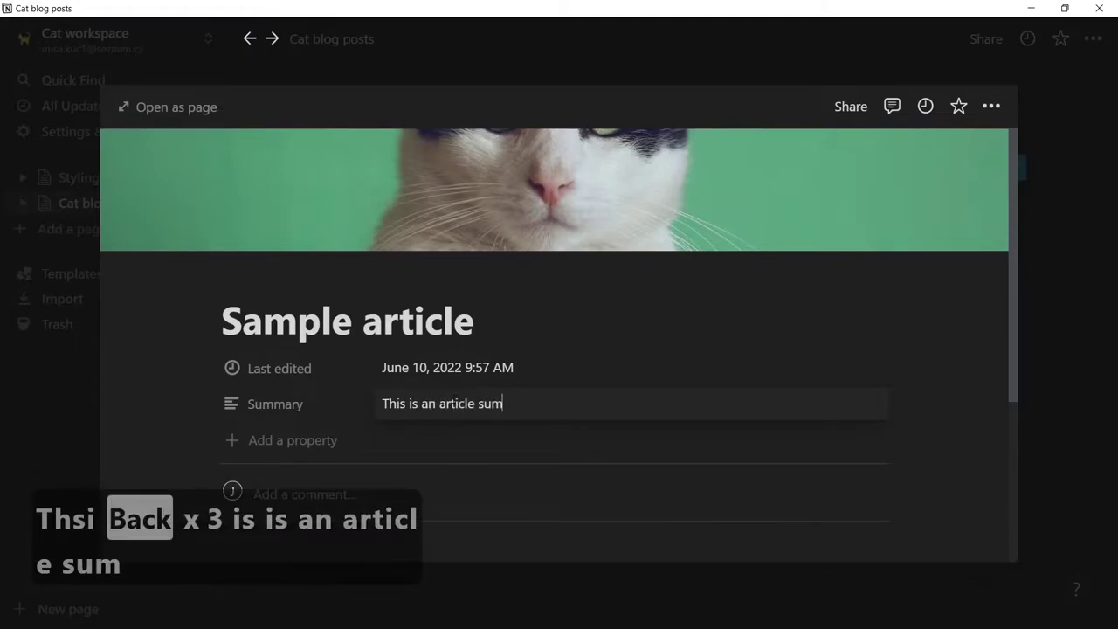
key(Escape)
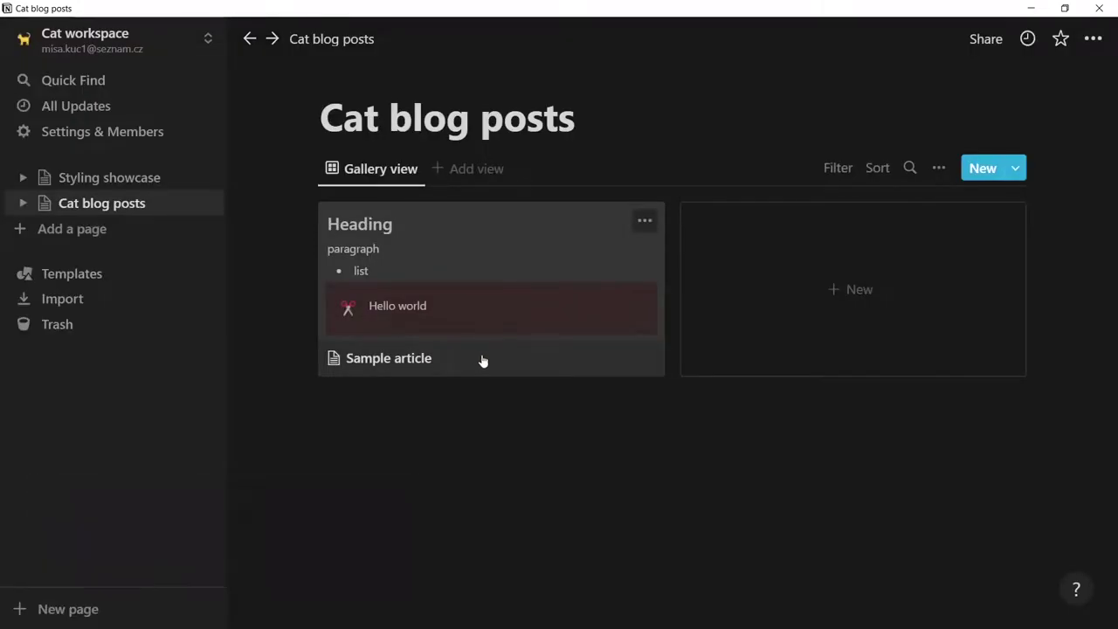
- Set the gallery layout's card preview to the page cover and close the view options
click(930, 168)
click(861, 282)
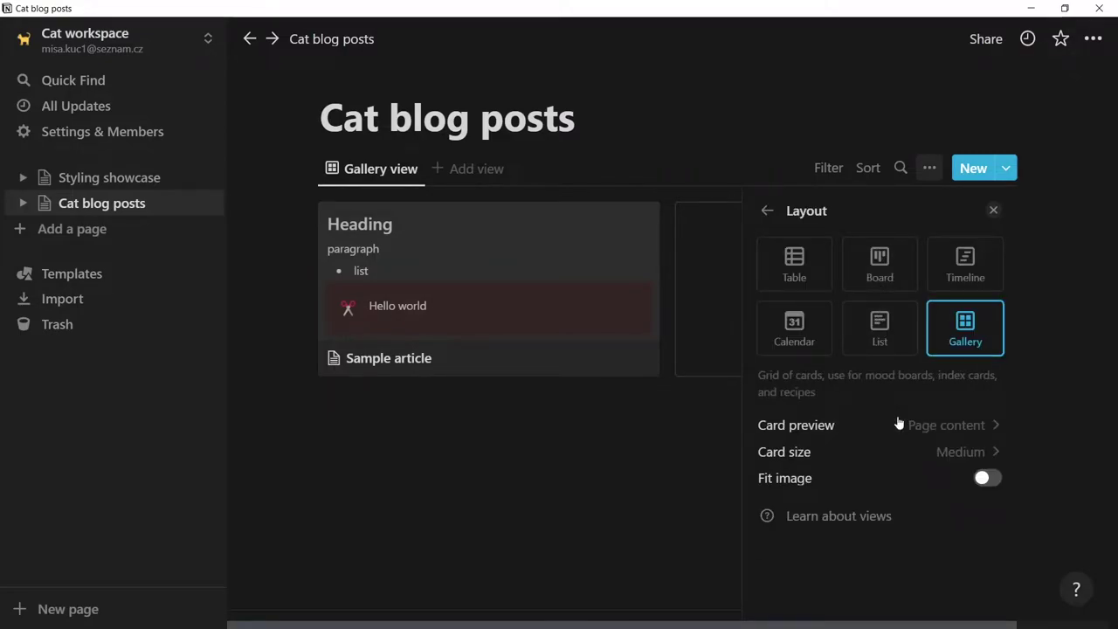
click(952, 427)
click(829, 485)
key(Escape)
drag(613, 474, 406, 217)
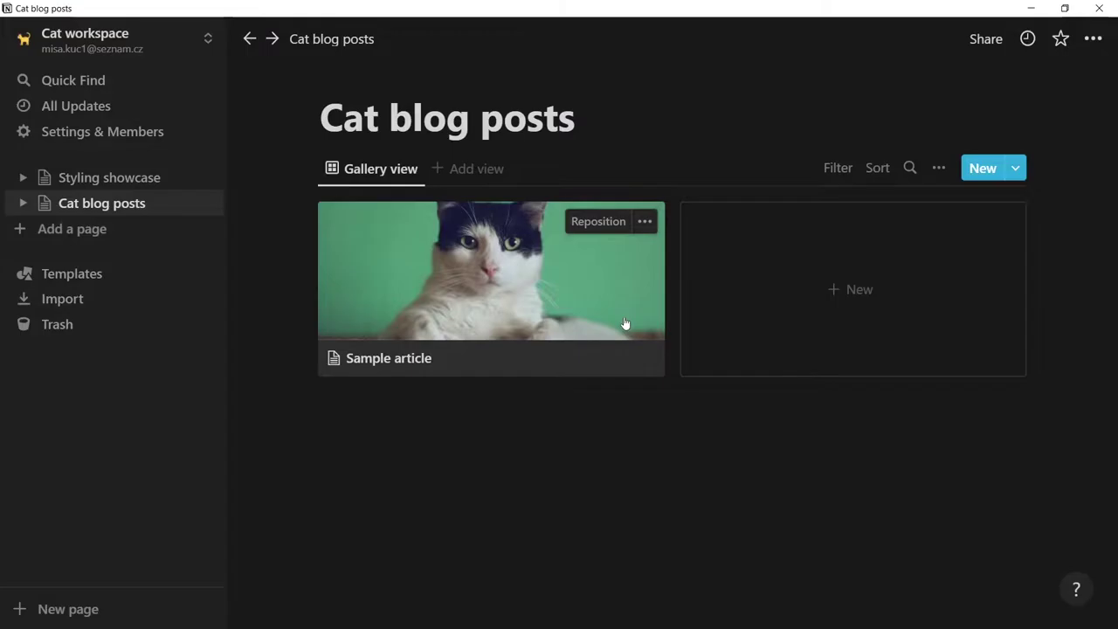
- Switch to Webflow in the browser and create a new blank site named "Cat blog"
key(alt+Tab)
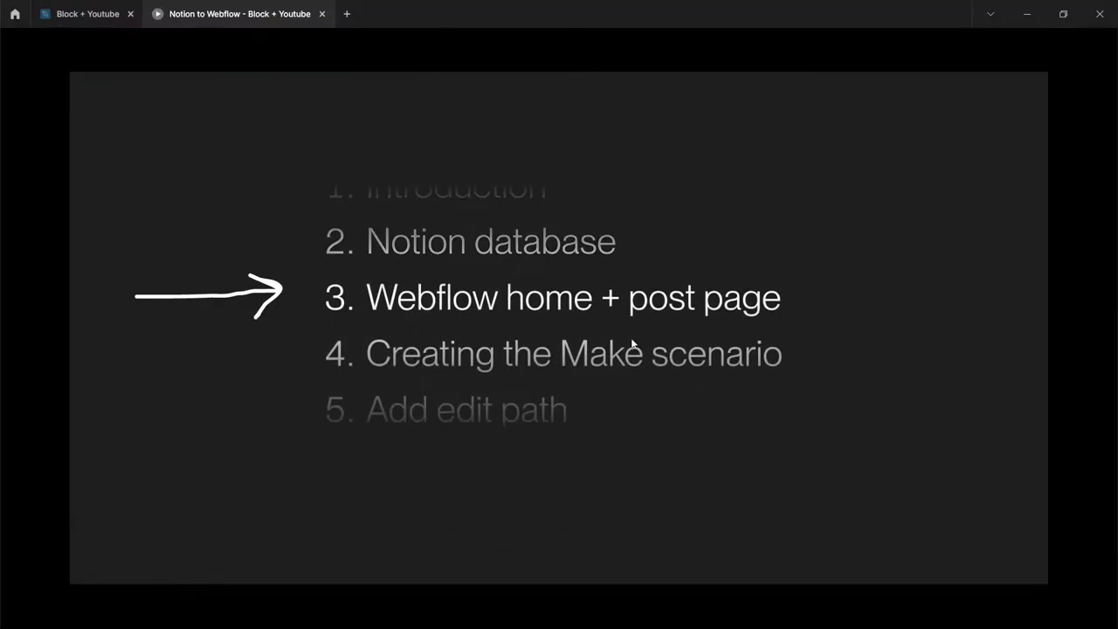
key(alt+Tab)
click(939, 150)
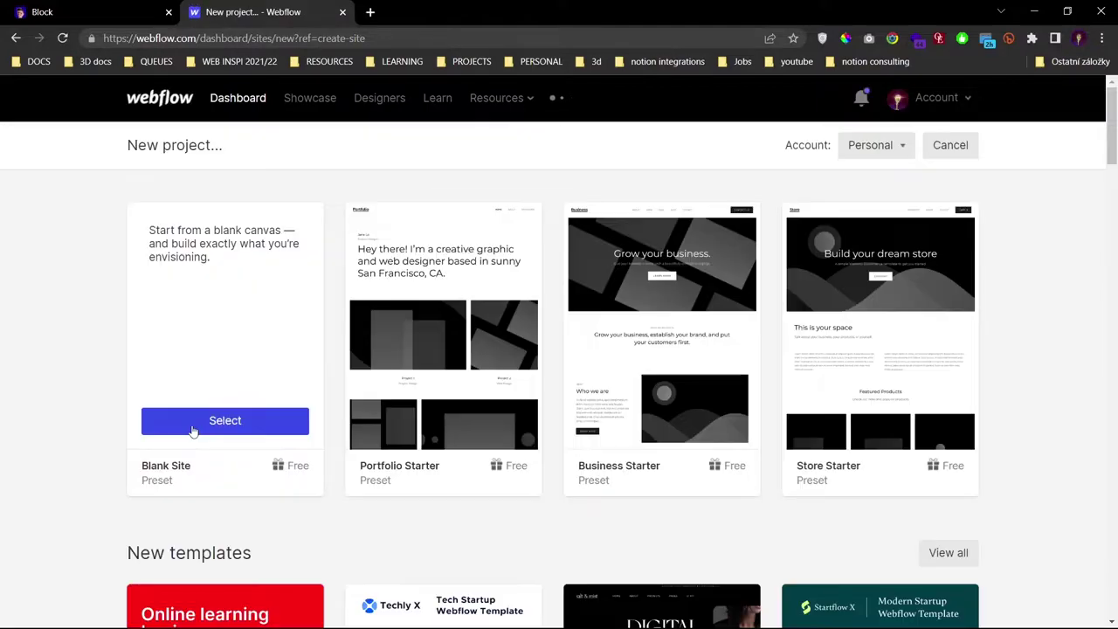
click(194, 426)
text(Cat blog)
click(540, 307)
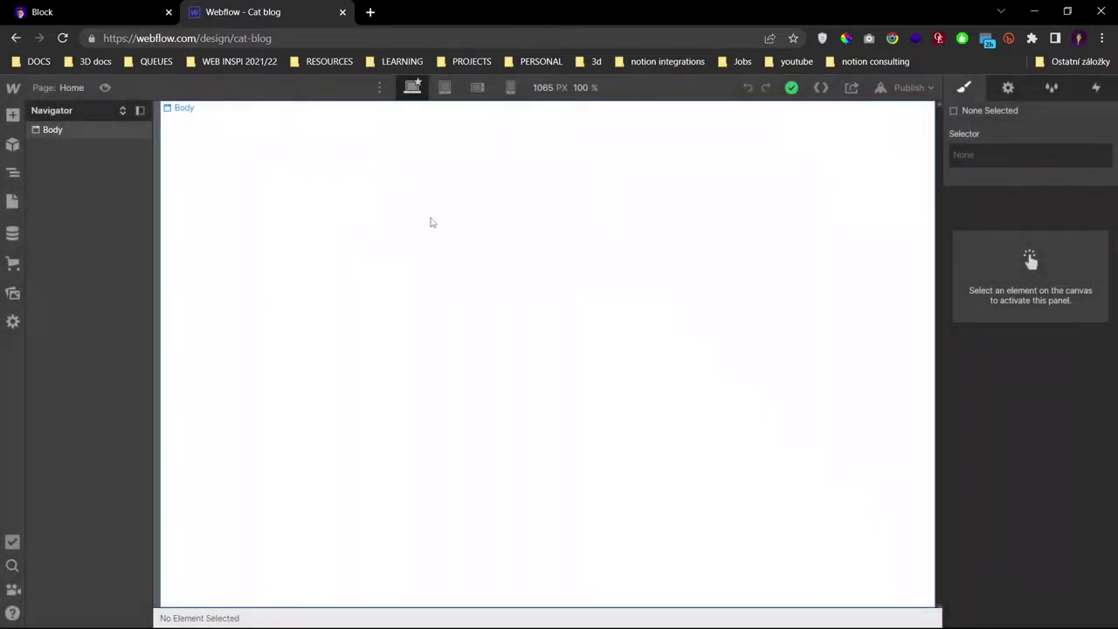
- Add a Container to the page body and give it the class "main"
click(620, 233)
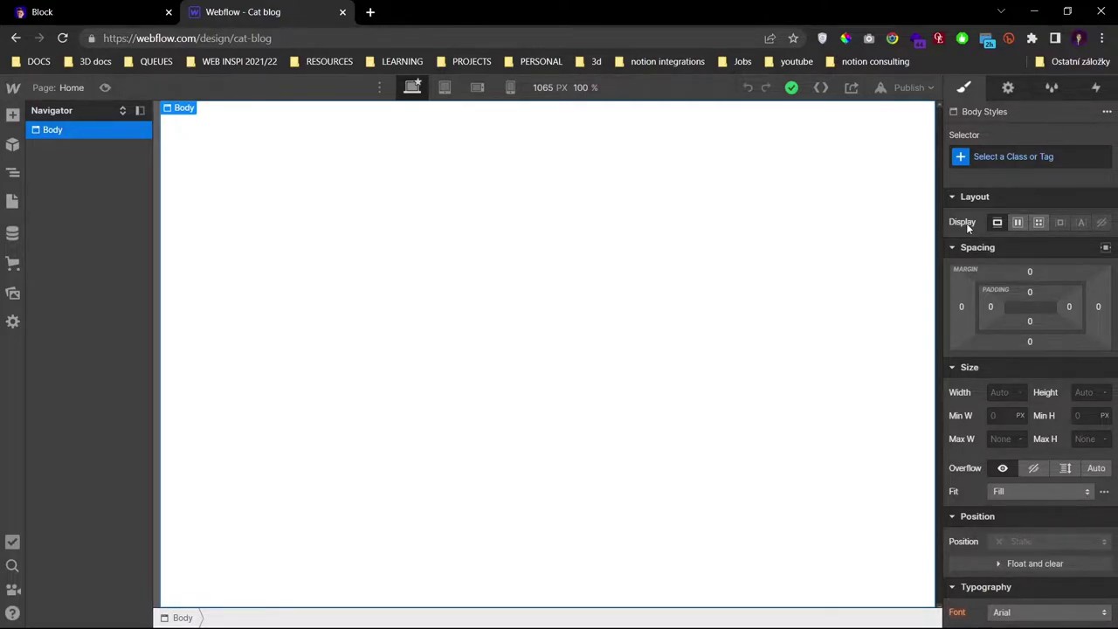
key(ctrl+k)
text(contain)
key(Return)
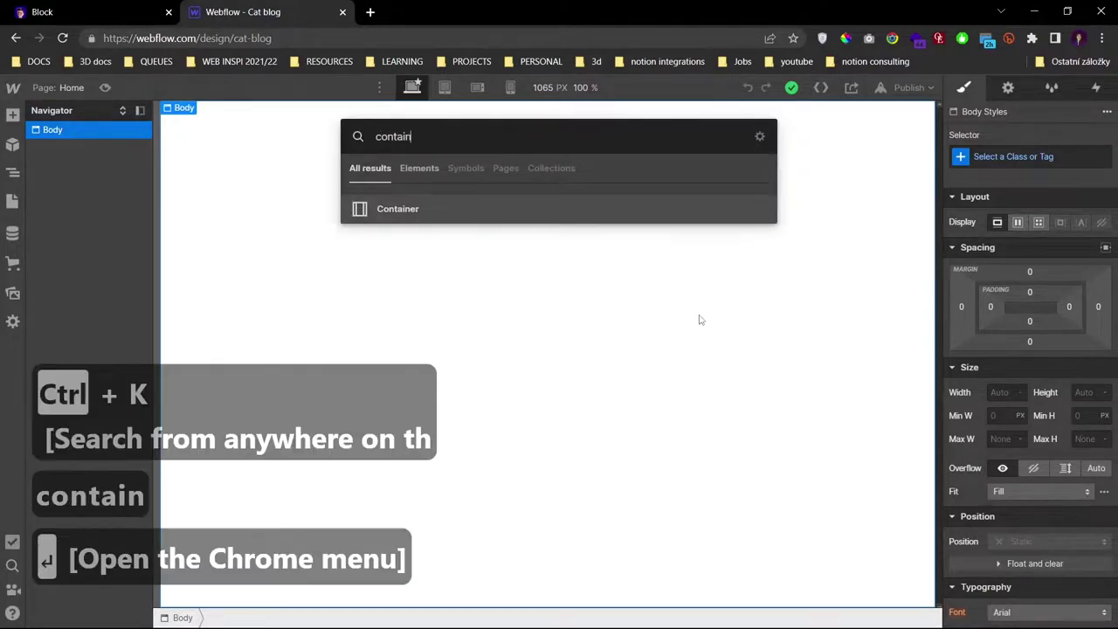
key(ctrl+Return)
text(a)
key(BackSpace)
text(main)
key(Return)
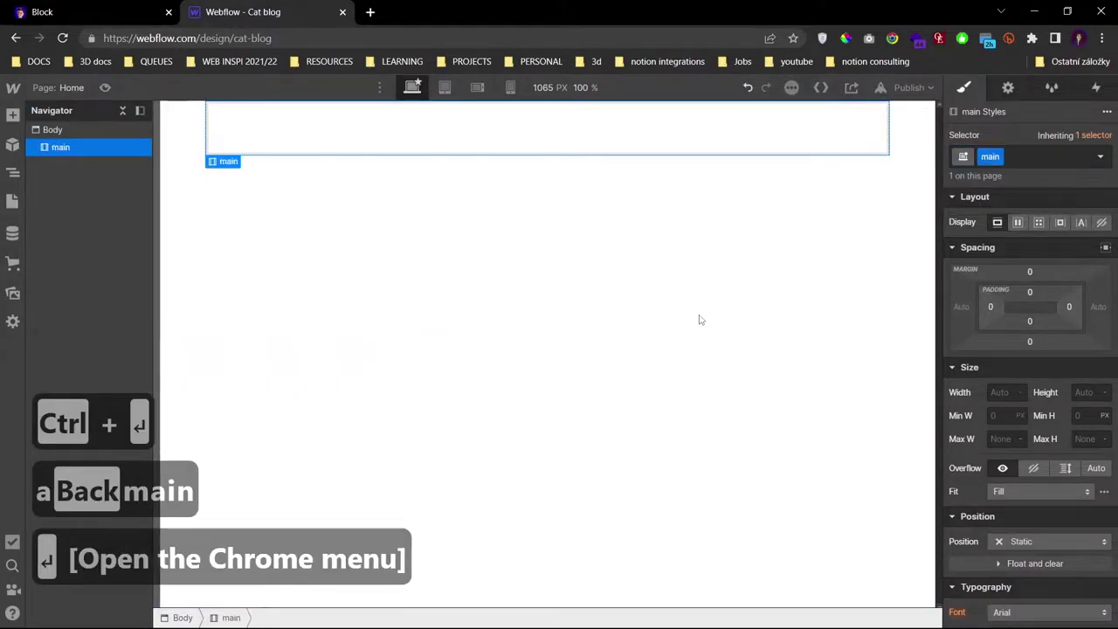
- Insert a Collection List inside the main container and move its settings dialog clear of the list
key(ctrl+k)
text(collec)
key(Return)
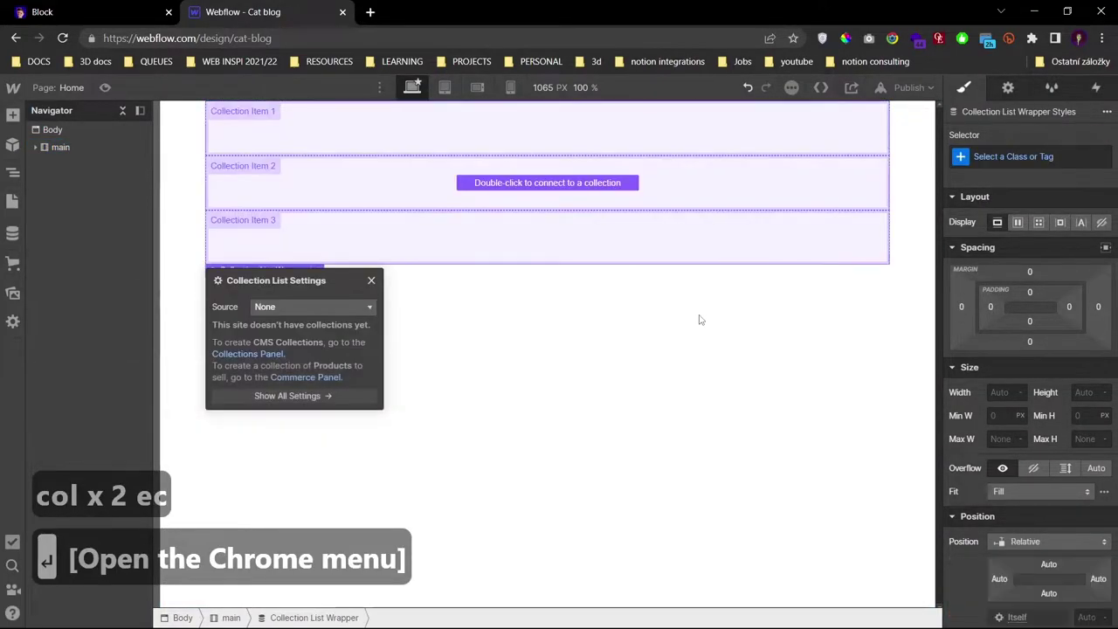
drag(295, 283, 503, 295)
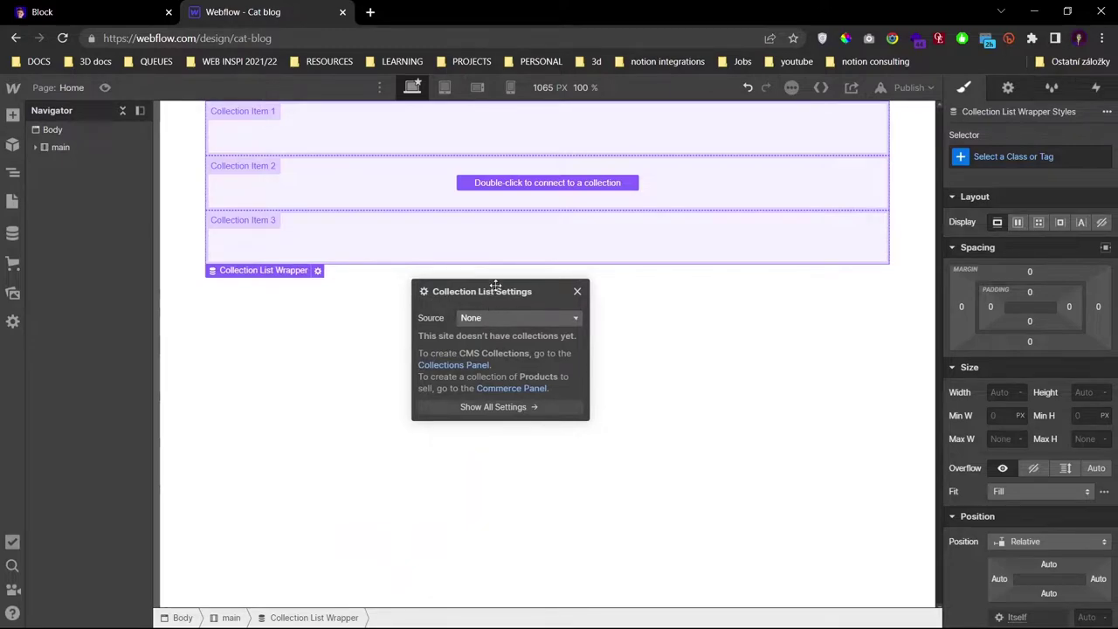
- Start a new CMS collection and name it "Posts"
click(13, 234)
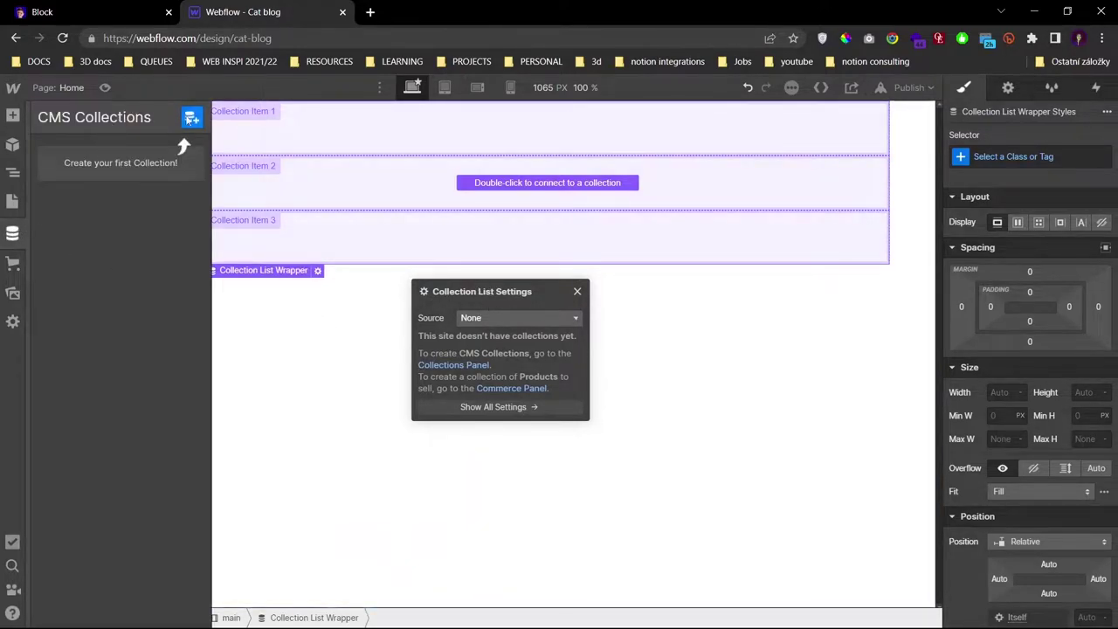
click(192, 117)
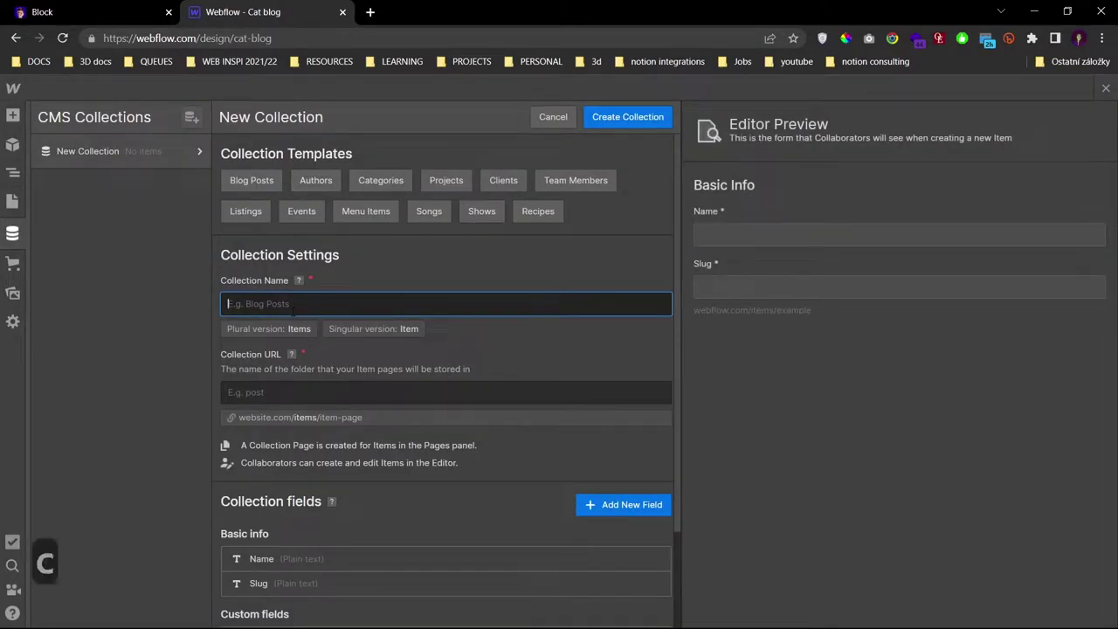
text(Posts)
scroll(371, 384, down, 3)
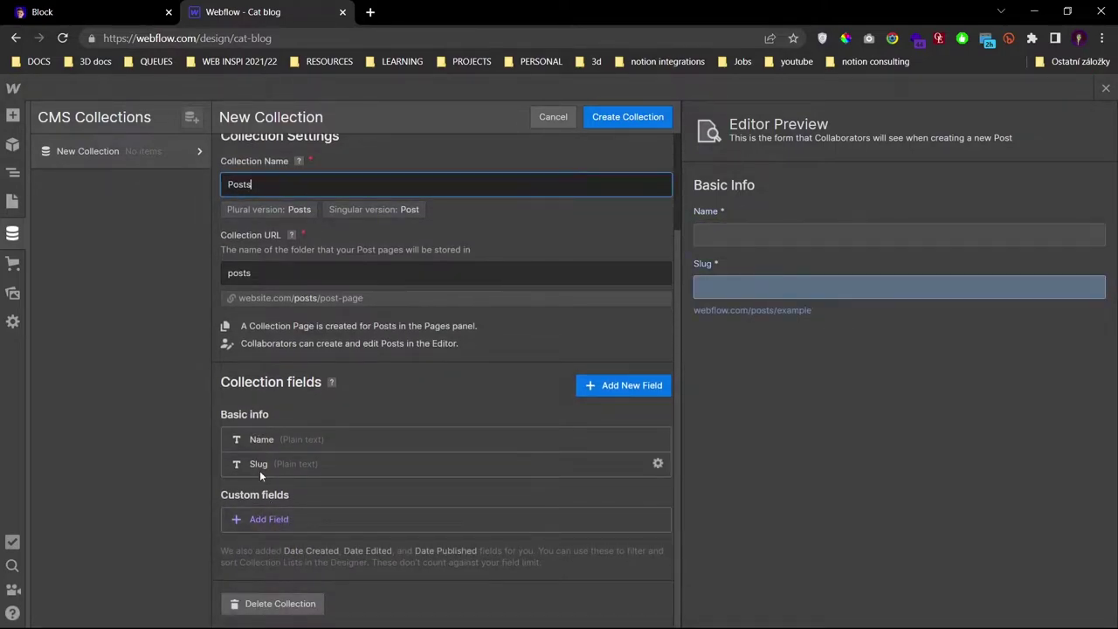
- Add an Image custom field labelled "Thumbnail" to the Posts collection and save it
click(273, 518)
scroll(359, 397, down, 5)
click(419, 292)
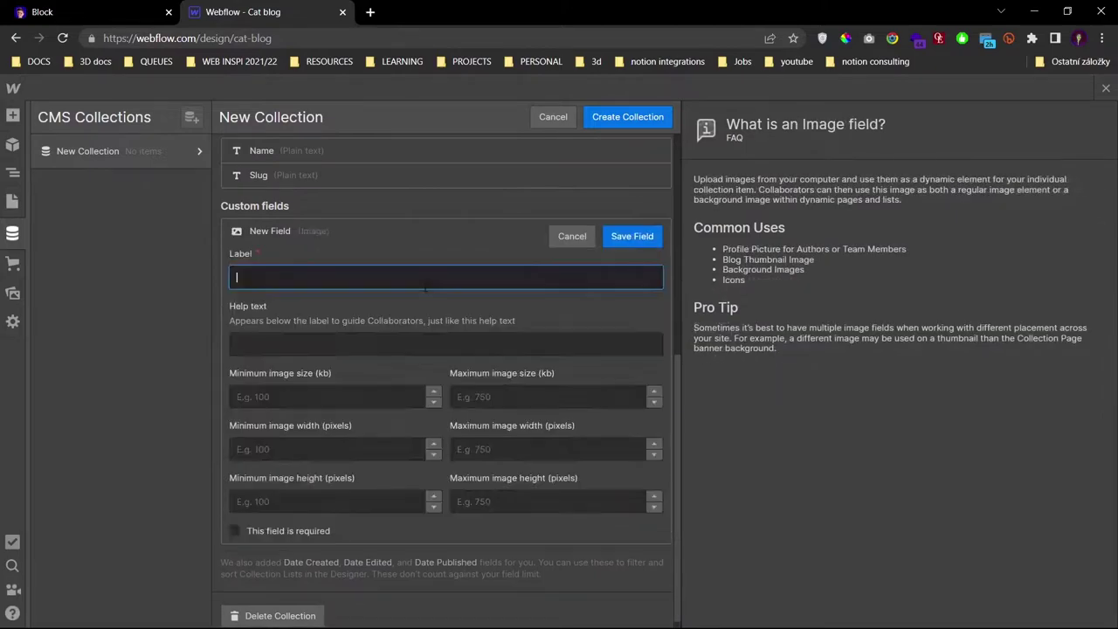
text(Thumbnail)
click(632, 236)
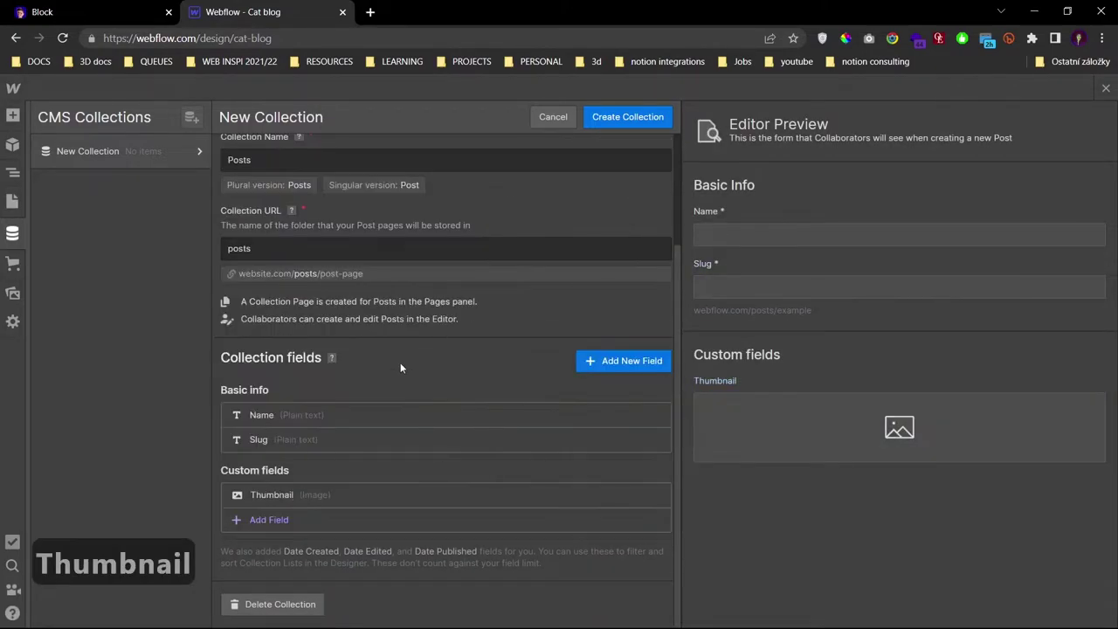
- Add a Plain text custom field labelled "Summary" to the Posts collection and save it
click(262, 449)
click(294, 342)
text(Summary)
key(Return)
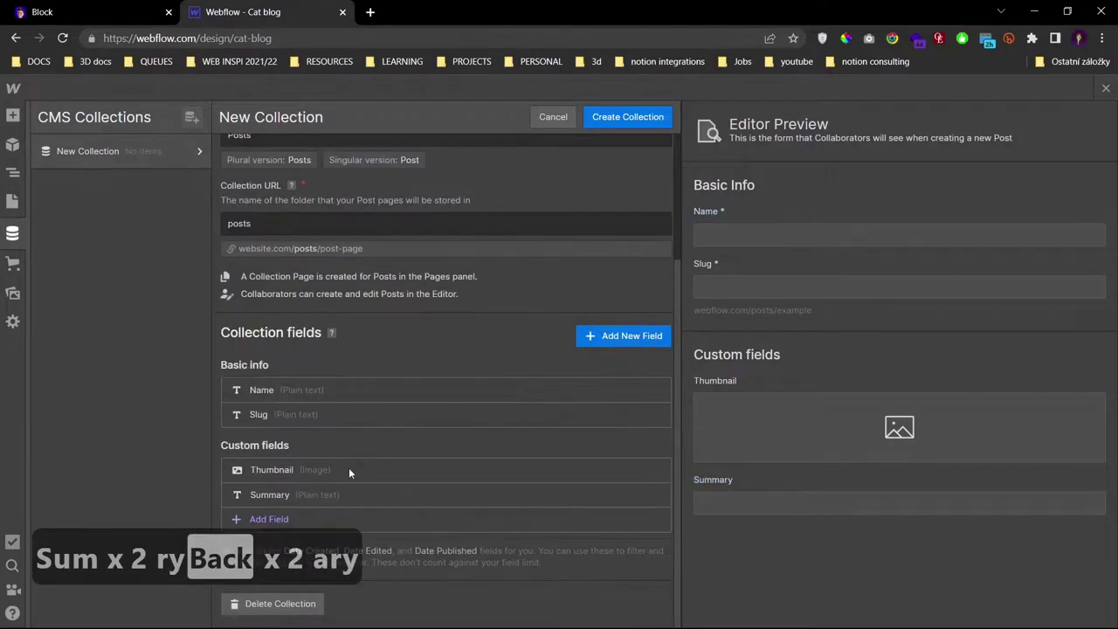
- Add a Rich text custom field labelled "Content" to the Posts collection and save it
click(276, 519)
click(357, 568)
text(Content)
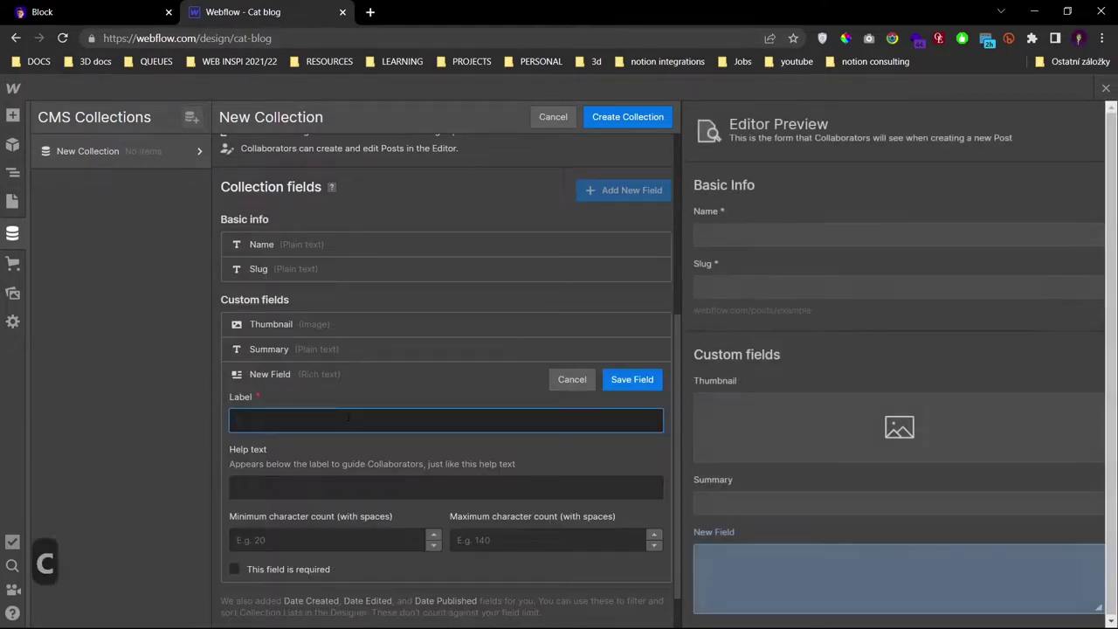
key(Return)
- Create the Posts collection, generate 5 sample items in it, and return to the page canvas
click(627, 116)
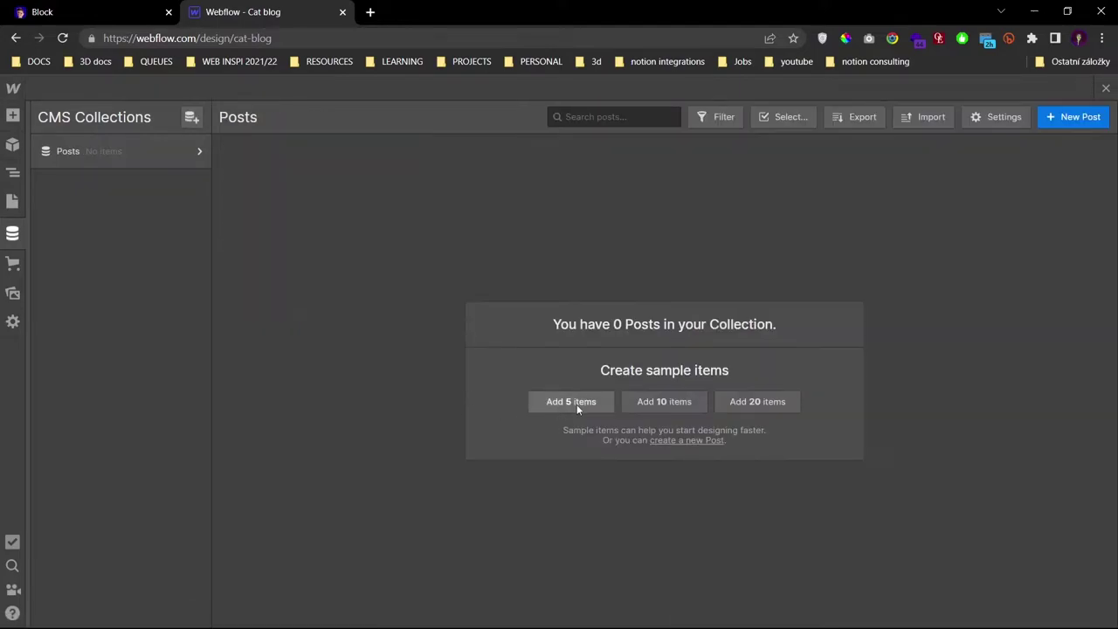
click(575, 402)
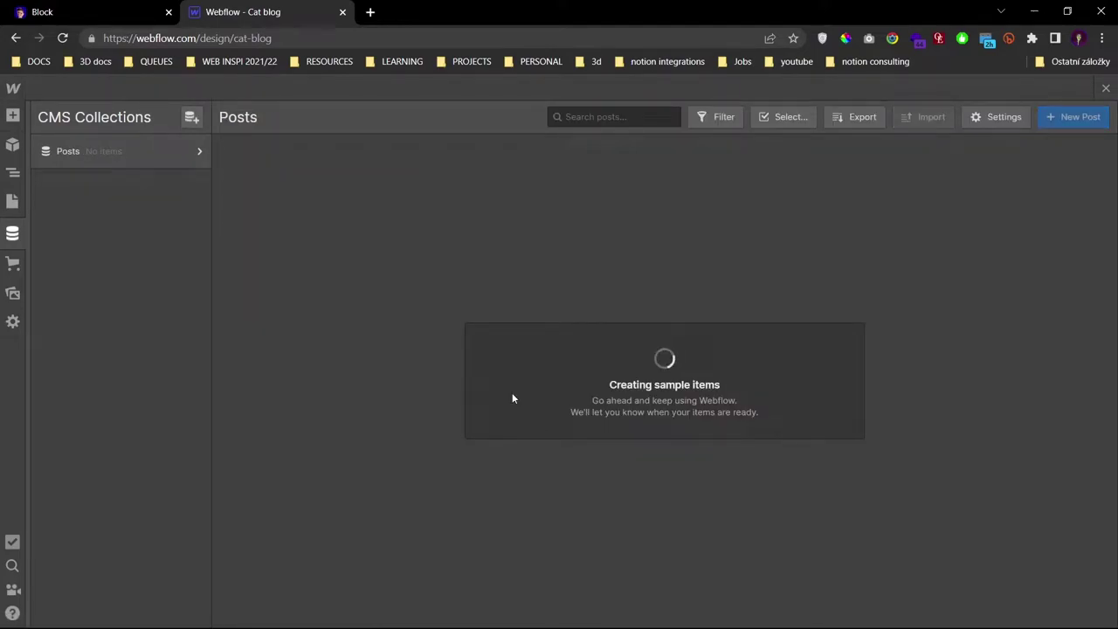
click(1106, 90)
- Set the Collection List's source to Posts and close its settings
click(519, 317)
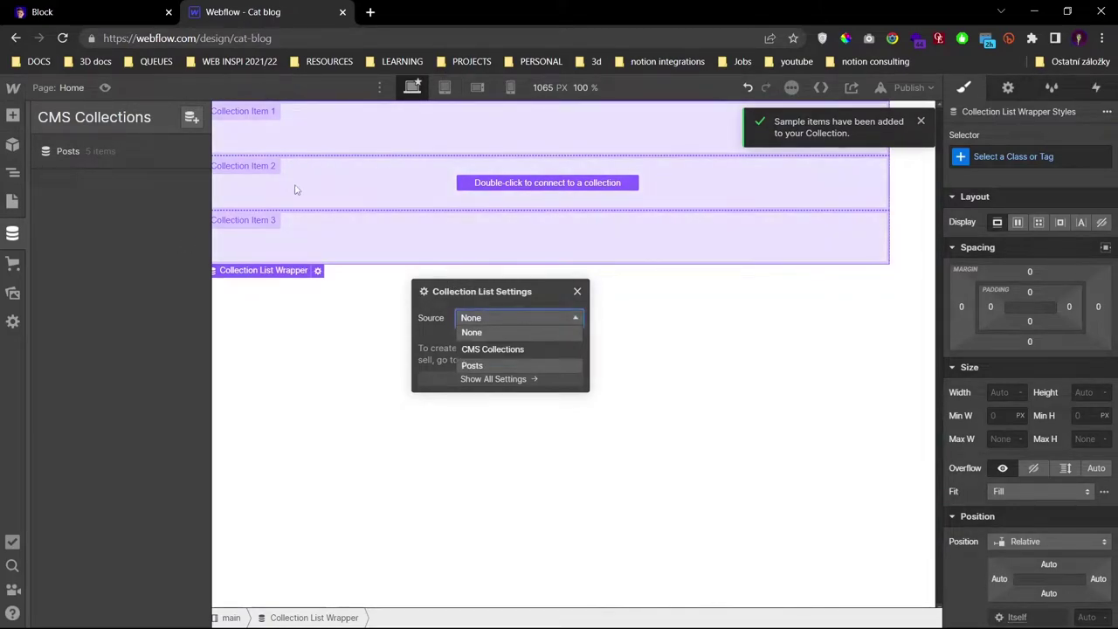
click(481, 367)
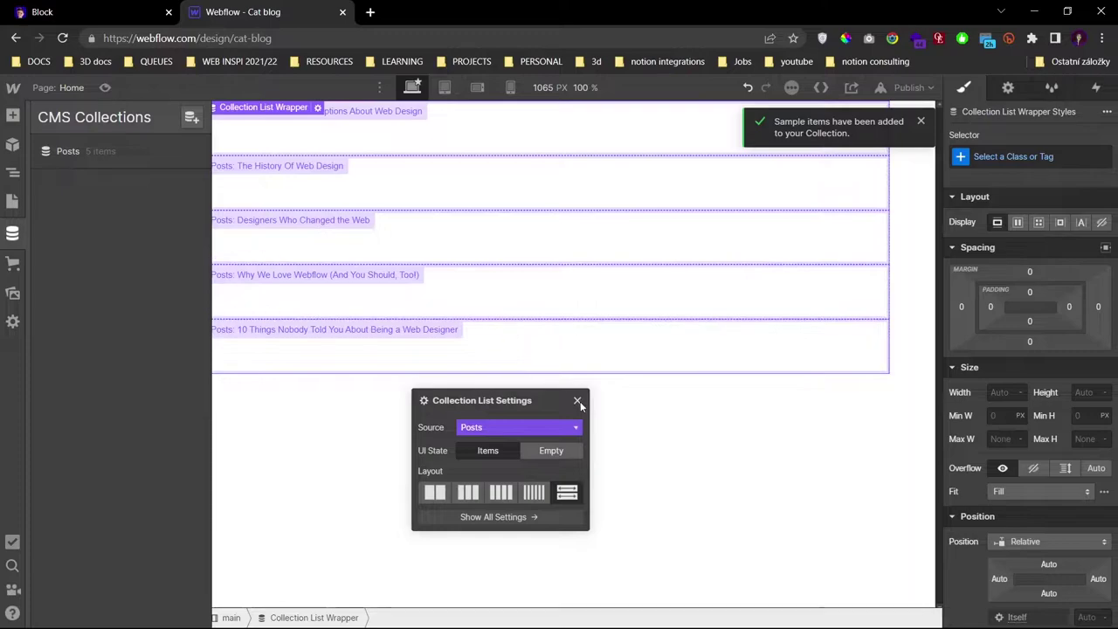
click(578, 398)
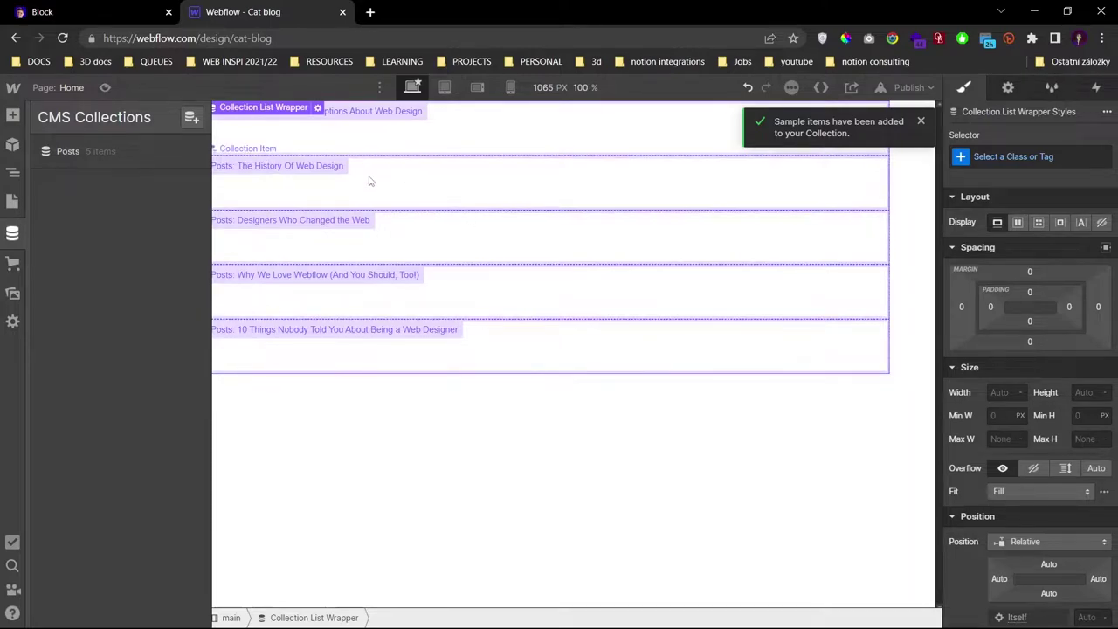
- Lay out the Collection List as a three-column grid with 32 px column and row gaps and a 63 px top margin
click(14, 175)
click(35, 150)
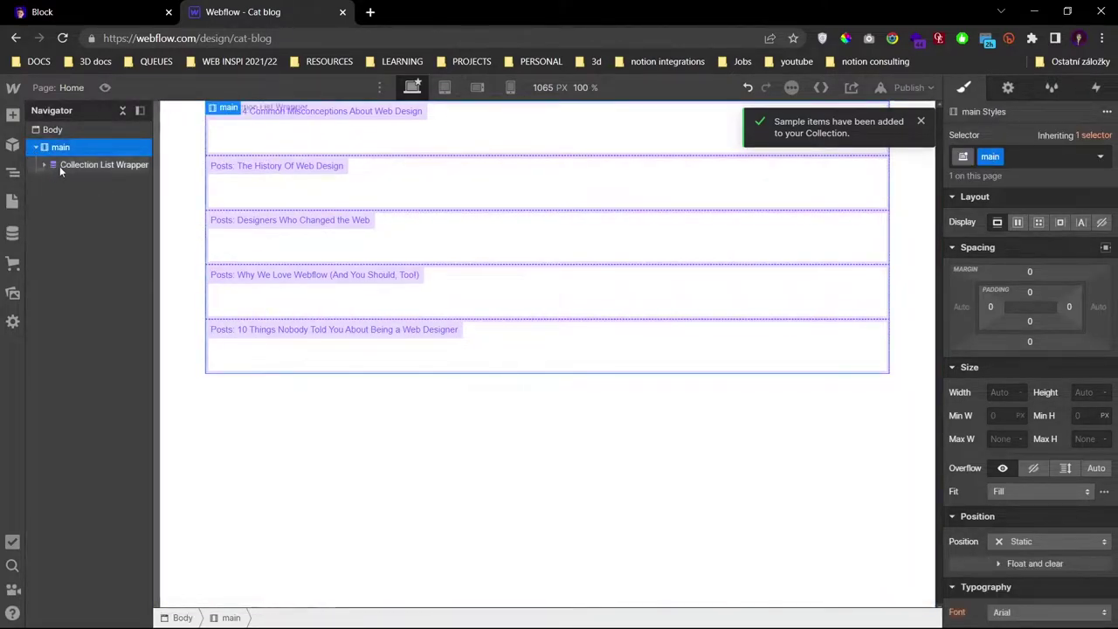
click(59, 166)
click(76, 187)
click(1039, 222)
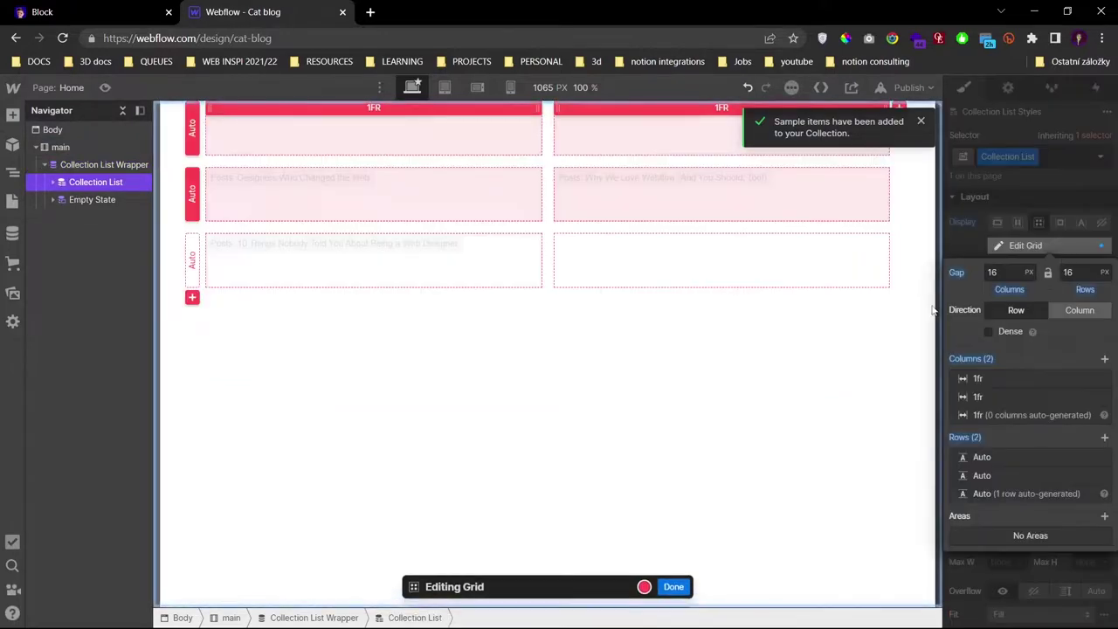
click(1021, 274)
text(32)
key(Tab)
text(32)
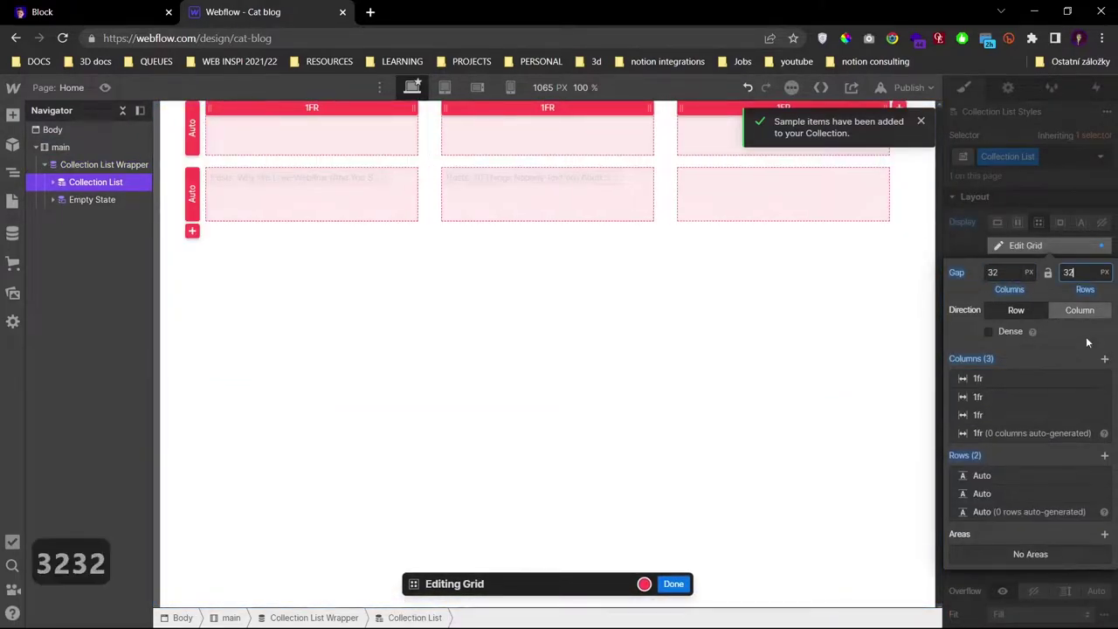
click(761, 207)
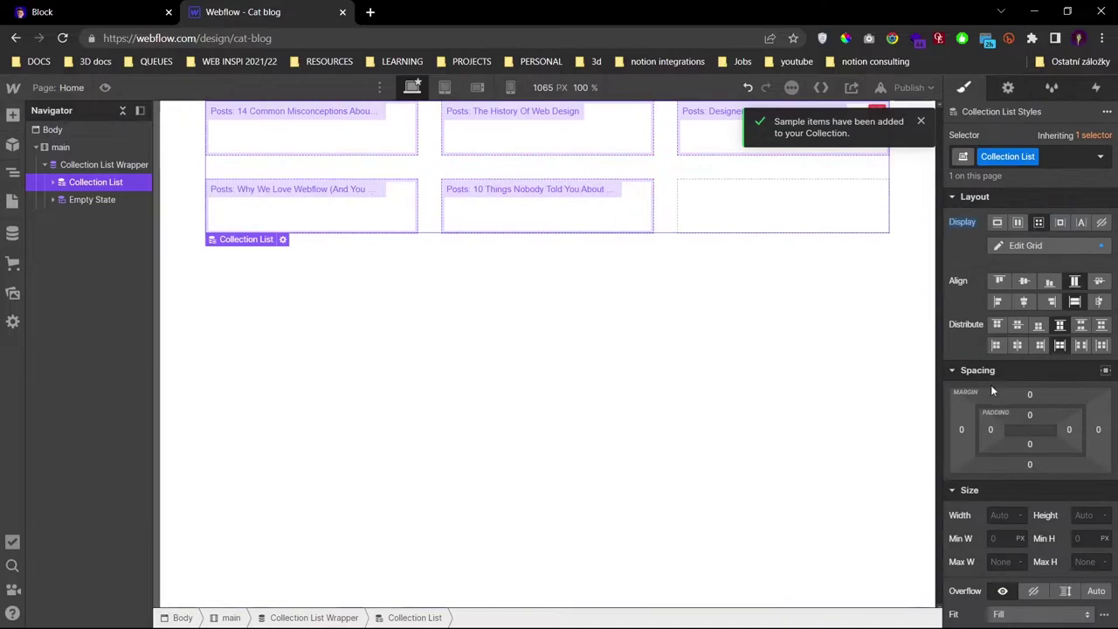
drag(1030, 391, 1032, 349)
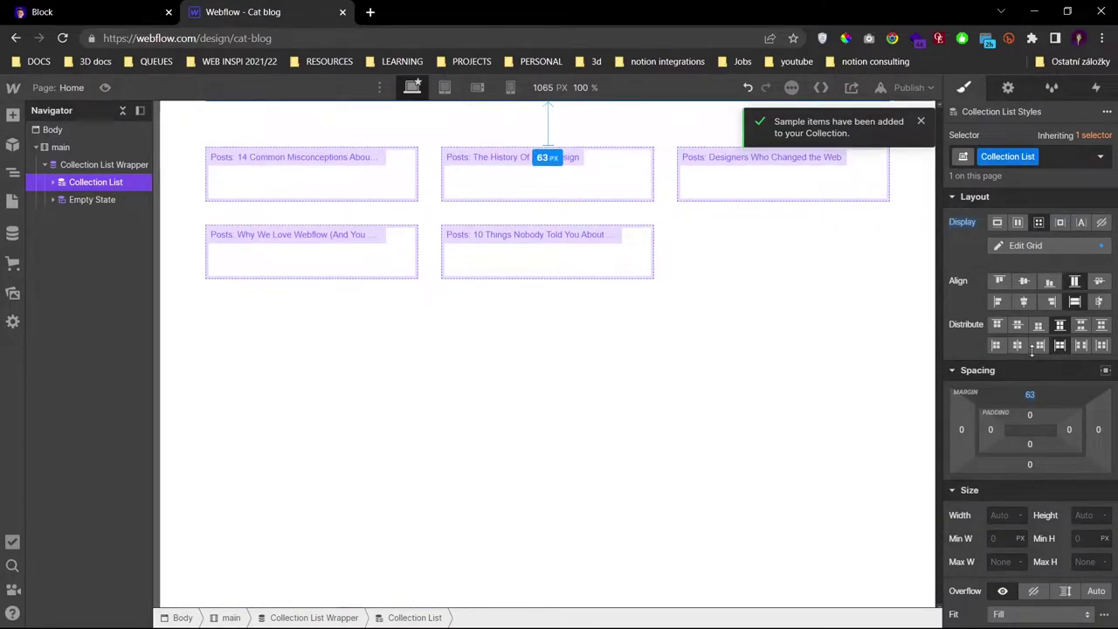
- Add a Div Block inside the Collection Item and give it the class "item"
click(53, 182)
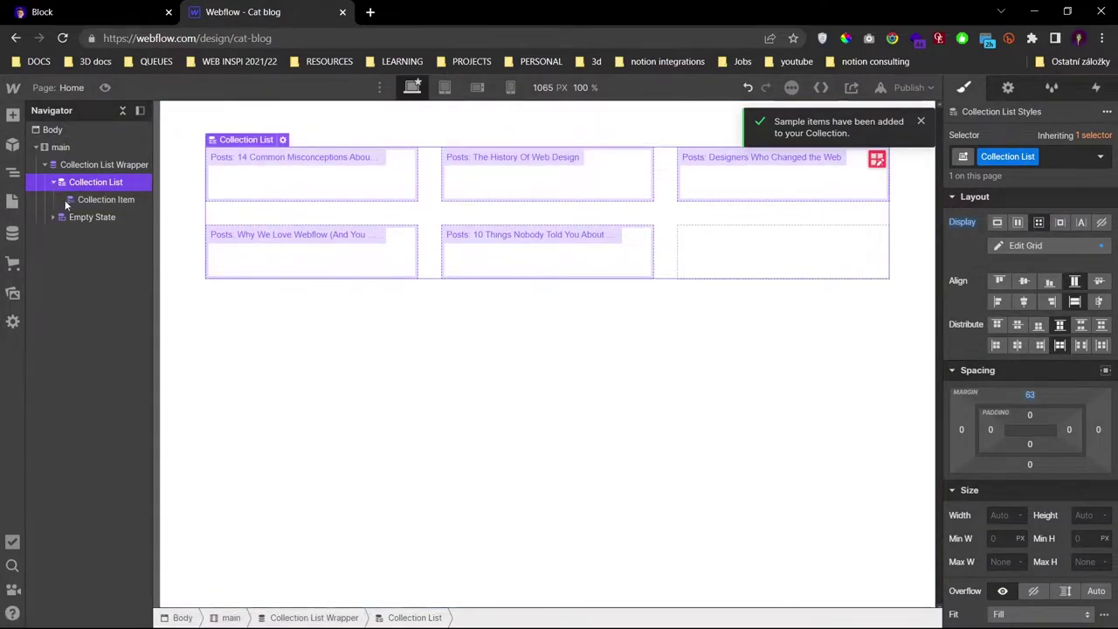
click(85, 201)
key(ctrl+k)
text(iv)
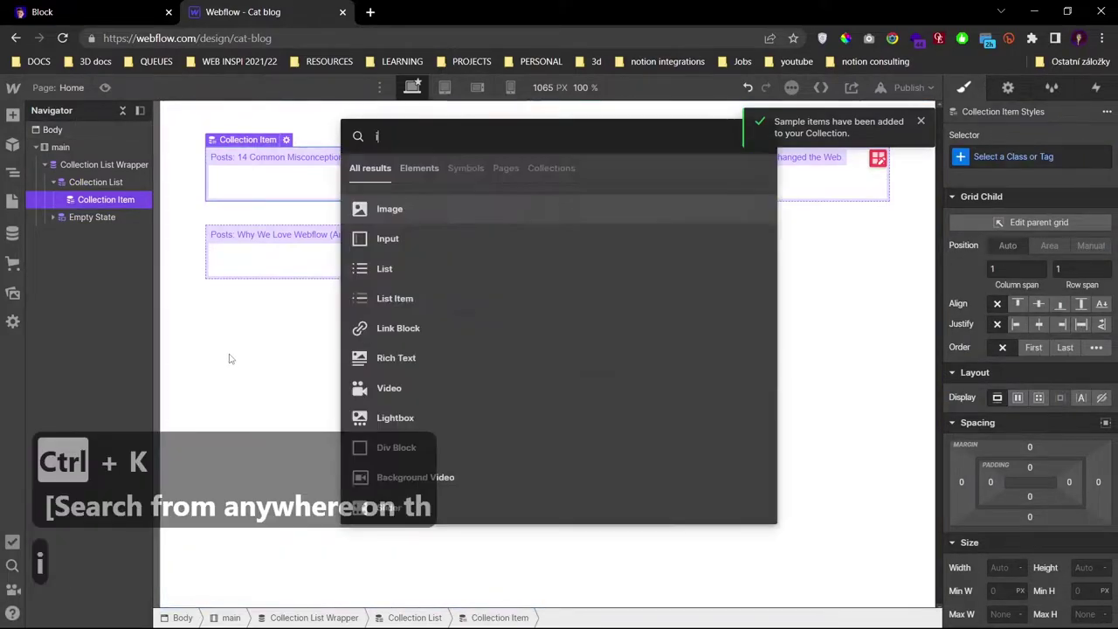
key(BackSpace)
text(div)
key(Return)
key(ctrl+Return)
text(item)
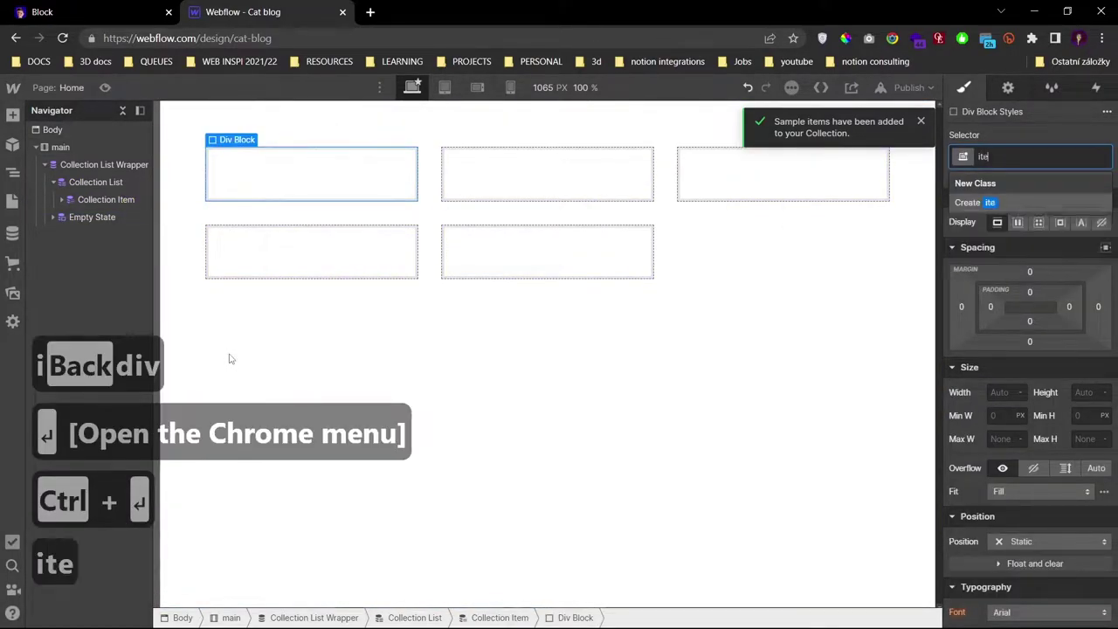
key(Return)
- Add an Image and a Heading below it inside the item div
key(ctrl+k)
text(image)
key(Return)
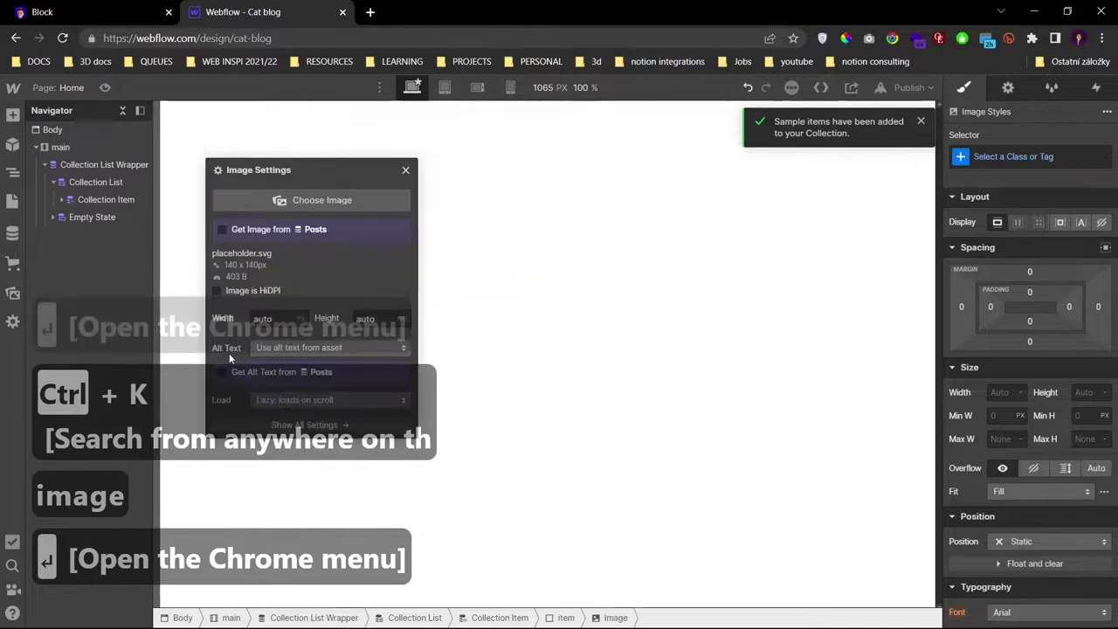
key(ctrl+k)
text(head)
key(Return)
- Add a Text Block under the heading and get its text from the Posts Summary field
key(ctrl+k)
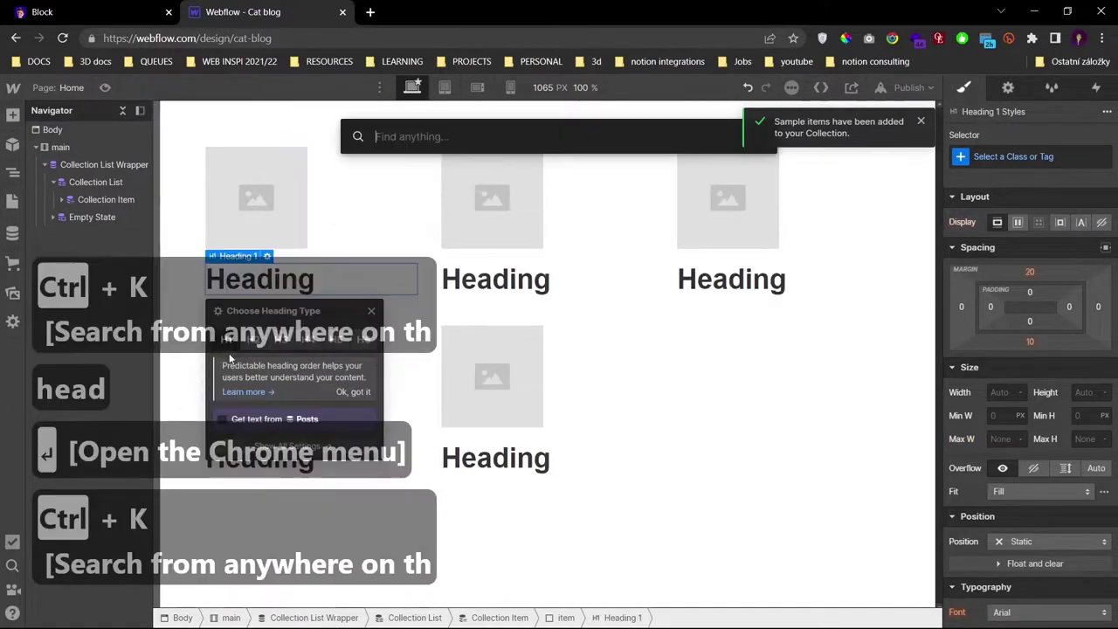
text(text)
key(Down)
key(Down)
key(Up)
key(Return)
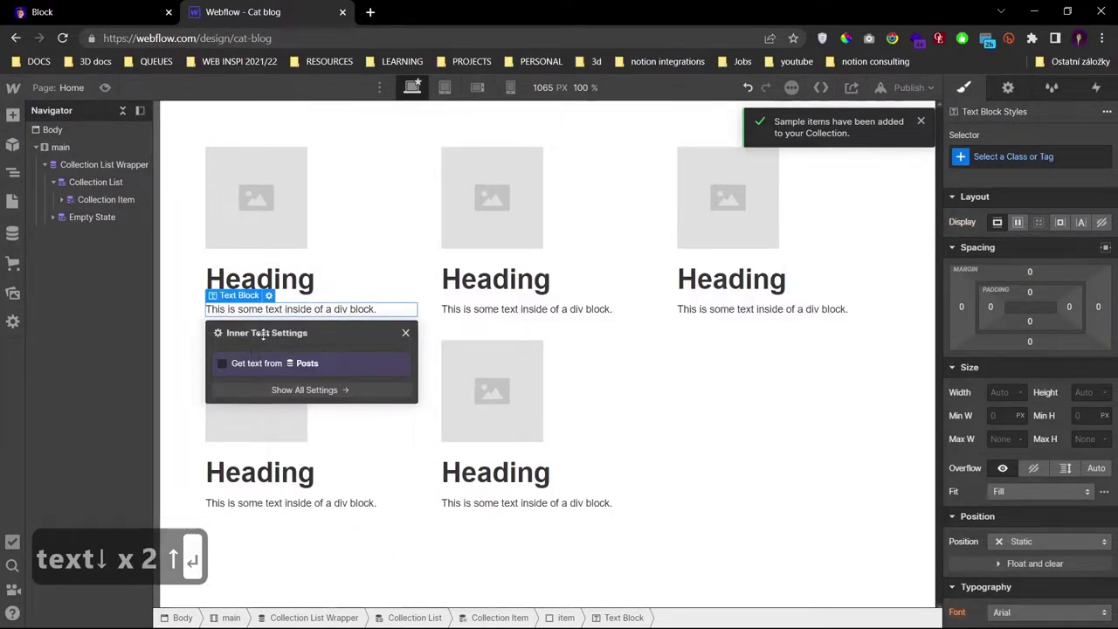
click(230, 365)
click(262, 379)
click(257, 426)
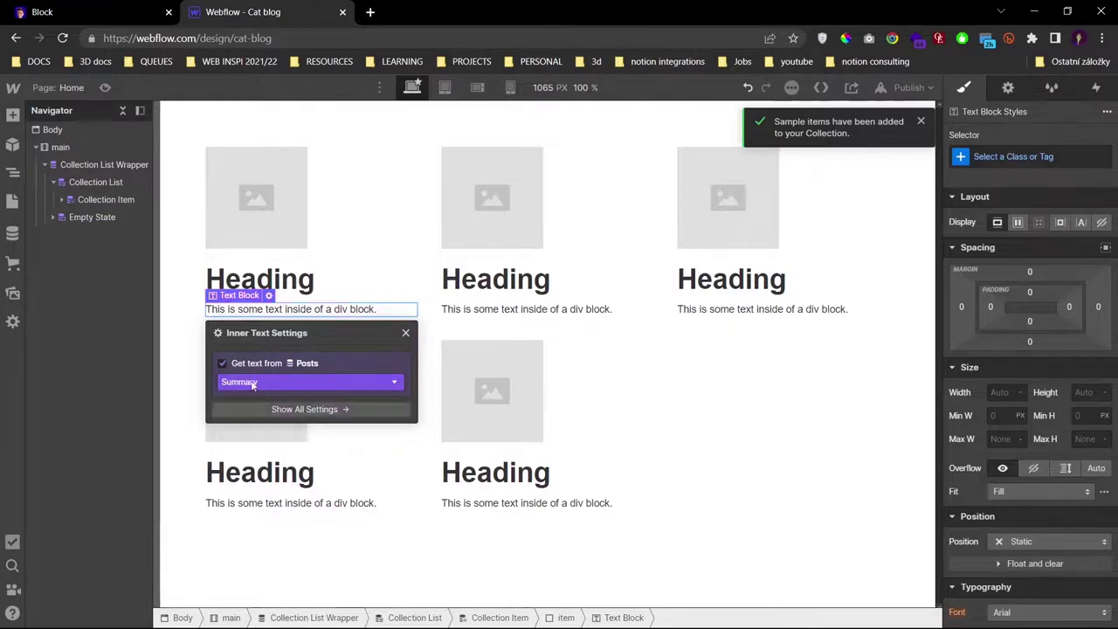
- Get the heading's text from the Posts Name field and change the heading type to H2
click(267, 256)
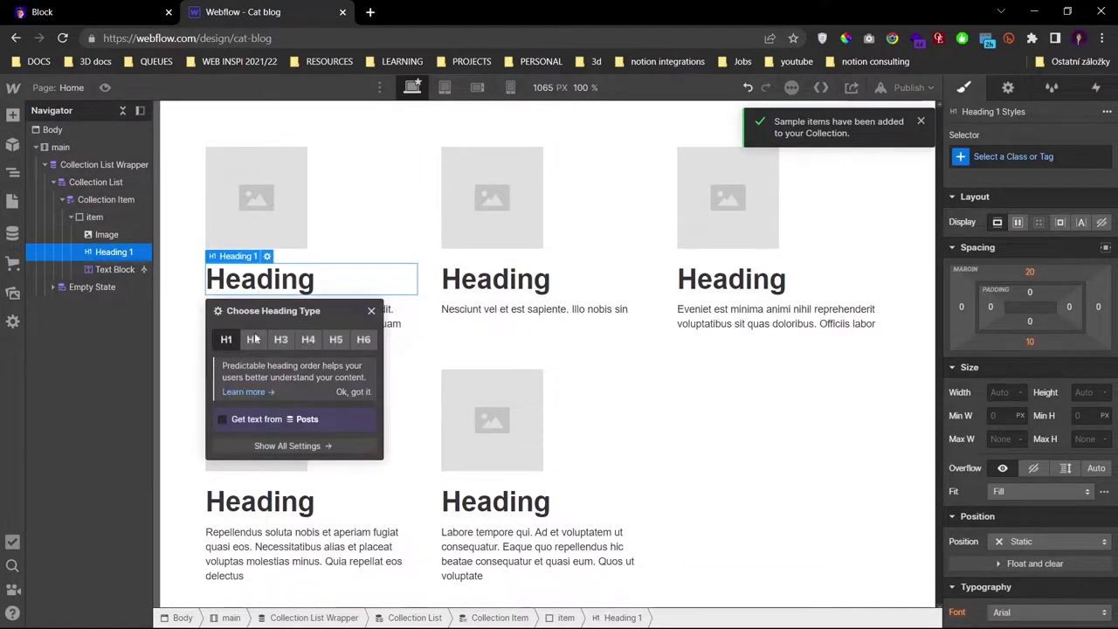
click(222, 419)
click(254, 468)
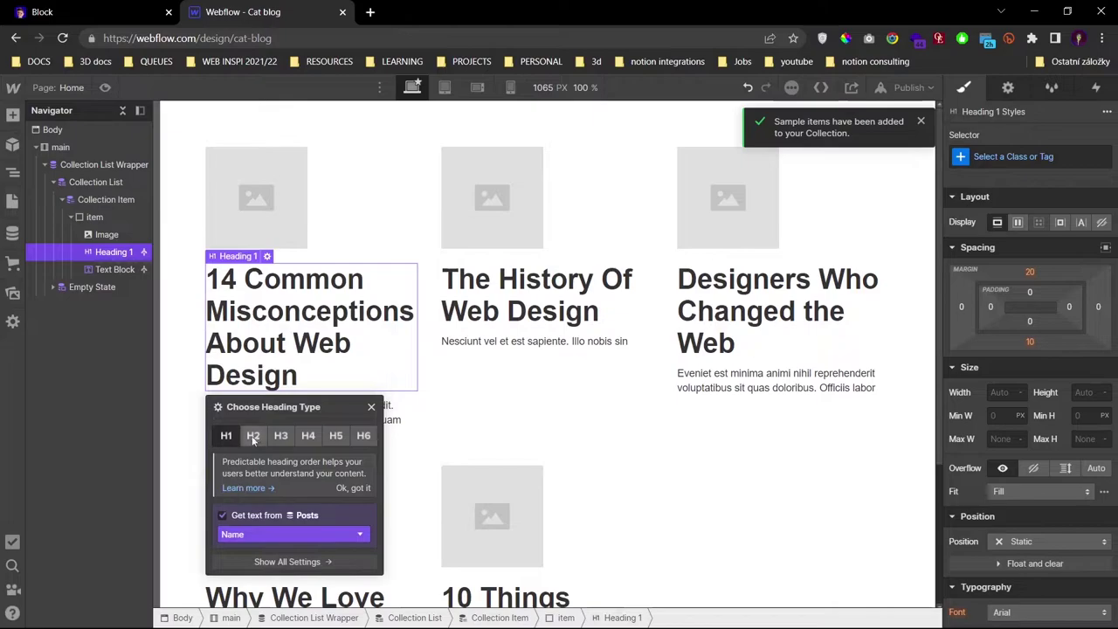
click(254, 437)
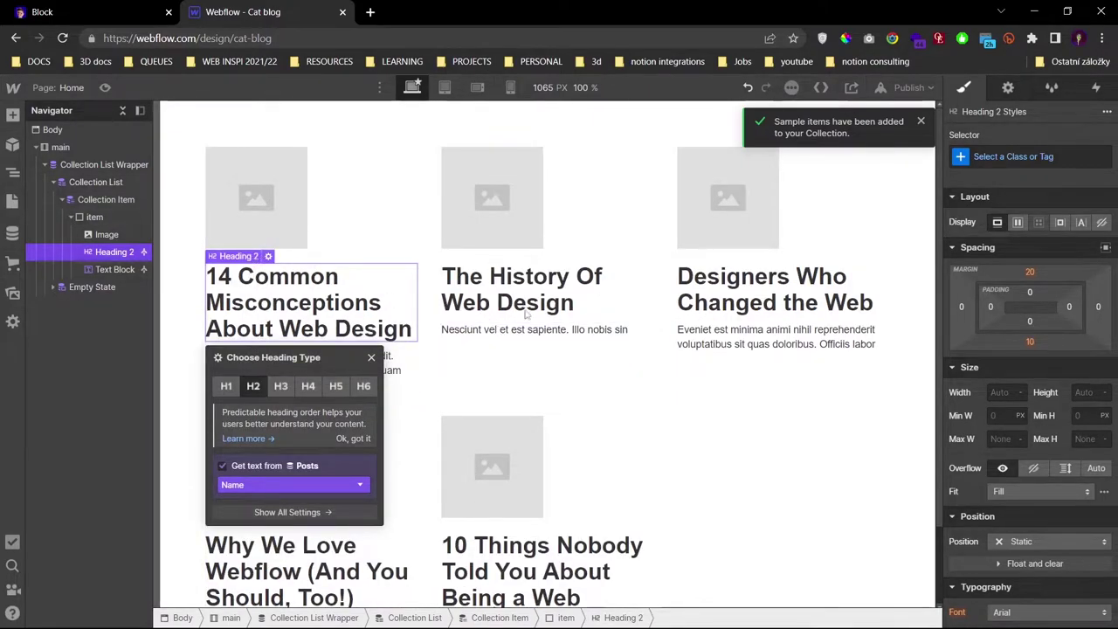
- Set the post heading's font size to 24 px and its line height to 120%
scroll(979, 491, down, 2)
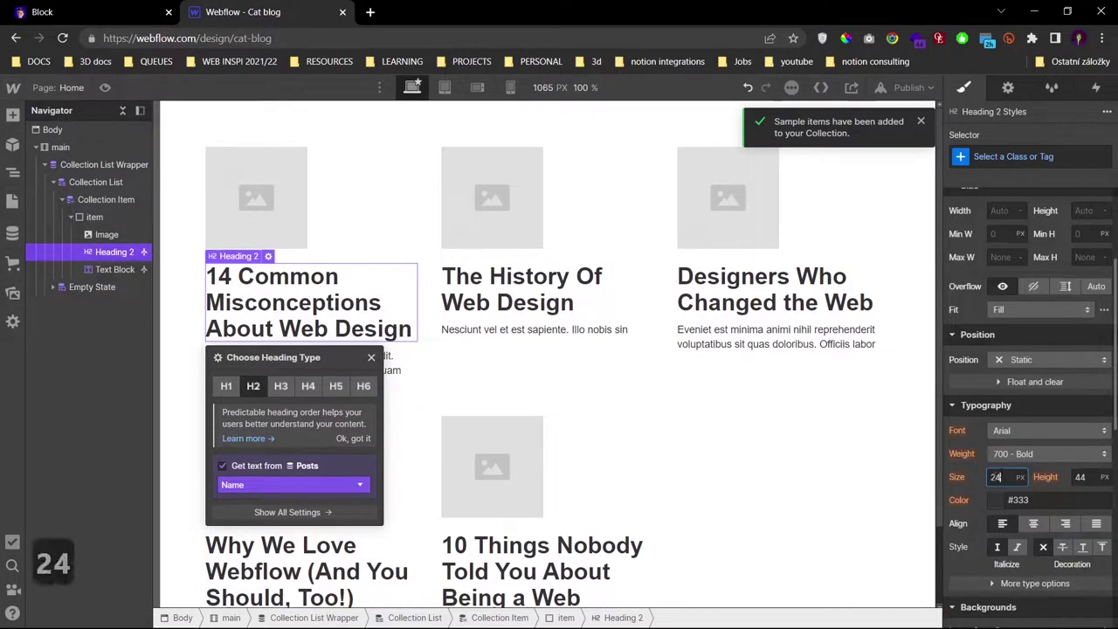
key(Return)
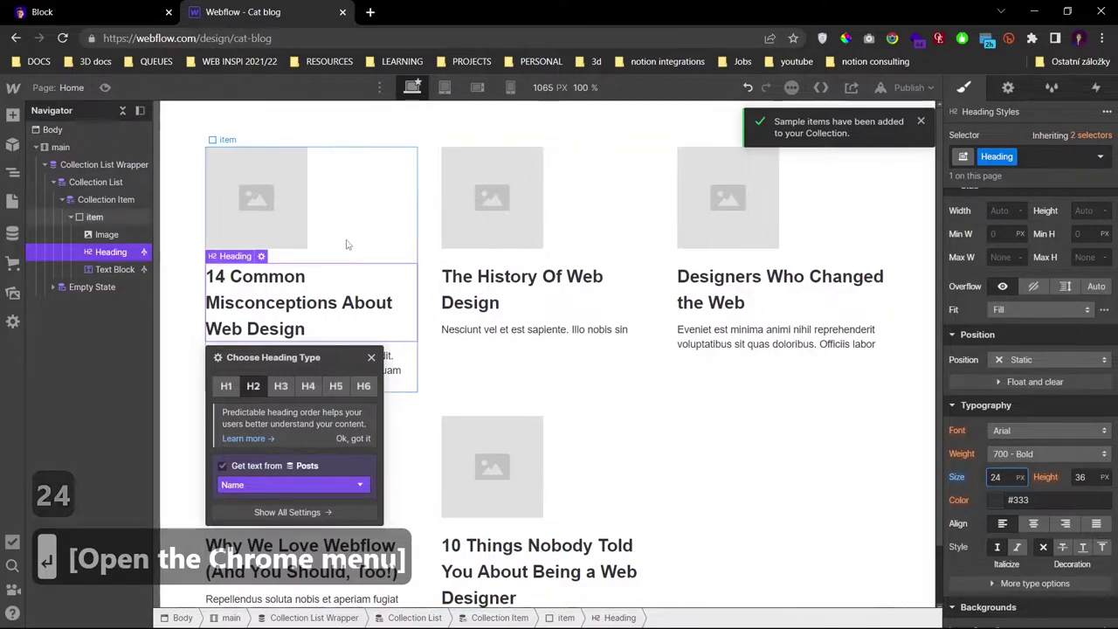
text(2)
key(BackSpace)
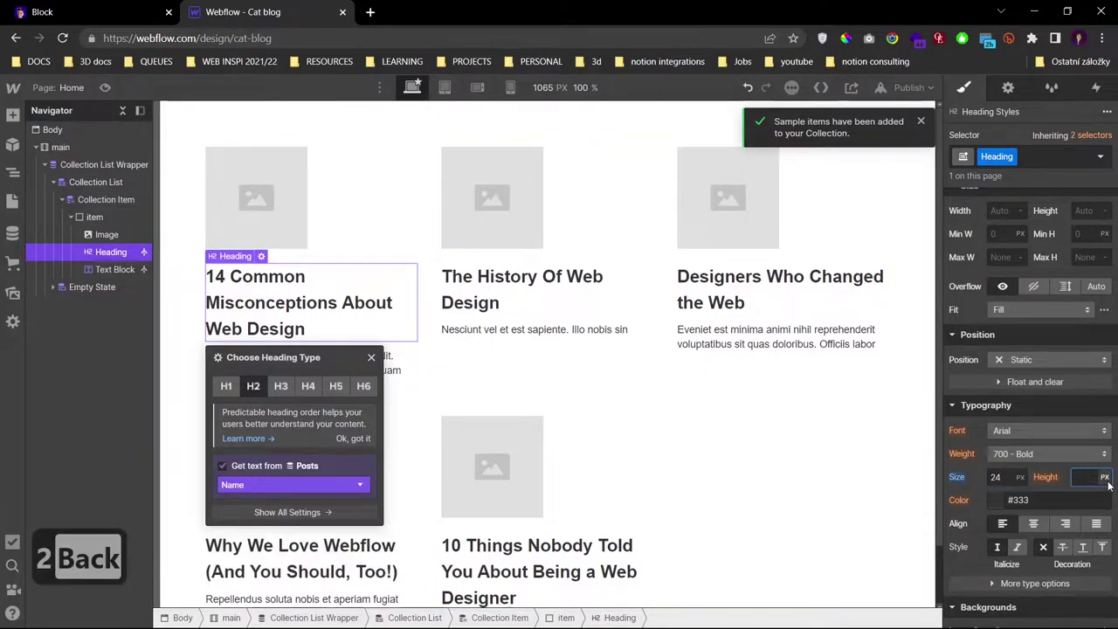
text(1.)
key(BackSpace)
text(40%)
key(Return)
key(Left)
key(BackSpace)
text(2)
key(Return)
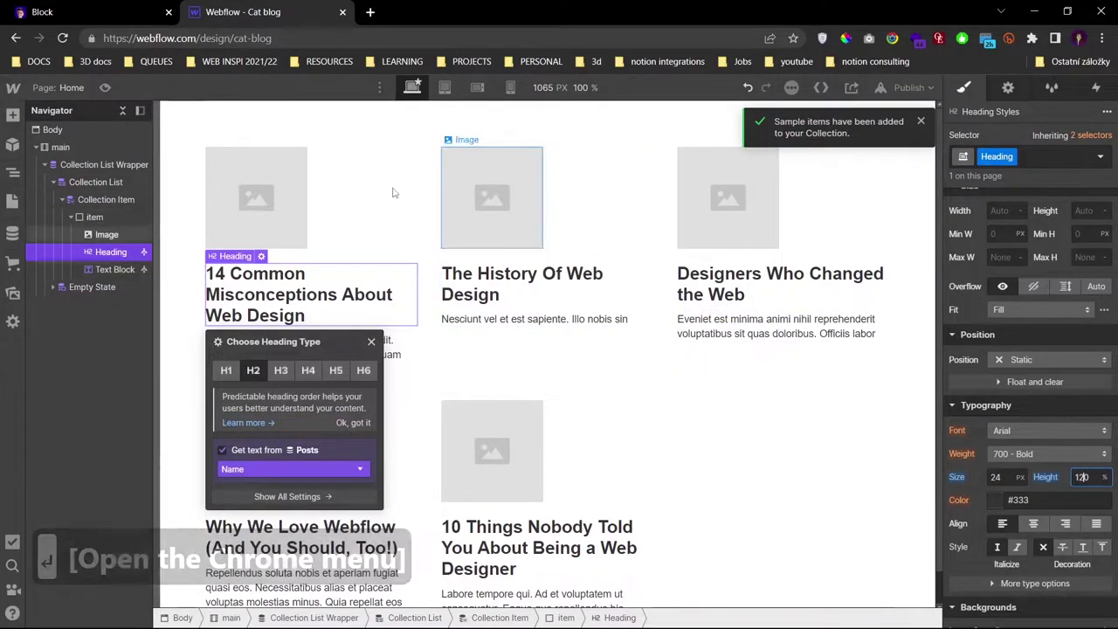
- Get the placeholder image in the item from the Posts Thumbnail field
click(273, 219)
double_click(247, 168)
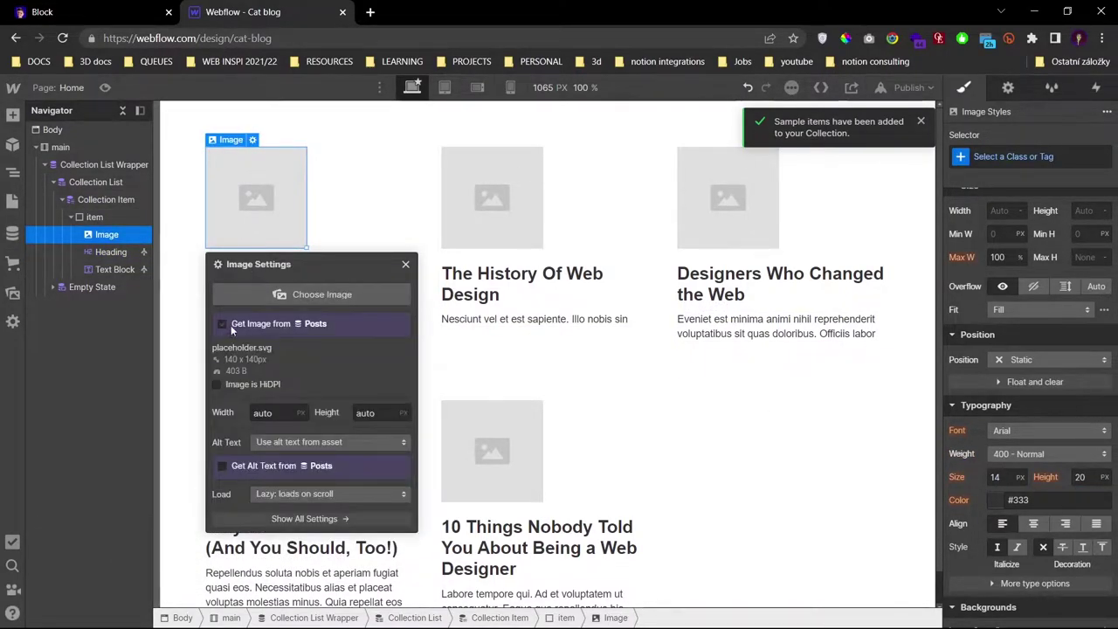
click(223, 324)
click(237, 342)
click(246, 376)
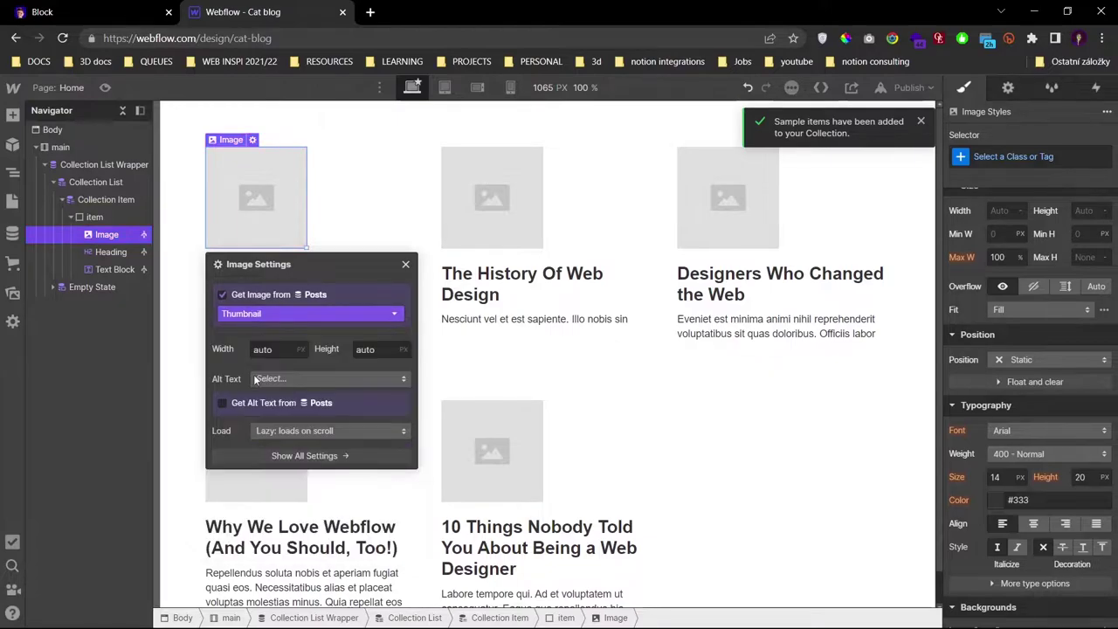
- Convert the item div to a Link Block and open its link settings
click(272, 298)
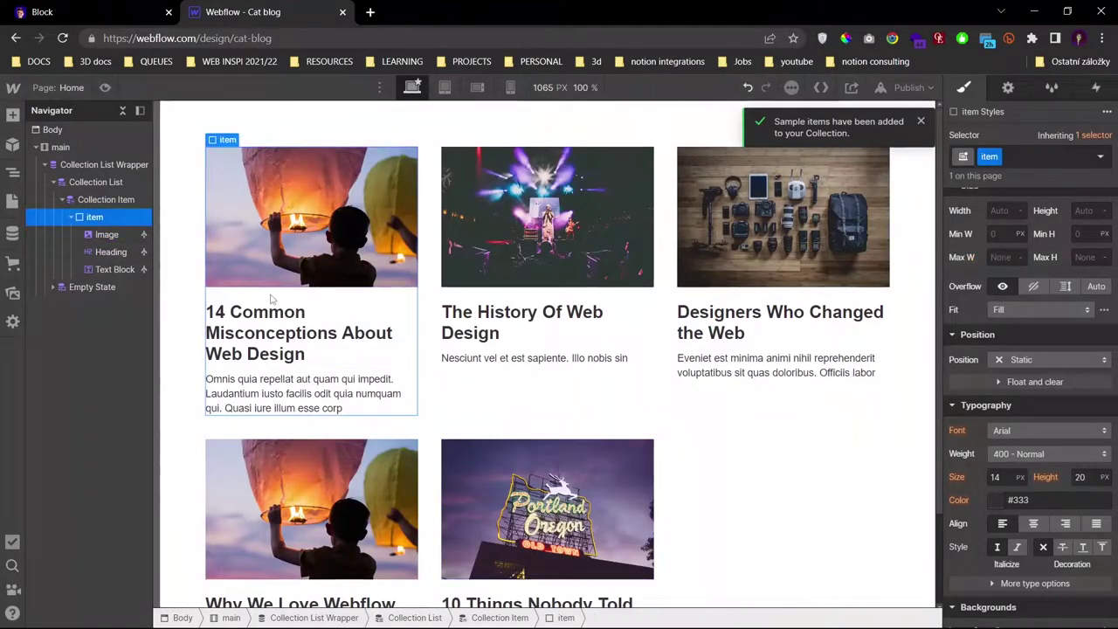
right_click(271, 299)
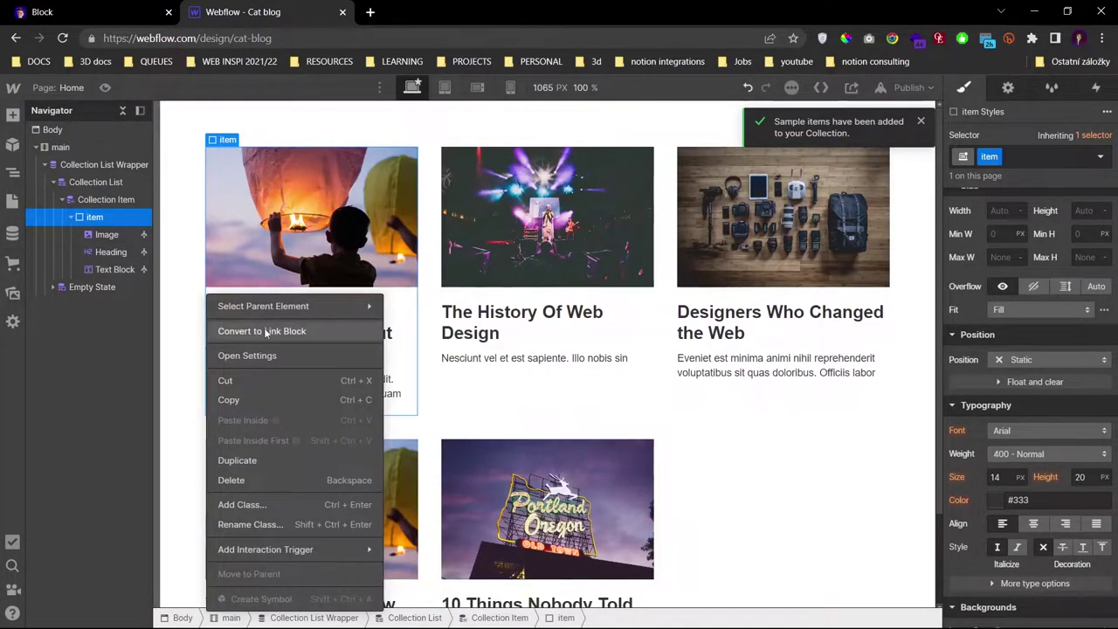
click(265, 333)
key(Return)
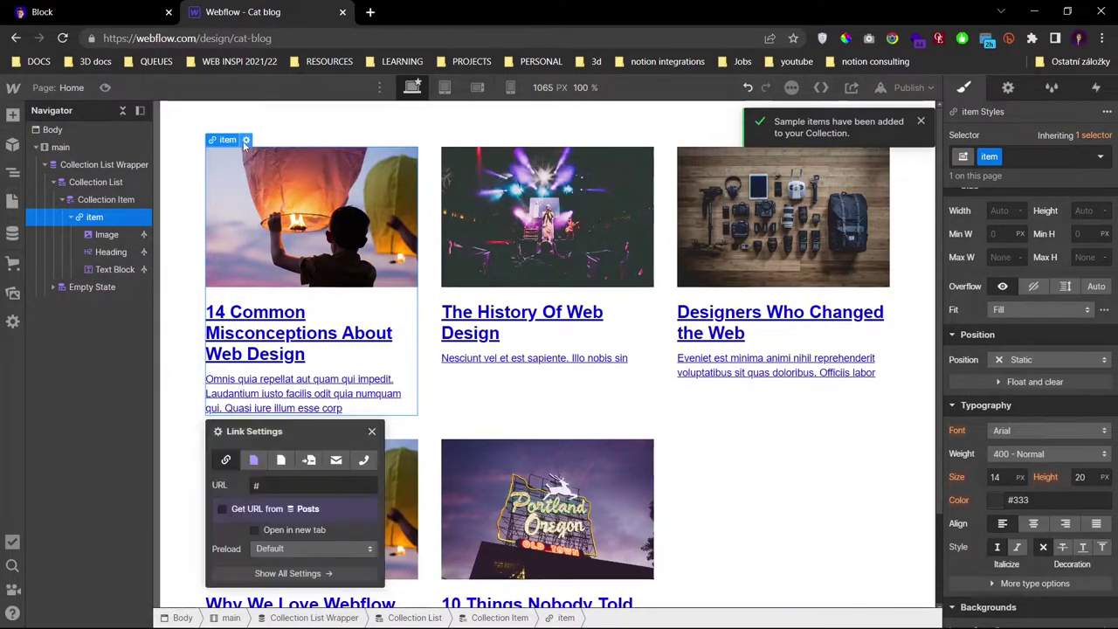
- Link the item block to the Current Post collection page and close its link settings
drag(256, 434, 354, 205)
click(350, 230)
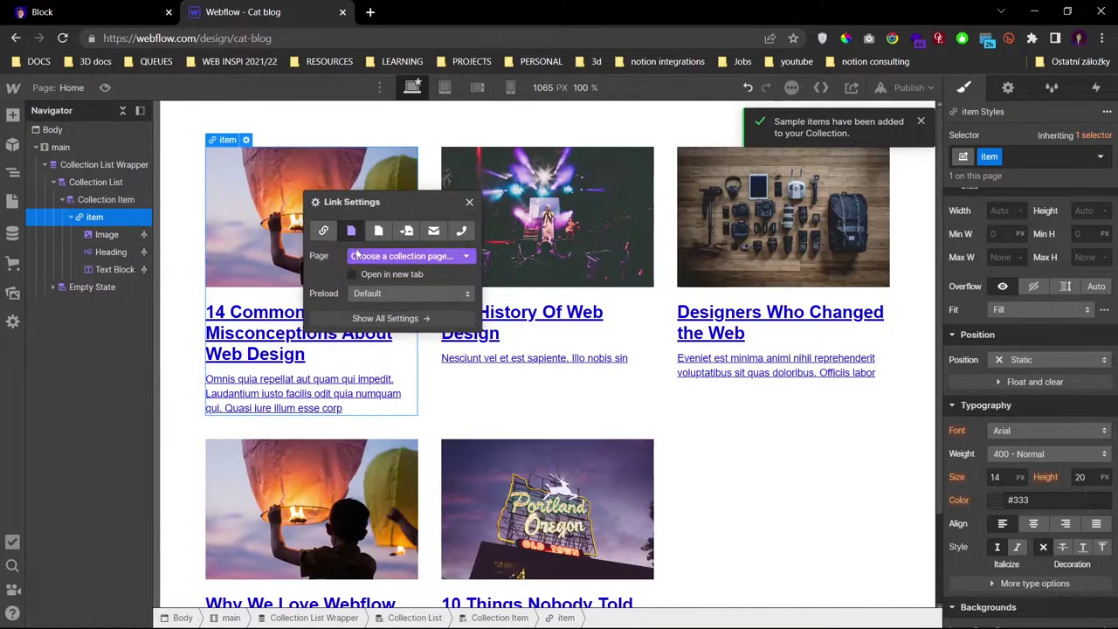
click(370, 257)
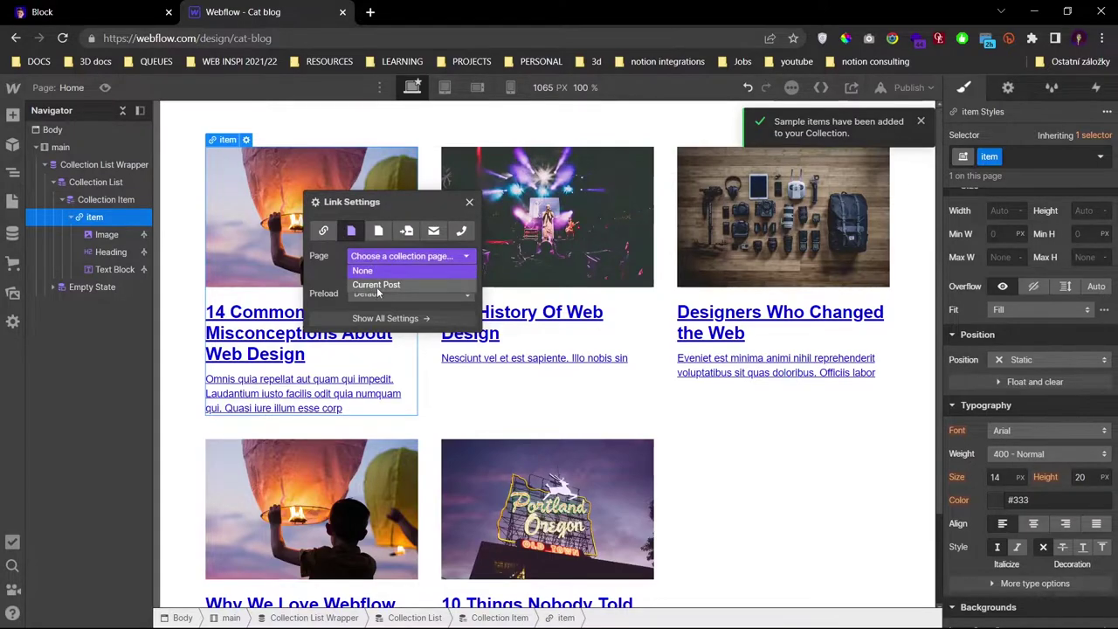
click(377, 286)
click(470, 203)
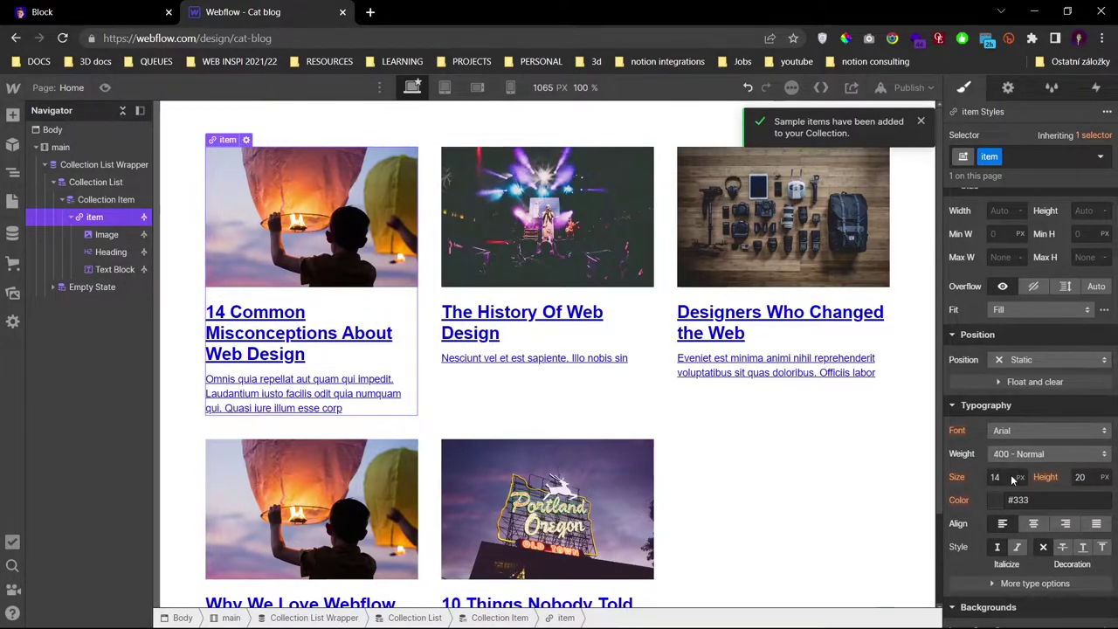
- Set the item link block's text color to black and remove its underline decoration
scroll(1018, 477, down, 1)
click(1004, 409)
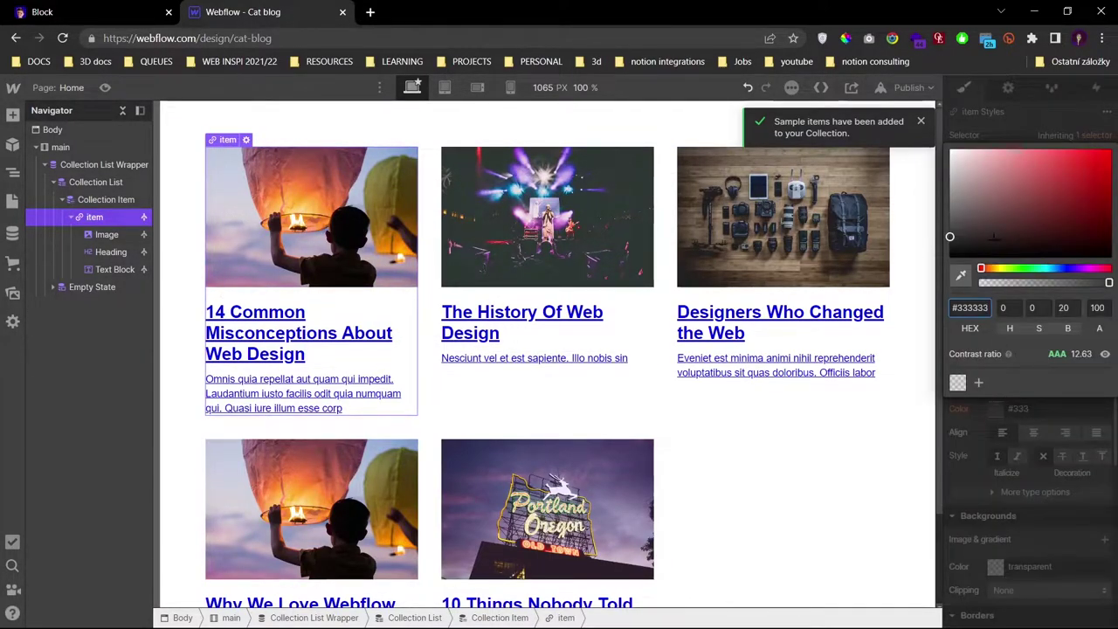
click(1003, 453)
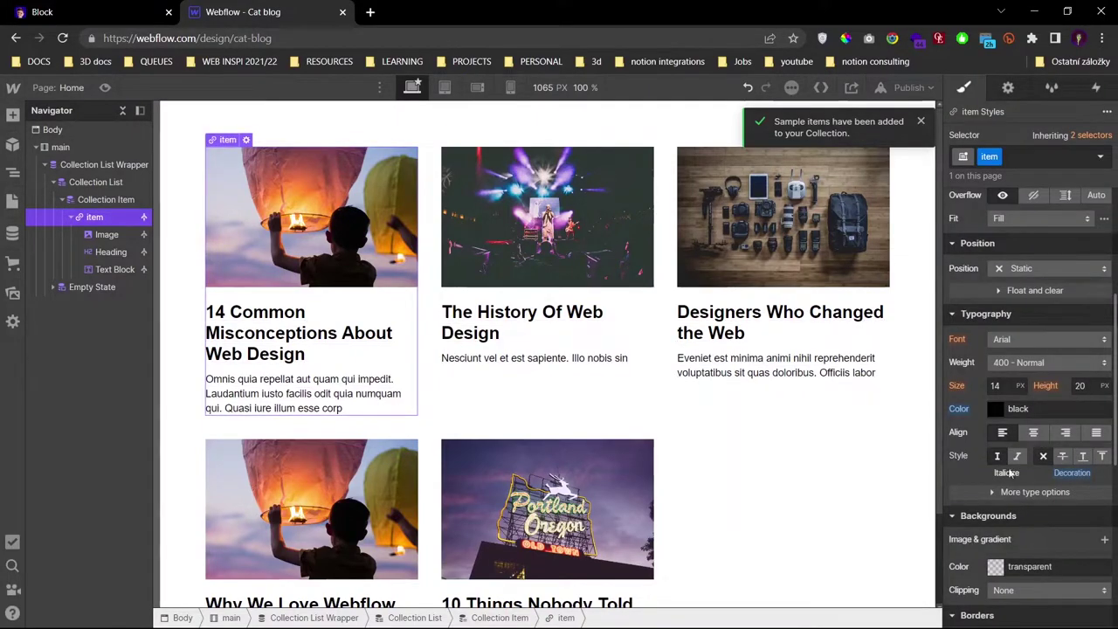
- Set the item's opacity to 70% in the Hover state and switch back to the None state
scroll(988, 409, up, 3)
click(1101, 156)
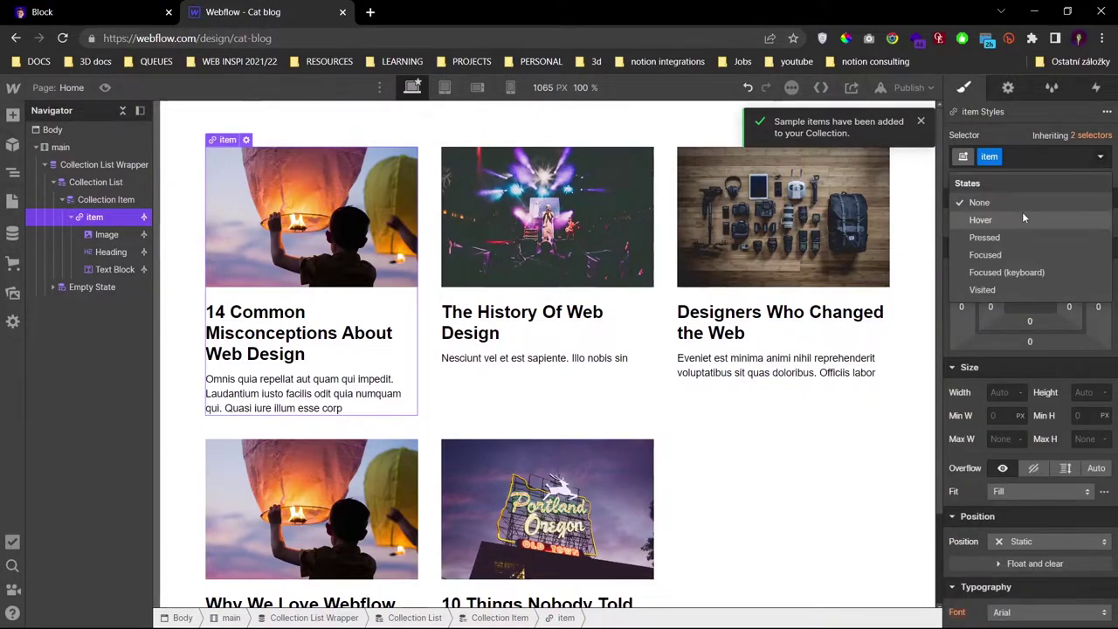
click(981, 219)
scroll(999, 357, down, 5)
scroll(999, 357, up, 1)
scroll(1029, 486, down, 2)
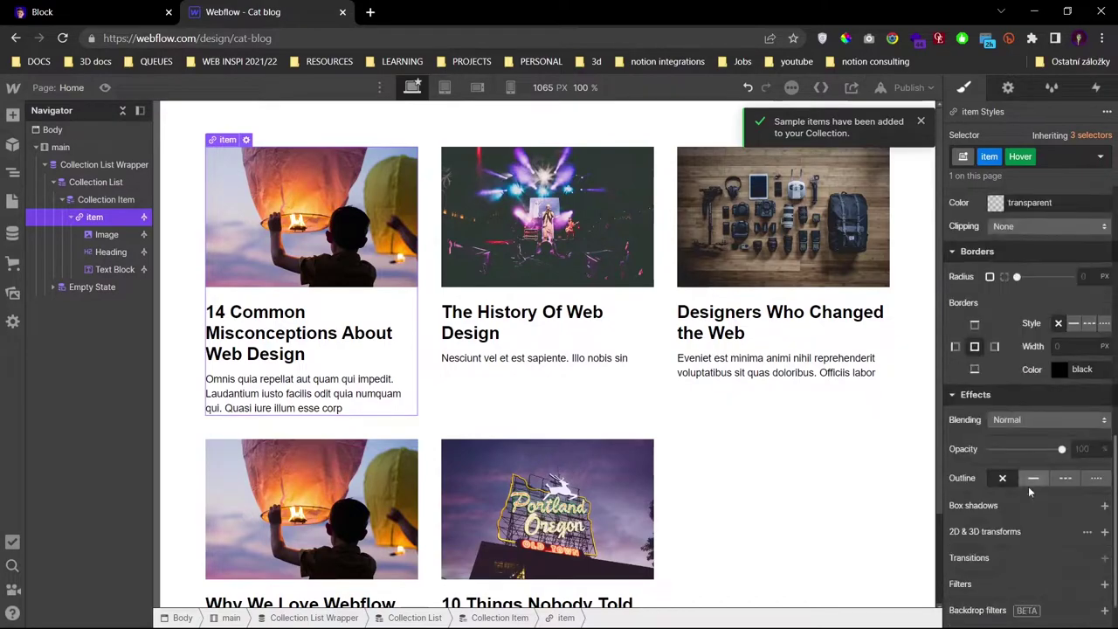
text(70)
key(Return)
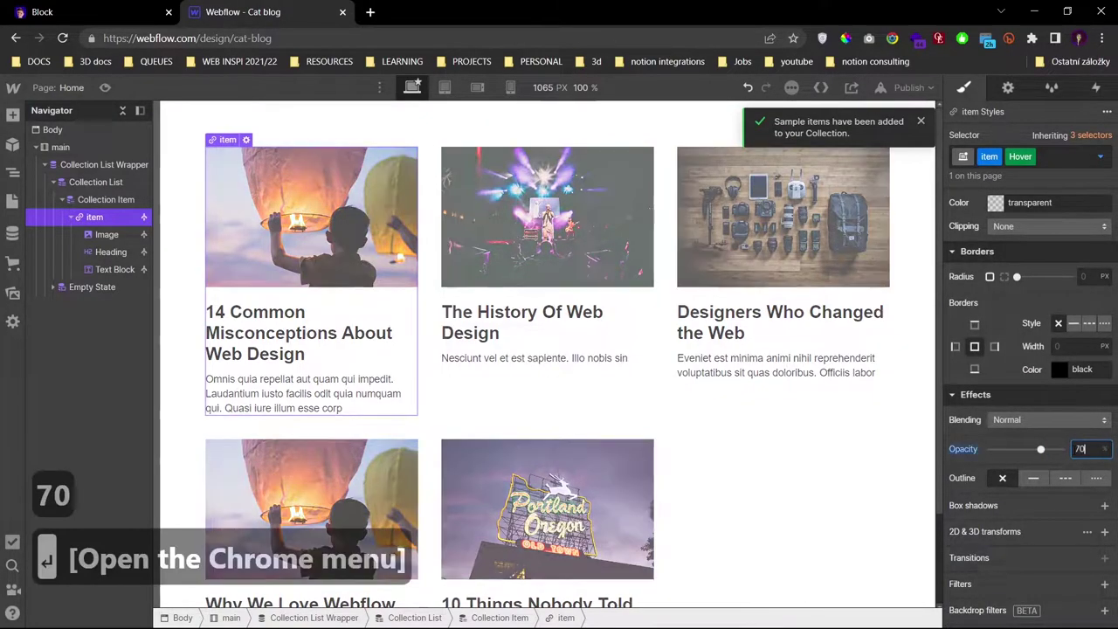
scroll(1063, 429, up, 5)
click(1101, 156)
click(981, 202)
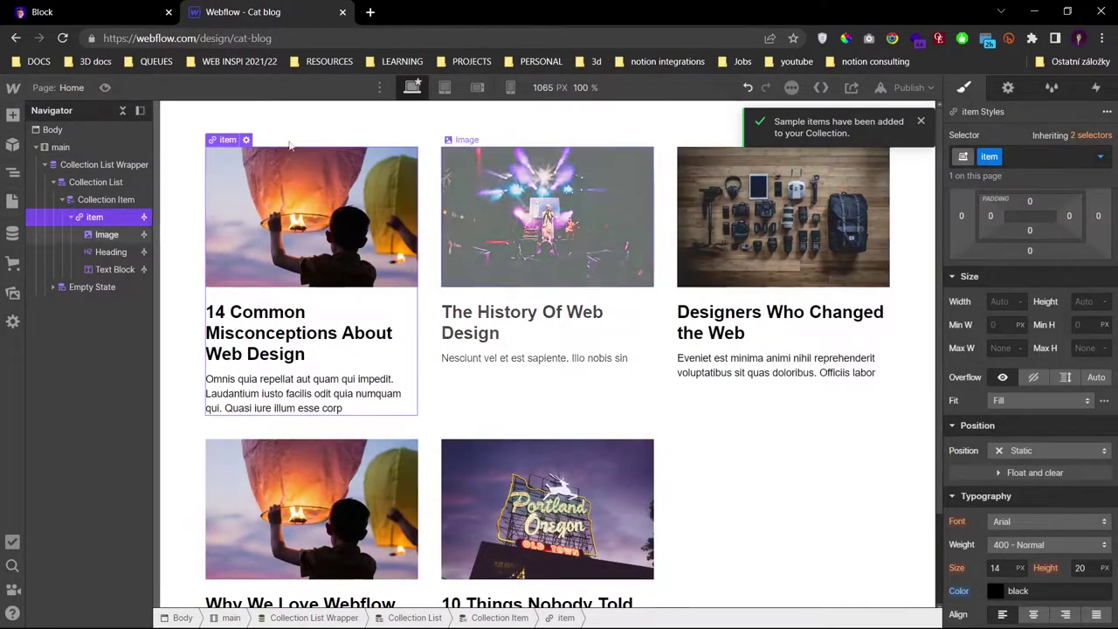
- Preview the home page, follow the first post to its Posts Template page, and return to the design view
click(105, 88)
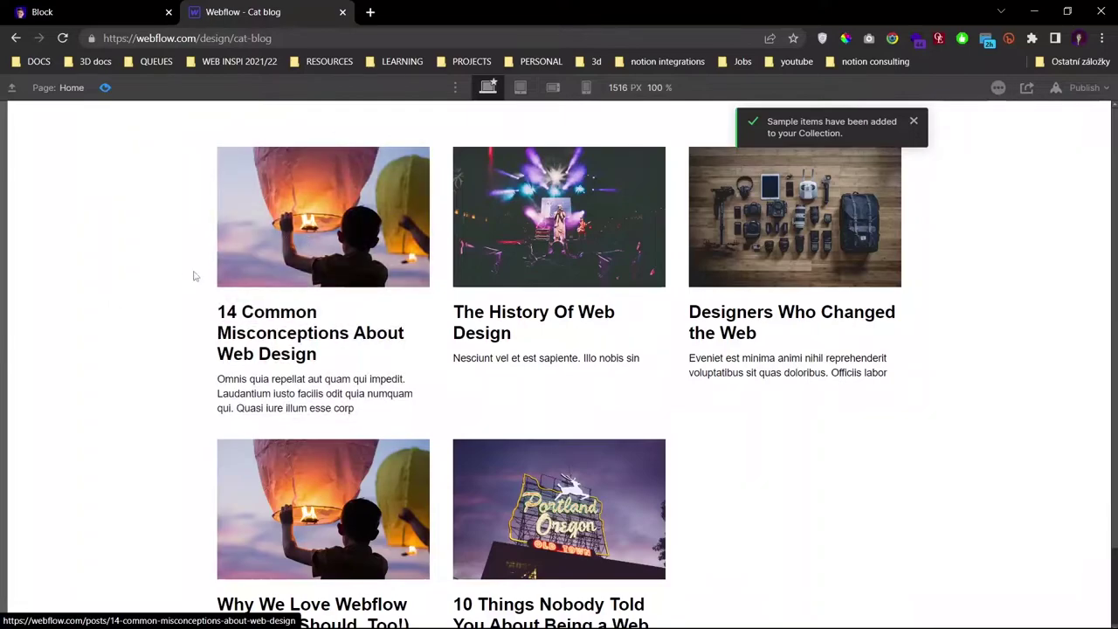
click(257, 253)
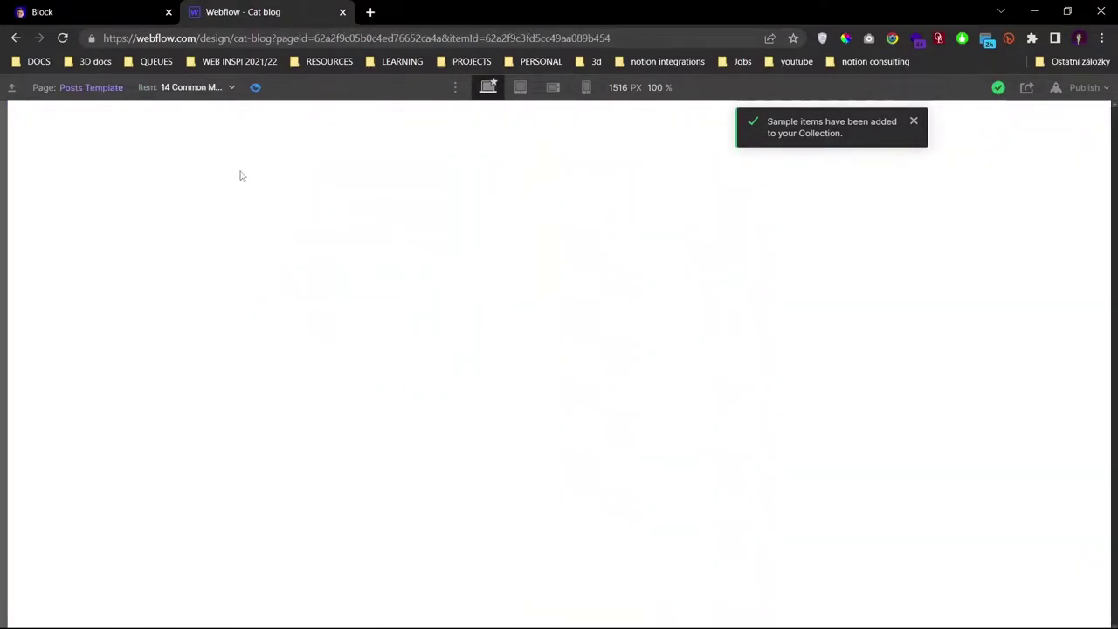
click(85, 88)
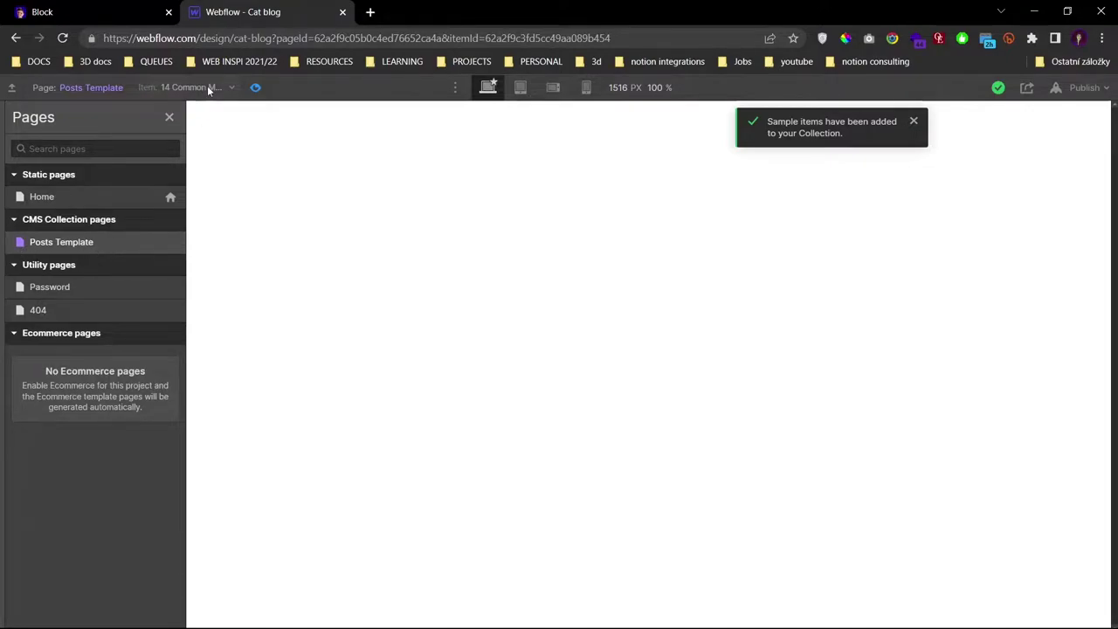
click(358, 234)
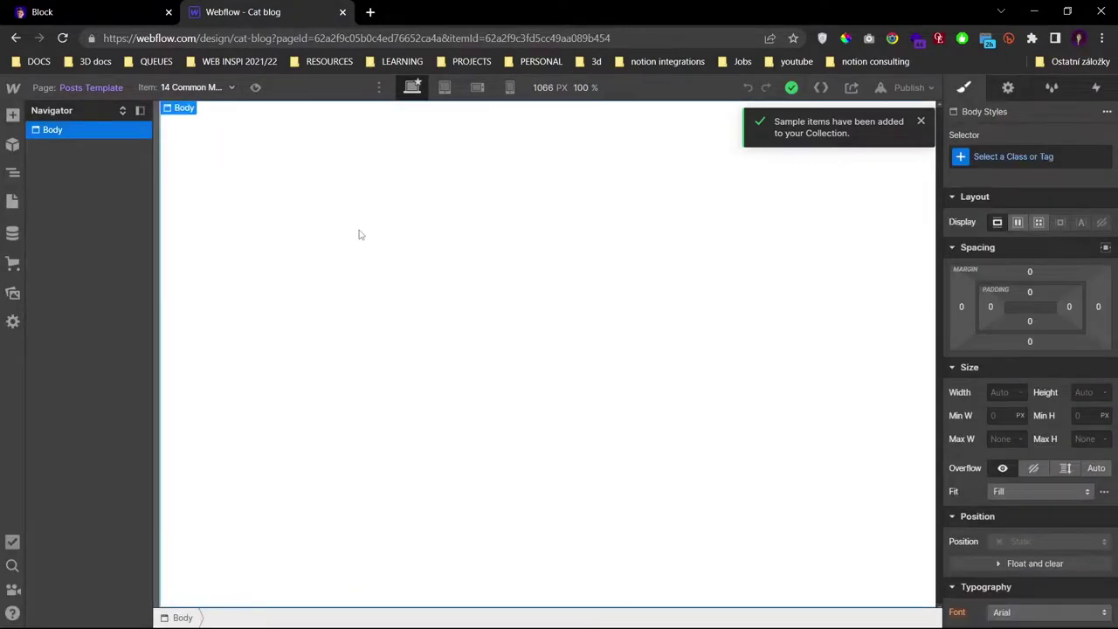
- Add a Container to the body of the Posts Template page and give it the class post
key(ctrl+k)
text(con)
key(Return)
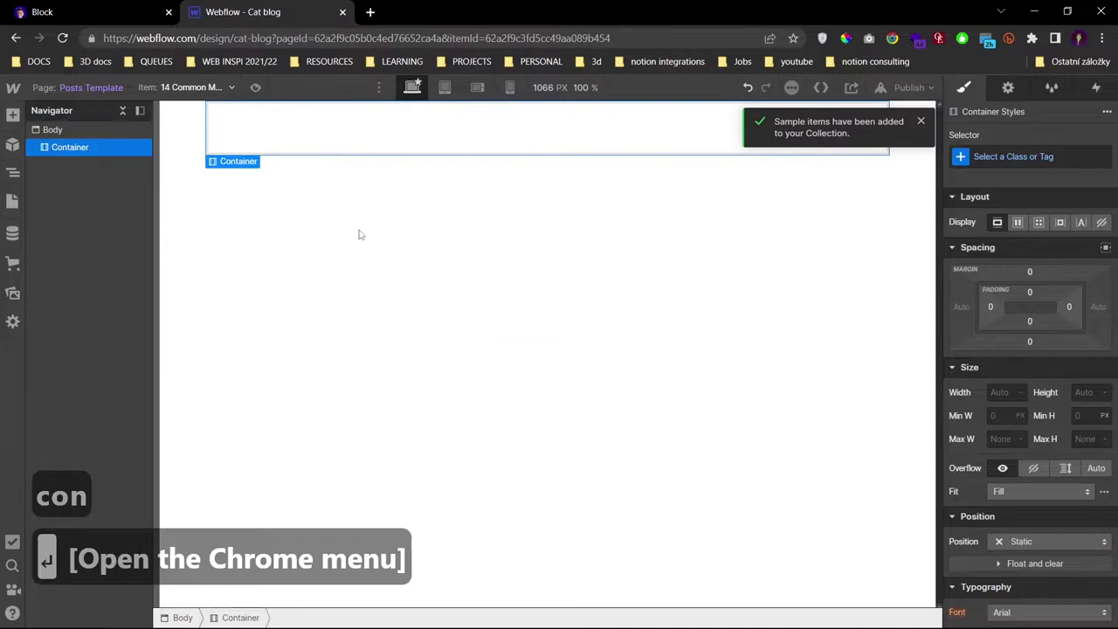
key(ctrl+Return)
text(post)
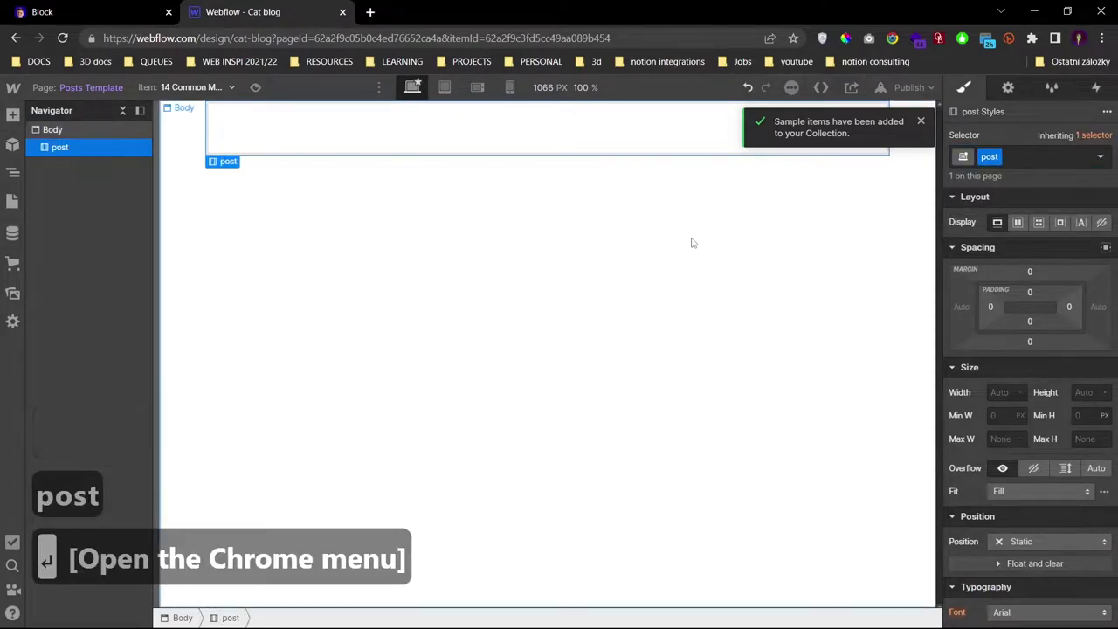
- Set the post container's maximum width to 600 px and the Body's upper and lower padding to 43 px
click(996, 439)
text(600)
key(Return)
click(920, 425)
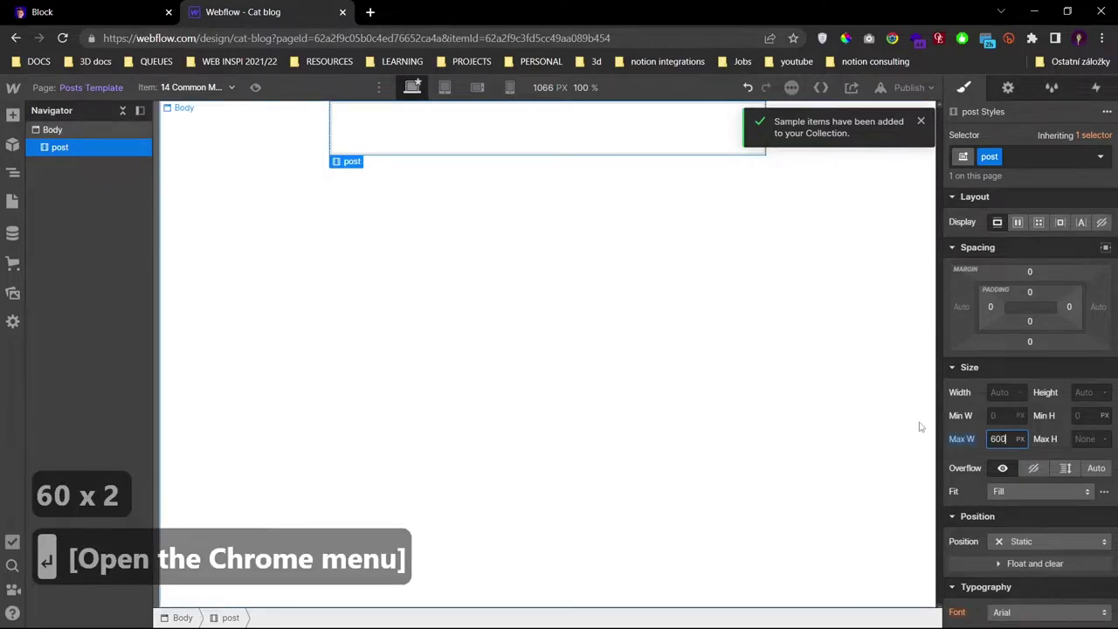
drag(1030, 292, 1032, 322)
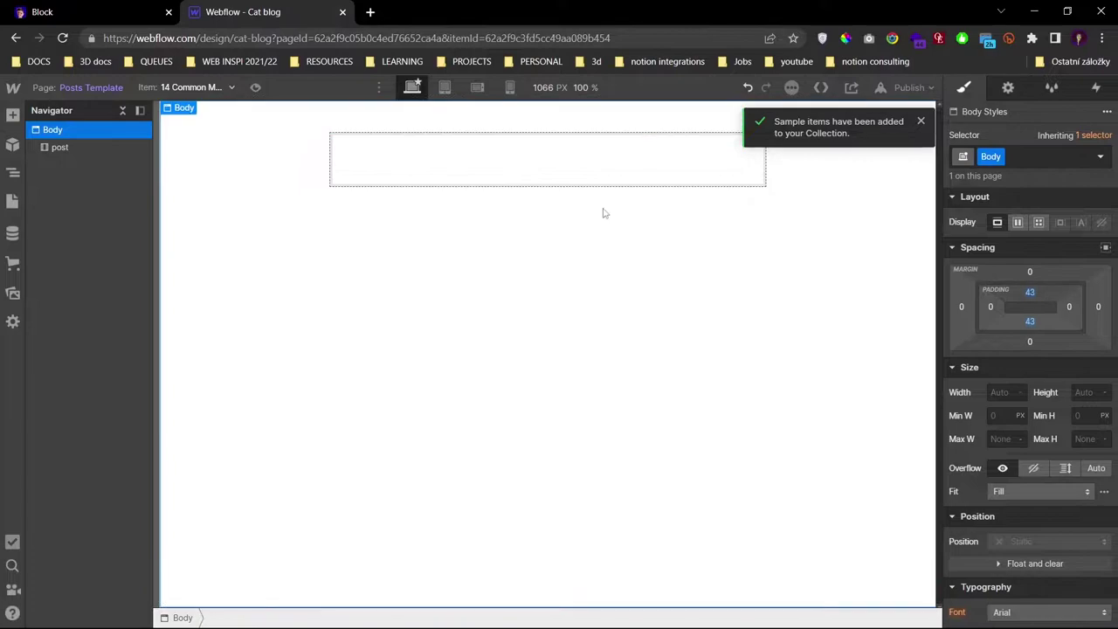
- Insert an Image in the post container and get its picture from the Posts Thumbnail field
click(581, 179)
key(ctrl+k)
text(image)
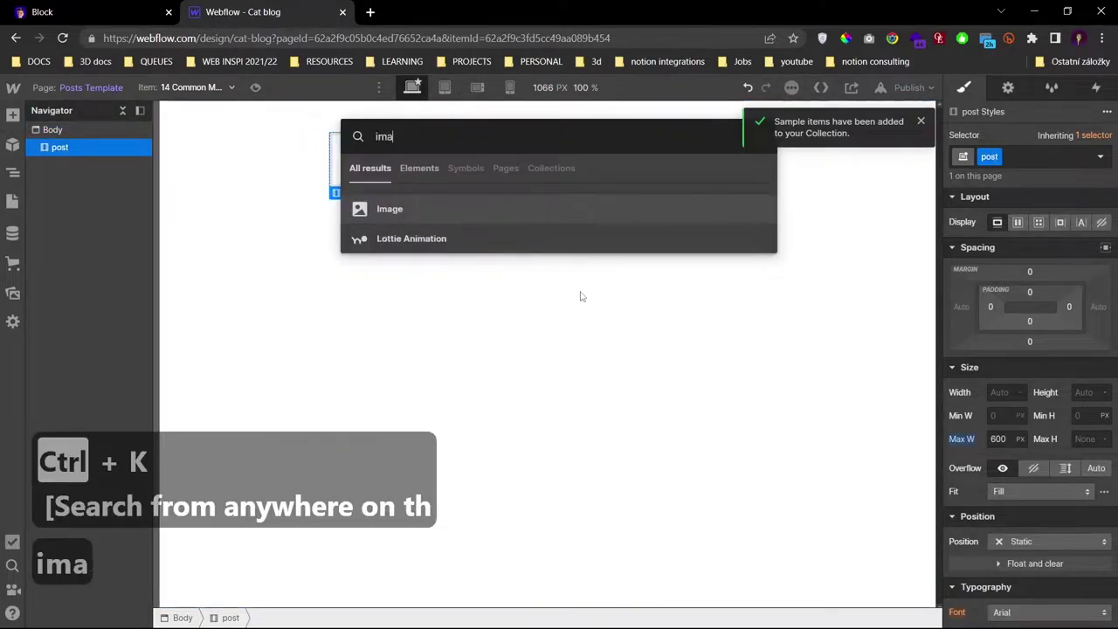
key(Return)
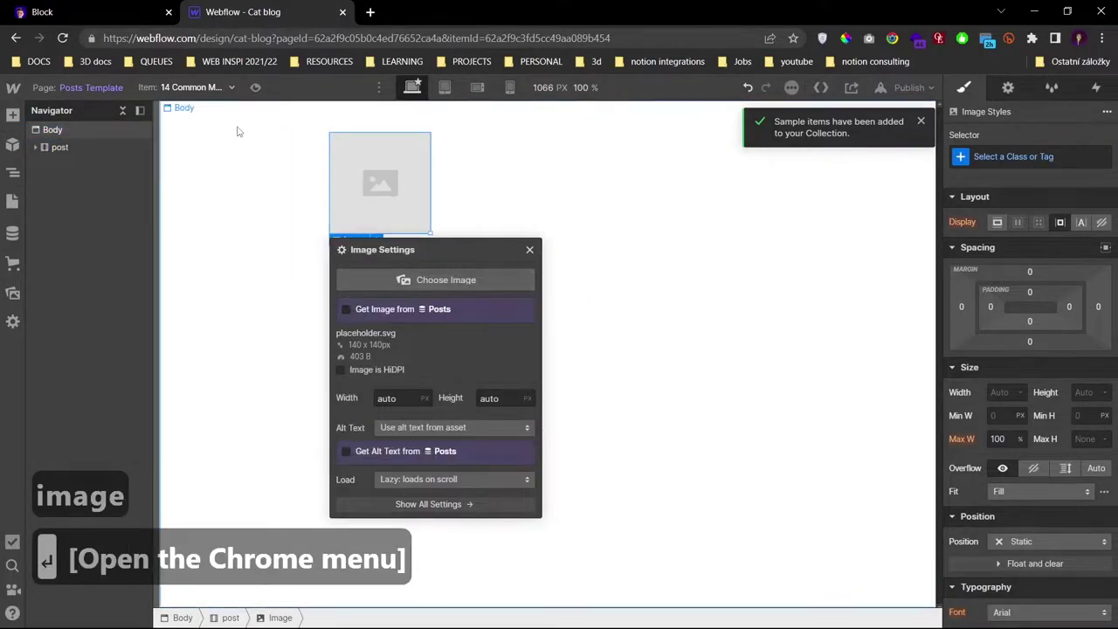
click(223, 87)
click(150, 125)
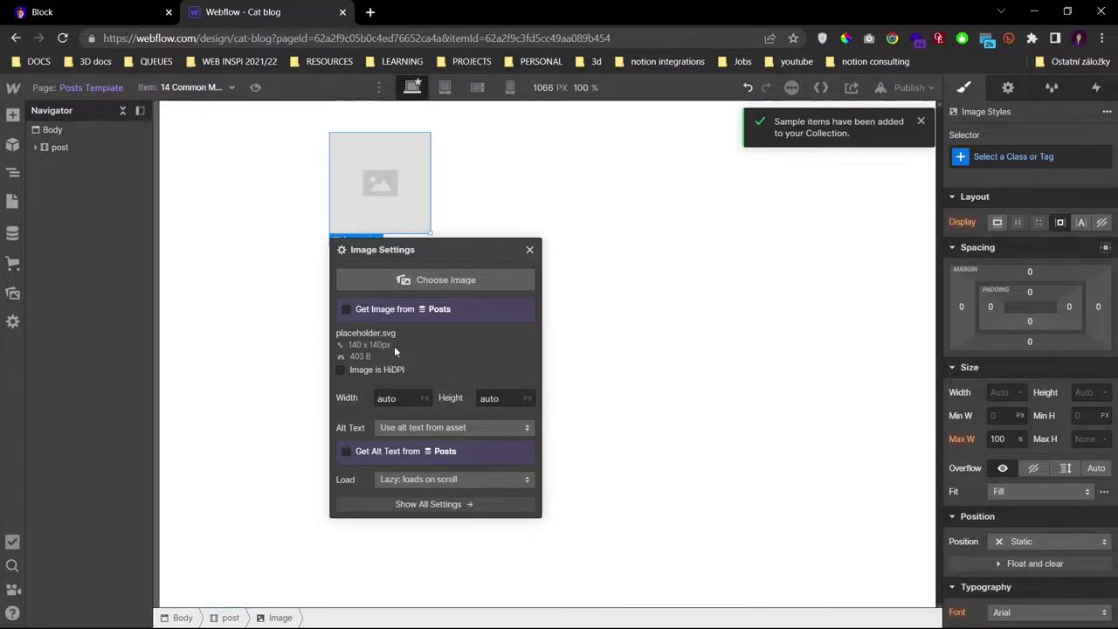
click(385, 309)
click(379, 355)
- Add an H1 heading below the image and get its text from the Posts Name field
key(ctrl+k)
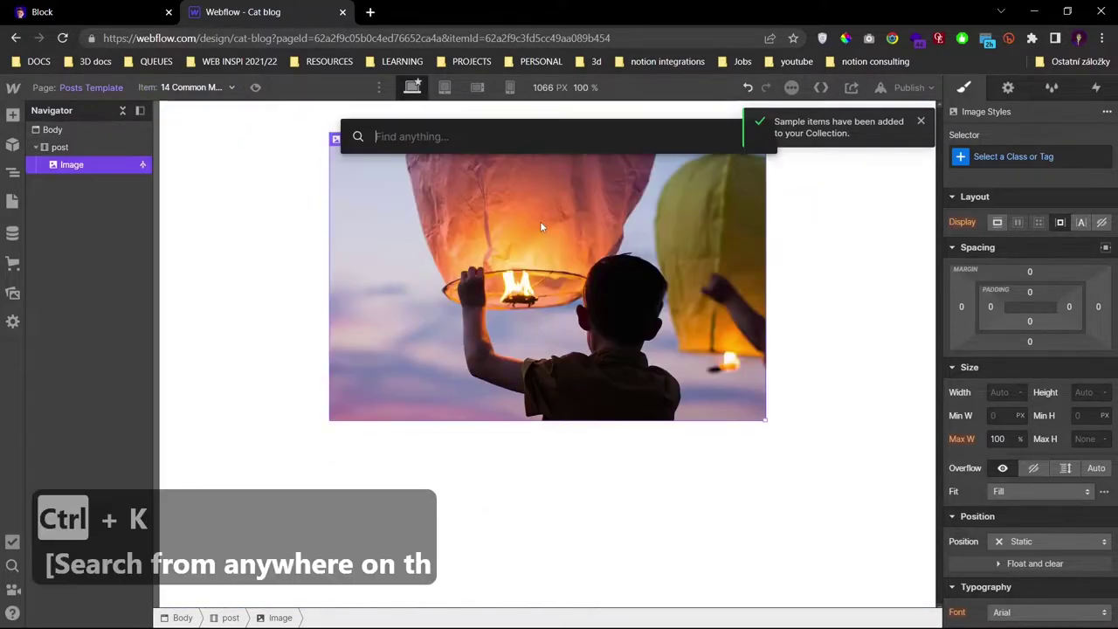
text(head)
key(Return)
click(346, 392)
click(363, 410)
click(380, 442)
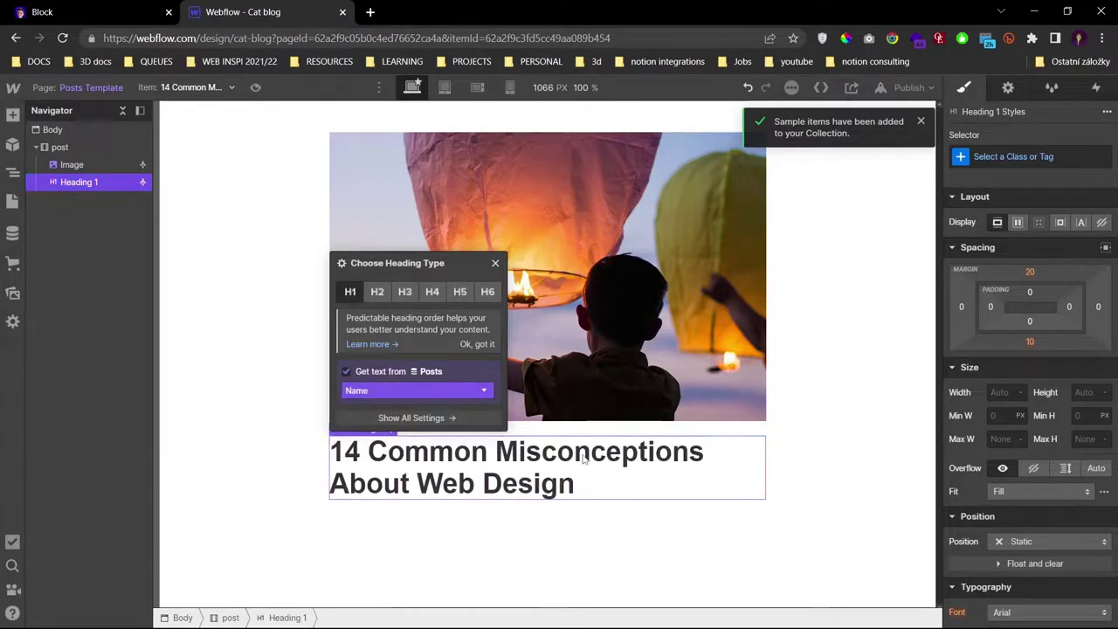
- Add a Text Block below the heading and get its text from the Posts Created On field
key(ctrl+k)
text(text)
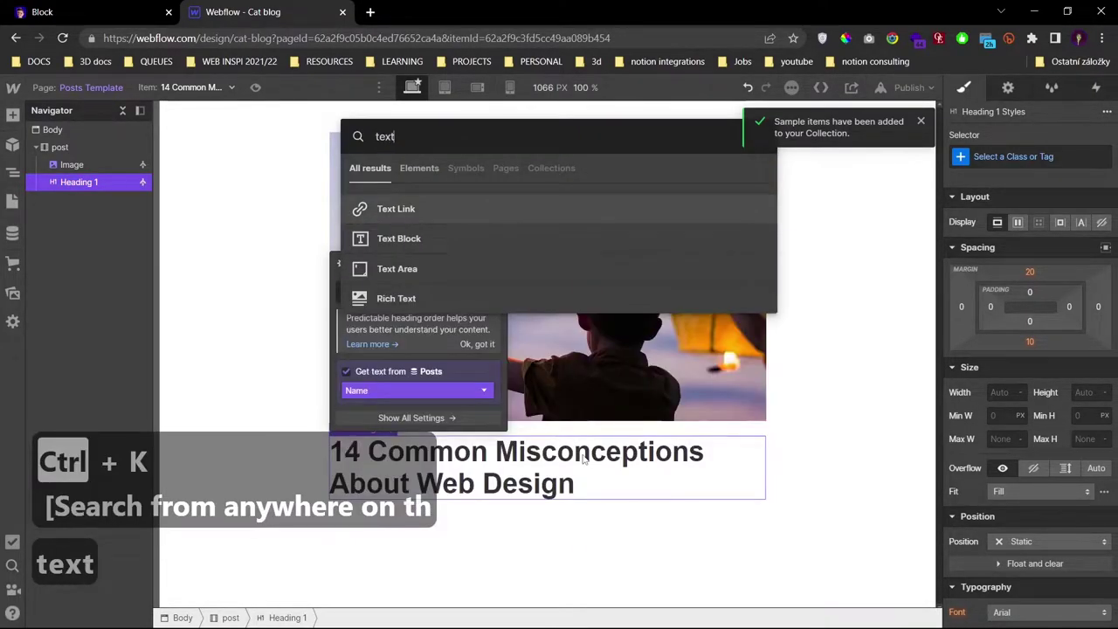
key(Down)
key(Return)
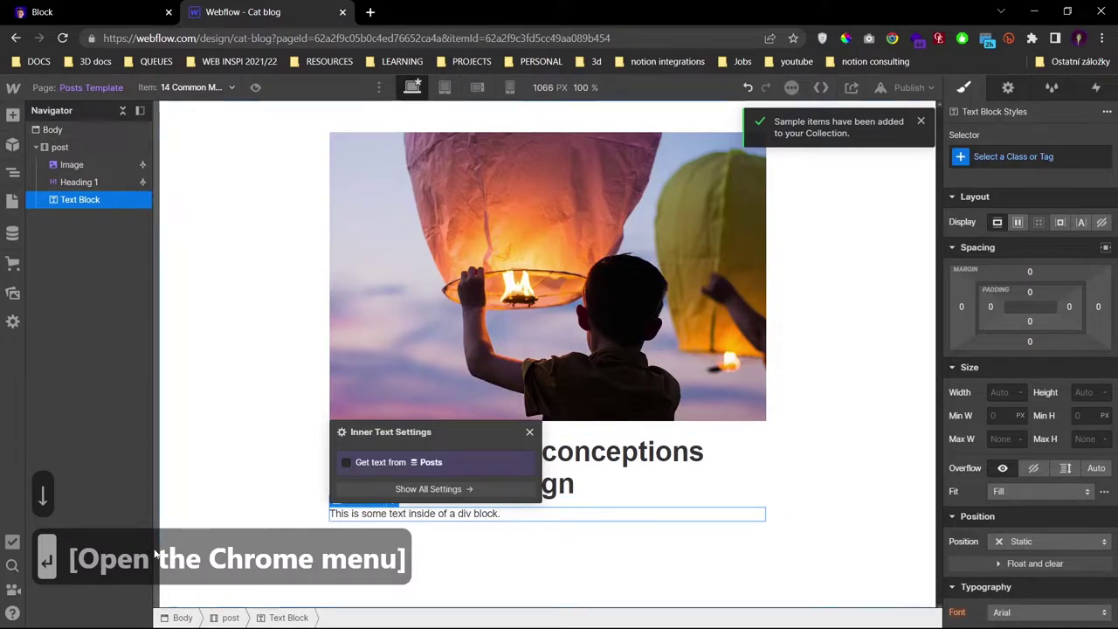
click(366, 463)
click(367, 482)
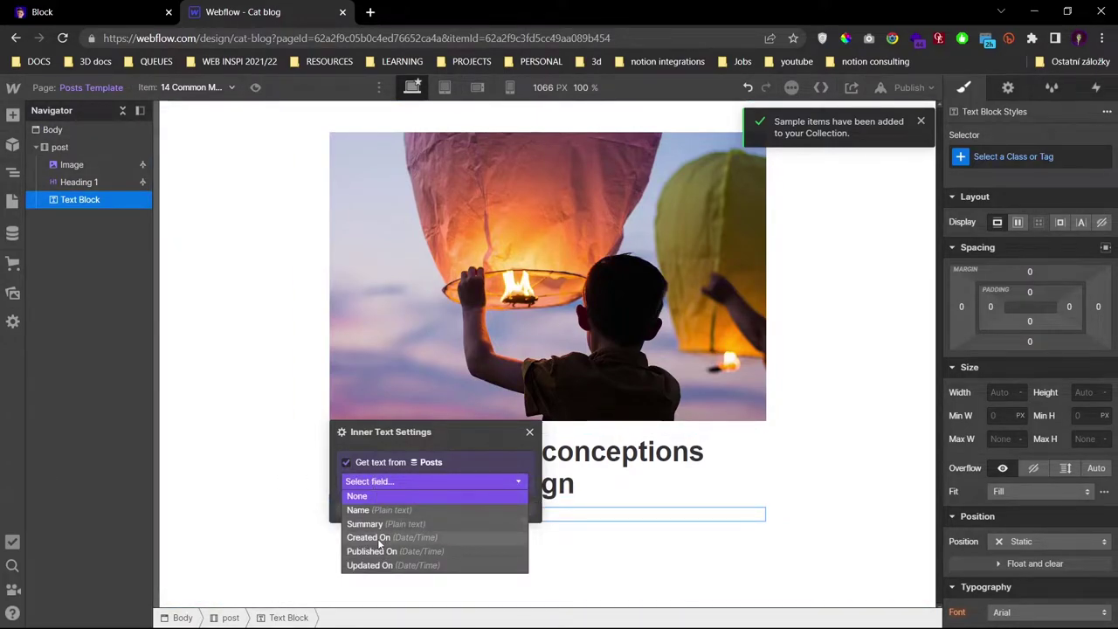
click(386, 537)
key(ctrl+l)
- Add a Rich Text element below the date and get its text from the Posts Content field
key(ctrl+k)
text(rich)
key(Return)
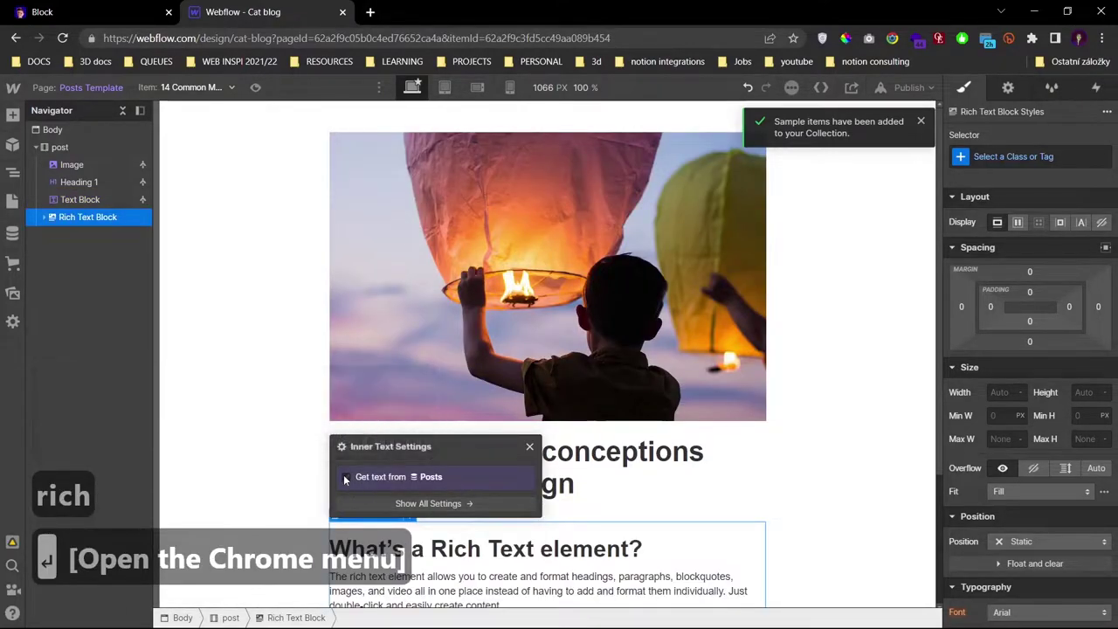
click(367, 477)
click(367, 495)
click(374, 527)
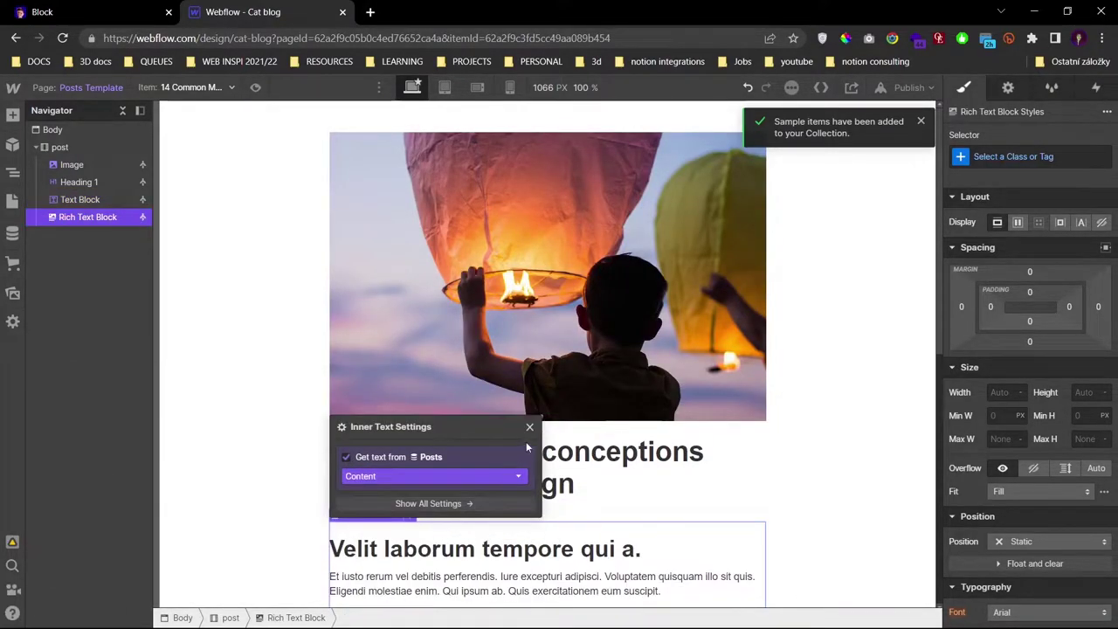
- Set the Rich Text Block's top margin to 48 px
click(1031, 270)
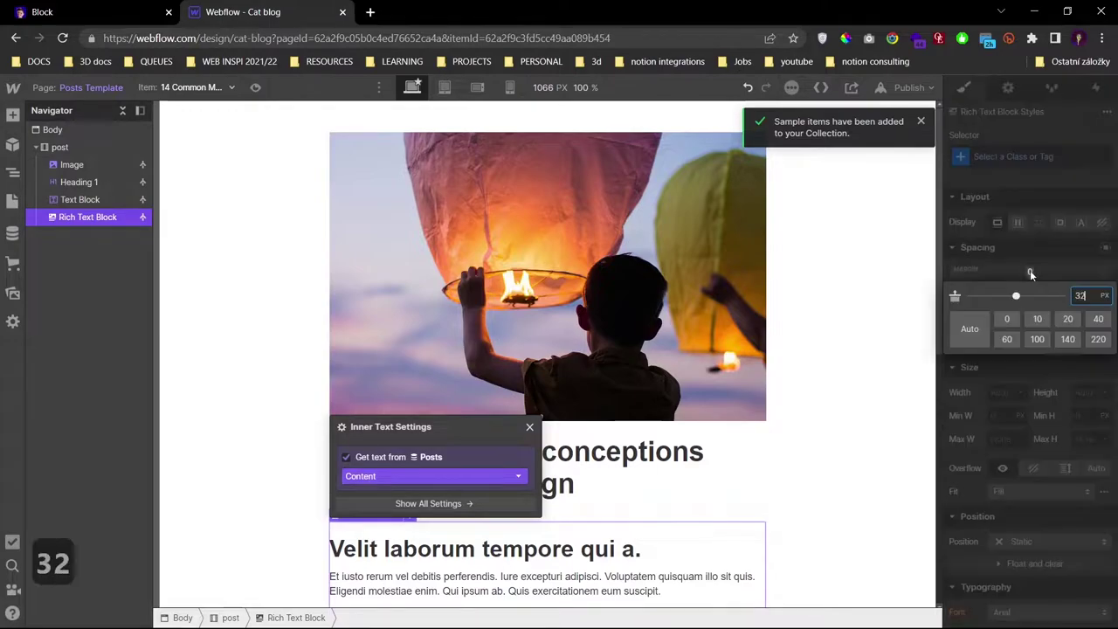
key(alt)
click(504, 417)
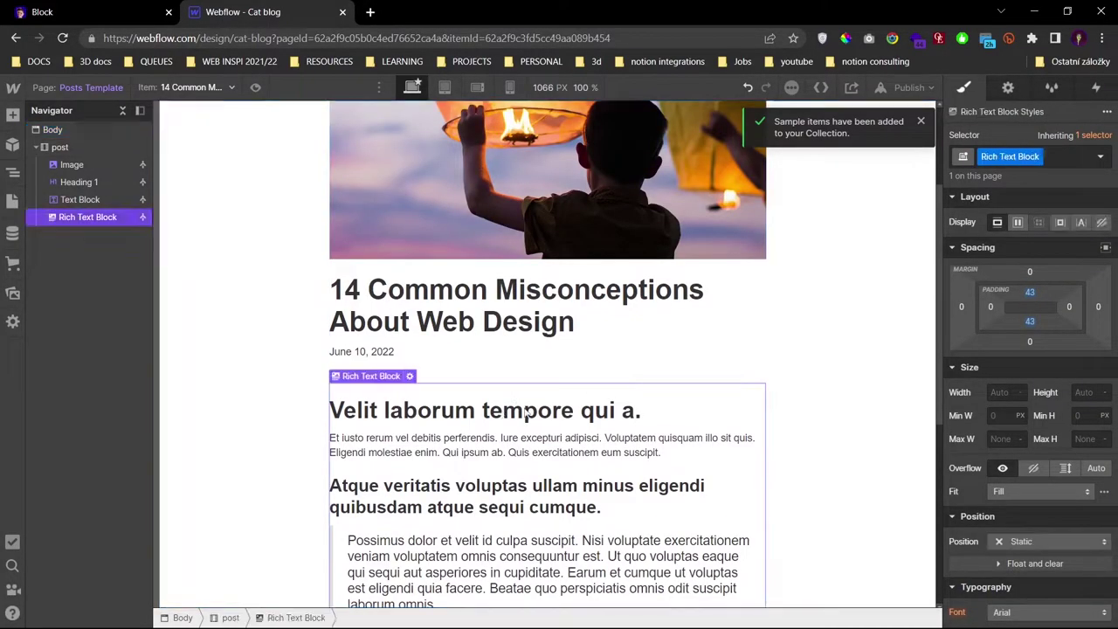
key(alt)
click(835, 313)
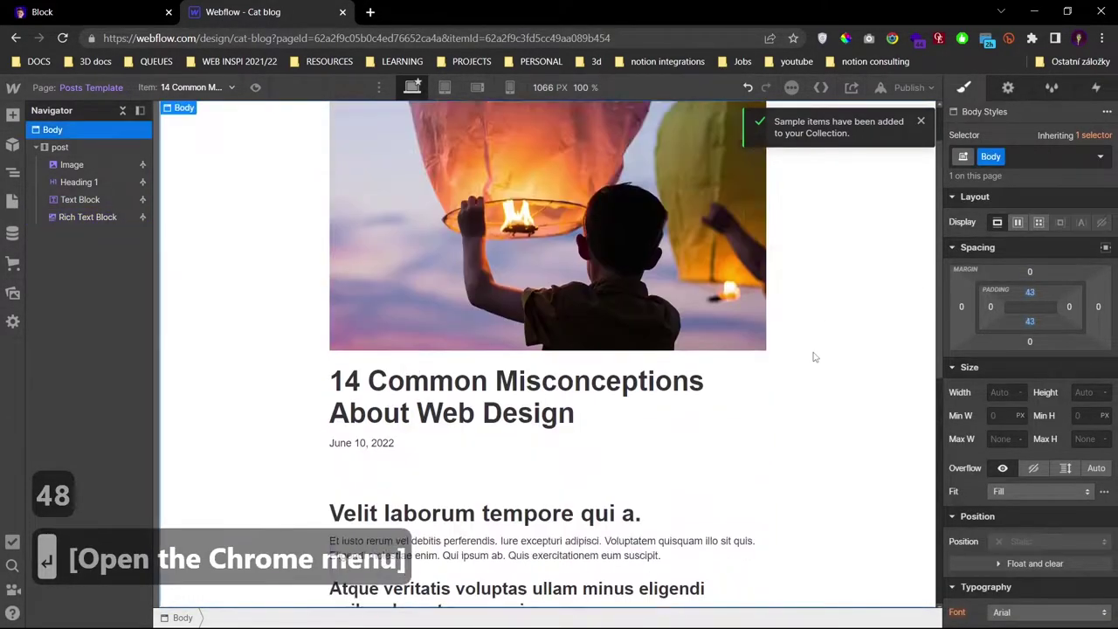
- Increase the top margin of the post heading below the image
click(699, 472)
click(1034, 273)
key(alt)
click(819, 403)
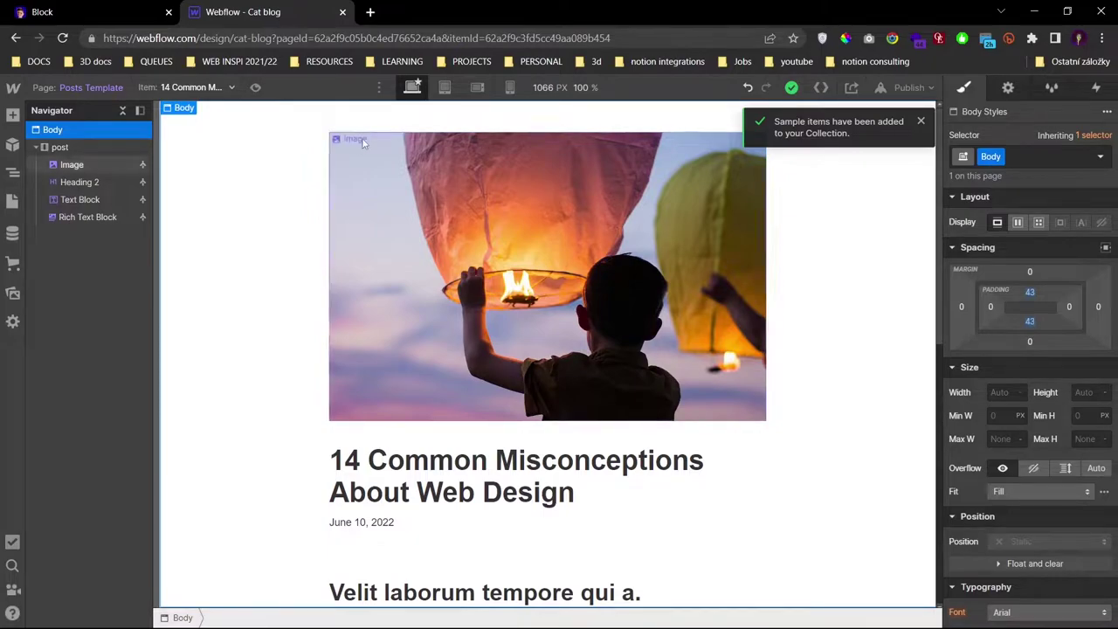
- Insert a Text Link in the post container and move it above the image
click(87, 149)
key(ctrl+k)
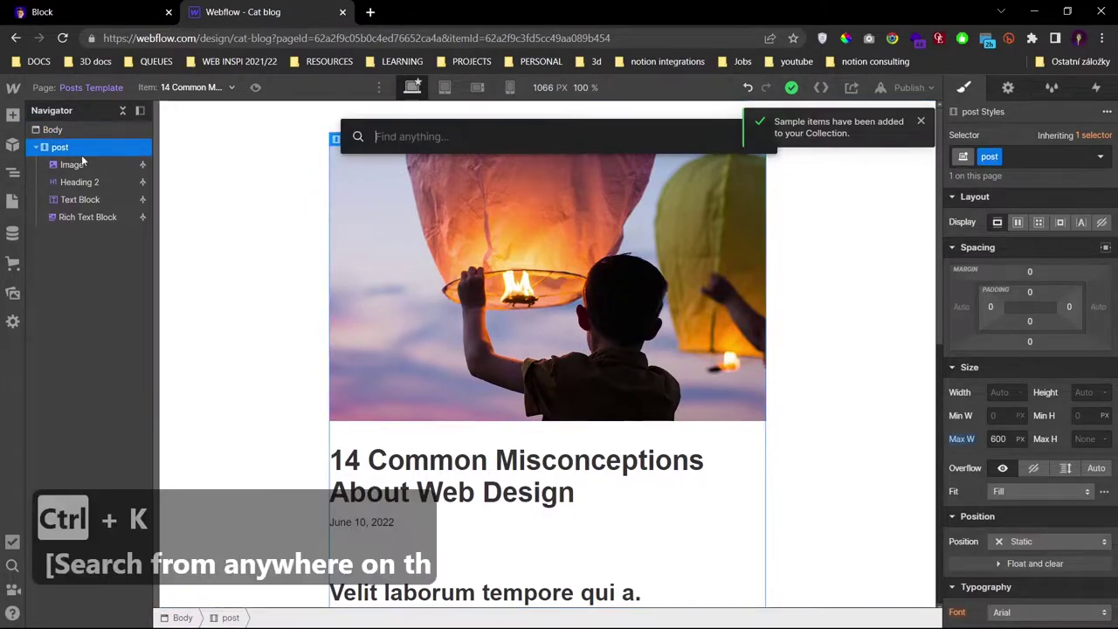
text(text)
key(Down)
key(Up)
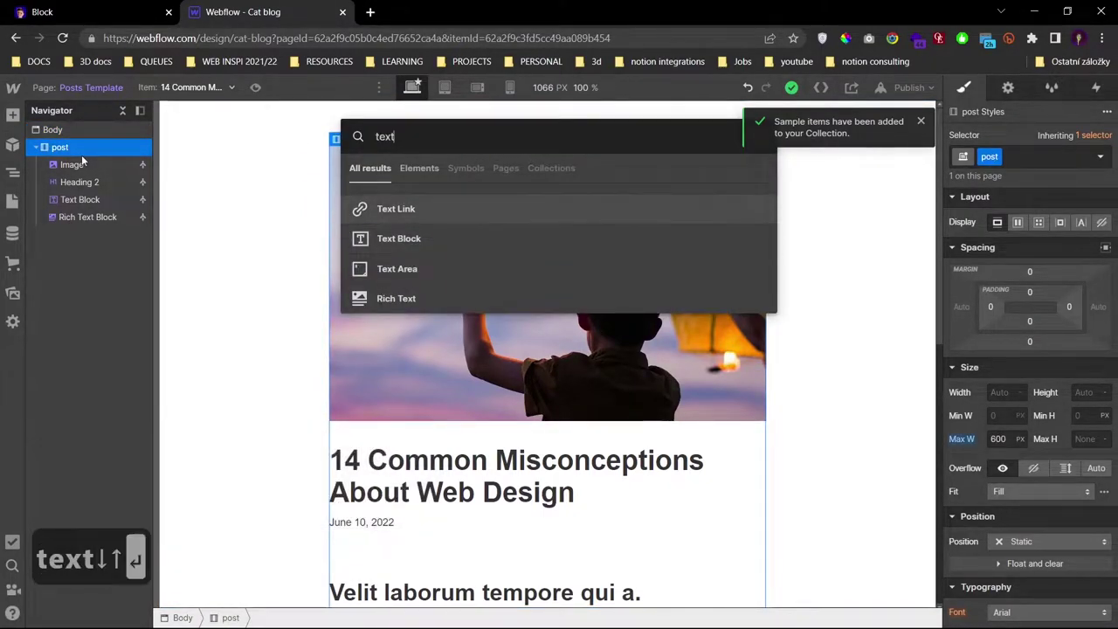
key(Return)
drag(67, 235, 79, 161)
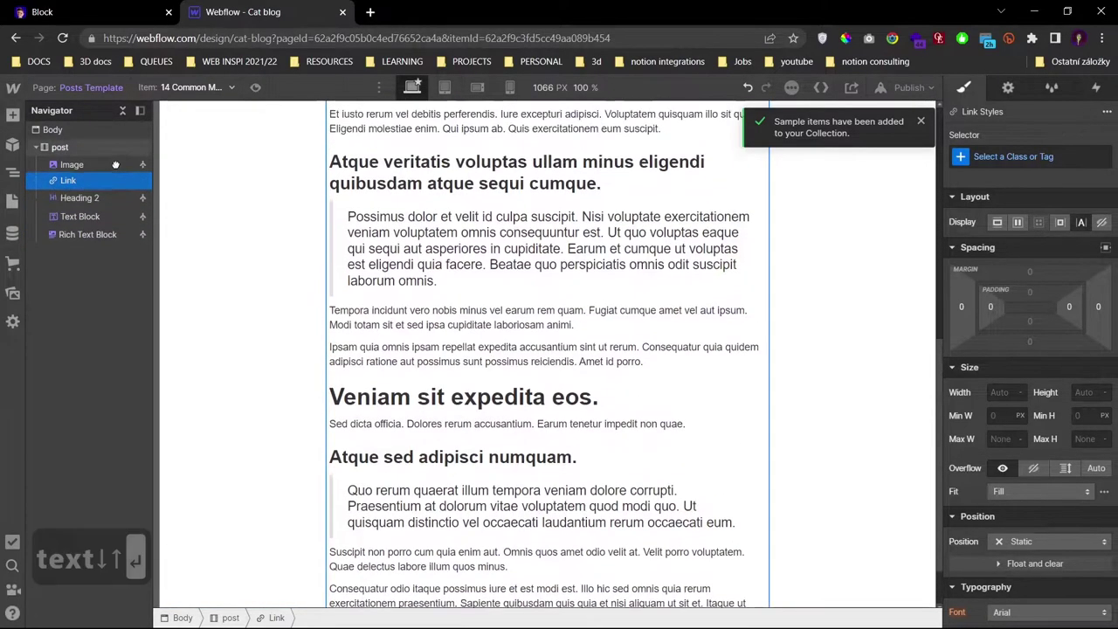
- Change the text of the link above the post image to "CAT BLOG"
key(Return)
key(Caps_Lock)
key(ctrl+a)
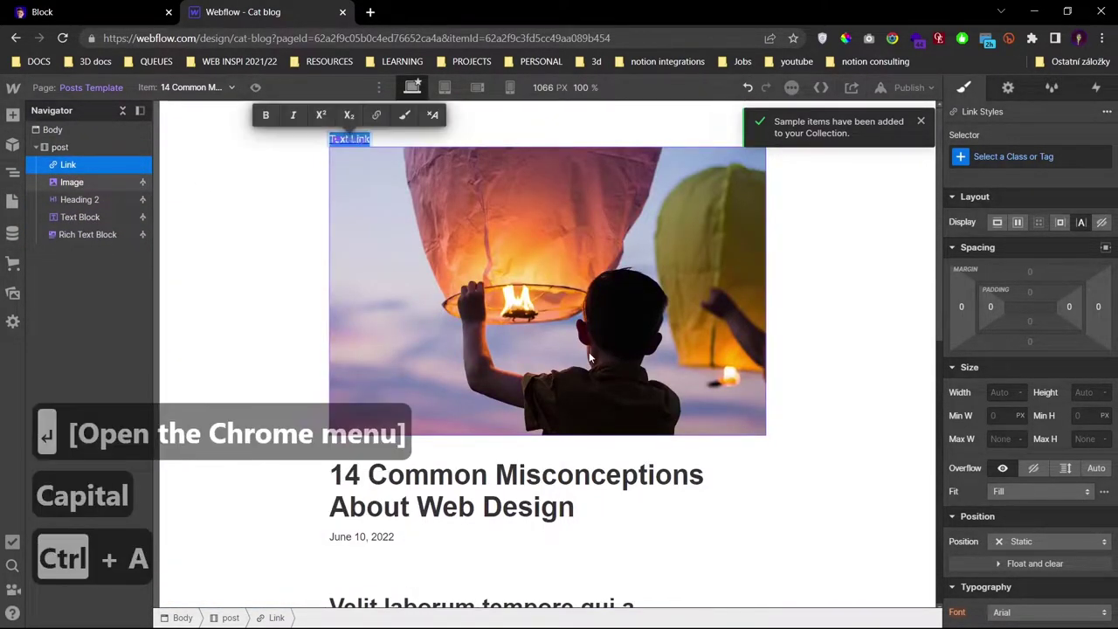
text(CAT BLOG)
key(Caps_Lock)
key(Escape)
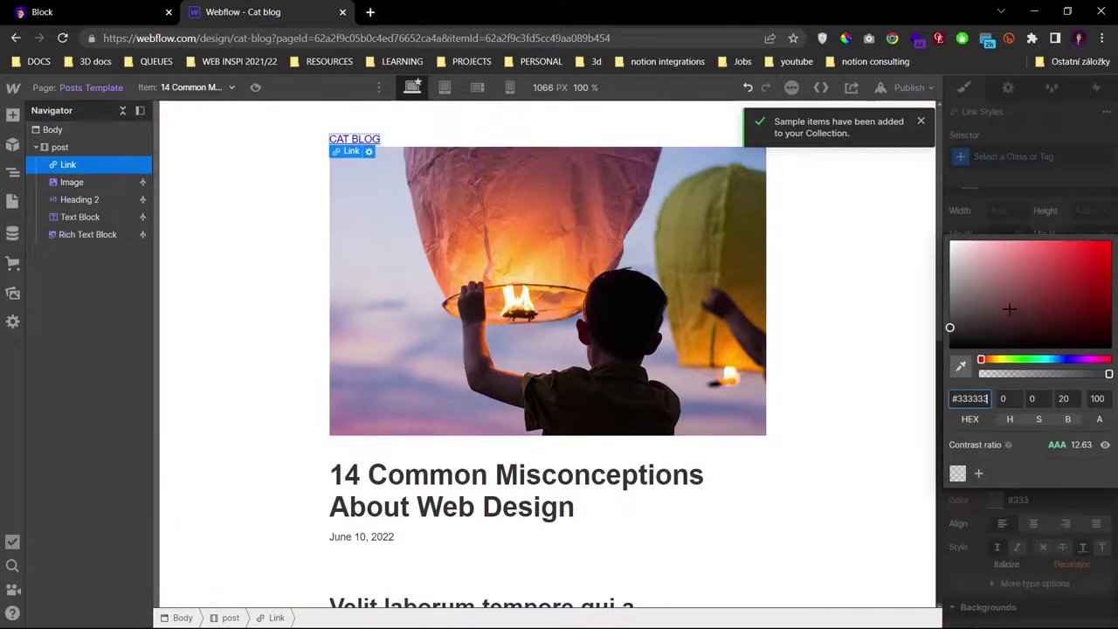
- Style the CAT BLOG link in black with no underline, 700 - Bold weight and a 24 px font size
click(1065, 522)
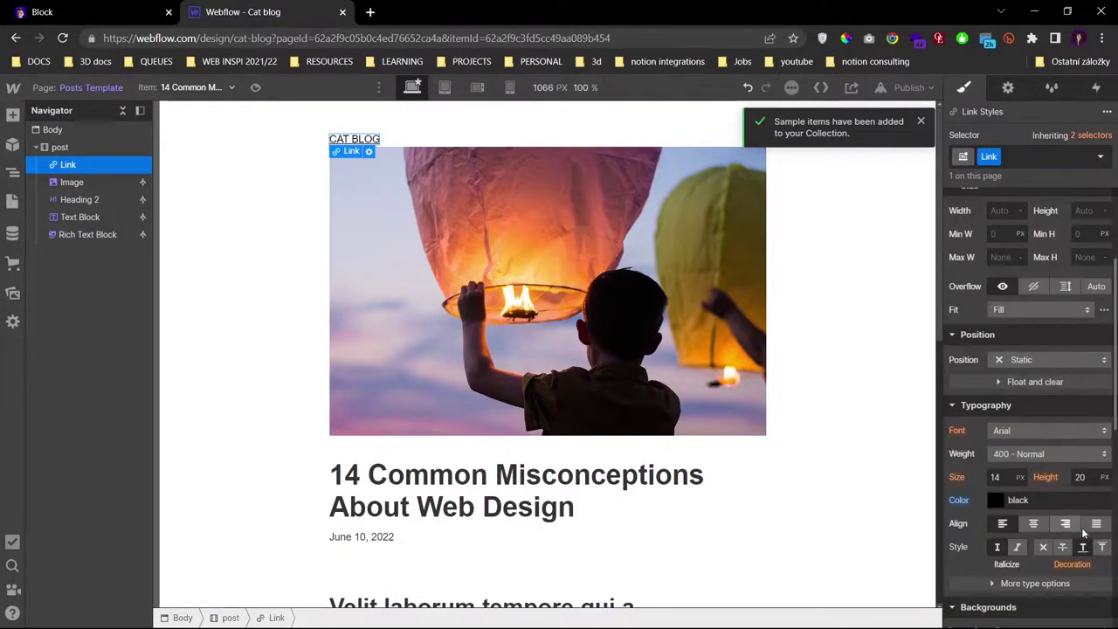
click(1048, 453)
click(1005, 505)
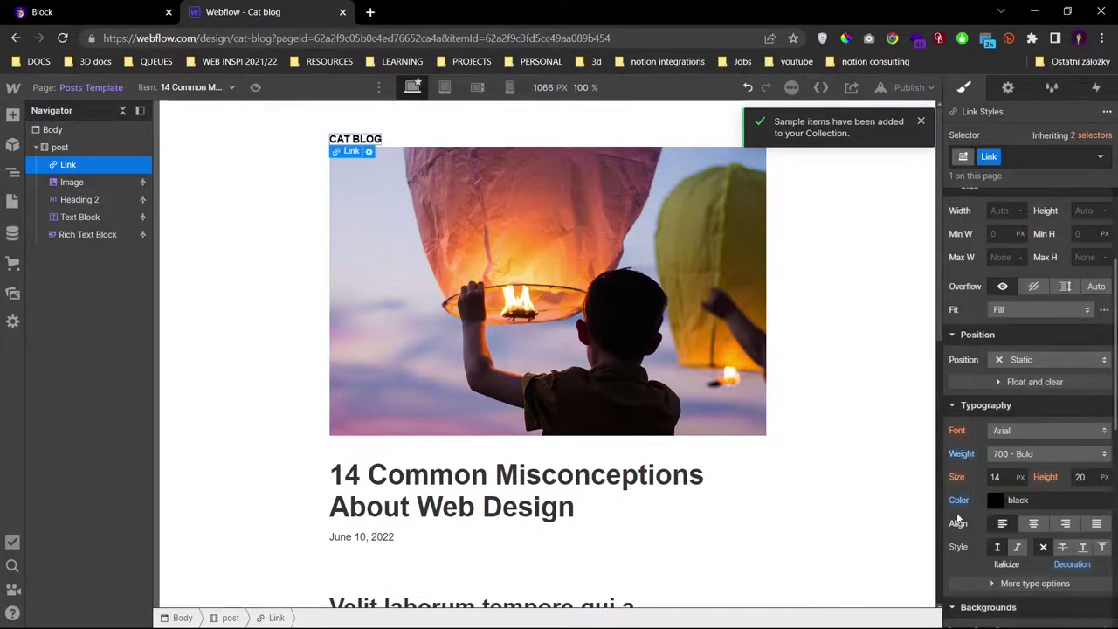
text(24)
key(Return)
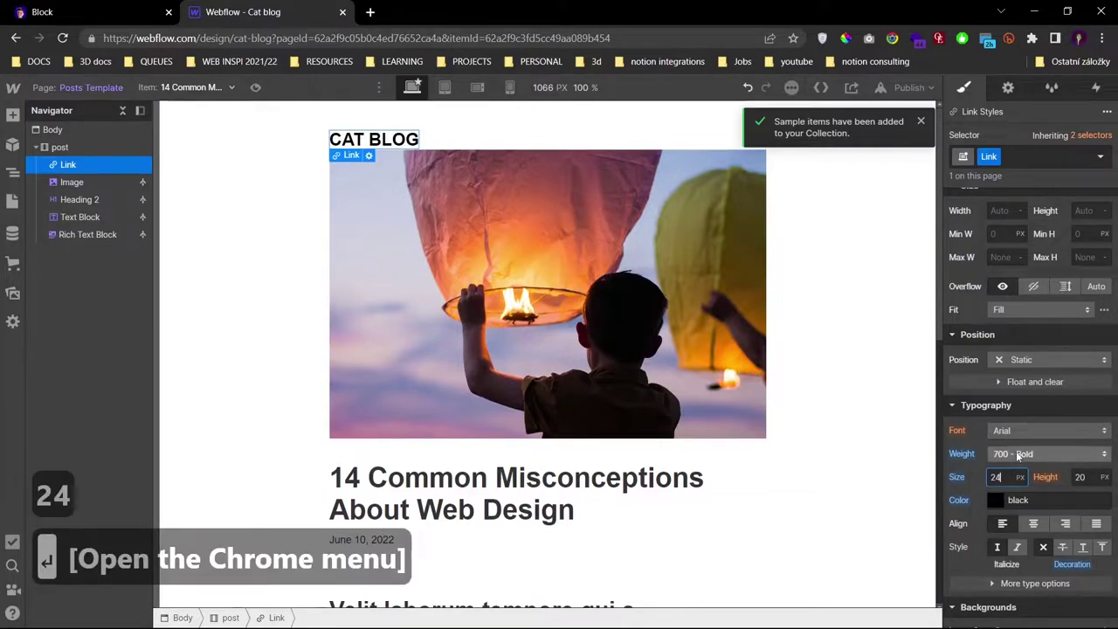
- Set the CAT BLOG link to block display with 17 px top and bottom margins
scroll(1021, 367, up, 3)
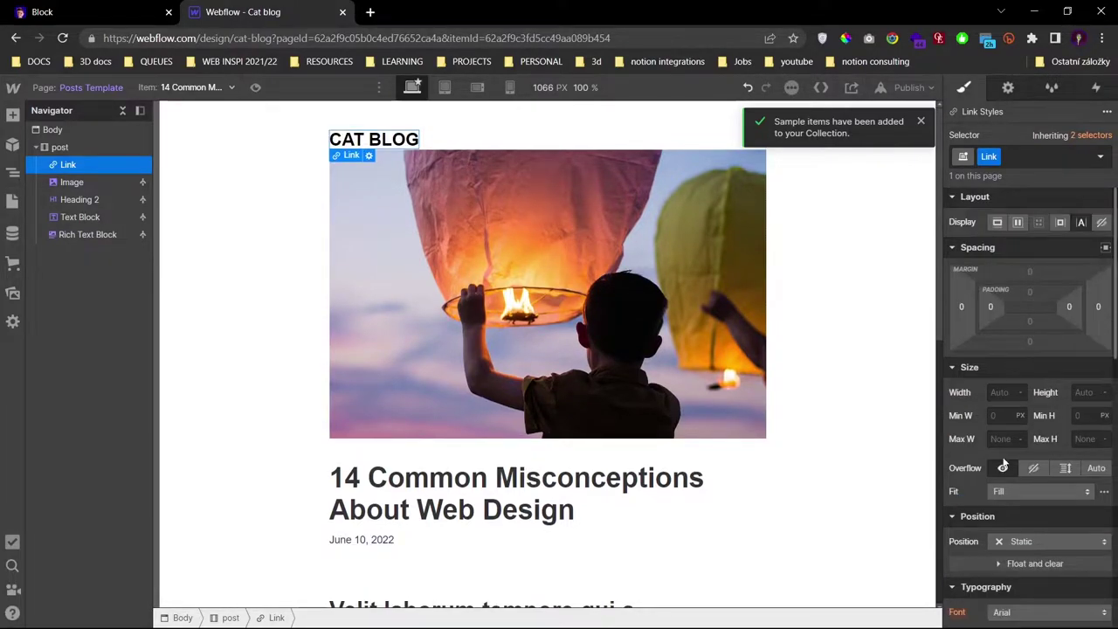
click(1017, 221)
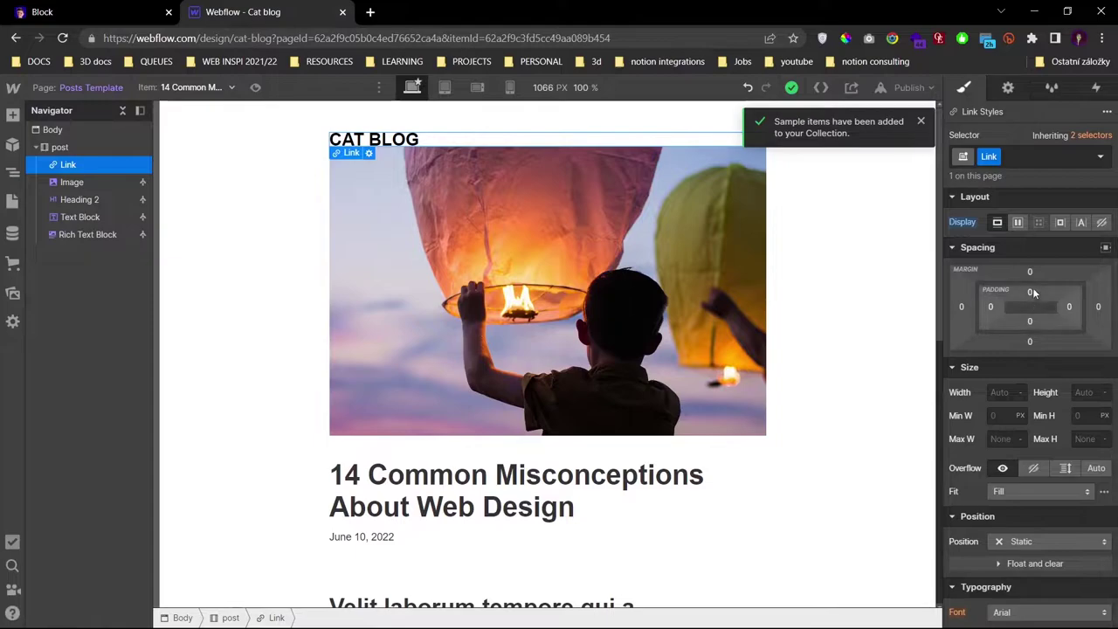
drag(1033, 275, 1033, 261)
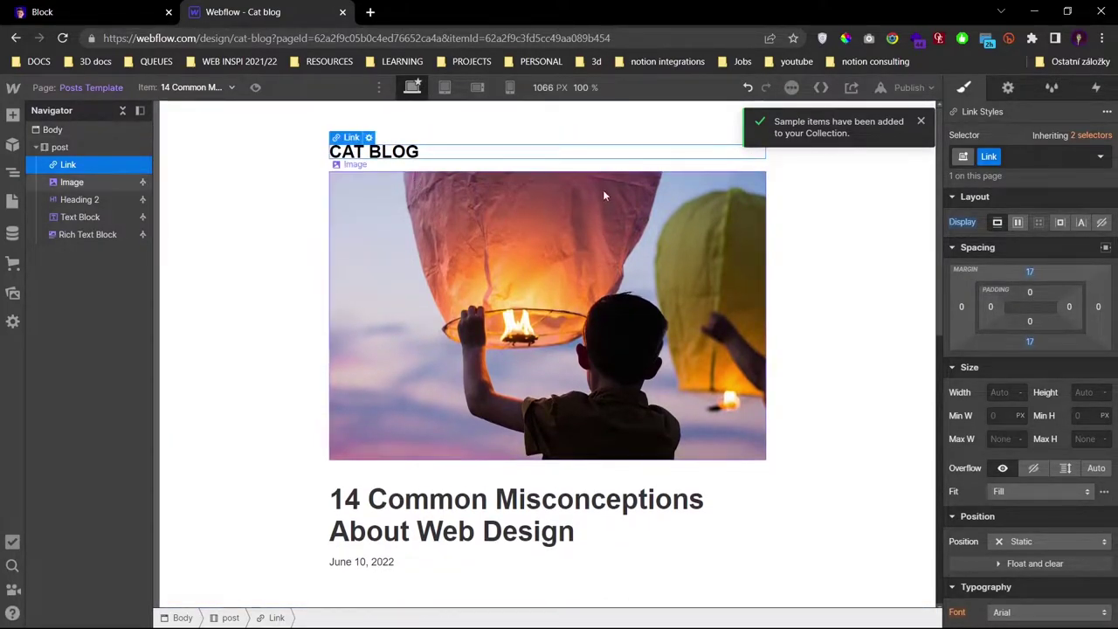
- Give the CAT BLOG link an underline in its Hover state and return to its normal state
scroll(1009, 423, down, 3)
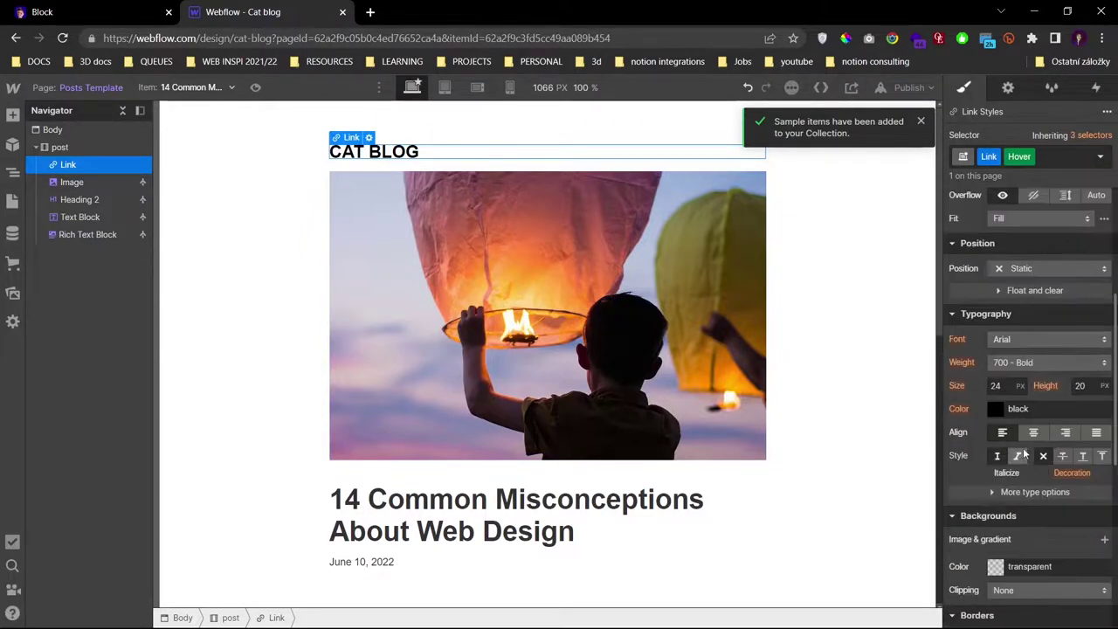
scroll(1030, 242, up, 3)
click(1100, 156)
click(969, 203)
- Link CAT BLOG to the Home page in its link settings
click(369, 137)
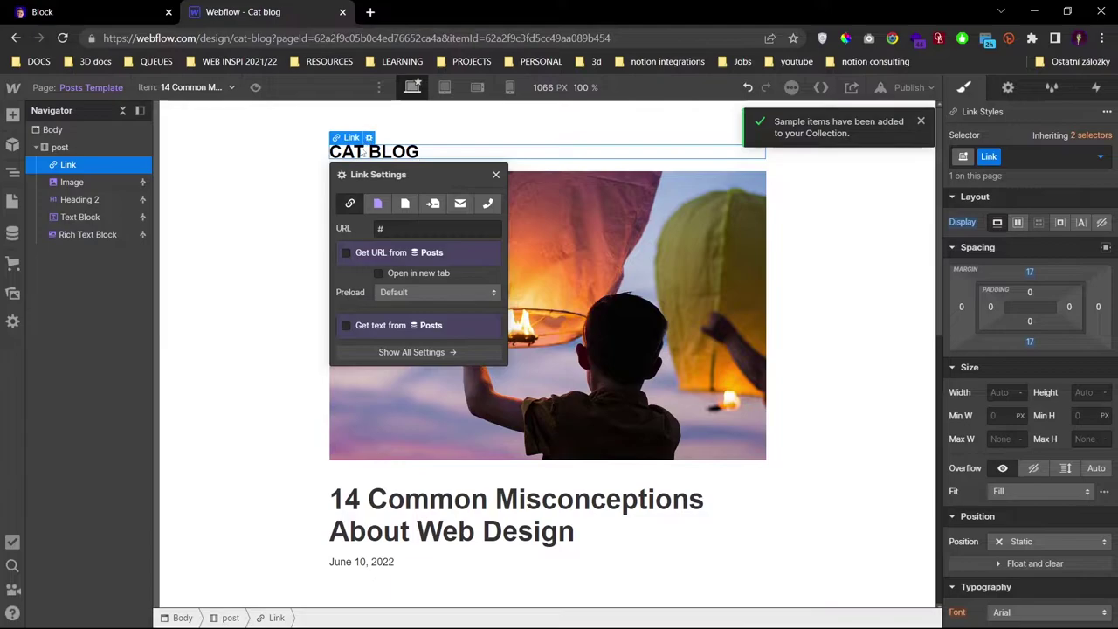
click(406, 206)
click(404, 228)
click(406, 261)
click(495, 175)
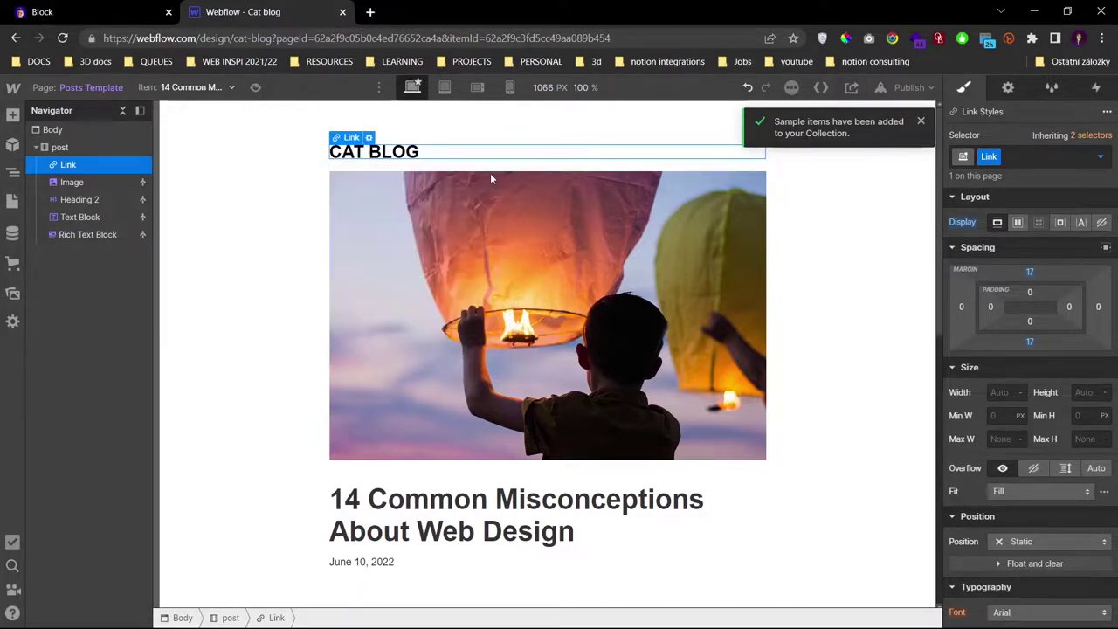
- Preview the site, test the CAT BLOG link and a post card, check the template with several post items, and exit the preview
click(256, 88)
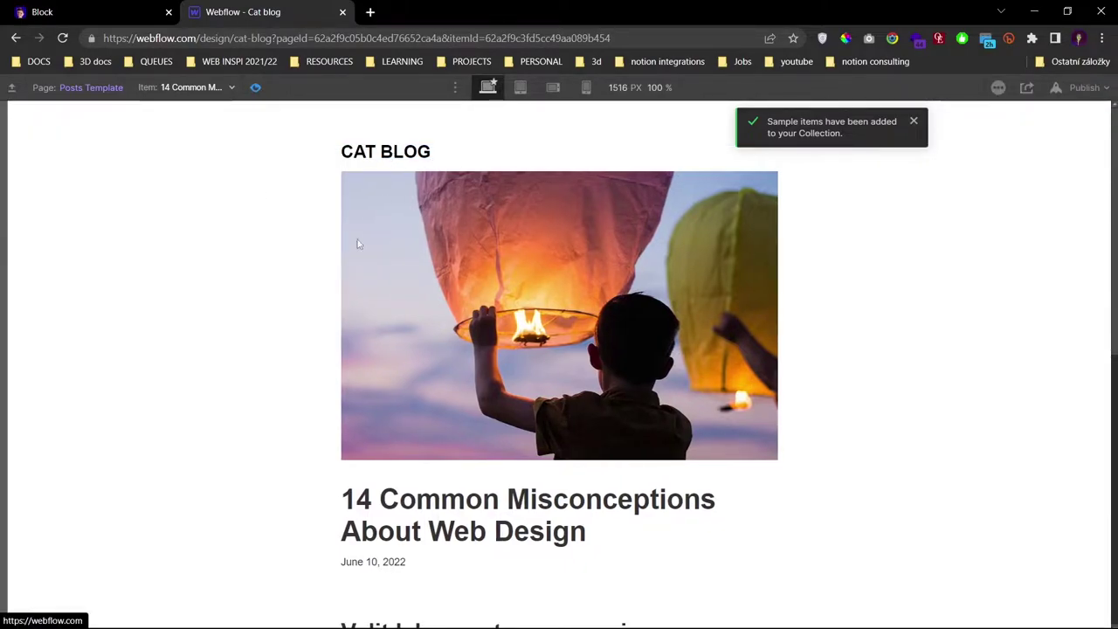
click(388, 157)
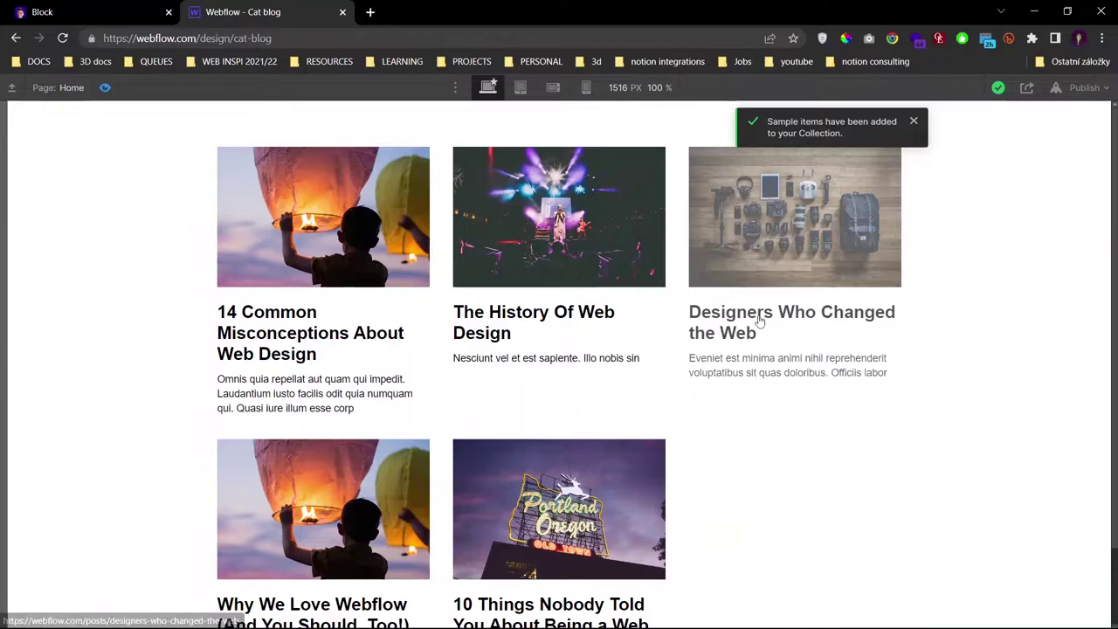
click(760, 321)
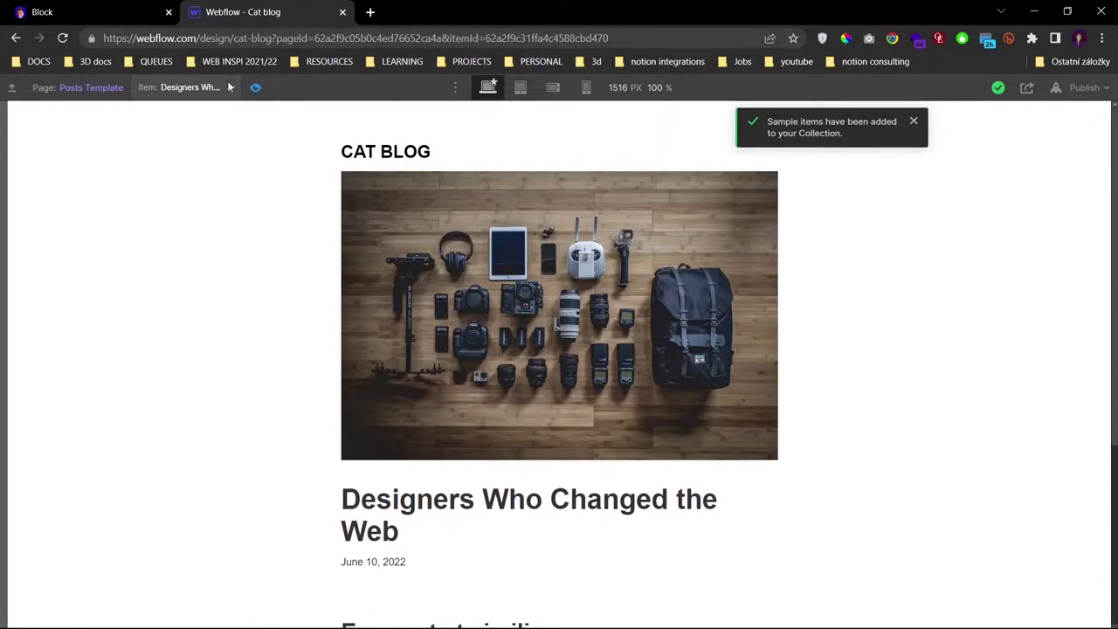
click(229, 87)
click(176, 153)
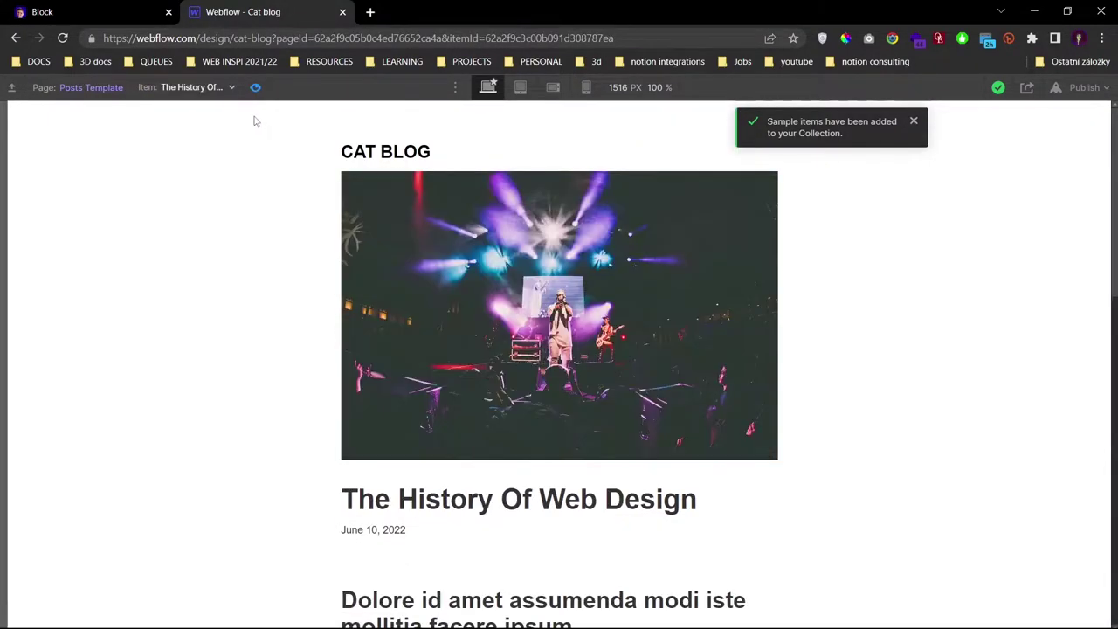
click(206, 86)
click(187, 120)
click(199, 95)
click(192, 168)
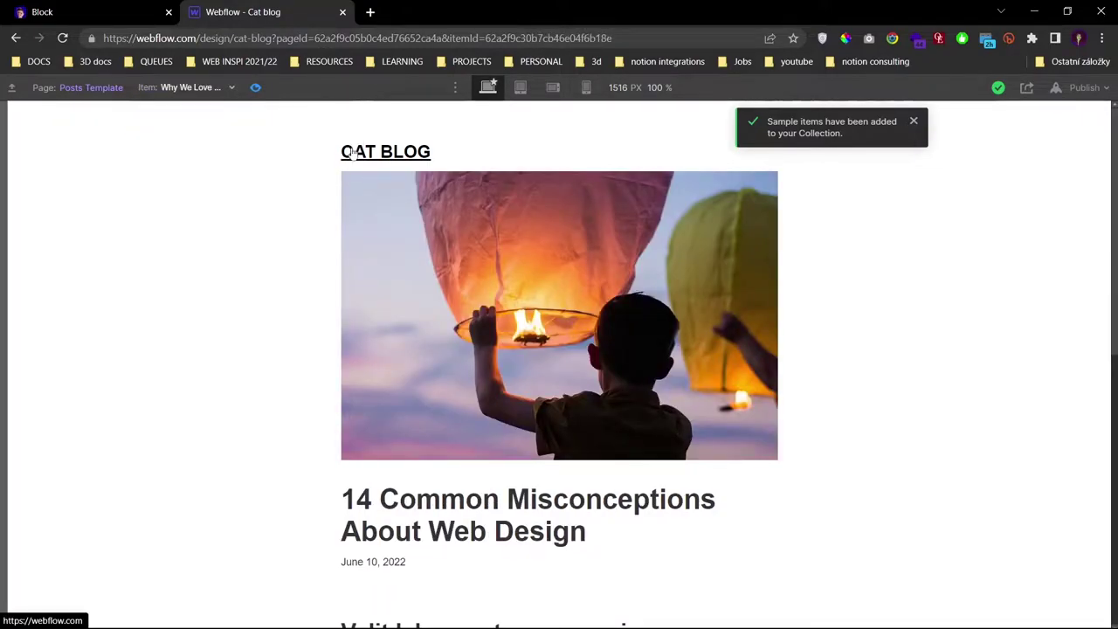
click(255, 88)
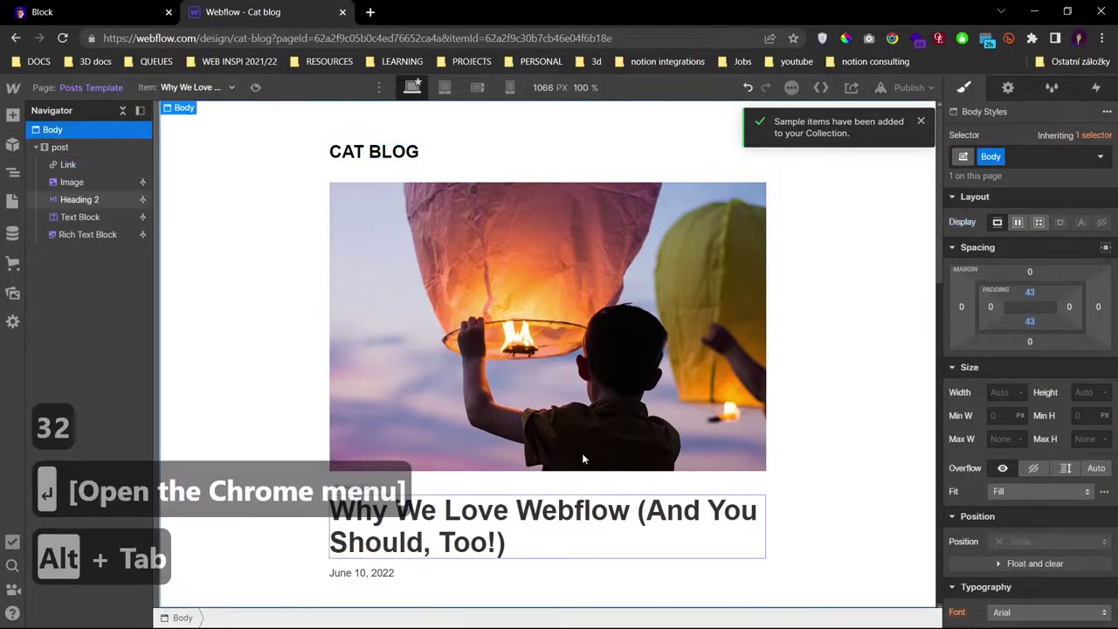
- Switch to the Figma presentation and advance to the "Creating the Make scenario" slide
key(alt+Tab)
key(Right)
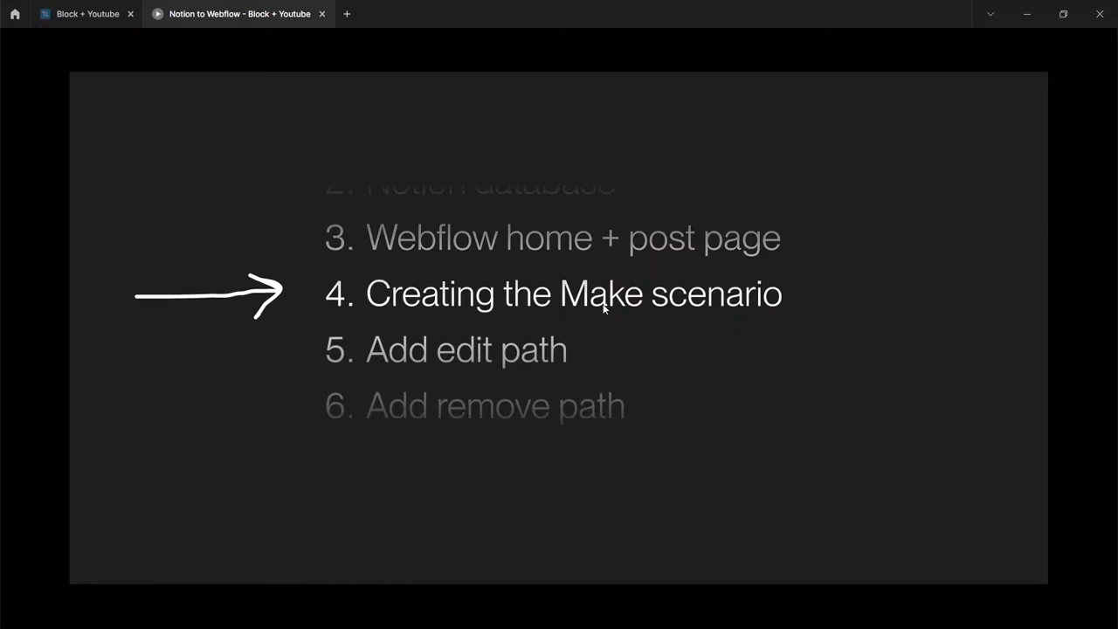
- Switch back to Chrome, open the Make dashboard and create a new scenario
key(alt+Tab)
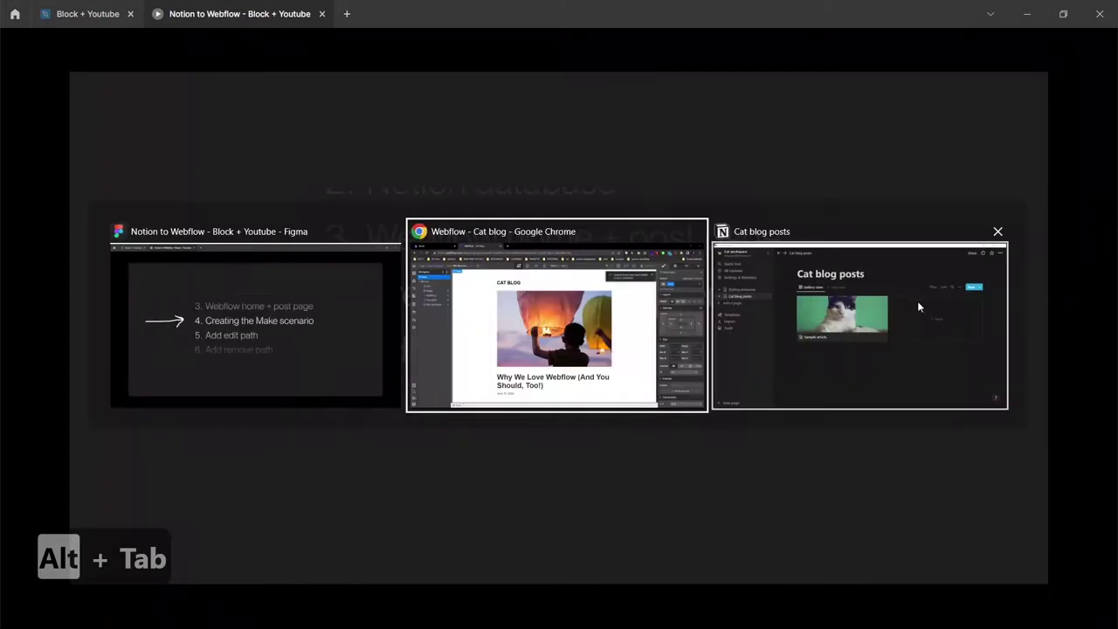
key(Return)
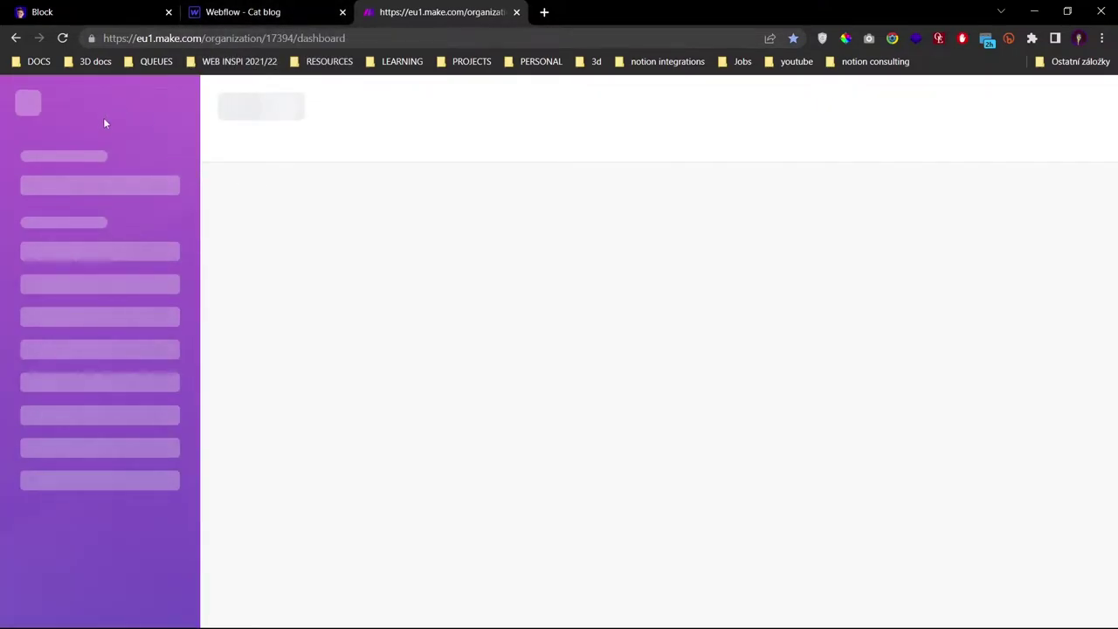
click(1013, 106)
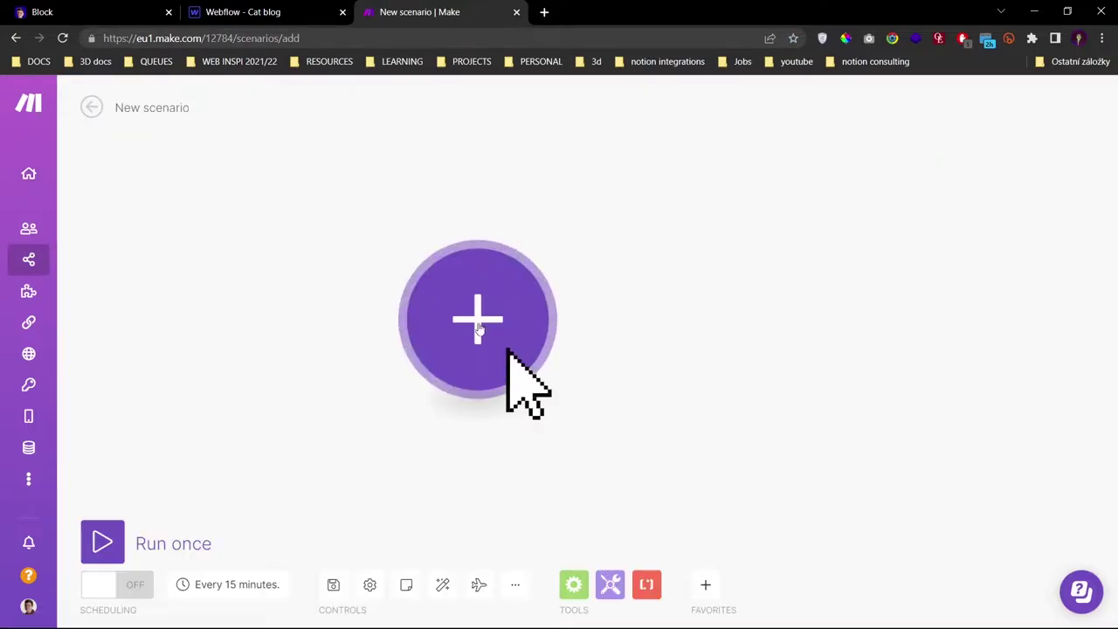
- Add a Notion Watch Database Items module as the scenario's first module
click(472, 314)
text(notion)
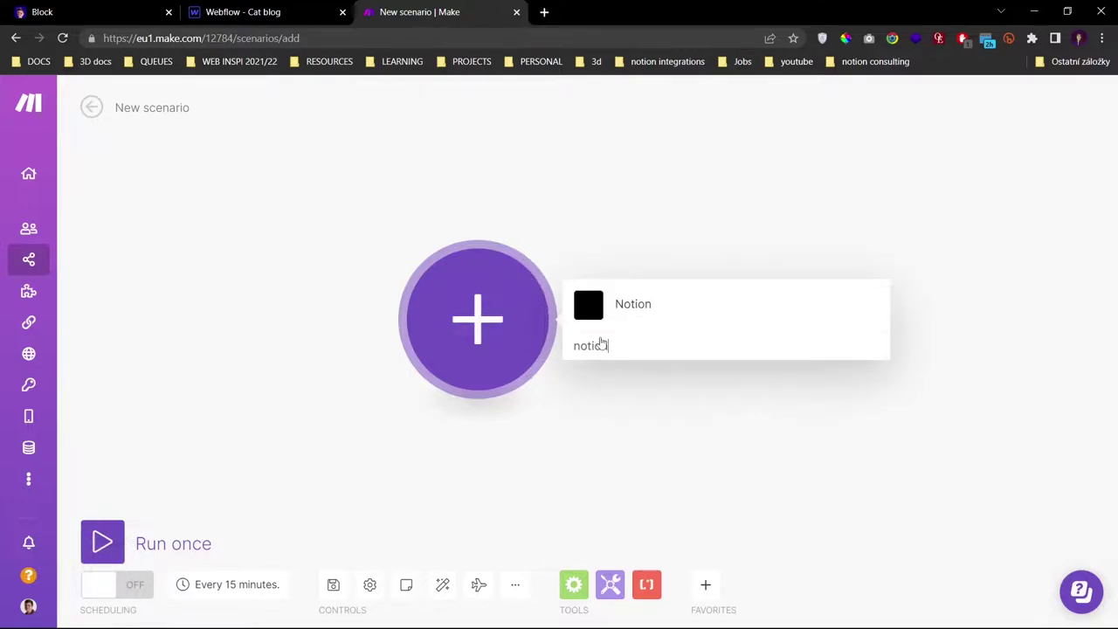
click(593, 311)
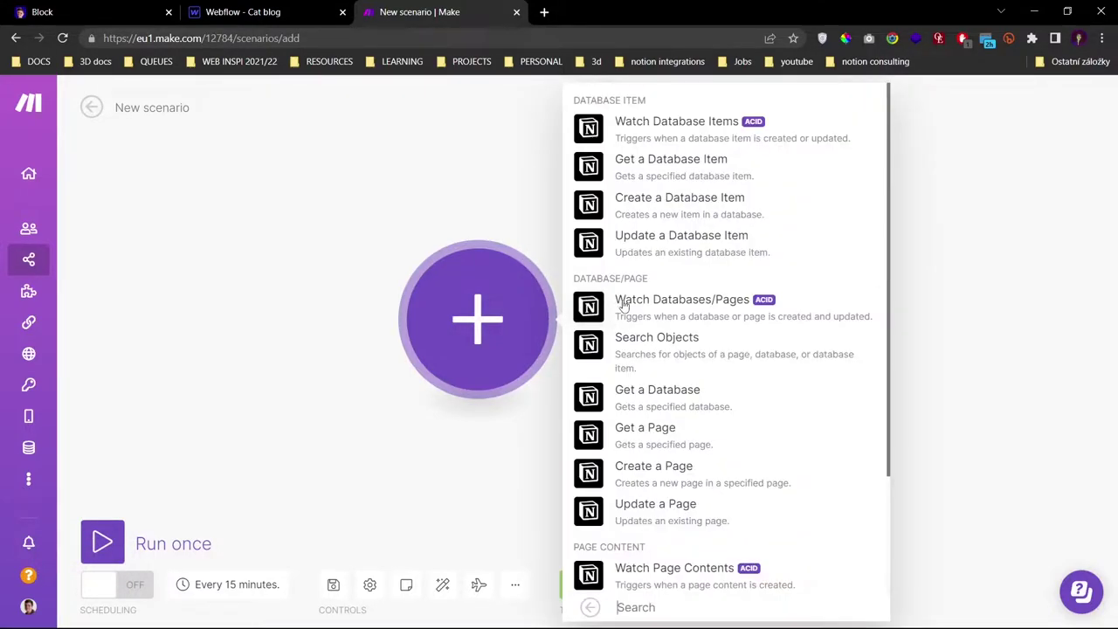
click(664, 129)
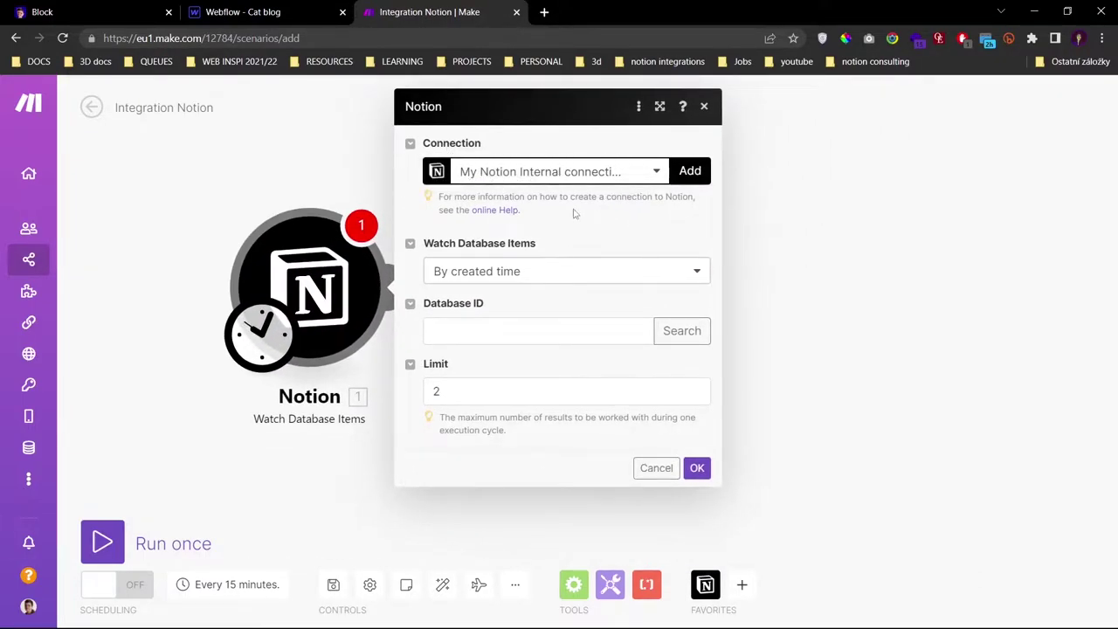
- Open notion.so/my-integrations in a new browser tab
click(545, 14)
text(notio)
key(End)
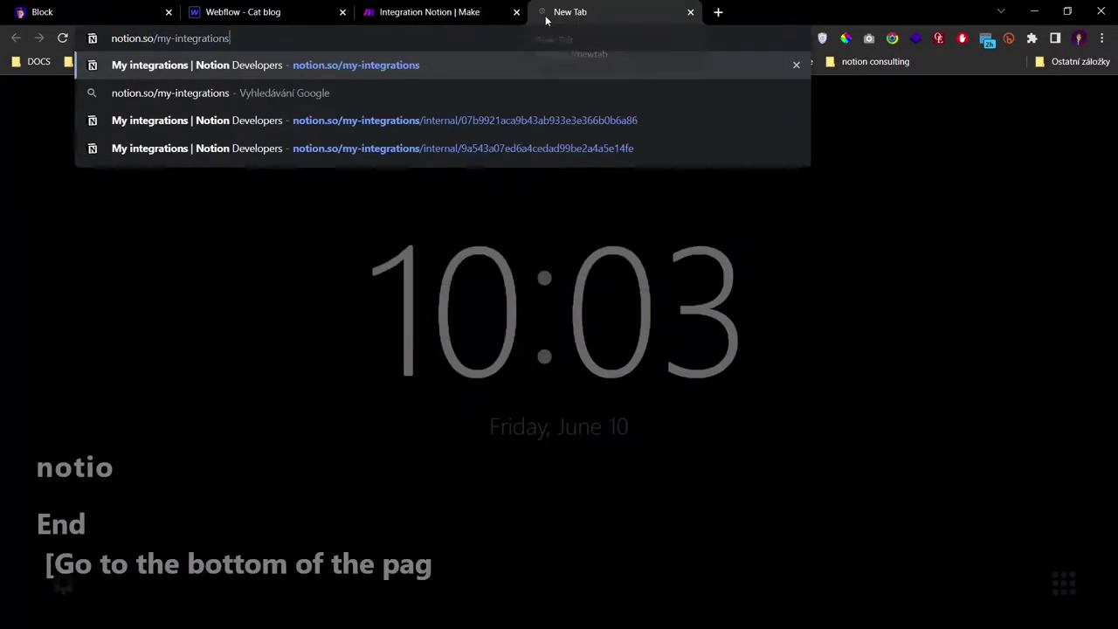
key(shift+Home)
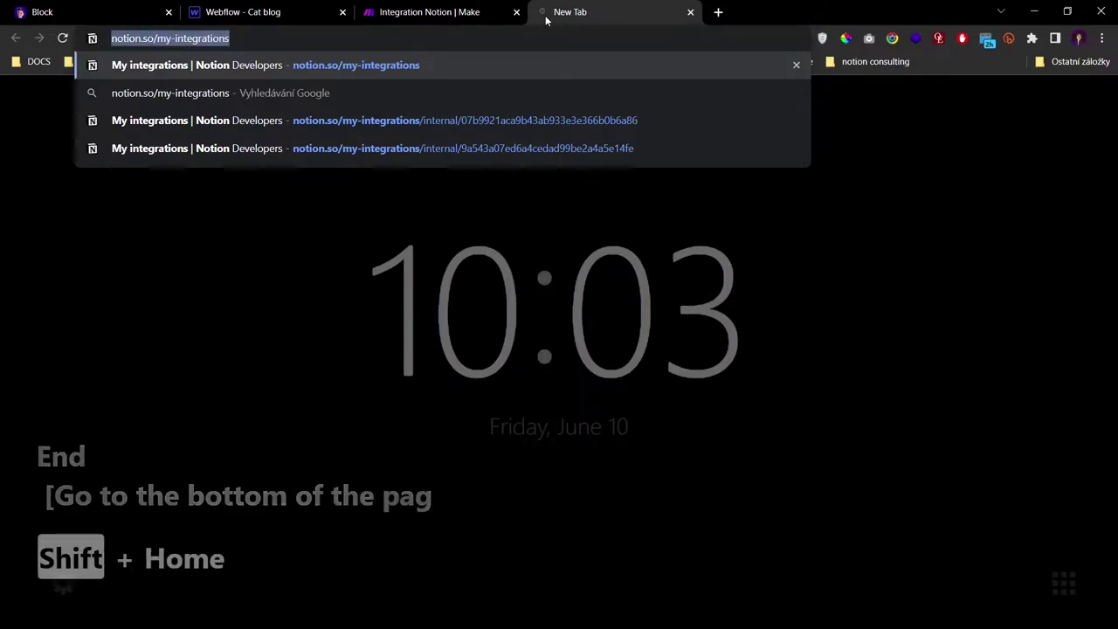
key(Return)
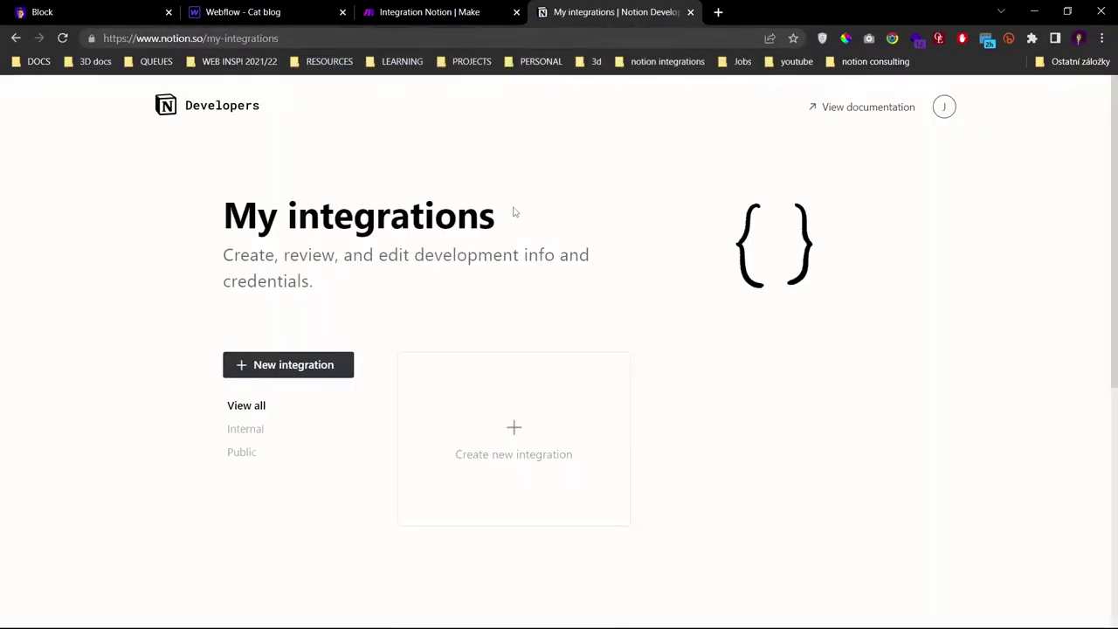
scroll(554, 294, down, 1)
scroll(677, 383, up, 1)
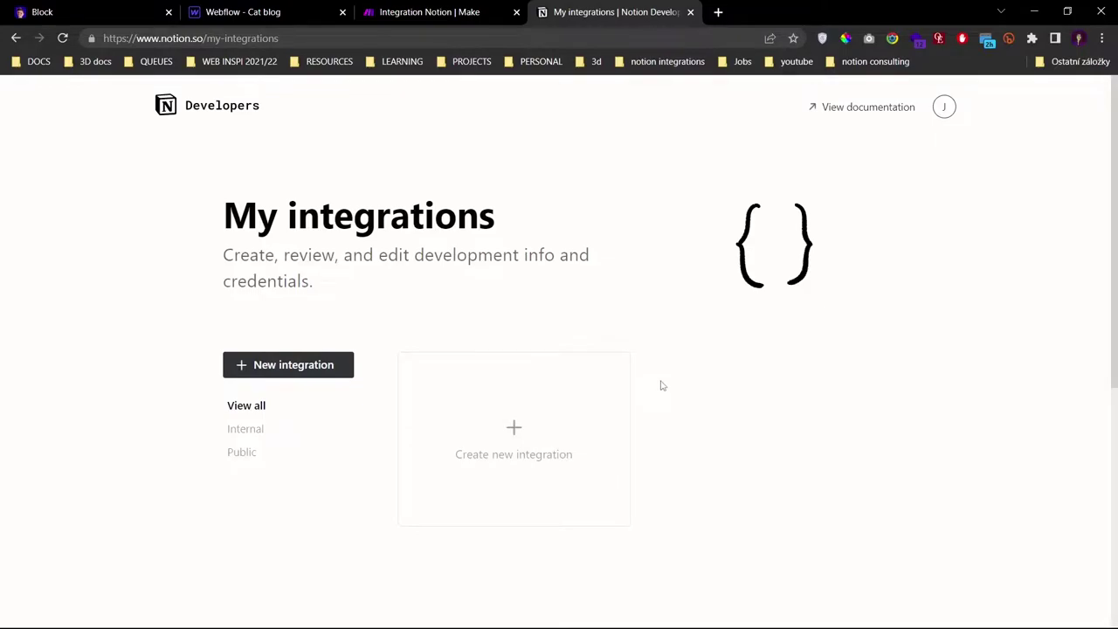
- Start a new Notion integration and name it "Cat integration"
click(543, 430)
text(Cat int)
scroll(533, 385, down, 1)
text(egrations)
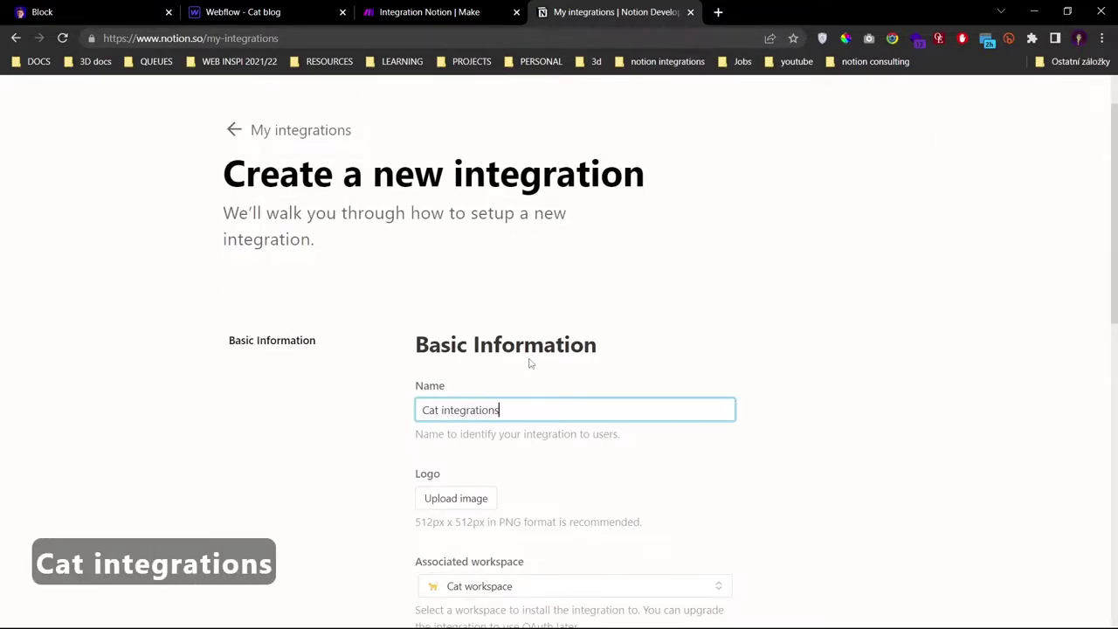
scroll(489, 343, down, 2)
key(BackSpace)
- Associate the integration with Cat workspace and submit it
scroll(574, 348, down, 3)
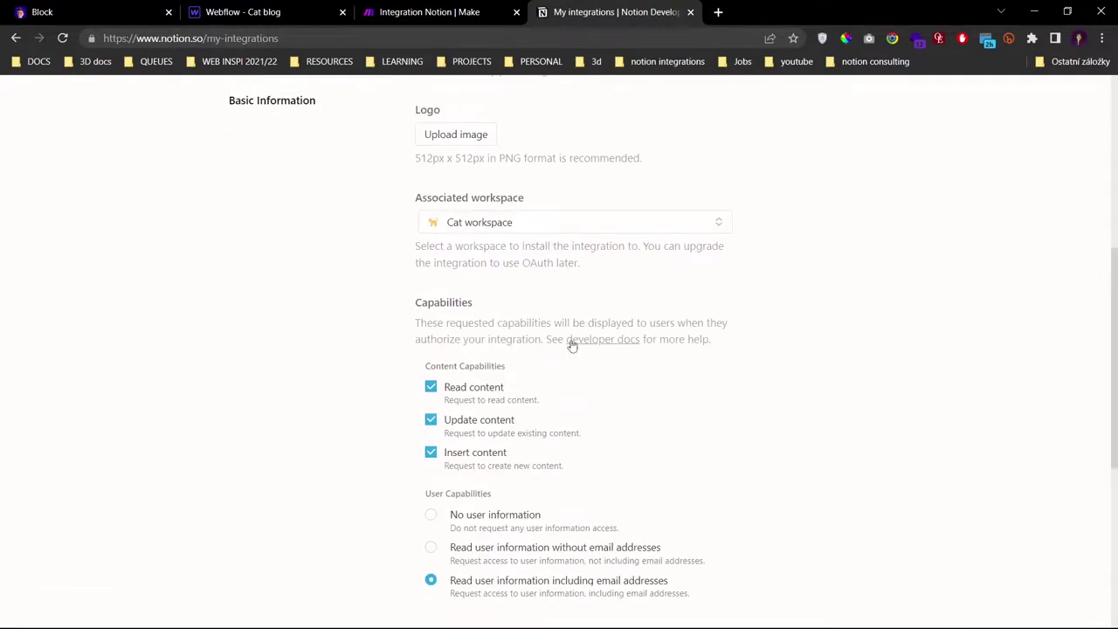
click(461, 222)
click(458, 251)
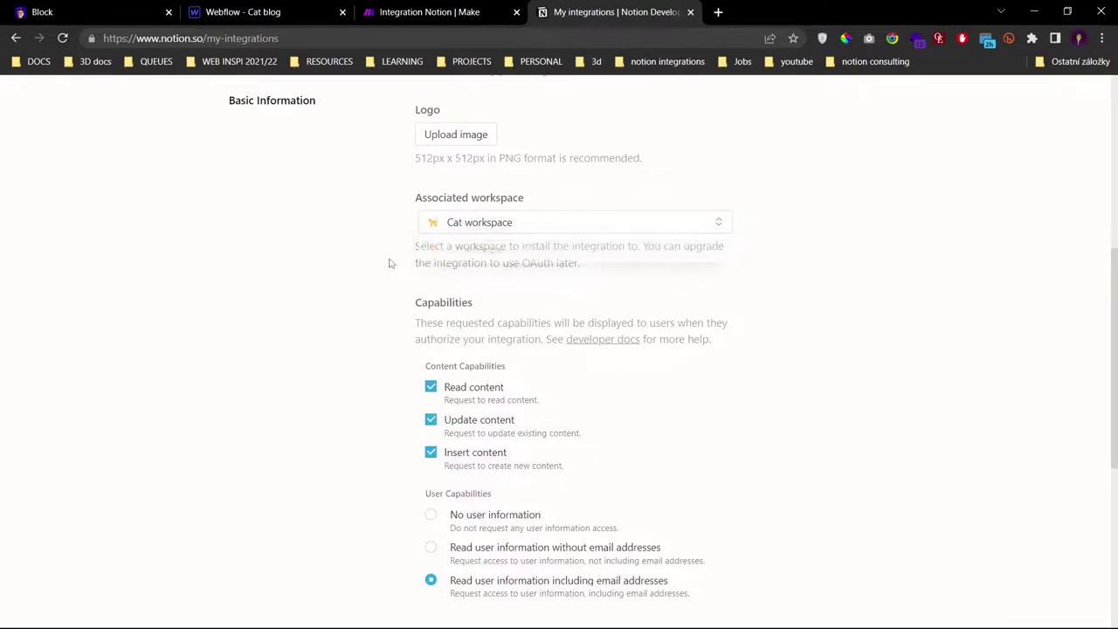
scroll(391, 265, down, 3)
scroll(392, 266, down, 2)
click(694, 280)
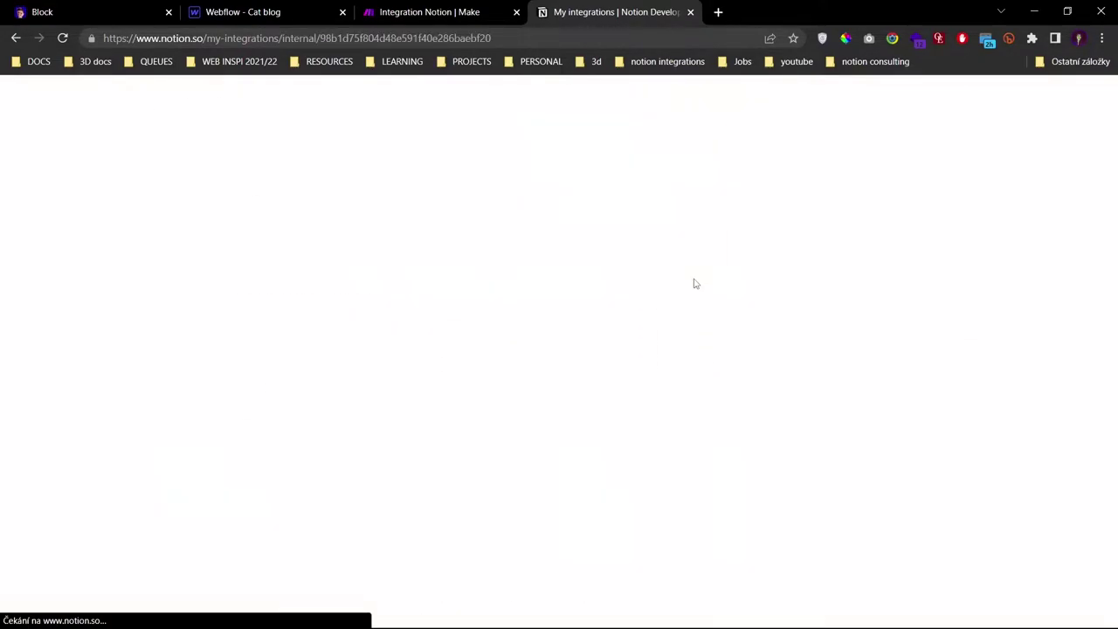
- Reveal the Internal Integration Token of the Cat integration and copy it
scroll(673, 353, down, 3)
scroll(670, 352, up, 1)
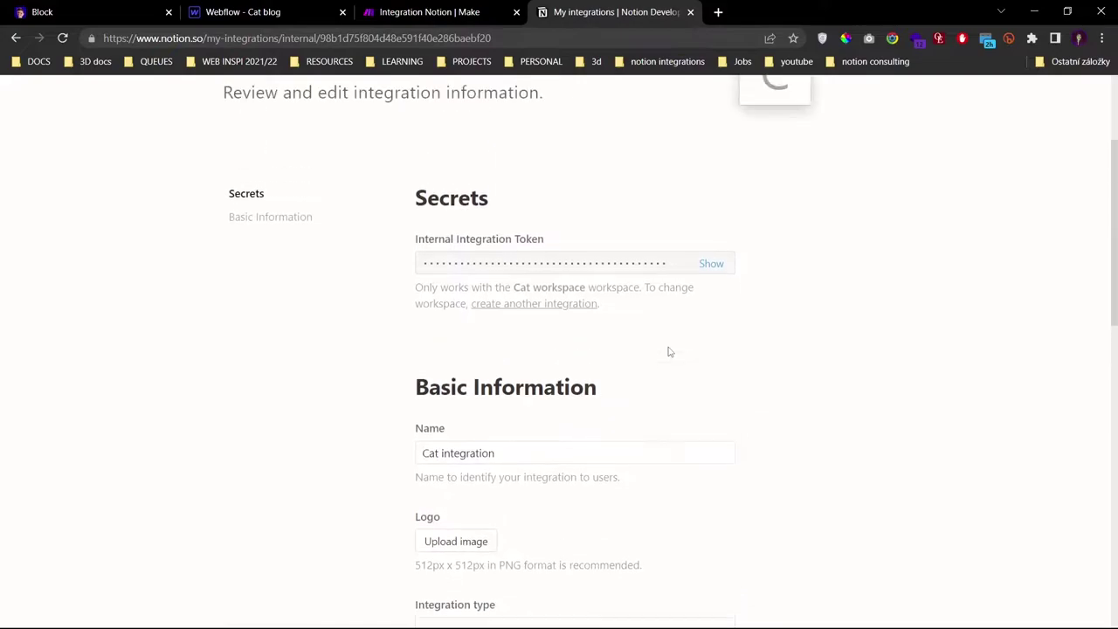
click(713, 315)
click(712, 314)
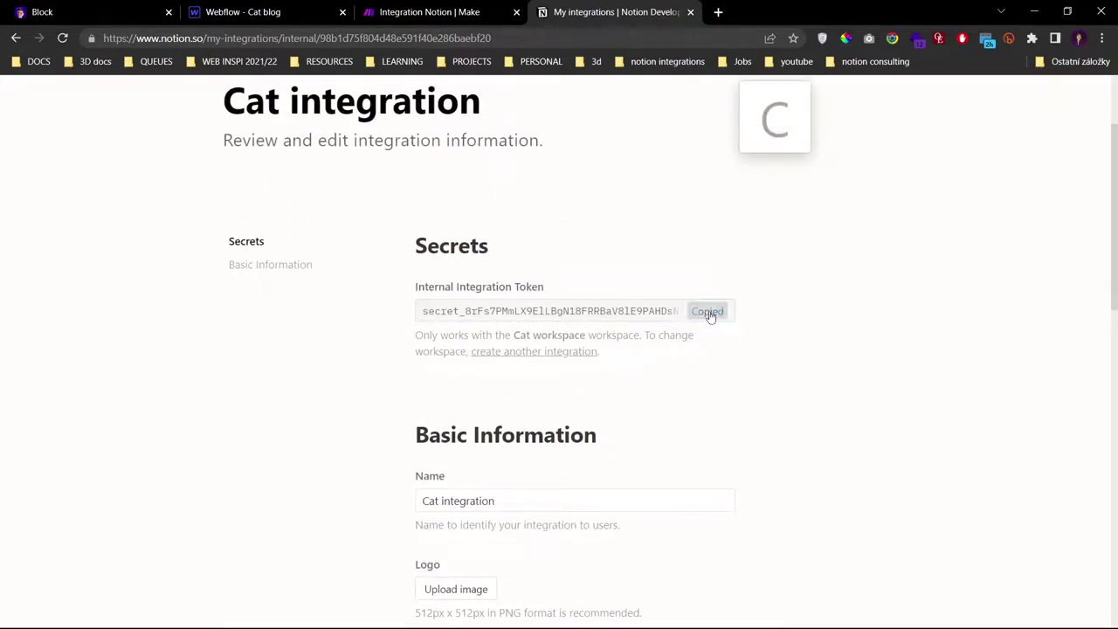
drag(413, 291, 552, 287)
click(552, 286)
- In Make, start a new Notion Internal connection for the Notion module and name it "My CAT Internal connection"
click(417, 11)
click(733, 164)
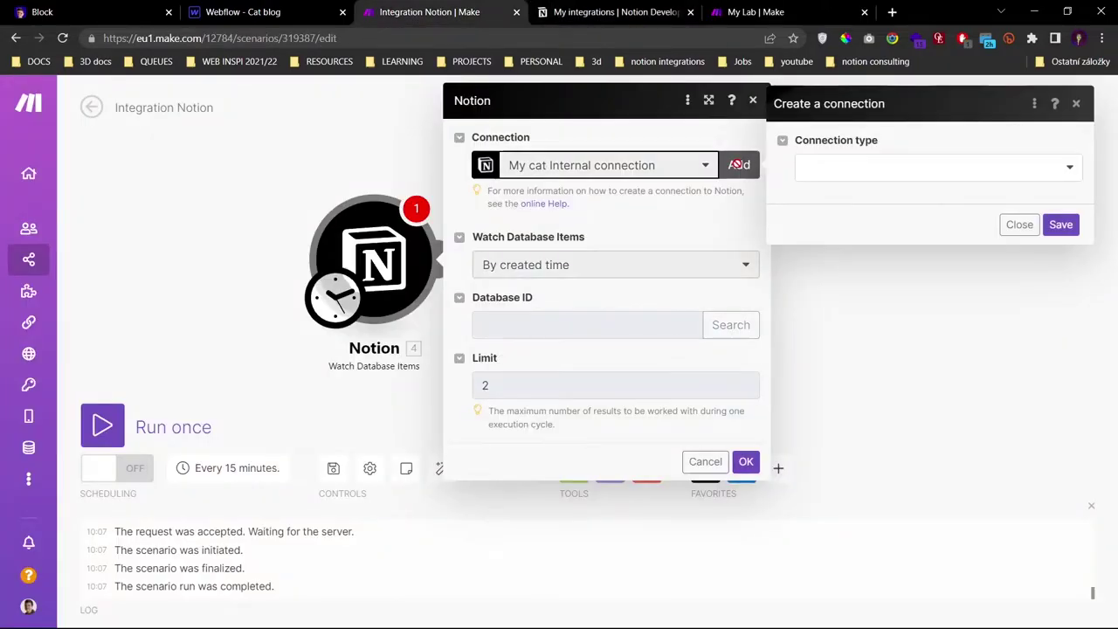
click(853, 171)
click(847, 219)
click(881, 225)
key(ctrl+Left)
key(ctrl+shift+Left)
key(Caps_Lock)
text(CAT)
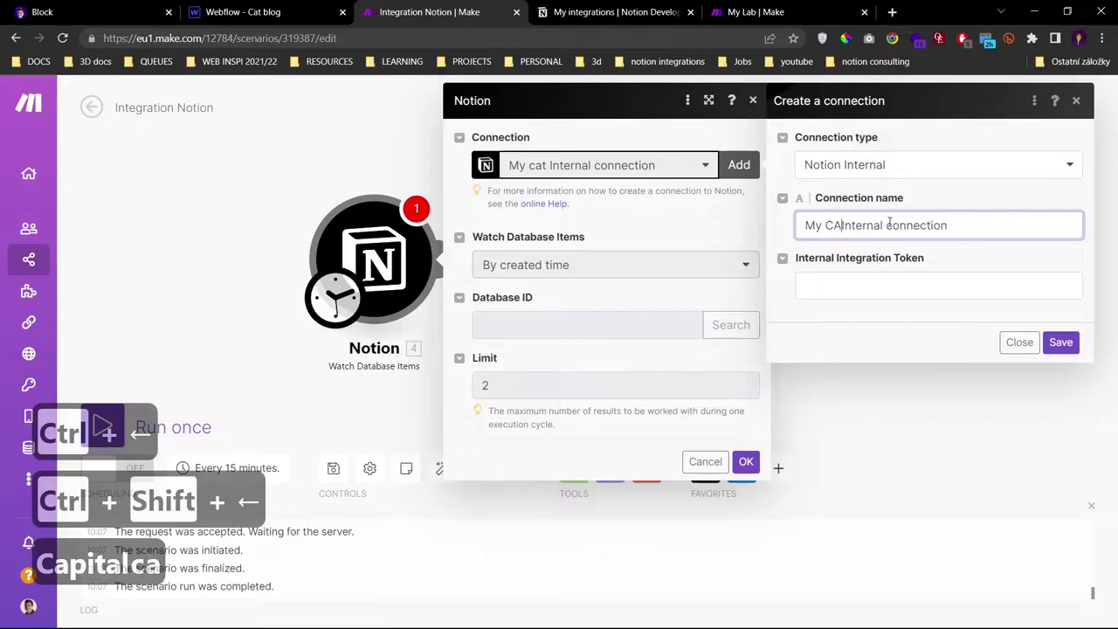
key(Caps_Lock)
- Paste the copied Internal Integration Token into the new connection and save it
click(891, 281)
key(ctrl+v)
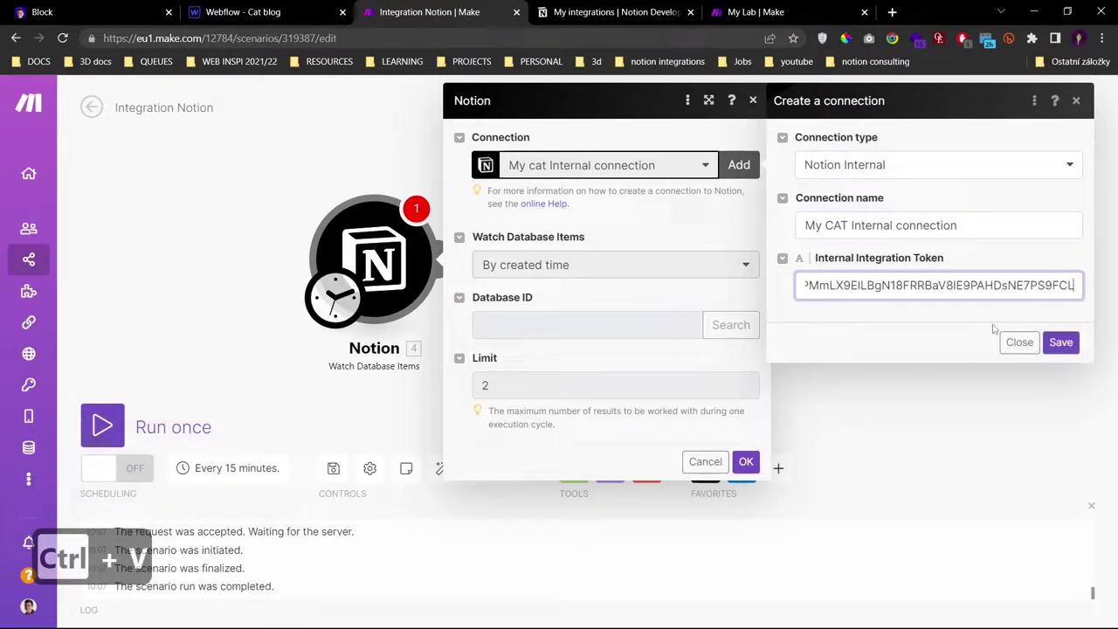
click(1061, 341)
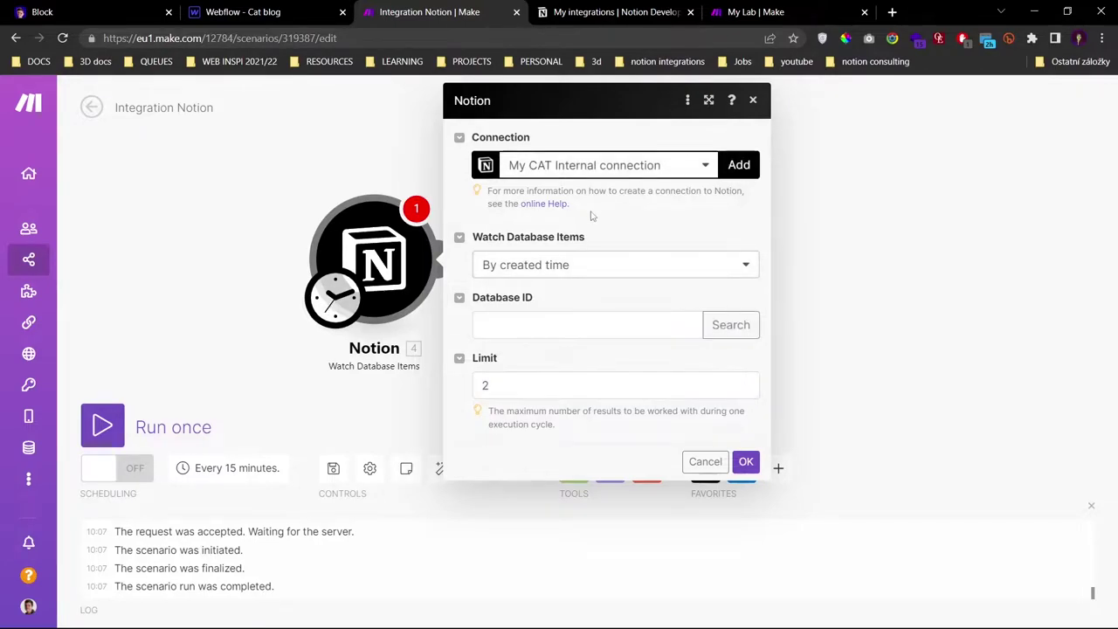
- Switch to the Notion app and invite Cat integration to the Cat blog posts page
key(alt+Tab)
key(alt+Tab)
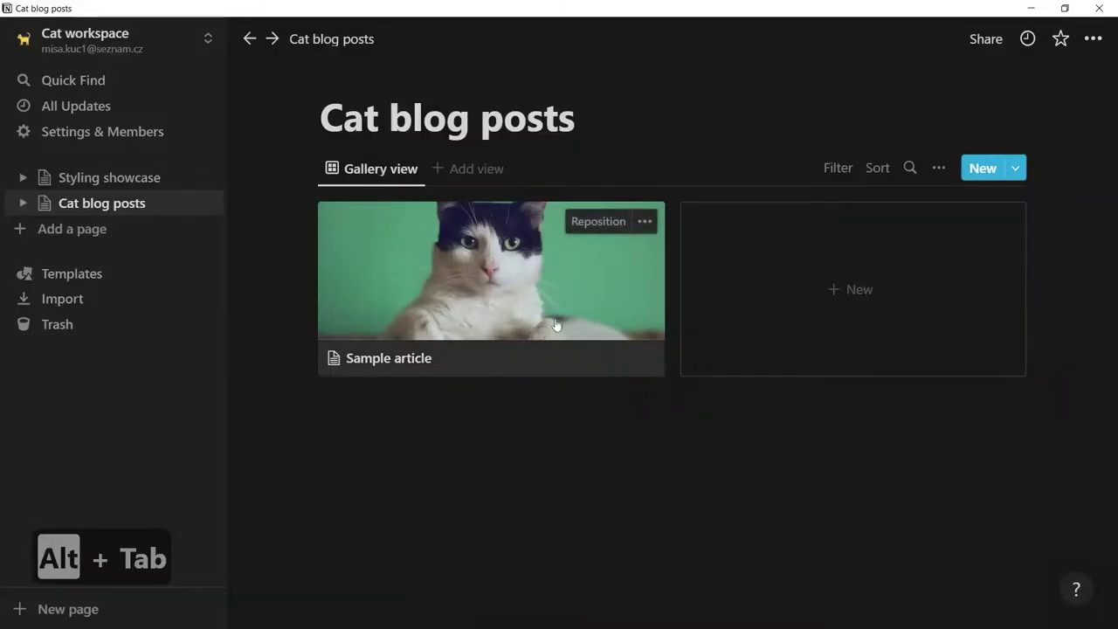
click(985, 41)
click(770, 140)
click(879, 95)
click(859, 140)
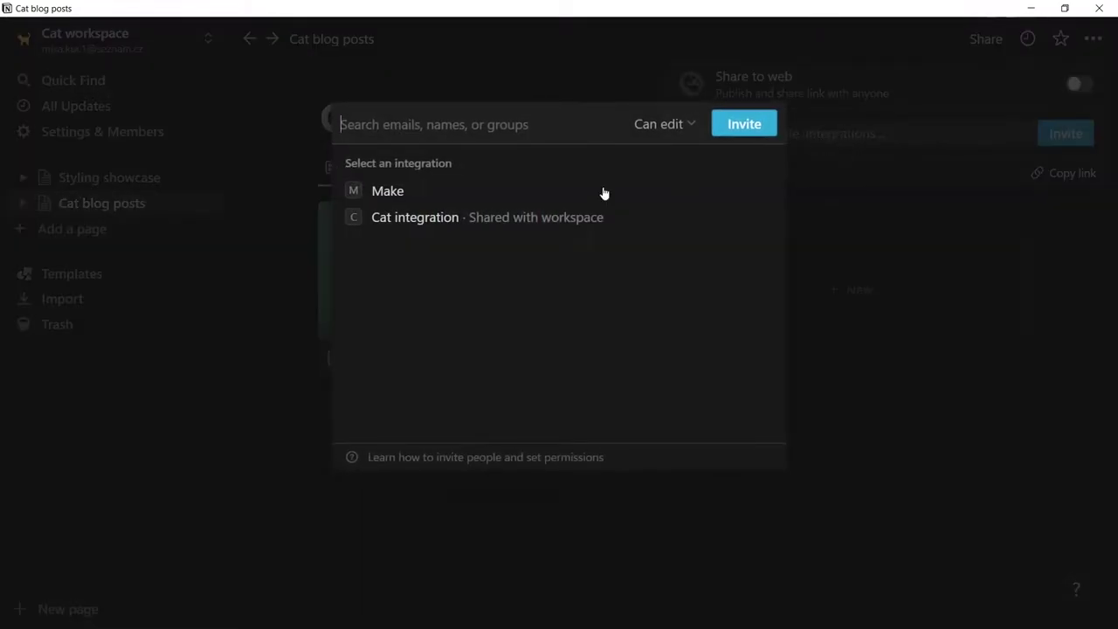
click(408, 218)
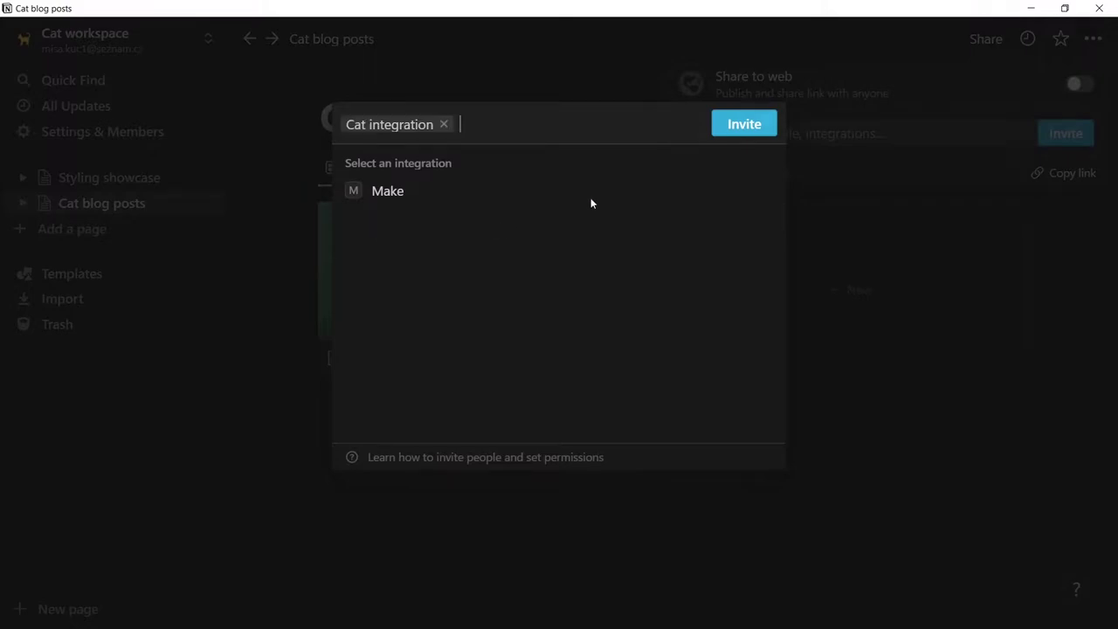
click(740, 132)
click(672, 431)
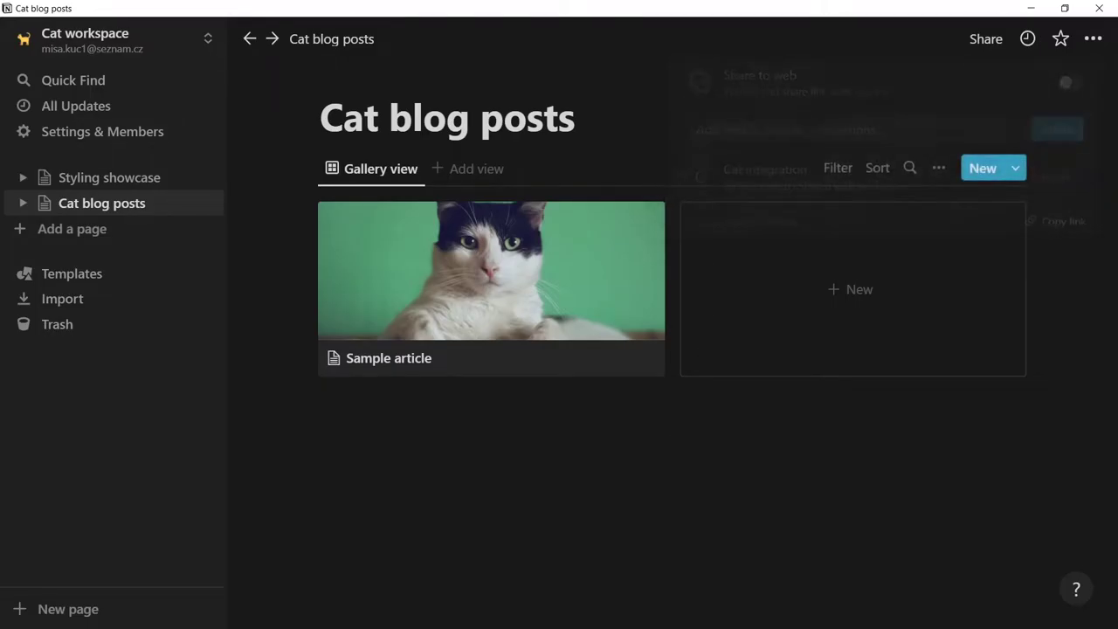
- Back in Make, set the Notion module to watch database items by updated time
key(alt+Tab)
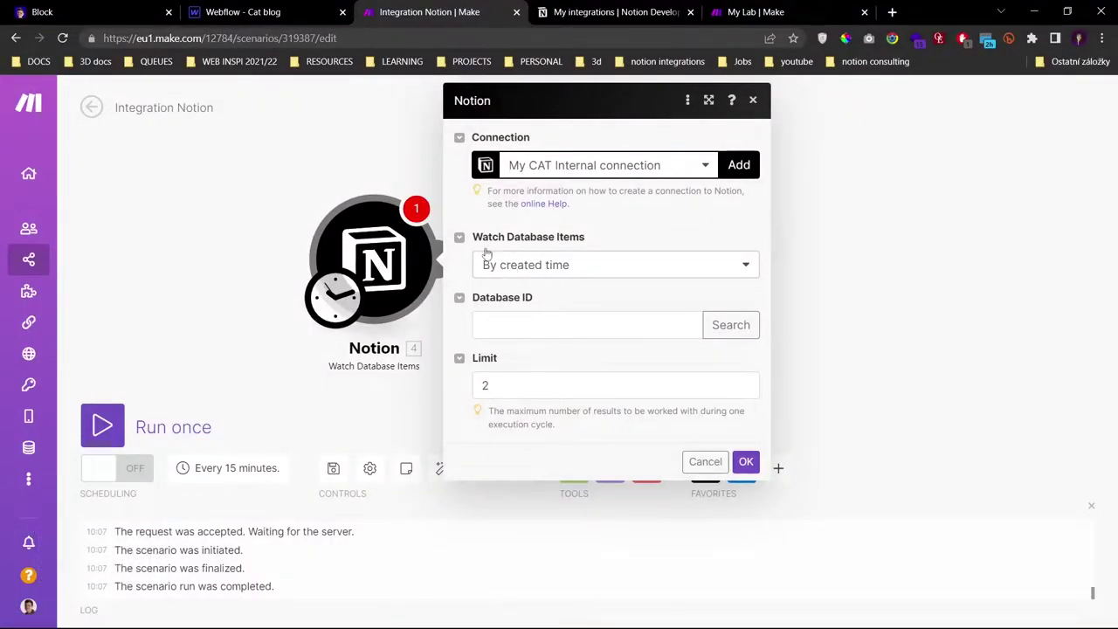
drag(472, 241, 572, 240)
click(514, 268)
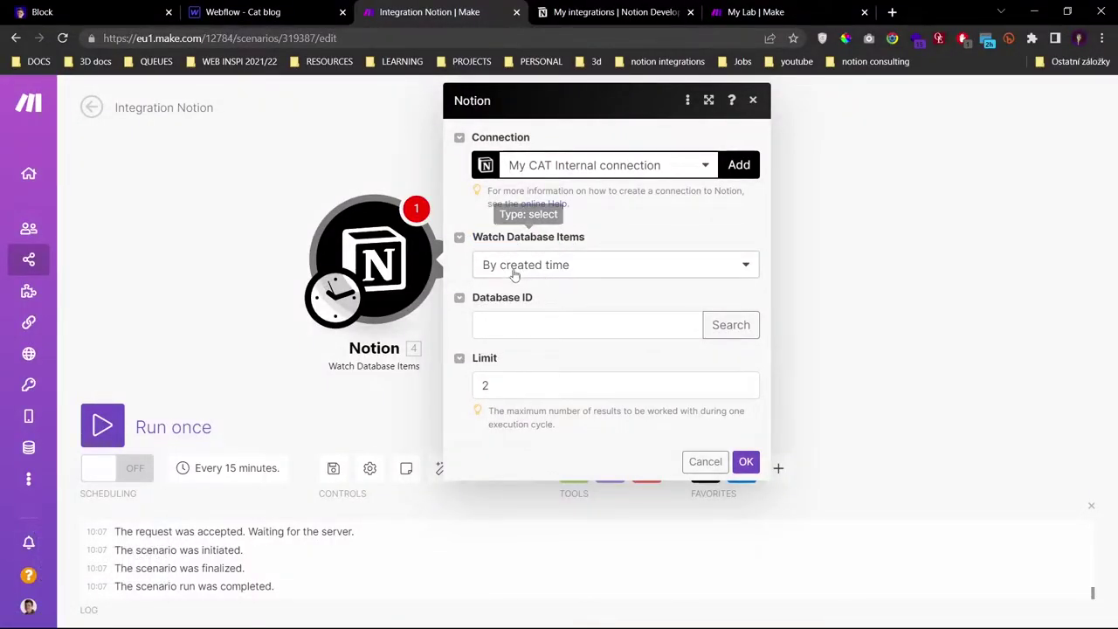
click(528, 316)
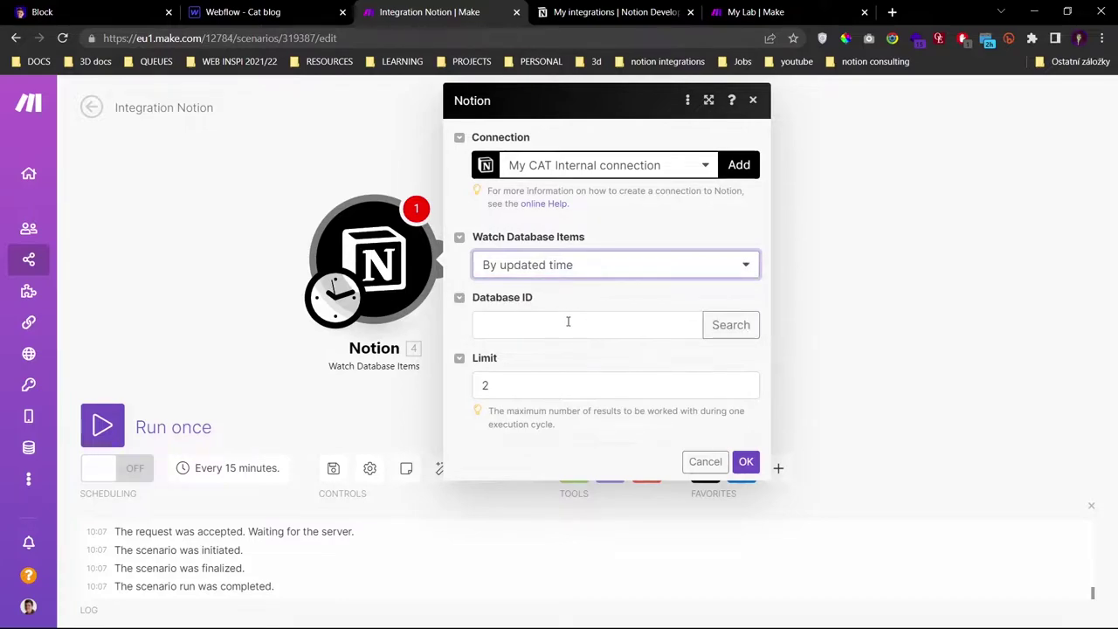
- Fill in the module's Database ID by searching the available databases for "cat"
click(727, 328)
text(cat)
click(1062, 386)
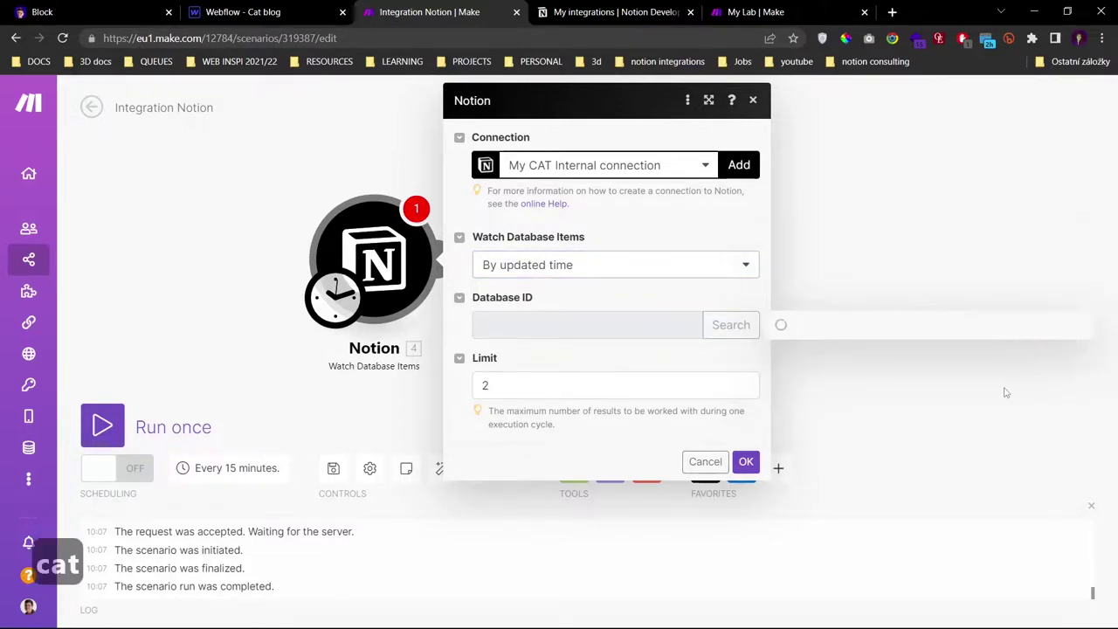
- Set the Notion module's result limit to 10 and confirm its settings
click(553, 387)
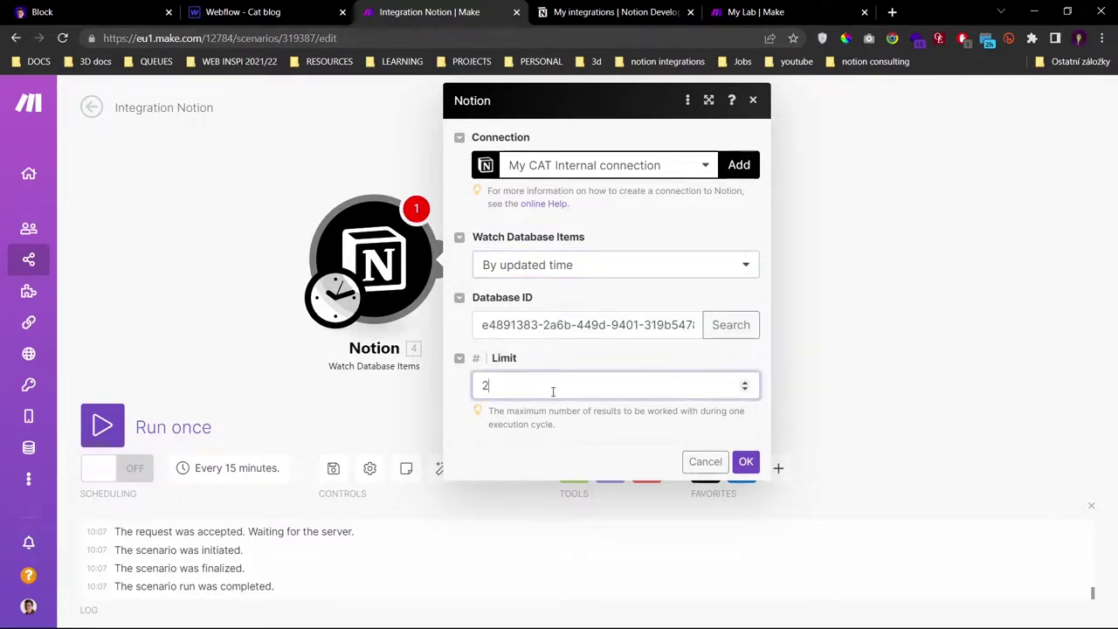
key(ctrl+a)
text(1)
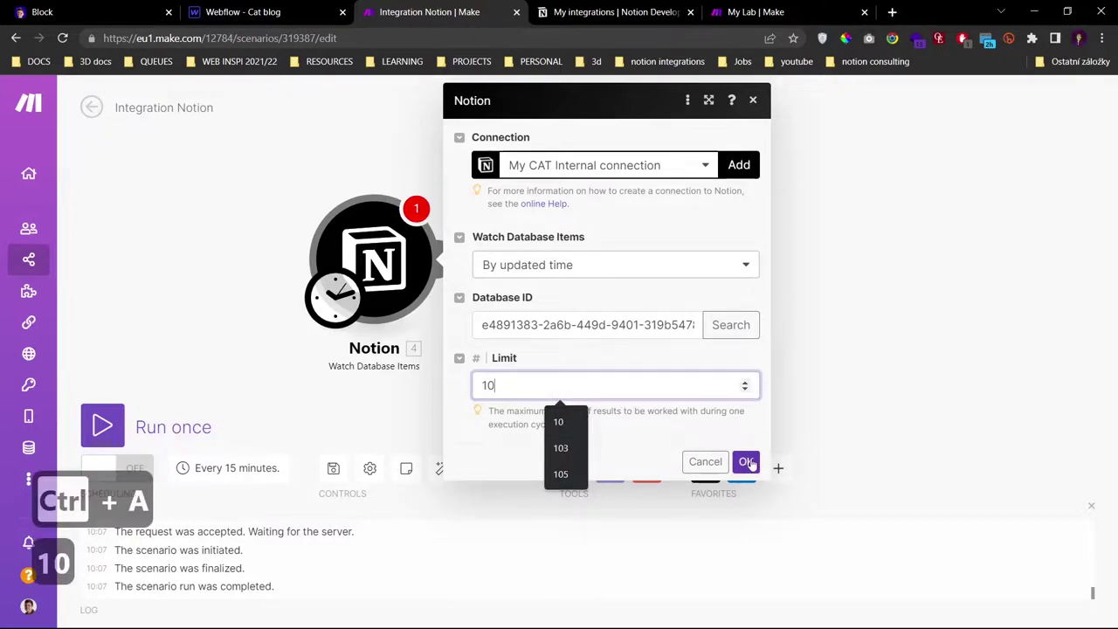
click(747, 462)
- Run the scenario once and inspect the cover, parent and URL in the Notion module's output bundle
click(103, 426)
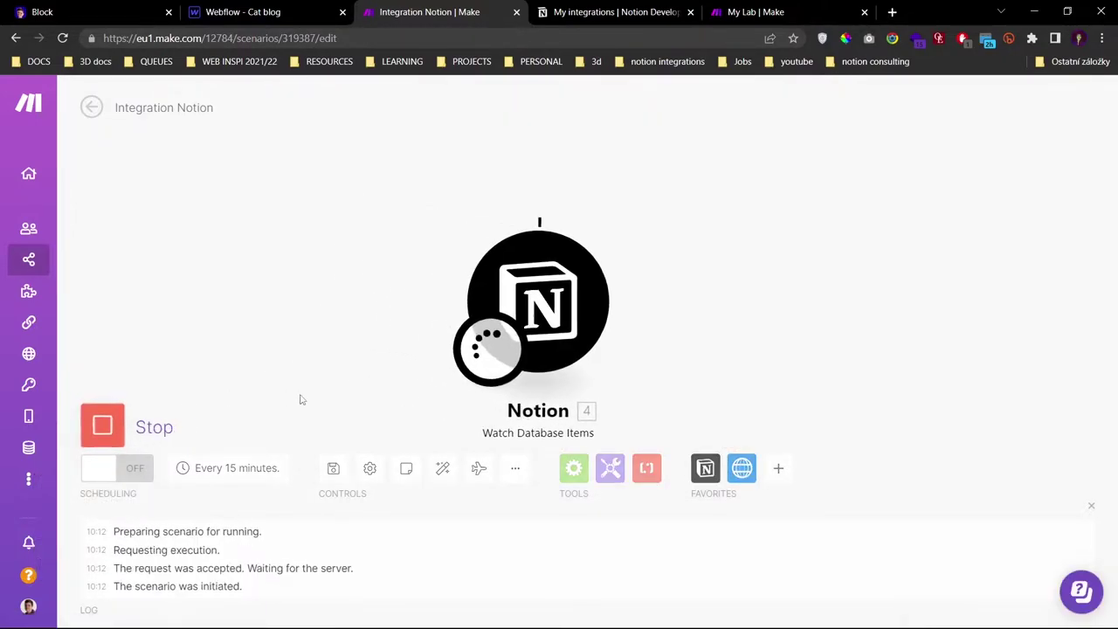
click(637, 216)
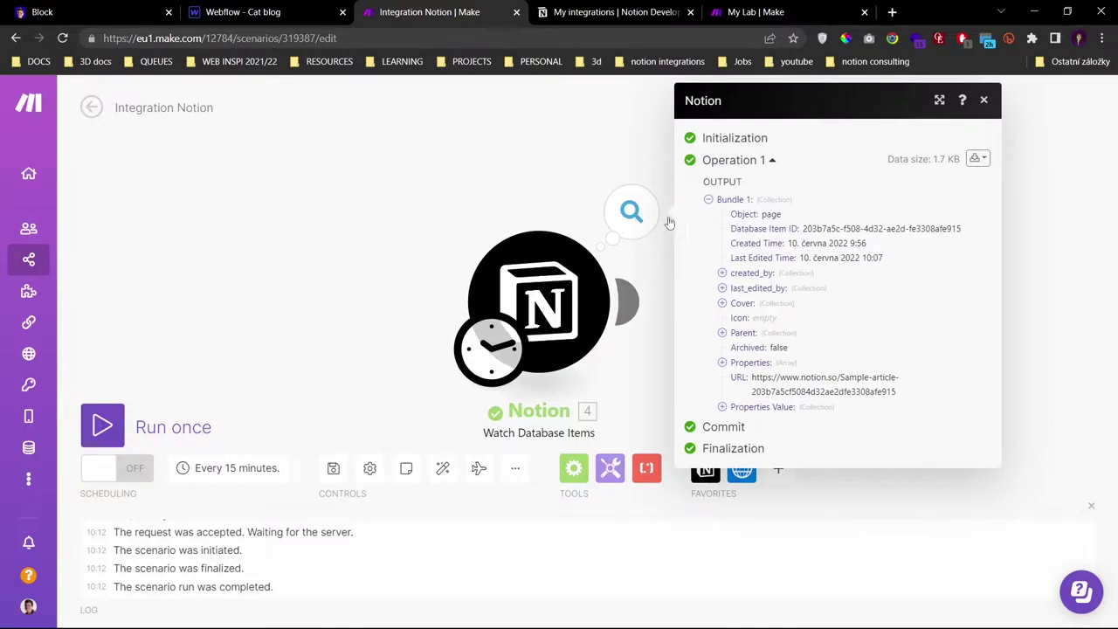
click(741, 304)
click(738, 333)
triple_click(848, 378)
click(738, 407)
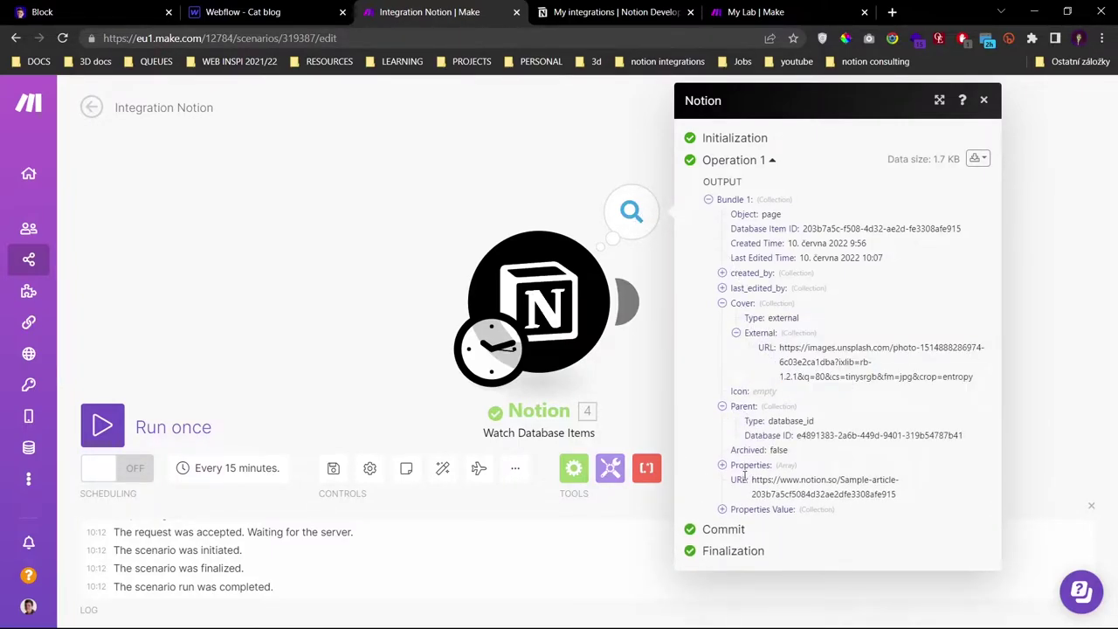
- Examine the Summary, Last edited and Name properties in the output bundle
click(742, 465)
click(743, 480)
scroll(782, 467, down, 1)
click(747, 500)
scroll(791, 455, down, 1)
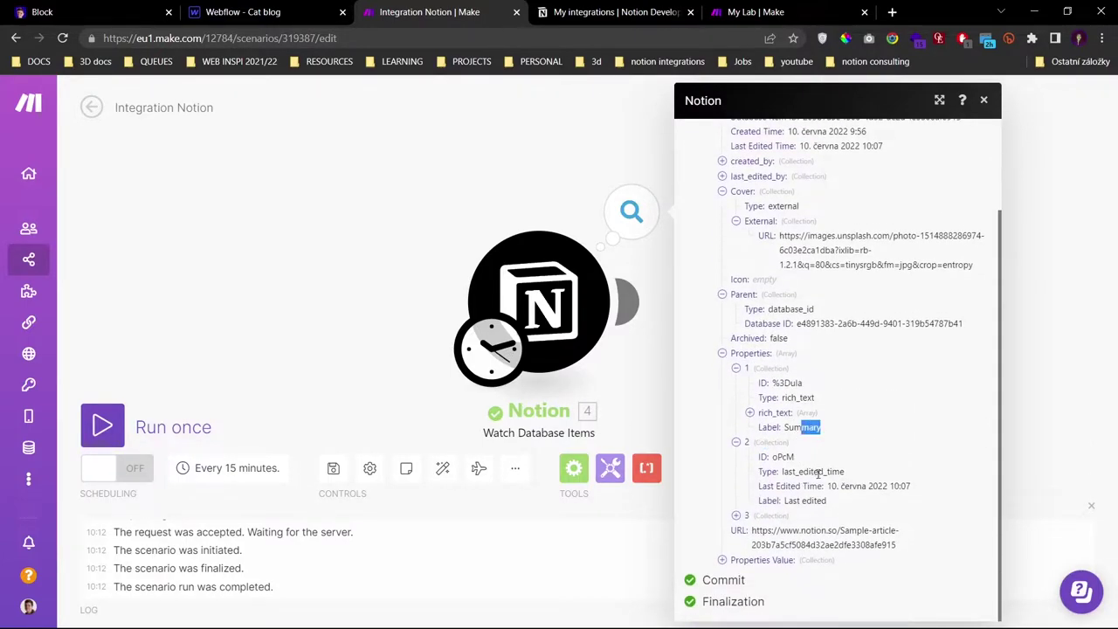
click(757, 517)
drag(798, 471, 845, 471)
scroll(801, 540, down, 1)
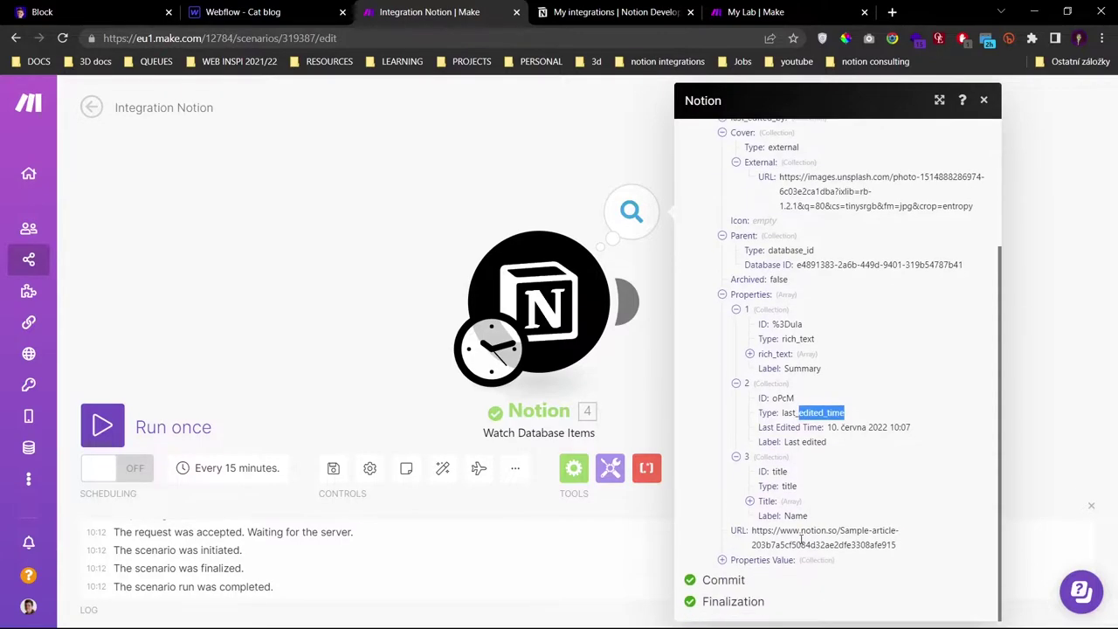
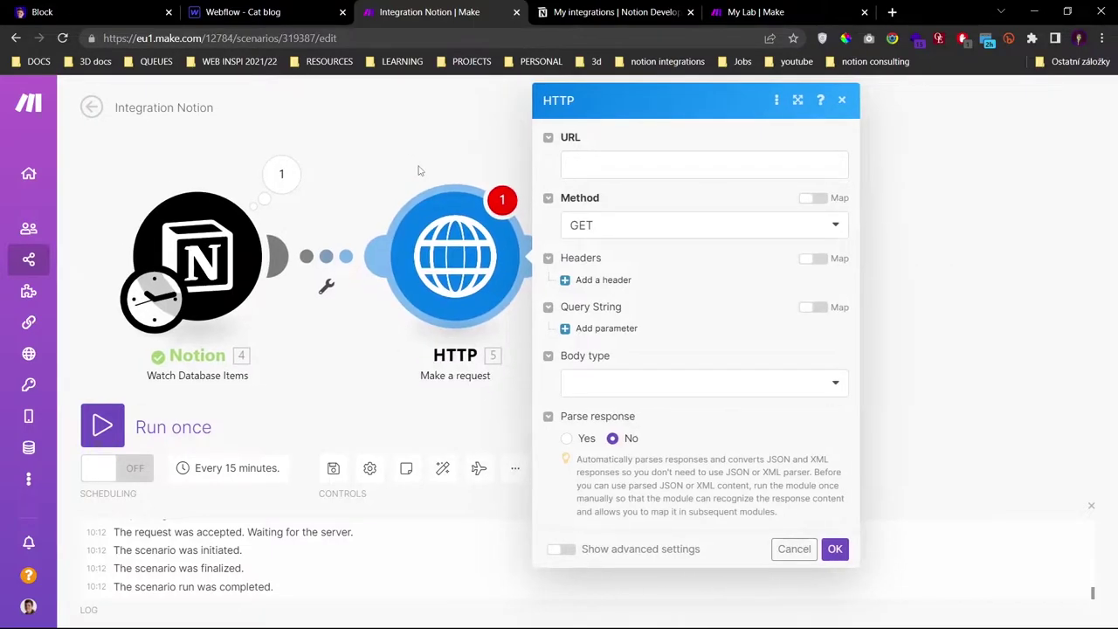
click(574, 159)
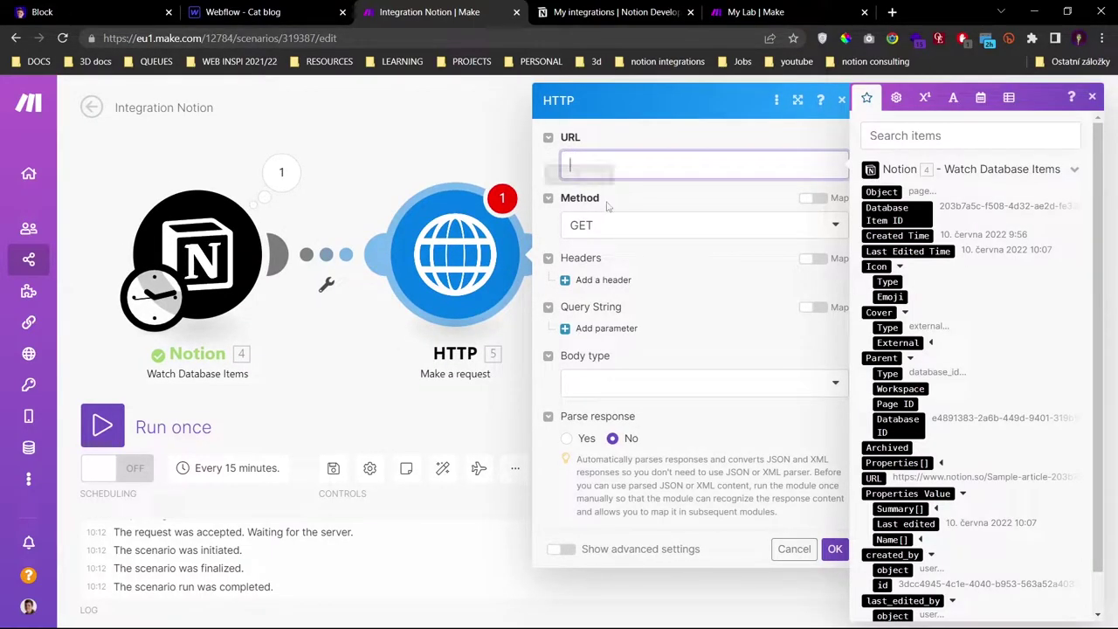
key(ctrl+1)
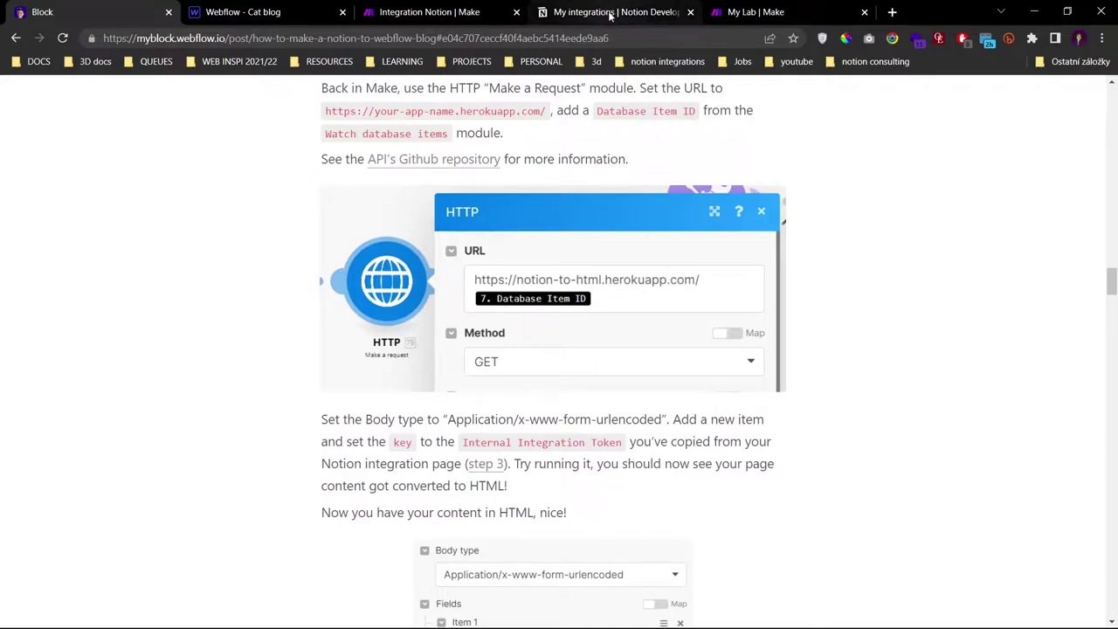
key(ctrl+3)
text(notion)
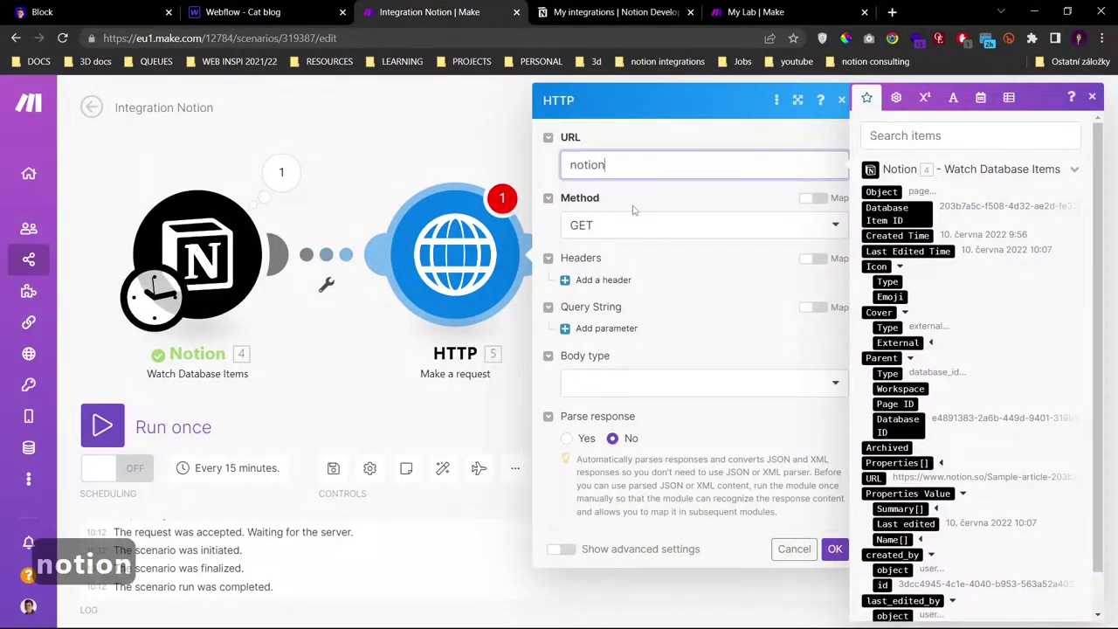
text(-to-html.herokuapp.com)
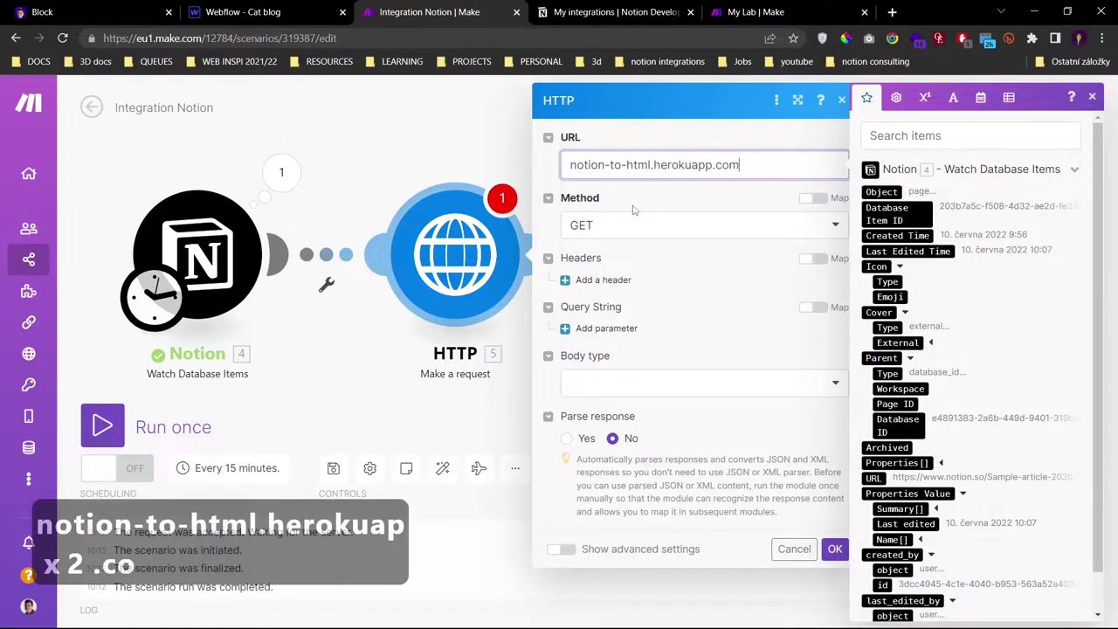
key(Home)
text(https://)
key(End)
text(/)
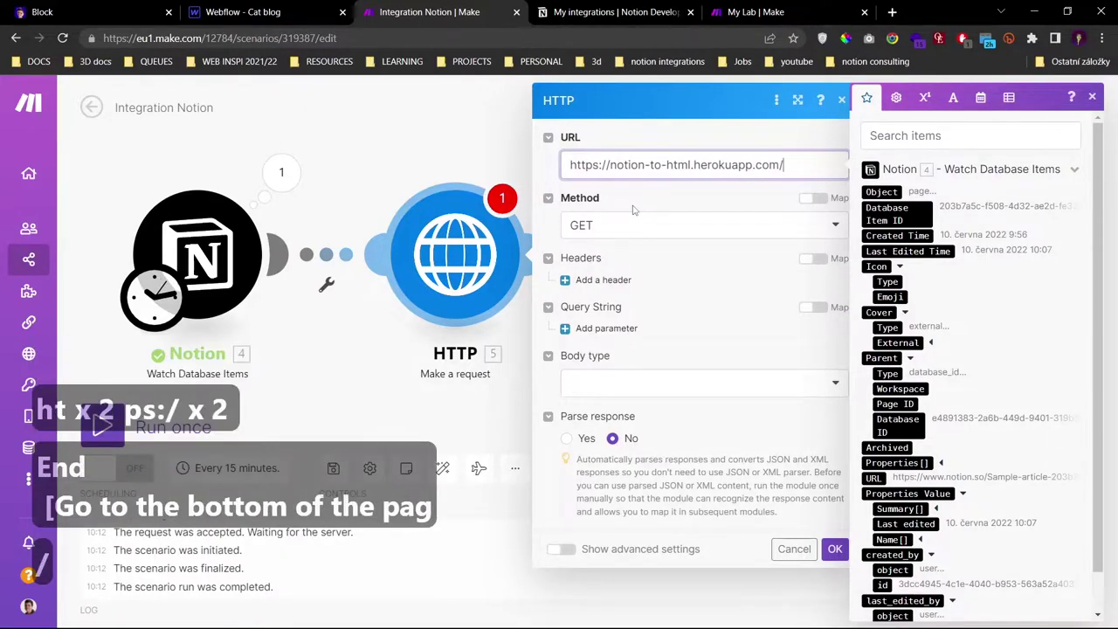
click(897, 213)
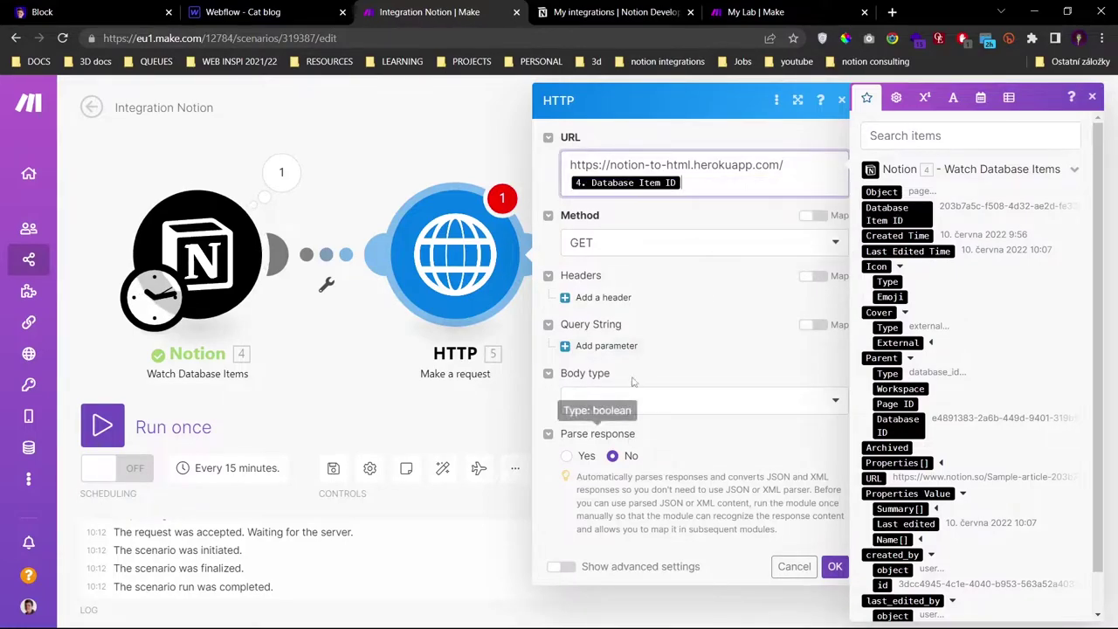
click(489, 420)
- Run only the HTTP module with Database Item ID 123 and examine the data in its response
right_click(490, 263)
key(Escape)
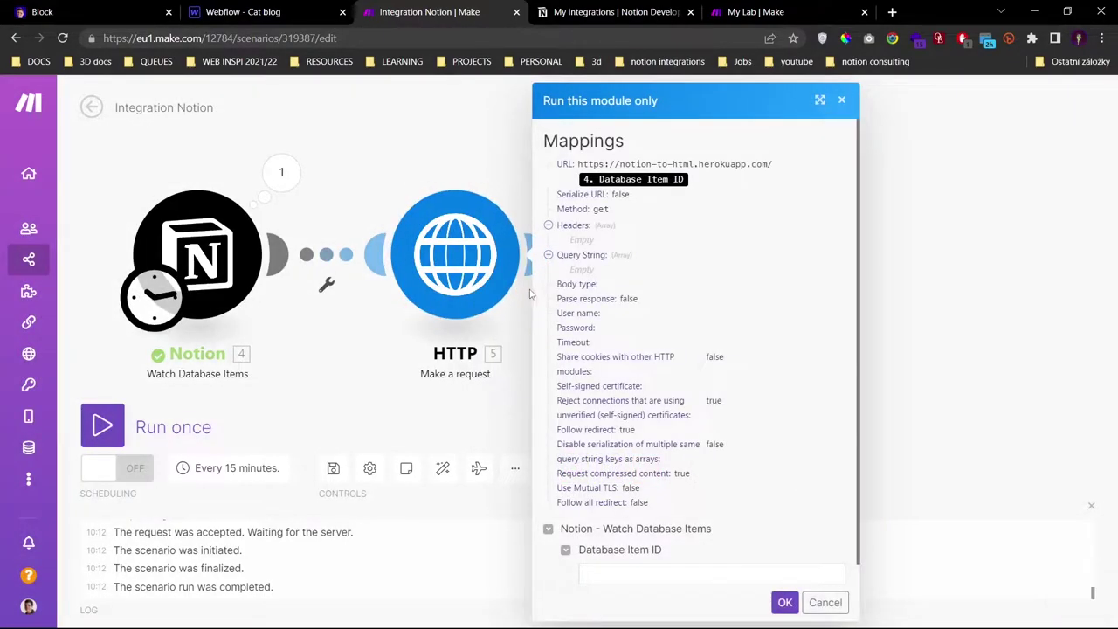
text(123)
click(783, 602)
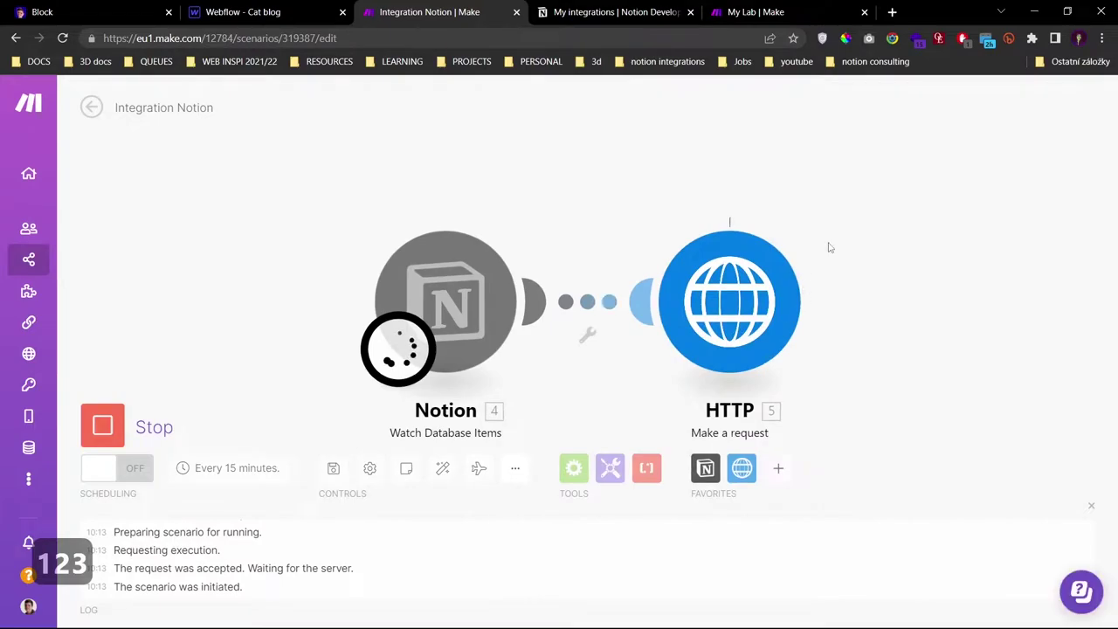
click(539, 166)
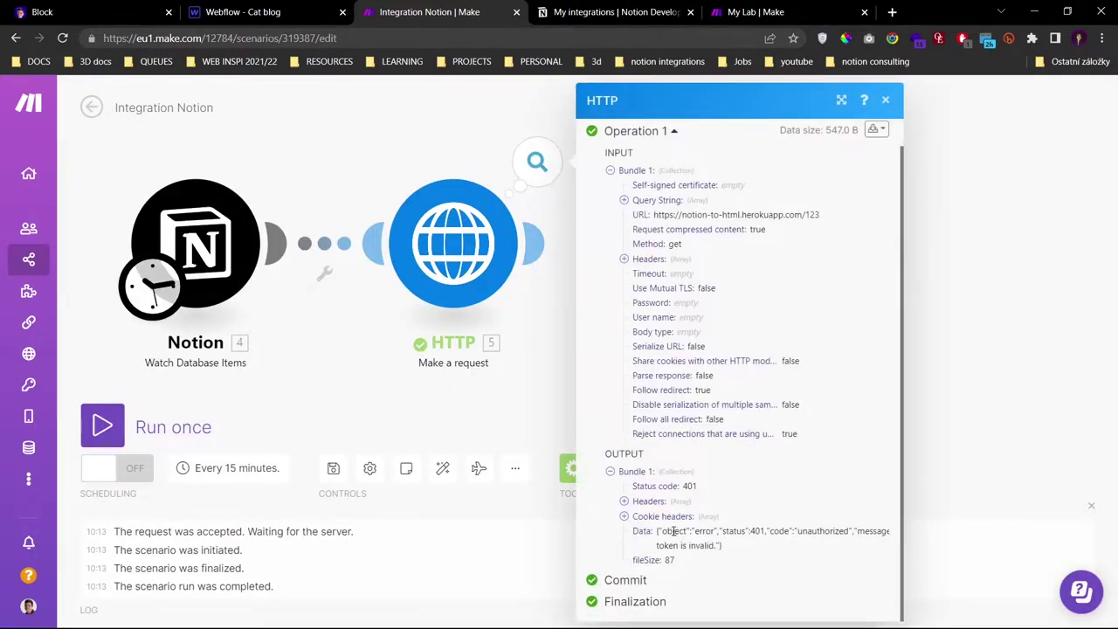
drag(661, 533, 801, 532)
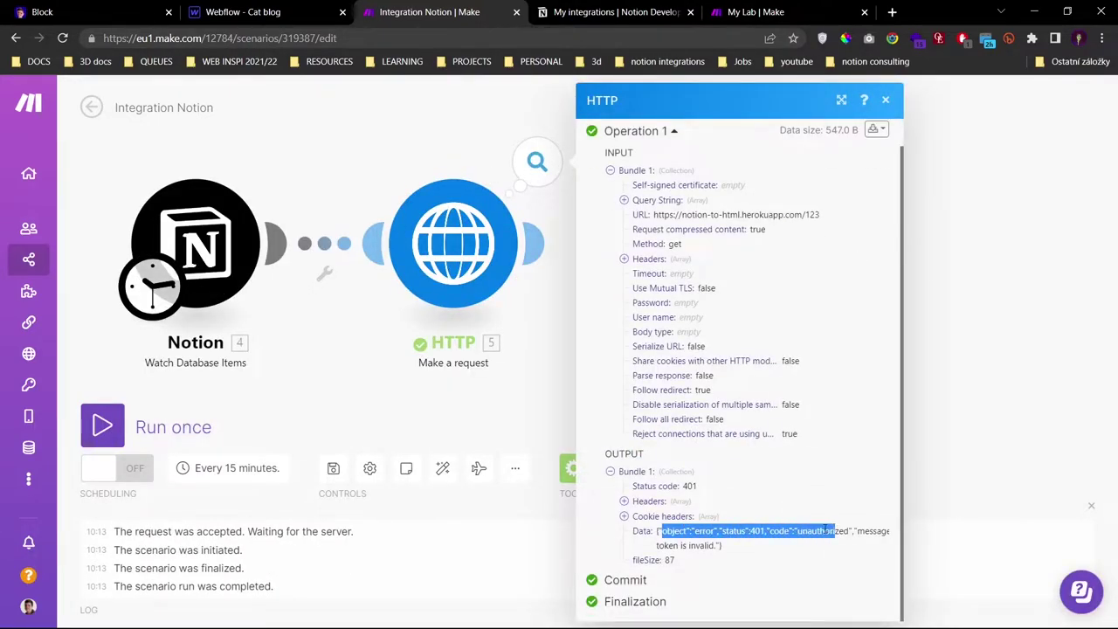
click(823, 532)
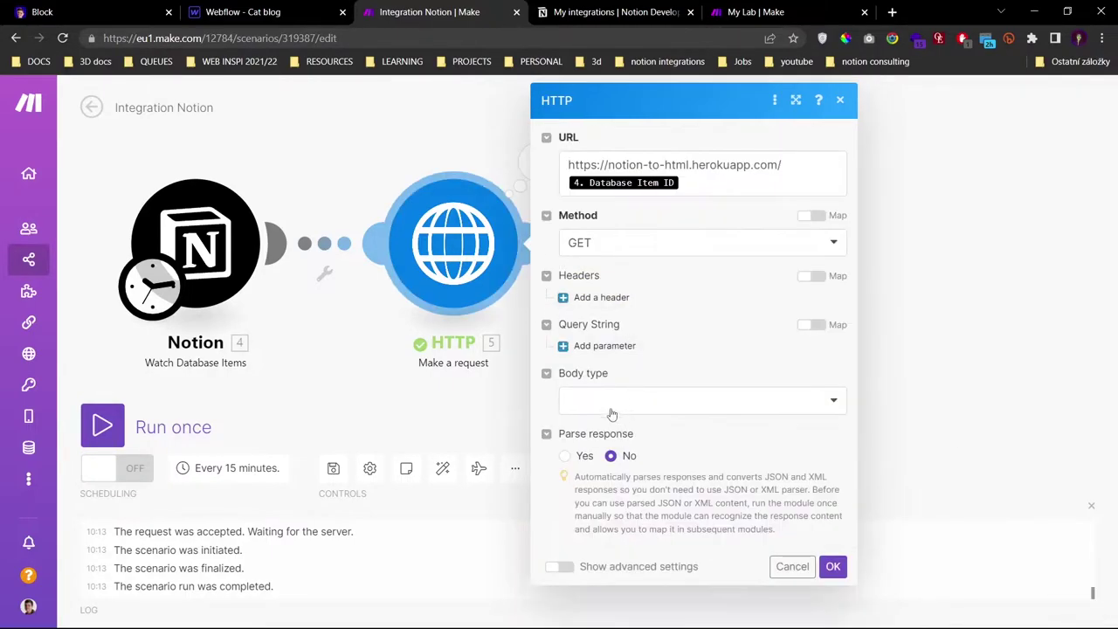
- Set the HTTP request's body type to Application/x-www-form-urlencoded
click(611, 403)
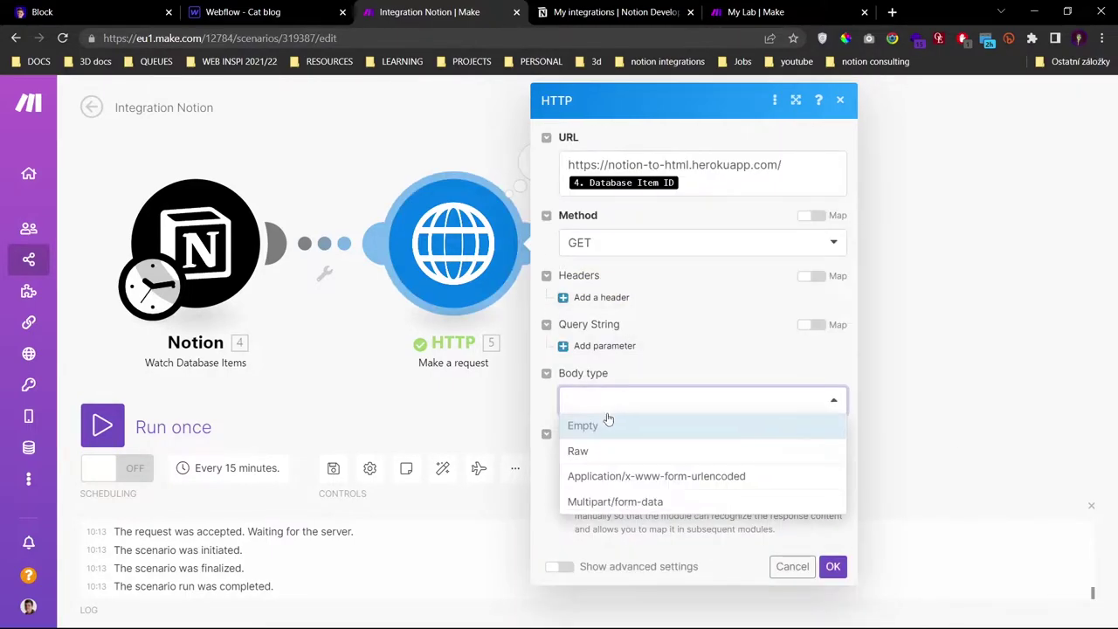
click(623, 477)
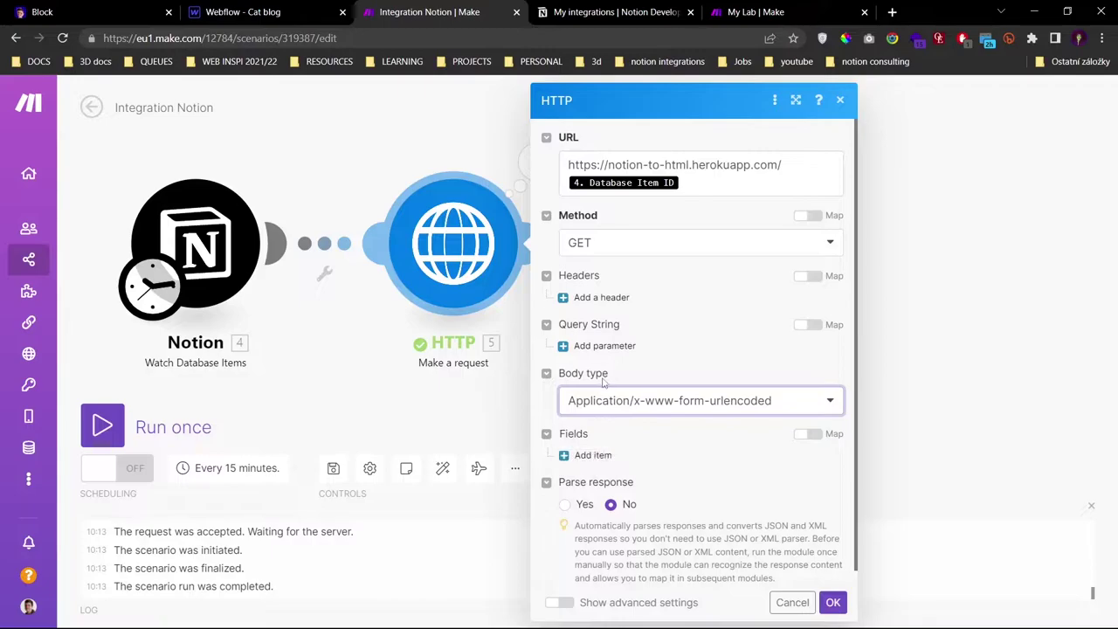
click(681, 408)
click(623, 475)
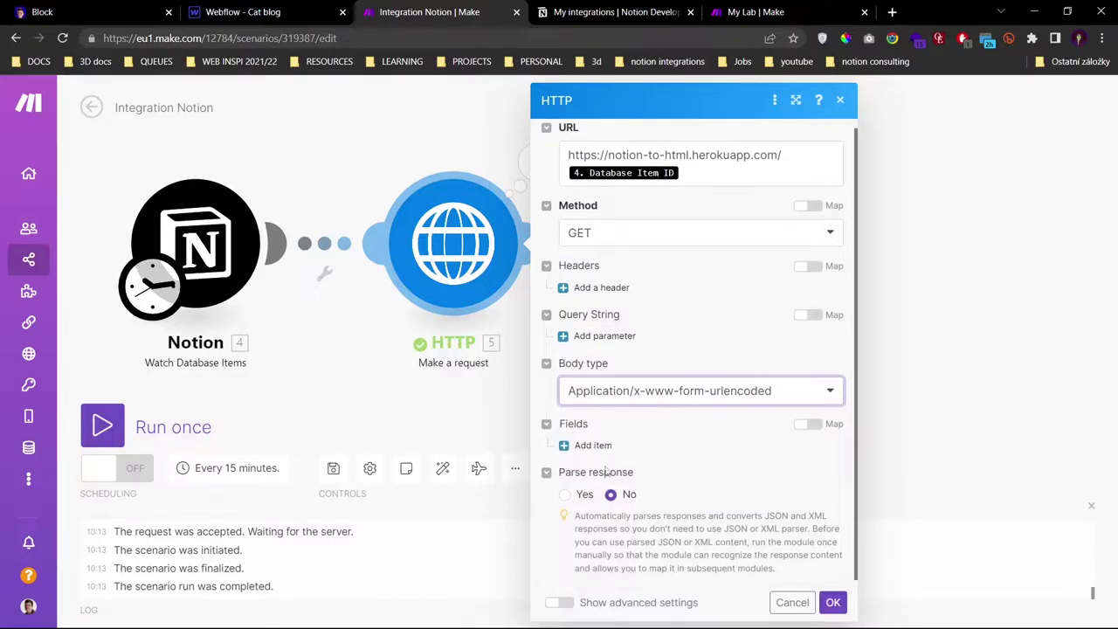
- Add a body field with key token and the Notion integration secret as its value, and save the HTTP module
click(590, 442)
scroll(637, 430, down, 2)
click(636, 345)
text(token)
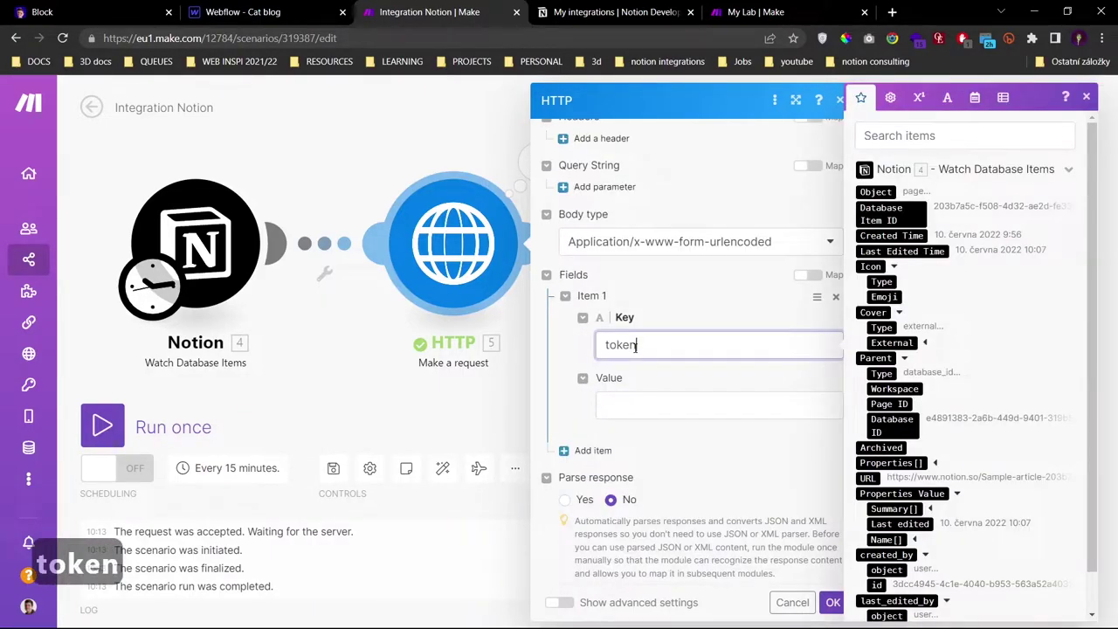
click(637, 411)
key(ctrl+v)
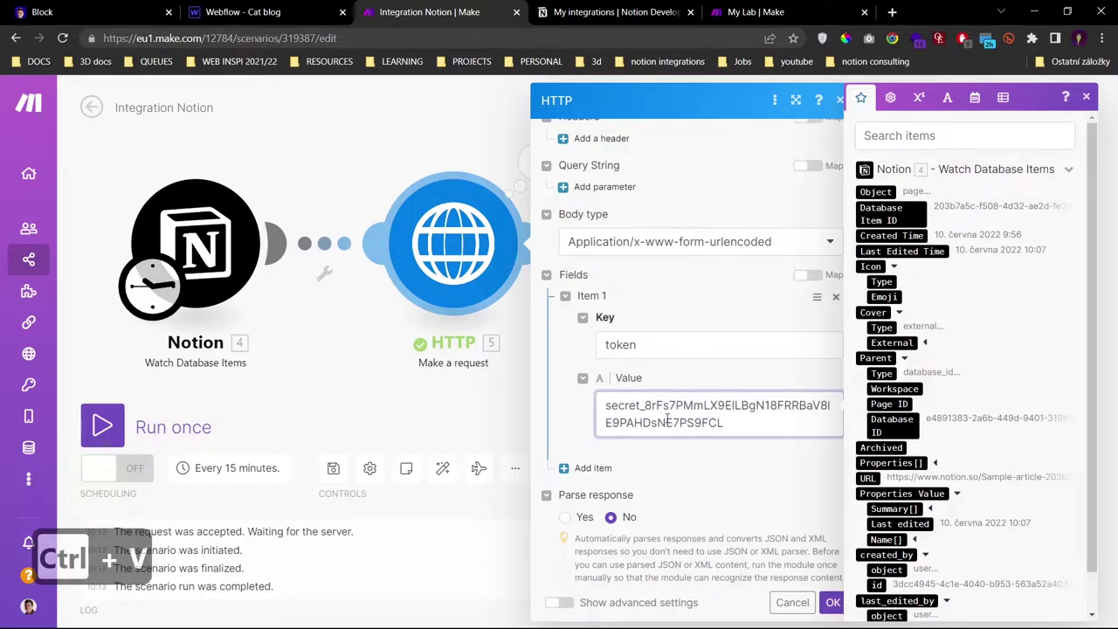
double_click(680, 420)
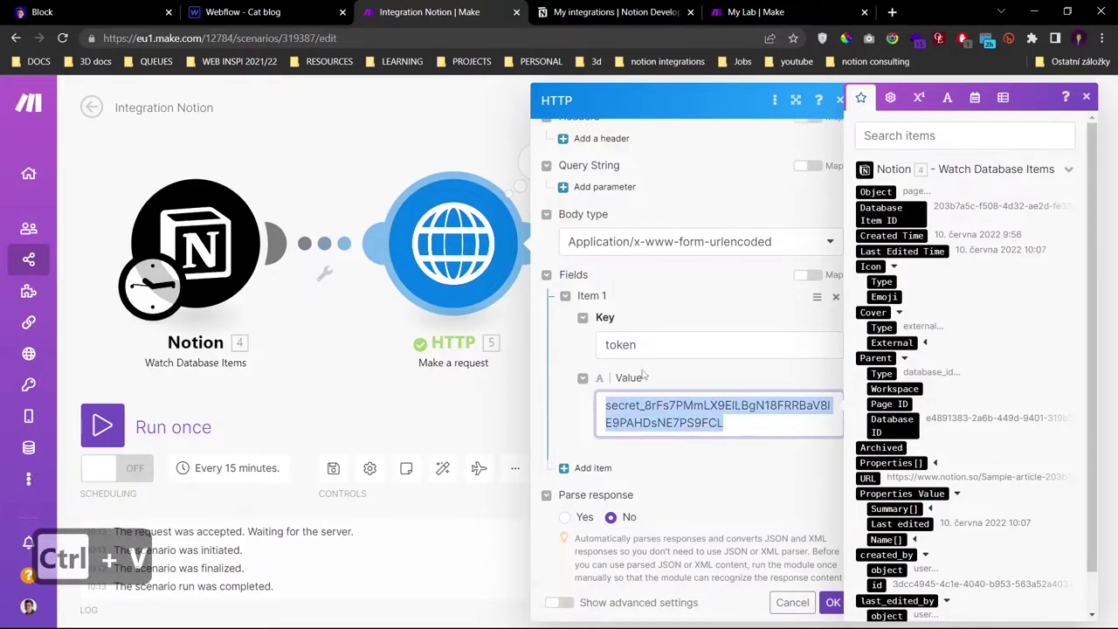
click(611, 12)
click(480, 9)
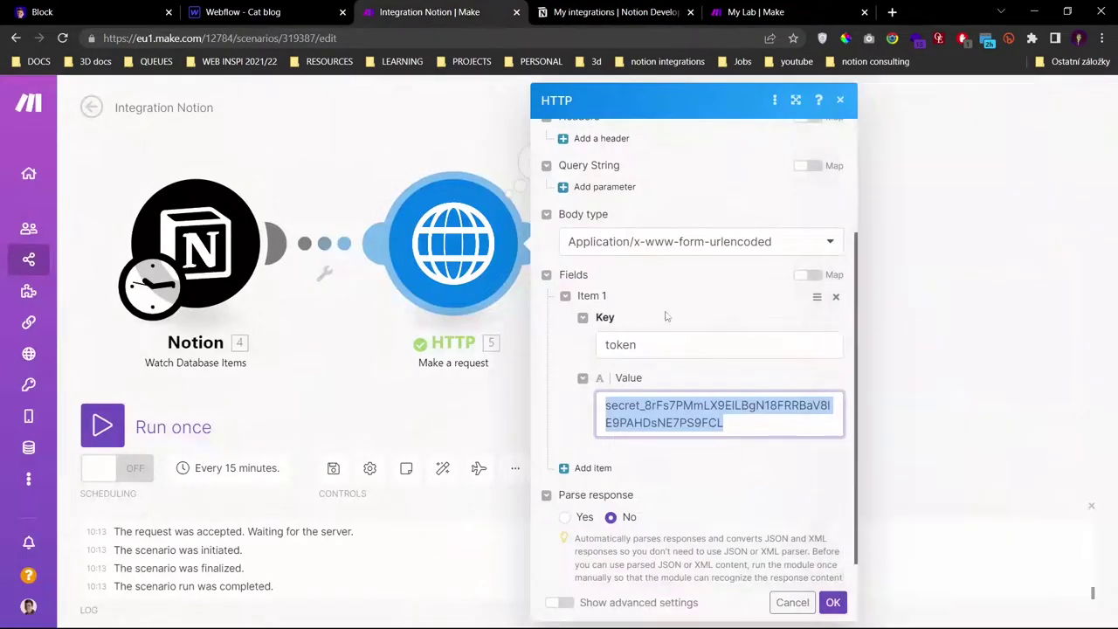
click(832, 603)
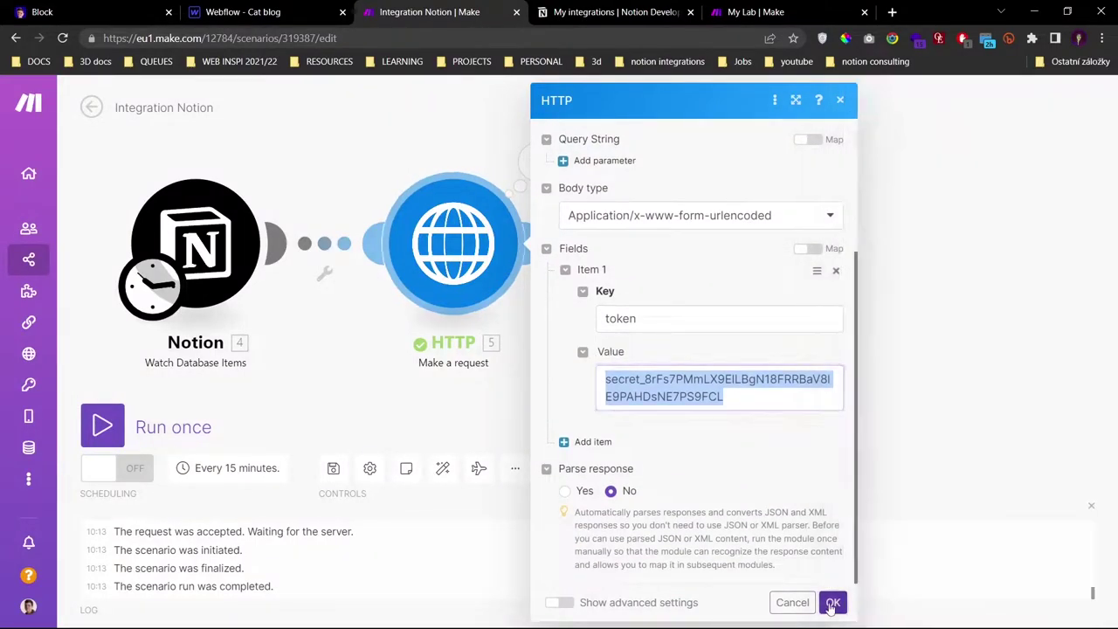
- Rename the Notion page to Sample article1 and run the Make scenario on the edited item
click(102, 427)
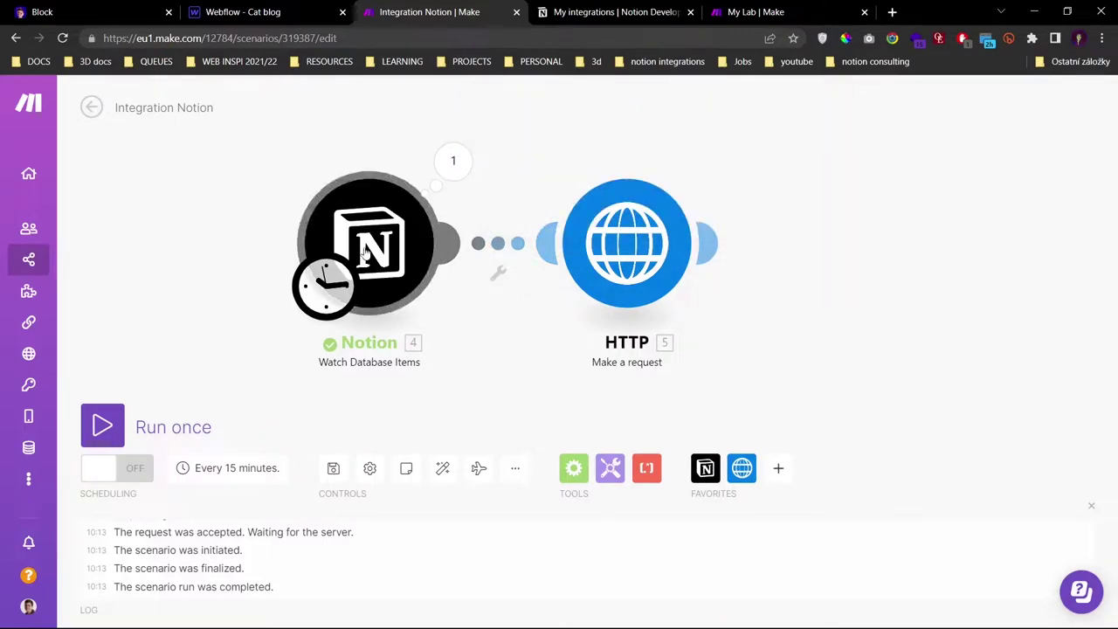
key(alt+Tab)
click(442, 313)
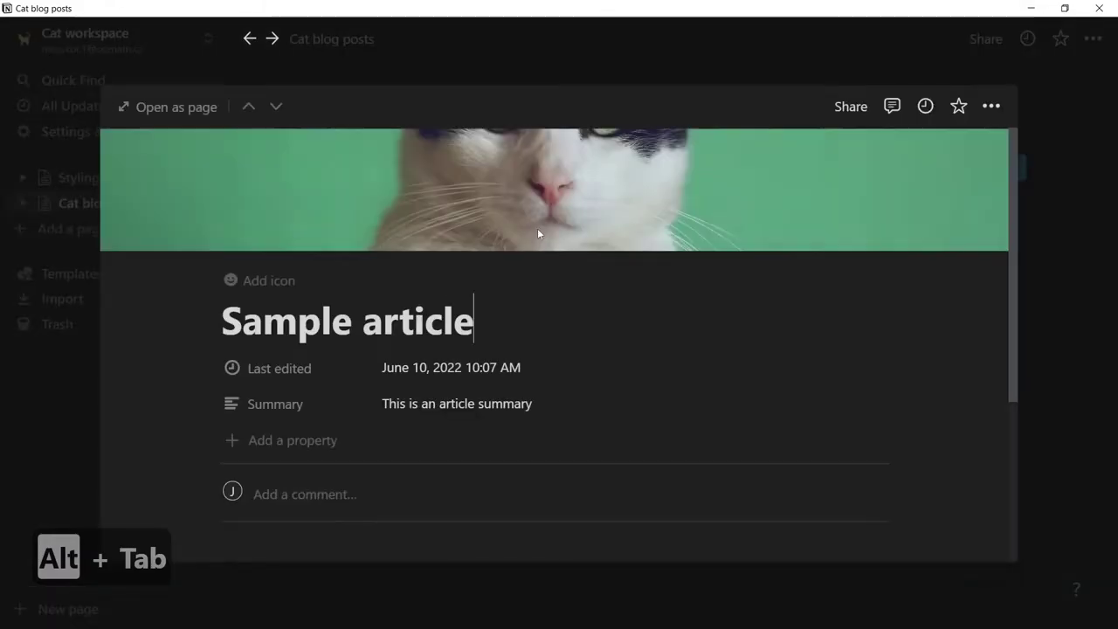
text(1)
key(alt+Tab)
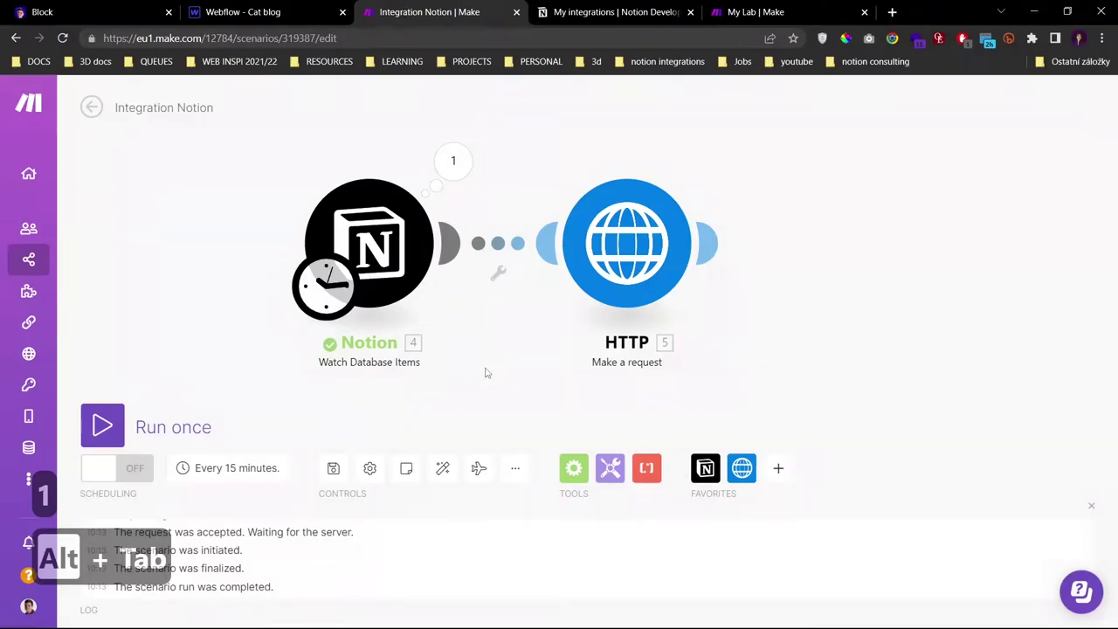
click(100, 425)
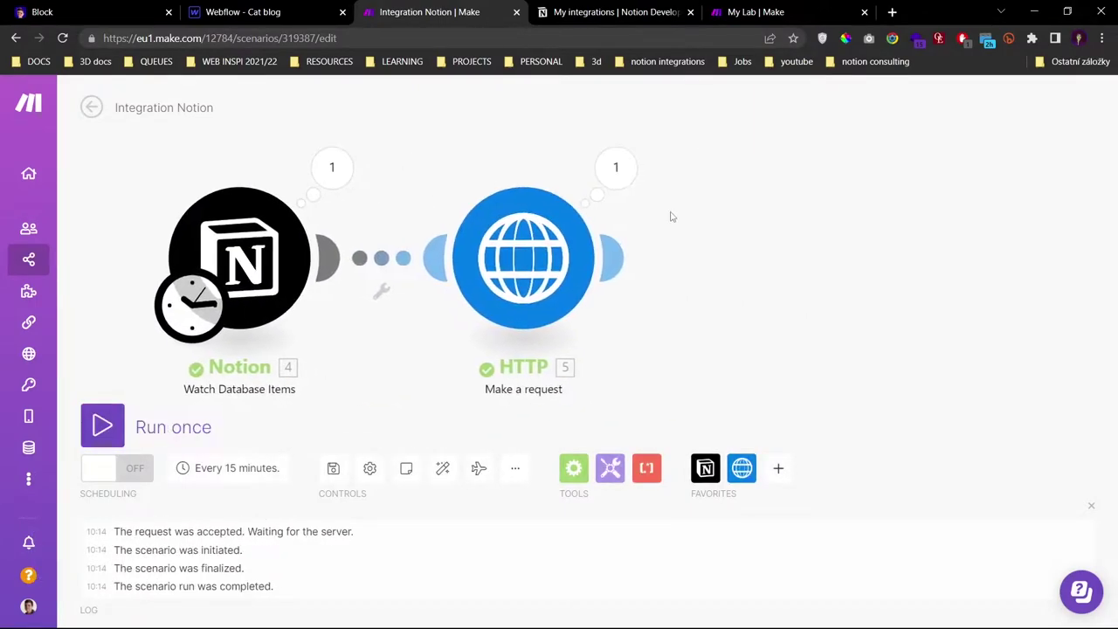
- Examine the HTML in the Data field of the HTTP module's output bundle
click(627, 170)
scroll(716, 473, down, 5)
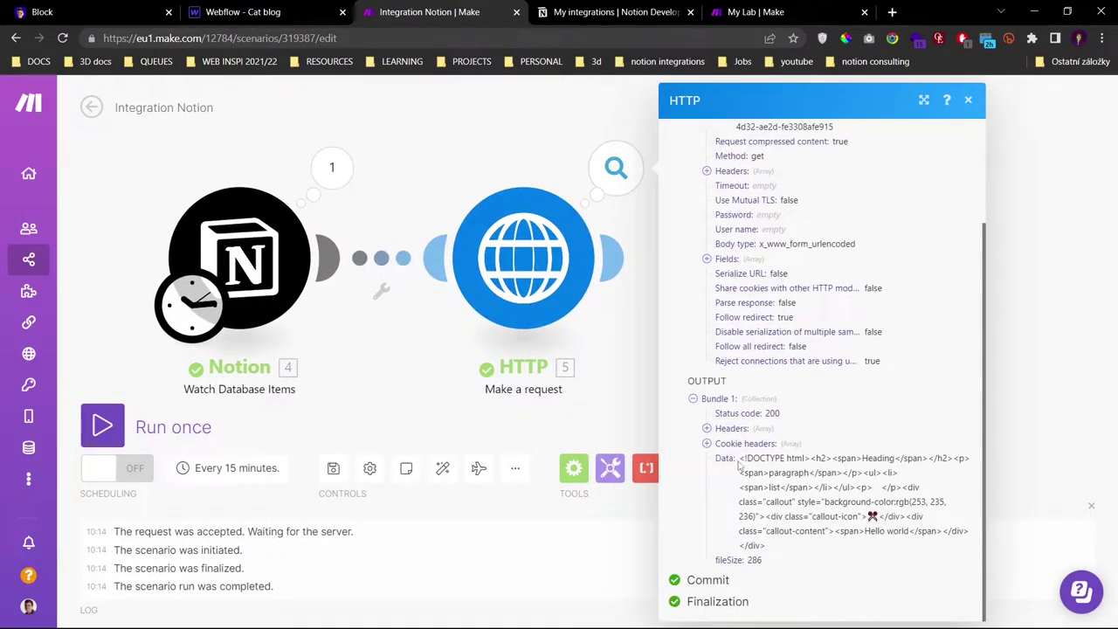
drag(749, 458, 966, 529)
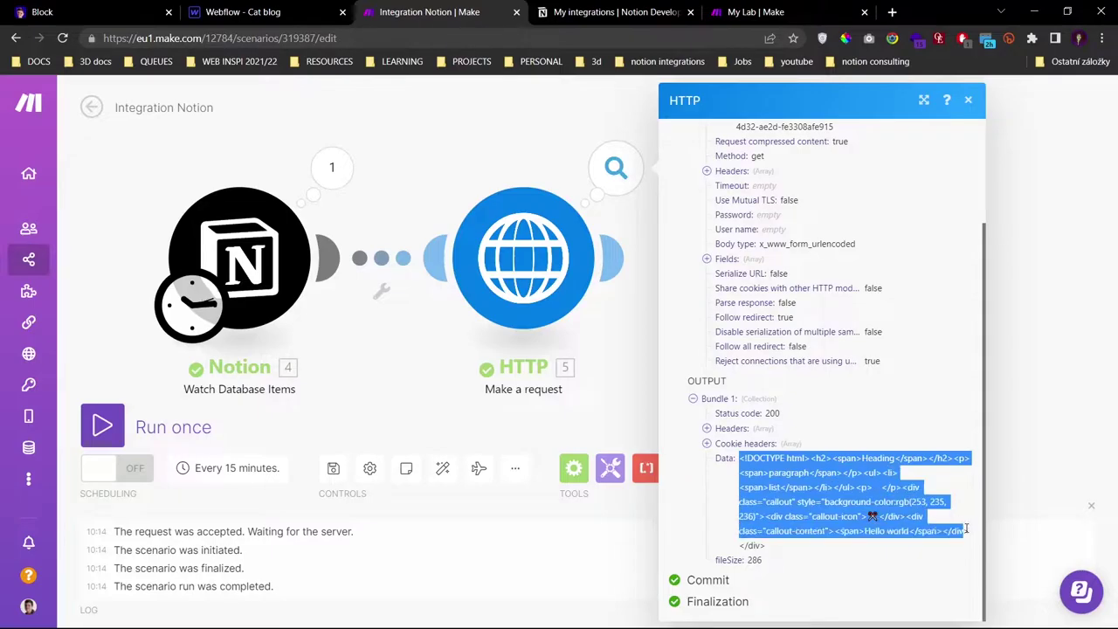
click(880, 505)
drag(761, 458, 871, 516)
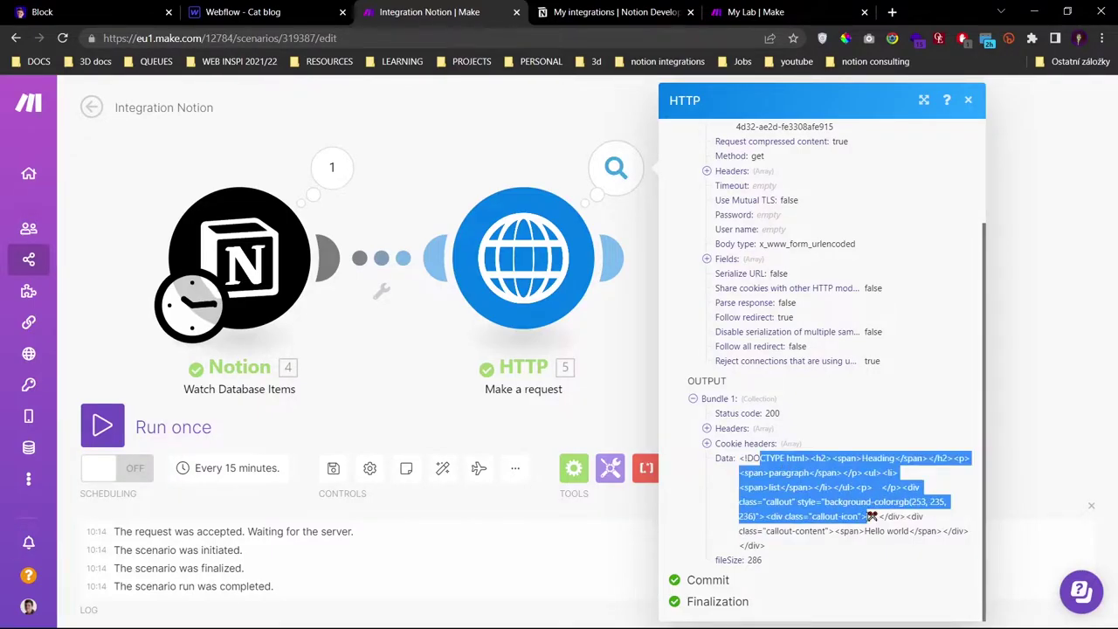
click(788, 488)
click(590, 420)
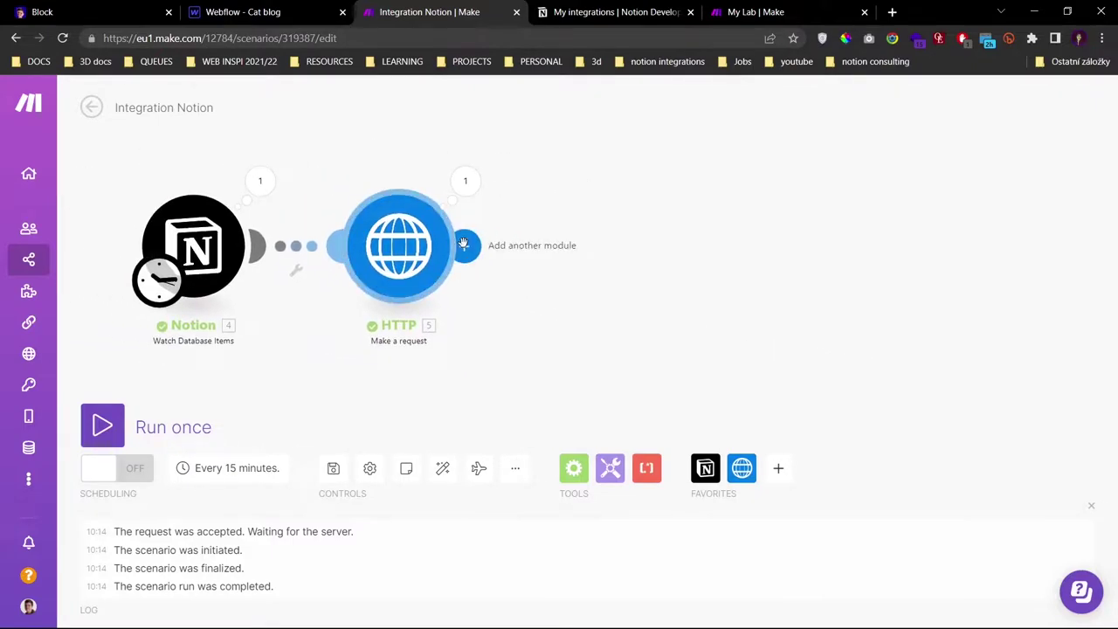
- Add a Webflow Create an Item module after the HTTP module
click(467, 245)
text(webflow)
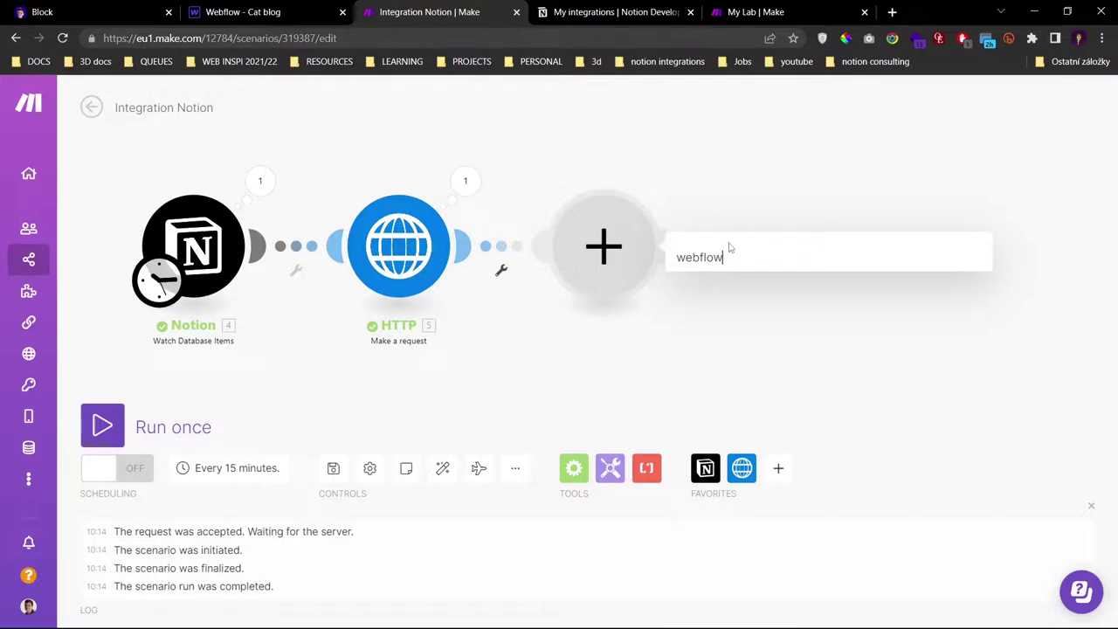
key(Return)
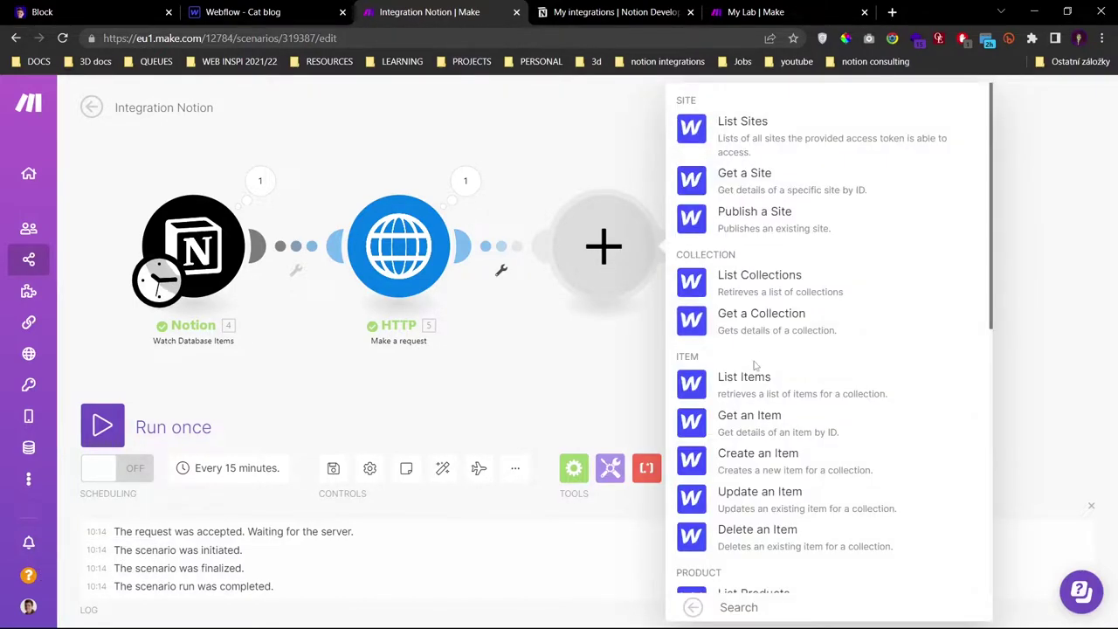
click(758, 454)
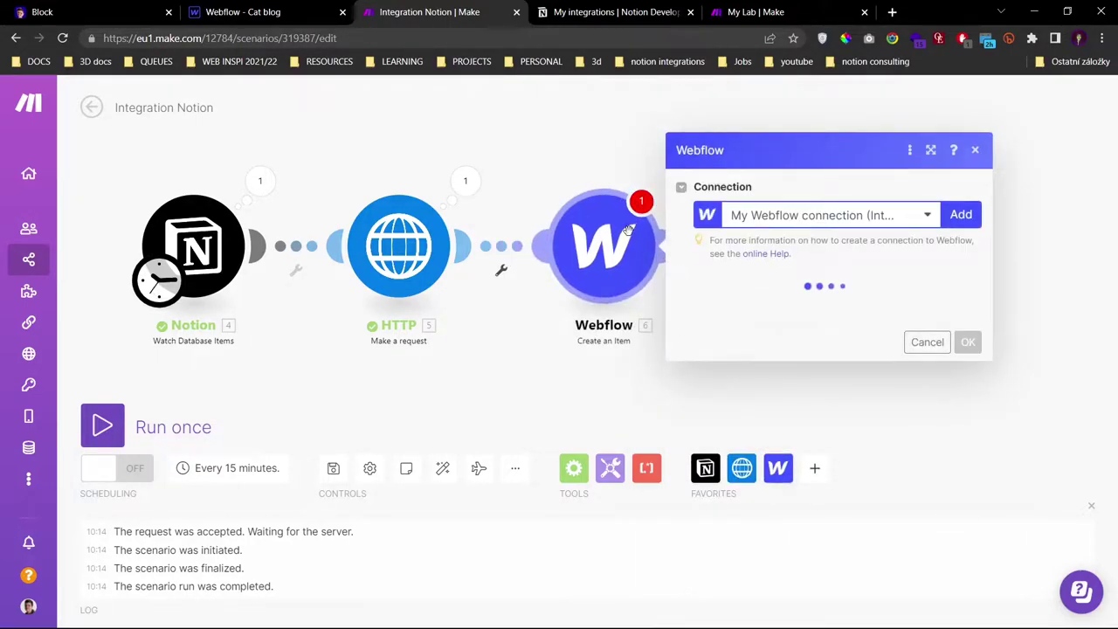
- Set the Webflow module to My Webflow connection (Integromat), site Block and collection Blog Posts
click(660, 170)
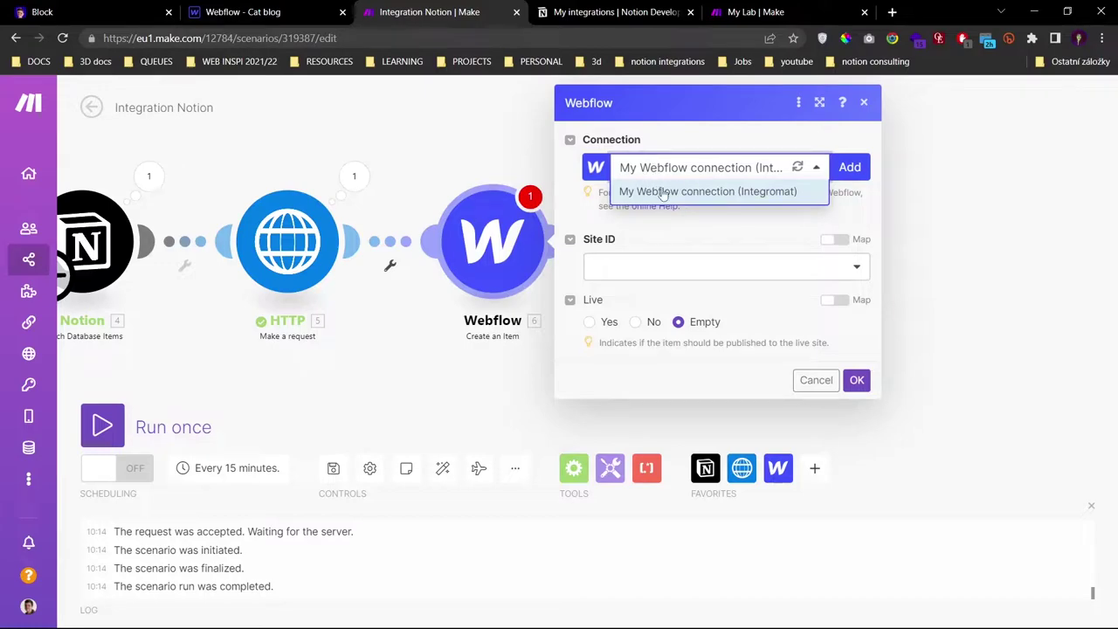
click(727, 191)
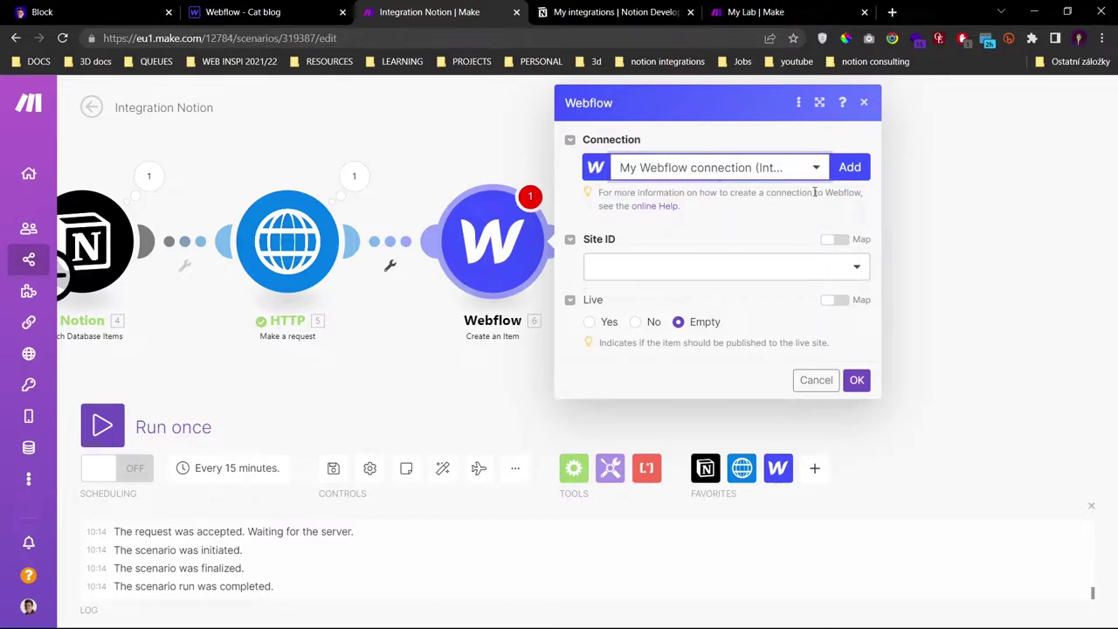
click(634, 269)
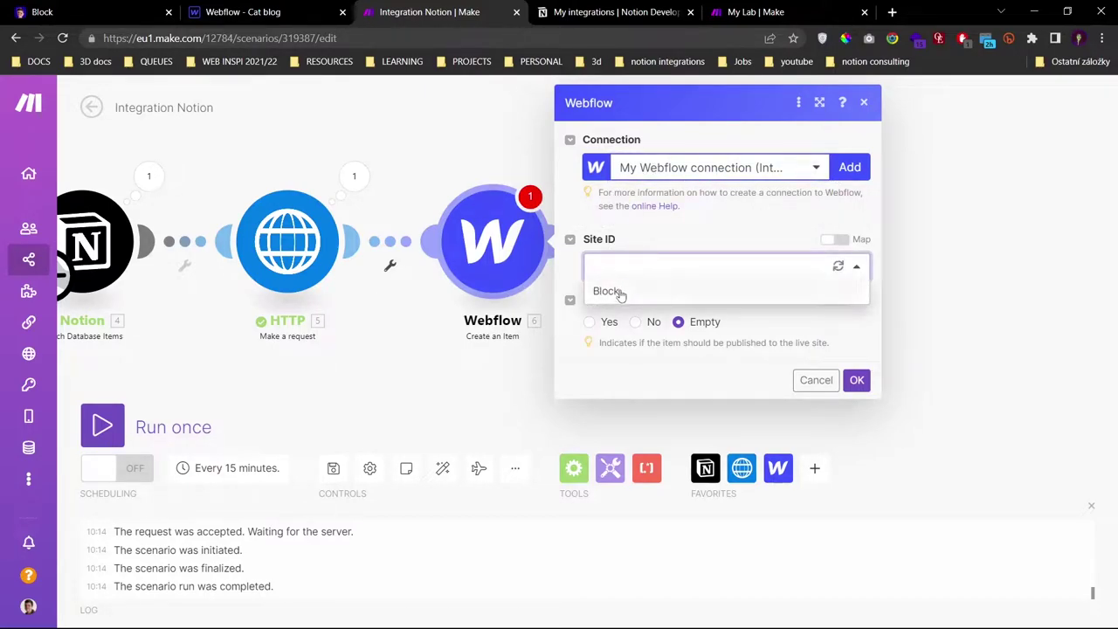
click(611, 292)
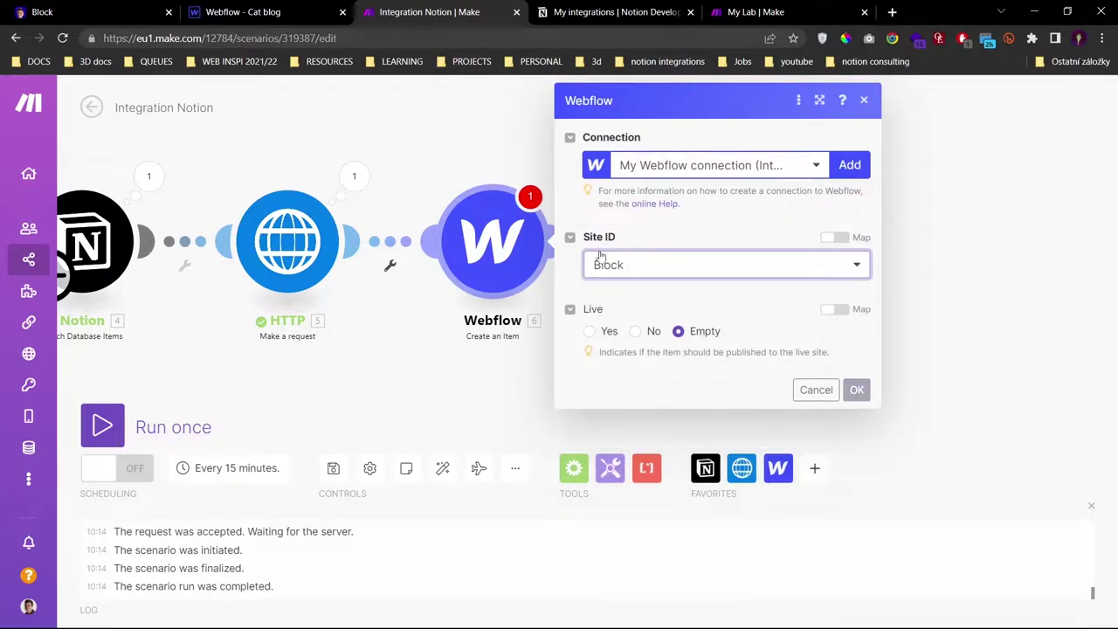
click(624, 327)
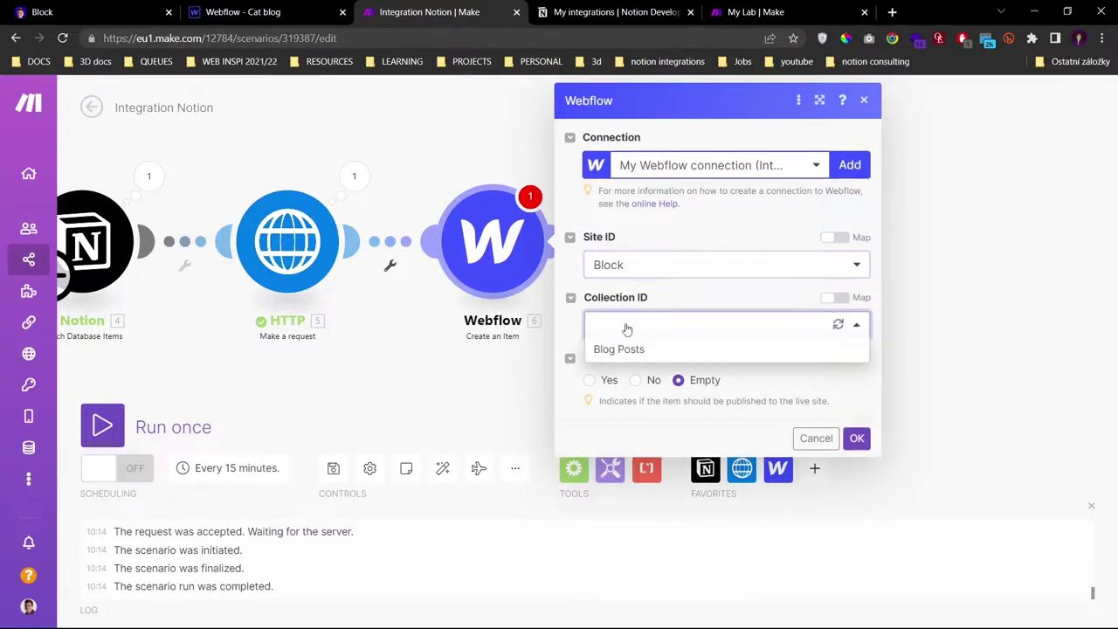
click(621, 350)
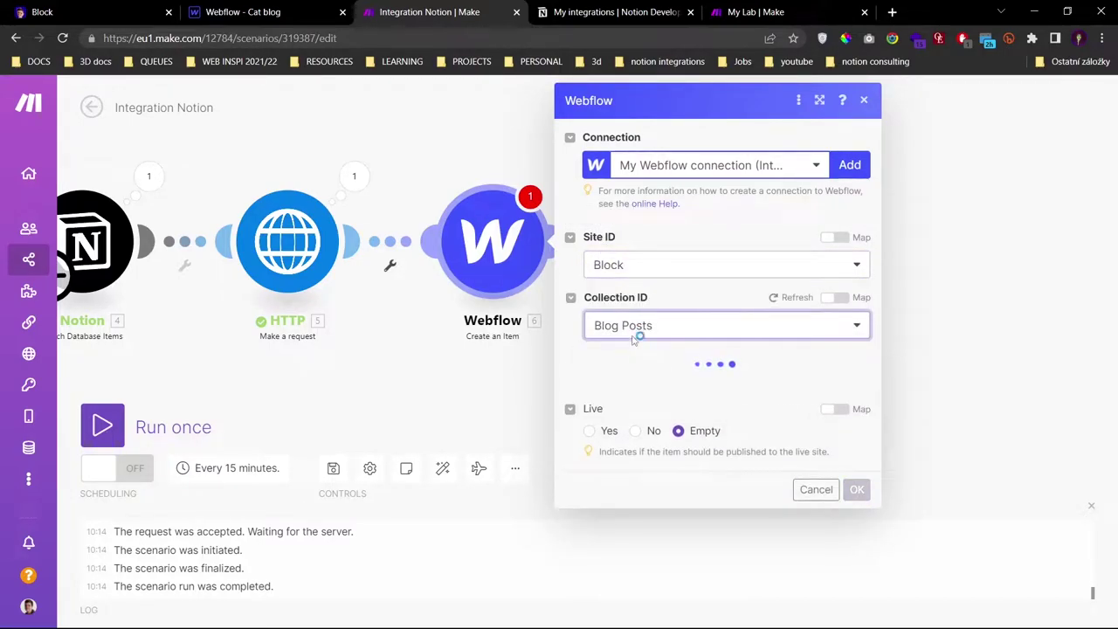
- Refresh the Webflow module's list of sites to look for one other than Block
click(651, 266)
click(834, 264)
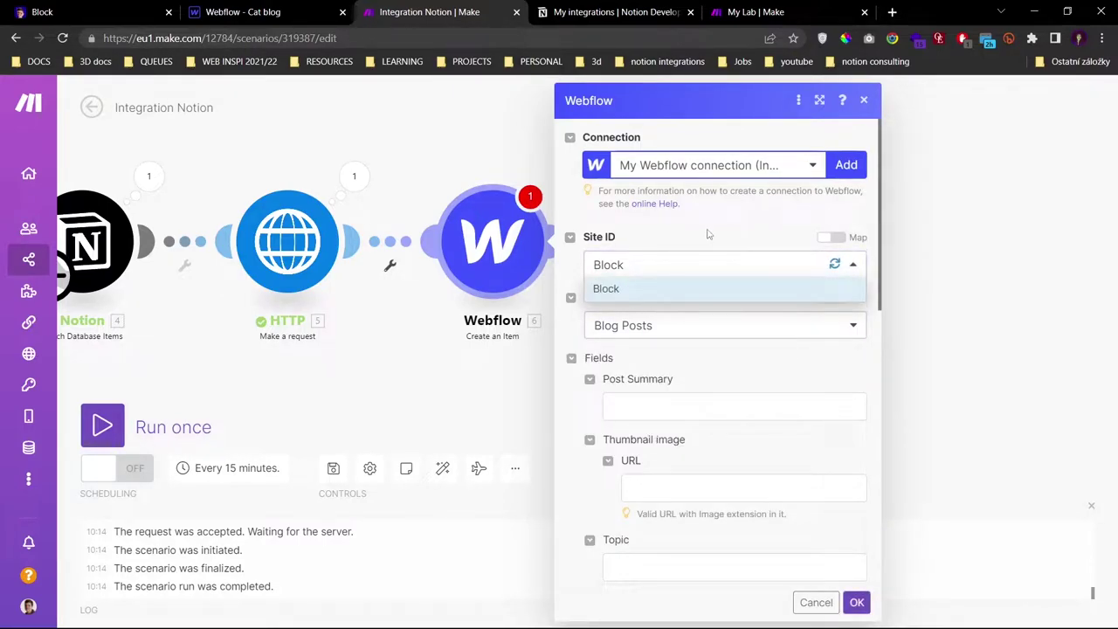
click(769, 291)
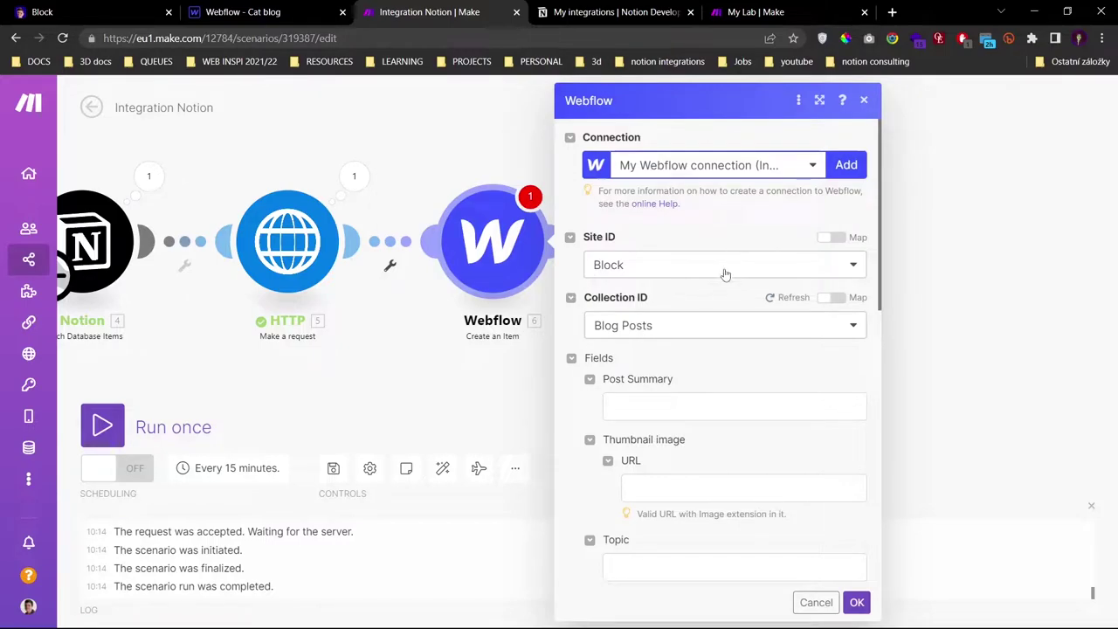
click(572, 298)
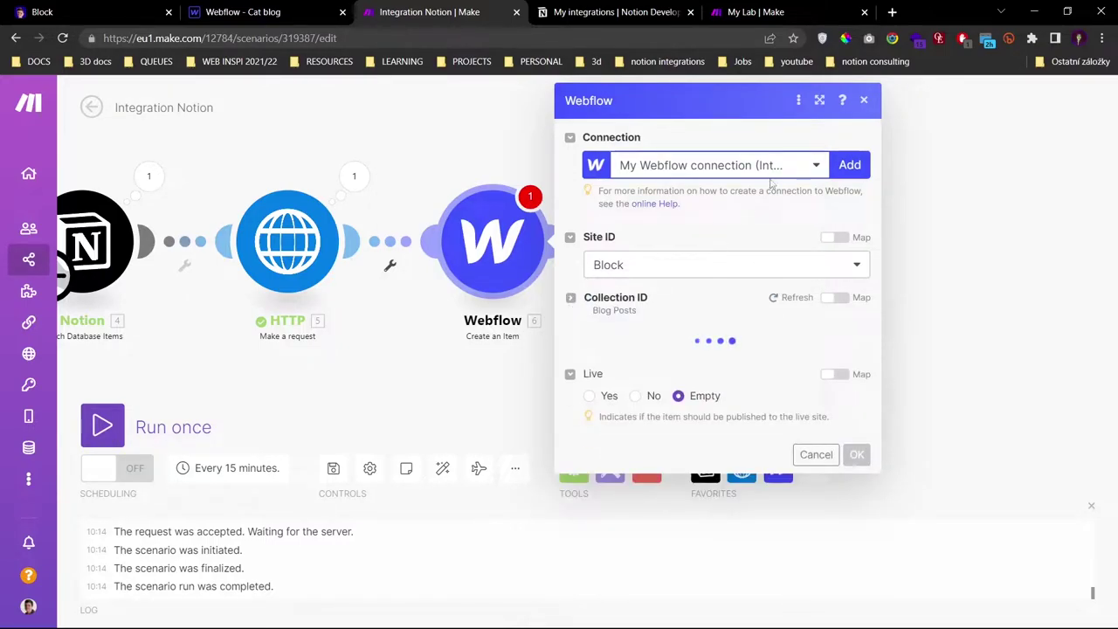
click(817, 259)
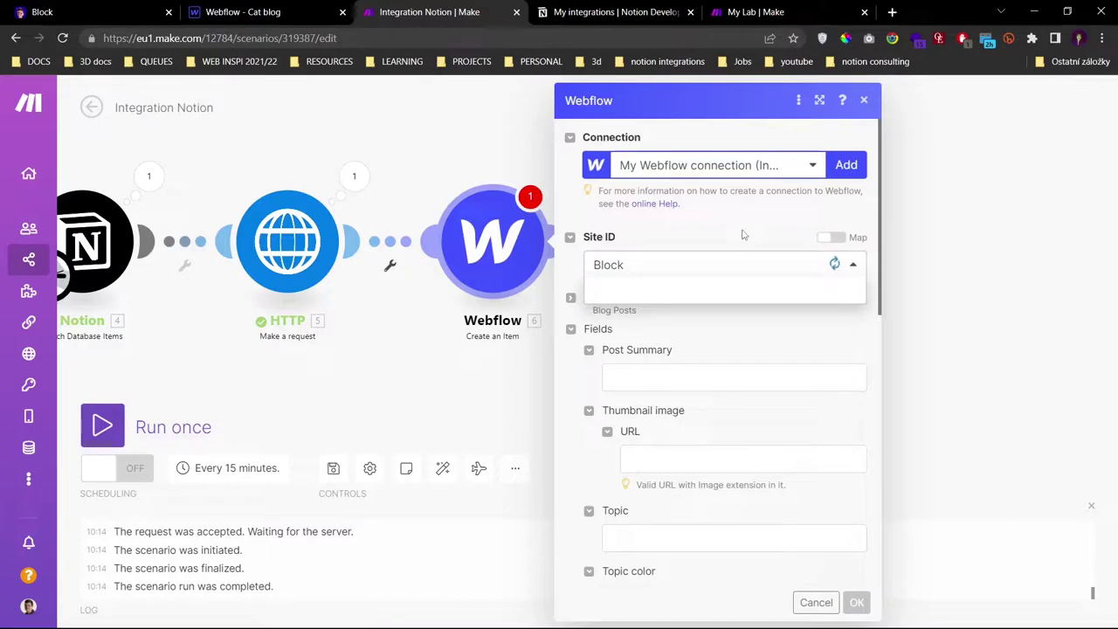
- Create a Webflow connection named My Cat webflow connection and authorize Make to access only the Cat blog site
click(777, 166)
click(846, 165)
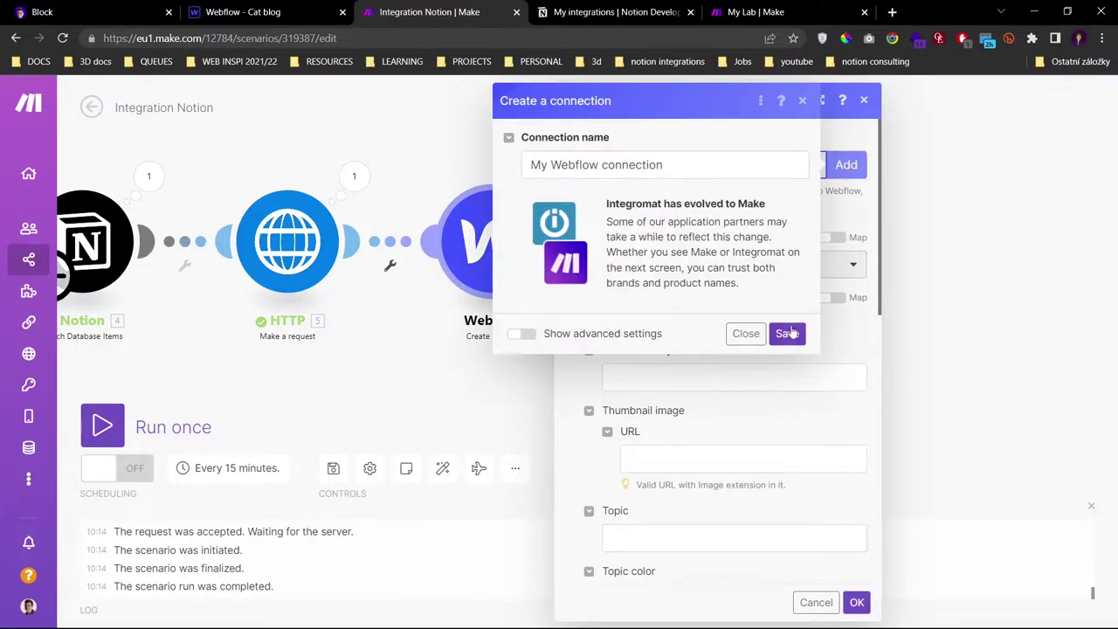
click(788, 331)
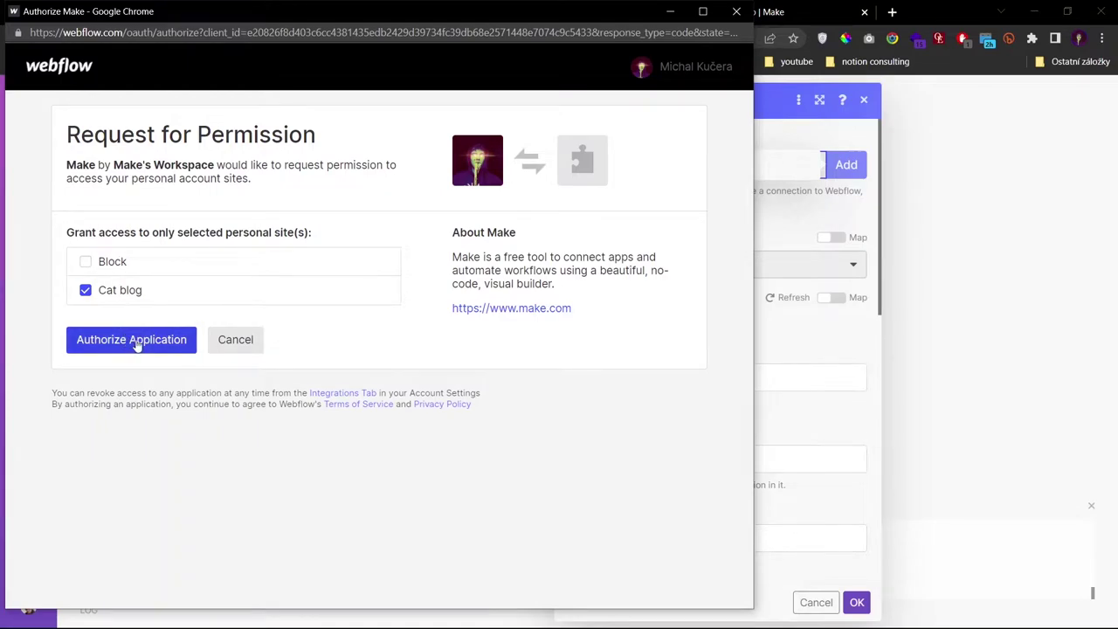
click(137, 341)
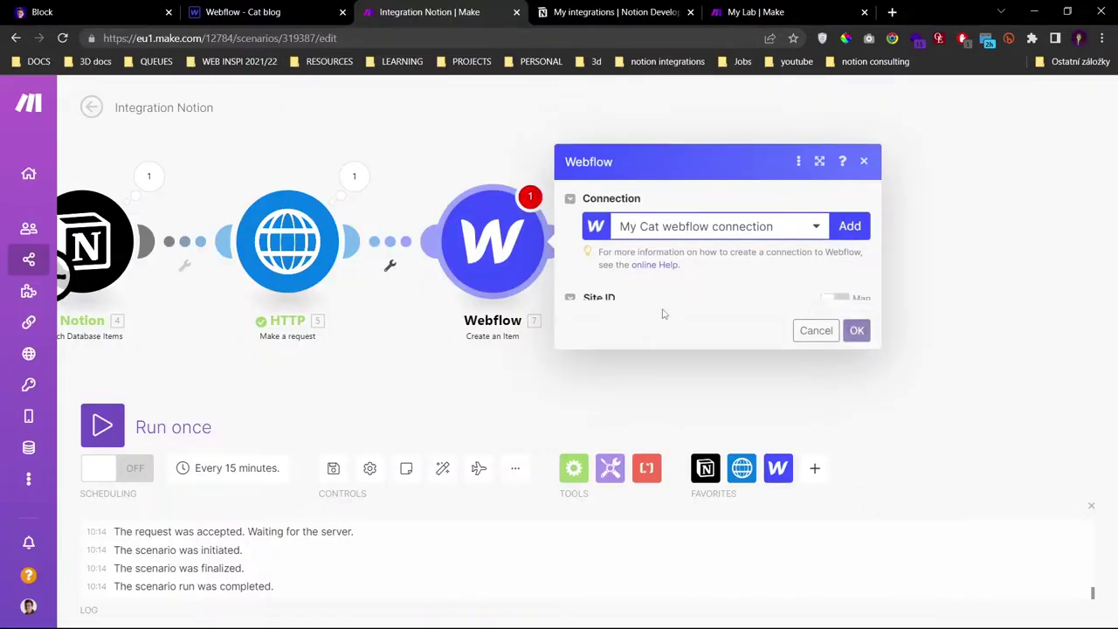
- Set the Webflow module's site to Cat blog and its collection to Posts
click(625, 278)
click(625, 291)
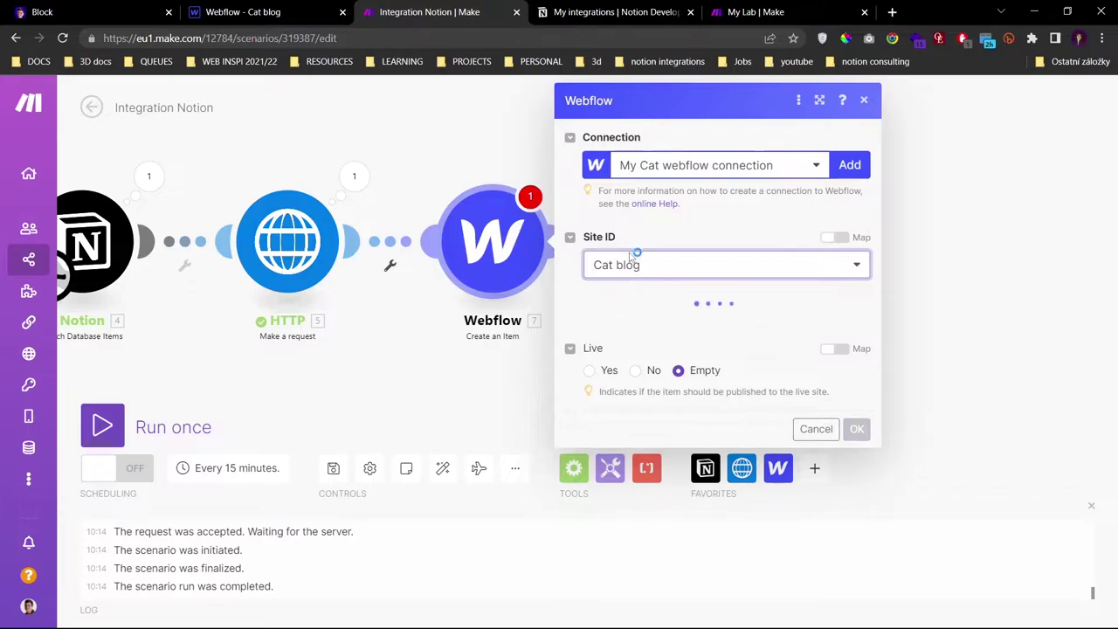
click(612, 326)
click(616, 348)
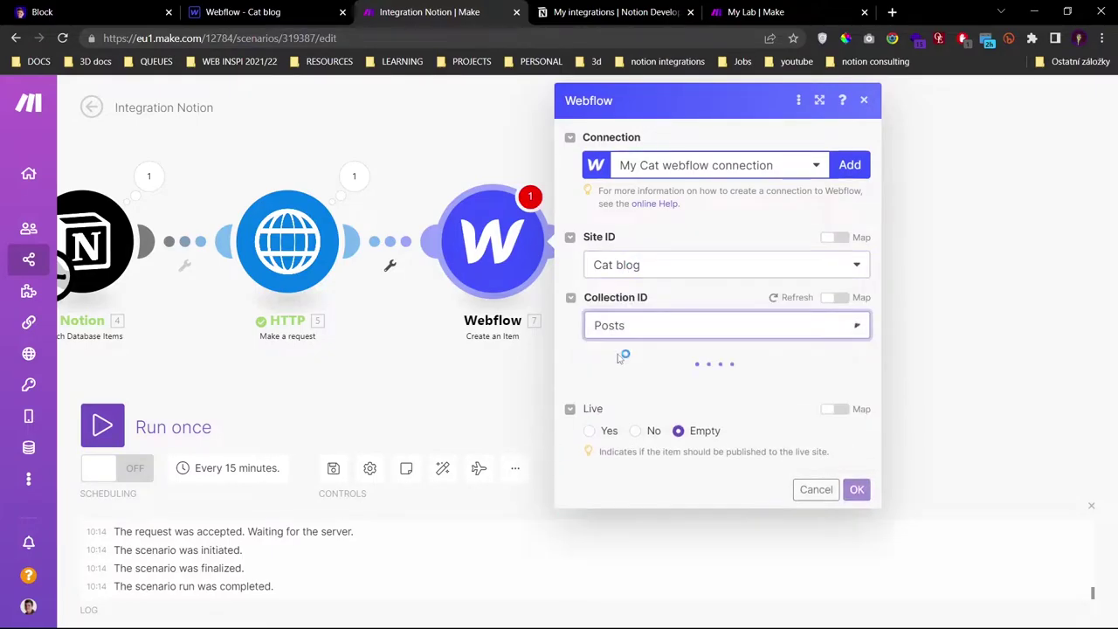
- Map the Webflow item's Thumbnail URL to the external cover URL from Notion
scroll(670, 358, down, 2)
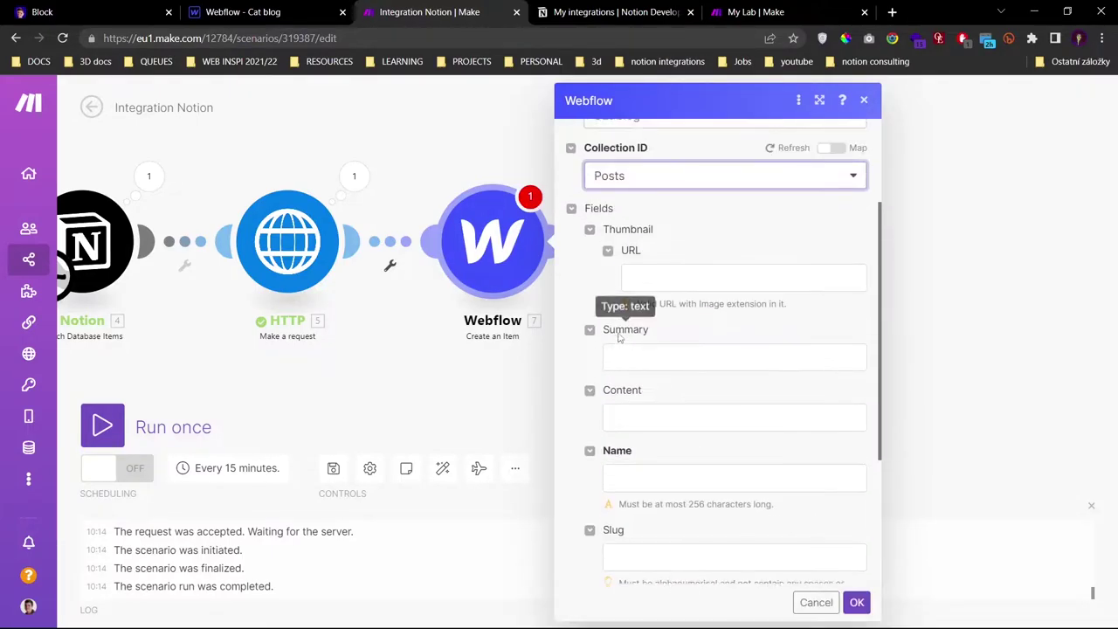
click(649, 277)
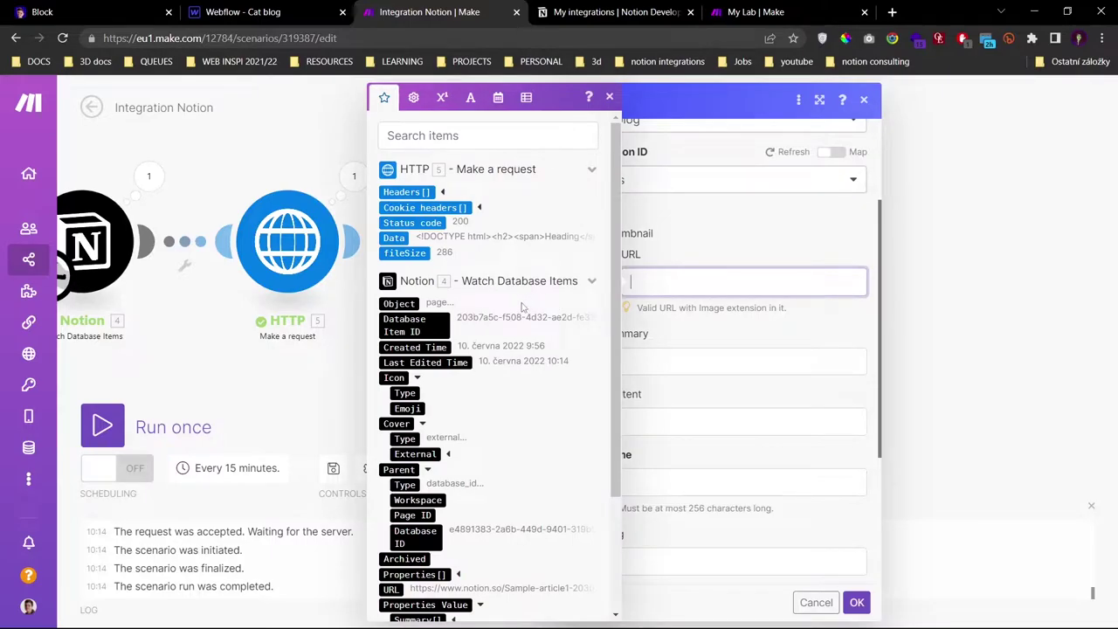
scroll(520, 332, down, 3)
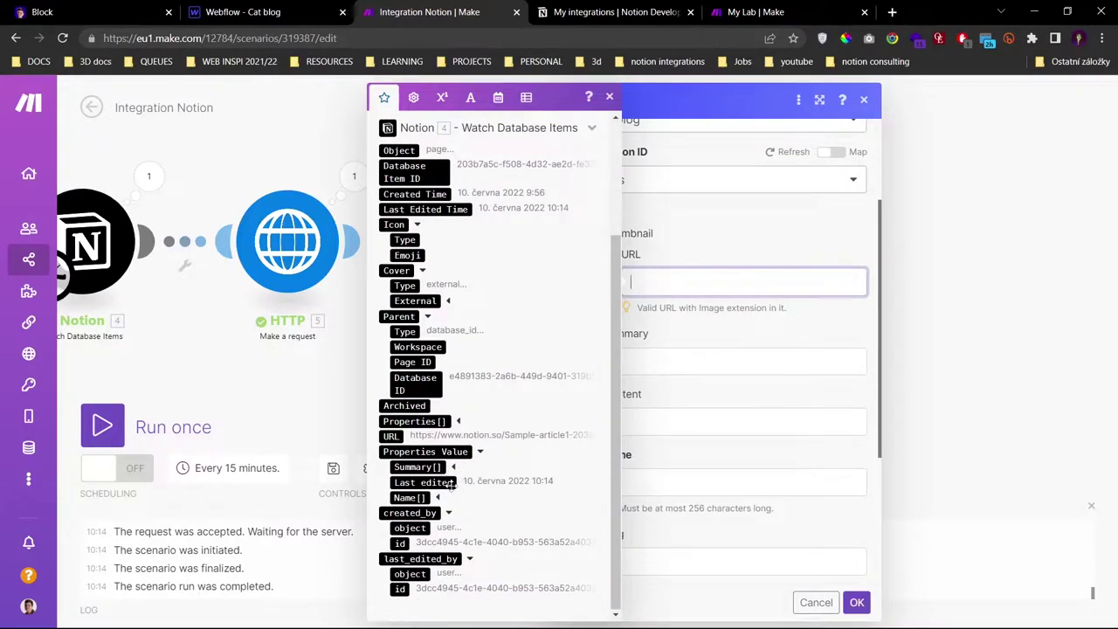
click(449, 302)
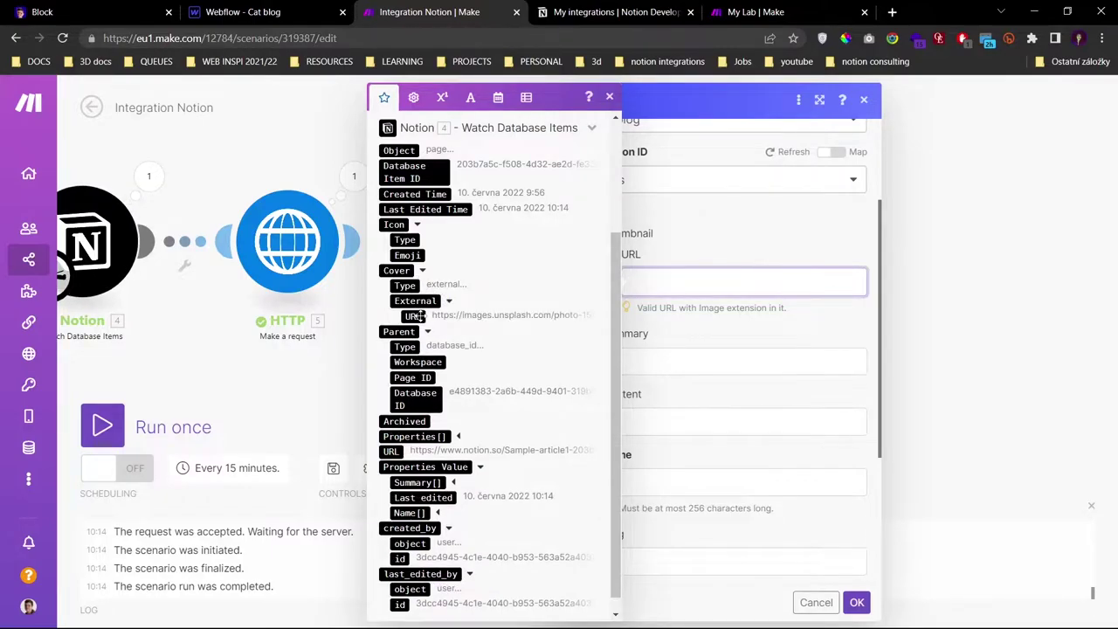
click(413, 316)
- Map the item's Summary to the plain text of Notion's Summary property and its Content to the HTTP request's Data
click(664, 358)
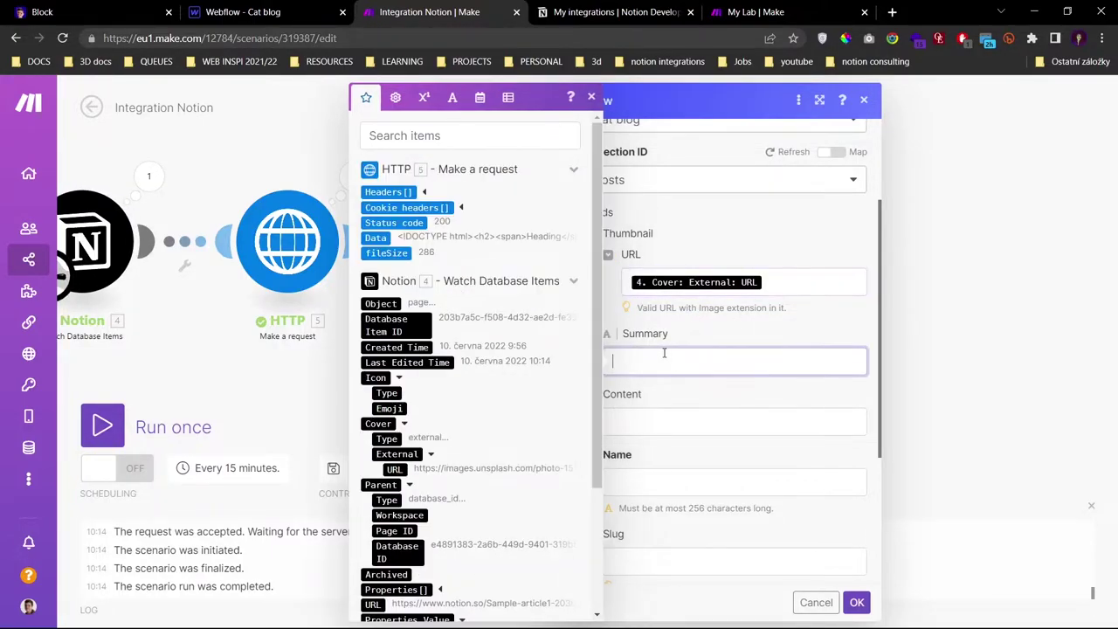
scroll(487, 345, down, 3)
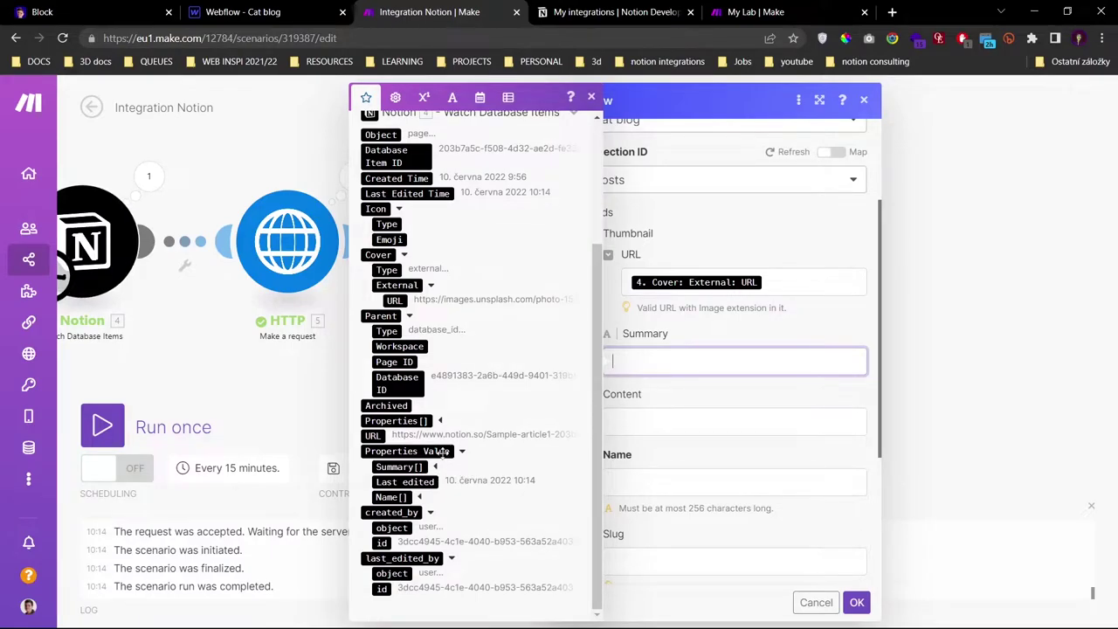
click(435, 468)
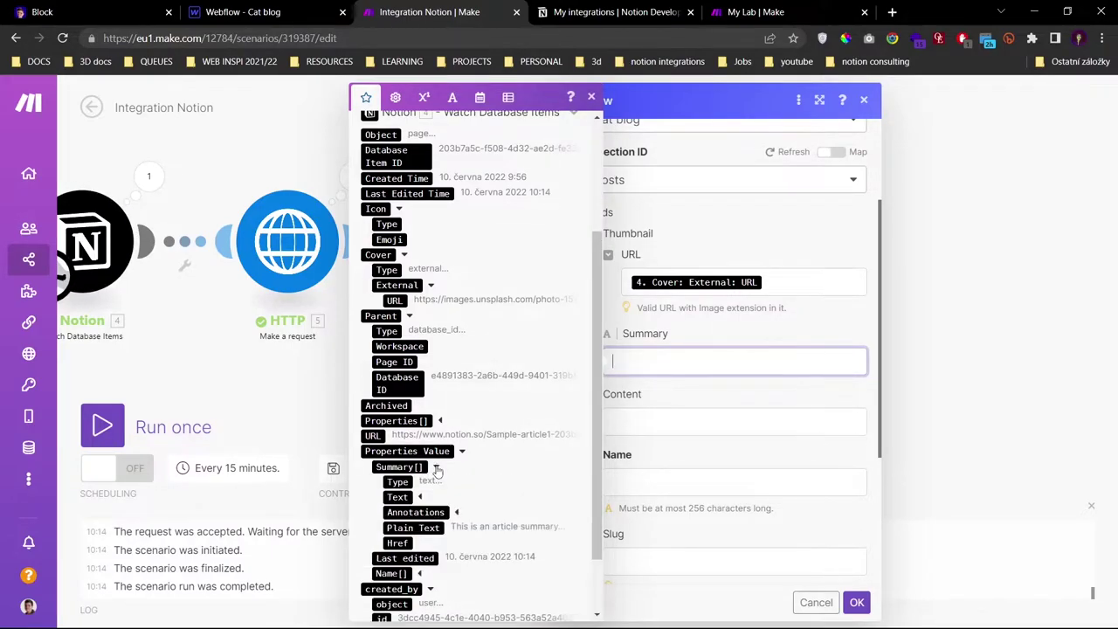
click(428, 527)
click(661, 389)
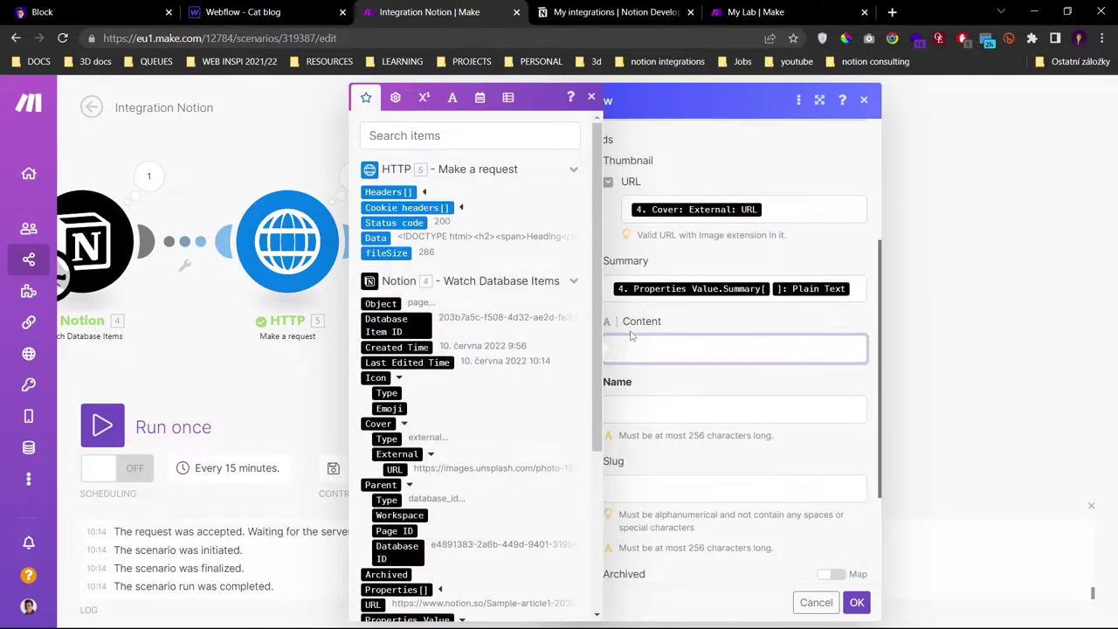
click(376, 238)
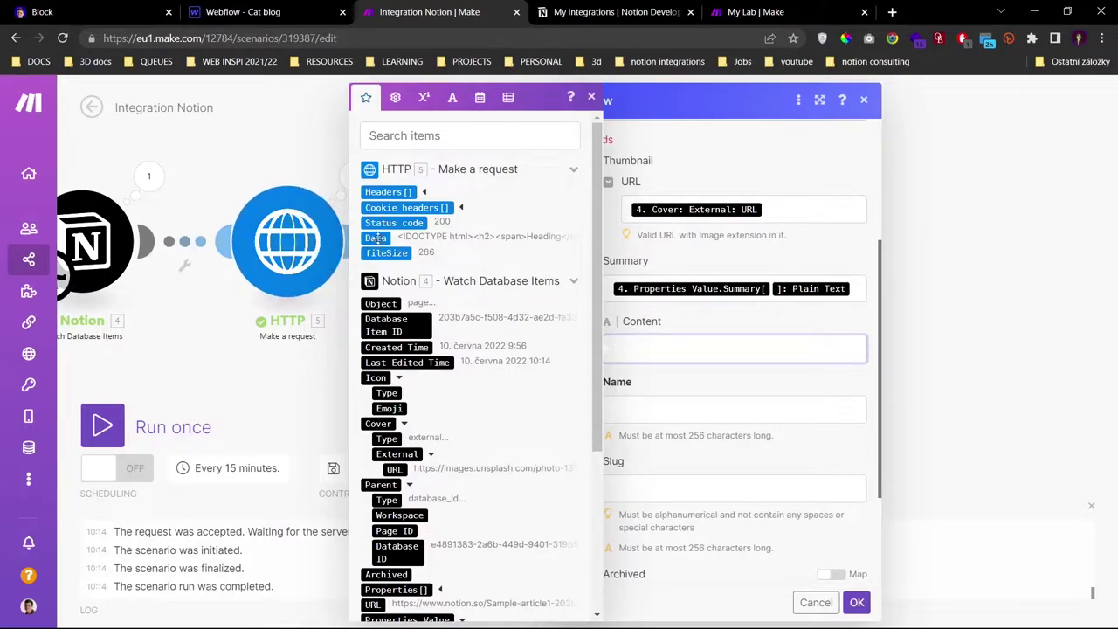
- Map the item's Name to the plain text of Notion's Name property and save the Webflow module settings
click(657, 413)
scroll(454, 437, down, 3)
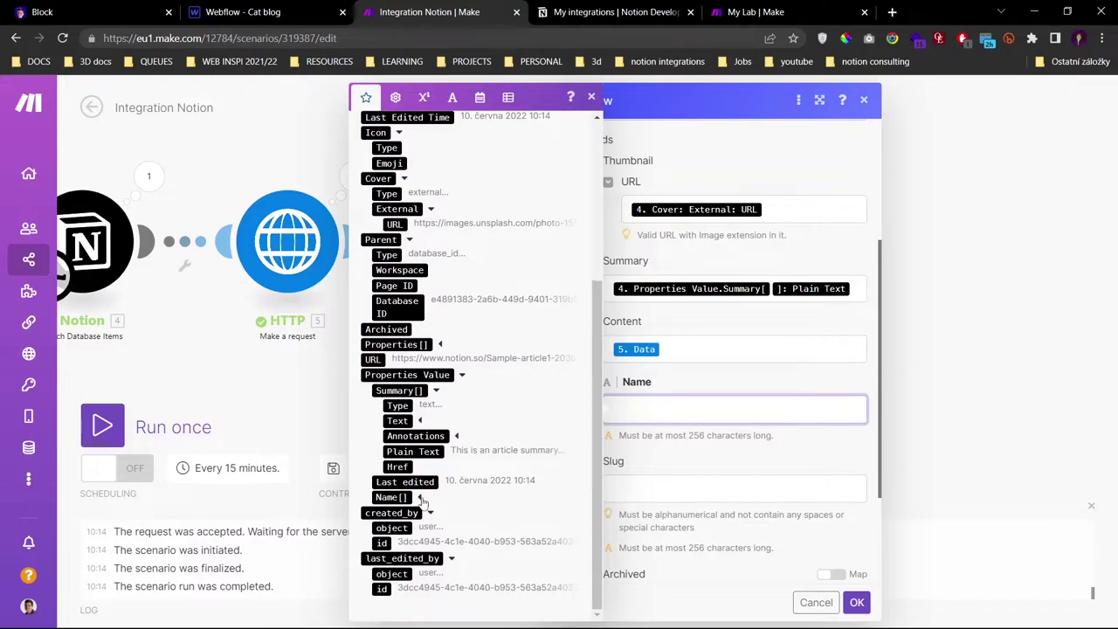
click(420, 498)
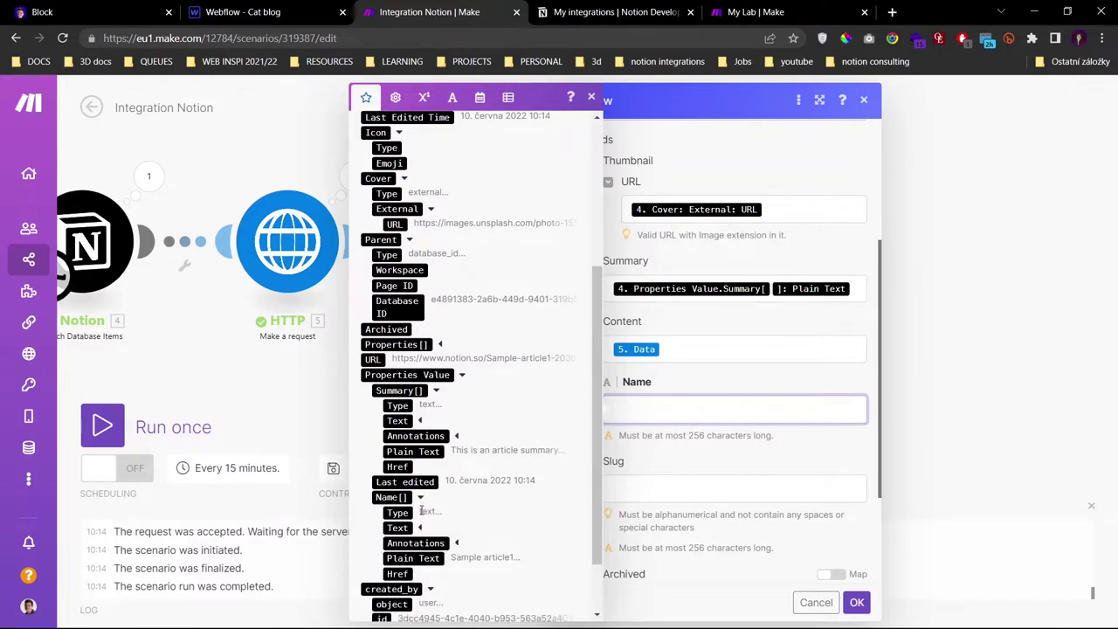
click(412, 558)
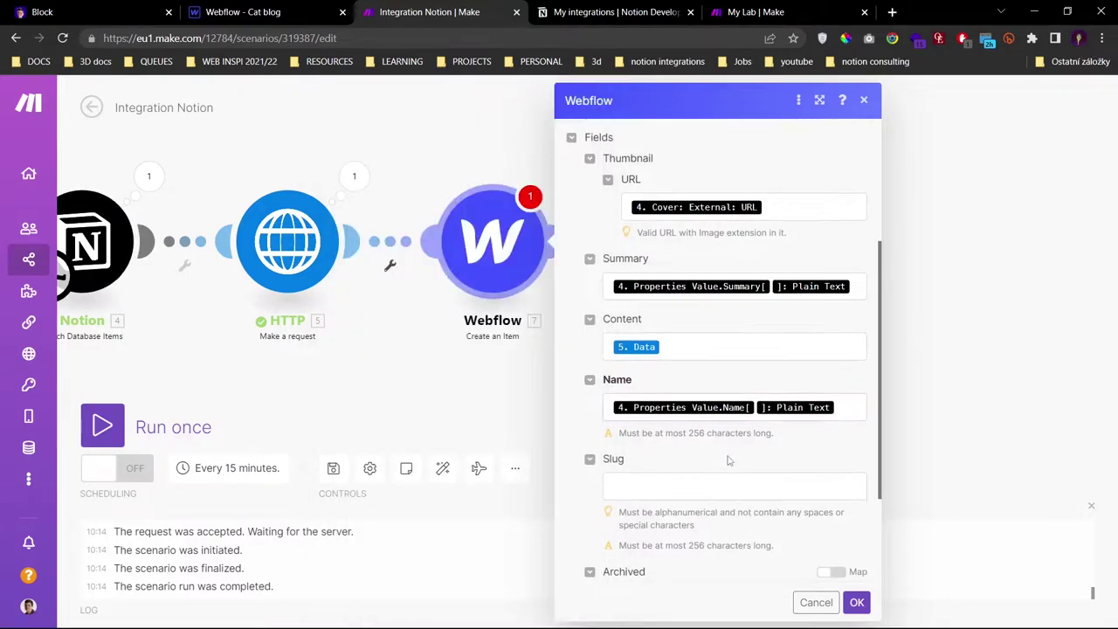
scroll(848, 594, up, 3)
click(854, 603)
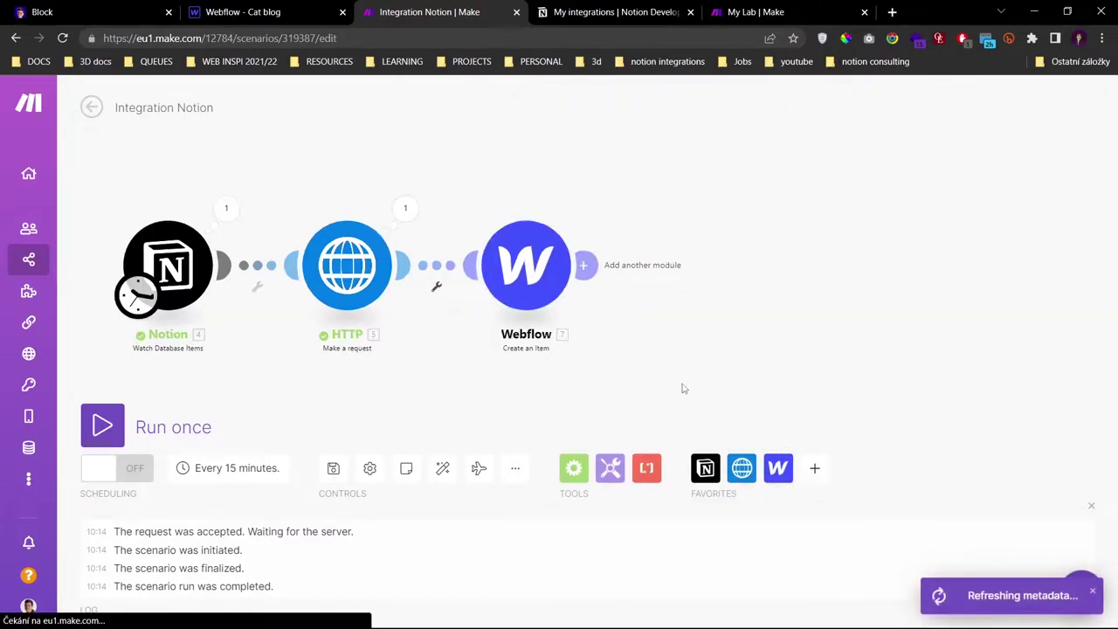
- Switch to Notion, delete the trailing 1 from the sample article's title, and return to the Make scenario
key(alt+Tab)
key(BackSpace)
key(alt+Tab)
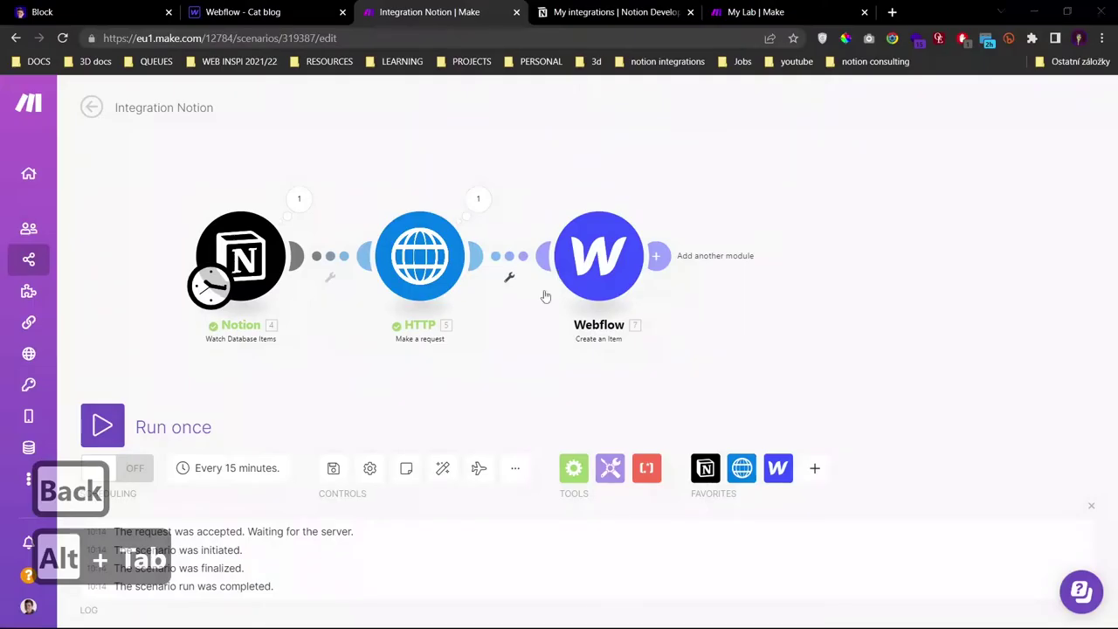
- Run the scenario once and inspect the Webflow module's output bundle
click(103, 426)
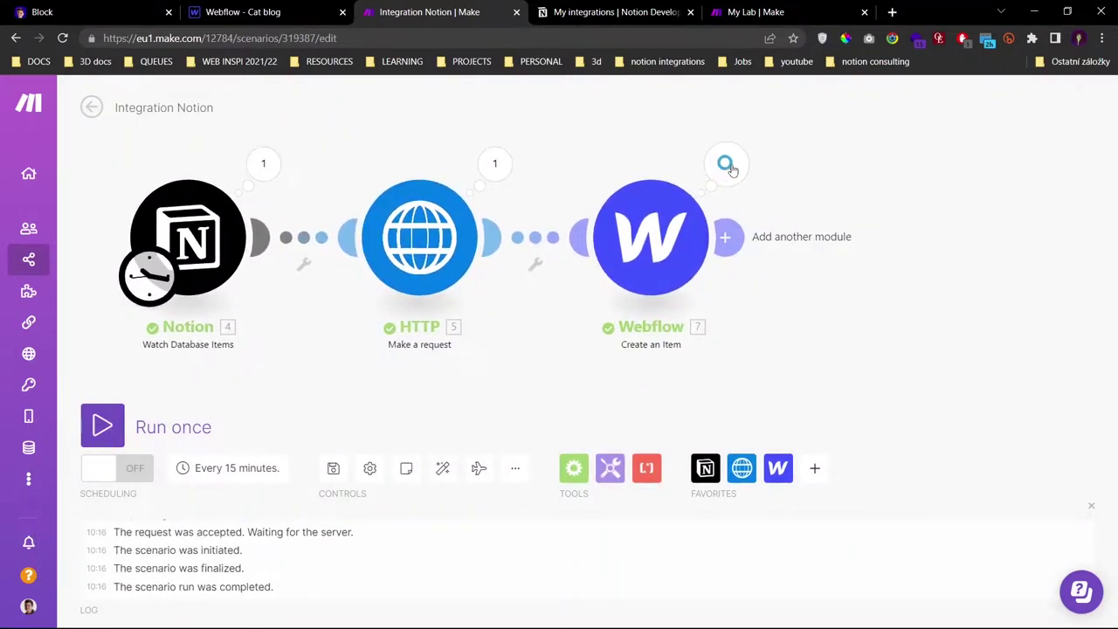
click(725, 164)
scroll(855, 314, down, 2)
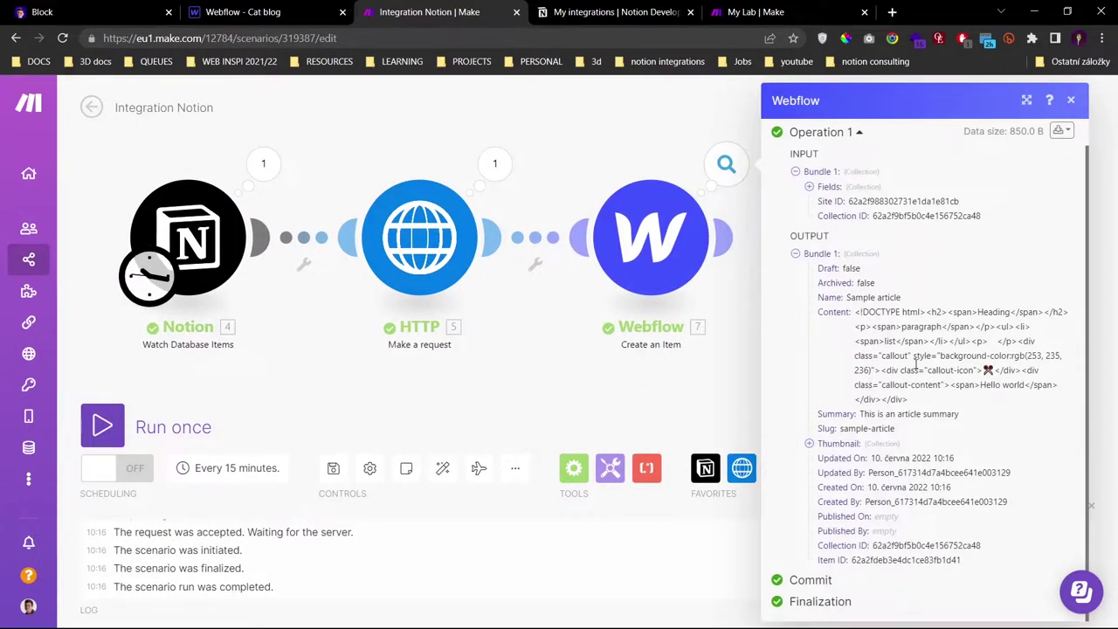
- Open the Home page of the Cat blog project in Webflow and reload the Designer to check the posts list
click(254, 11)
click(12, 201)
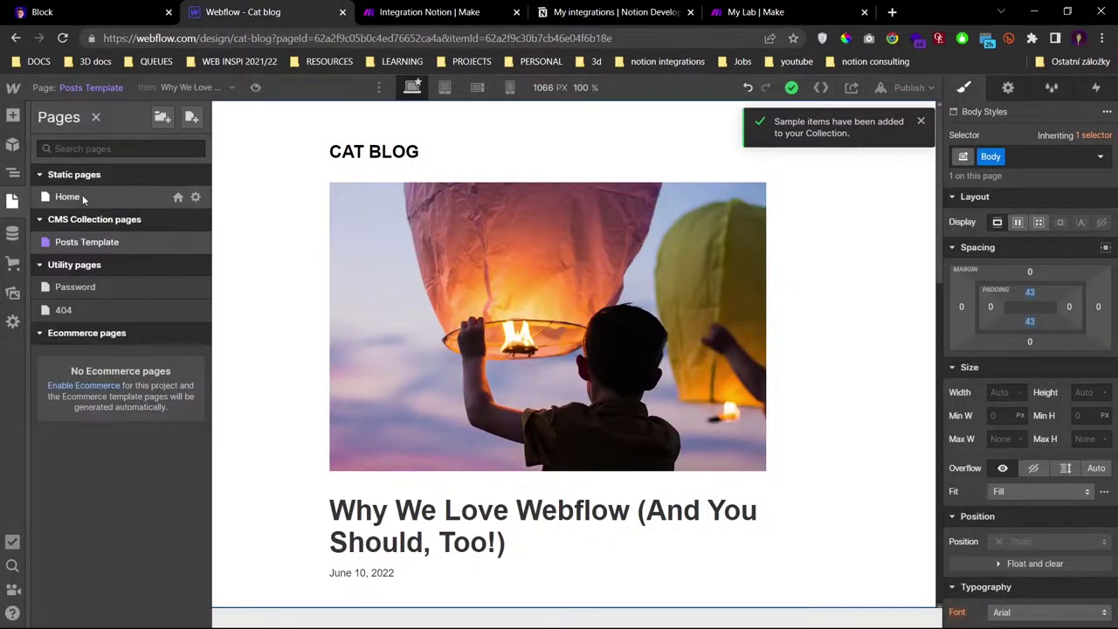
click(82, 195)
scroll(411, 251, down, 2)
scroll(577, 365, up, 2)
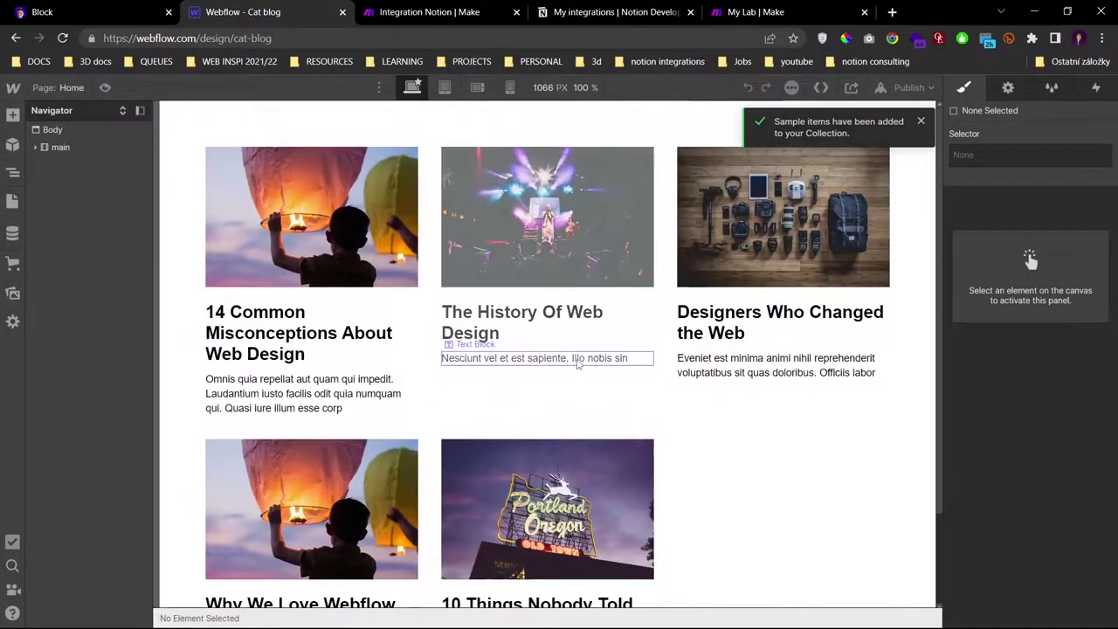
key(F5)
key(Escape)
key(F5)
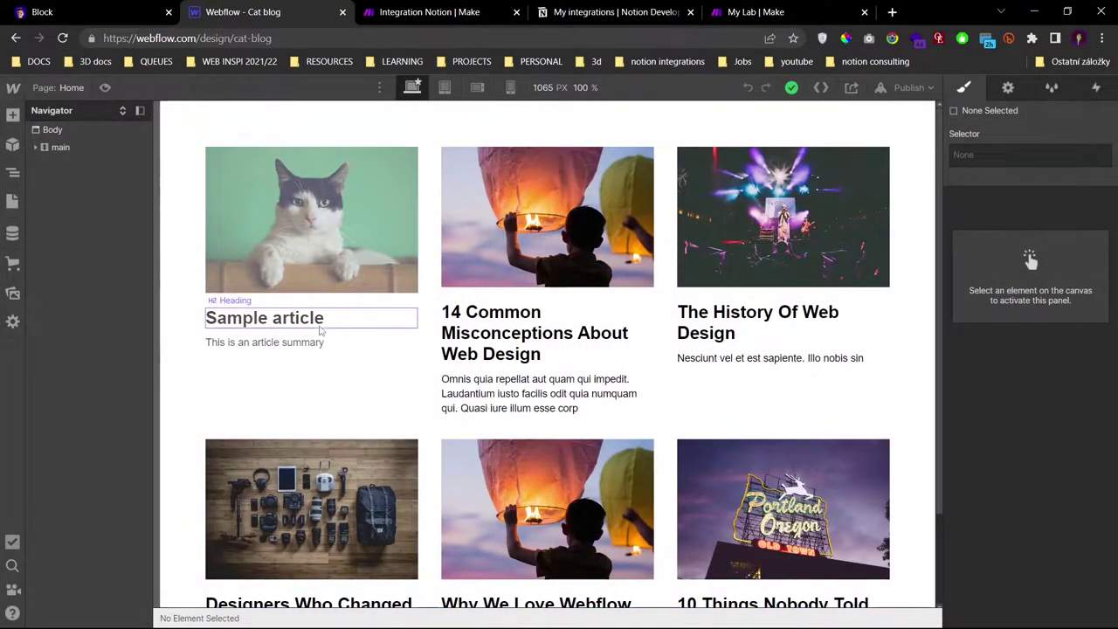
- Preview the Home page, open the Sample article post from it, and examine the post's image, title and rich text content
key(ctrl+shift+p)
click(301, 254)
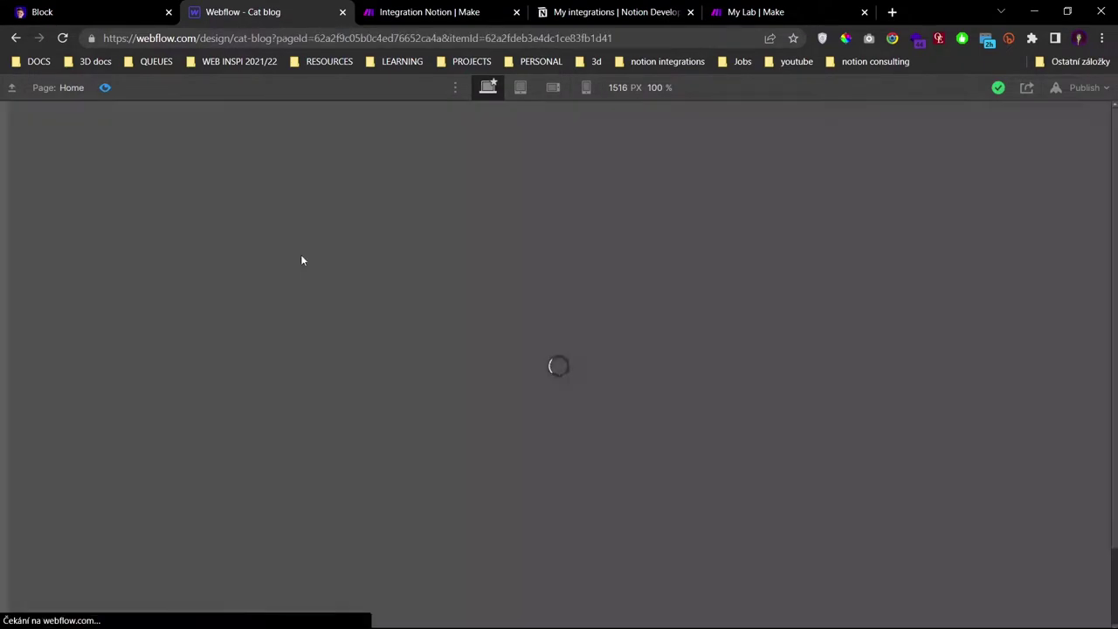
click(362, 470)
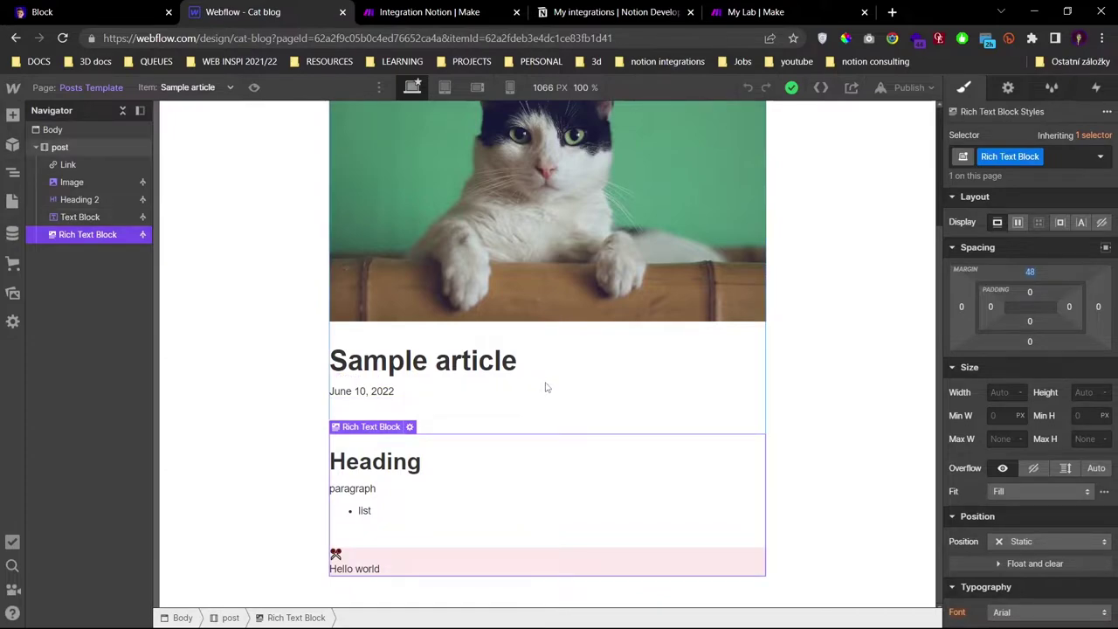
click(725, 381)
scroll(731, 382, up, 2)
scroll(713, 282, down, 2)
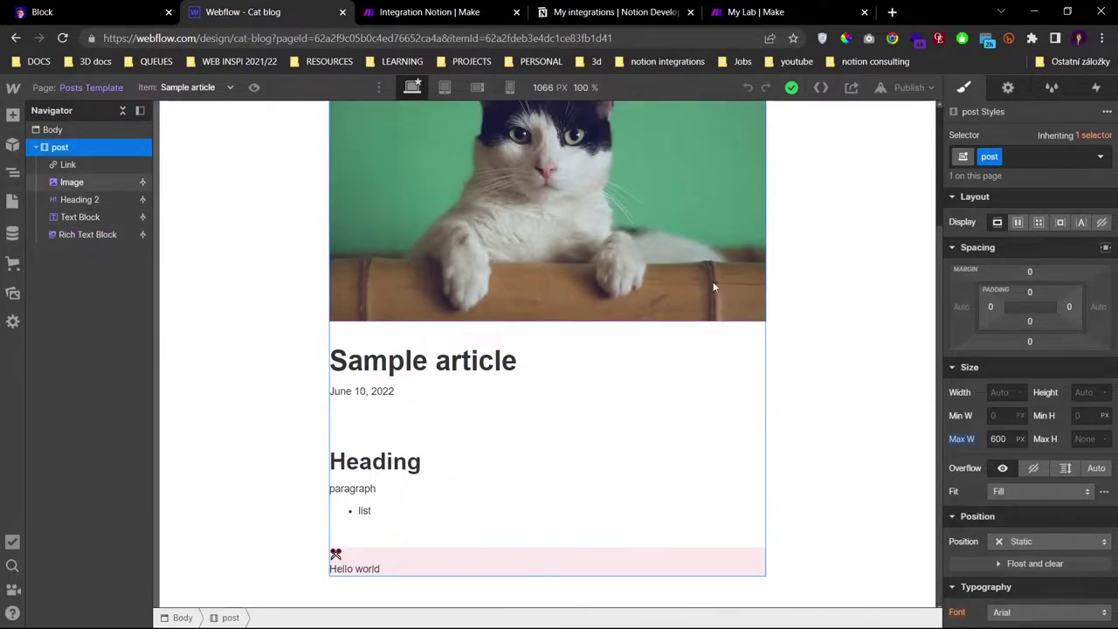
key(alt+Tab)
key(Tab)
key(Tab)
key(Tab)
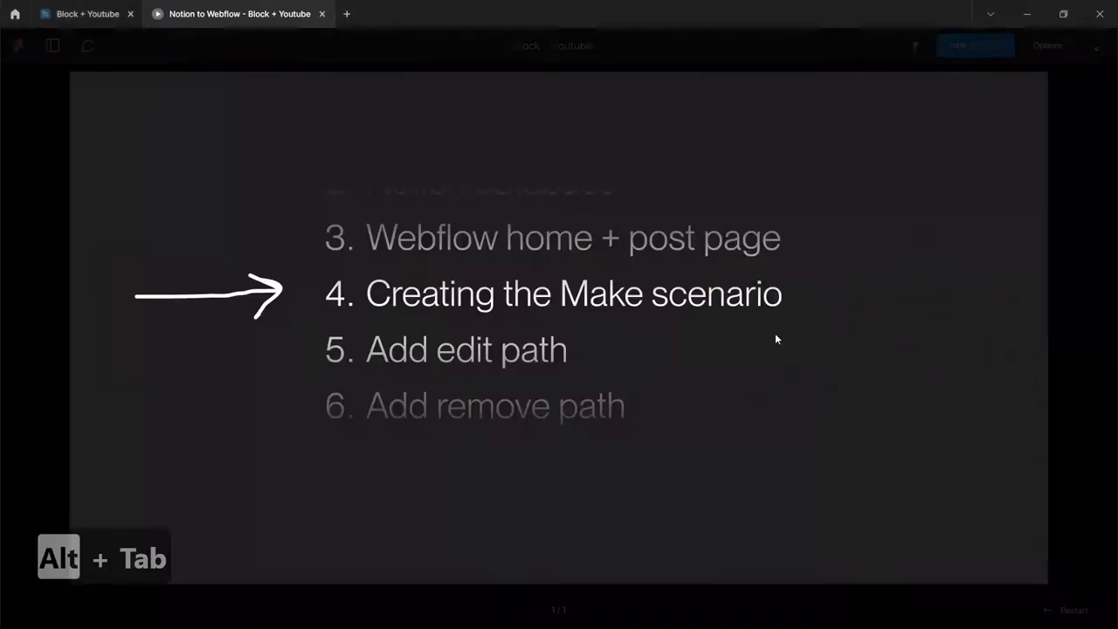
key(Right)
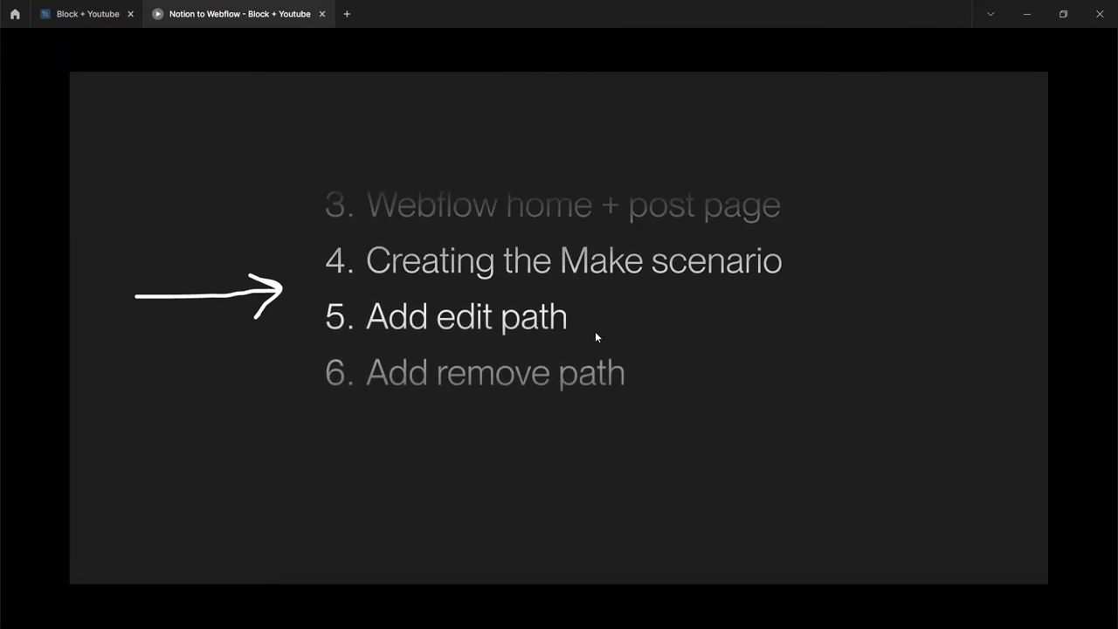
key(Right)
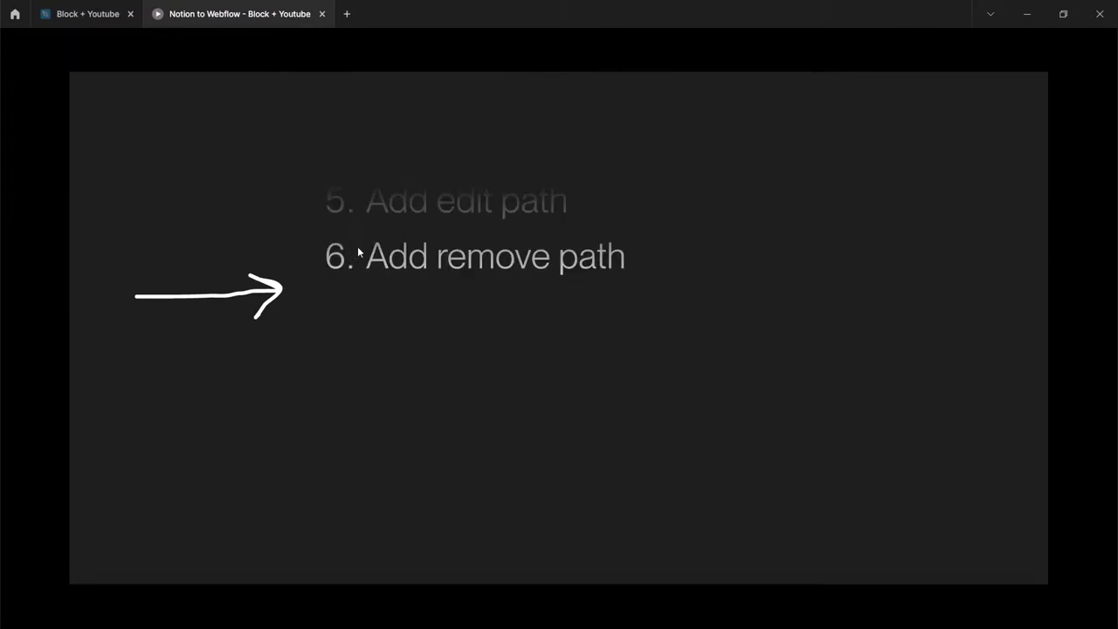
key(Left)
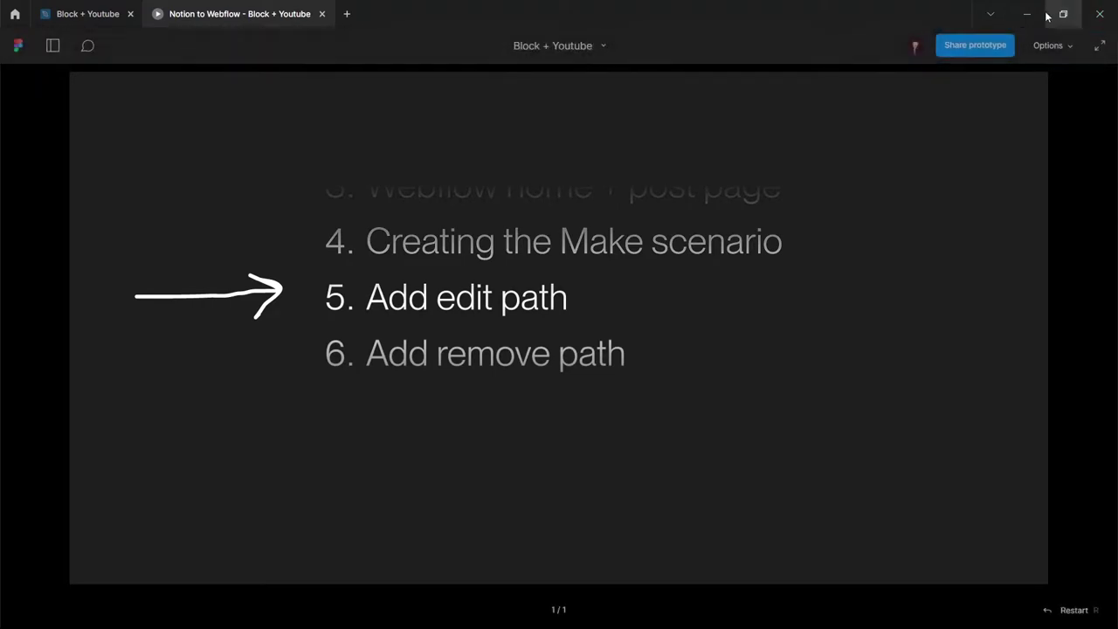
- Switch to Notion and rename the sample article page to "Why cats poop"
key(alt+Tab)
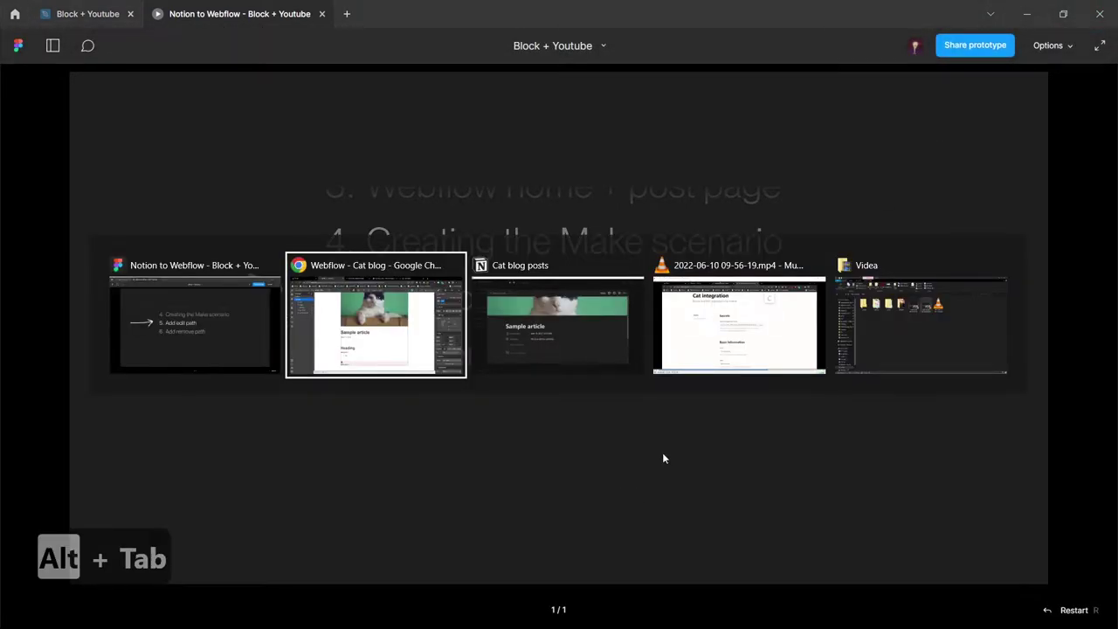
key(alt+Tab)
key(ctrl+a)
text(Why )
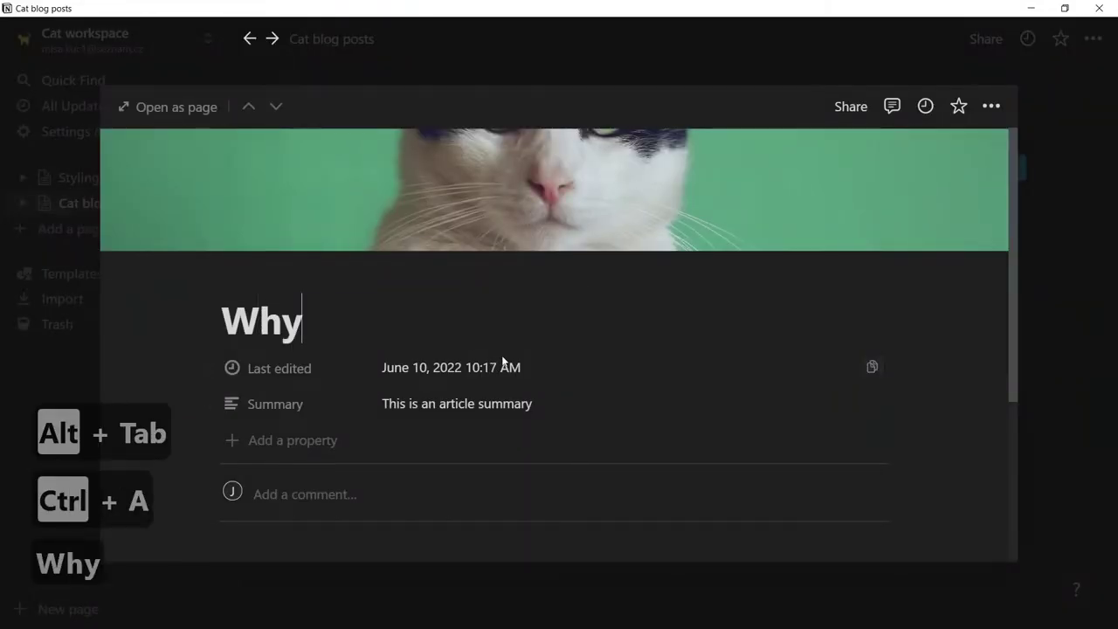
text(cay)
key(BackSpace)
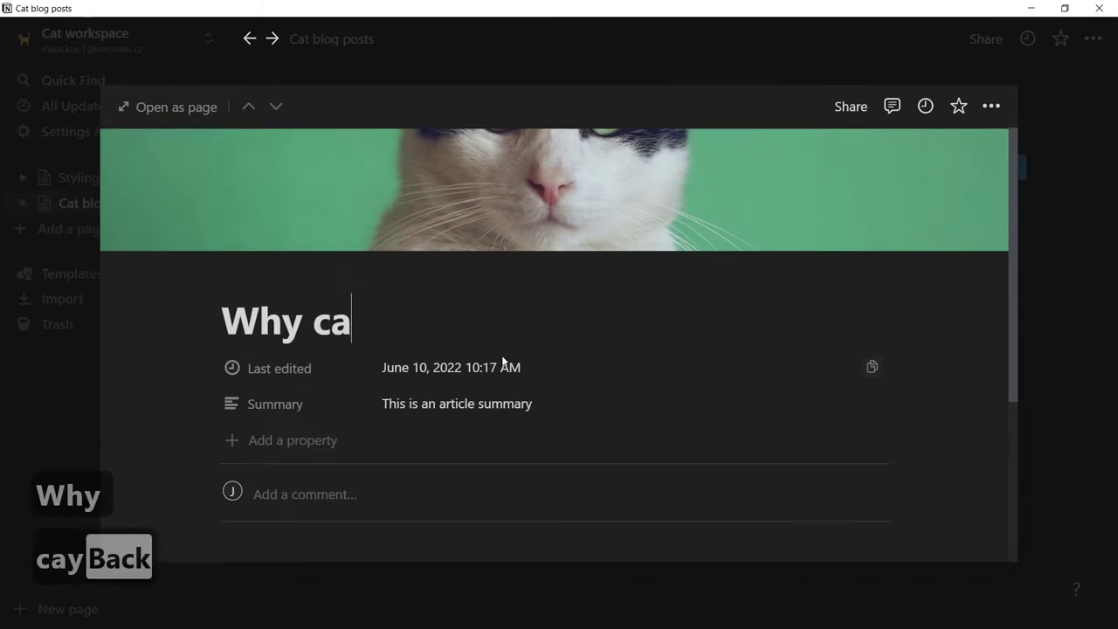
text(ts poop)
- Replace the heading text in the page body with "Eating → Pooping"
scroll(502, 361, down, 2)
key(shift+Home)
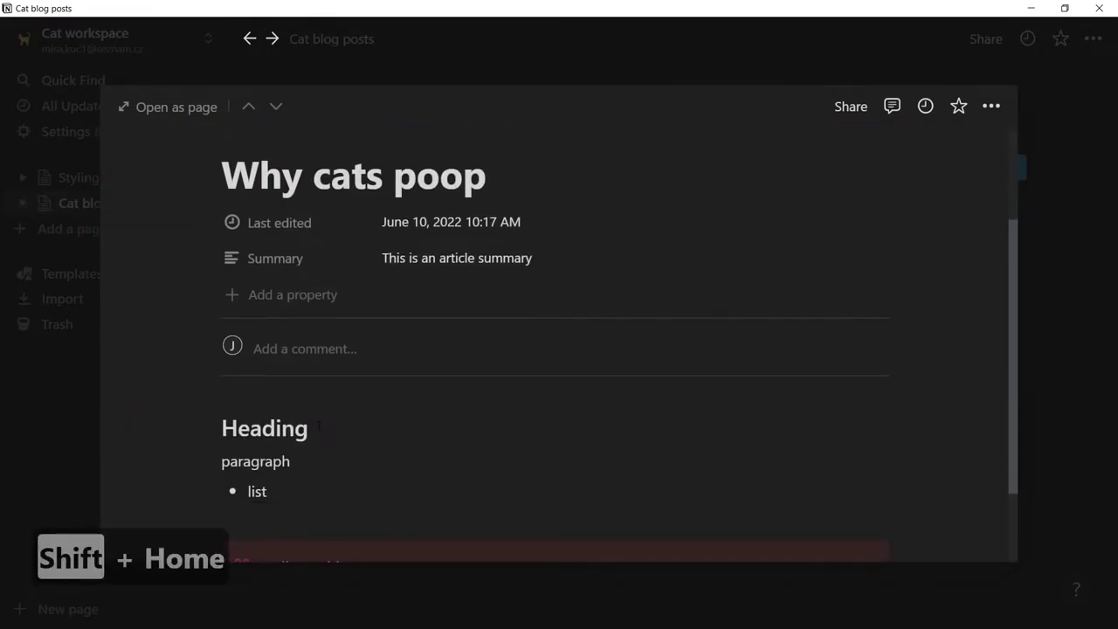
click(314, 428)
key(Home)
key(Home)
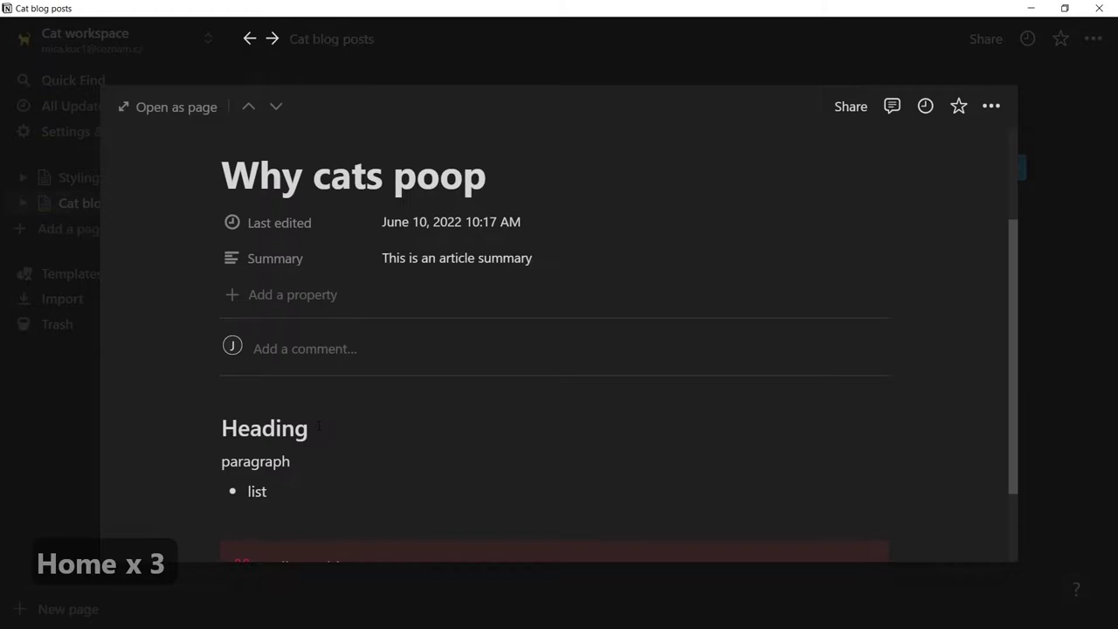
key(shift+Home)
key(BackSpace)
key(BackSpace)
key(BackSpace)
key(BackSpace)
key(BackSpace)
key(BackSpace)
key(BackSpace)
text(Eating -)
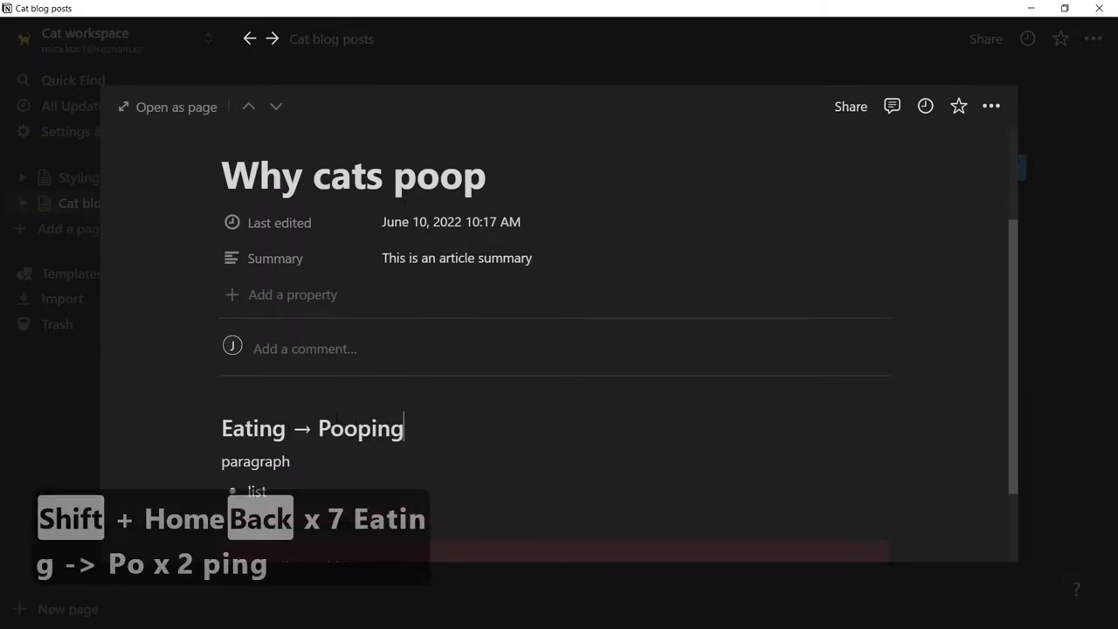
- Delete the paragraph, list item, empty line and Hello world callout below the heading
scroll(559, 349, down, 3)
drag(150, 339, 452, 443)
key(Delete)
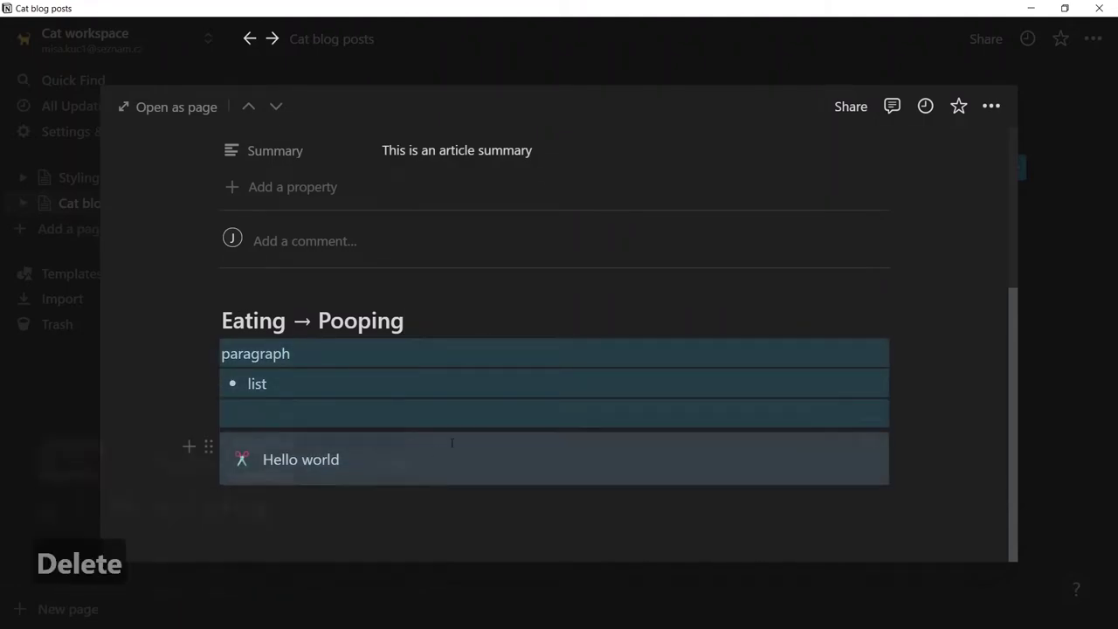
- Set the page's Summary to "This is an important topic" and switch back to the browser window with Webflow
scroll(485, 433, up, 3)
click(527, 356)
key(ctrl+a)
text(This is an important topic)
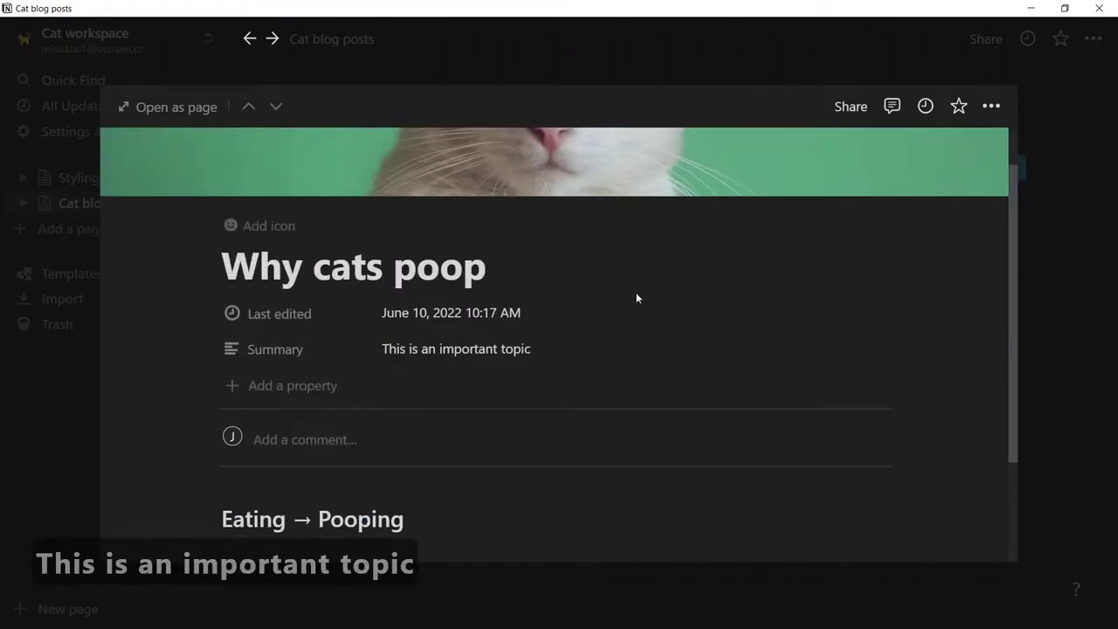
key(alt+Tab)
click(622, 345)
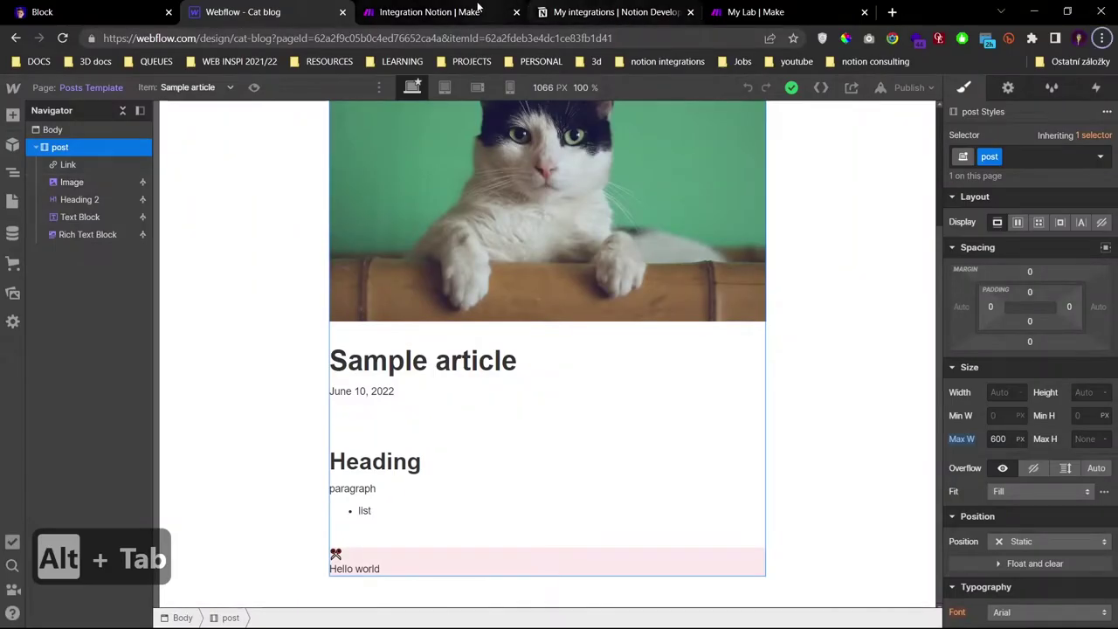
- Switch to the Make scenario Integration Notion and run it once
click(428, 11)
click(398, 104)
click(169, 415)
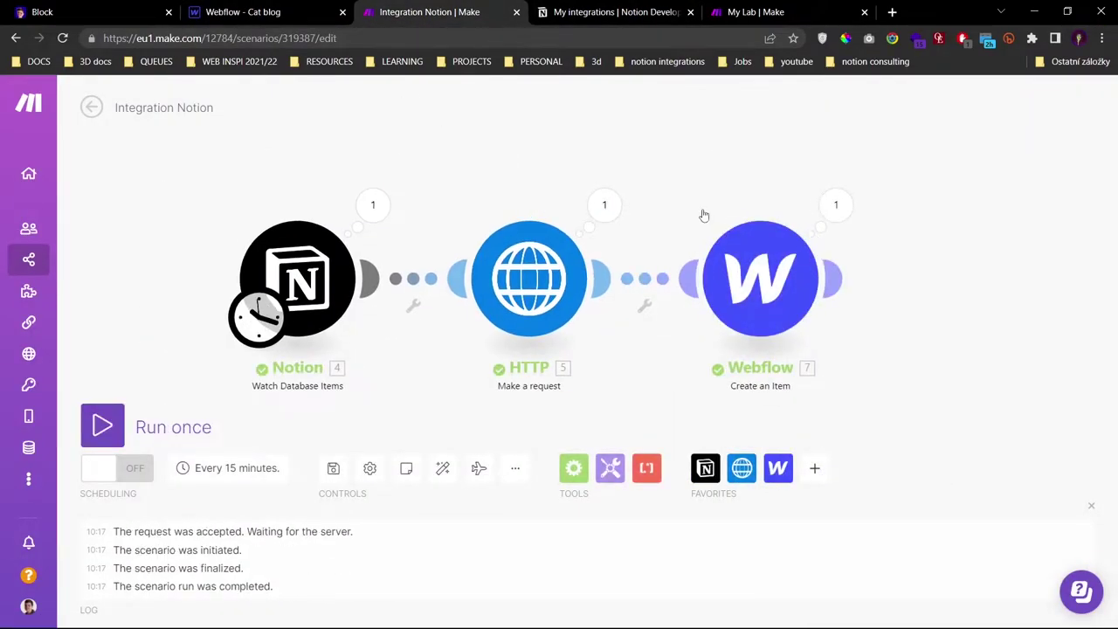
- Switch to the Webflow designer, open the Home page and reload it to check the post list
click(243, 11)
key(p)
click(70, 197)
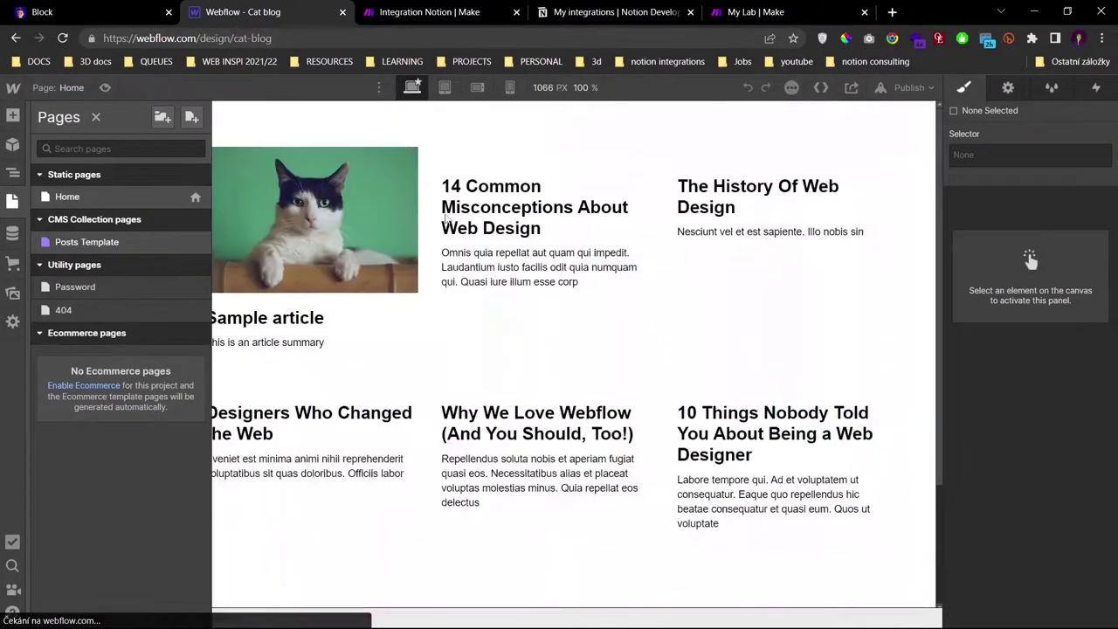
key(F5)
key(Return)
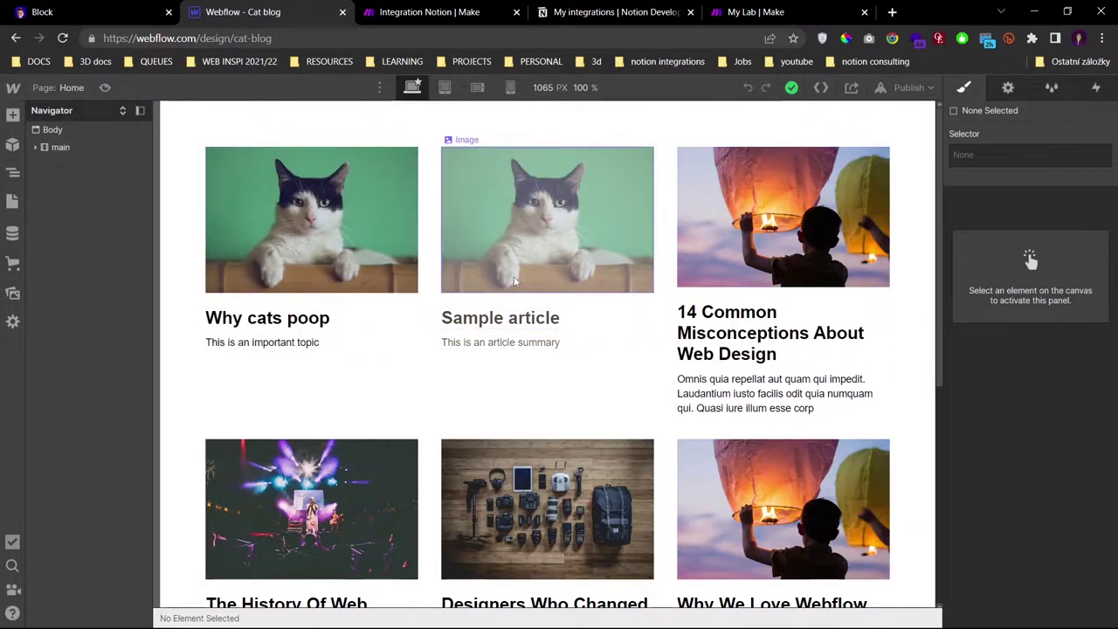
- Publish the Webflow site to the cat-blog.webflow.io domain
click(909, 87)
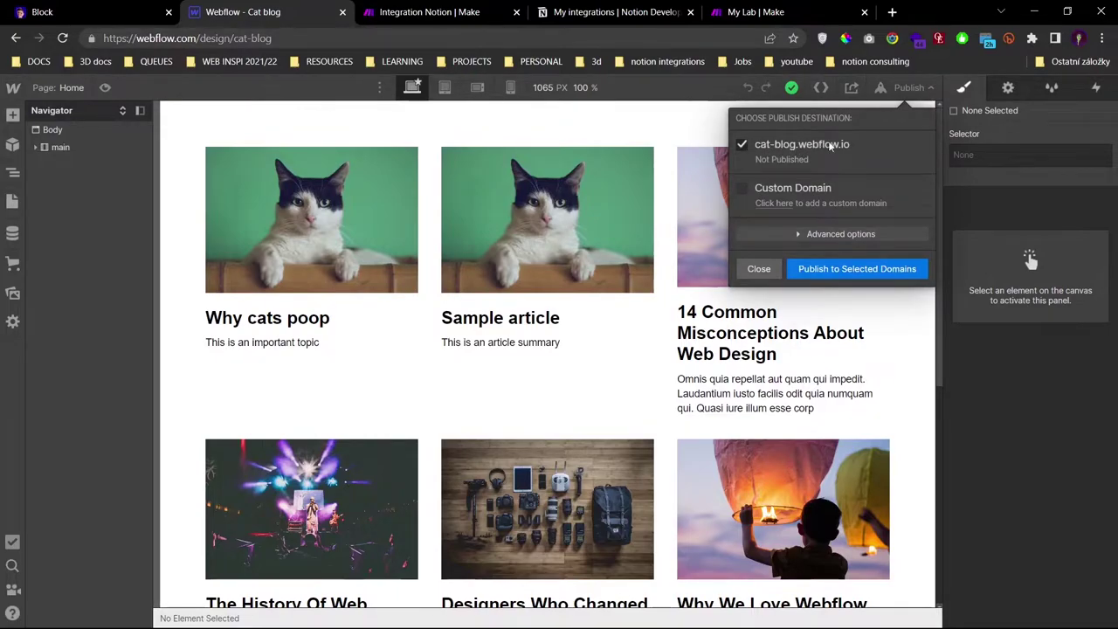
click(837, 271)
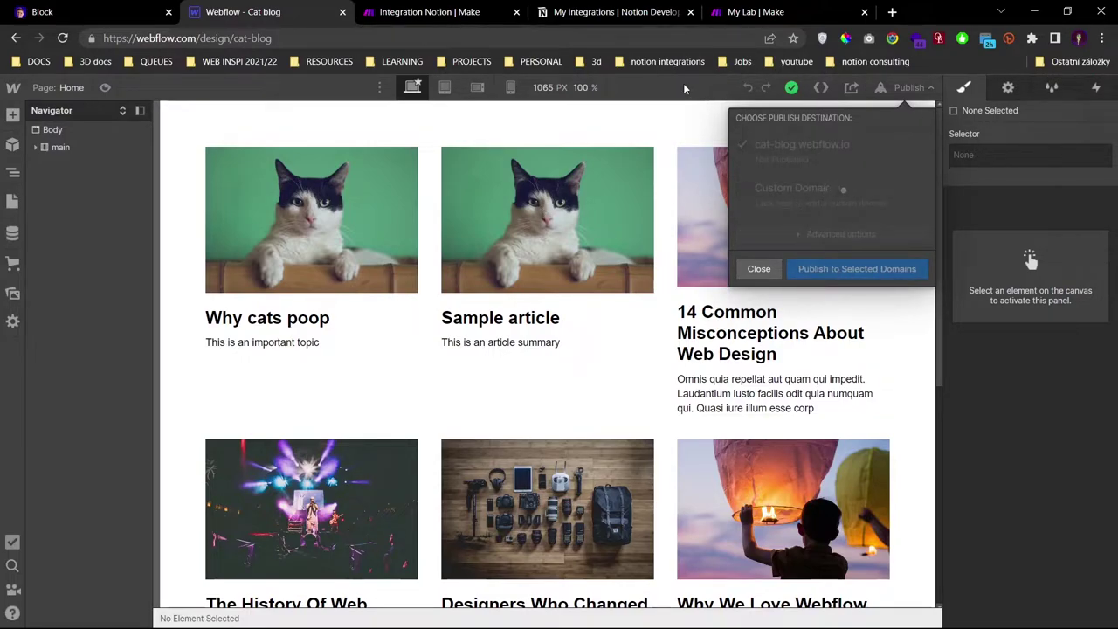
- In the Make scenario, add a Webflow Publish a Site module after the Create an Item module
click(420, 11)
scroll(621, 210, down, 2)
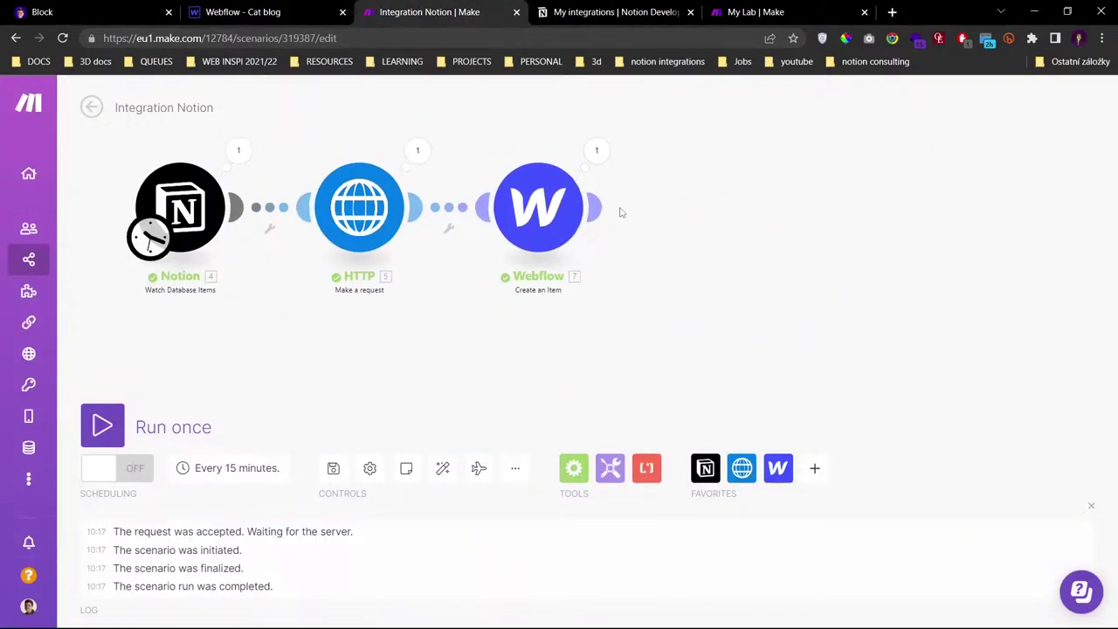
click(717, 215)
click(813, 214)
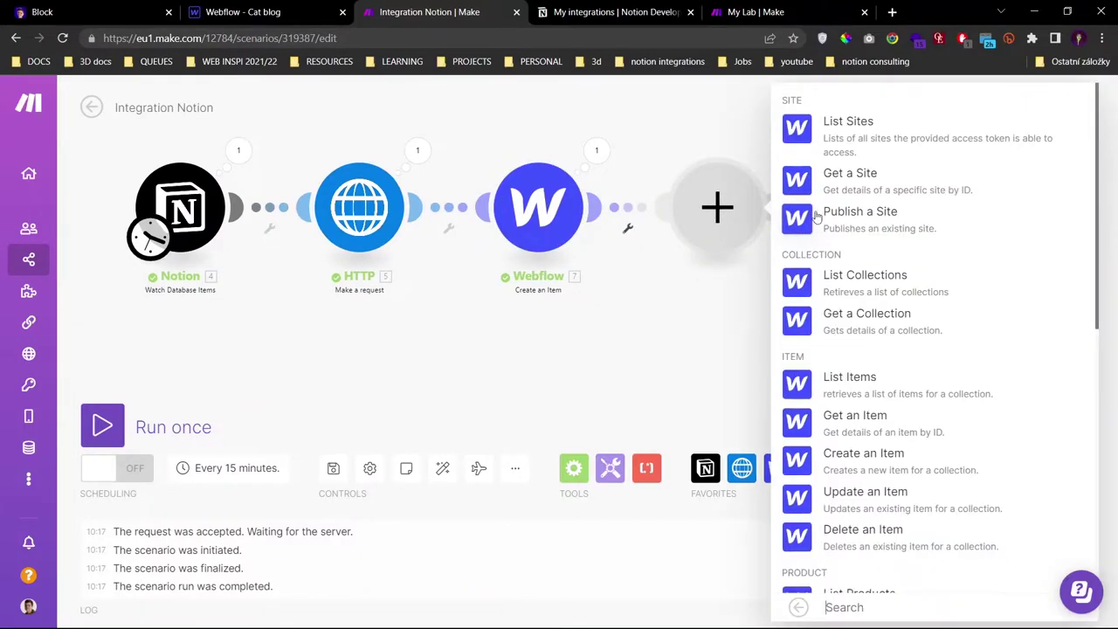
scroll(891, 367, down, 5)
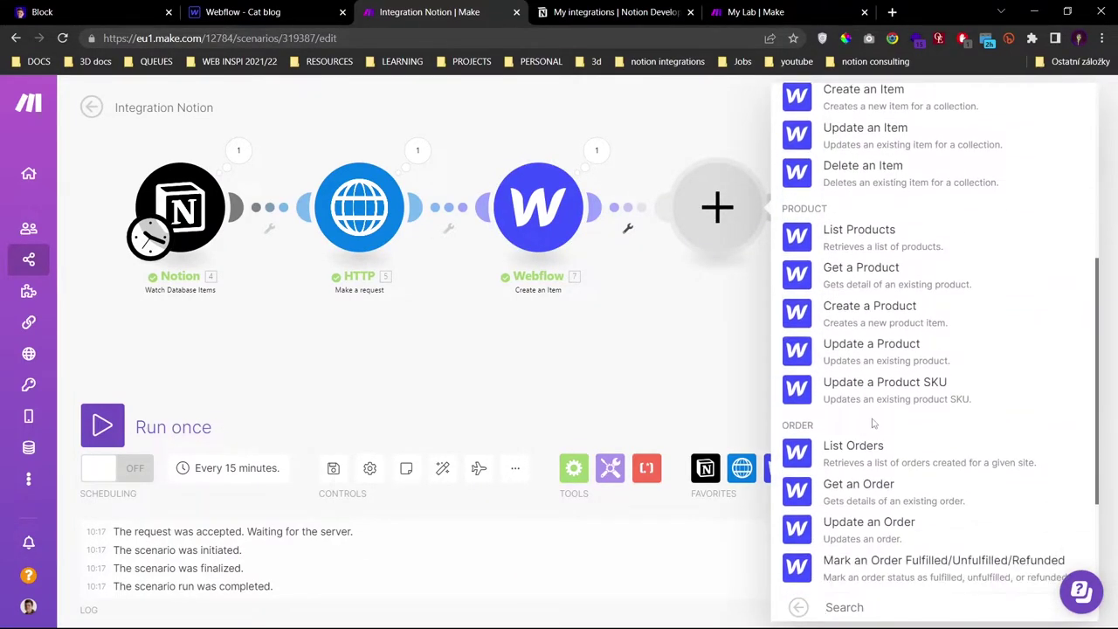
scroll(872, 423, down, 3)
text(publi)
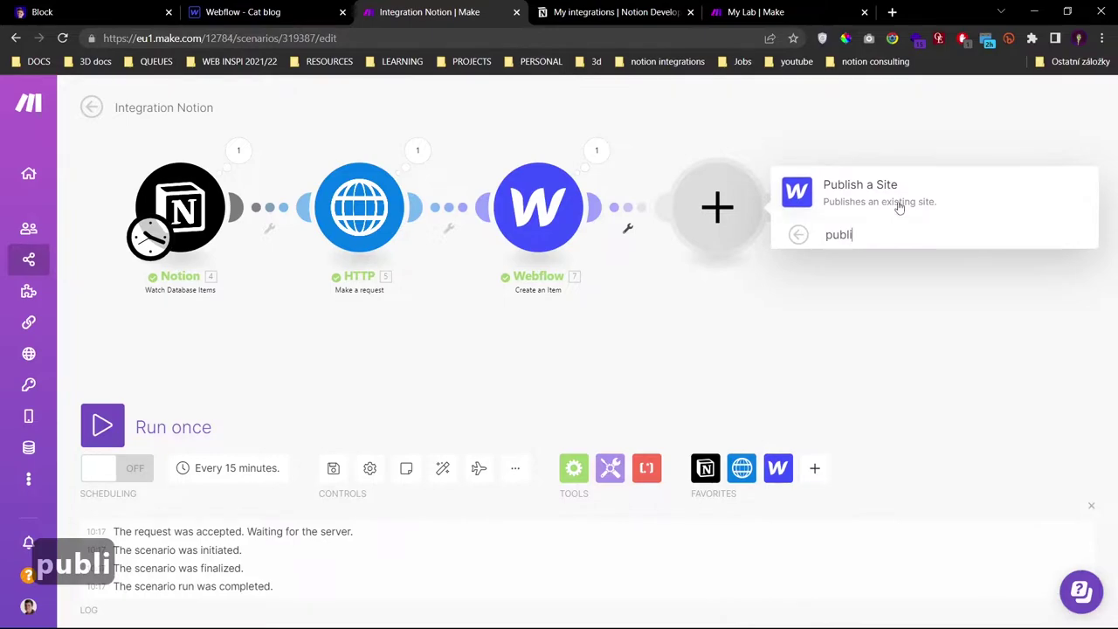
click(900, 207)
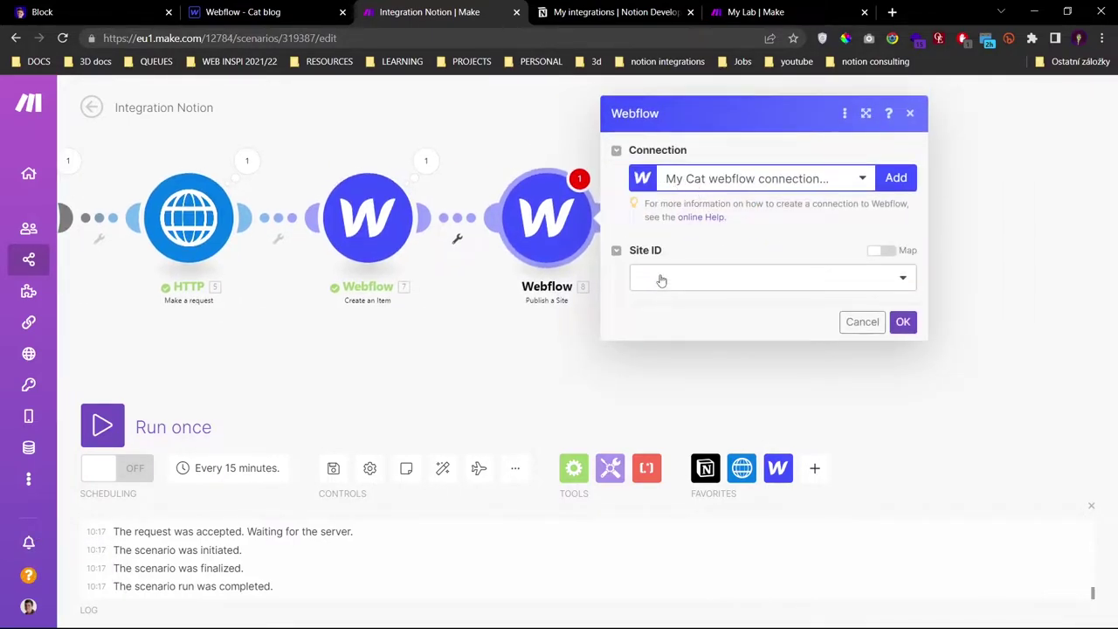
- Configure the Publish a Site module with the Cat blog site and the mapped domain cat-blog.webflow.io
click(662, 280)
click(692, 303)
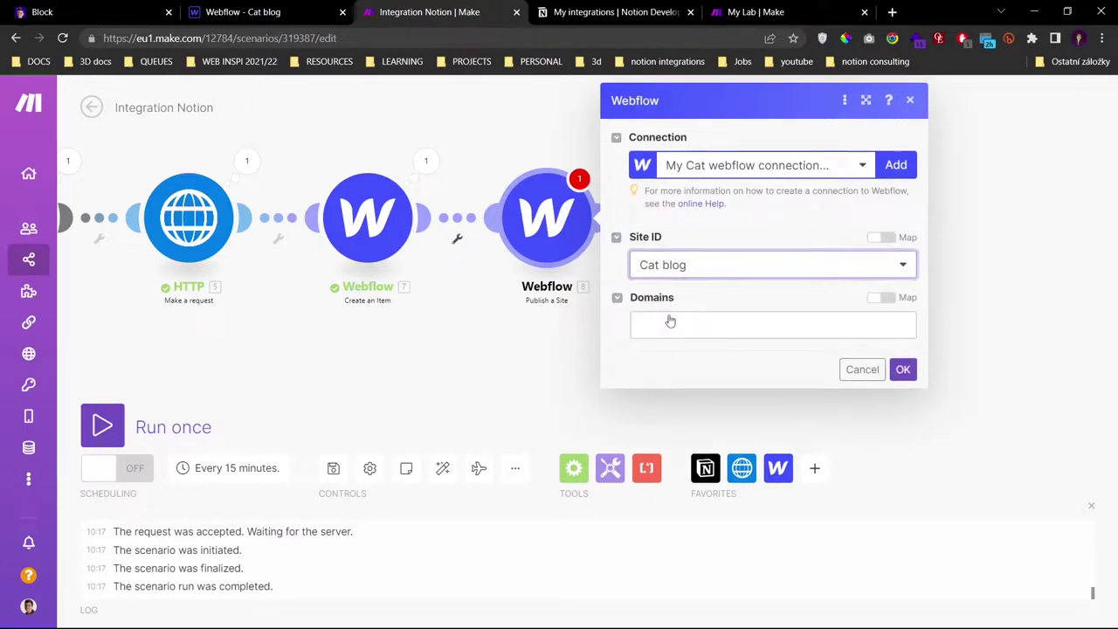
click(684, 328)
click(884, 298)
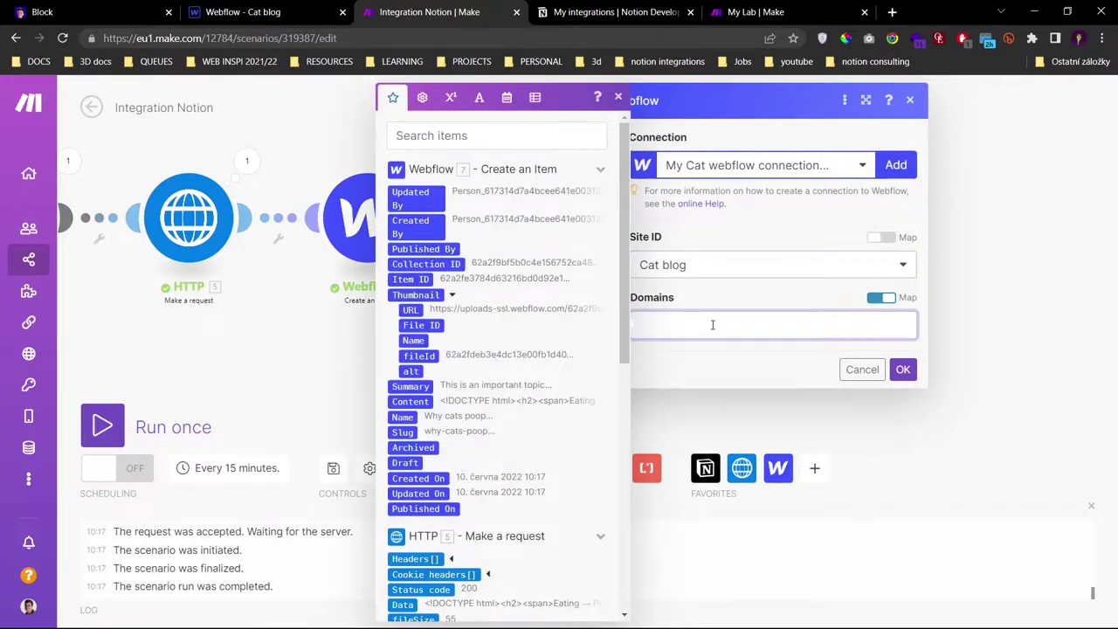
key(ctrl+Page_Up)
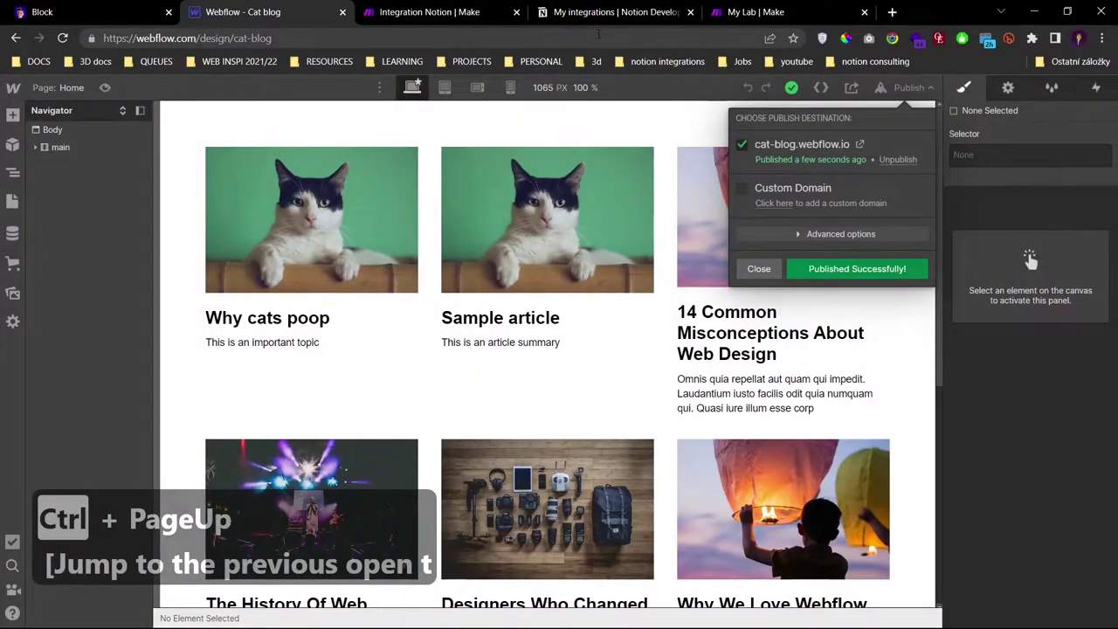
key(ctrl+Page_Down)
text(cat-blog.webflow.io)
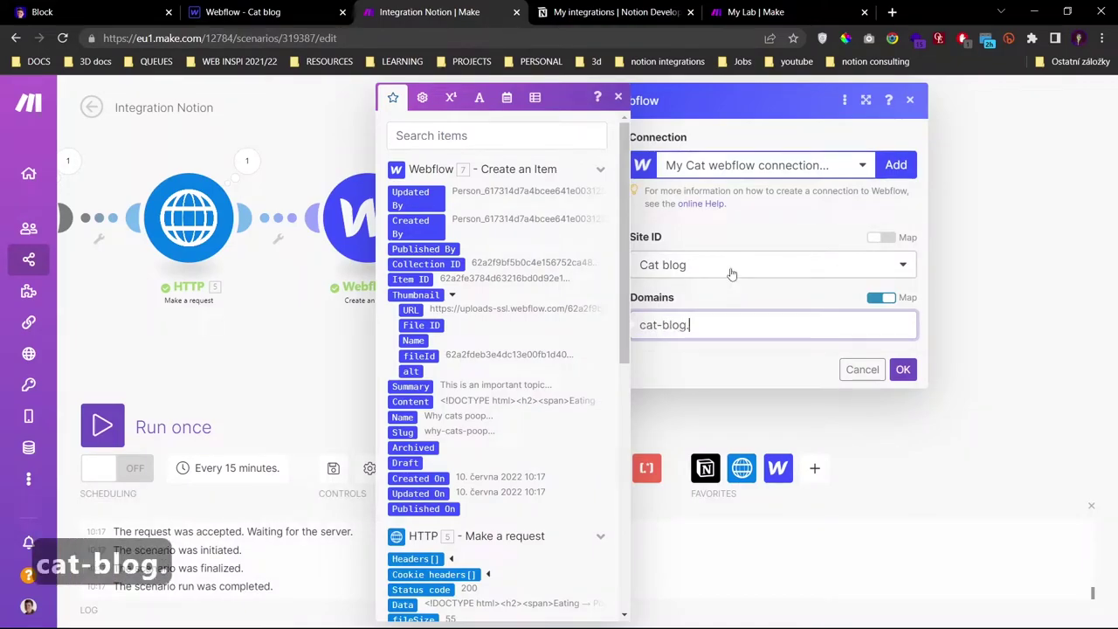
click(904, 375)
key(alt+Tab)
key(alt+Escape)
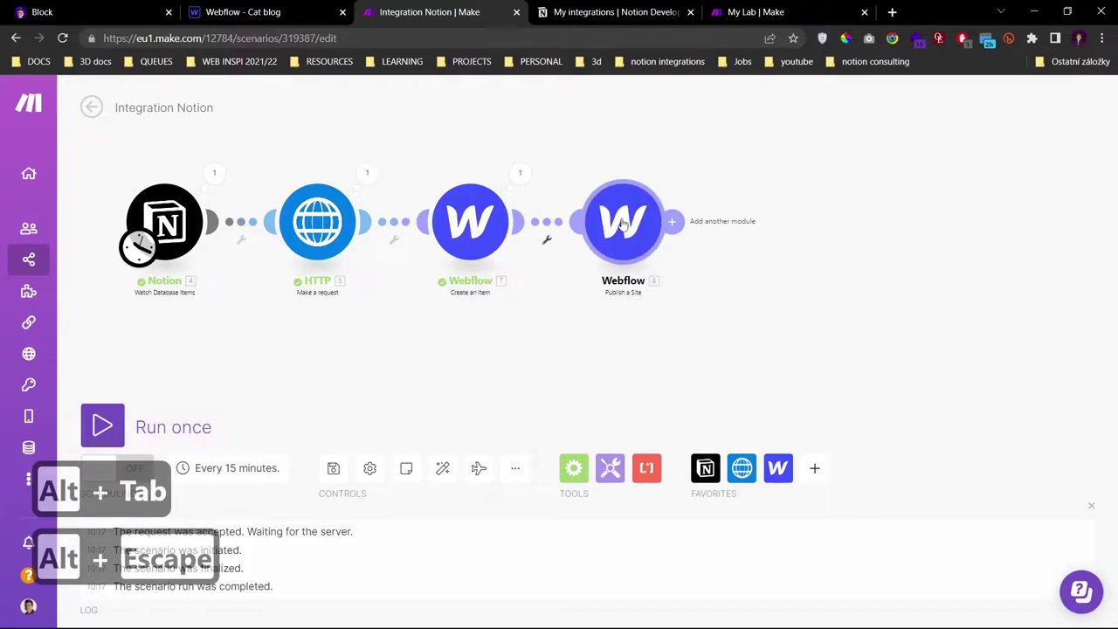
- Run only the Publish a Site module and inspect the domains in its operation details
right_click(623, 225)
click(673, 257)
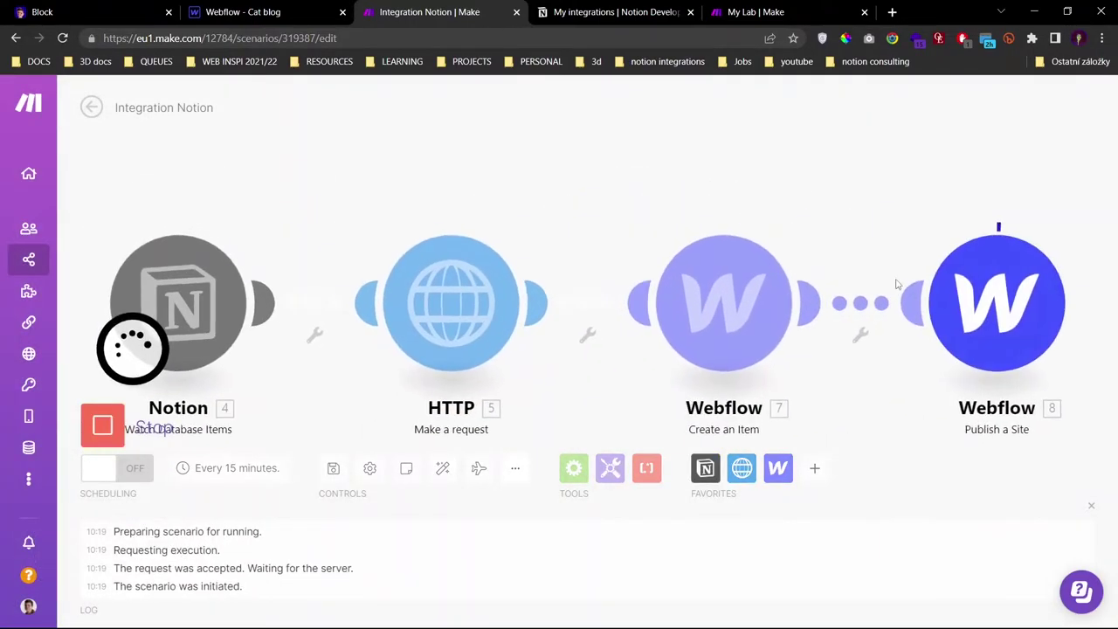
click(694, 158)
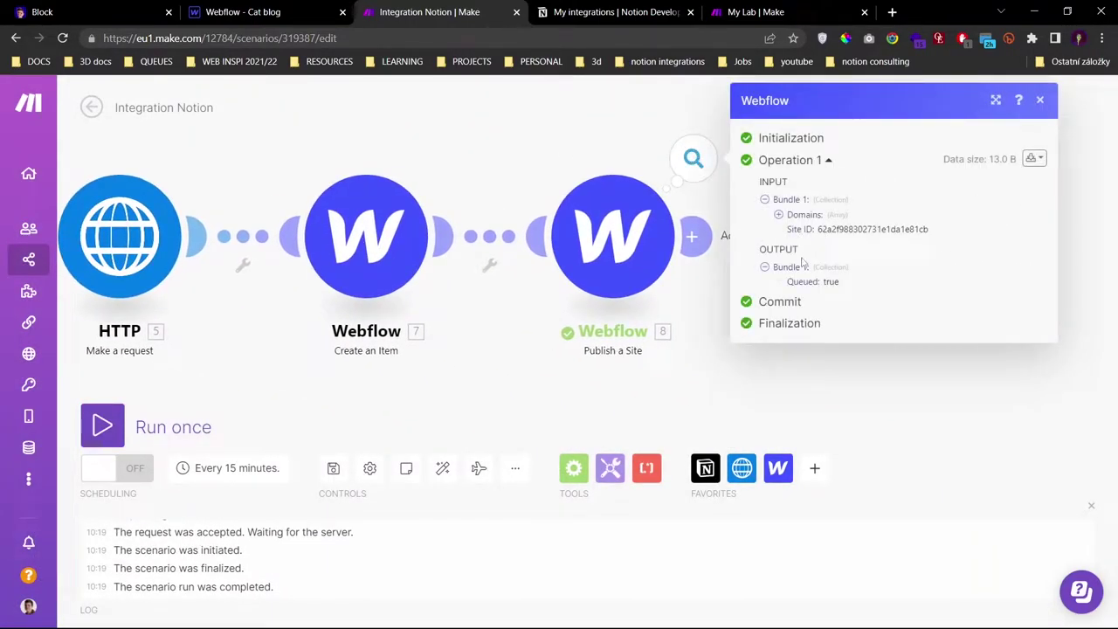
click(797, 216)
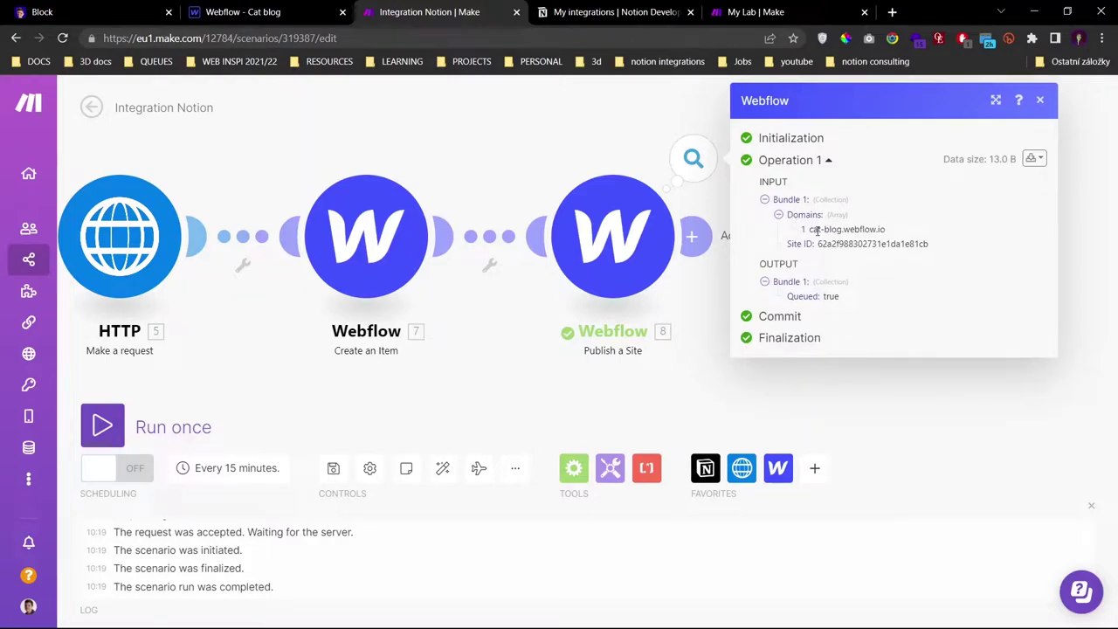
- Open cat-blog.webflow.io in a new browser tab beside the Make scenario and look through the published posts
drag(860, 228, 904, 234)
key(ctrl+c)
click(892, 12)
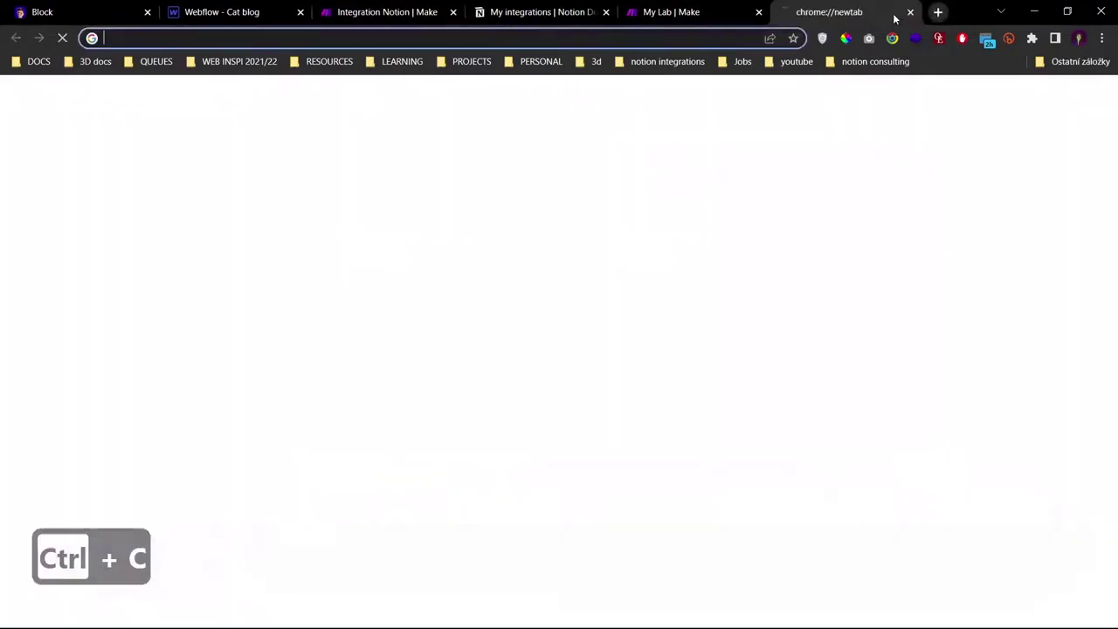
key(ctrl+v)
key(Return)
drag(895, 18, 516, 12)
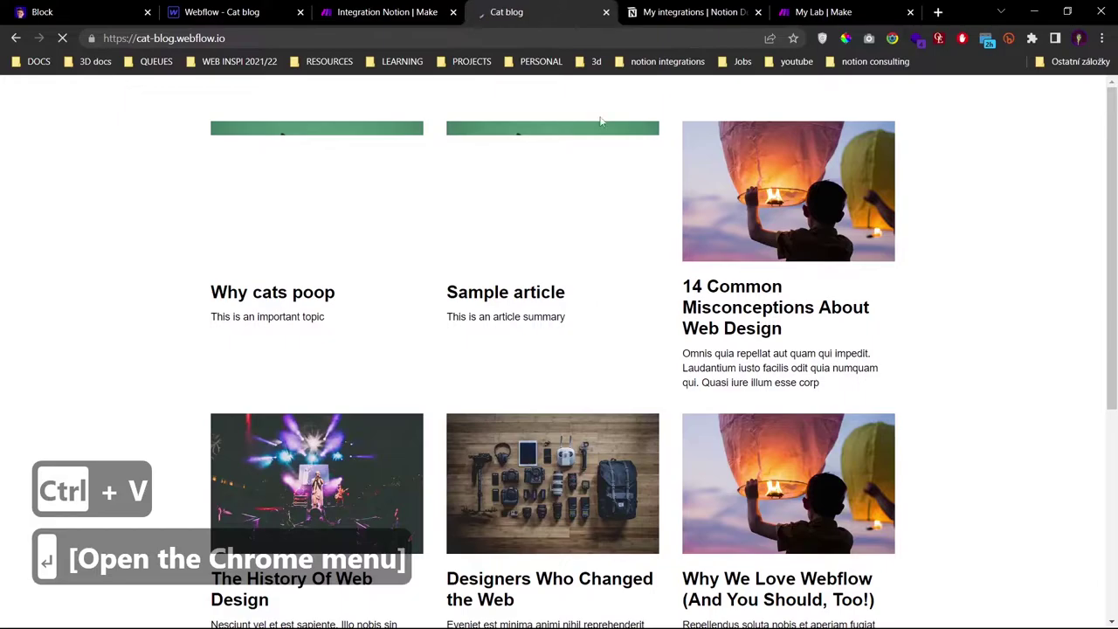
scroll(569, 427, down, 4)
scroll(569, 428, up, 4)
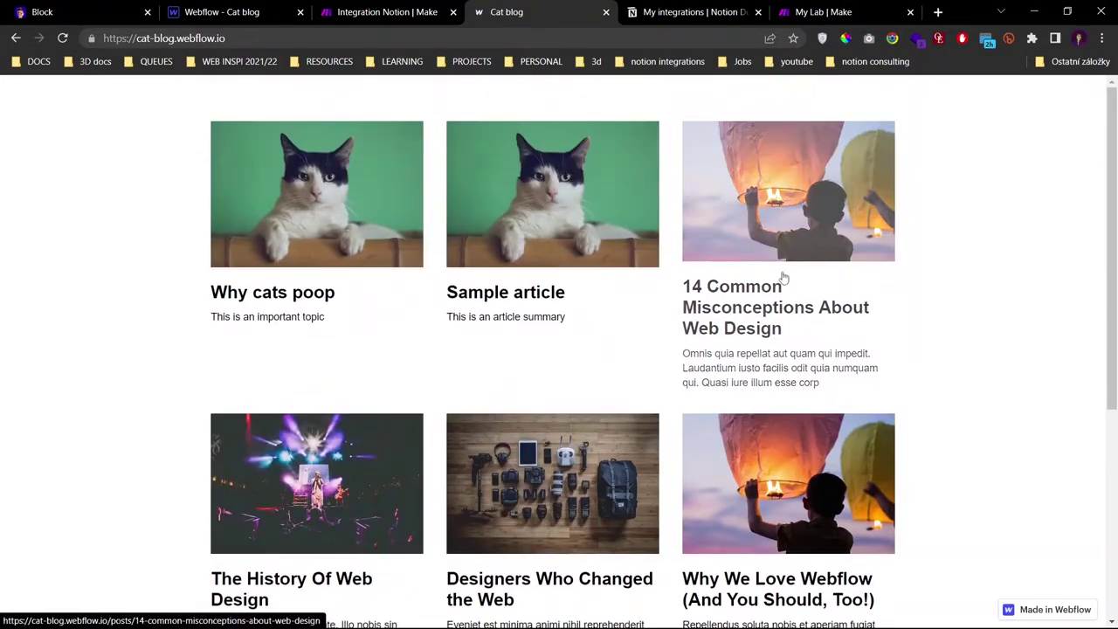
- Return to the Make scenario and move both Webflow modules away from the HTTP module to make room between them
click(367, 9)
click(495, 167)
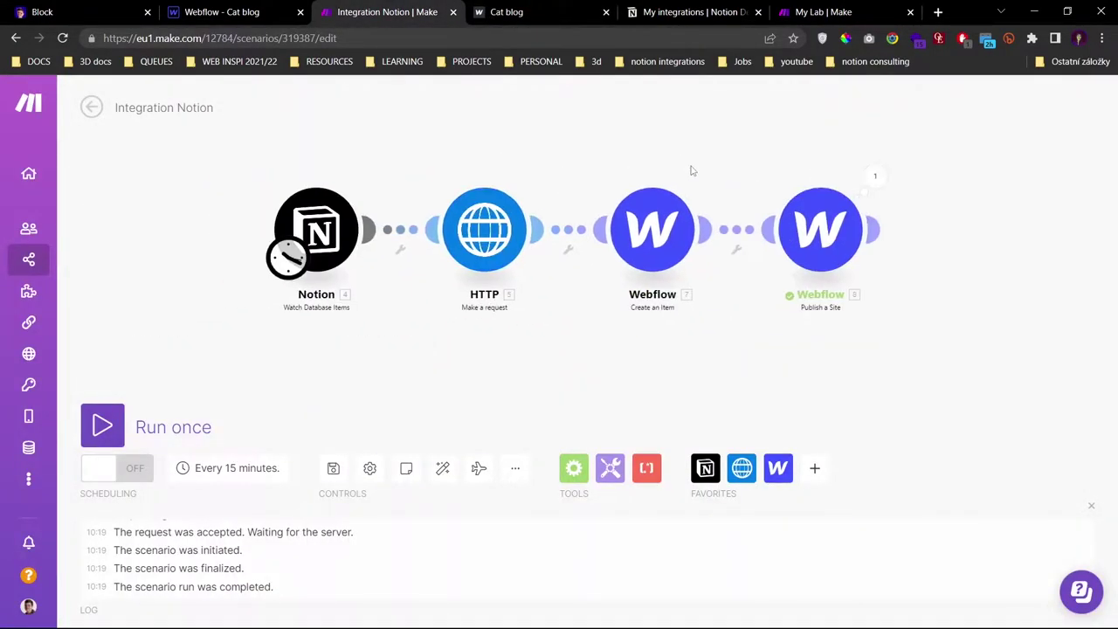
drag(677, 173, 514, 173)
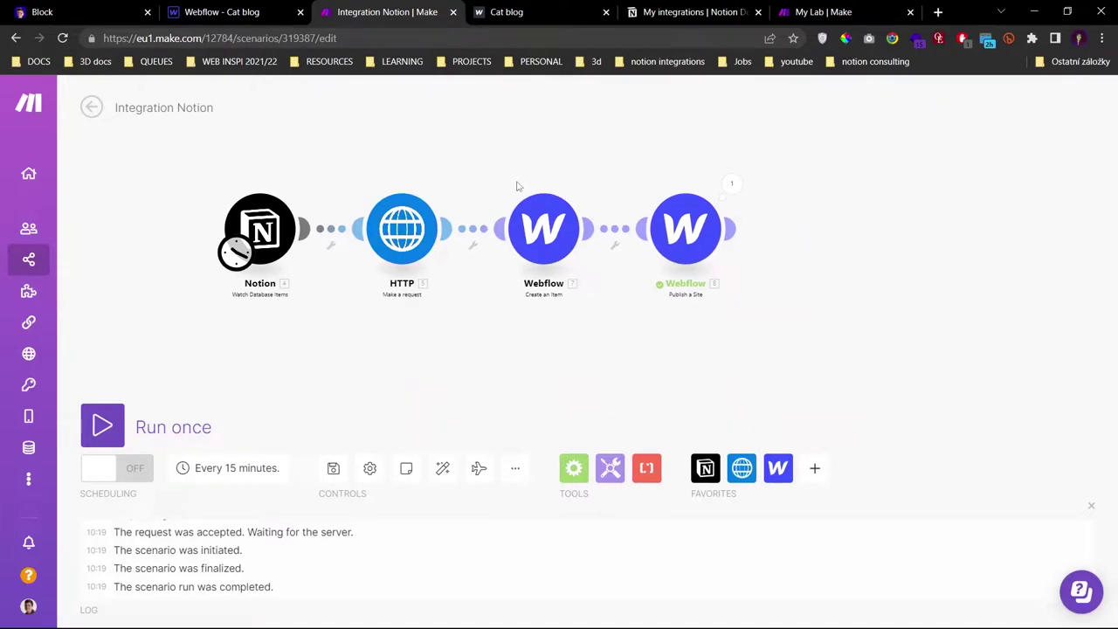
drag(686, 229, 822, 225)
drag(544, 231, 672, 231)
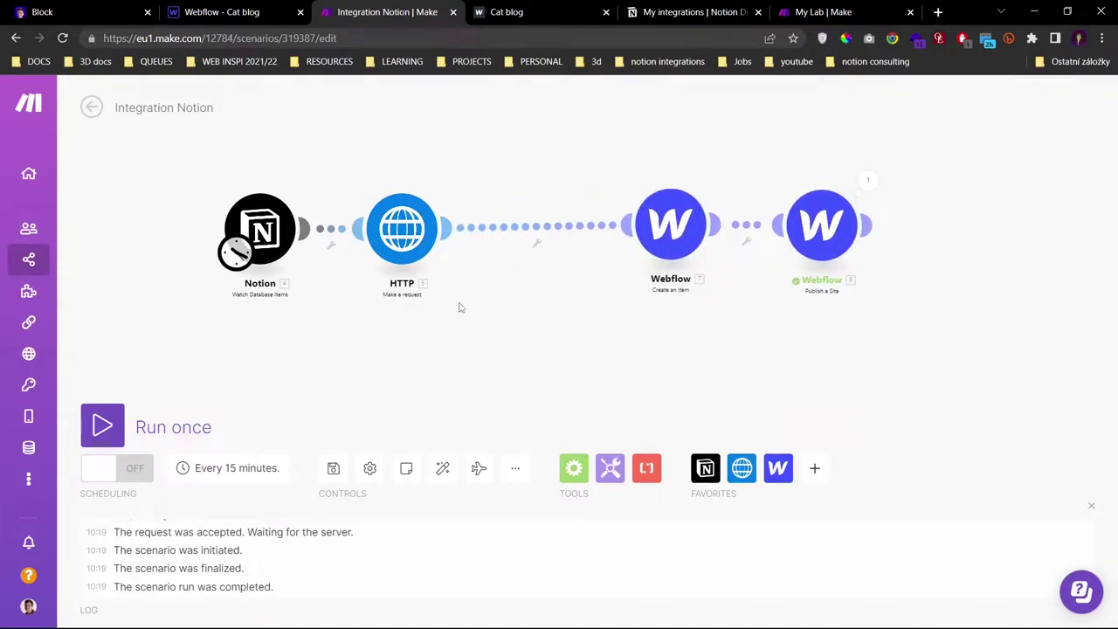
- Switch to Notion and add a text property named "Item ID" to the "Why cats poop" page
key(alt+Tab)
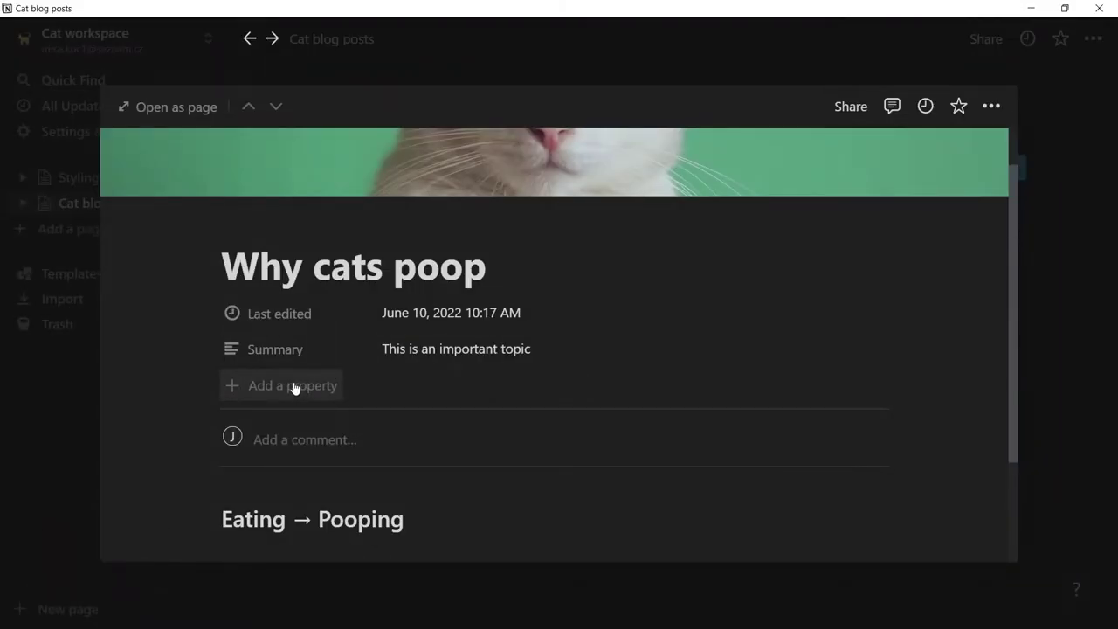
click(295, 388)
key(ctrl+a)
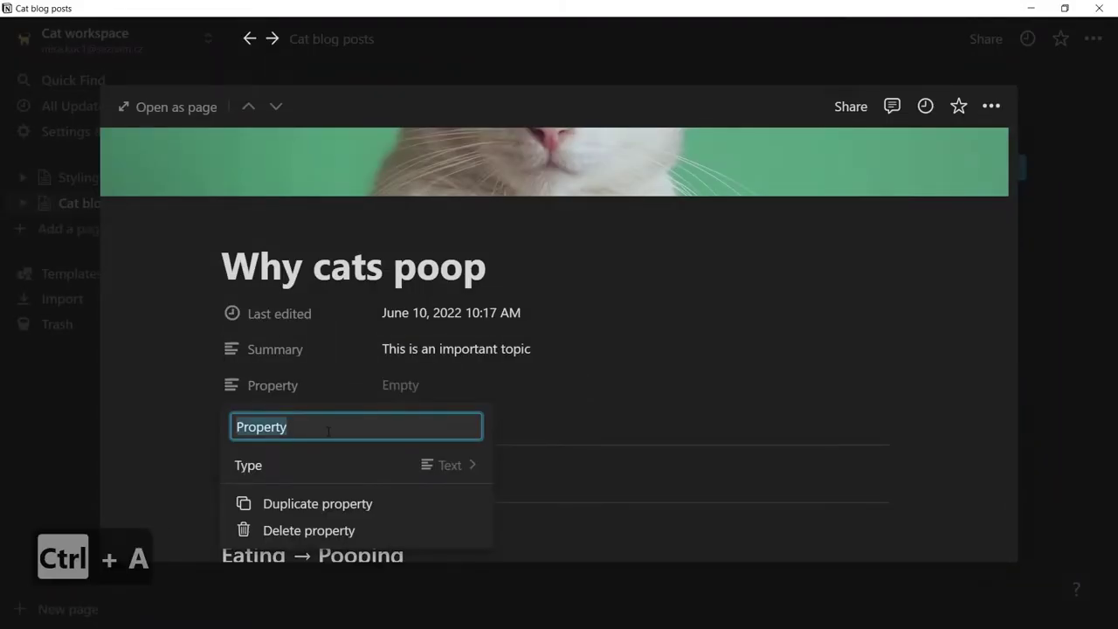
text(Item ID)
key(Return)
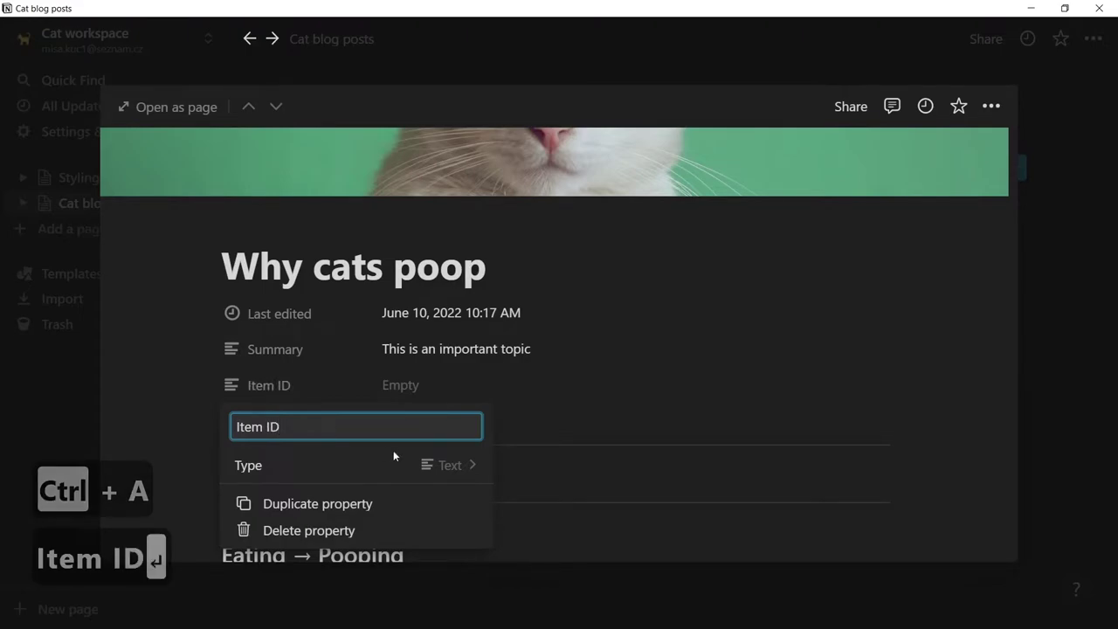
click(583, 405)
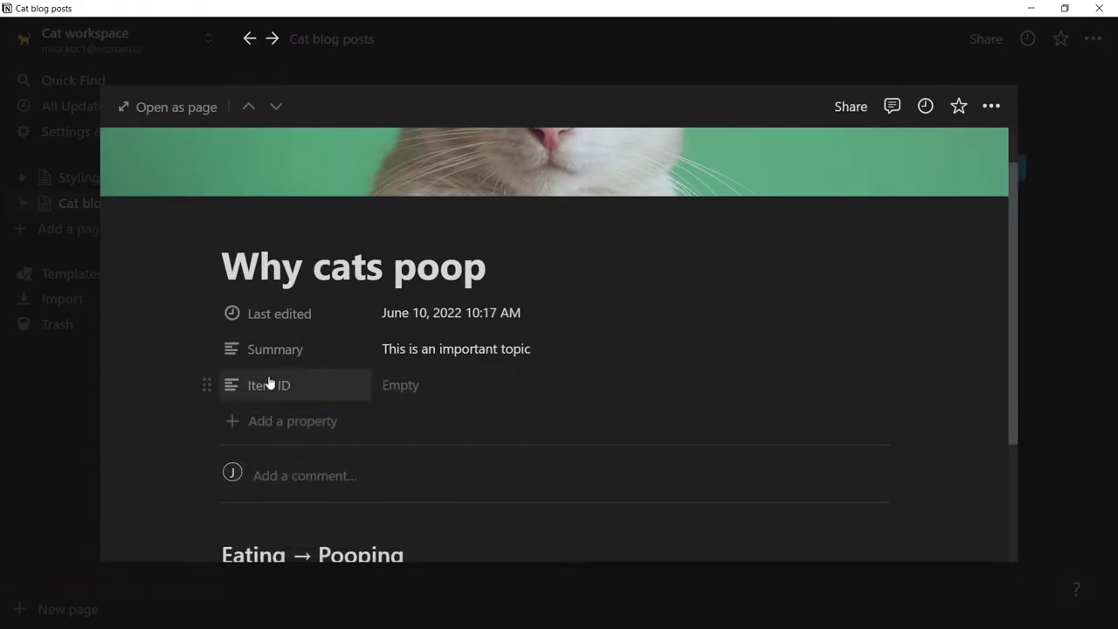
drag(204, 381, 425, 407)
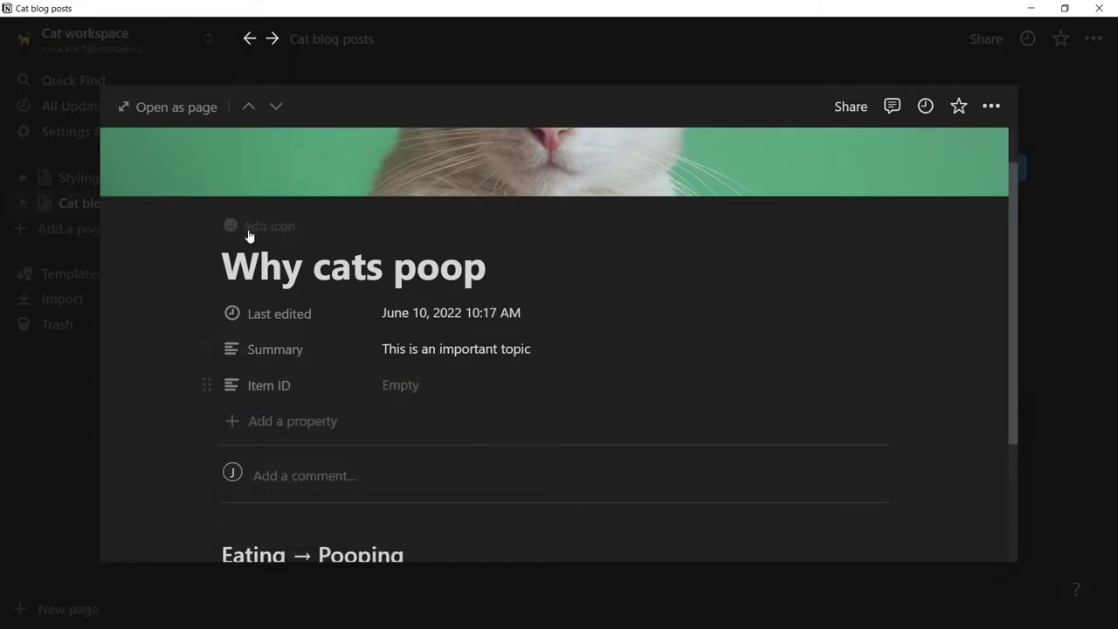
drag(177, 228, 596, 414)
- Switch back to Make and insert a router between the HTTP module and the Webflow Create an Item module
key(alt+Tab)
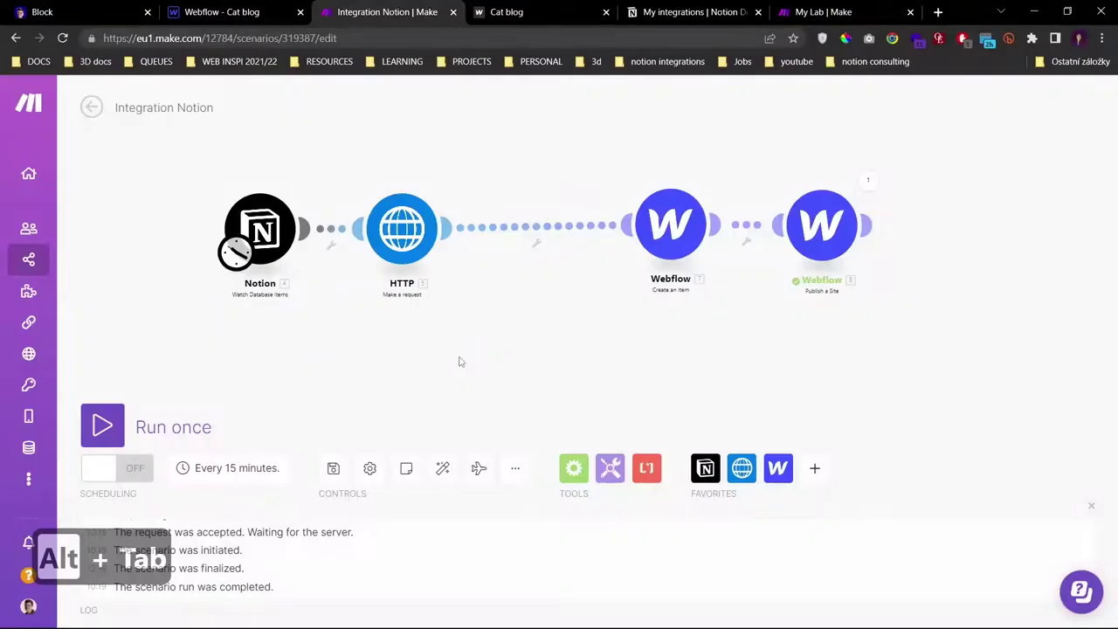
click(535, 229)
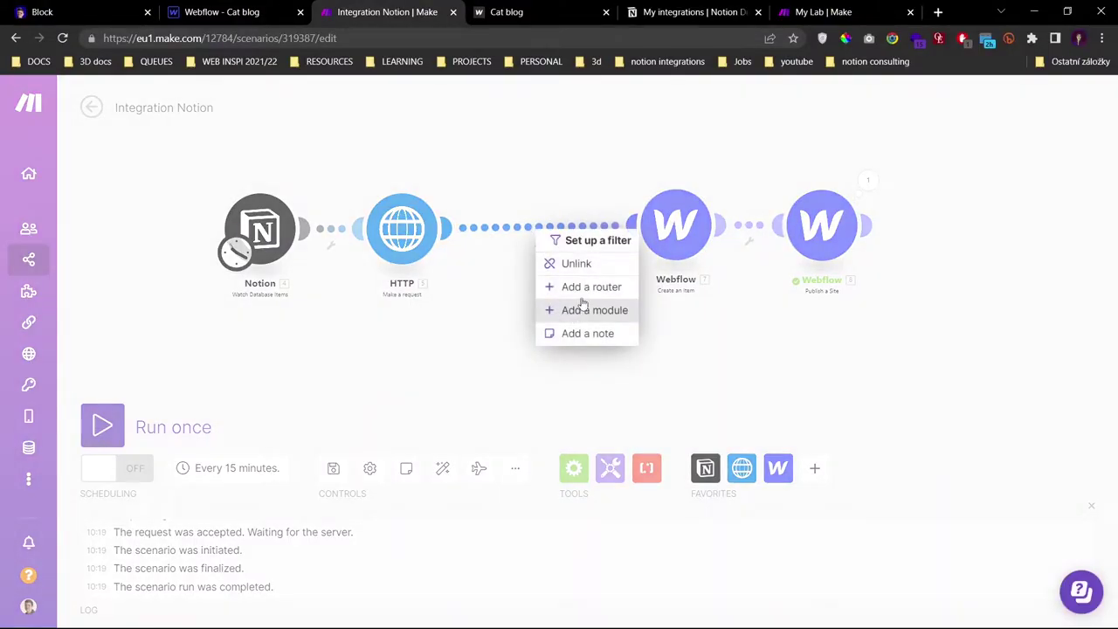
click(577, 286)
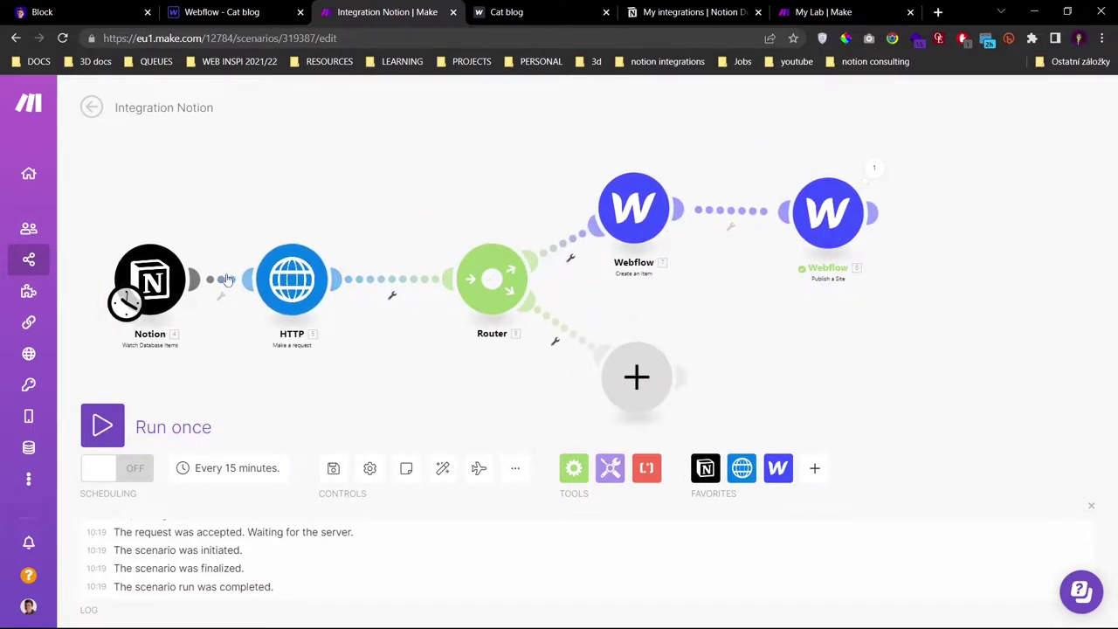
- Add a Notion Update a Database Item module after the Webflow Publish a Site module
drag(788, 307, 726, 280)
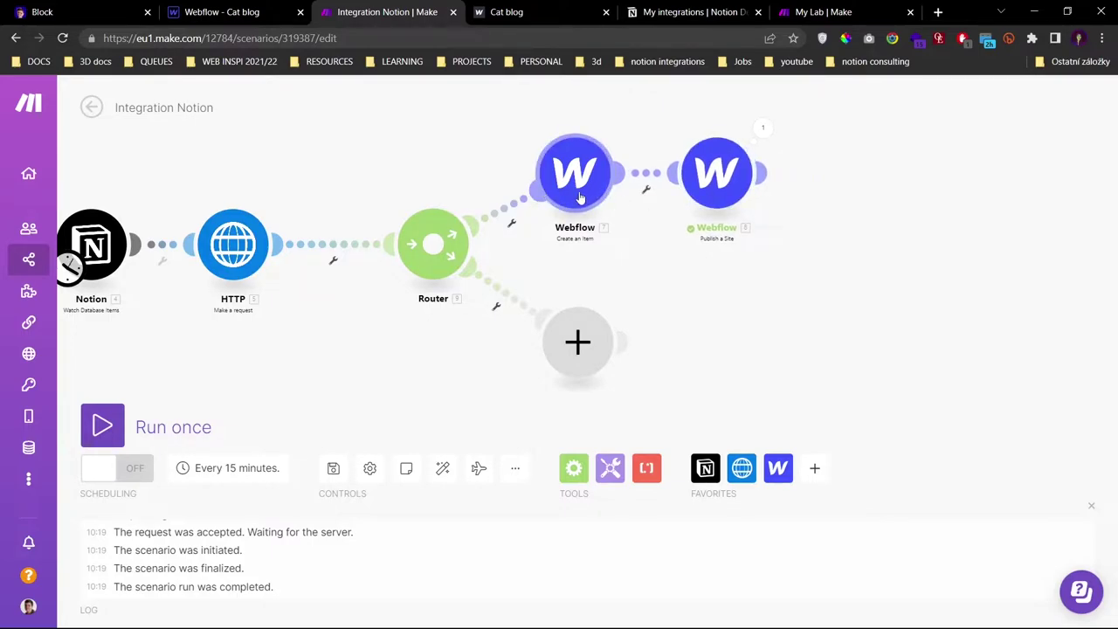
scroll(612, 192, right, 3)
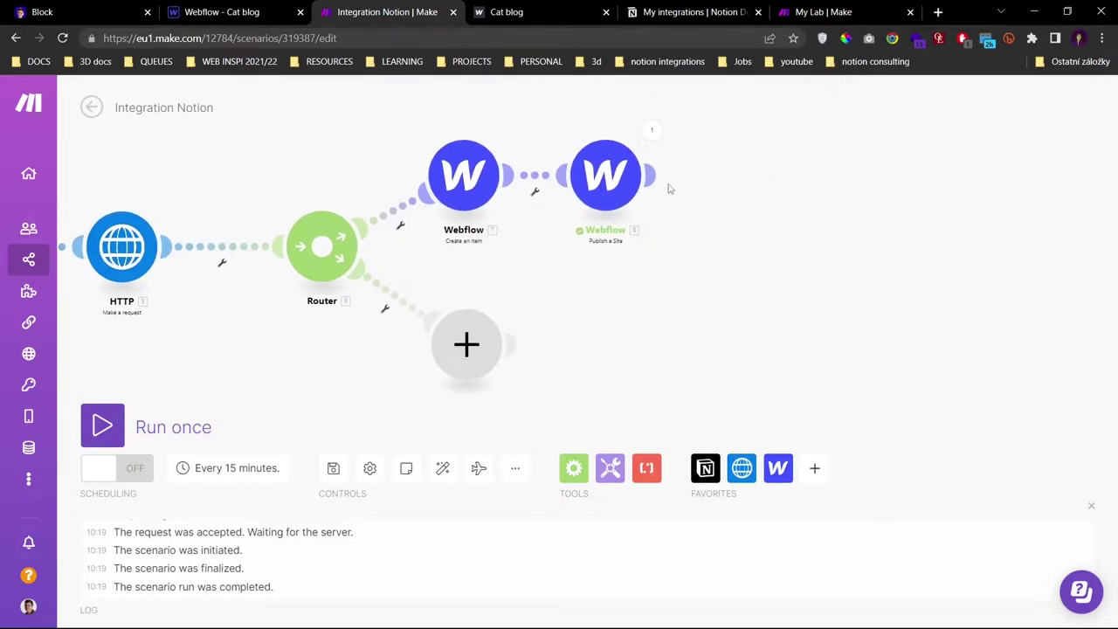
click(651, 173)
click(870, 111)
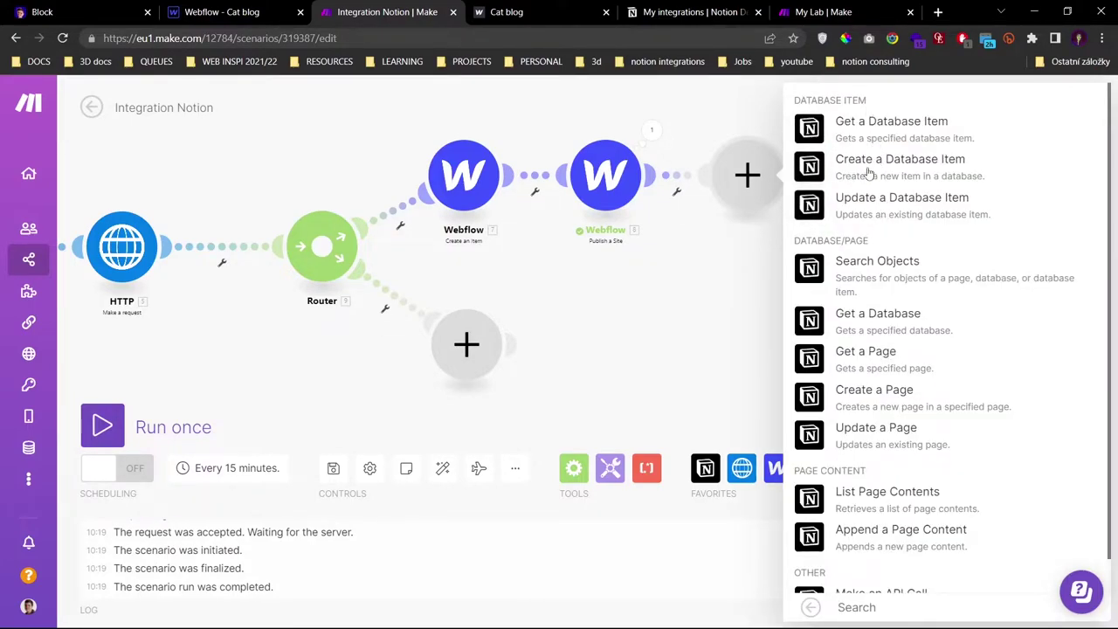
click(907, 210)
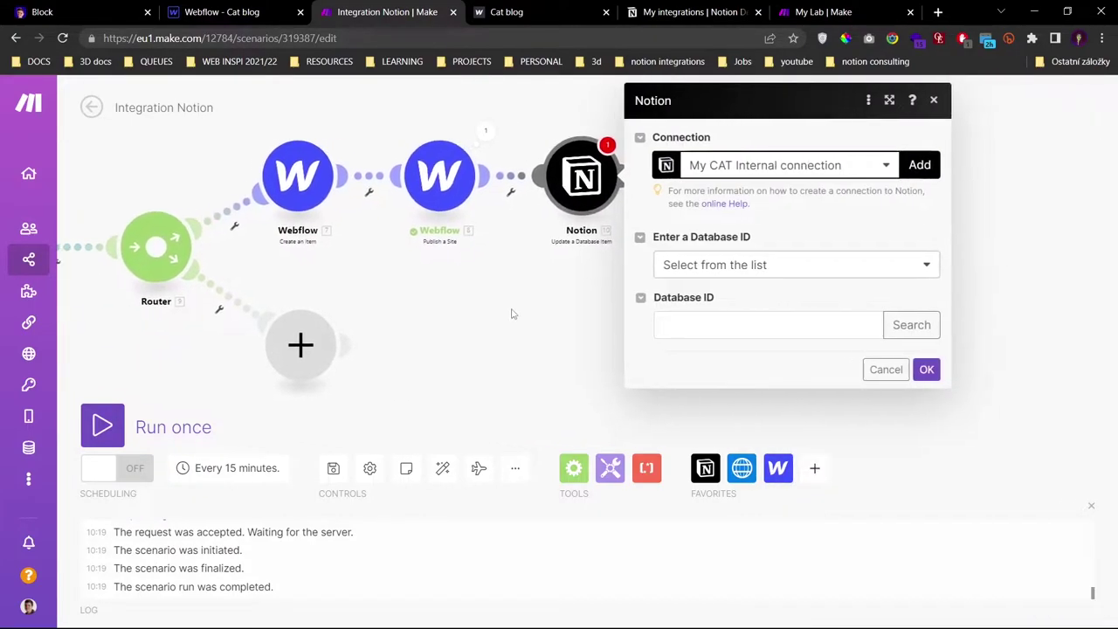
- Search for "cat" to find the database and fill in the Notion update module's Database ID
click(830, 330)
click(691, 330)
text(xcat)
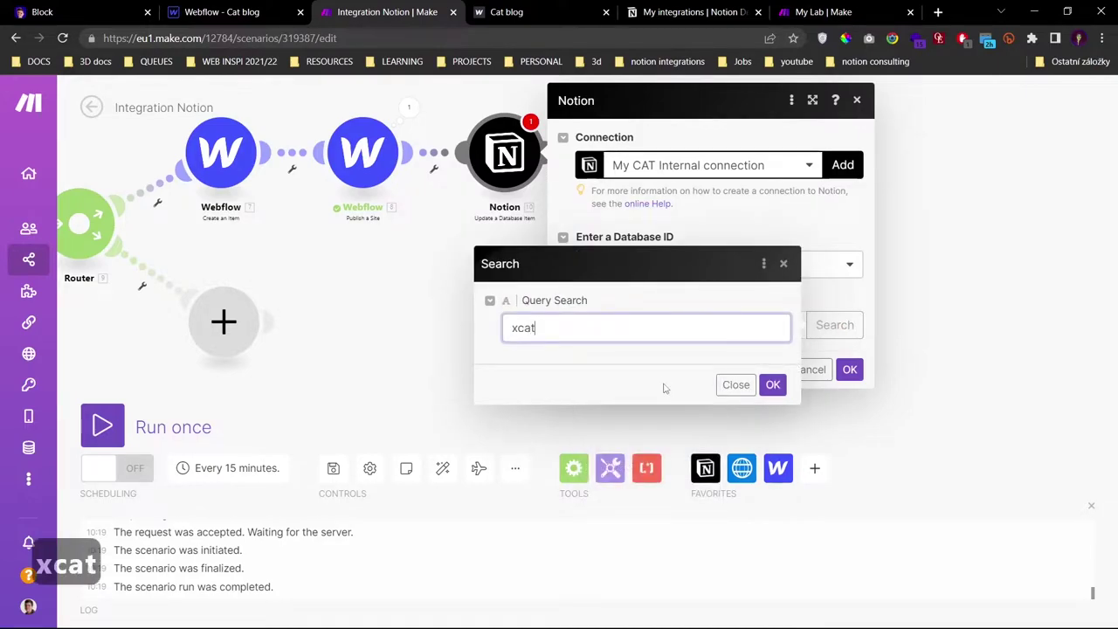
key(ctrl+a)
text(cat)
click(774, 385)
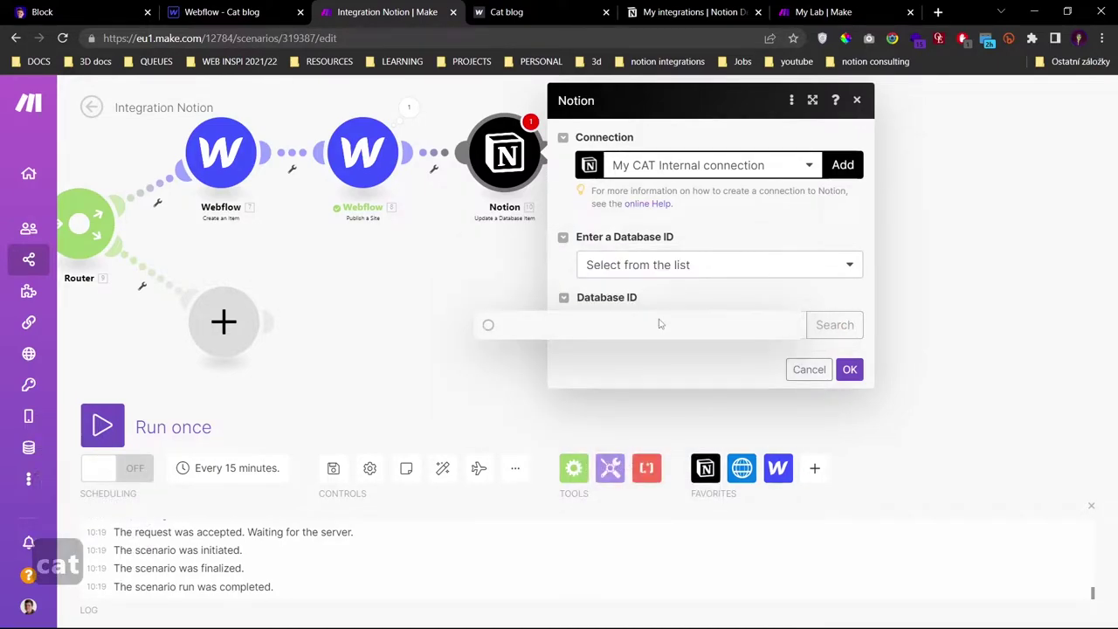
scroll(664, 388, down, 1)
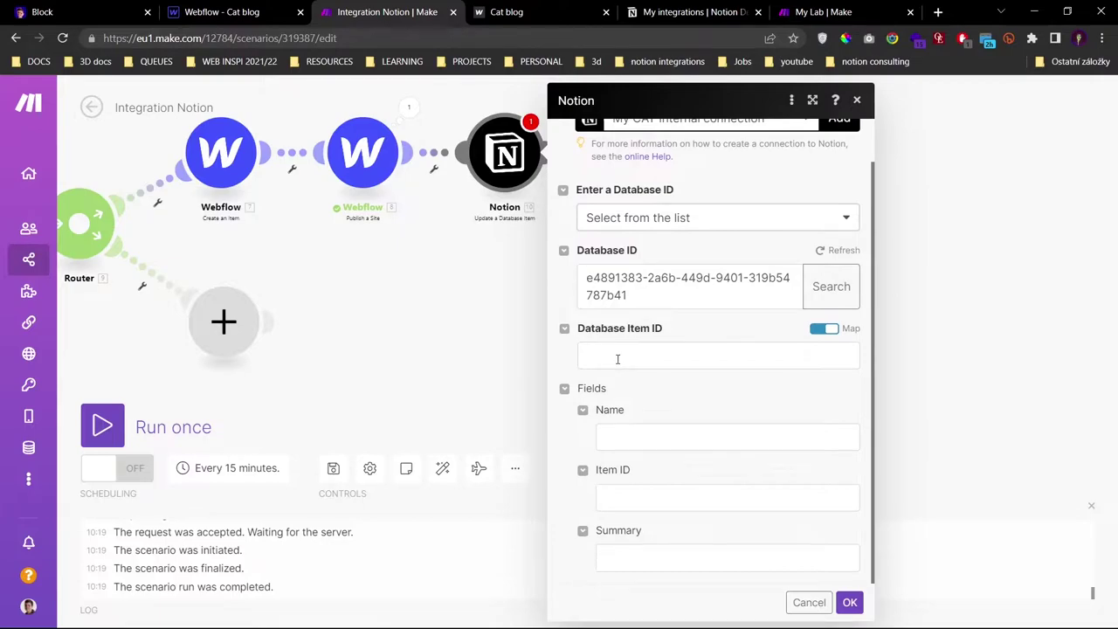
- Map the update module's Database Item ID to the Database Item ID from Notion Watch Database Items
click(642, 354)
scroll(917, 304, down, 5)
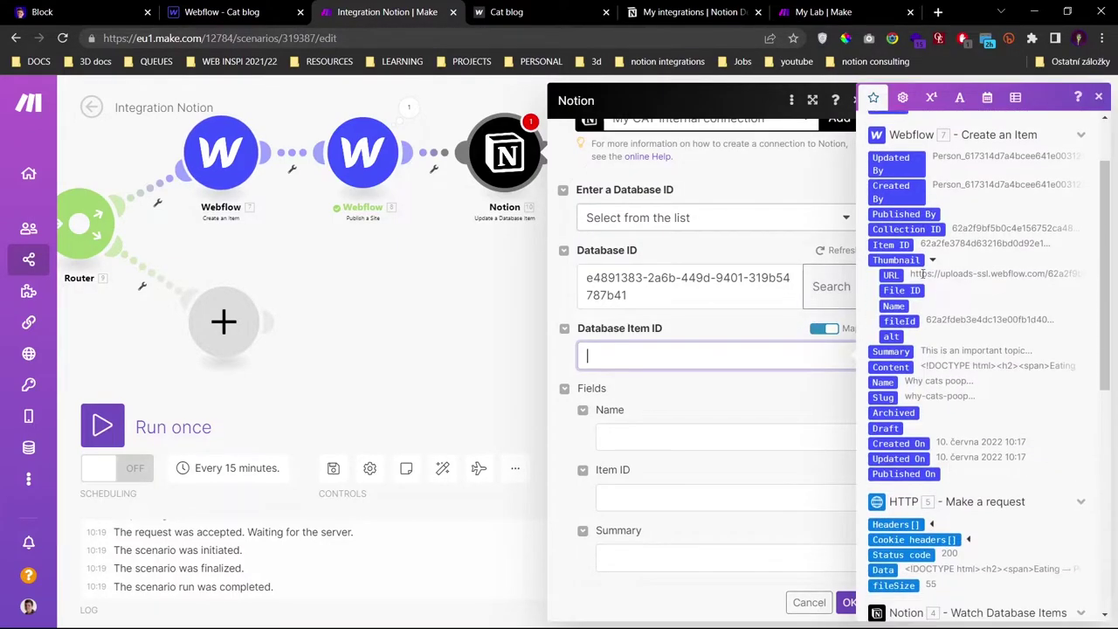
scroll(917, 304, up, 2)
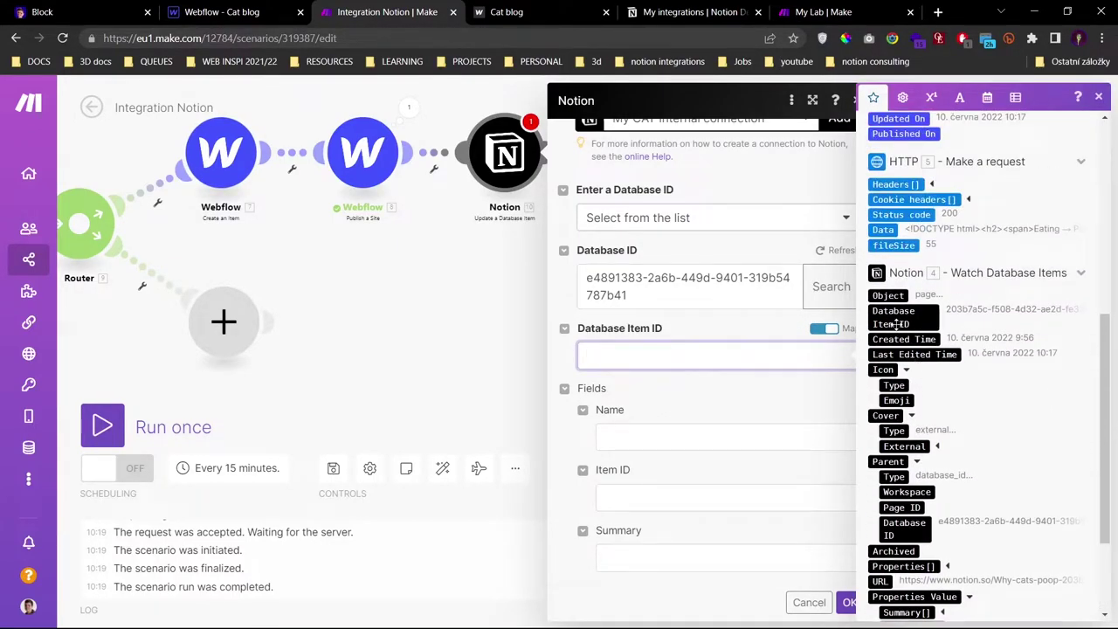
click(893, 323)
click(749, 387)
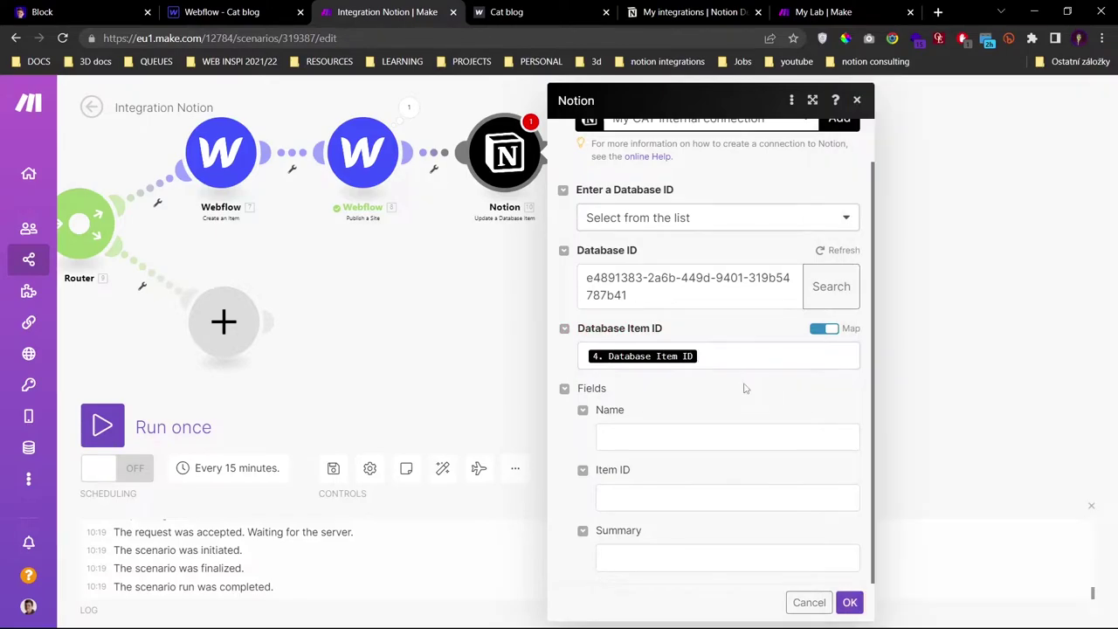
- Map the Notion Item ID field to the Item ID from Webflow Create an Item and save the module
click(636, 499)
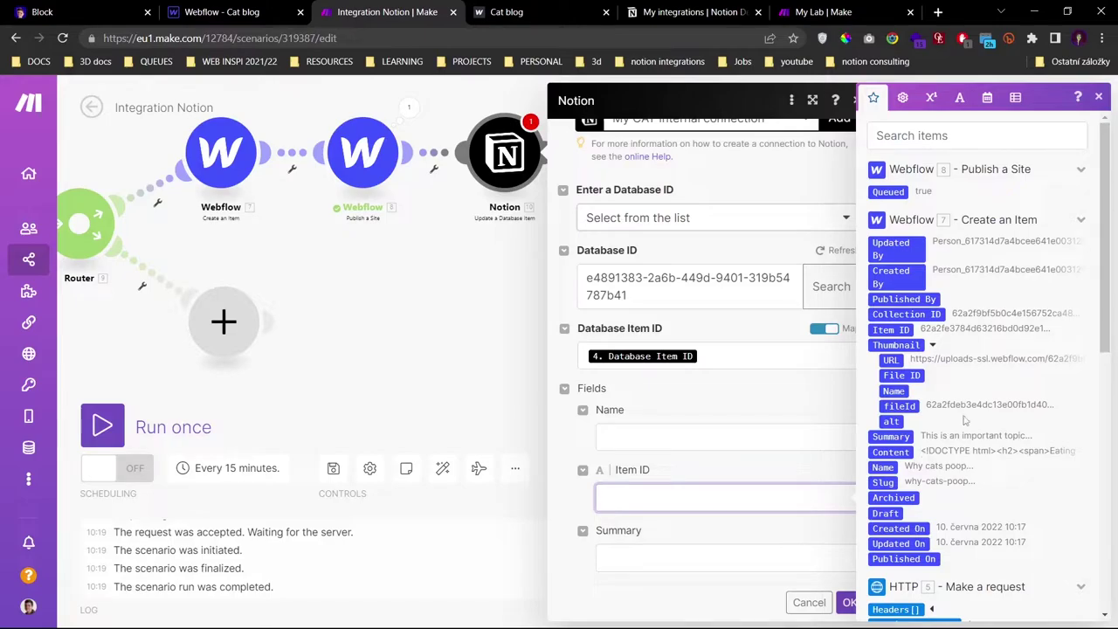
click(891, 330)
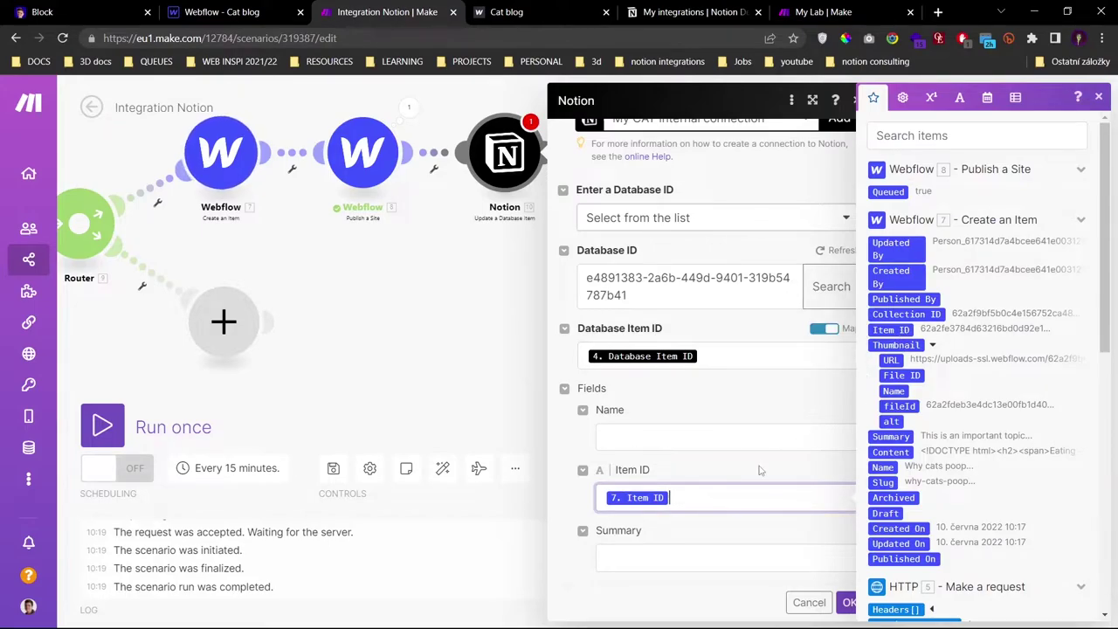
click(569, 355)
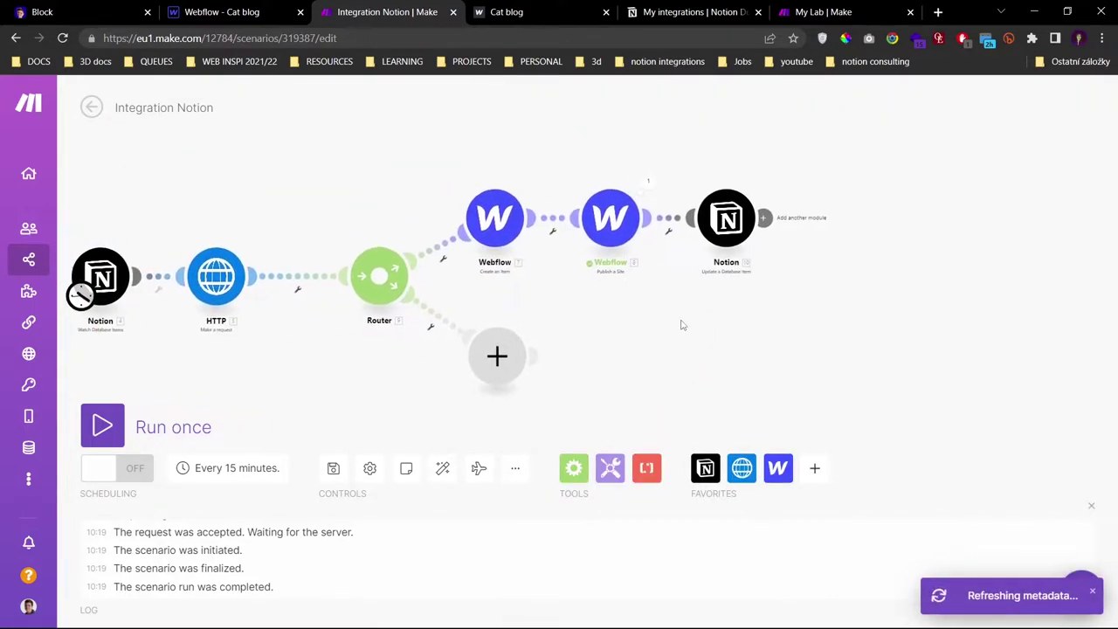
- Auto-align the scenario's modules and run the scenario once
click(443, 468)
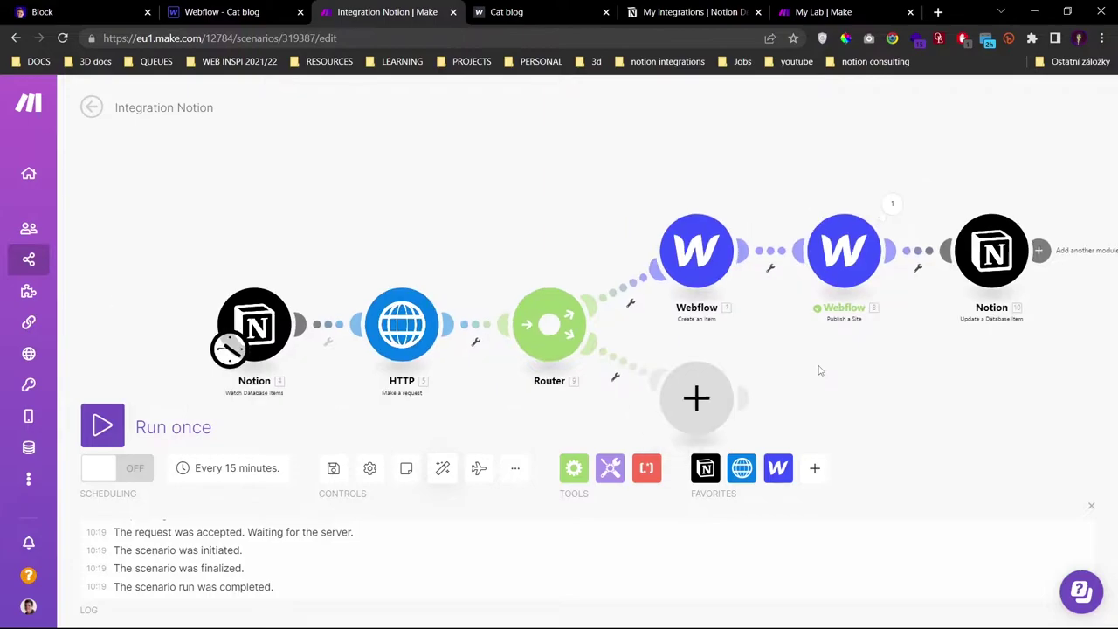
key(ctrl+Return)
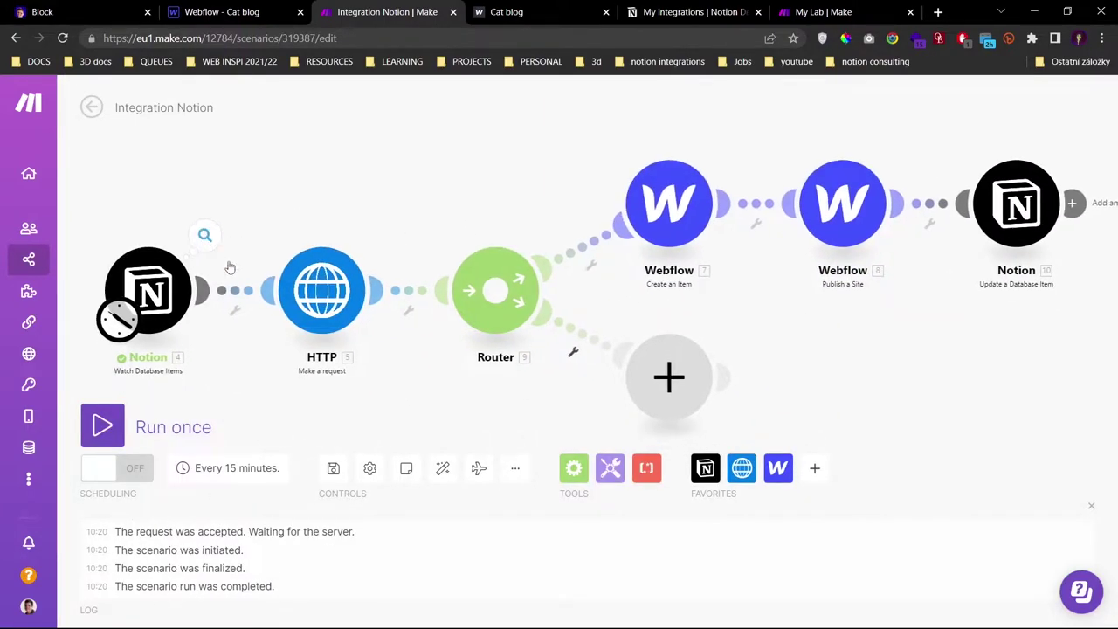
- Switch to Notion, retitle the page "Why cats poop?", and return to Make to run the scenario again
key(alt+Tab)
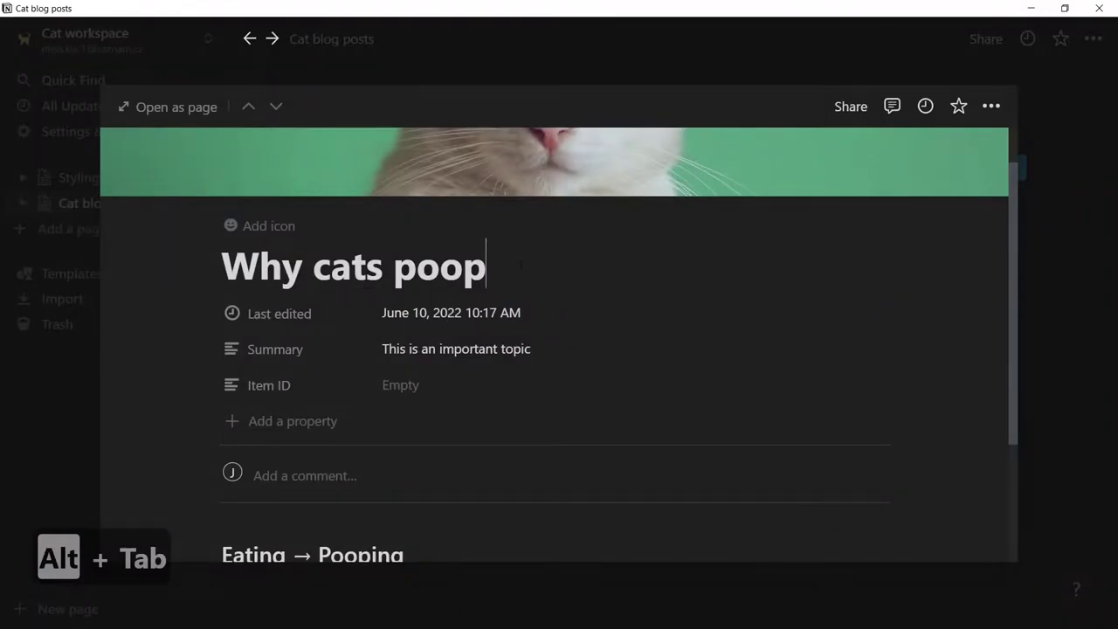
text(?)
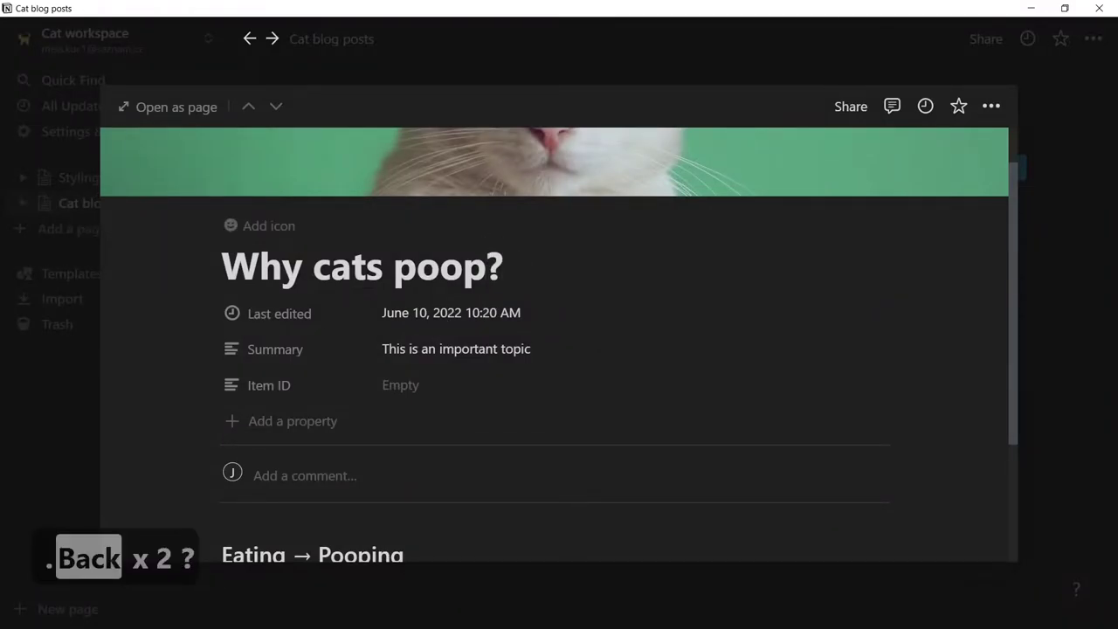
key(alt+Tab)
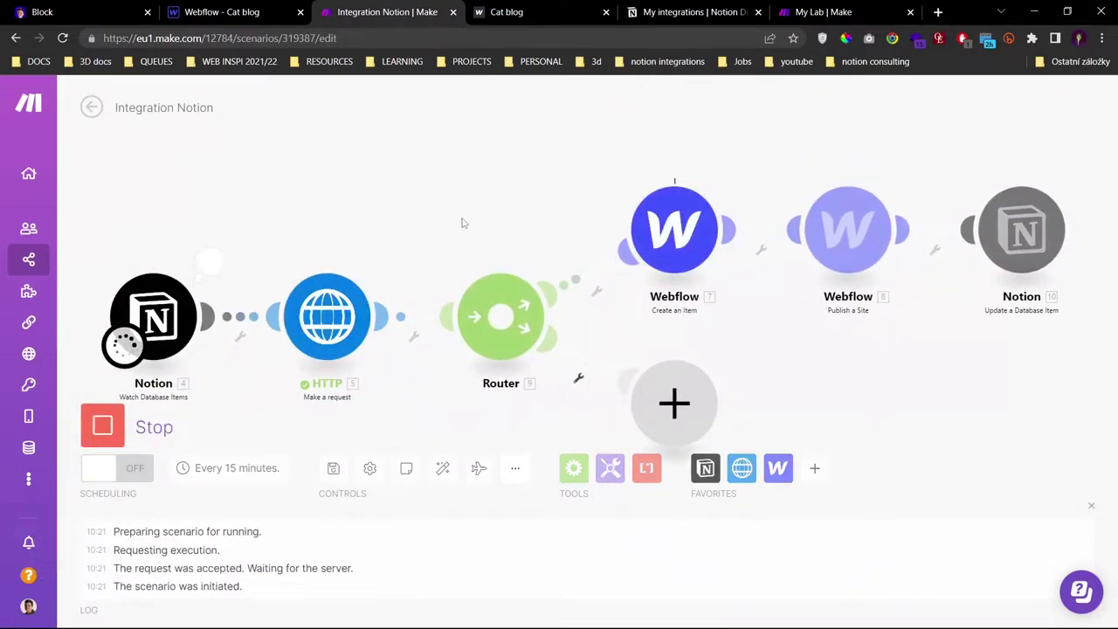
- Check the page's Item ID property in Notion, then reload cat-blog.webflow.io in the browser and check the published posts
key(alt+Tab)
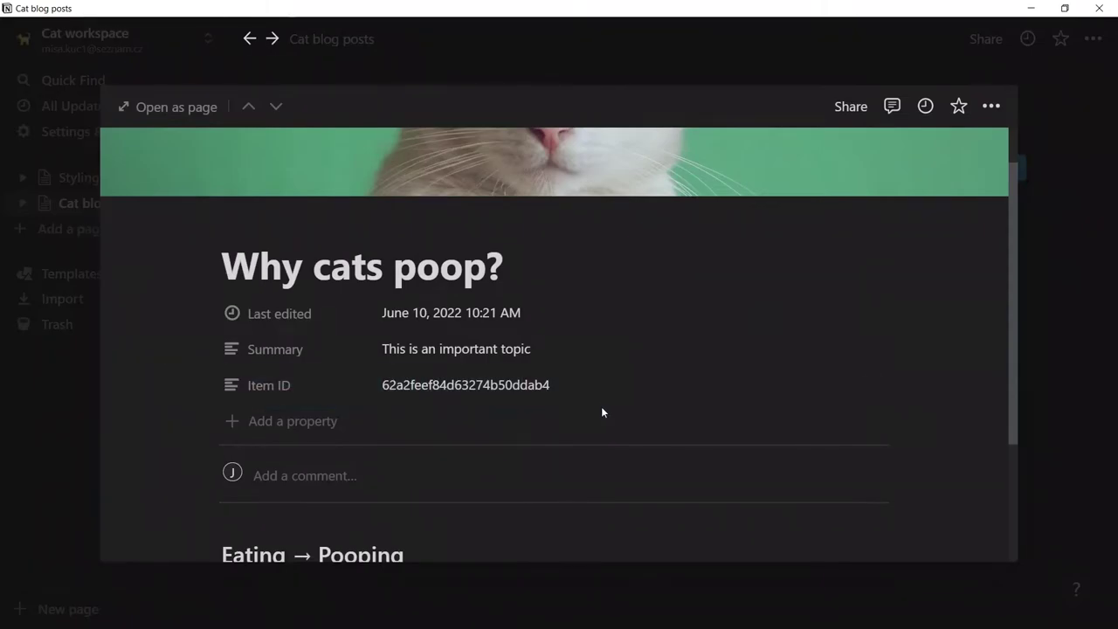
key(alt+Tab)
key(ctrl+Tab)
key(F5)
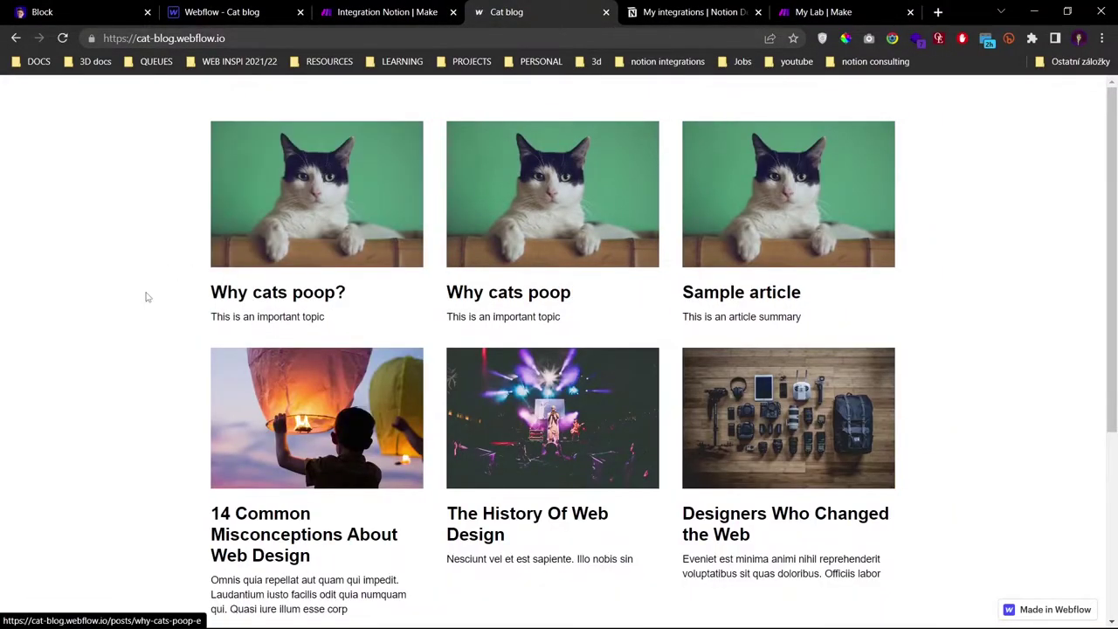
drag(145, 295, 348, 294)
click(105, 303)
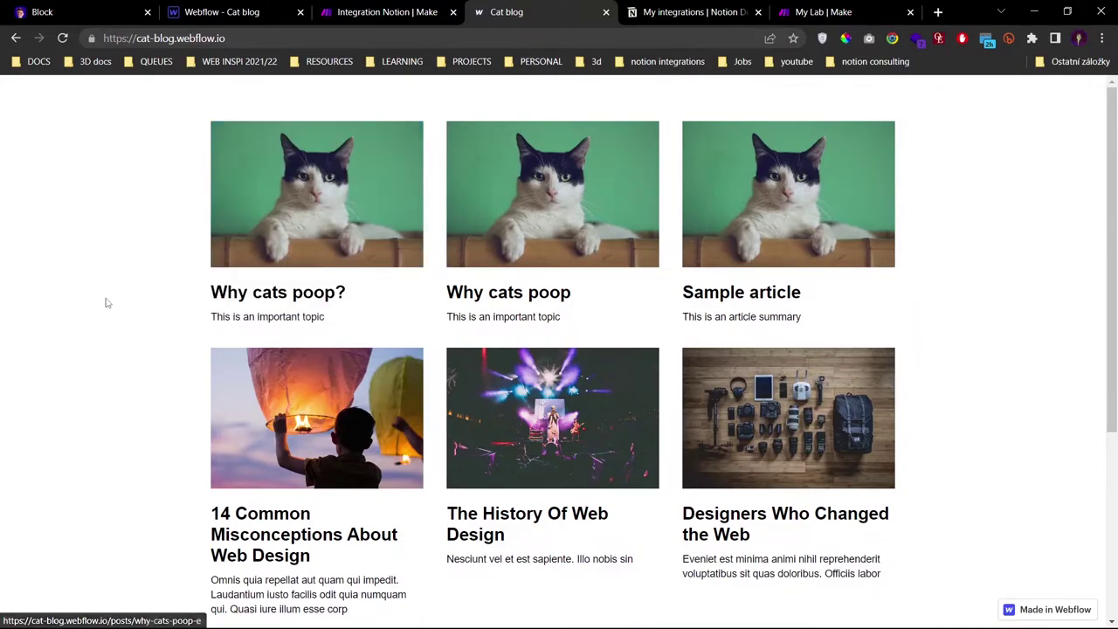
- Return to the Make scenario and label the filter on the router's empty lower route "EDIT"
click(385, 12)
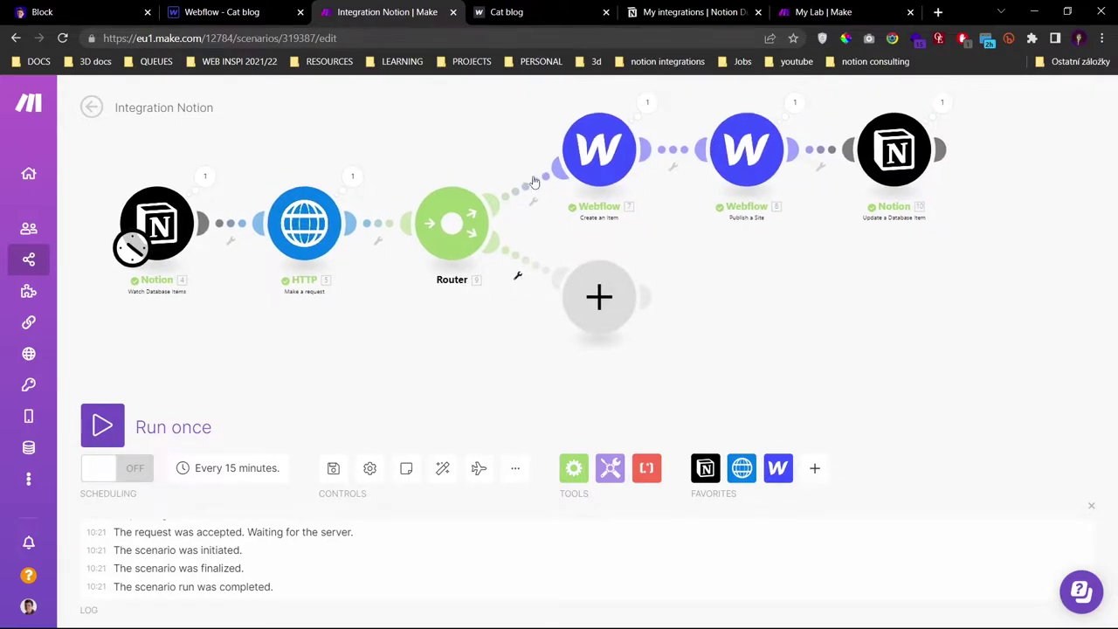
scroll(527, 227, up, 2)
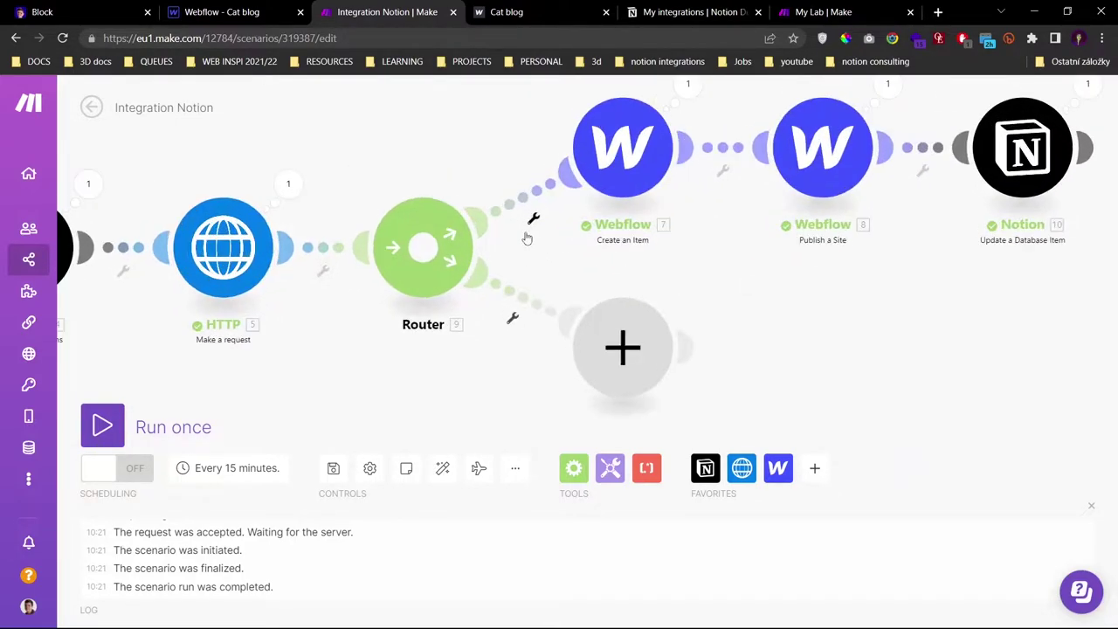
click(529, 298)
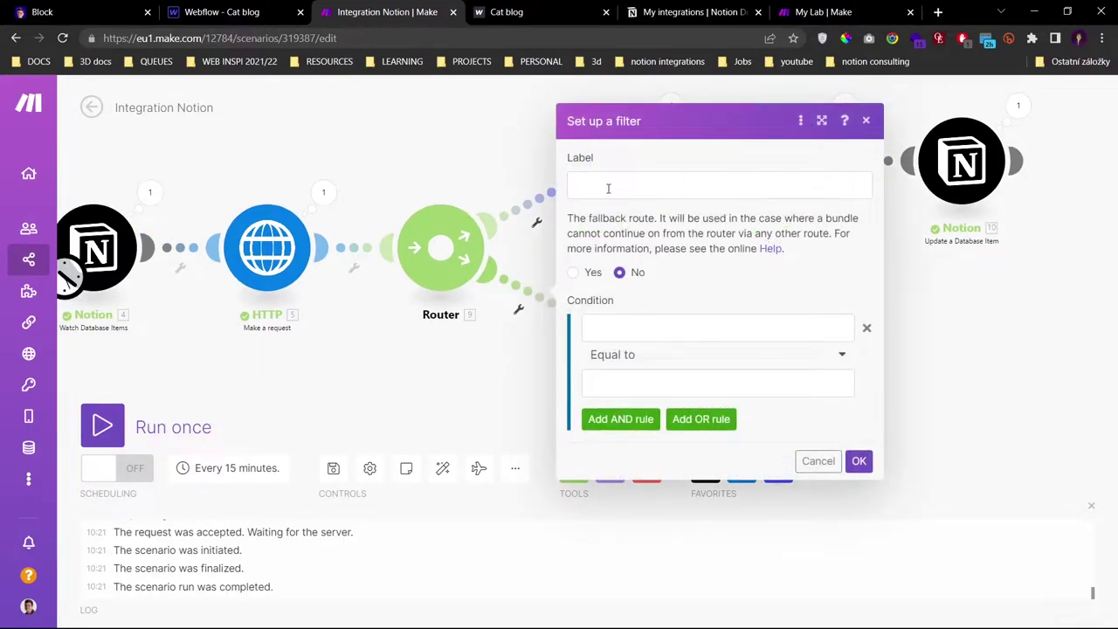
click(724, 181)
key(Caps_Lock)
text(EDIT)
key(Caps_Lock)
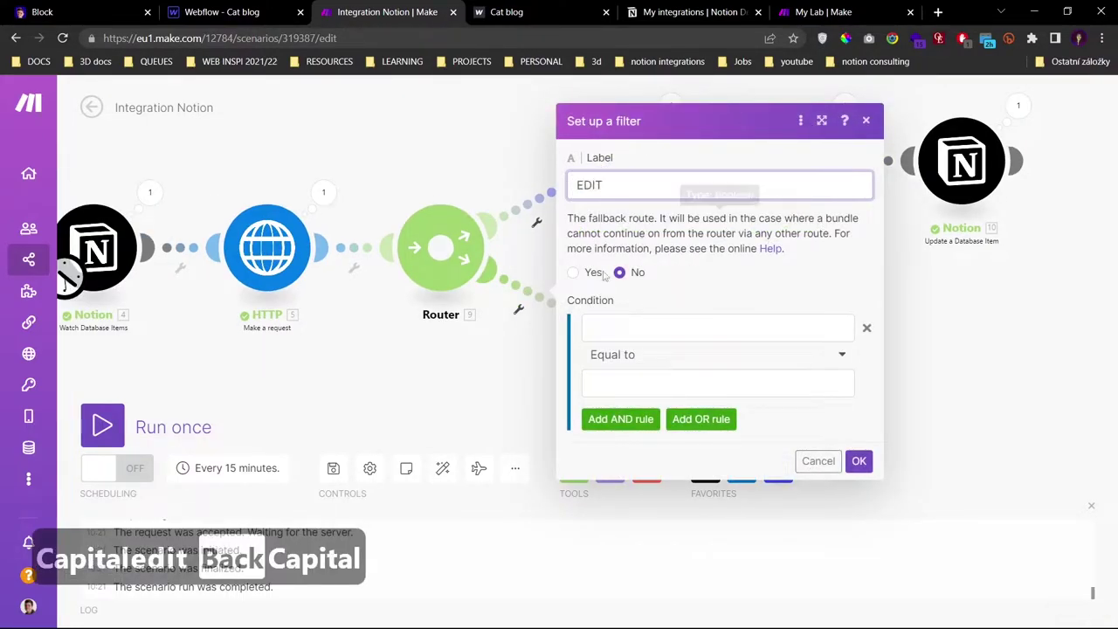
- Set the EDIT filter's condition to Notion Properties Value: Item ID[] Exists and save the filter
click(612, 328)
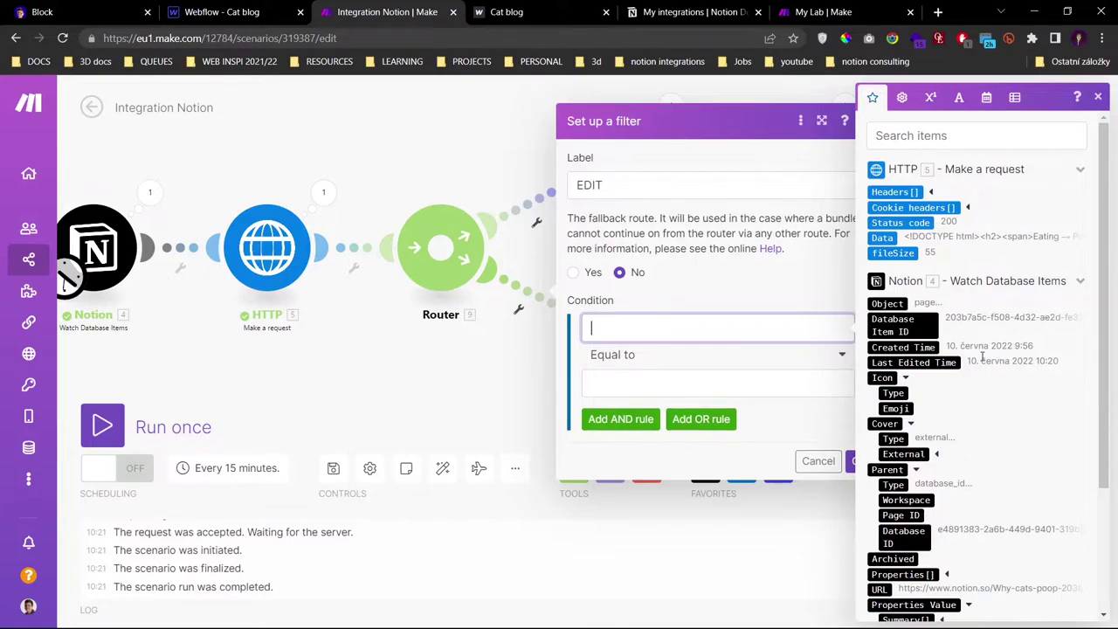
scroll(909, 250, down, 3)
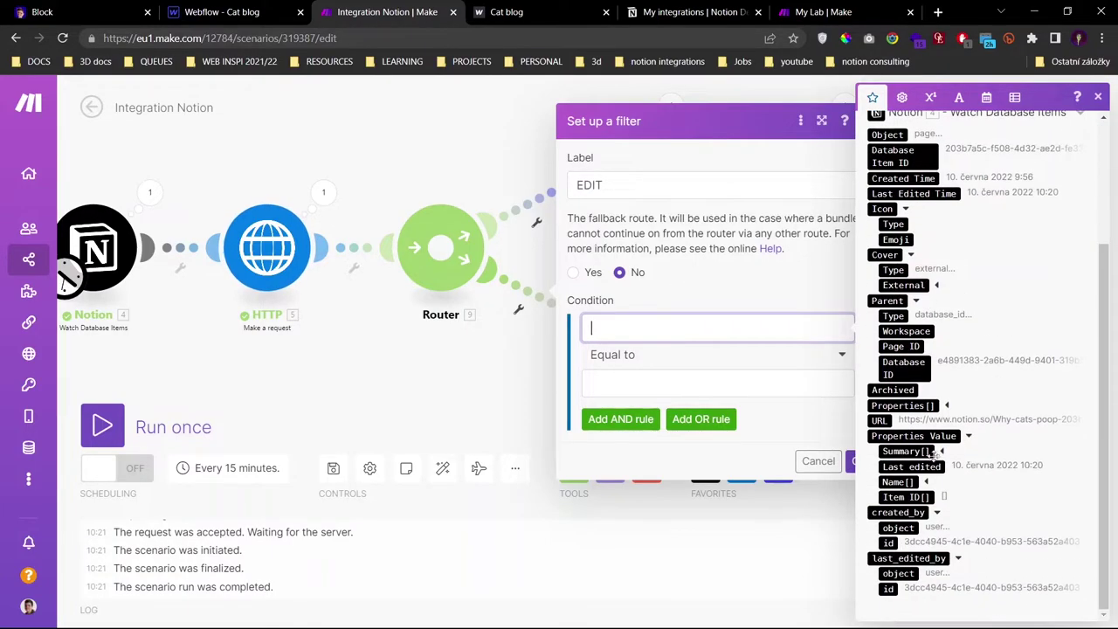
click(941, 498)
click(664, 354)
click(651, 425)
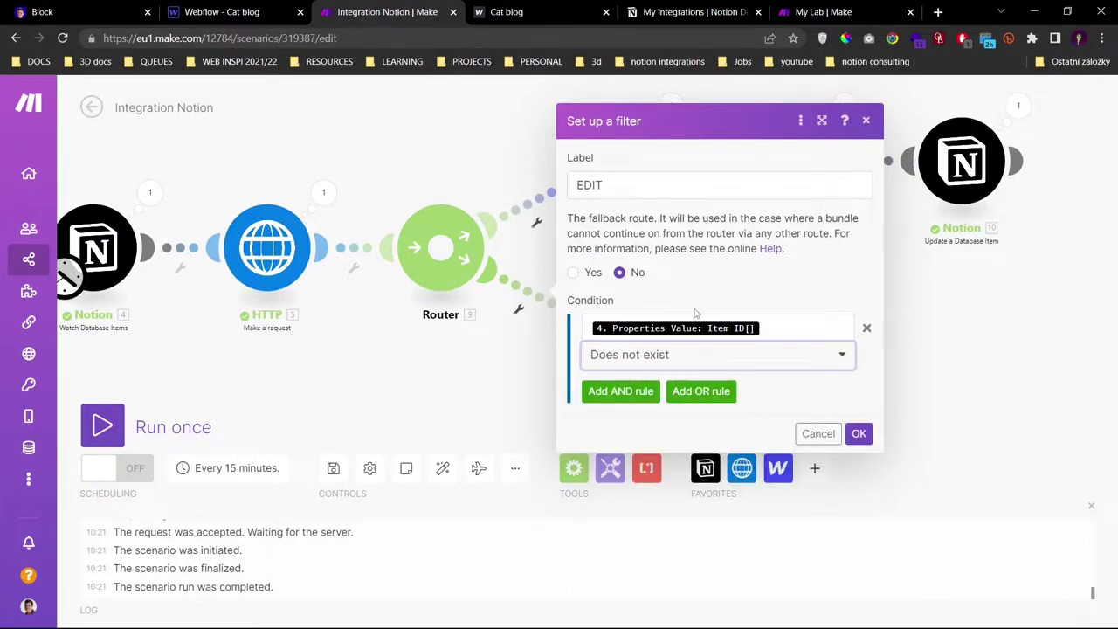
click(687, 358)
click(634, 398)
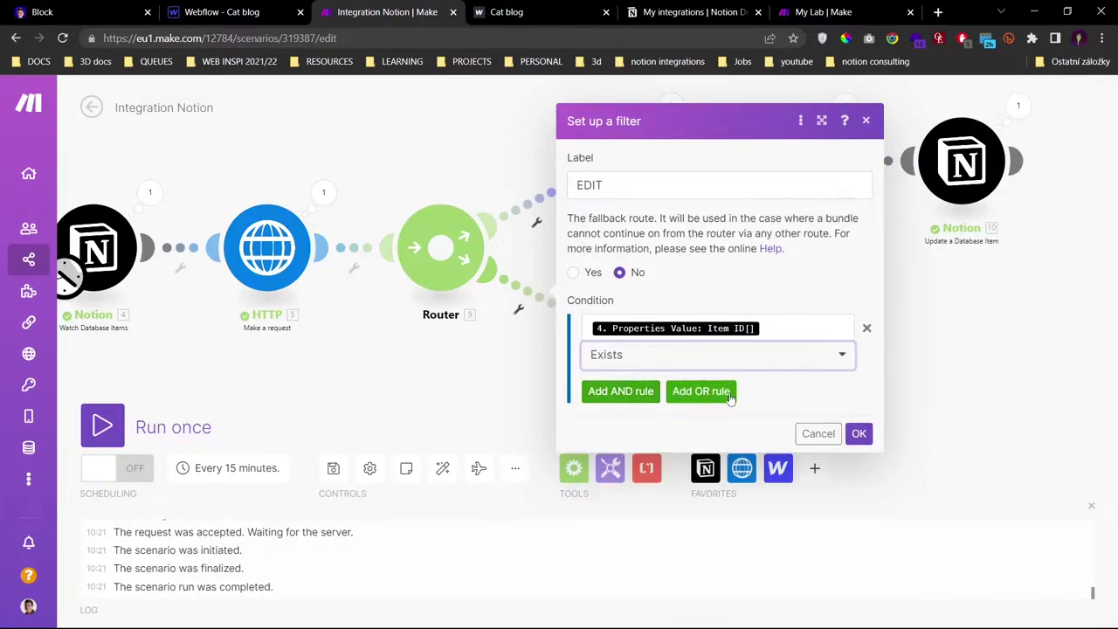
click(793, 390)
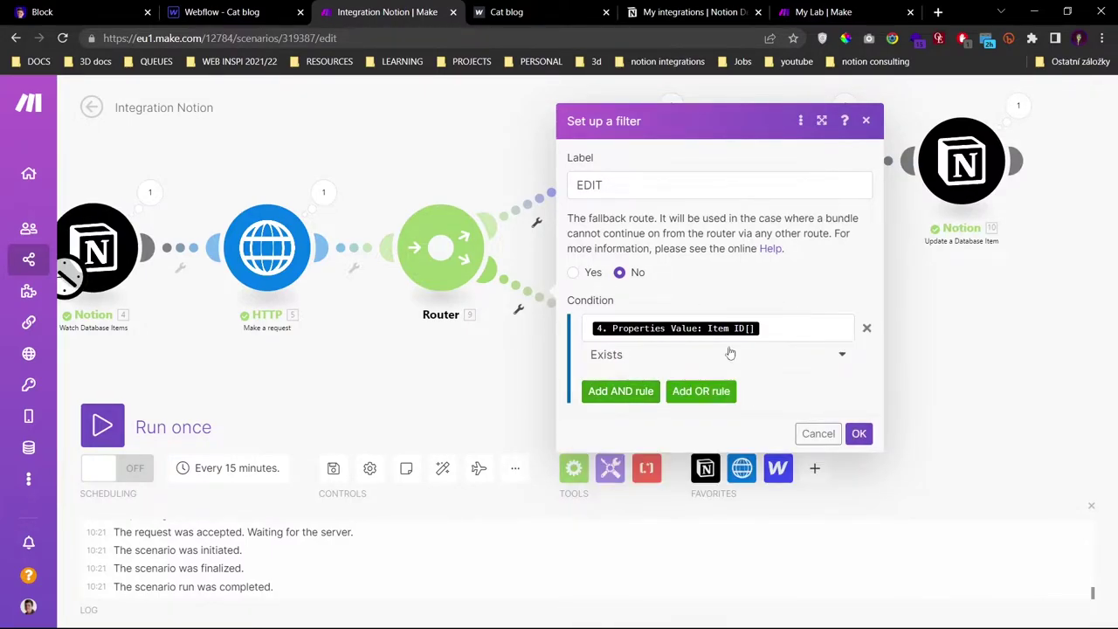
click(856, 433)
- Add a Webflow Update an Item module on the EDIT route, using the Cat blog site and Posts collection
drag(806, 339, 719, 331)
click(527, 329)
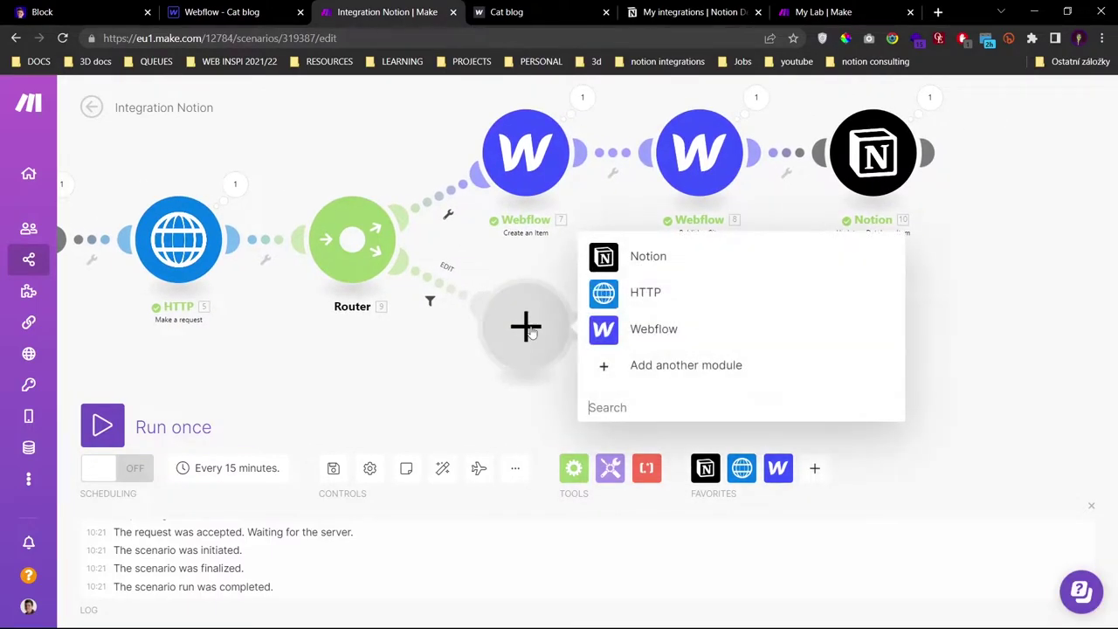
click(651, 327)
text(updat)
click(674, 245)
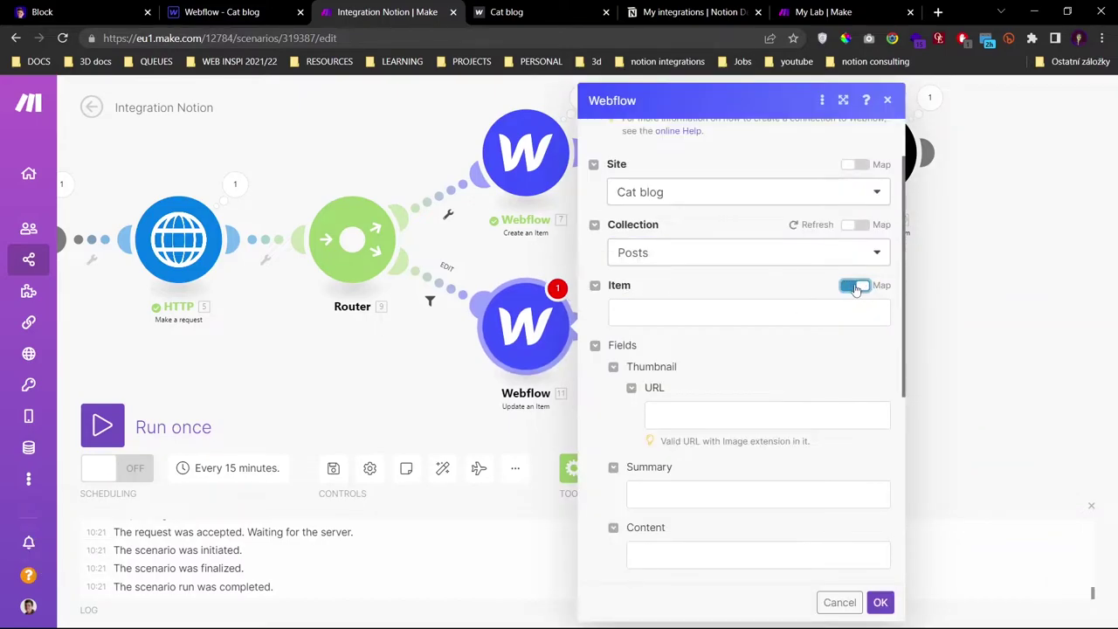
- Map the Webflow update module's Item to Properties Value: Item ID[] from Notion Watch Database Items
click(791, 305)
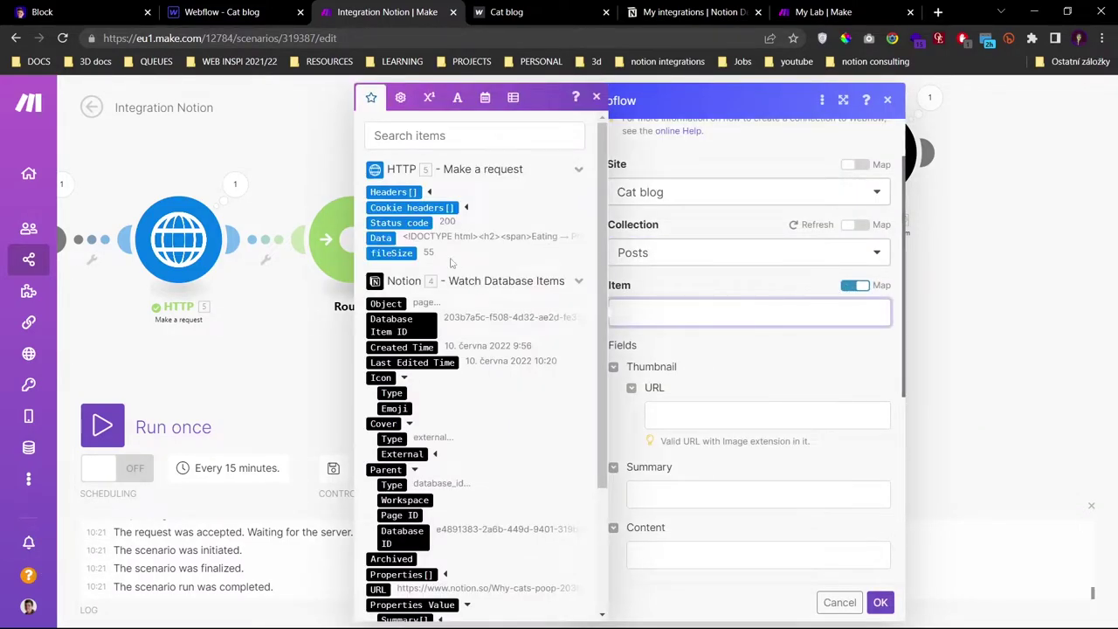
scroll(433, 273, down, 3)
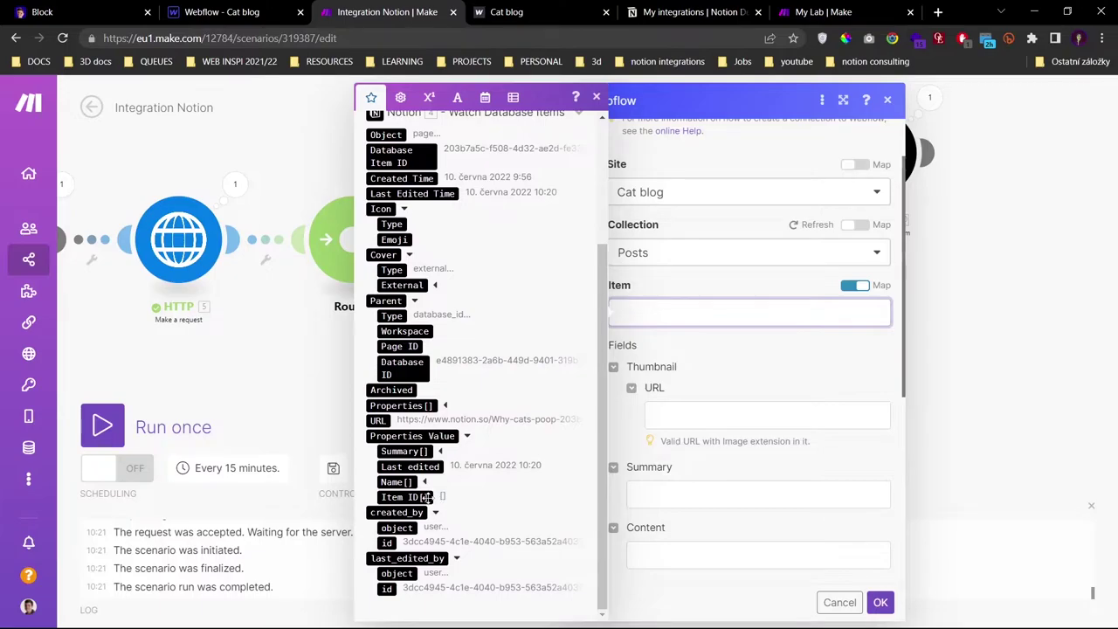
click(428, 496)
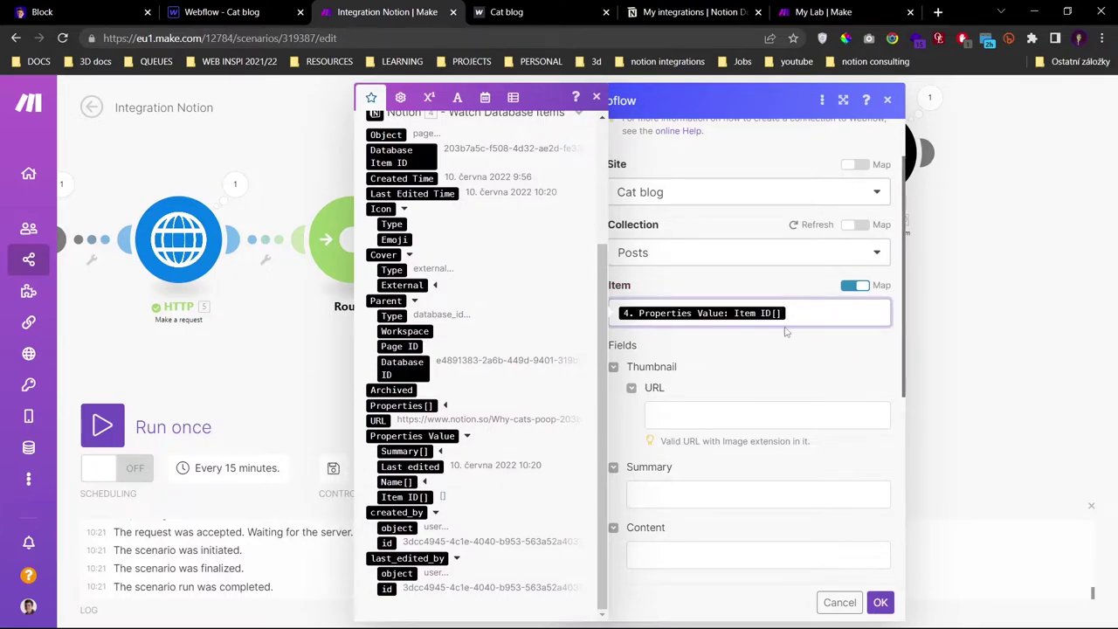
- Try to save the Webflow update module with only its Item mapped
click(428, 483)
click(822, 354)
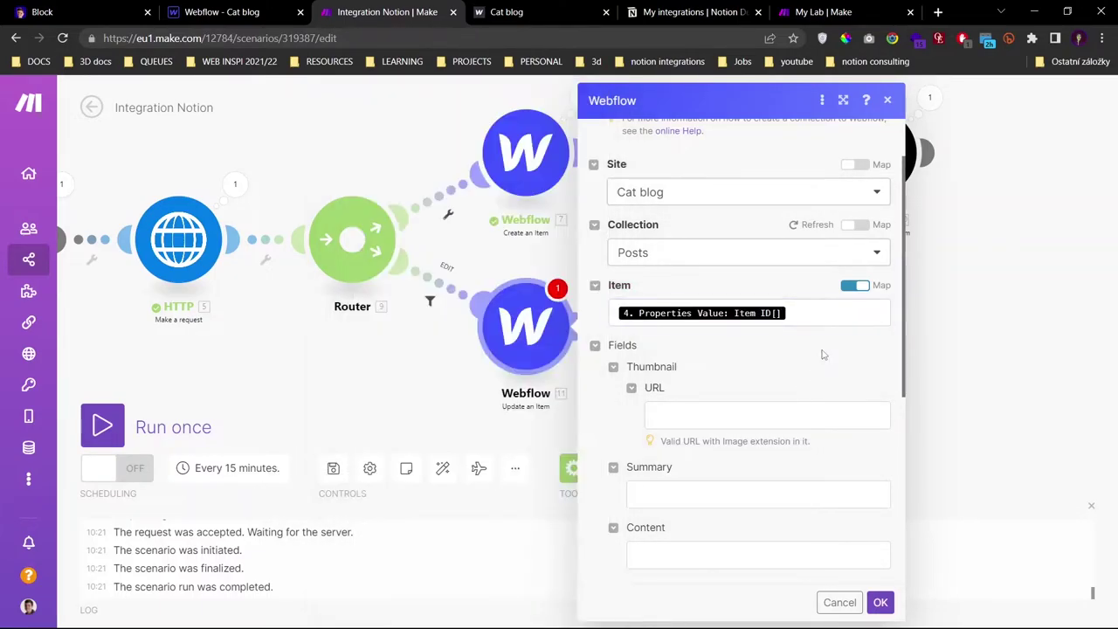
click(881, 604)
- Map the Webflow update module's Name to the Plain Text of Properties Value: Name[] from Notion Watch Database Items
click(693, 397)
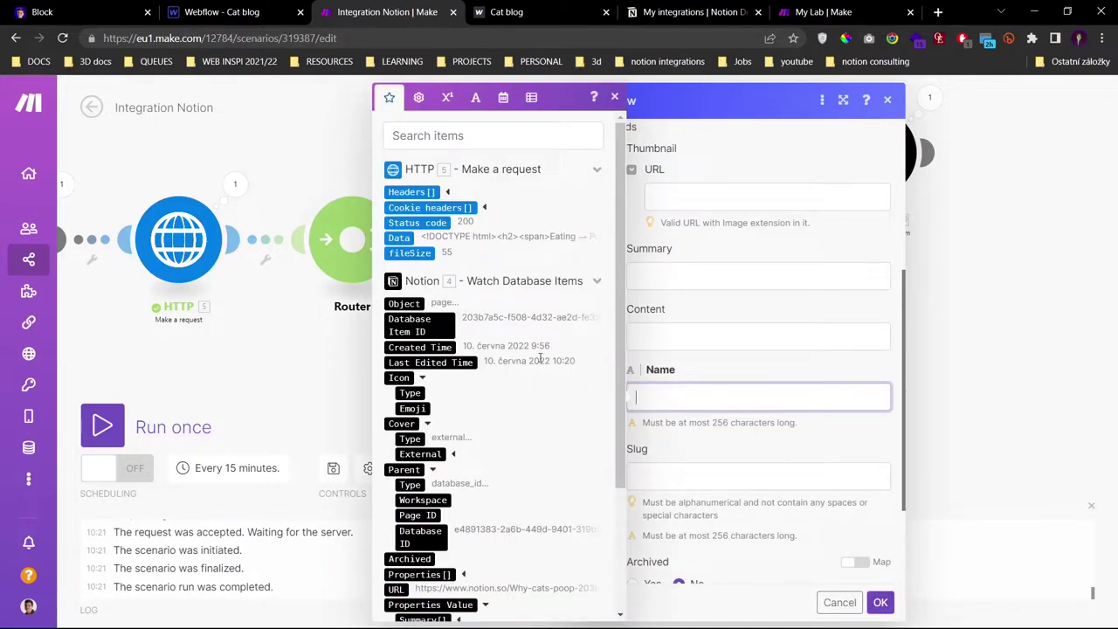
click(687, 374)
scroll(675, 233, up, 3)
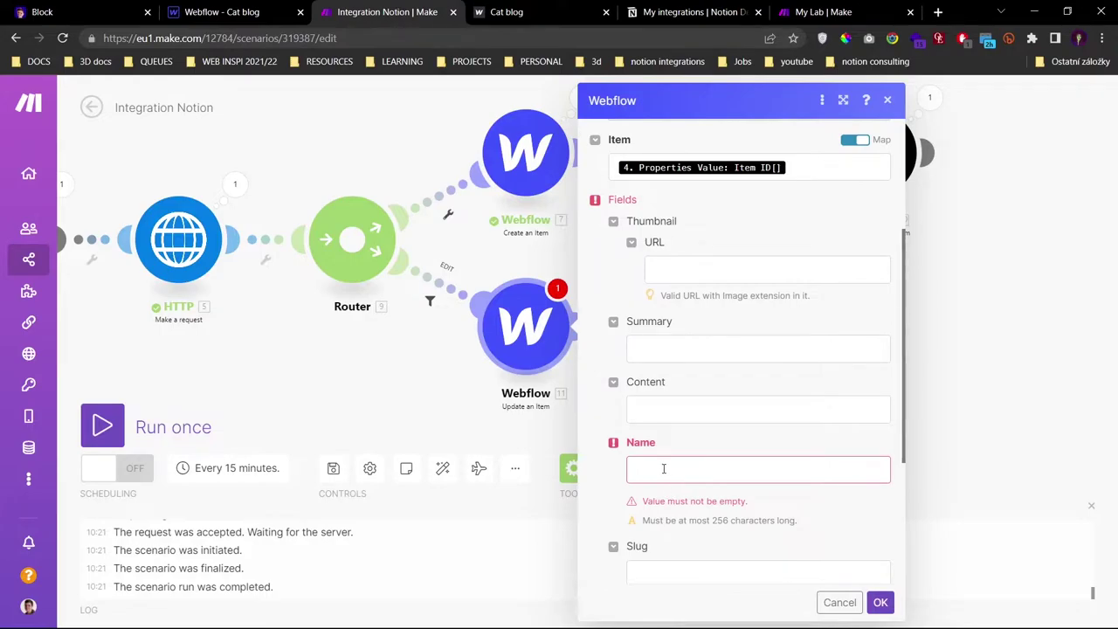
click(664, 469)
scroll(459, 436, down, 2)
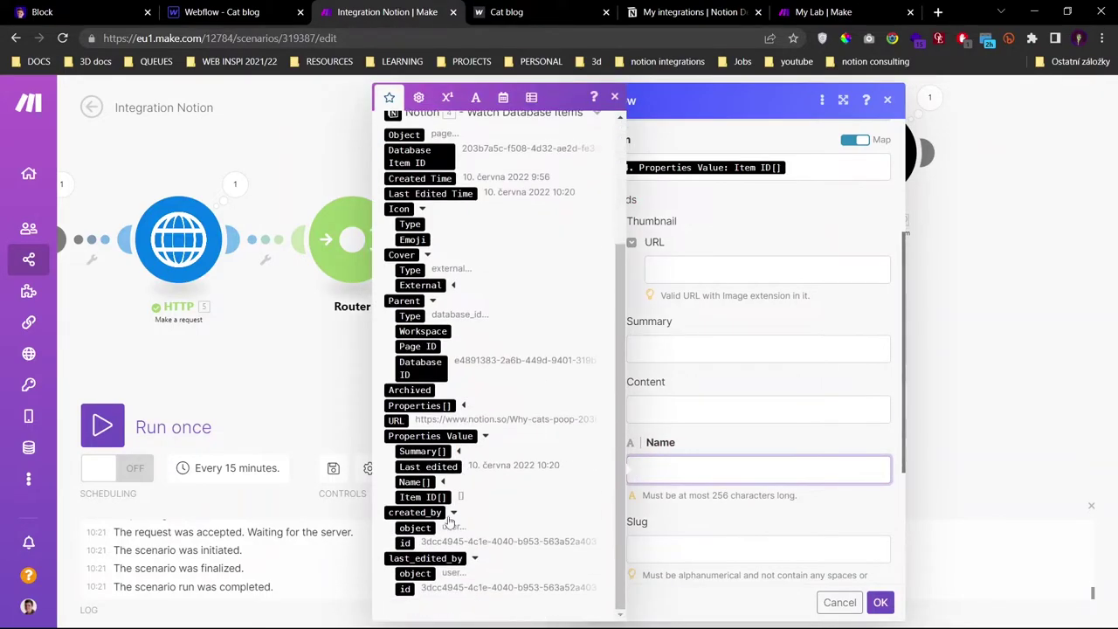
click(443, 483)
click(436, 542)
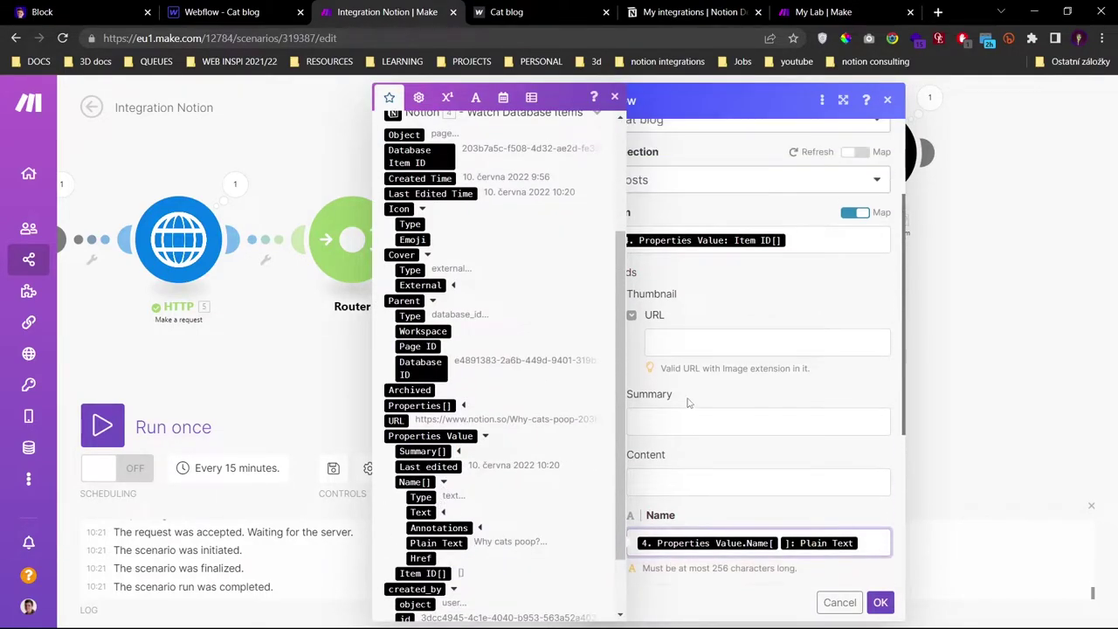
- Map the update module's Summary to the Plain Text of Notion's Summary[] property and its Content to Data from the HTTP request
click(680, 420)
scroll(454, 401, down, 5)
click(422, 401)
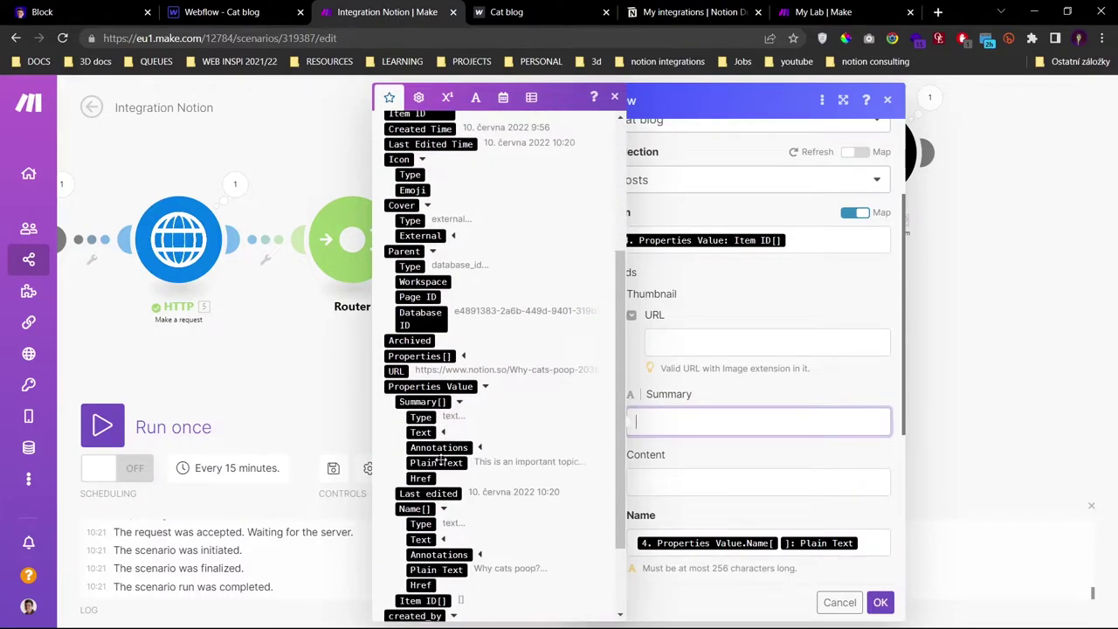
click(450, 463)
click(666, 479)
scroll(447, 363, down, 3)
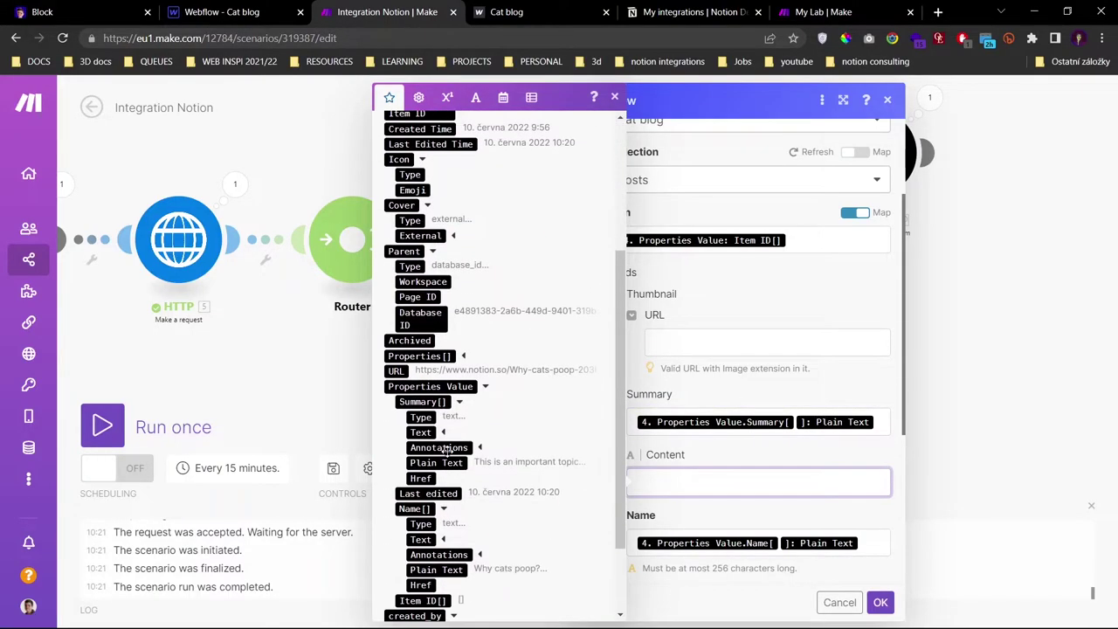
scroll(454, 366, up, 1)
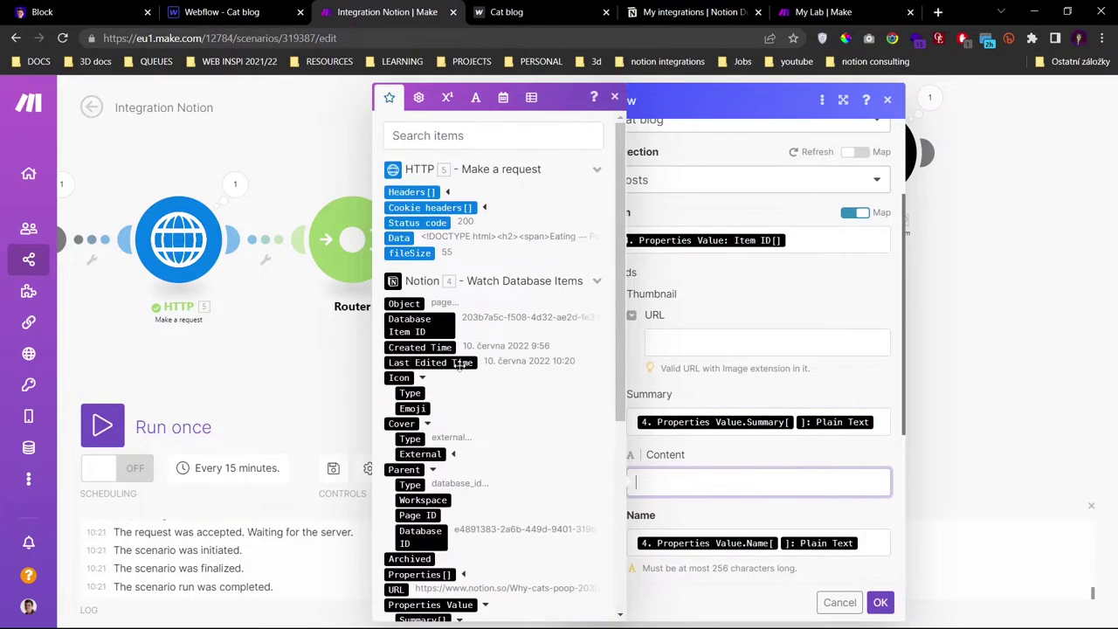
click(399, 238)
- Open the Thumbnail URL of the Webflow update module for mapping
click(680, 348)
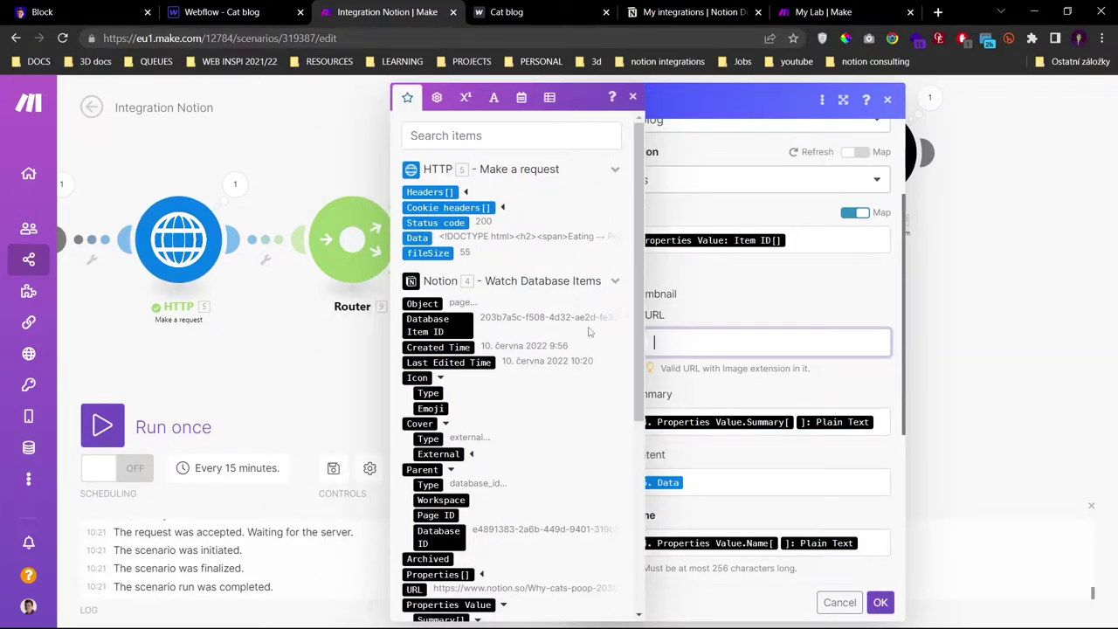
- Map the Thumbnail URL of the Webflow item update to the Notion cover's External URL
scroll(470, 427, down, 3)
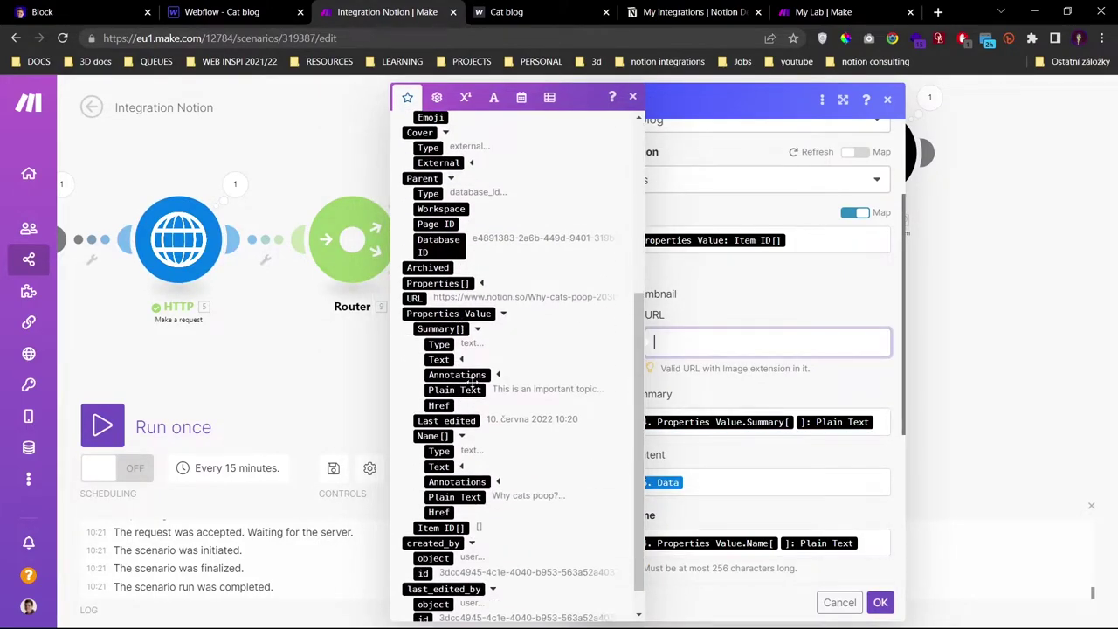
scroll(479, 498, down, 1)
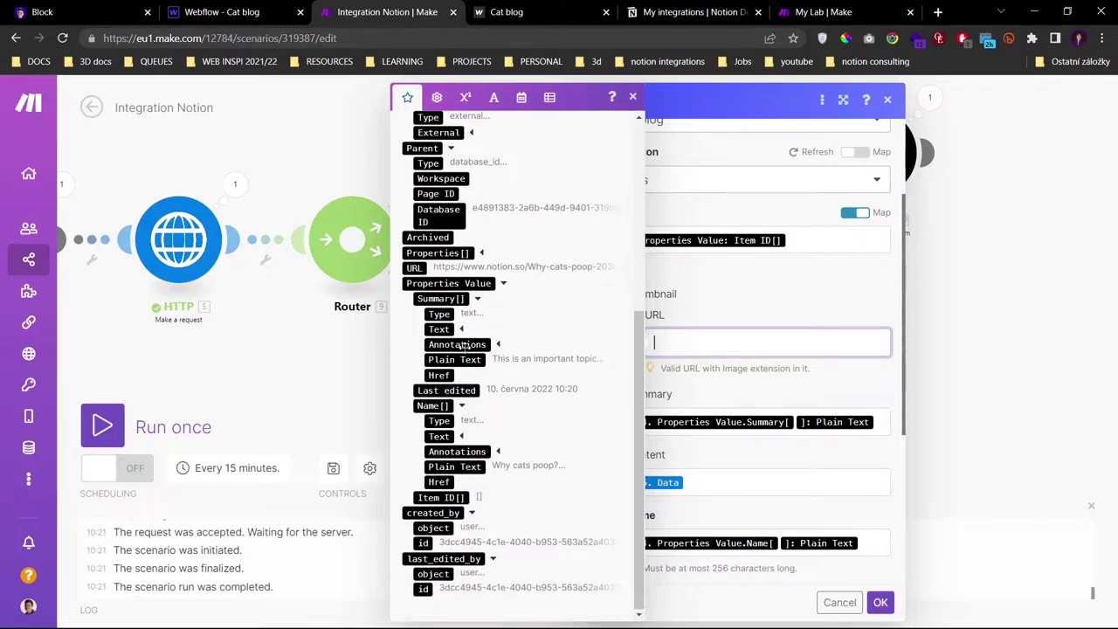
scroll(455, 288, up, 3)
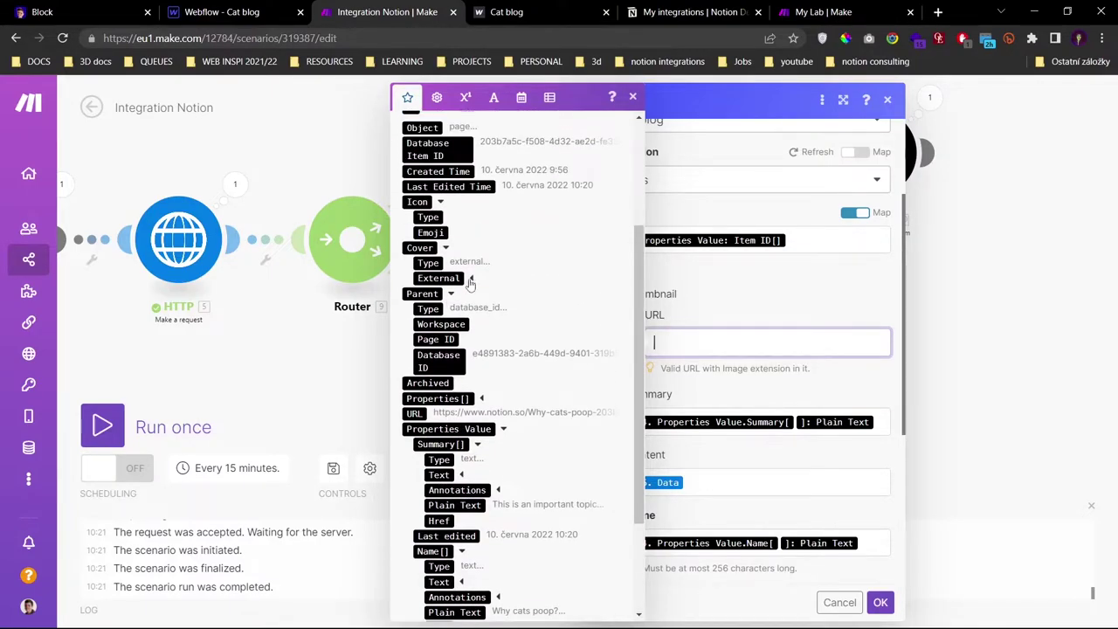
click(471, 280)
click(437, 294)
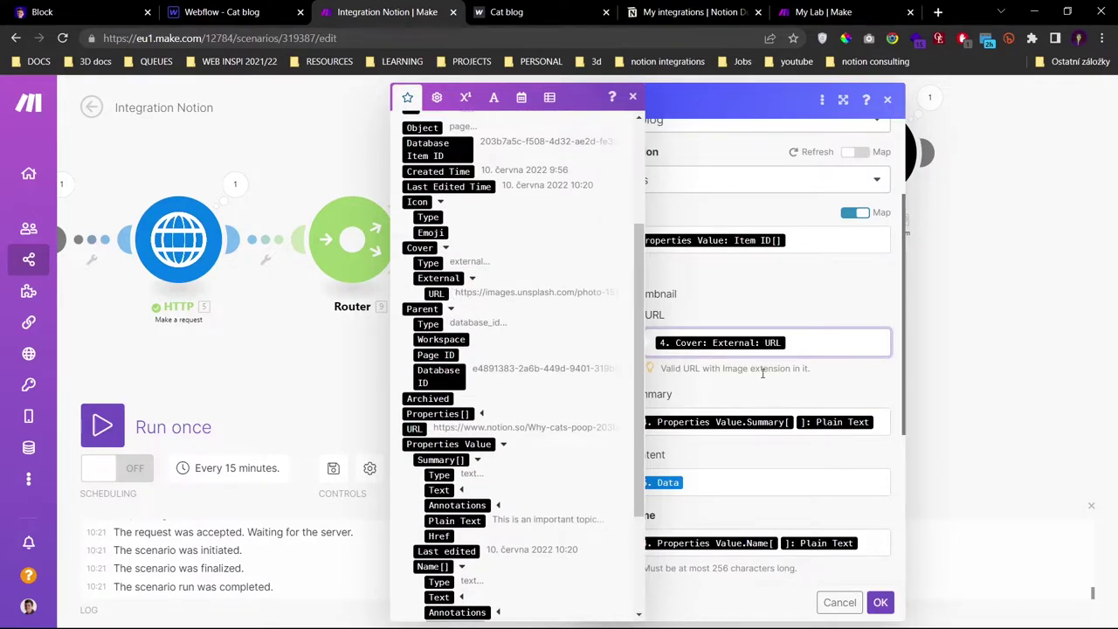
click(763, 374)
- Run only the Notion Watch Database Items module to refresh its sample data
scroll(697, 414, up, 5)
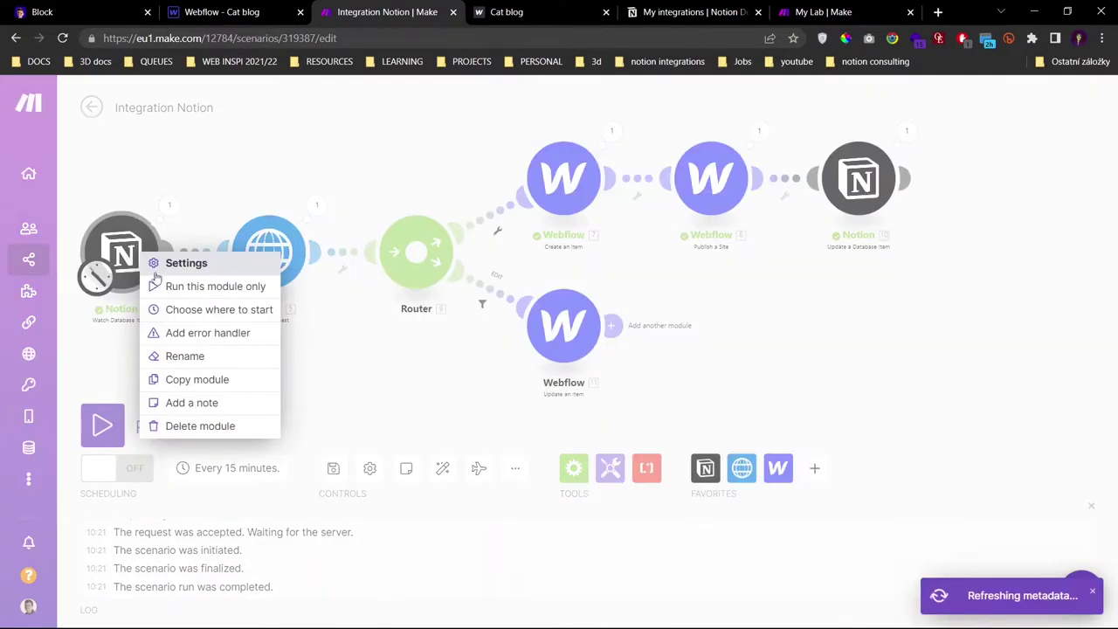
click(219, 285)
drag(245, 266, 203, 207)
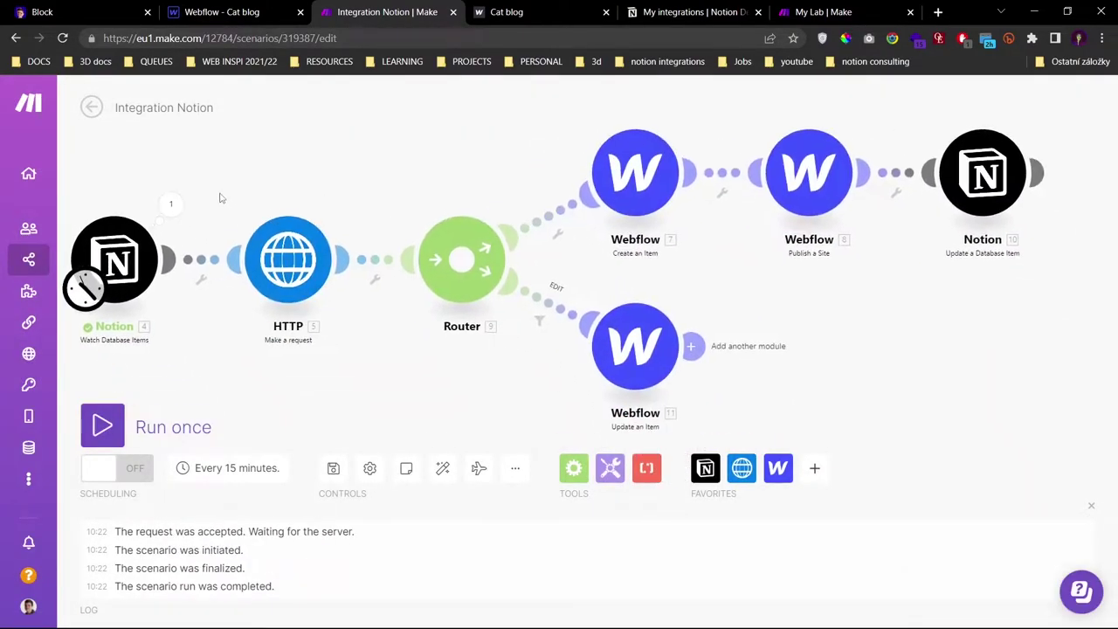
- Remap the Item field of the Webflow Update an Item module to the Notion Item ID's plain_text and save the module
click(634, 345)
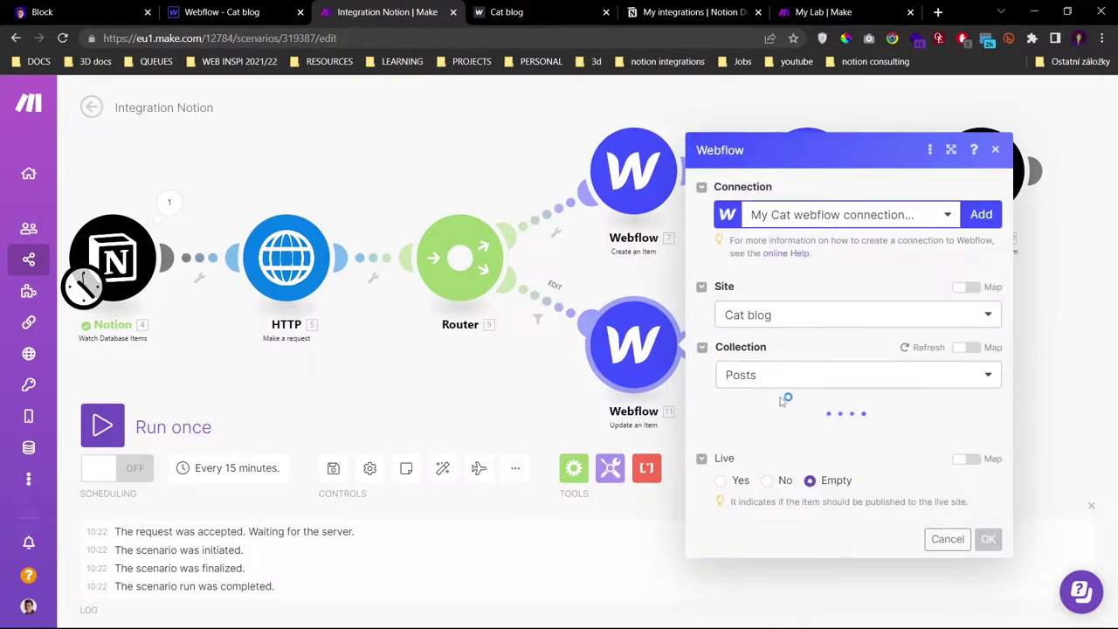
click(824, 370)
key(BackSpace)
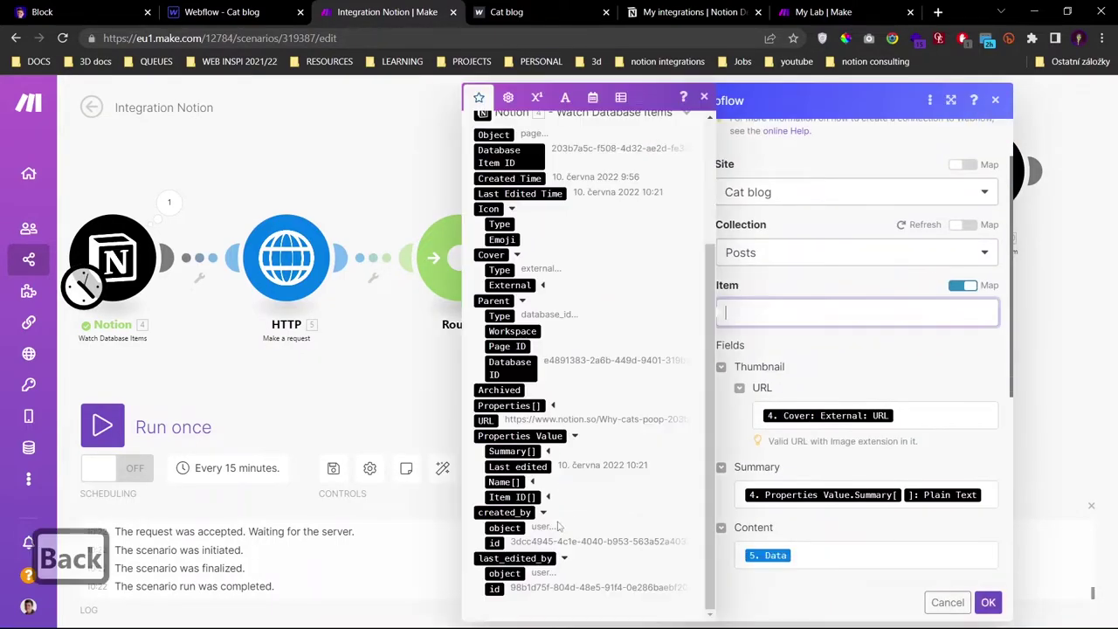
click(549, 498)
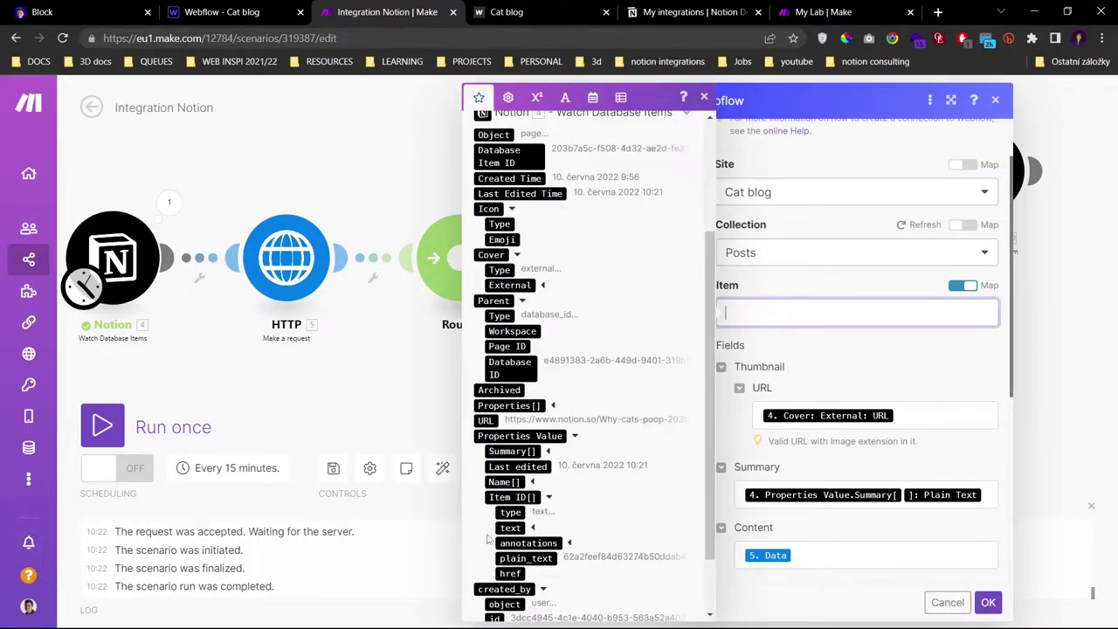
click(526, 559)
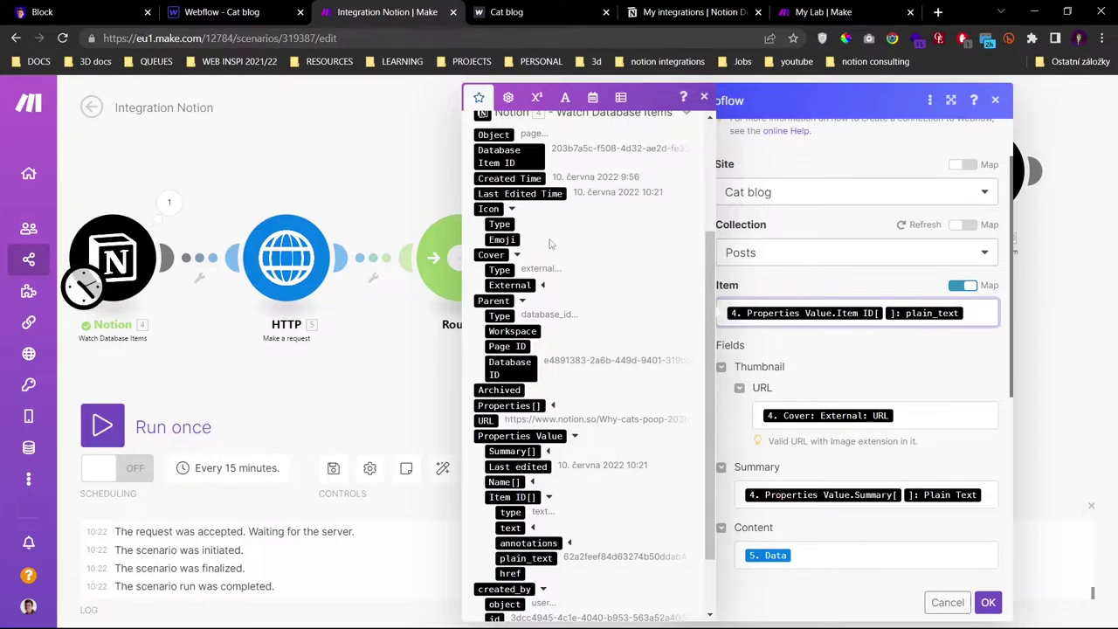
click(827, 281)
scroll(862, 418, down, 5)
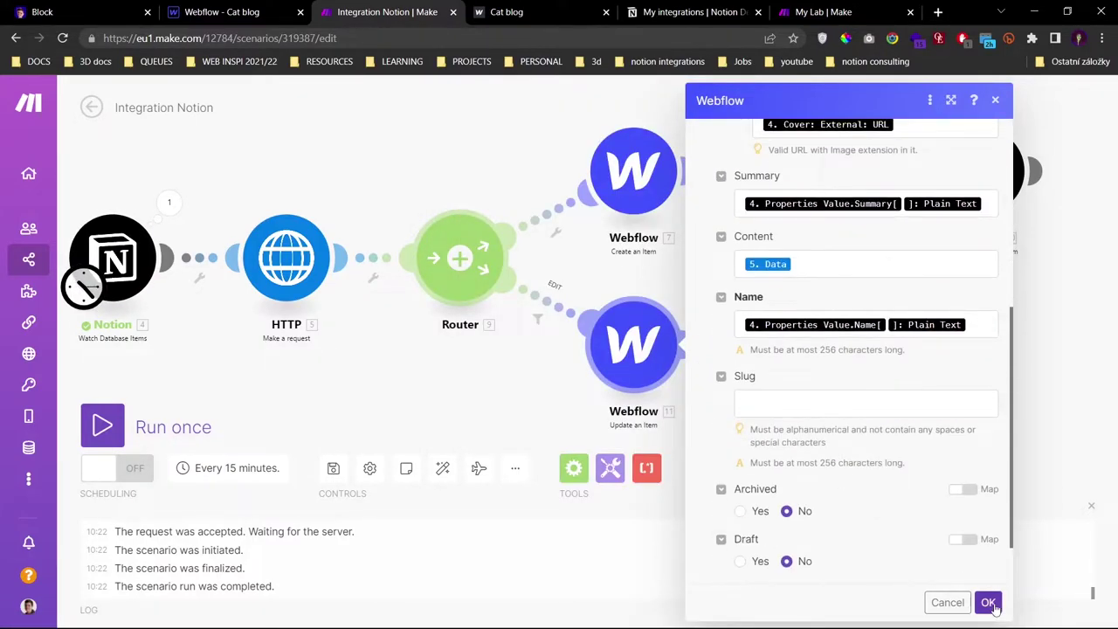
click(989, 602)
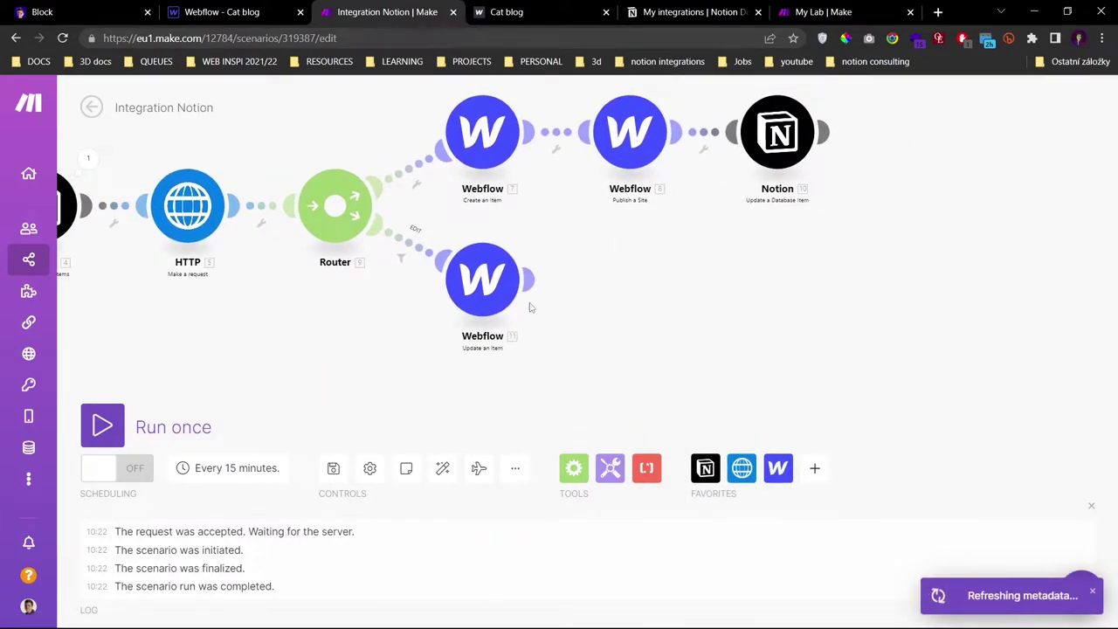
- Clone the Webflow Publish a Site module and attach the copy after the Update an Item module
right_click(620, 133)
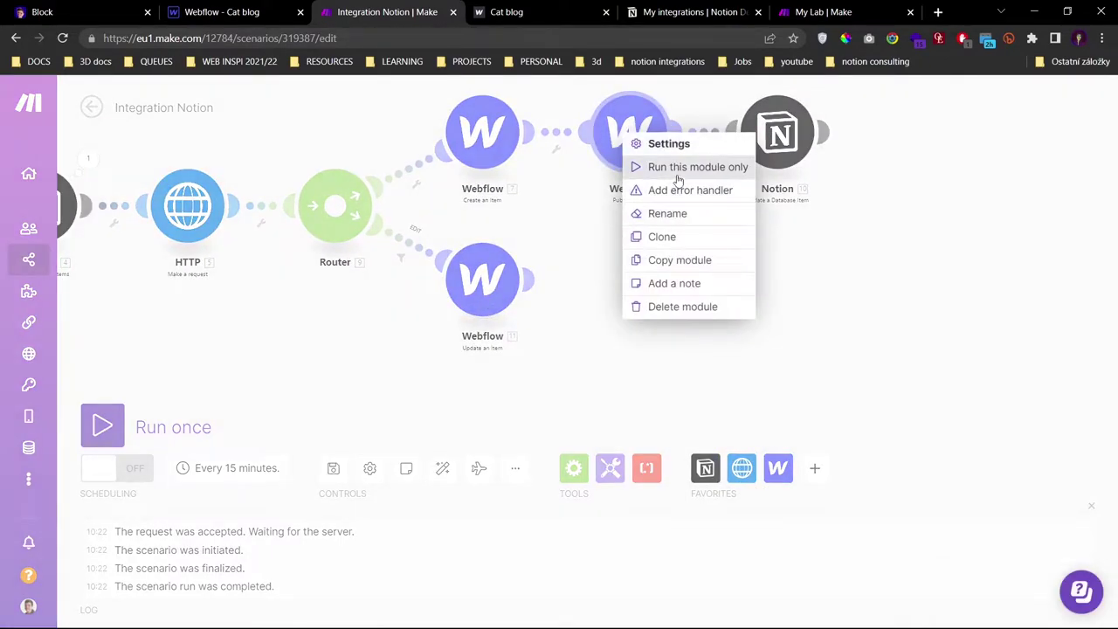
click(655, 236)
click(634, 278)
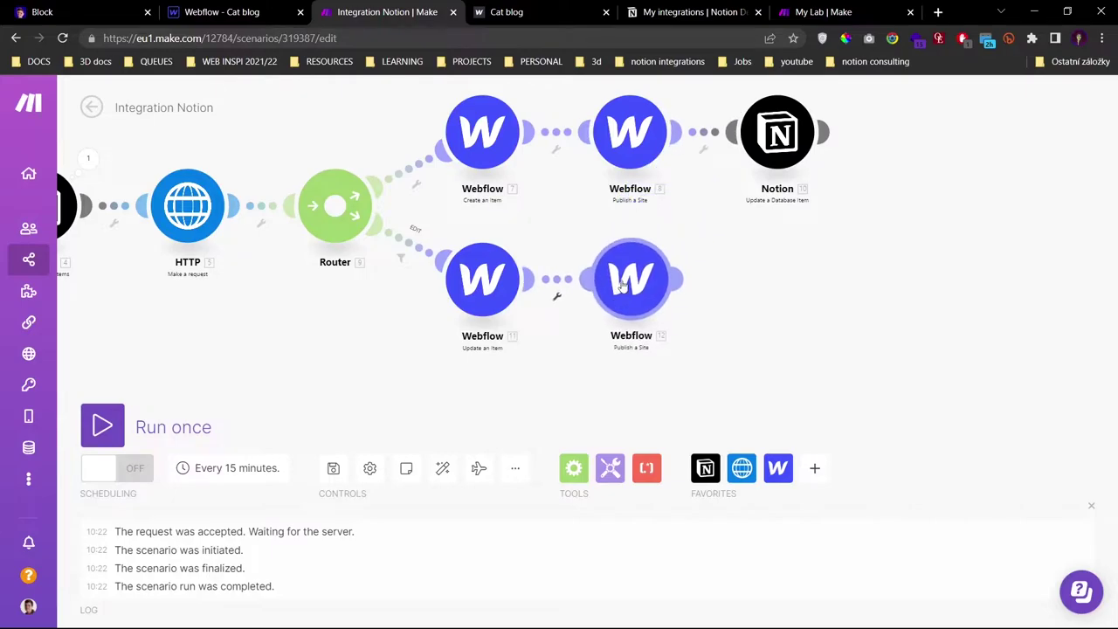
scroll(739, 303, down, 1)
- Switch to Notion, retitle the cat post "Why cats poop?!" and look at the published Cat blog before the sync
key(alt+Tab)
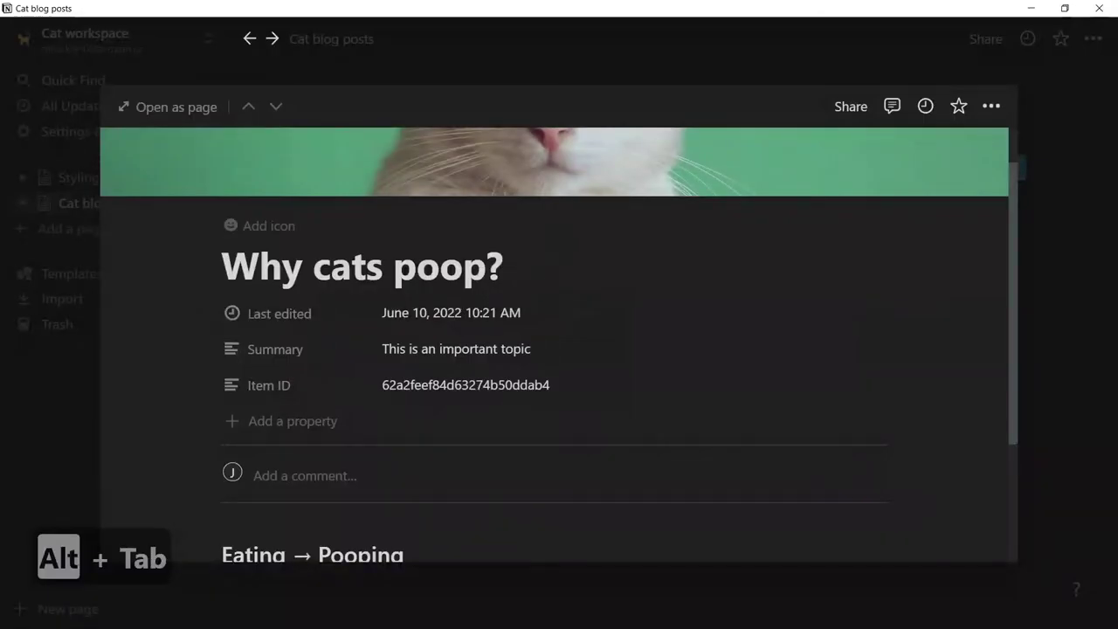
key(alt+Tab)
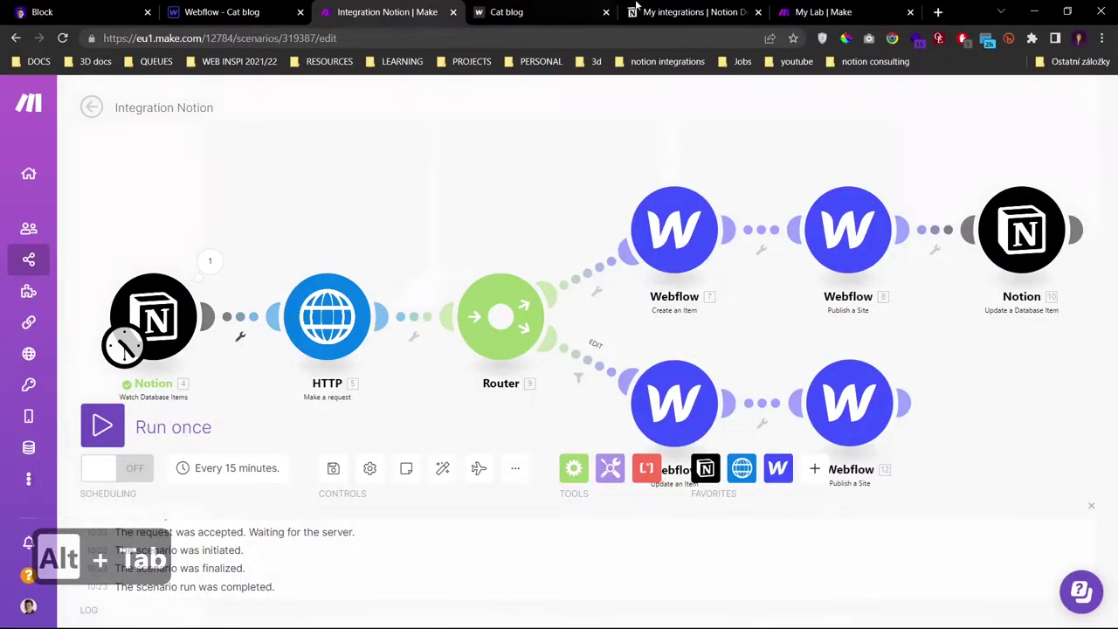
key(alt+Tab)
drag(276, 297, 307, 318)
click(307, 317)
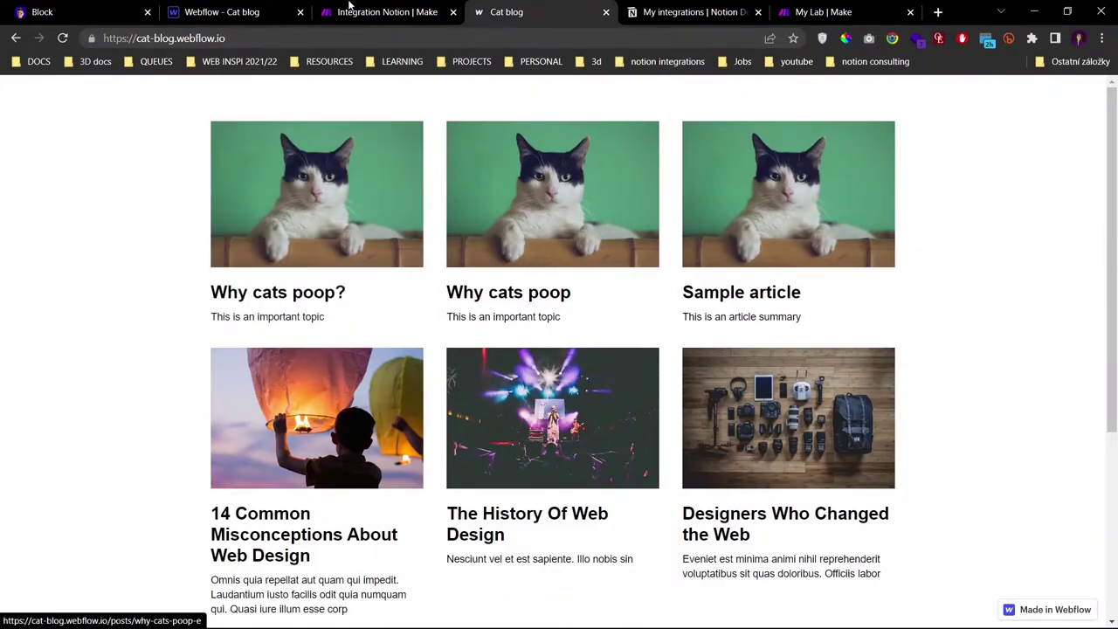
key(alt+Tab)
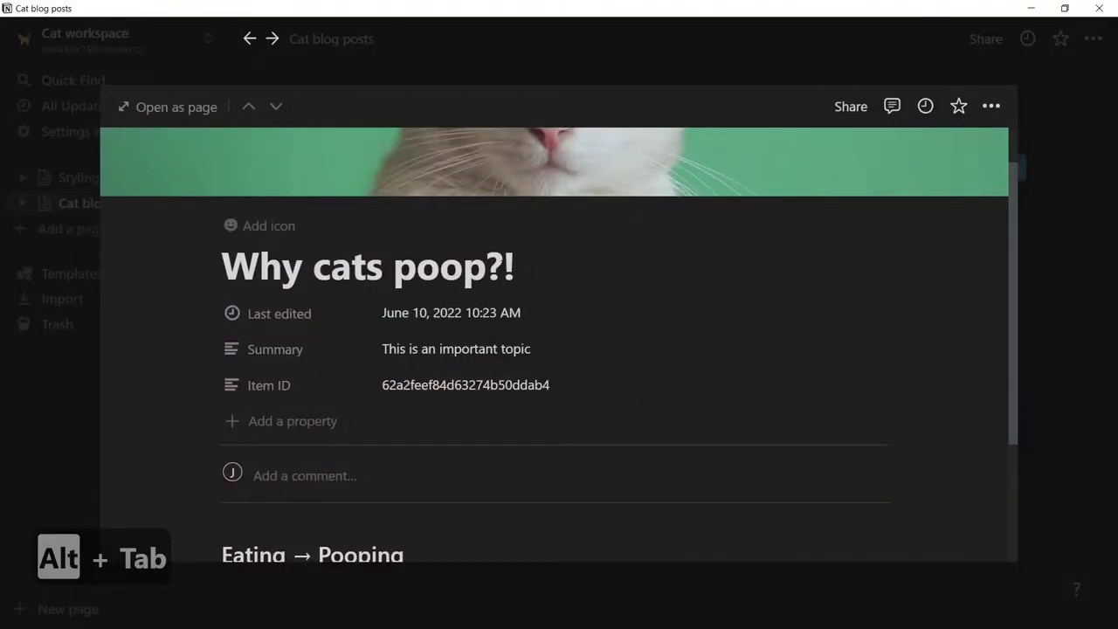
- Switch back to the Make scenario and run the whole scenario once
key(alt+Tab)
key(alt+Tab)
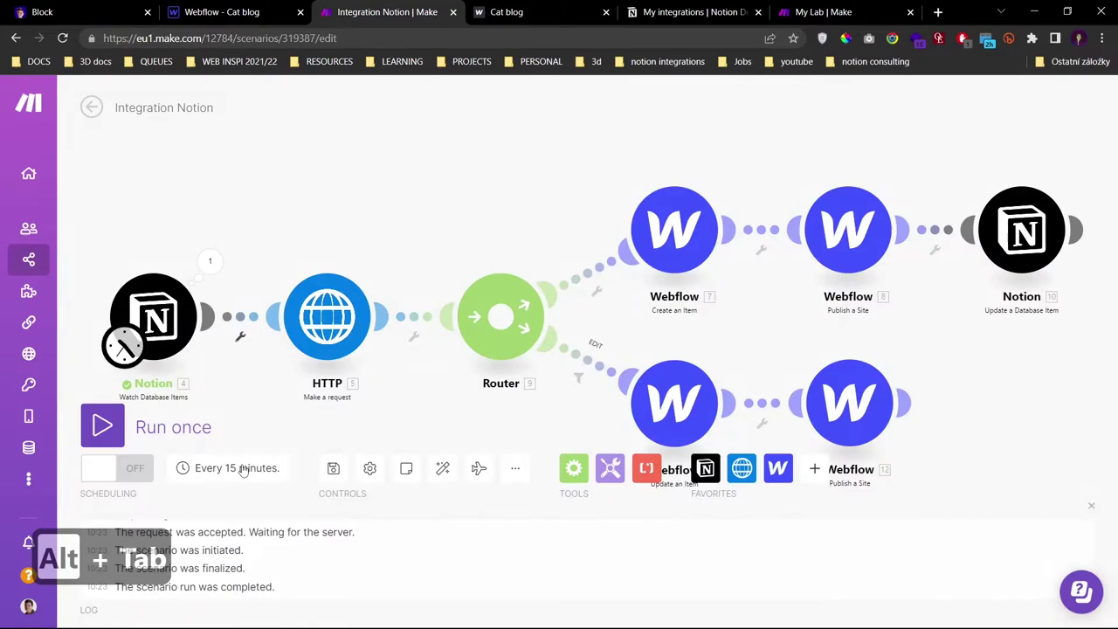
click(103, 429)
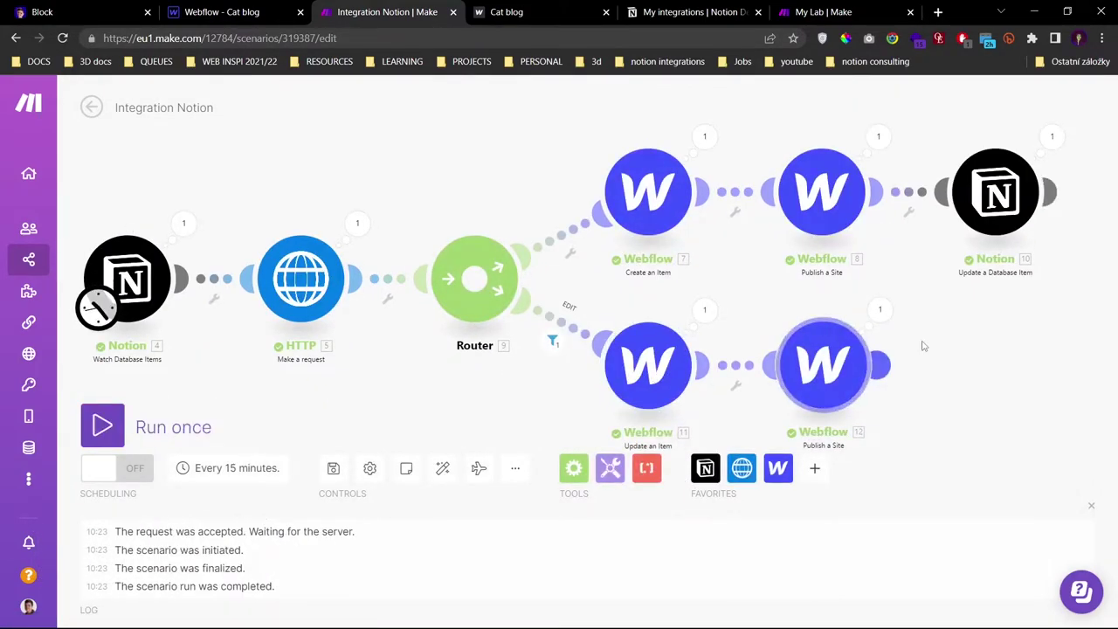
drag(924, 347, 852, 306)
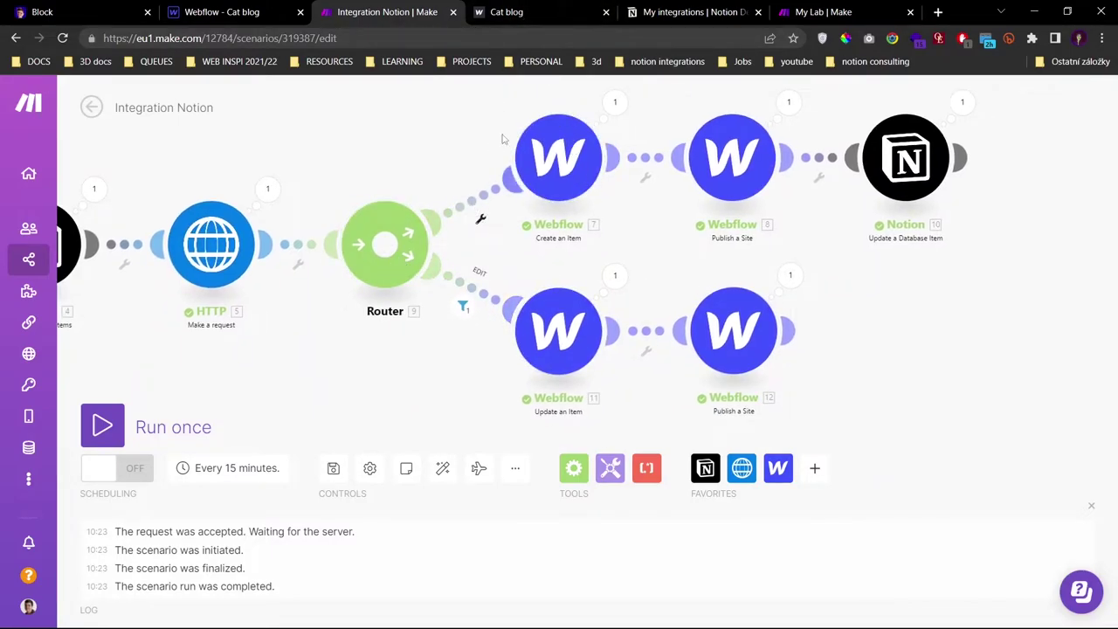
- Open the filter setup for the route between the Router and the Webflow Create an Item module
scroll(483, 231, up, 1)
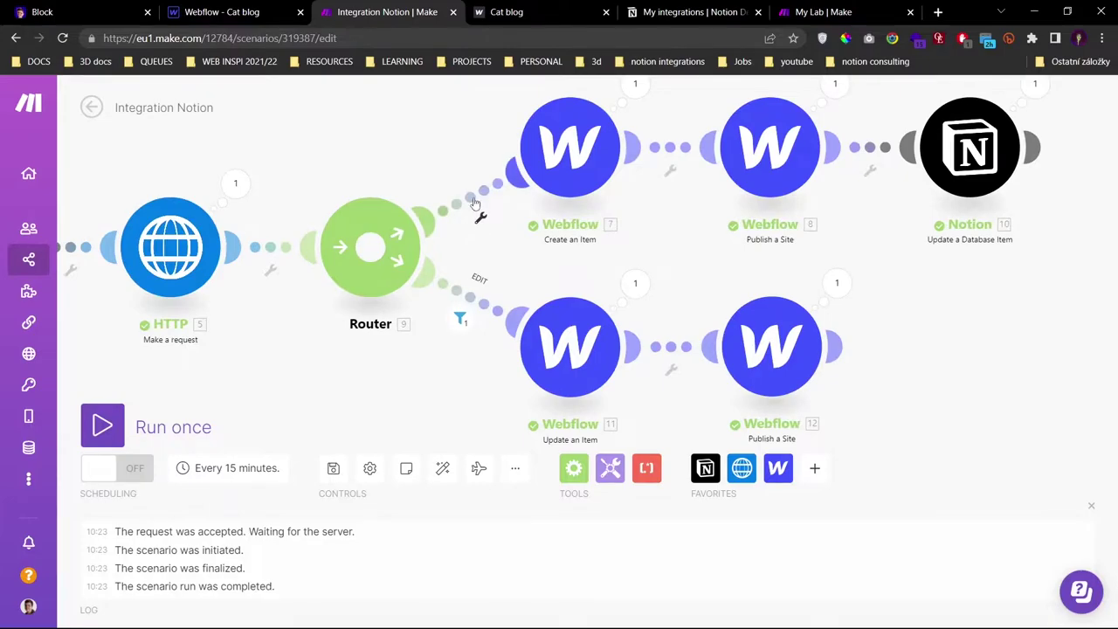
click(480, 218)
click(482, 219)
click(482, 220)
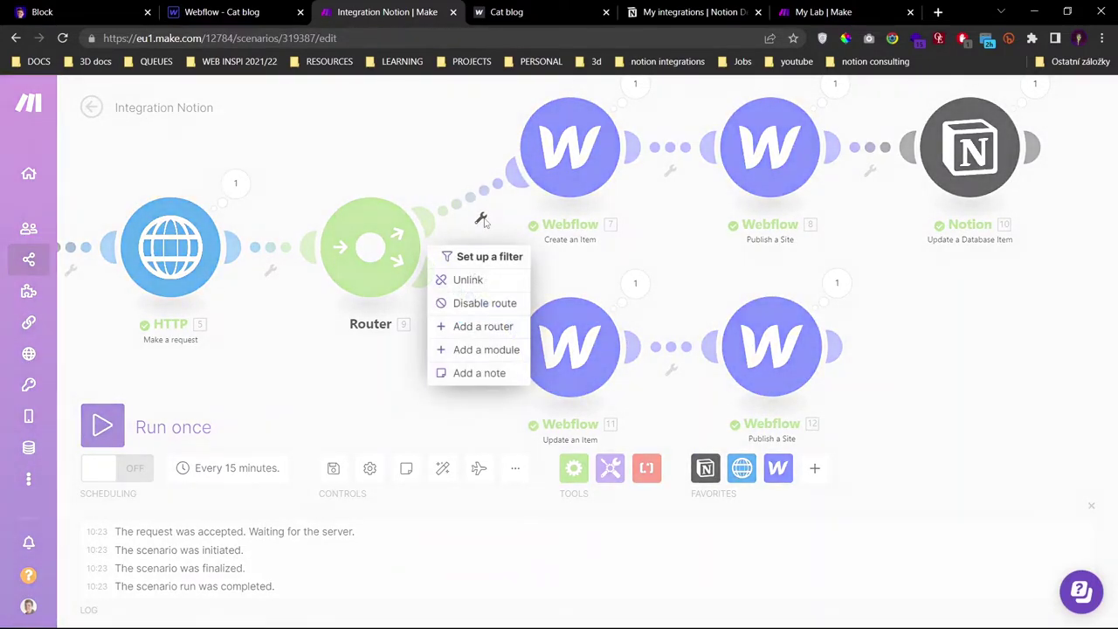
click(476, 202)
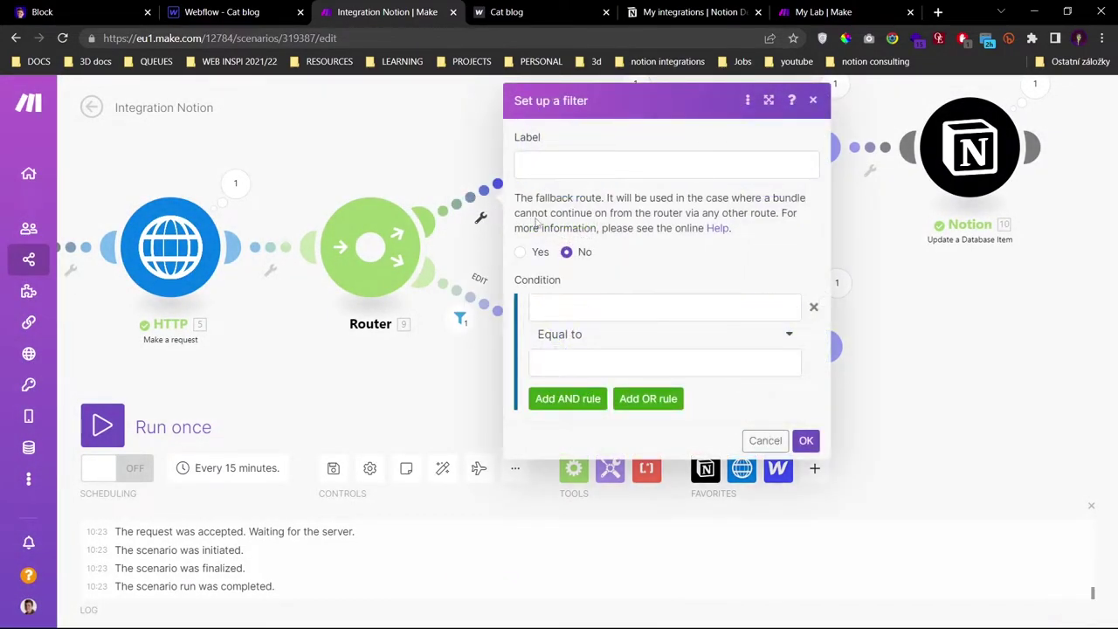
click(552, 169)
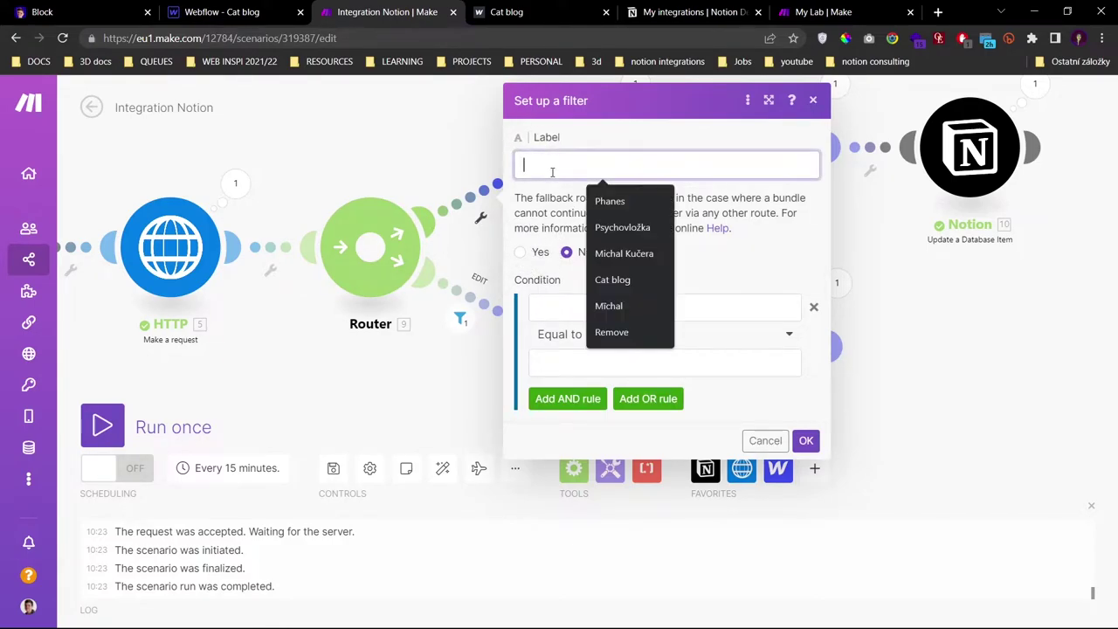
key(Tab)
key(ctrl+r)
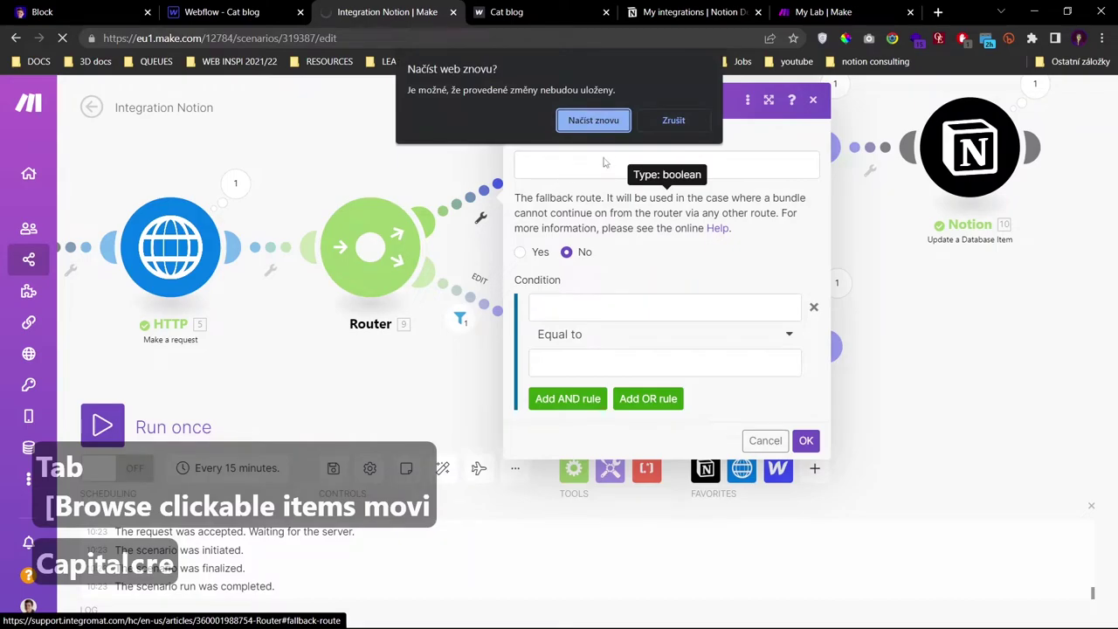
click(674, 120)
- Label the new route filter CREATE
click(611, 164)
text(CREATE)
key(Caps_Lock)
- Base the CREATE filter's condition on the Notion Item ID's plain_text, choose an operator that needs no comparison value, and save the filter
click(558, 309)
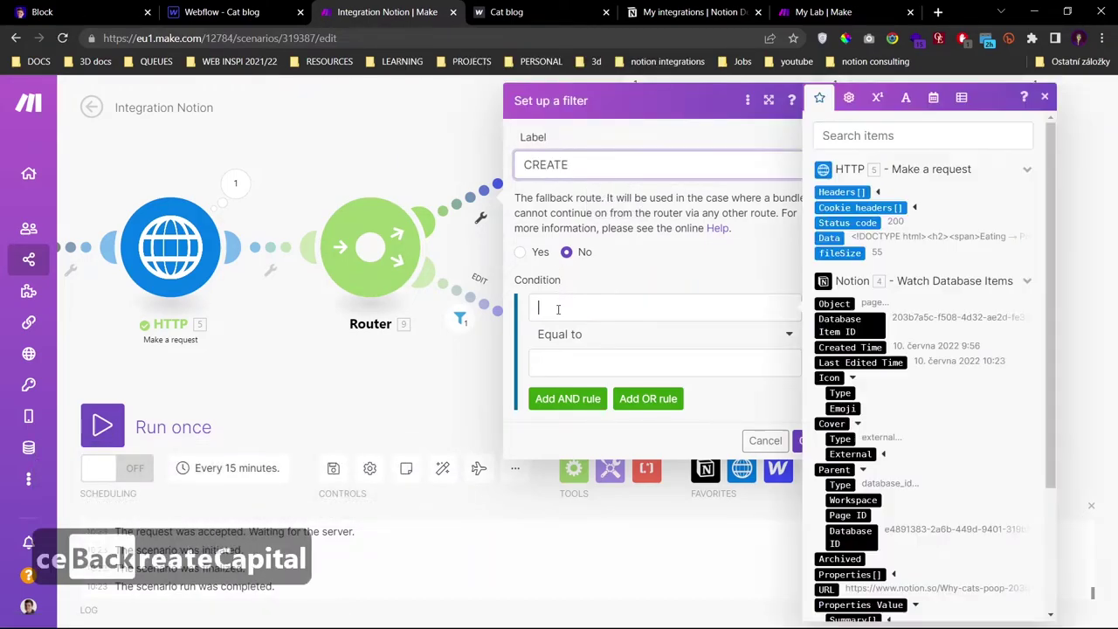
scroll(872, 496, down, 2)
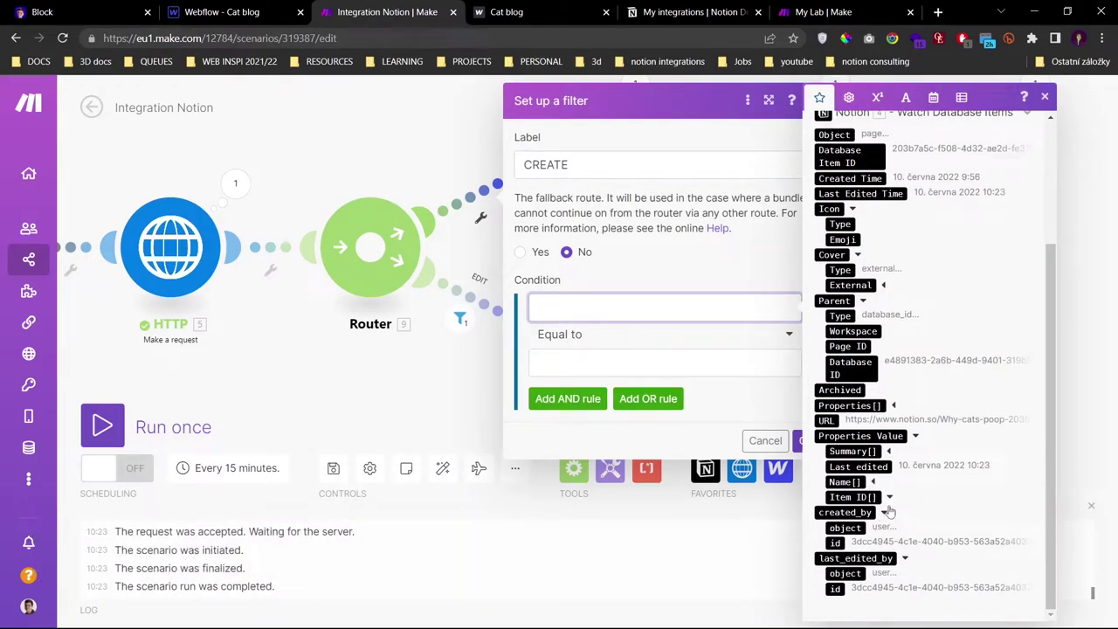
click(889, 499)
click(865, 559)
click(626, 362)
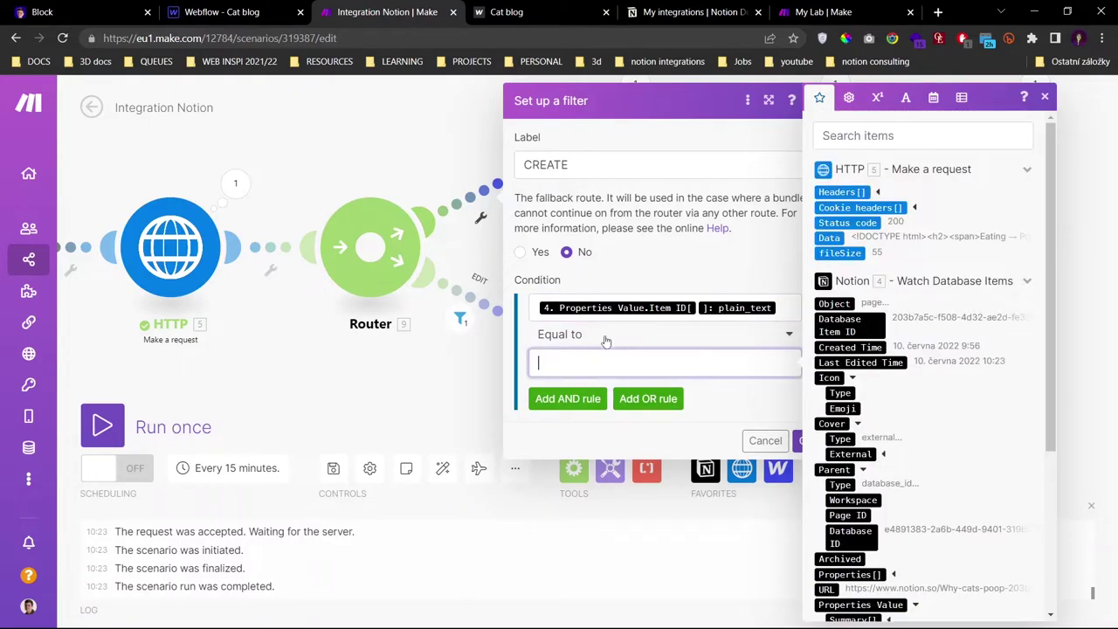
click(602, 334)
click(593, 400)
click(805, 413)
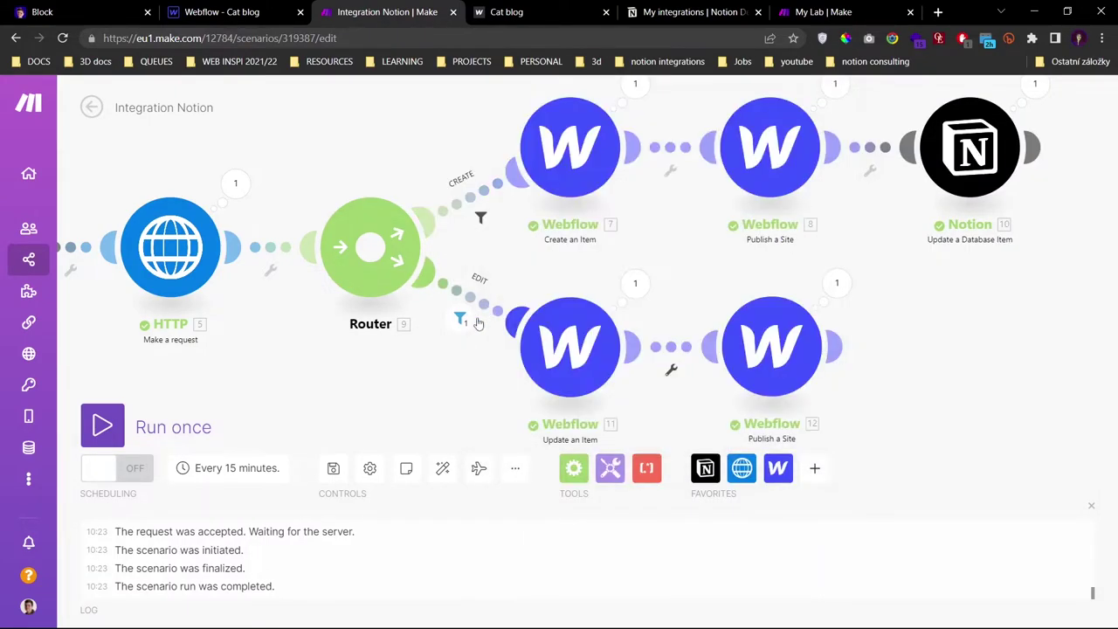
- Review the condition of the EDIT route filter and close it without saving
click(460, 319)
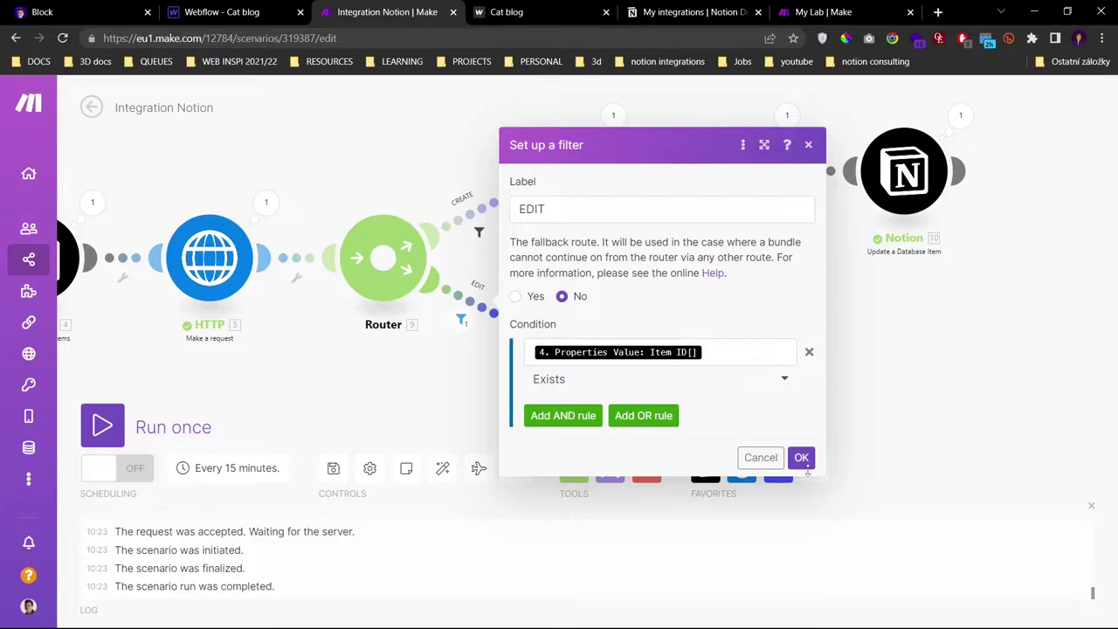
click(758, 458)
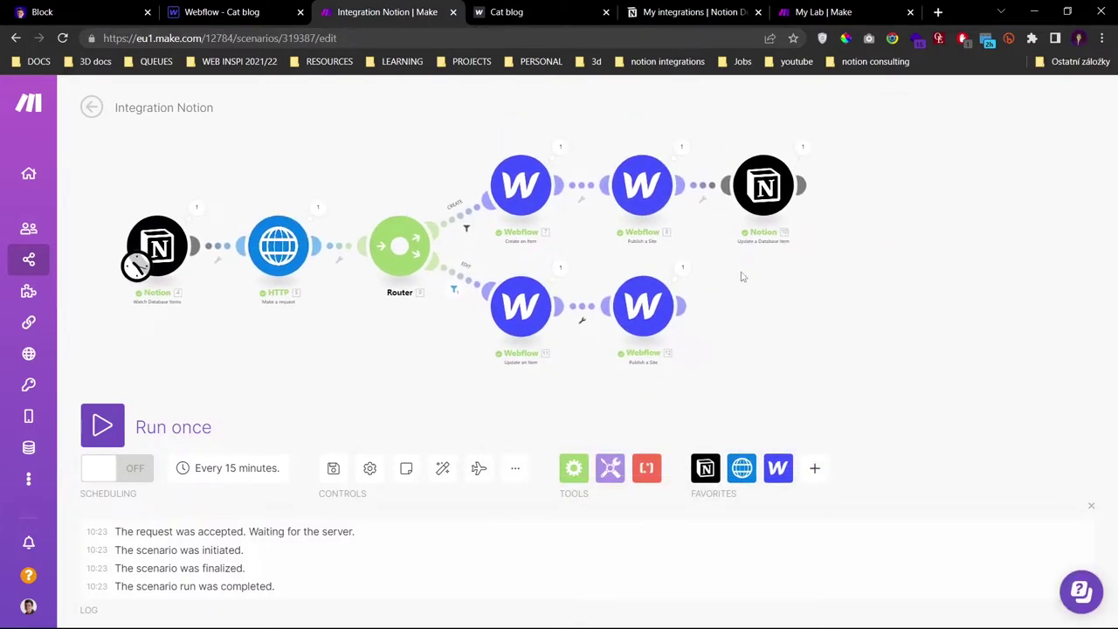
- Reload the published Cat blog page and check how the edited cat post is listed
click(578, 19)
key(F5)
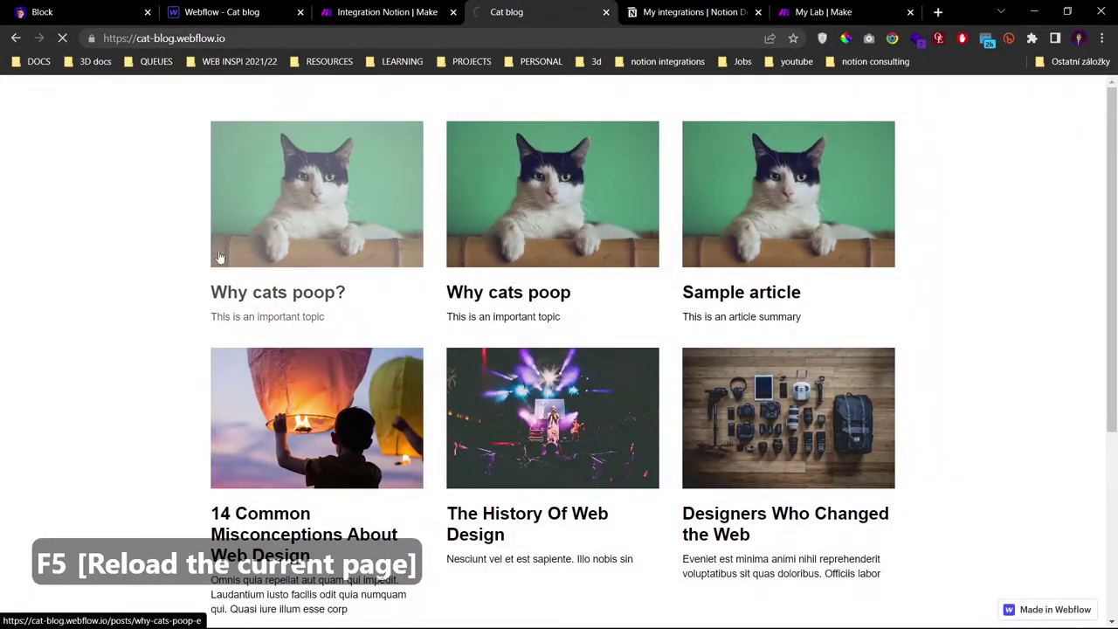
drag(182, 256, 602, 310)
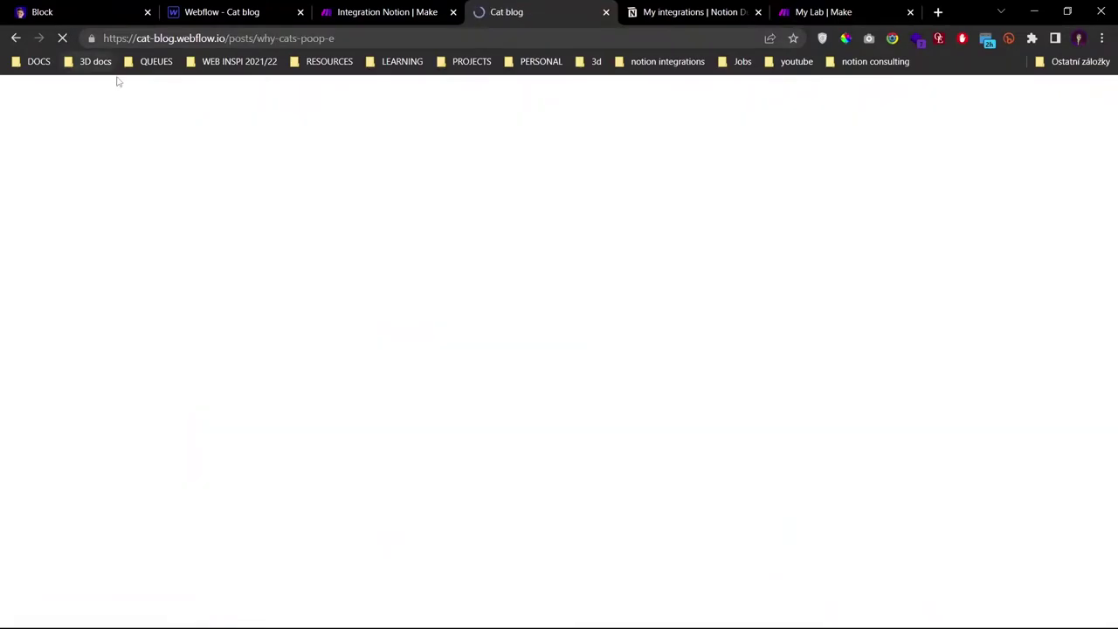
click(354, 126)
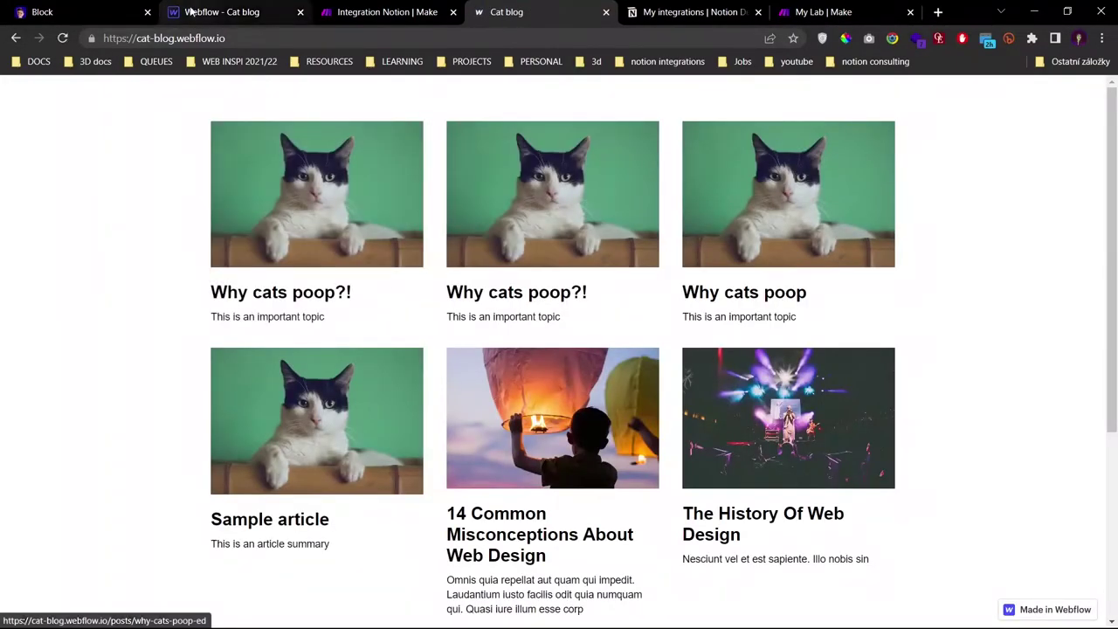
- Switch to the Webflow designer, delete all nine items from the Posts CMS collection, and republish the site
click(187, 13)
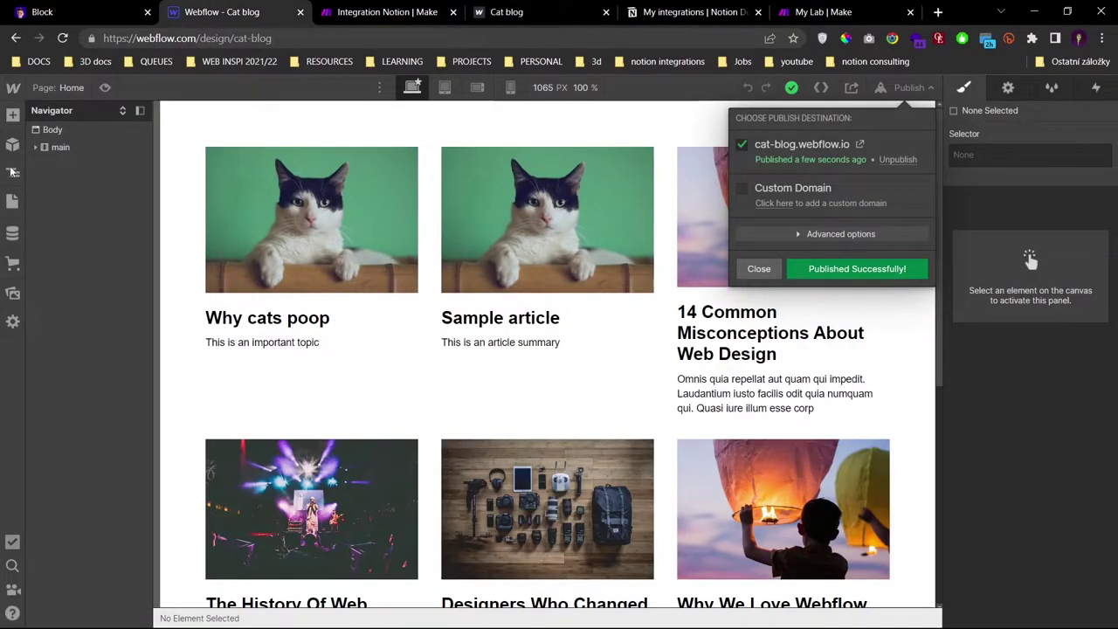
click(13, 232)
click(112, 151)
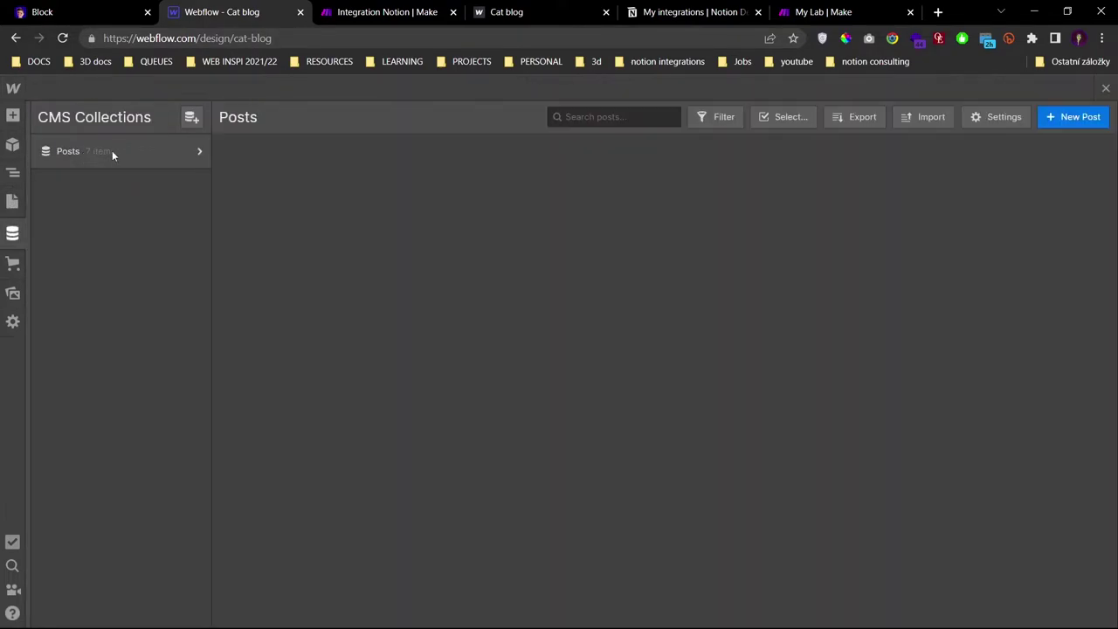
click(783, 116)
click(224, 178)
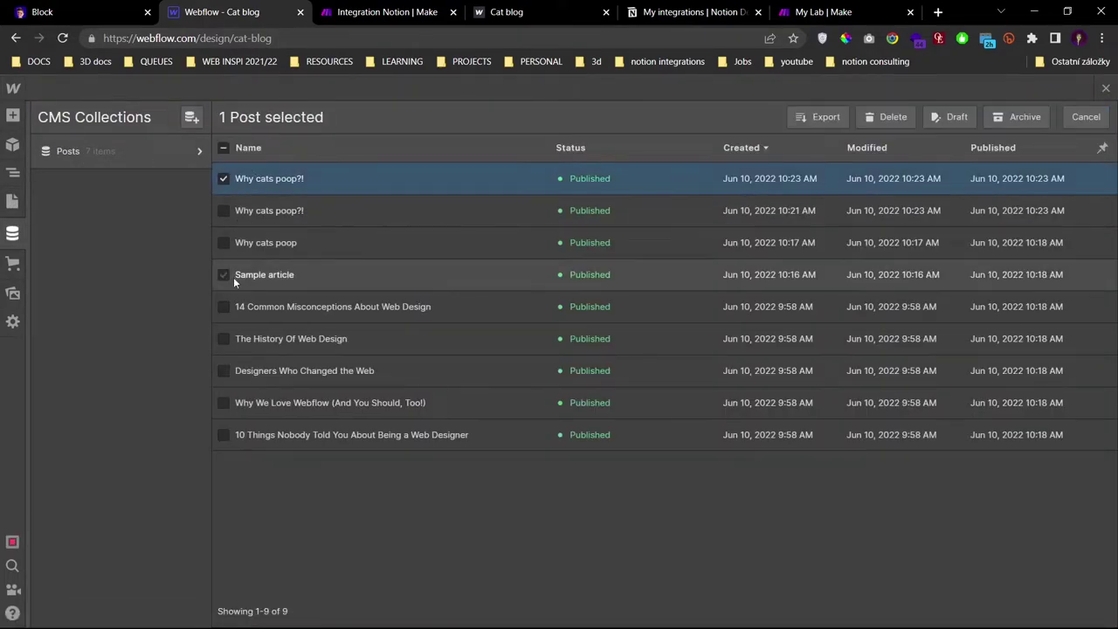
shift+click(224, 275)
shift+click(224, 435)
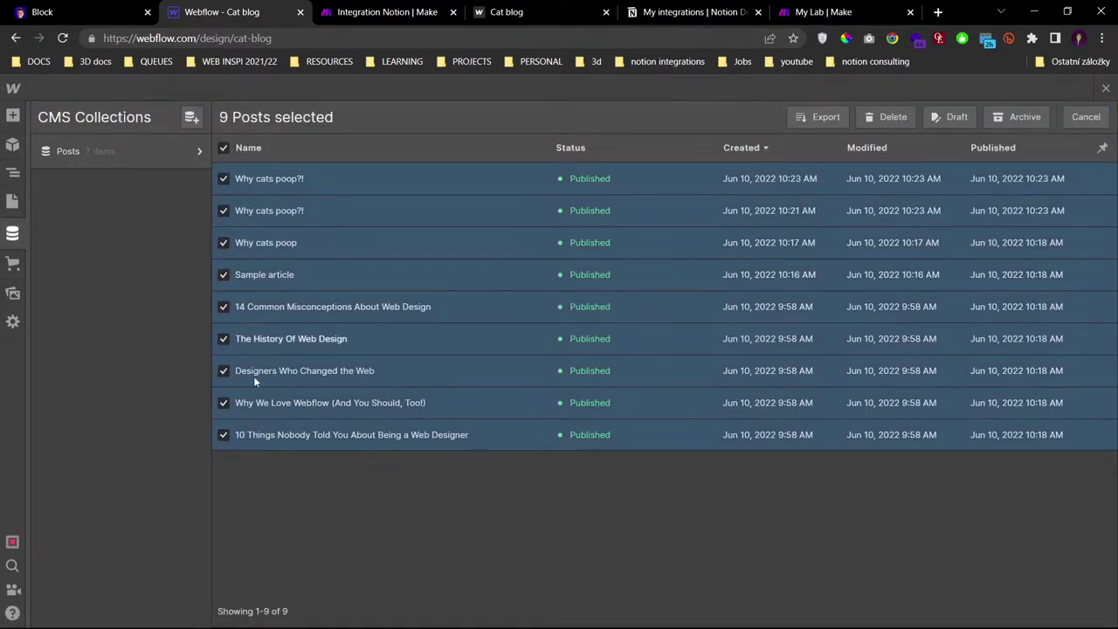
click(888, 118)
click(693, 394)
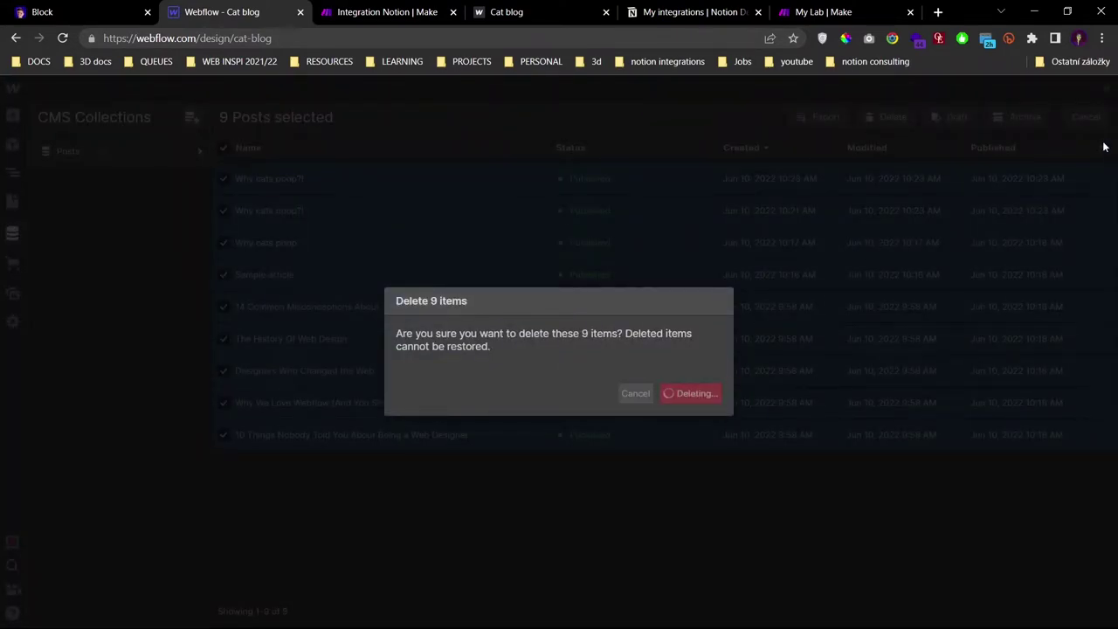
key(shift+p)
key(shift+Return)
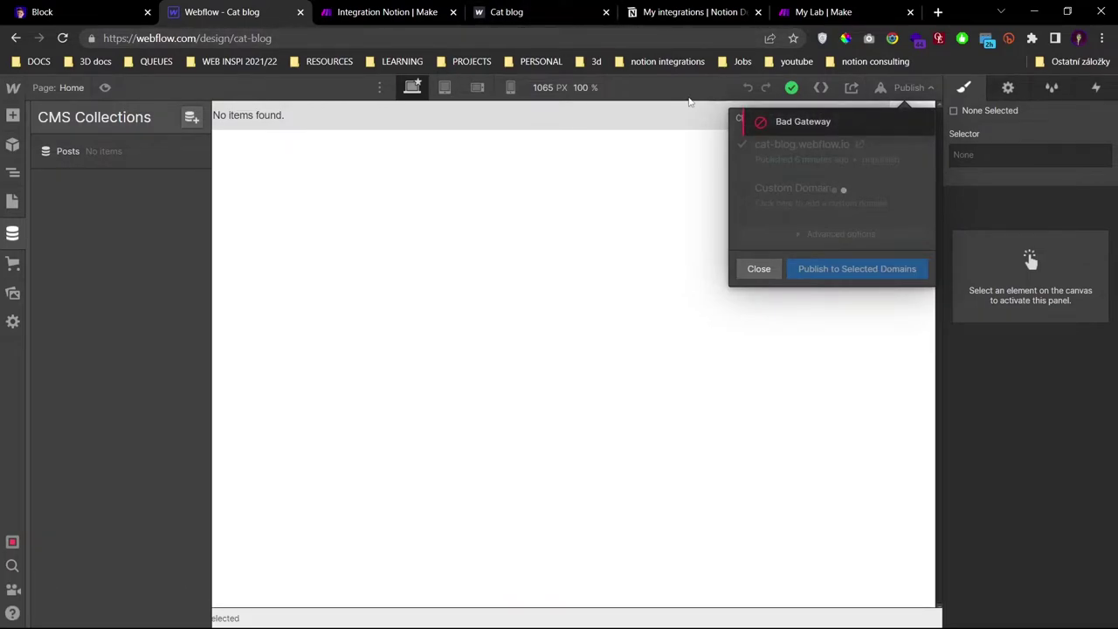
- Switch to Notion and clear the Item ID property of the "Why cats poop?!" post
key(alt+Tab)
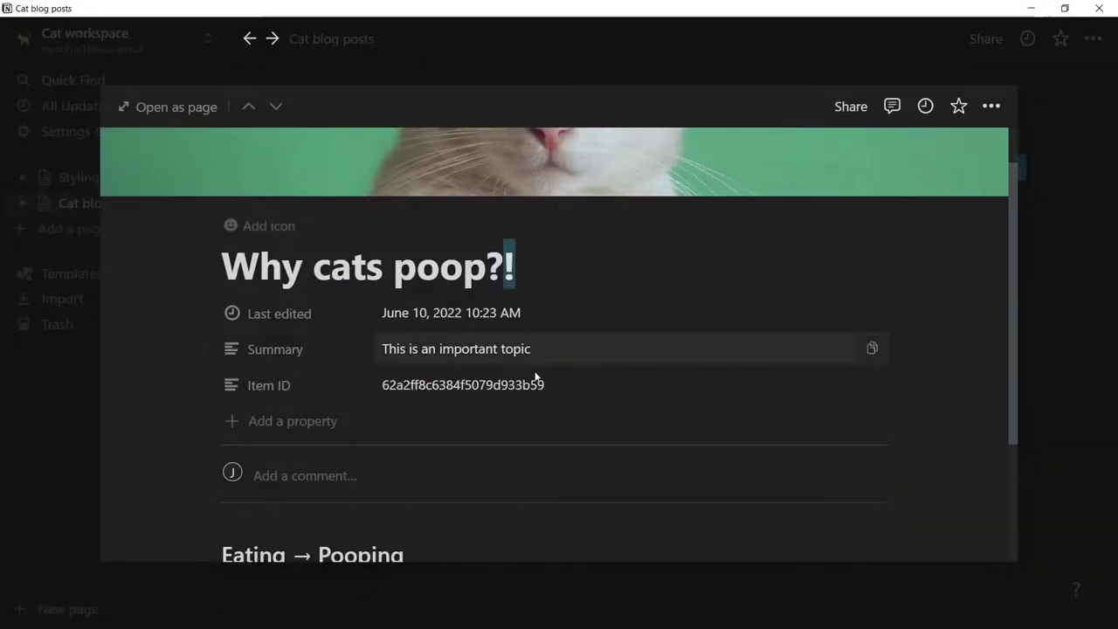
click(545, 384)
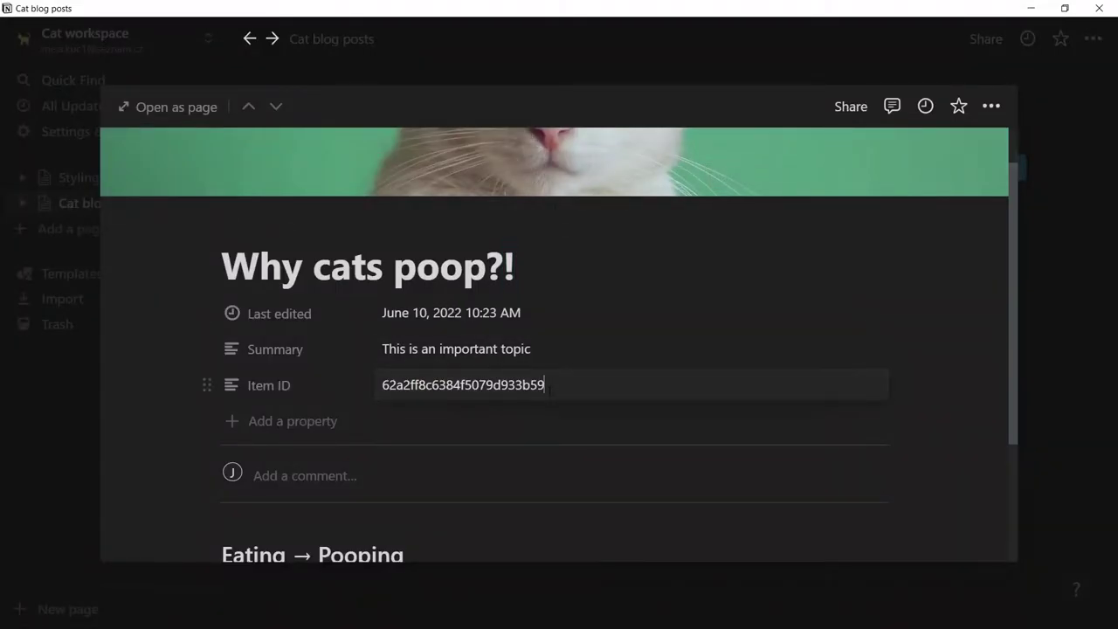
key(ctrl+a)
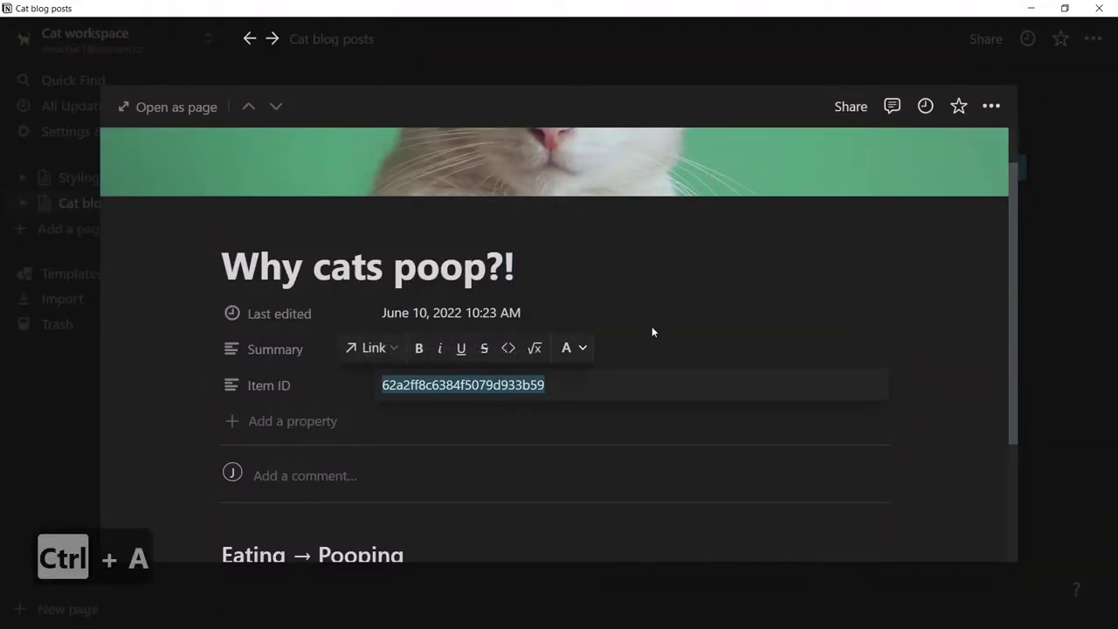
key(BackSpace)
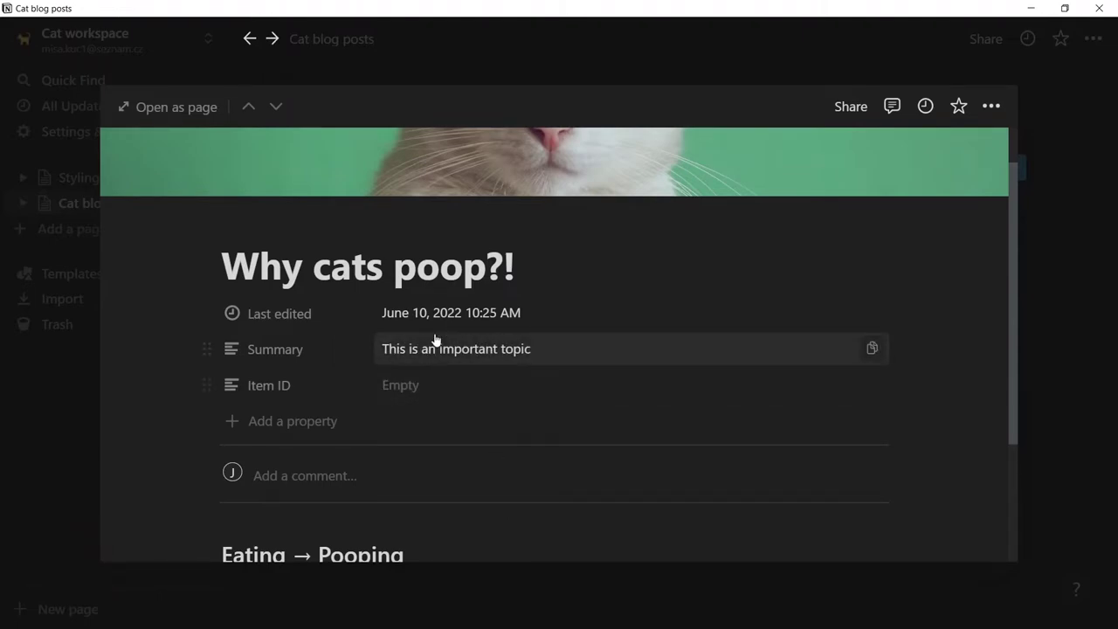
- Switch to the published Cat blog page in the browser and reload it to check the post list
key(alt+Tab)
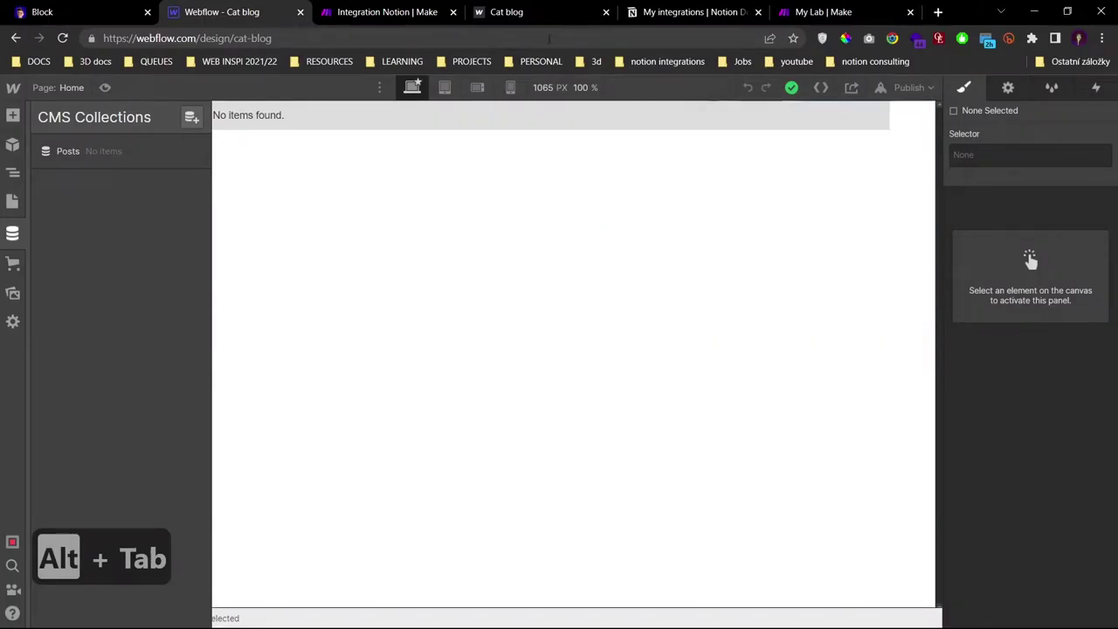
click(533, 12)
key(F5)
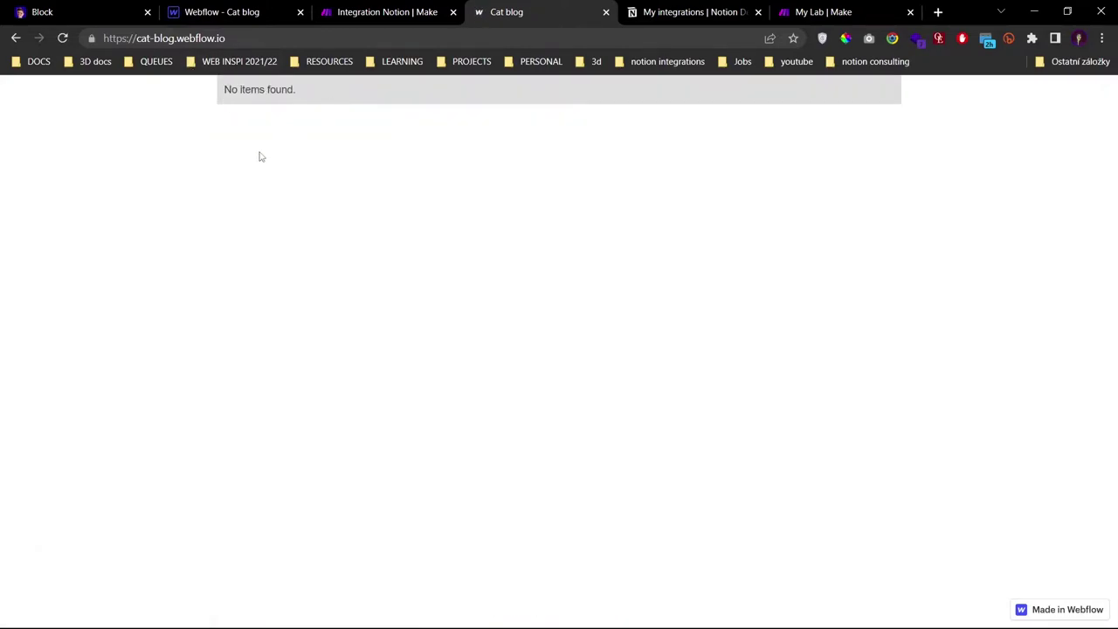
- Run the Make scenario once, and inspect the Update an Item module's operation result and the EDIT filter's evaluation
click(396, 5)
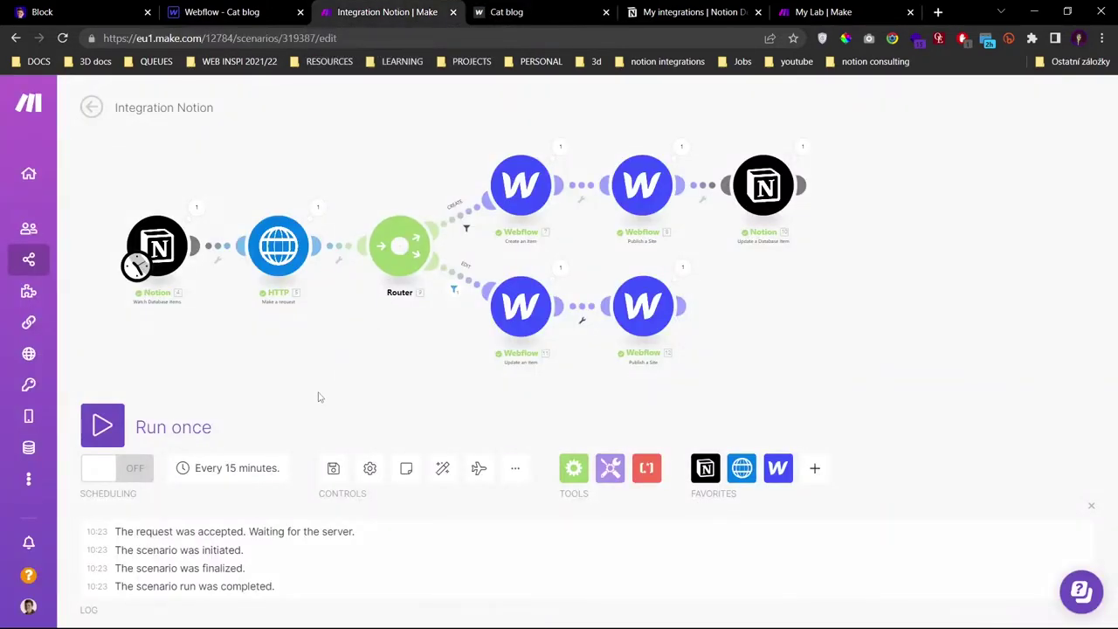
click(102, 426)
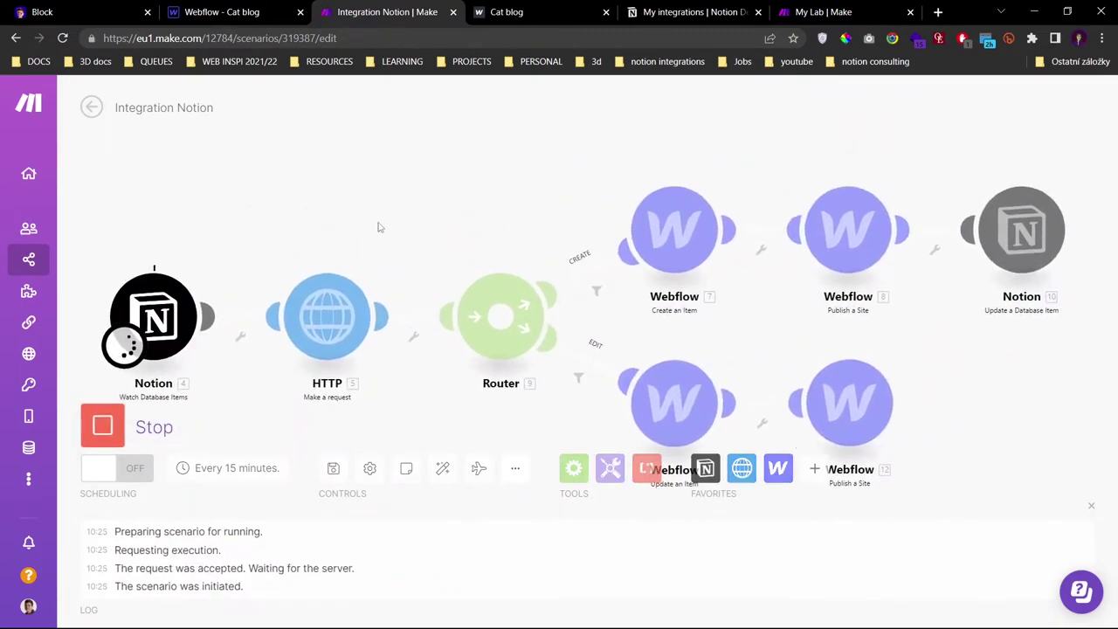
key(alt+Tab)
key(alt+Tab)
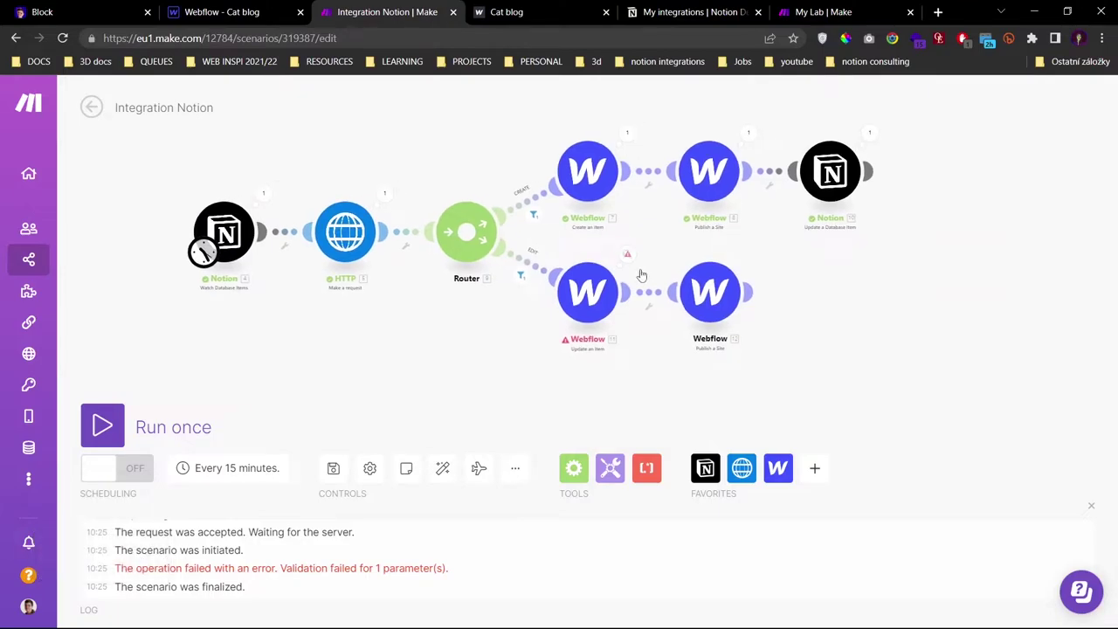
click(633, 261)
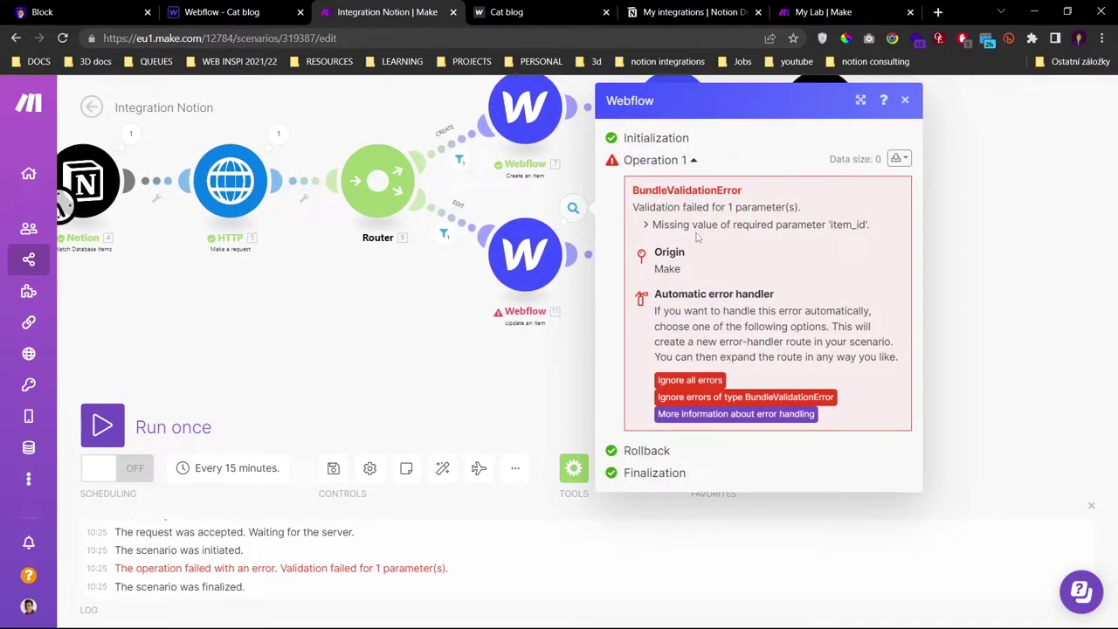
click(444, 233)
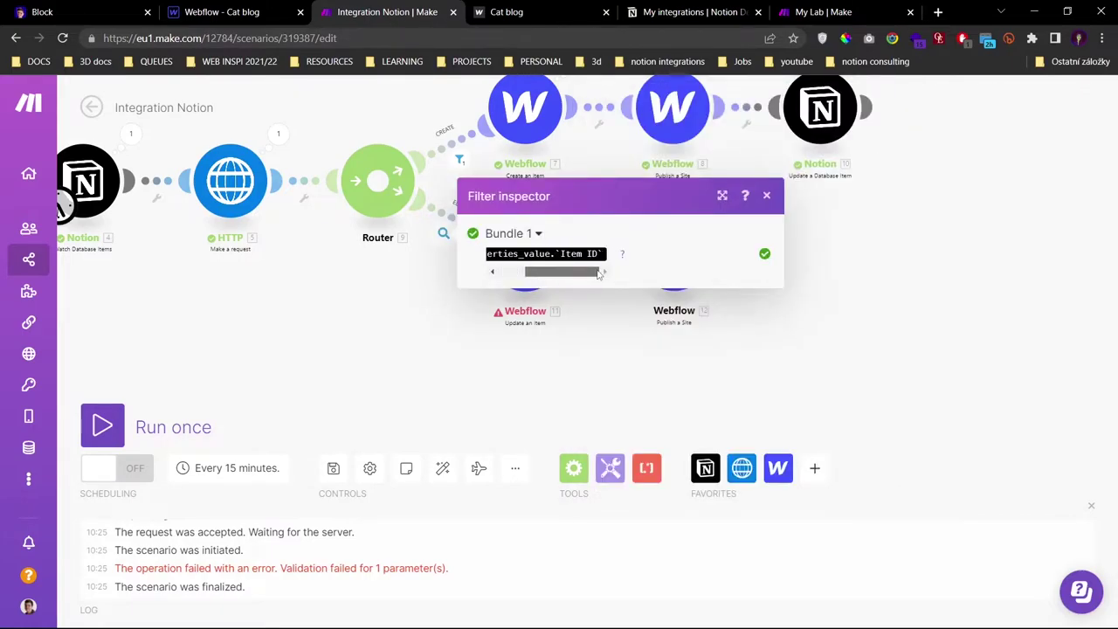
- Remove the Item ID value from the EDIT route filter's condition and close the filter
click(445, 234)
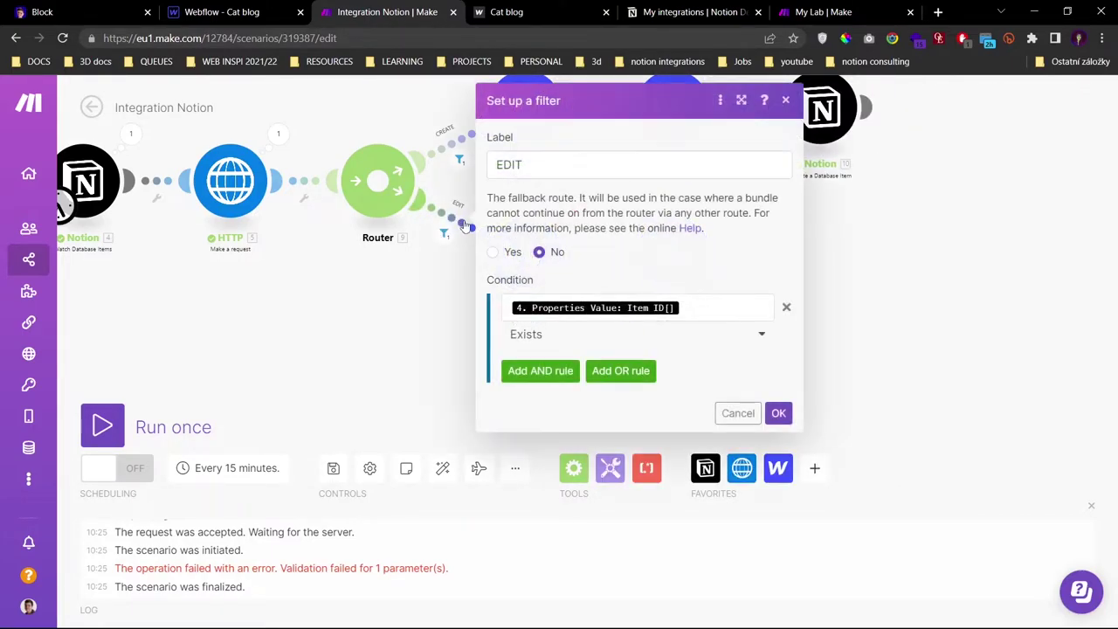
click(693, 314)
key(BackSpace)
scroll(874, 393, down, 4)
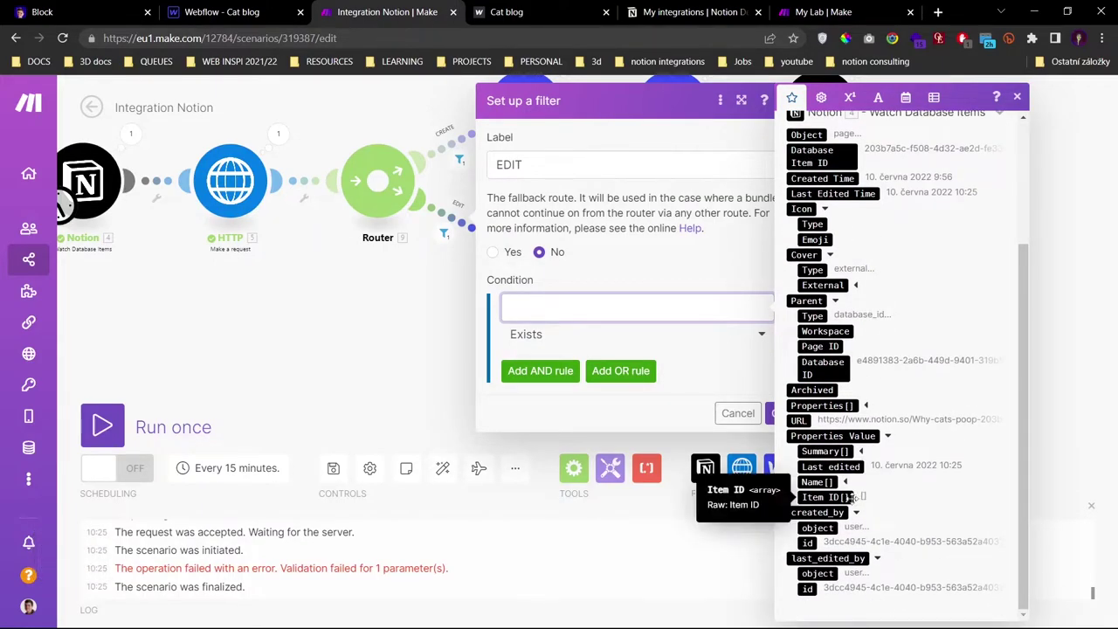
click(380, 339)
- Copy the Item ID plain_text condition value from the CREATE route filter, leaving that filter without saving
click(460, 159)
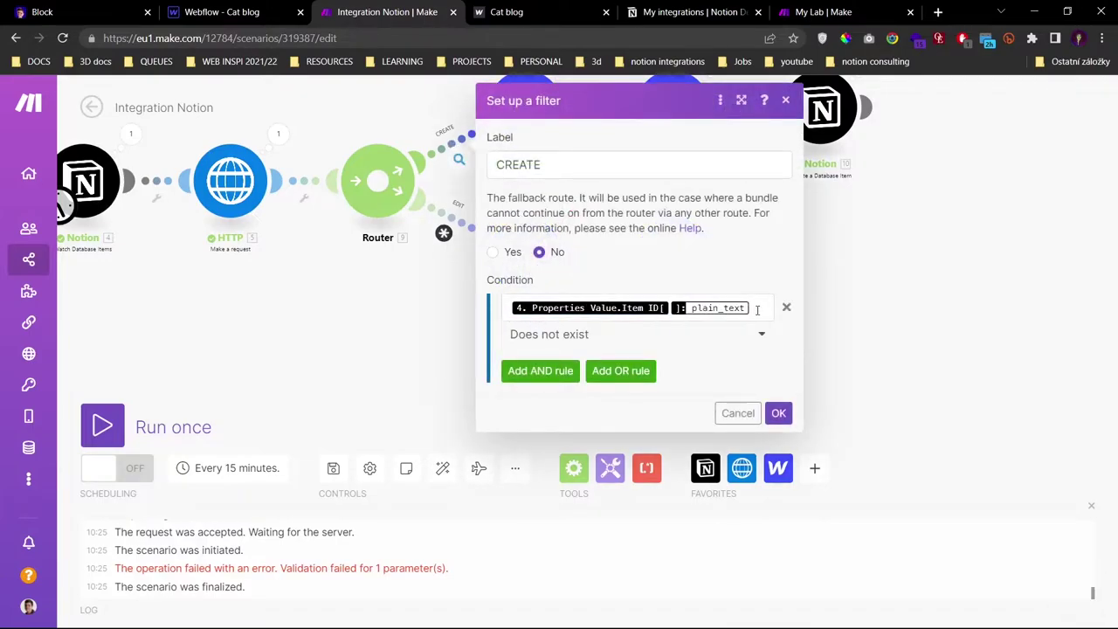
click(756, 309)
scroll(874, 392, down, 3)
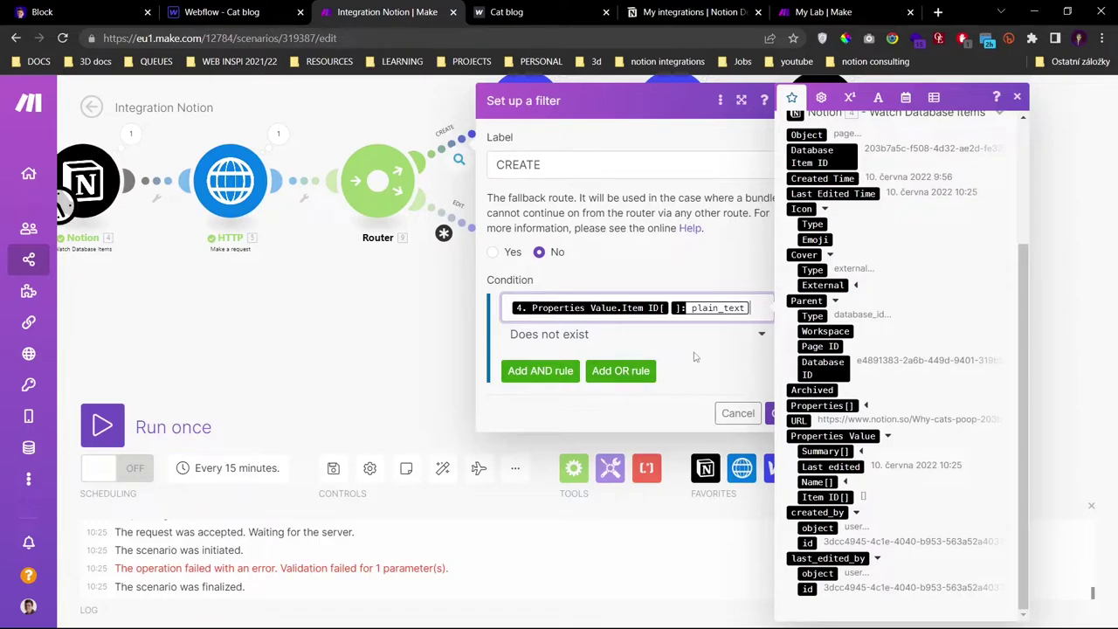
key(ctrl+a)
key(ctrl+c)
click(739, 413)
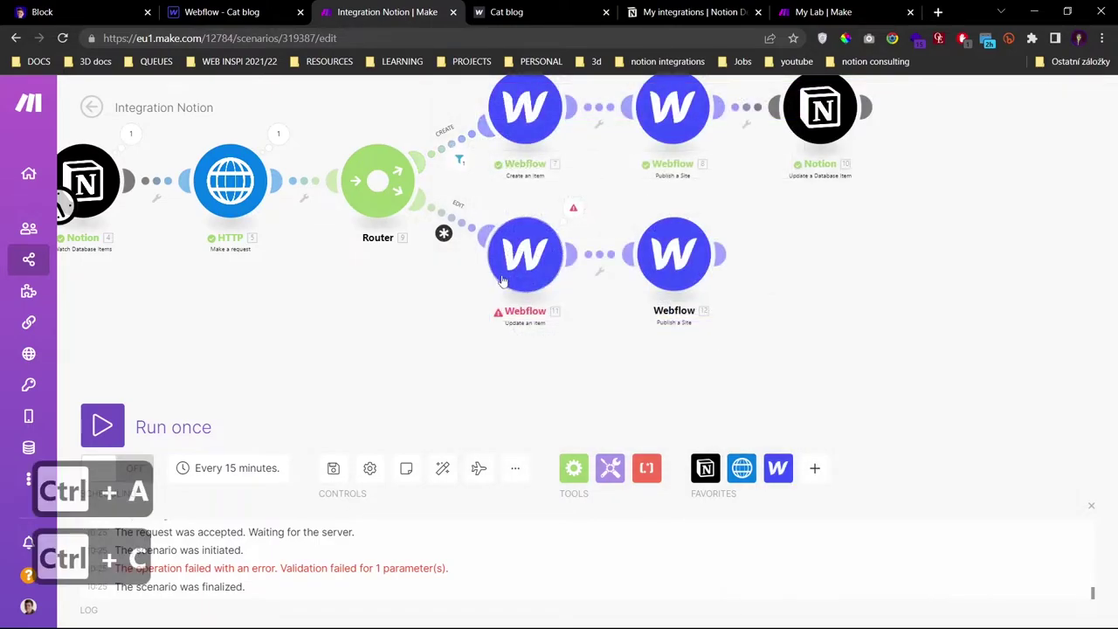
- Paste the copied Item ID plain_text value into the EDIT filter's Exists condition and save the filter
click(461, 222)
click(647, 311)
key(ctrl+v)
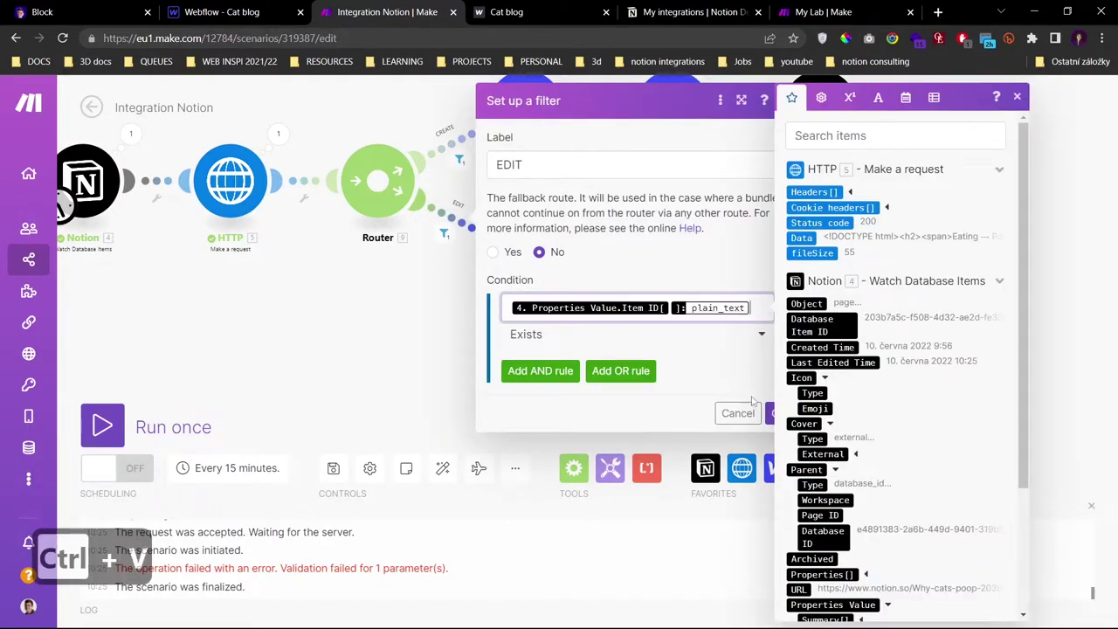
click(771, 416)
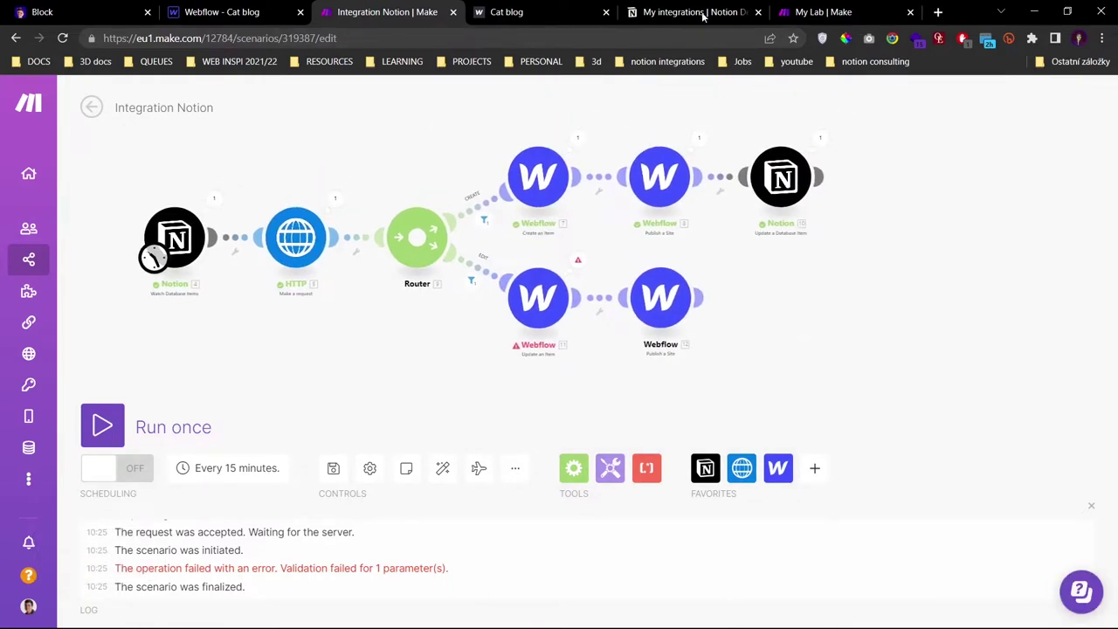
- Reload the published Cat blog, review the "Why cats poop?!" post page, and return to the blog home
click(500, 16)
key(F5)
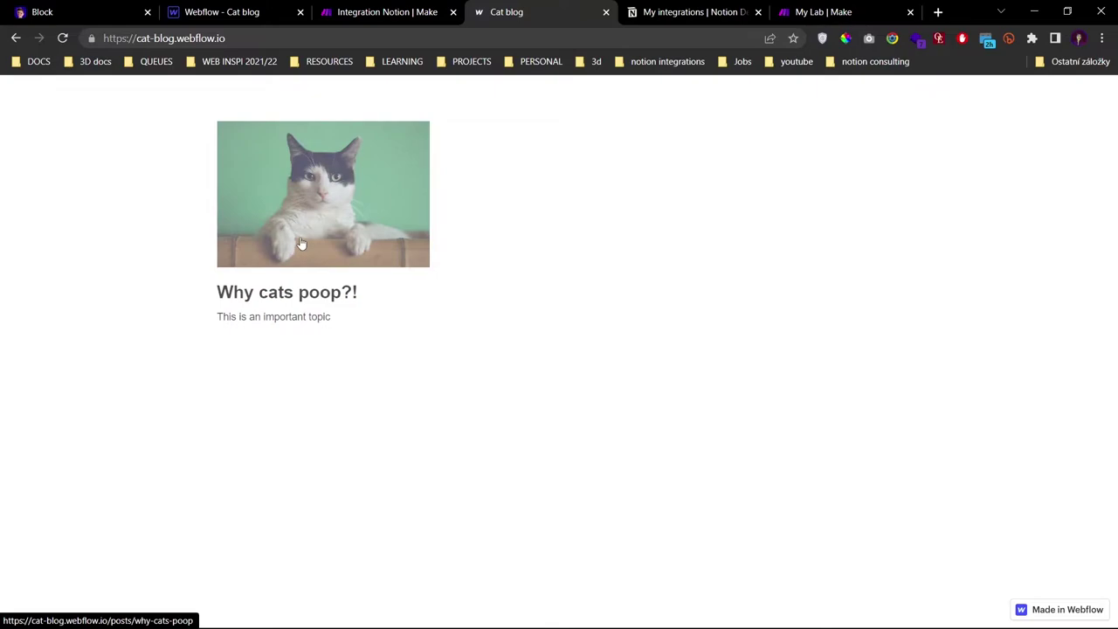
click(300, 243)
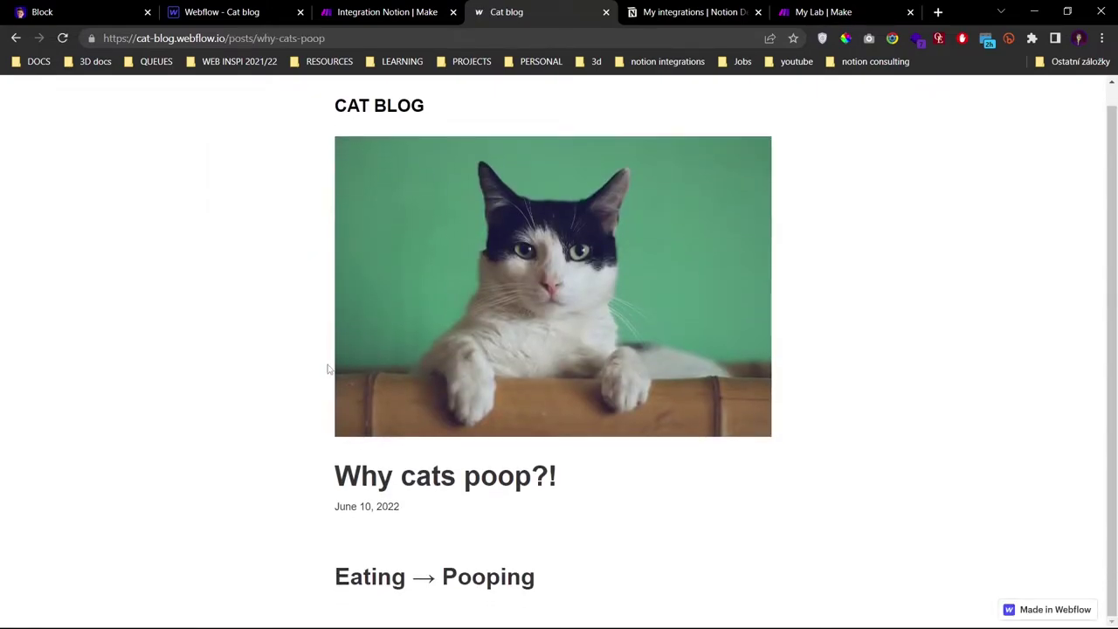
triple_click(563, 581)
click(592, 582)
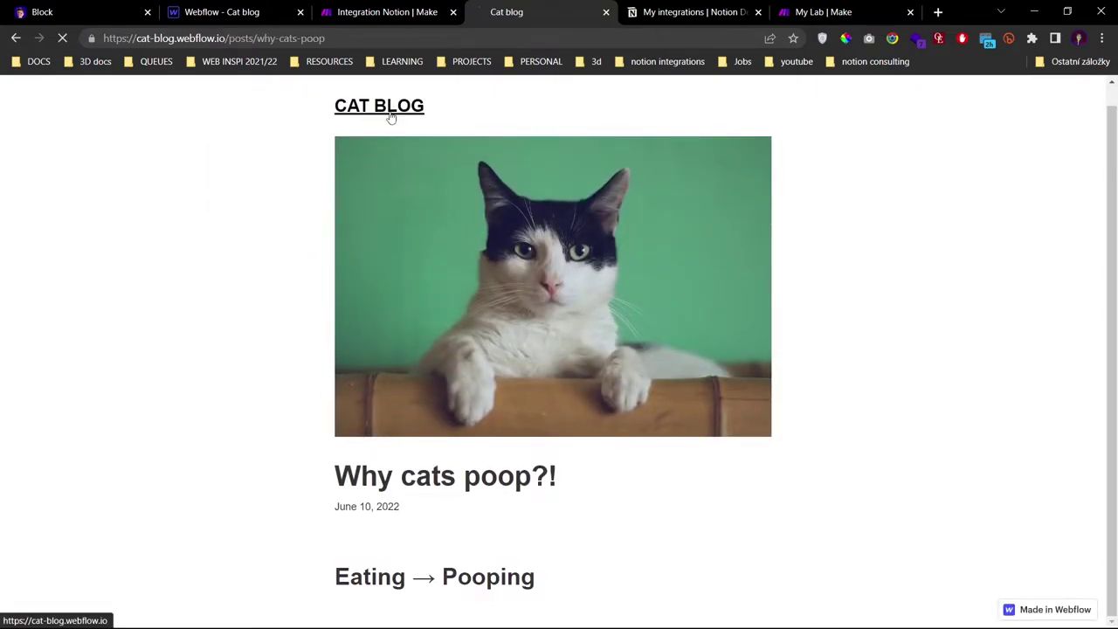
click(387, 109)
- Change the Notion post's title to "Why dogs poop?!" and run the Make scenario once
click(373, 11)
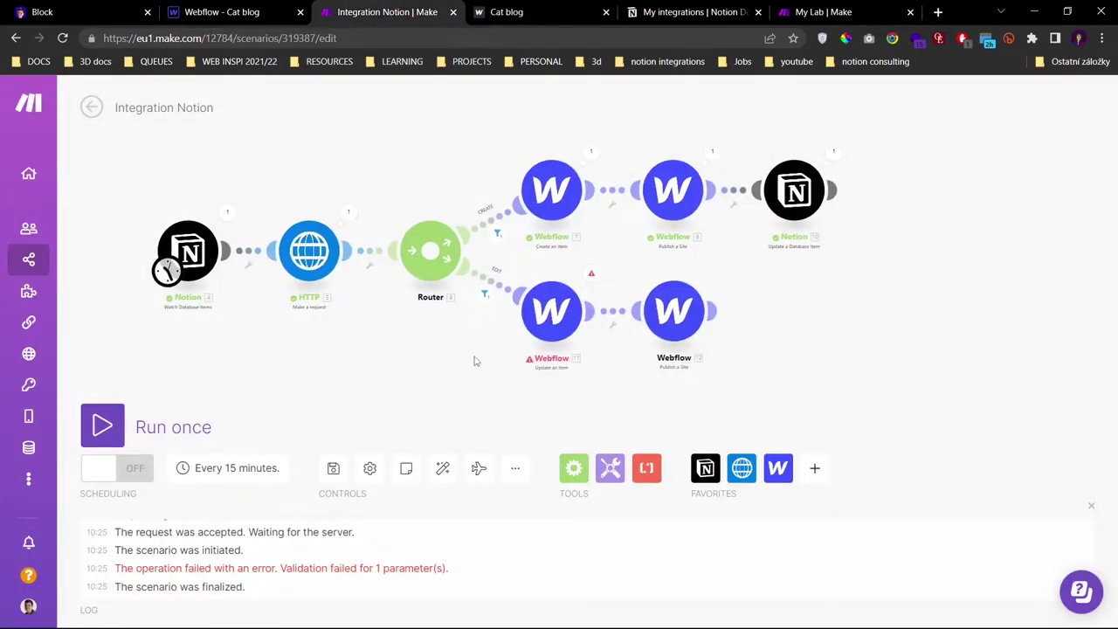
key(alt+Tab)
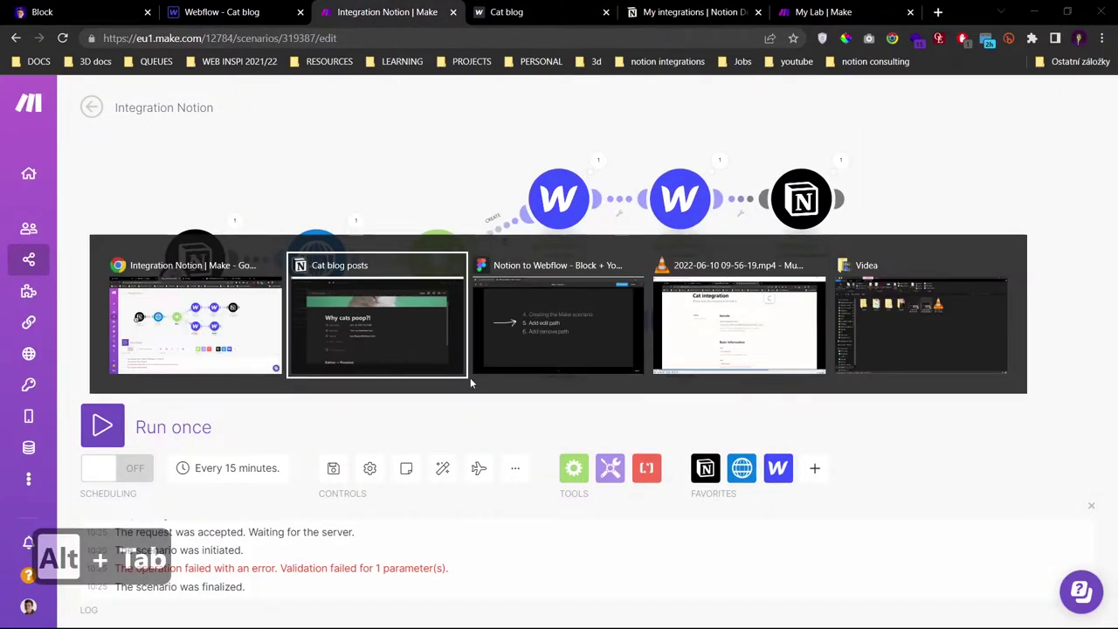
text(dogs)
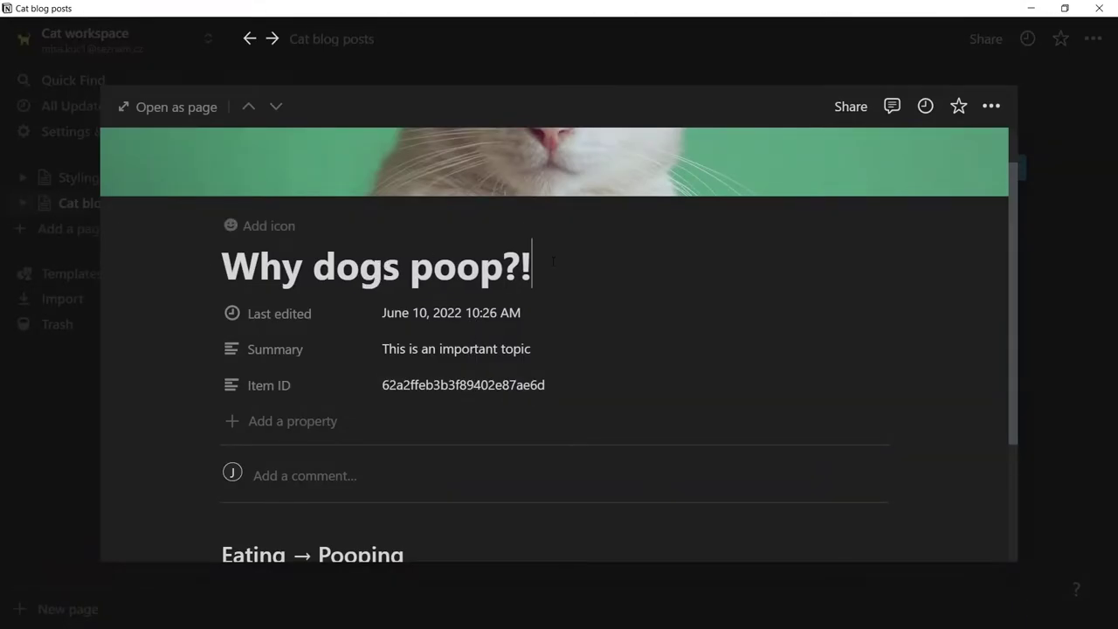
key(alt+Tab)
click(102, 427)
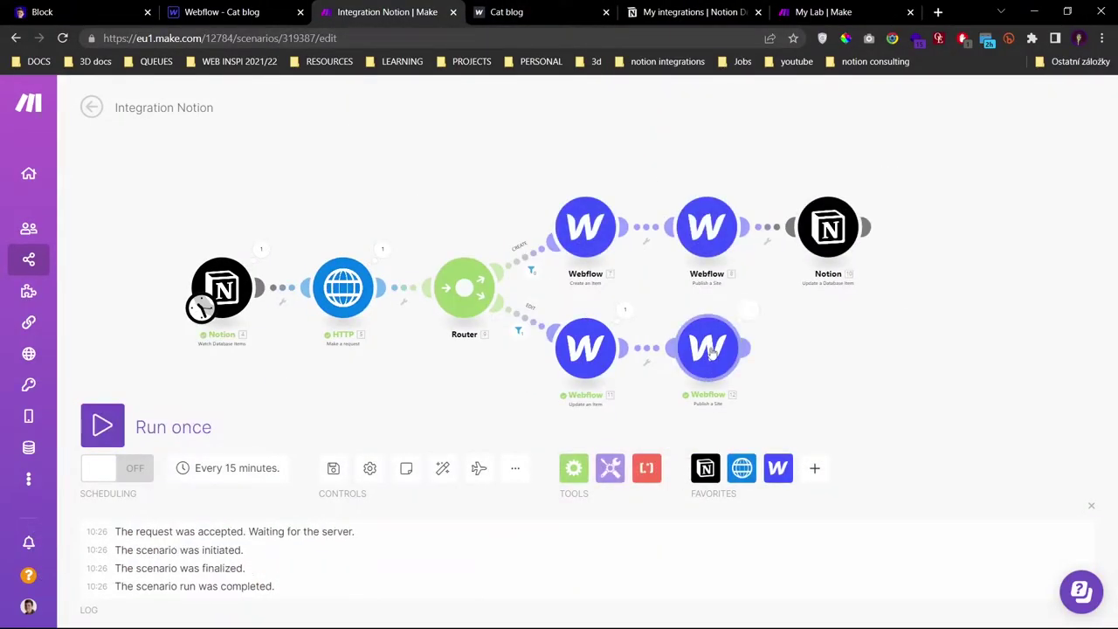
- Reload the published Cat blog bypassing the cache, check the listed post's title, and return to the Make scenario
click(546, 11)
key(F5)
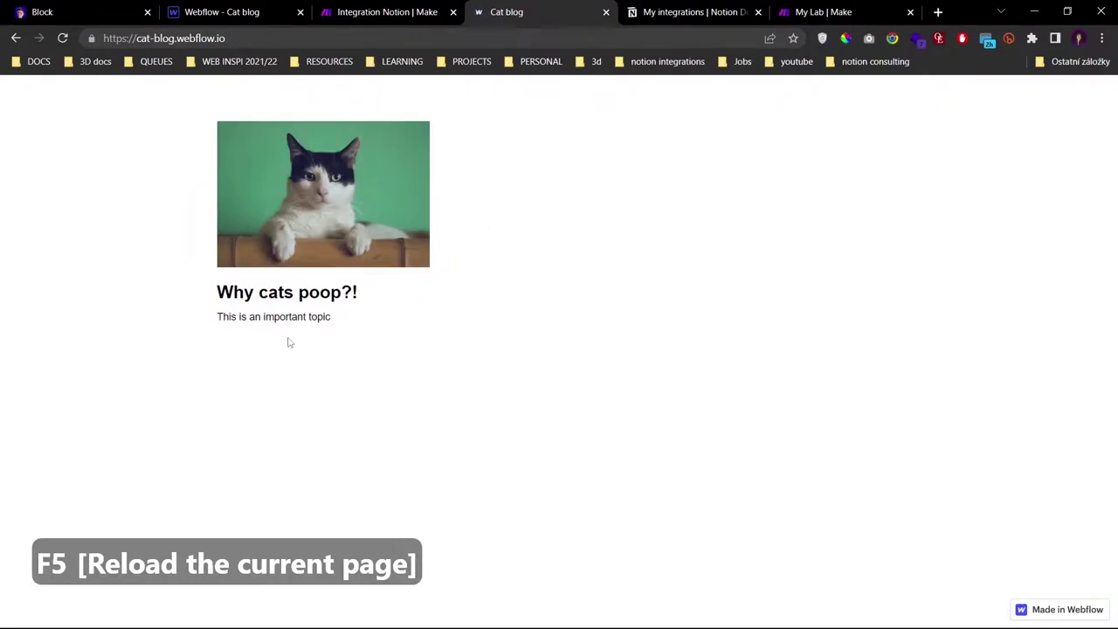
key(F5)
key(ctrl+F5)
key(ctrl+F5)
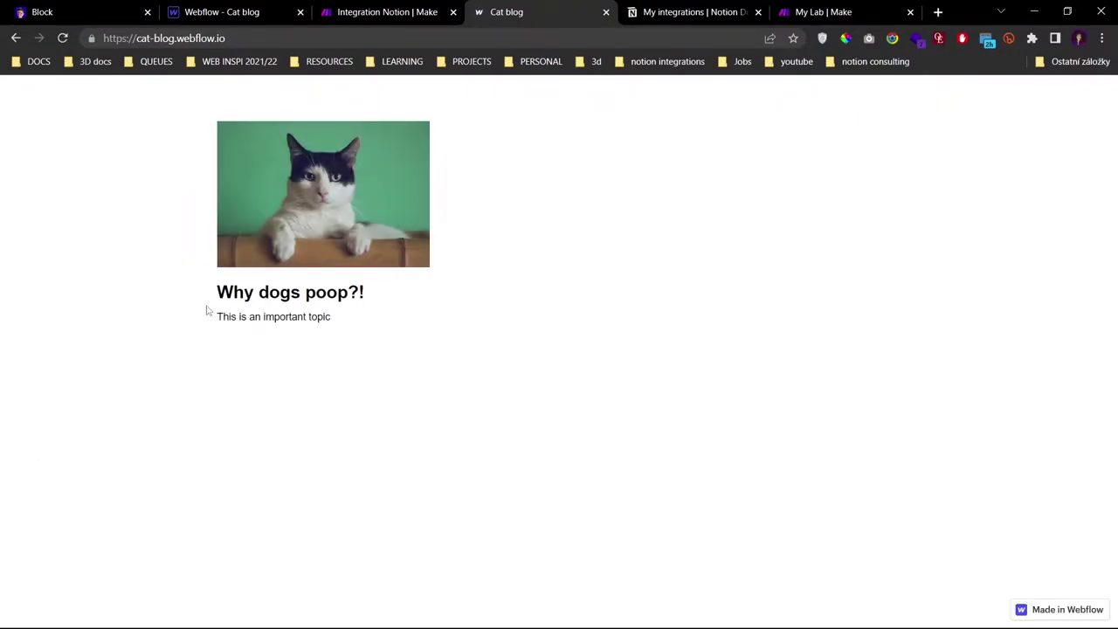
drag(205, 309, 262, 218)
click(411, 353)
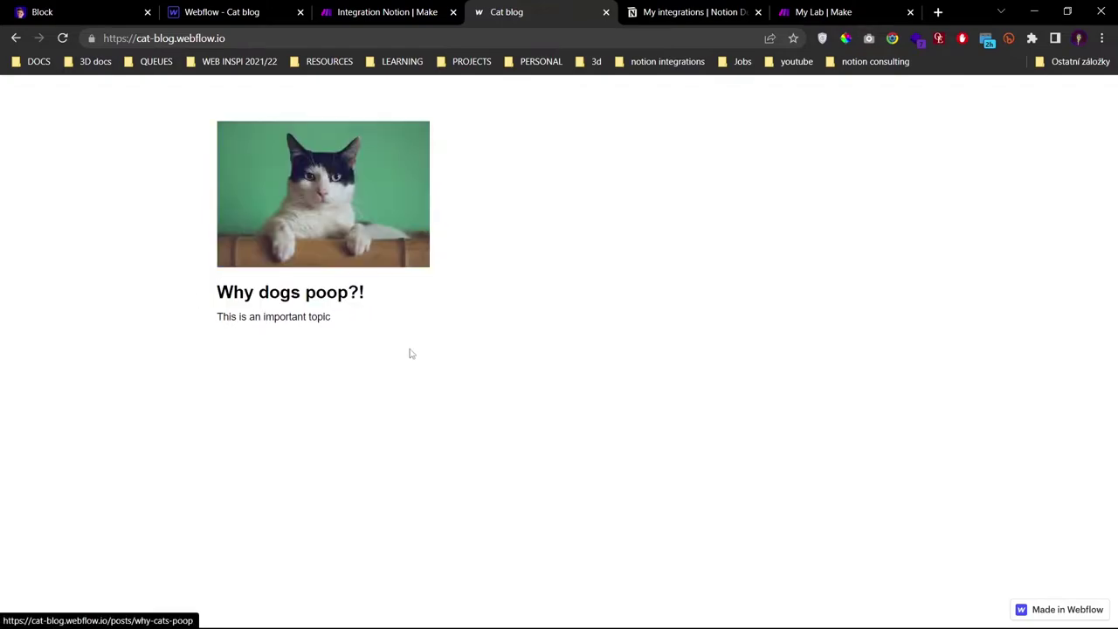
click(399, 9)
click(514, 8)
key(ctrl+shift+Tab)
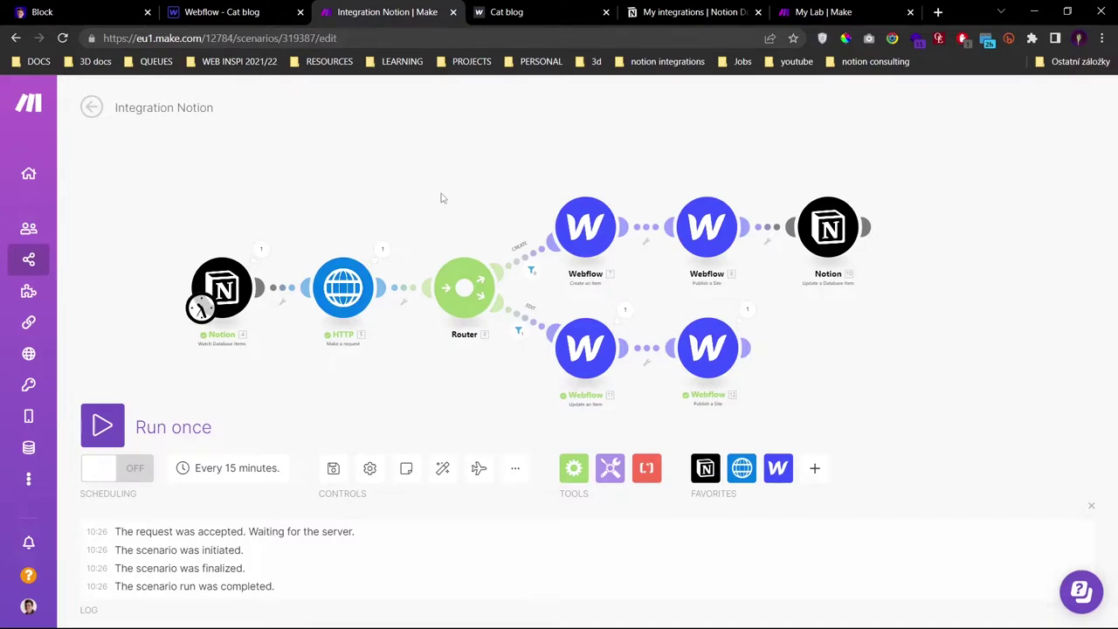
- Switch to Notion and replace the "Why dogs poop?!" post's cover with sunbathe.jpg from the Fotky > haru folder
drag(442, 198, 499, 182)
key(alt+Tab)
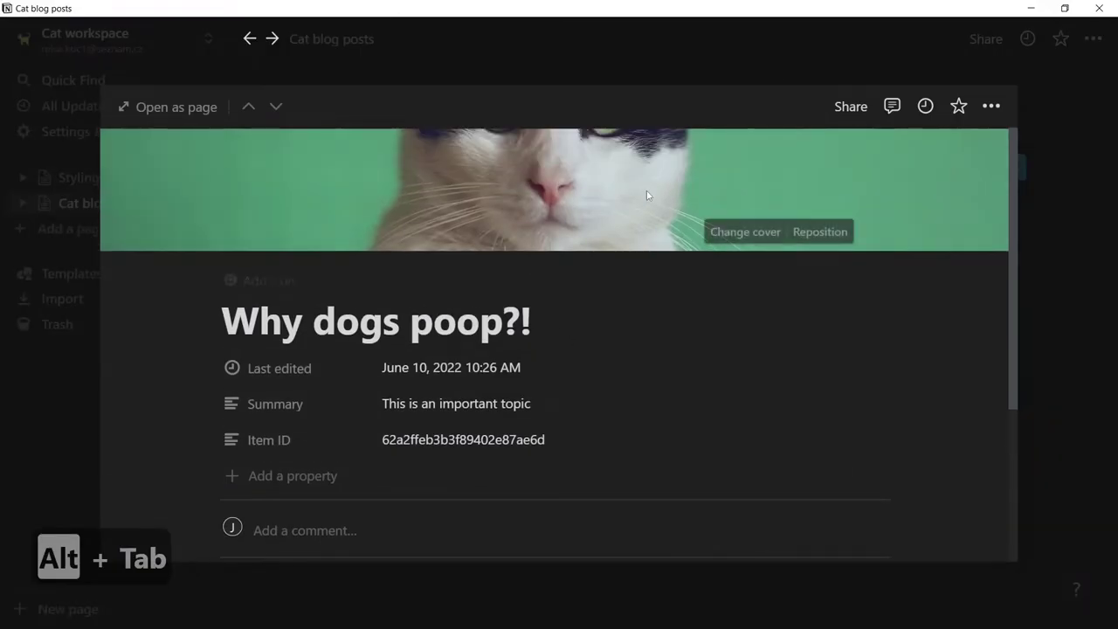
click(752, 231)
click(578, 244)
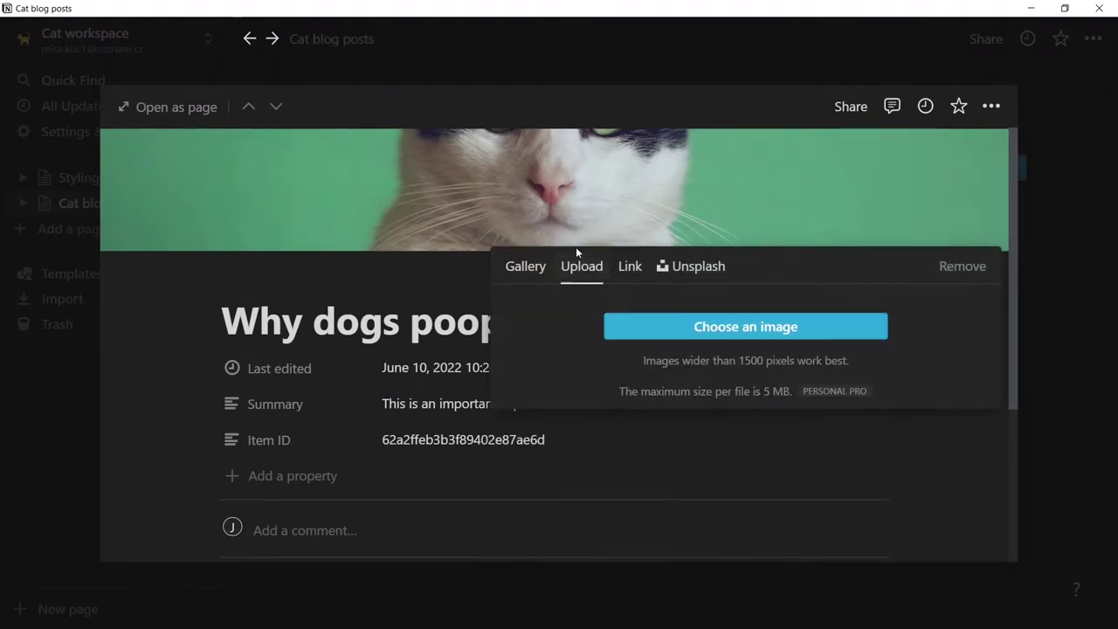
click(689, 320)
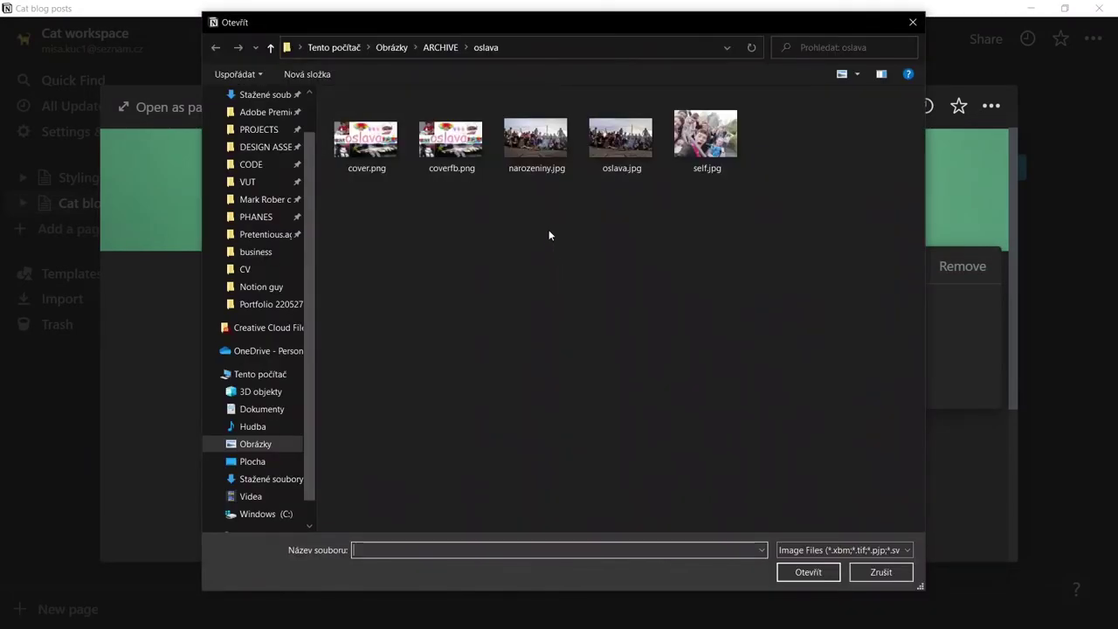
click(262, 445)
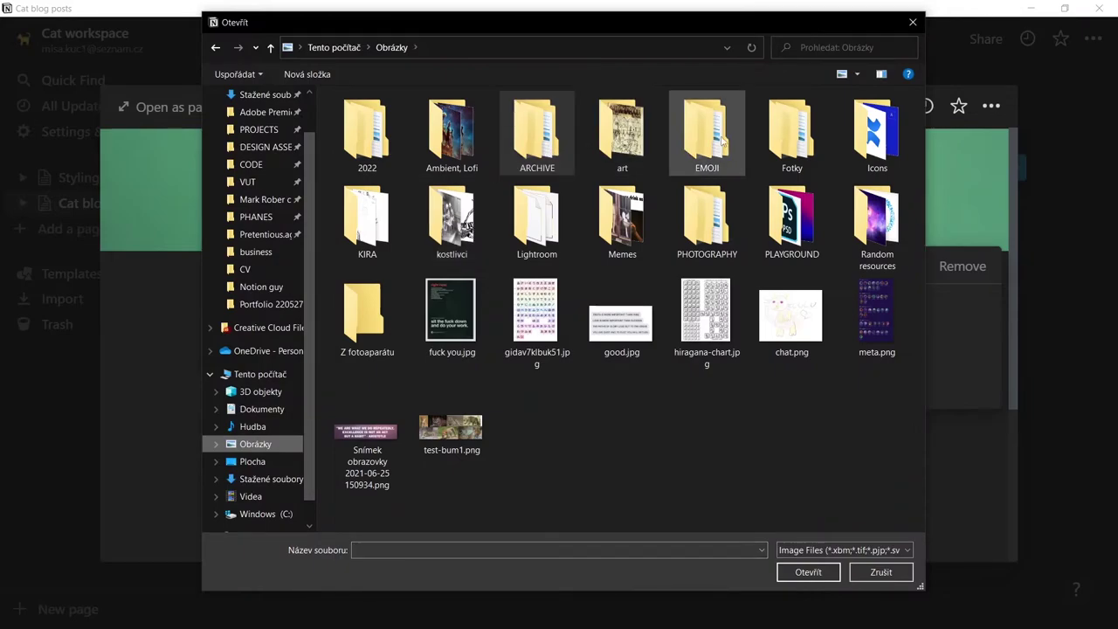
double_click(791, 133)
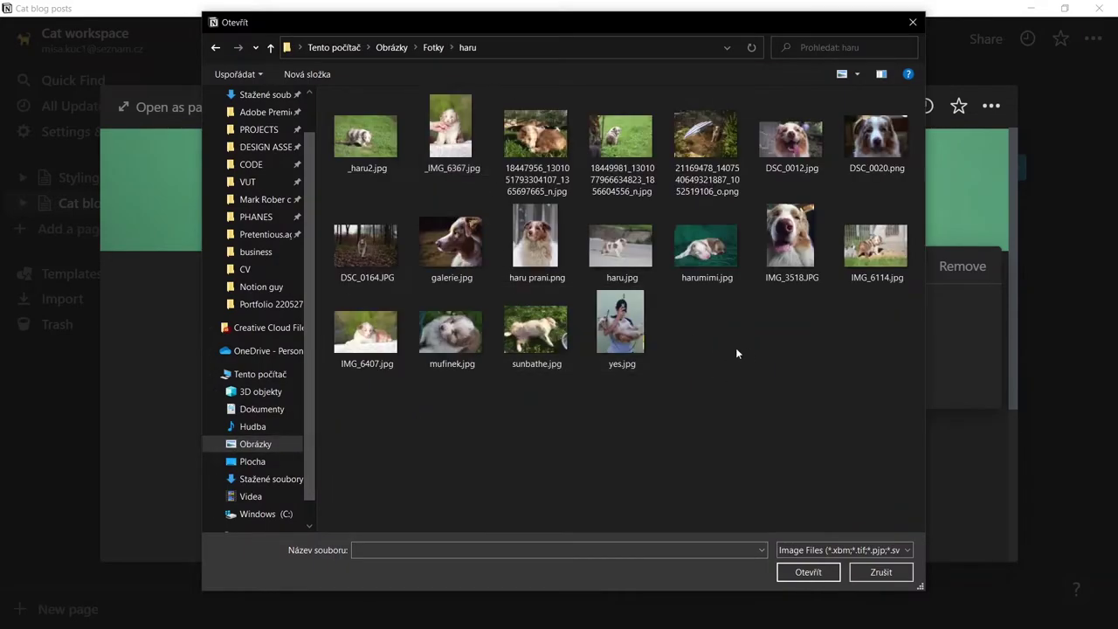
double_click(527, 350)
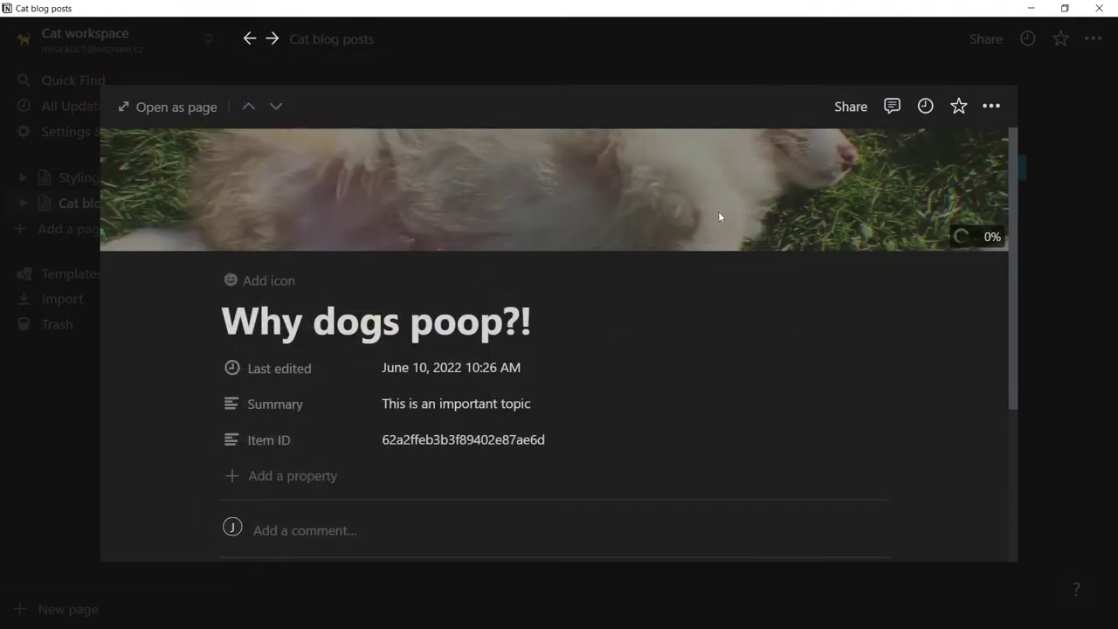
click(1061, 201)
- Switch to the Make scenario, run it once, and inspect the Notion module's operation output
key(alt+Tab)
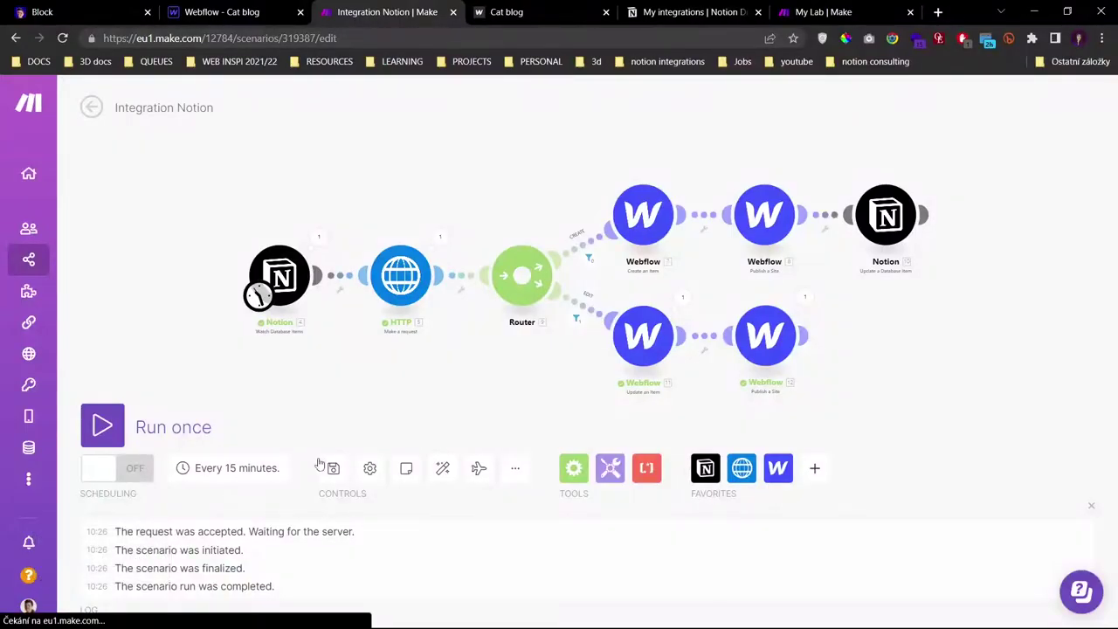
click(102, 426)
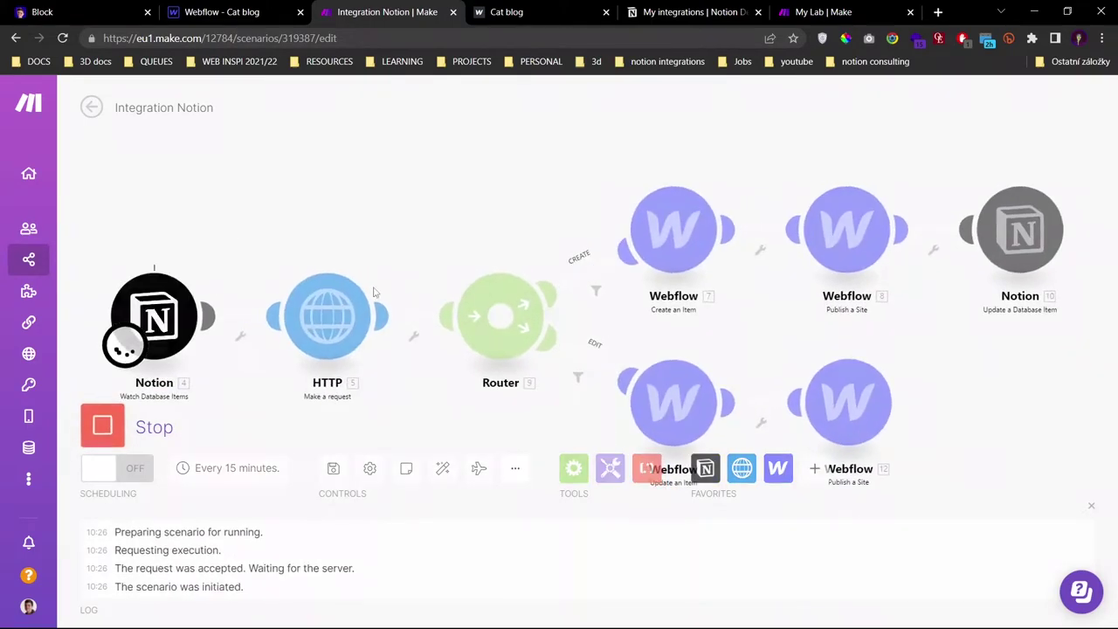
click(207, 203)
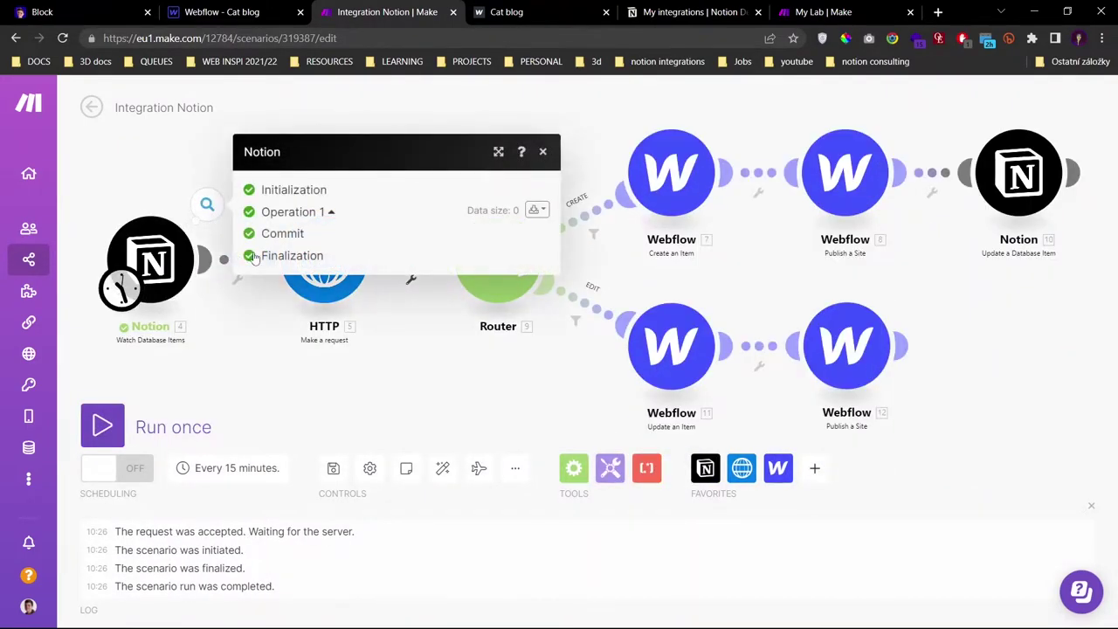
- Shorten the Notion post's title to "Why dogs poop" and run the Make scenario once more
key(alt+Tab)
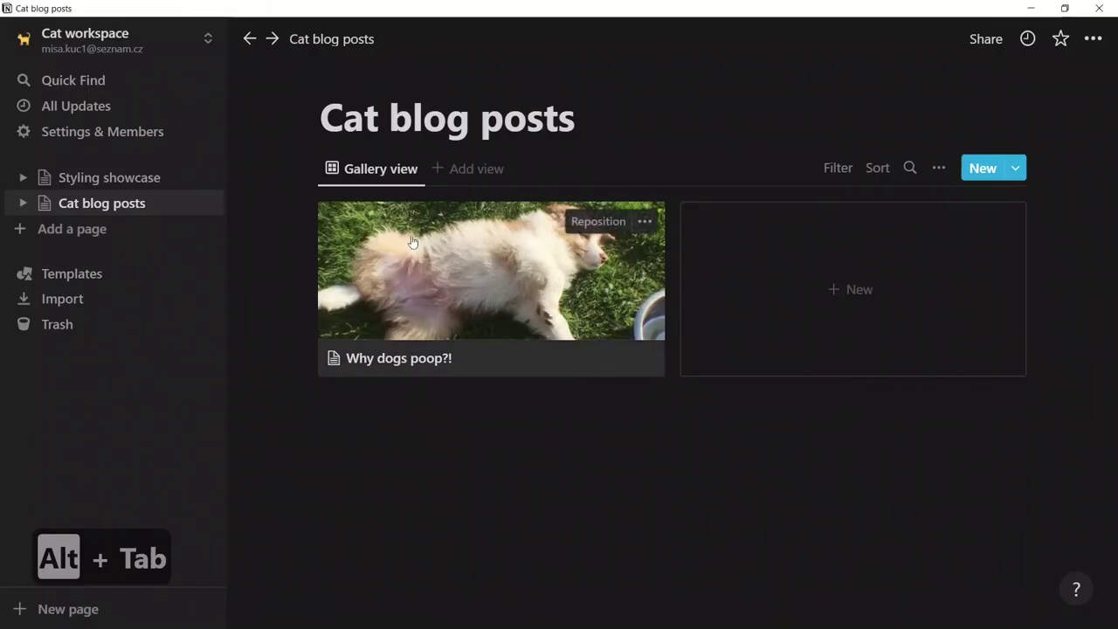
click(464, 282)
key(BackSpace)
key(BackSpace)
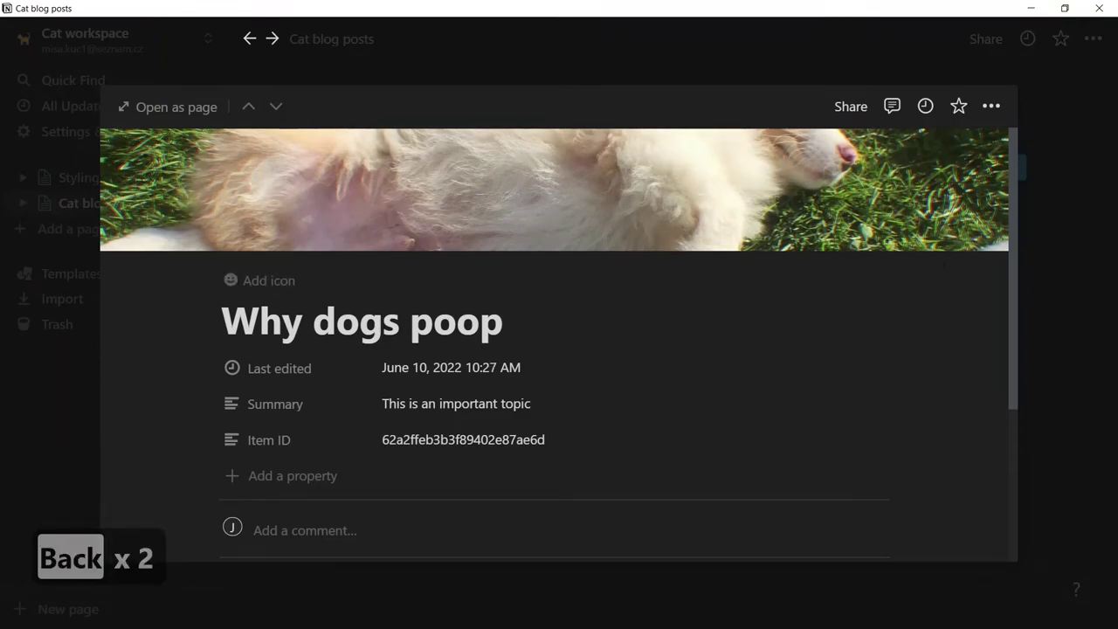
click(1111, 218)
key(alt+Tab)
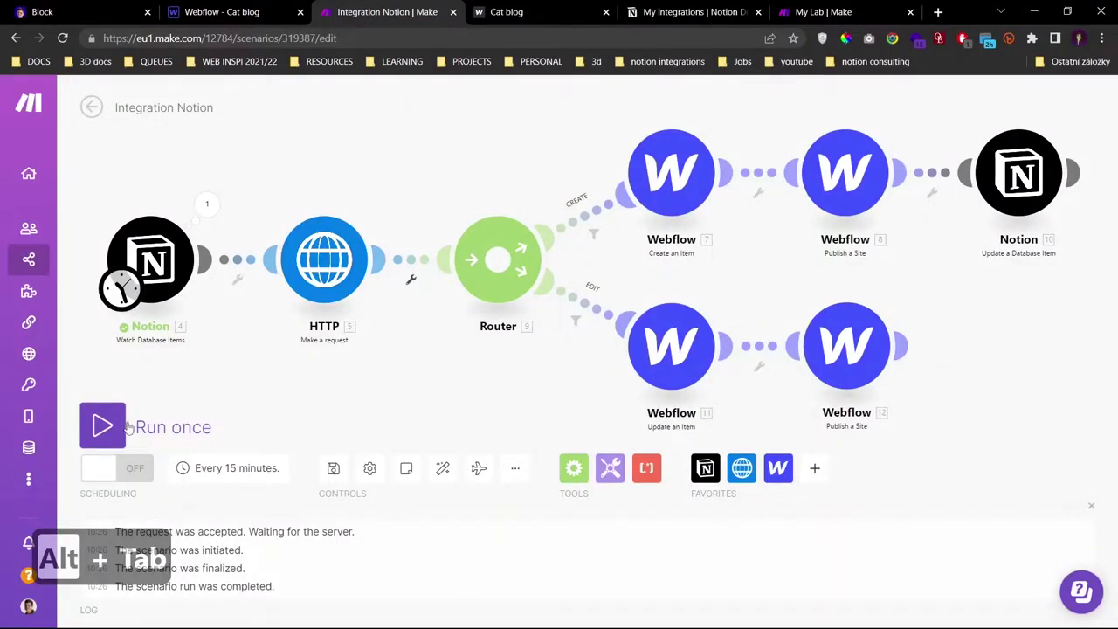
click(129, 426)
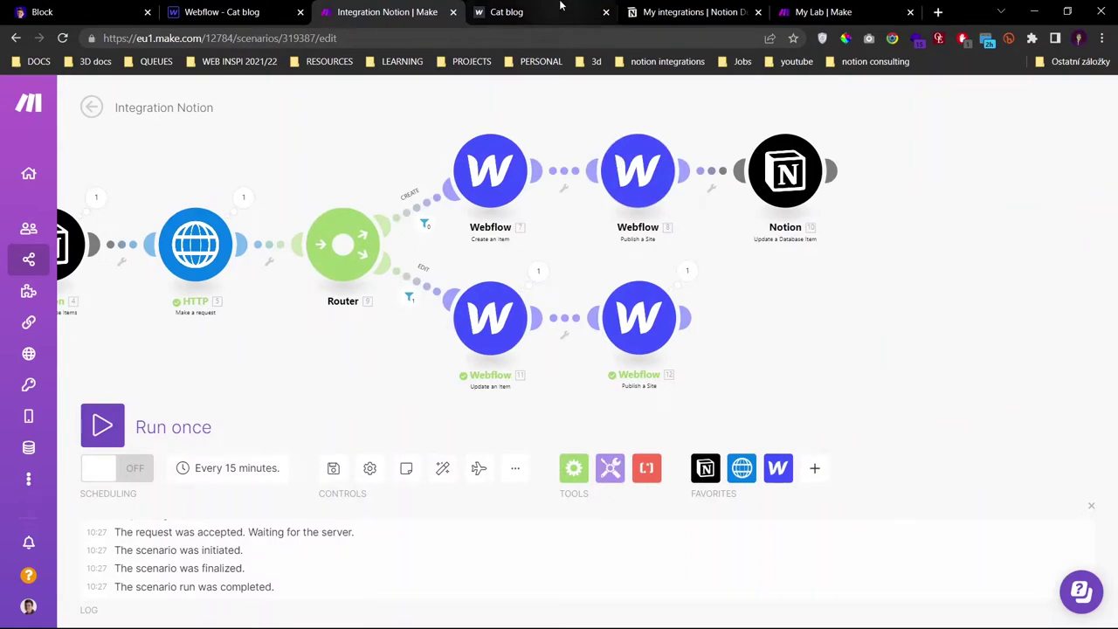
- Reload the published Cat blog, open the post, and check its cover image against Notion with repeated cache-bypassing reloads
click(560, 7)
key(F5)
click(333, 248)
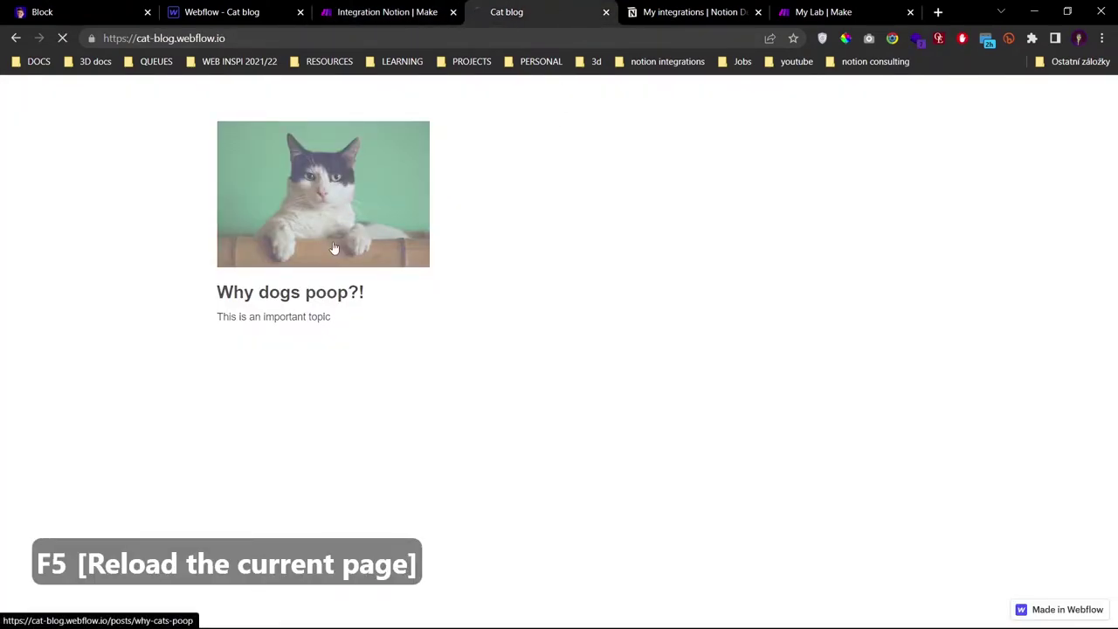
key(alt+Tab)
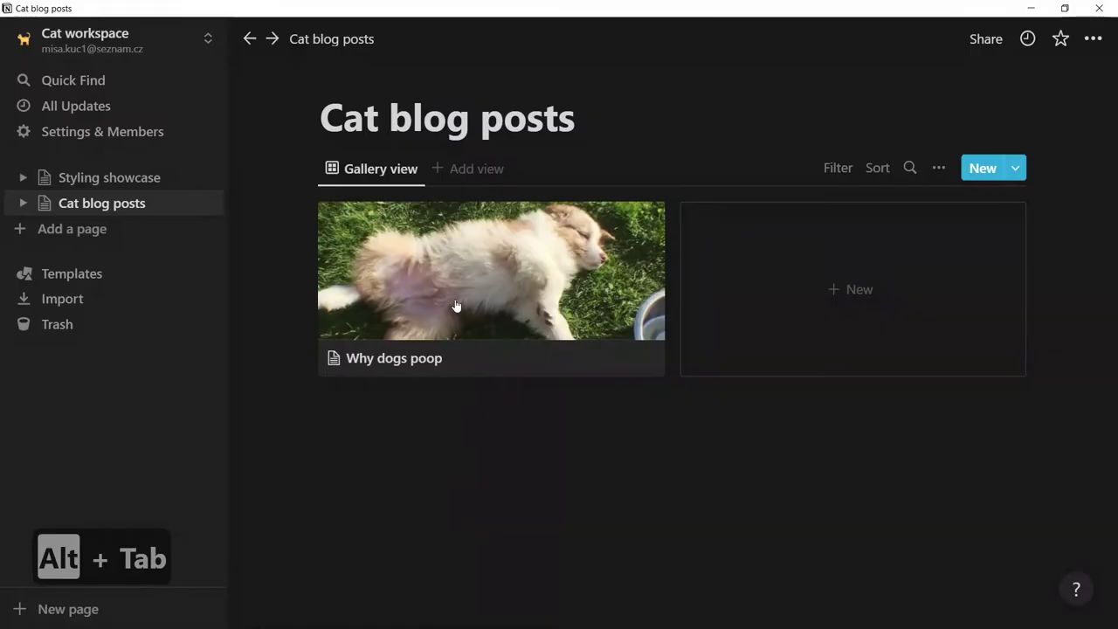
key(alt+Tab)
key(ctrl+F5)
key(ctrl+F5)
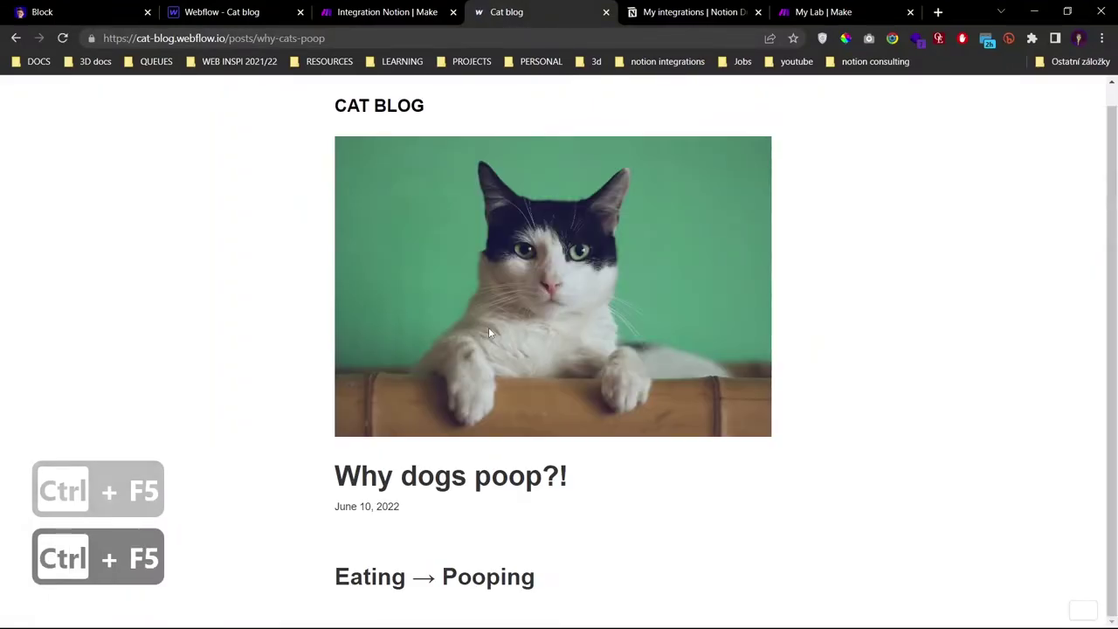
key(ctrl+F5)
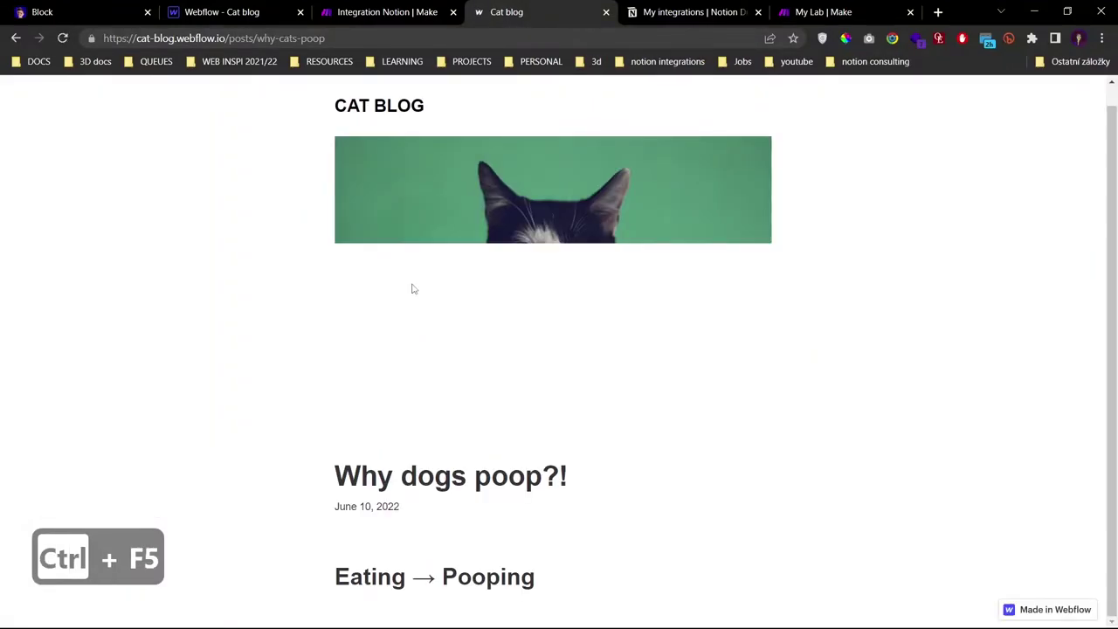
key(ctrl+F5)
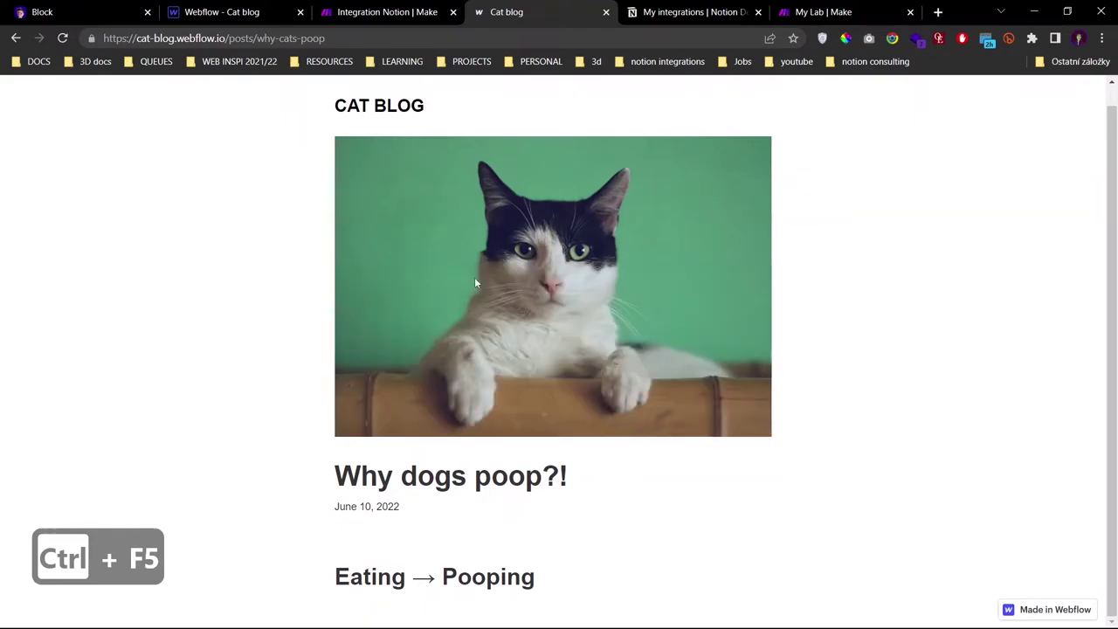
- Return to the blog home, check the listed post's title and image, and compare them with the Notion post
click(380, 106)
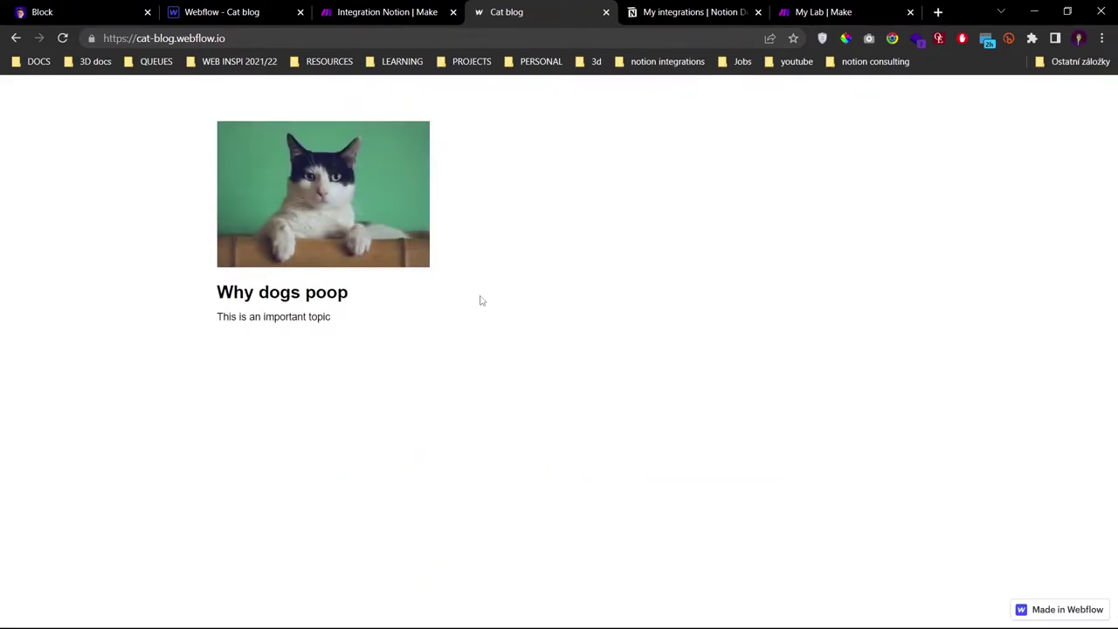
drag(177, 295, 253, 313)
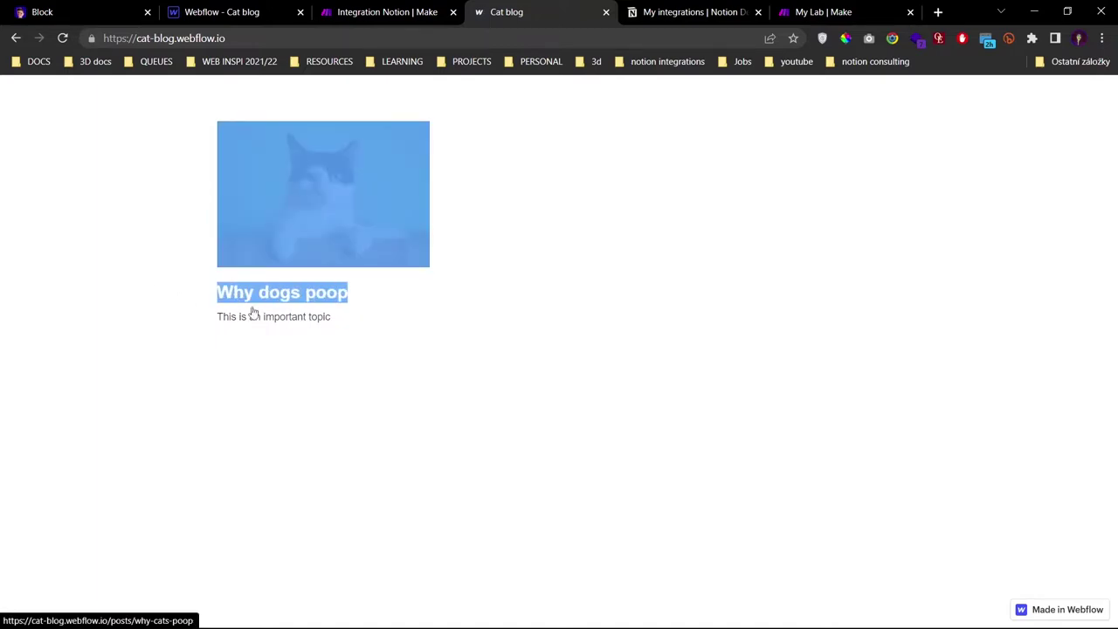
click(187, 306)
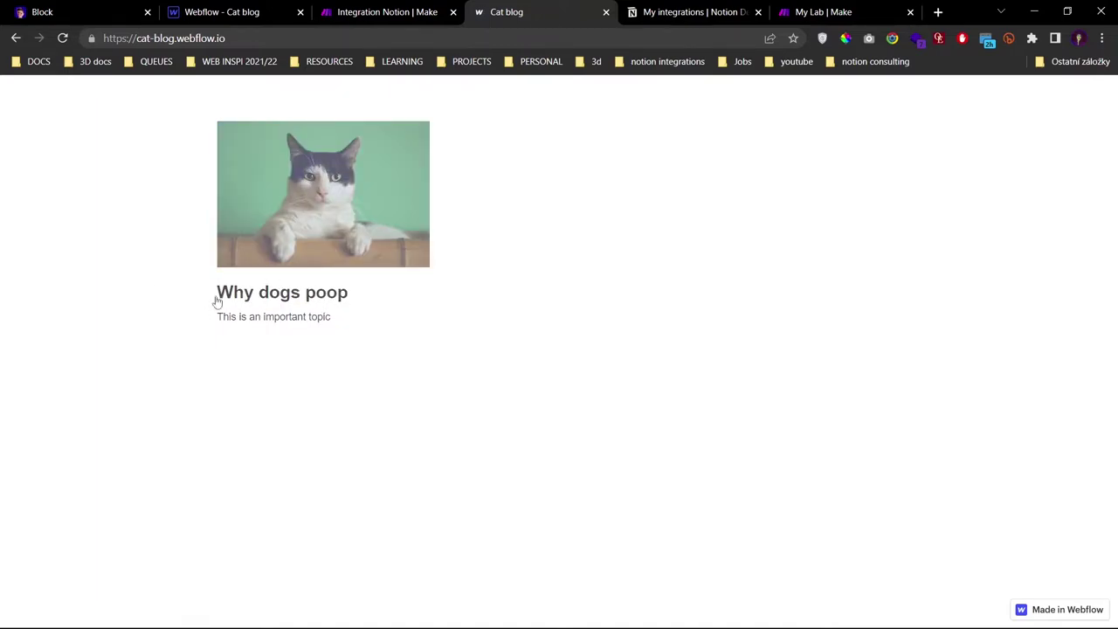
key(alt+Tab)
key(alt+Tab)
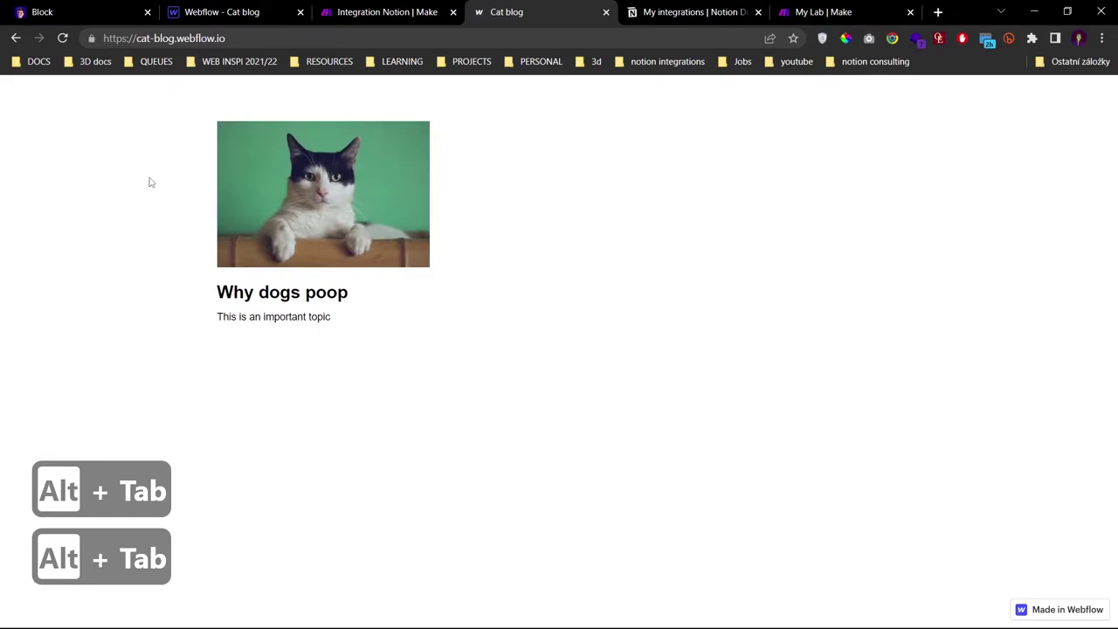
- Return to the Make scenario and inspect the output of the Webflow Update an Item module
click(405, 11)
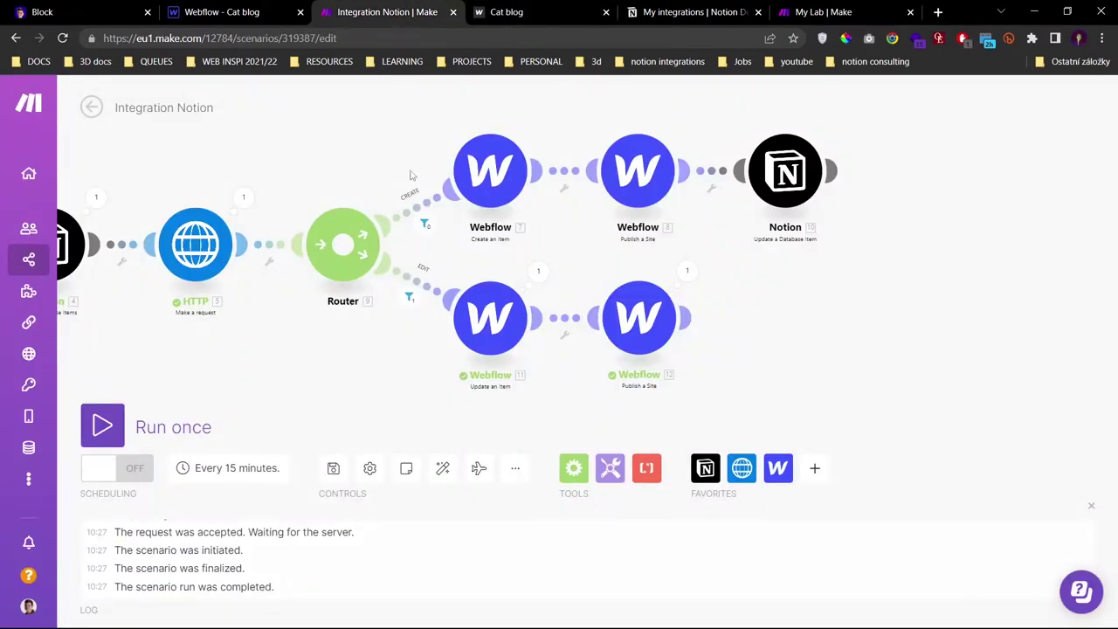
drag(380, 384, 476, 379)
click(636, 267)
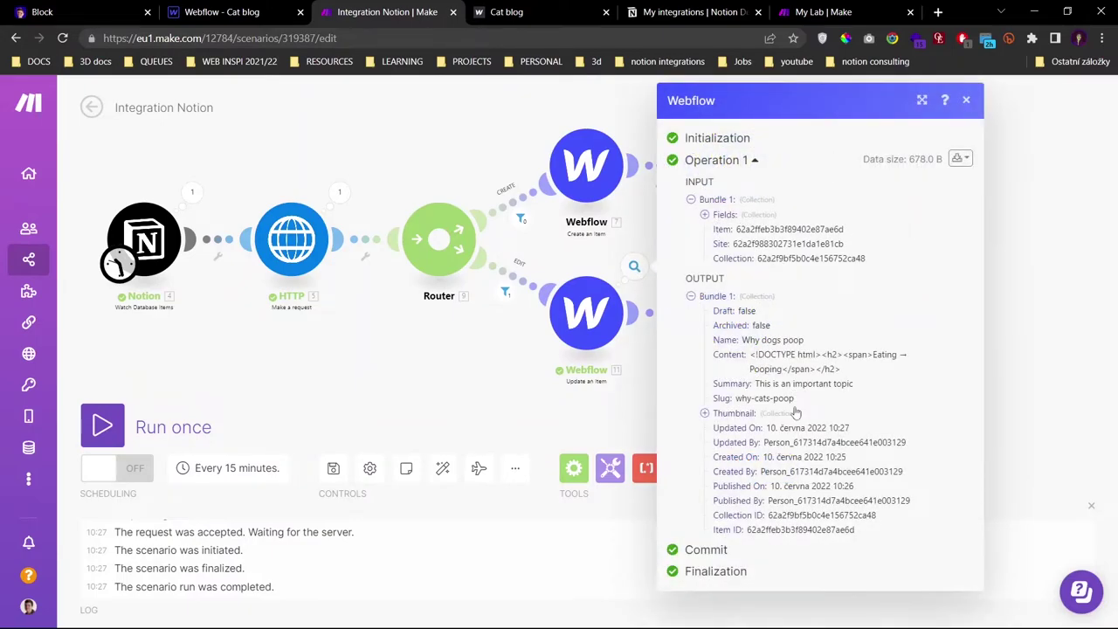
click(966, 100)
- Move the Notion Watch Database Items and HTTP modules farther away from the router on the canvas
drag(144, 241, 77, 242)
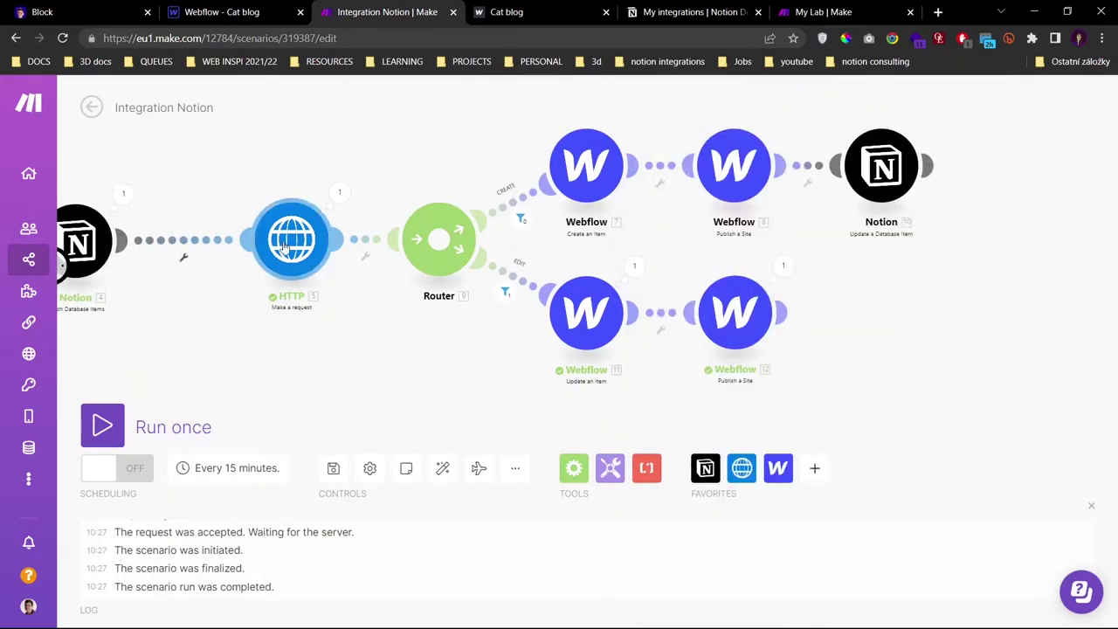
drag(348, 241, 282, 246)
click(328, 259)
drag(129, 207, 176, 201)
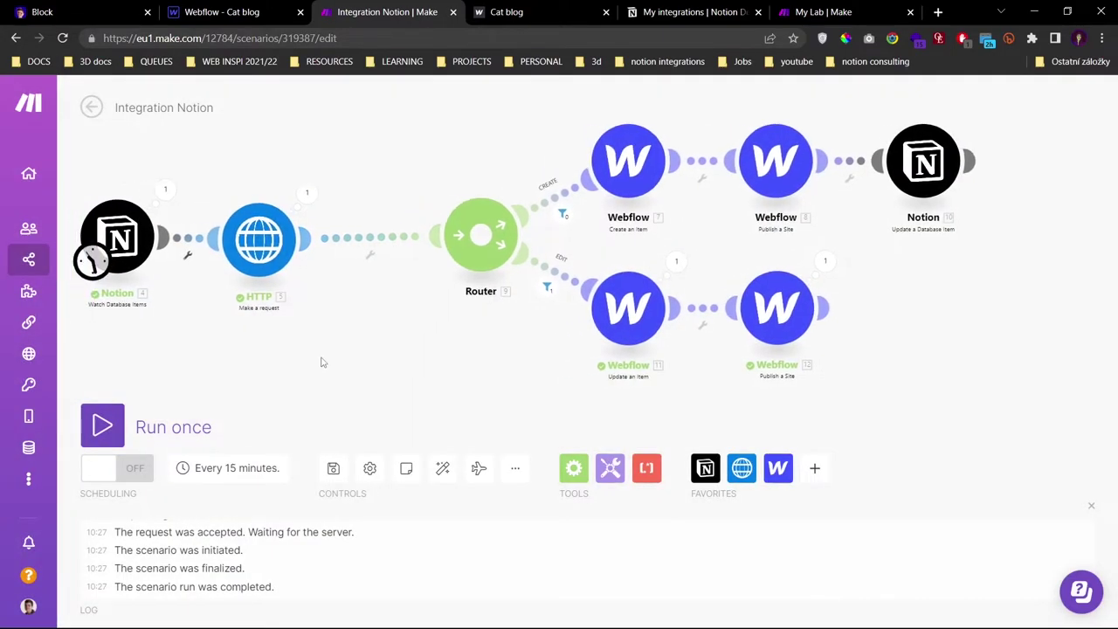
- Examine the Notion module's output bundle, expanding its Properties collections and the Cover's file details, and close it
click(172, 191)
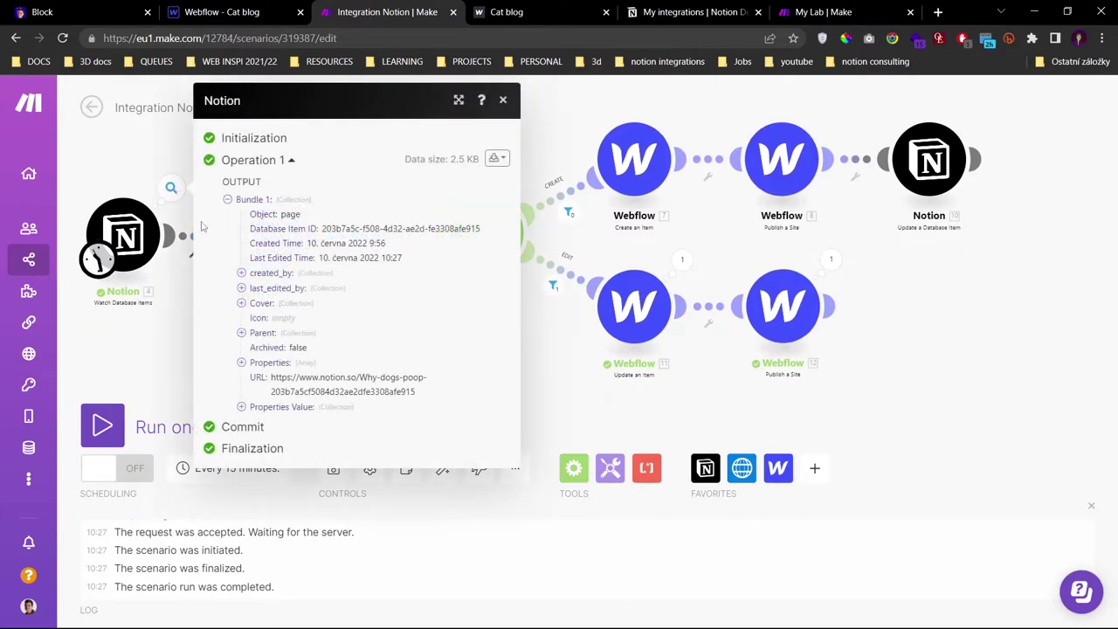
click(270, 362)
click(261, 413)
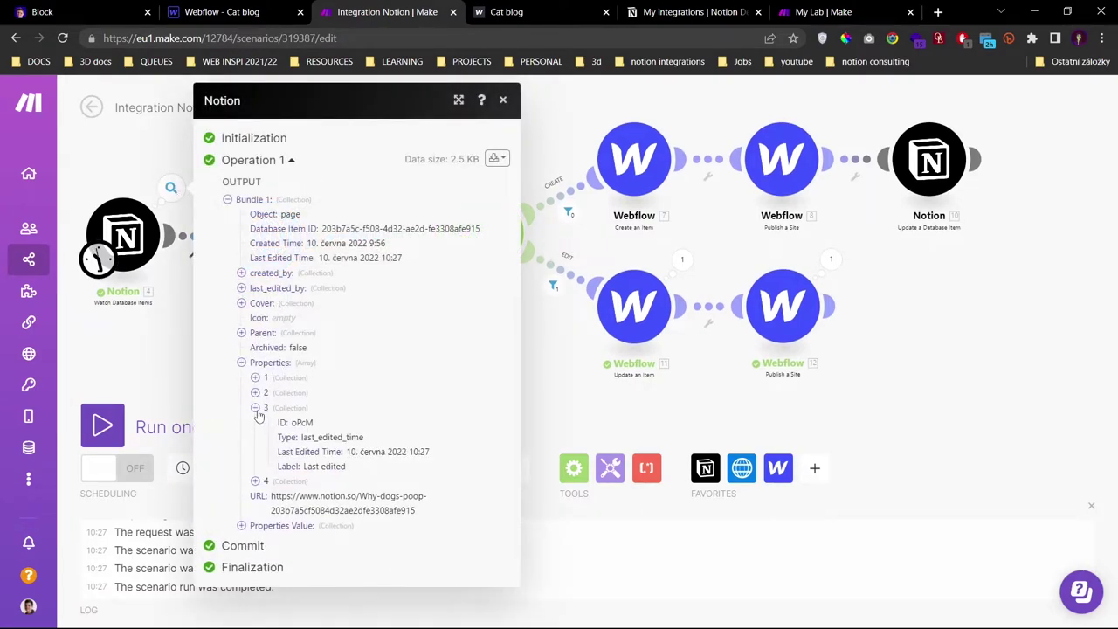
click(258, 416)
click(255, 424)
click(255, 424)
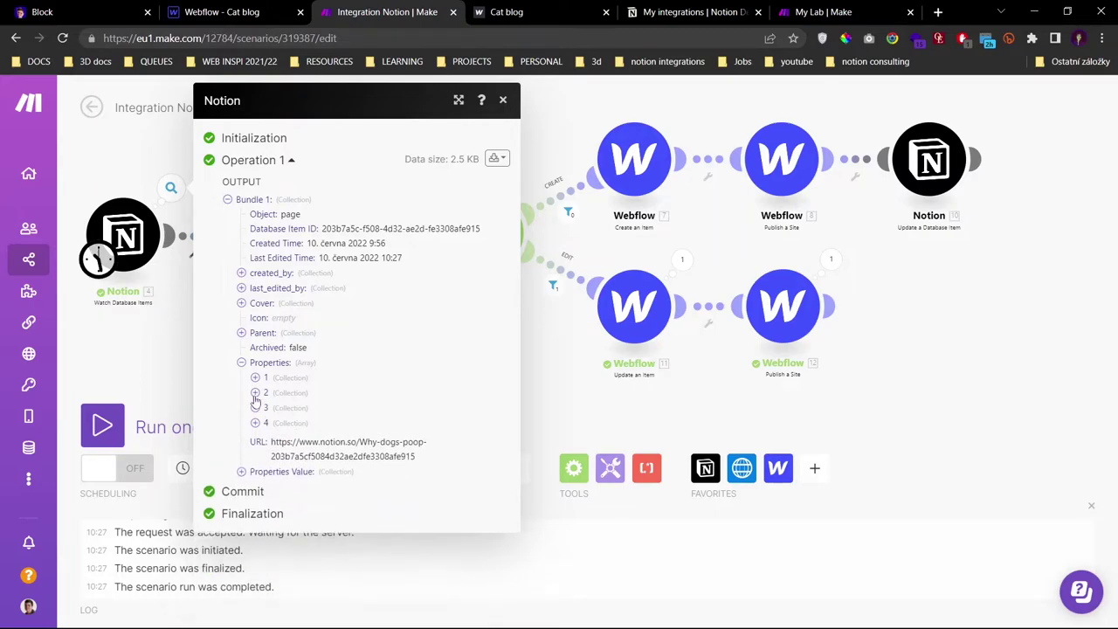
click(256, 393)
click(256, 377)
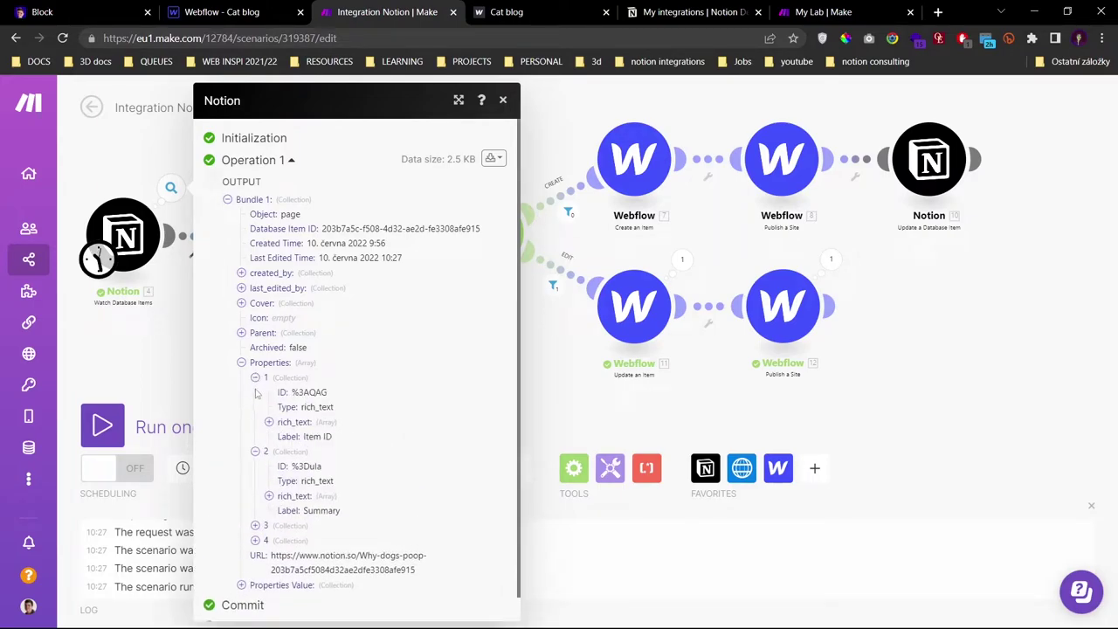
click(242, 303)
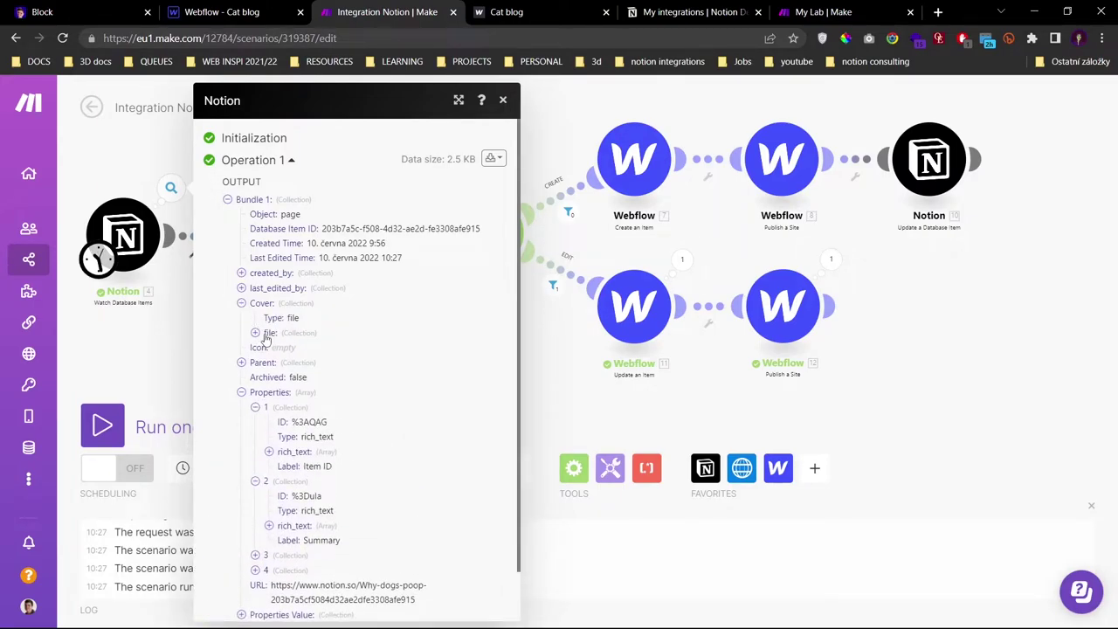
click(255, 333)
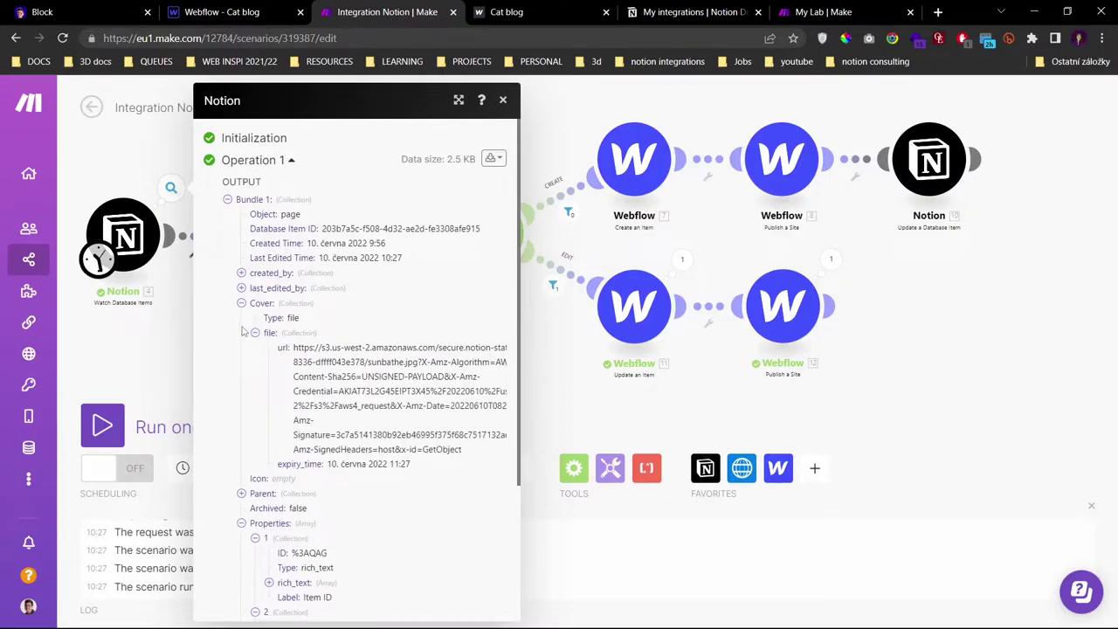
click(579, 108)
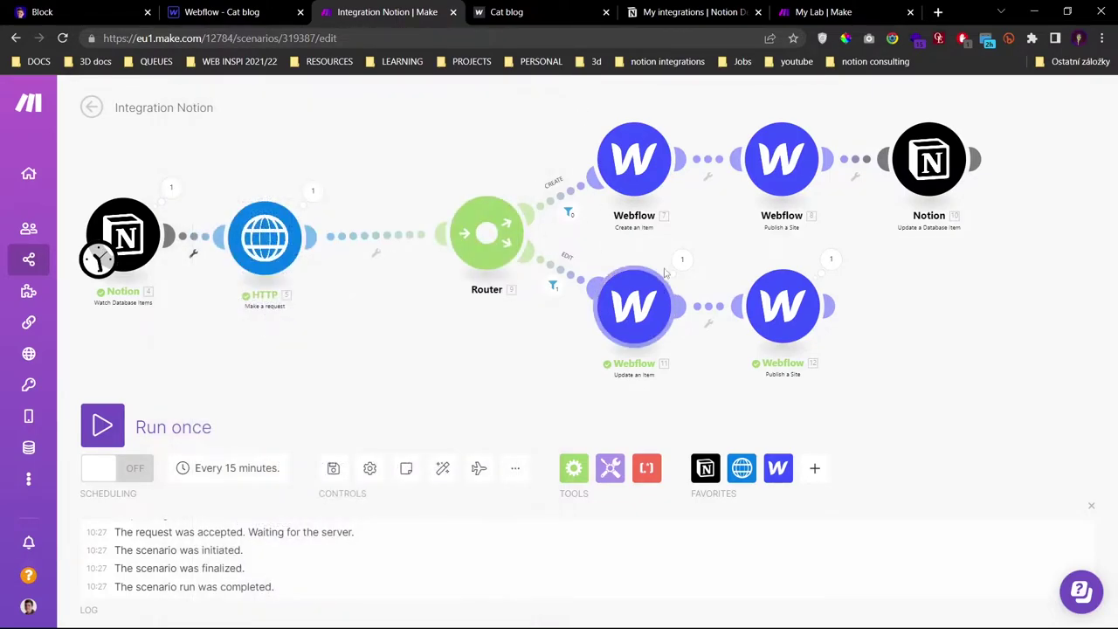
- Review the thumbnail URL mapping in the Webflow Update an Item module and close its settings
click(683, 259)
click(634, 306)
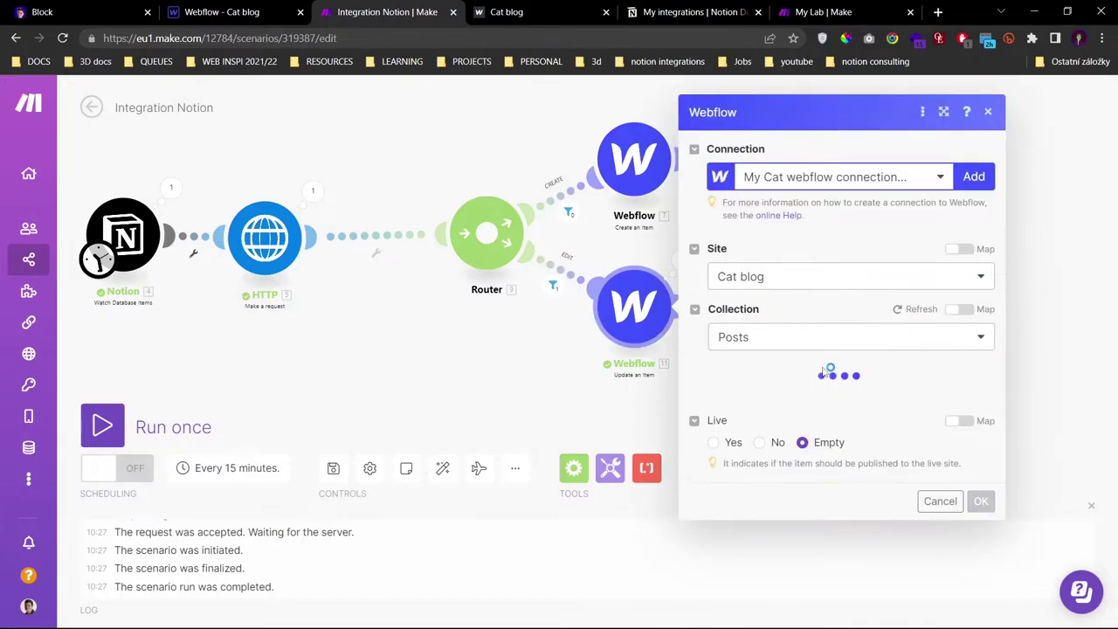
scroll(800, 376, down, 3)
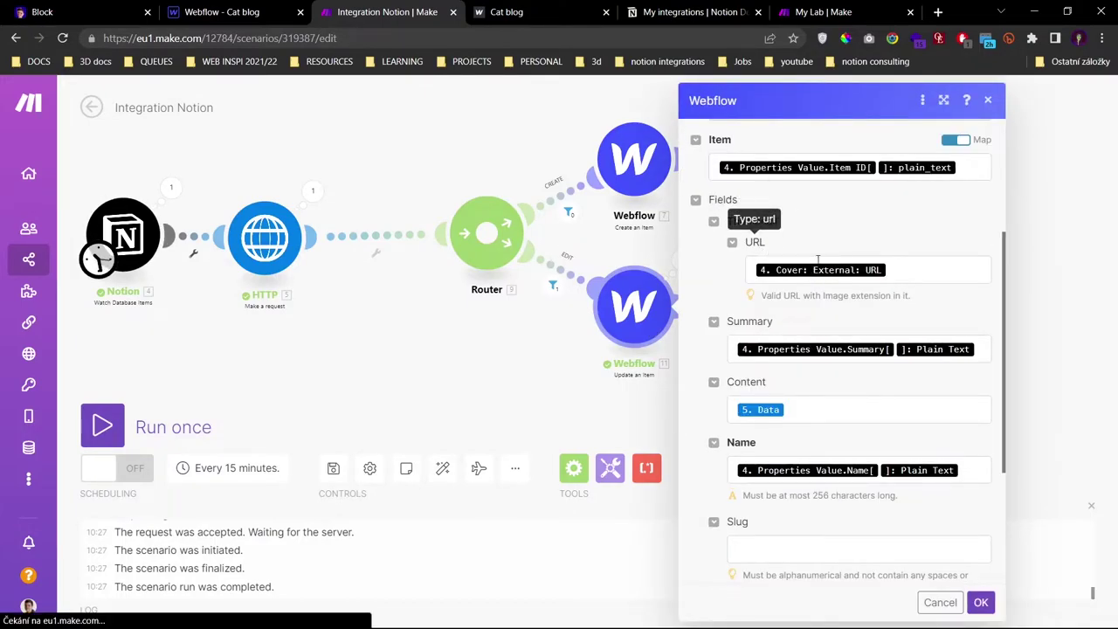
click(476, 349)
- Add a Tools Set variable module between the HTTP request and the router
click(376, 252)
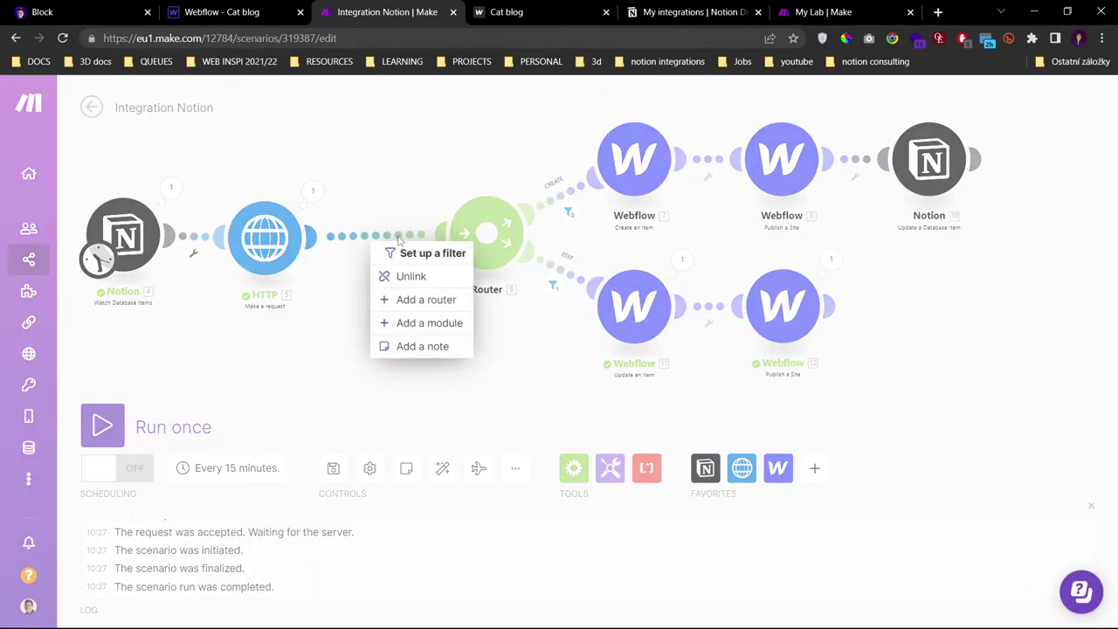
click(422, 325)
text(variable)
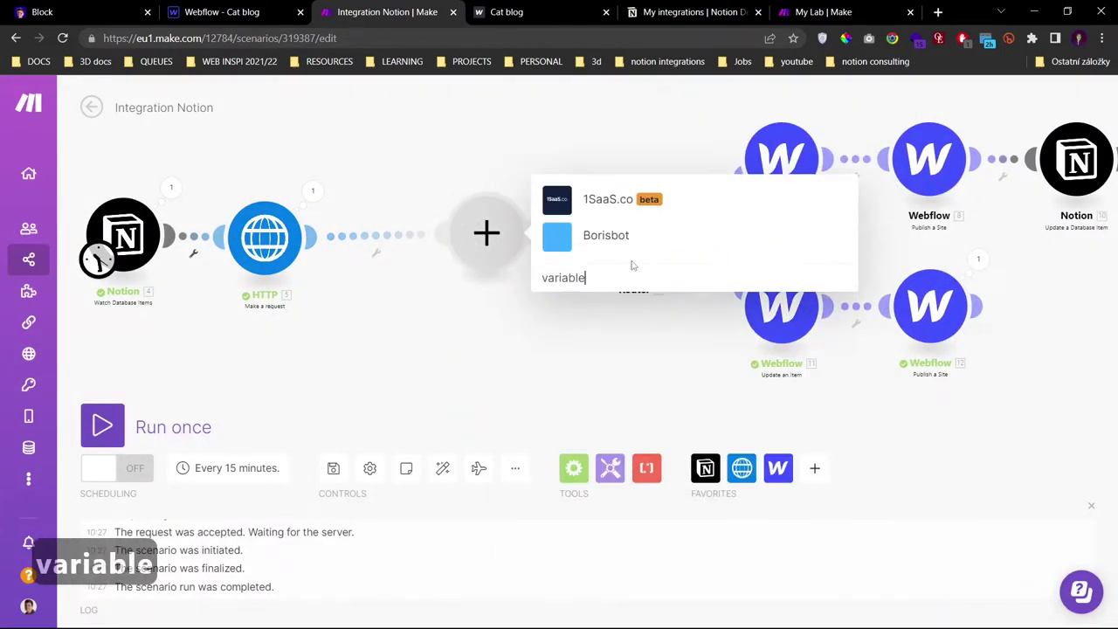
key(Home)
text(set)
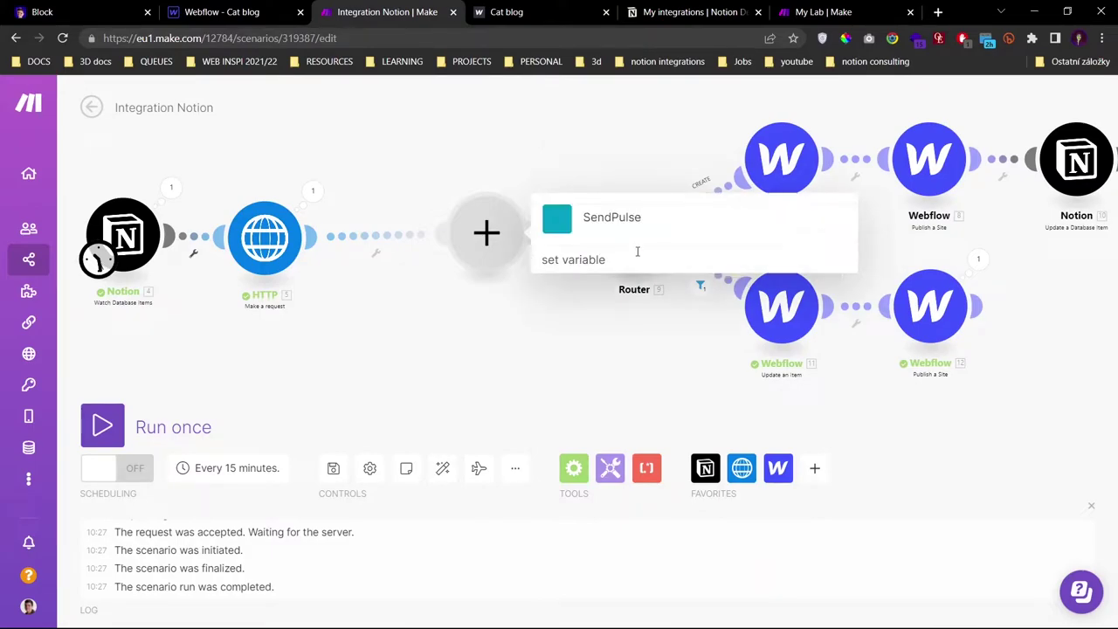
click(600, 304)
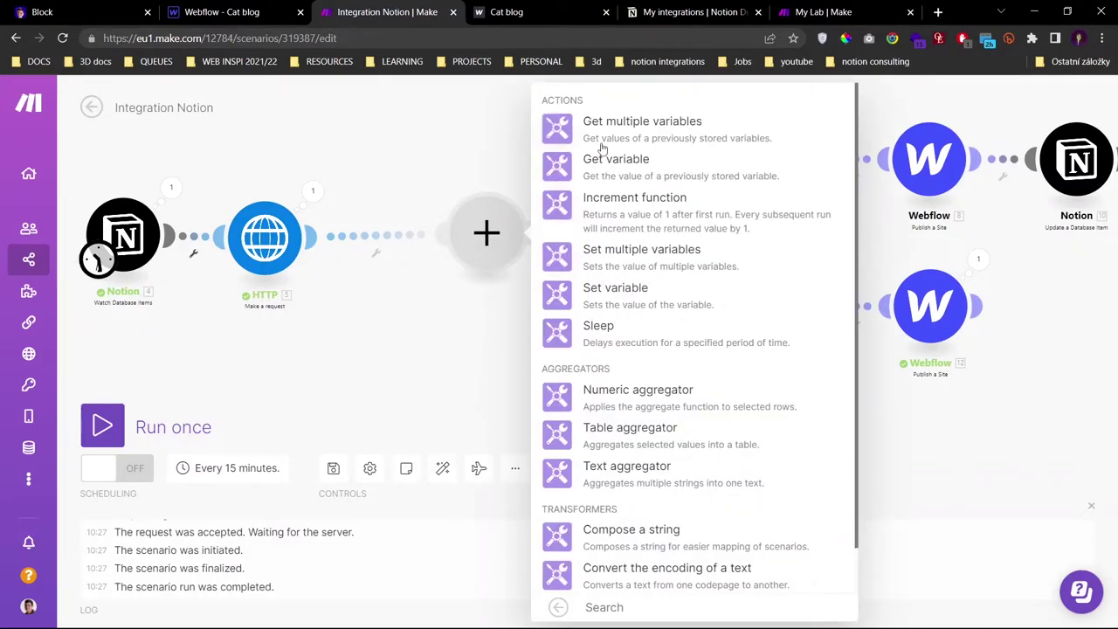
click(599, 297)
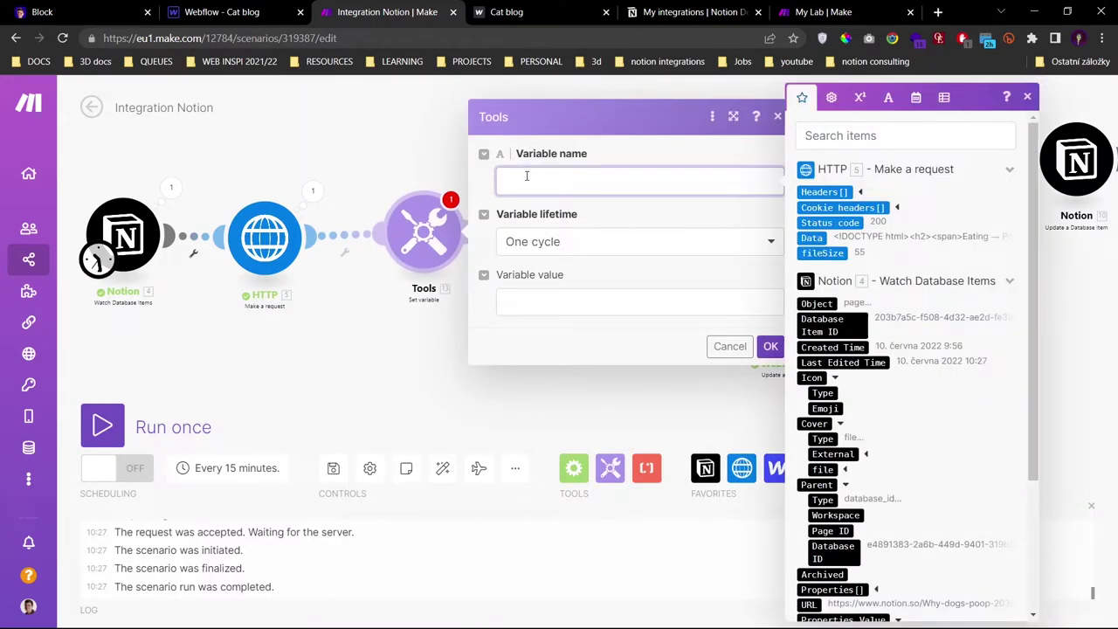
- Name the variable thumbnail url and set its value to if(Cover: file: url; Cover: file: url; Cover: External: URL)
text(thumbnail url)
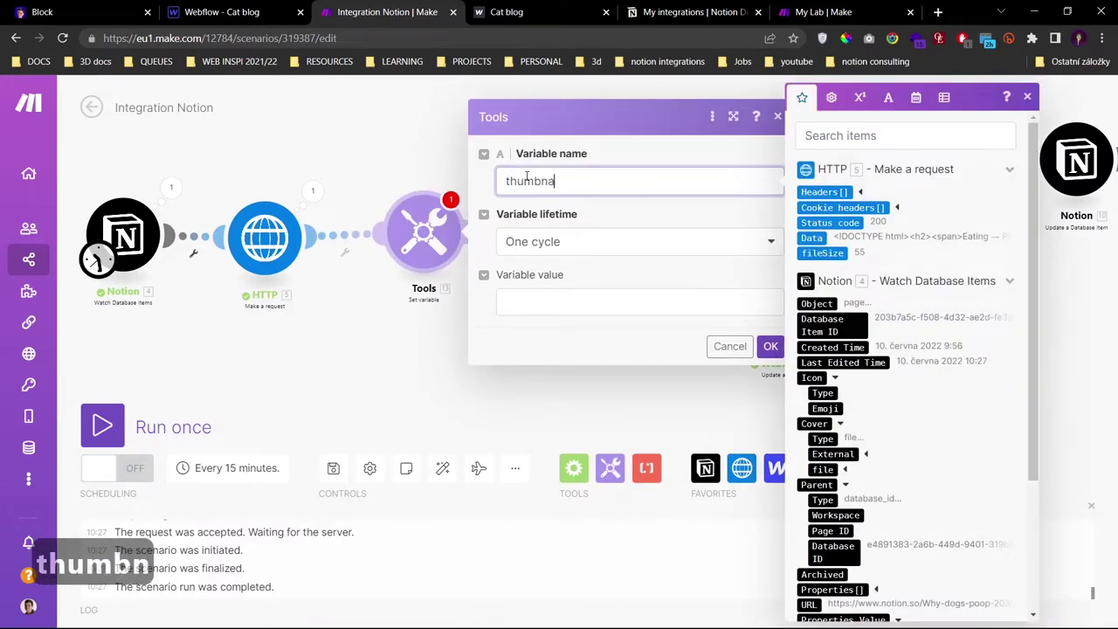
click(552, 299)
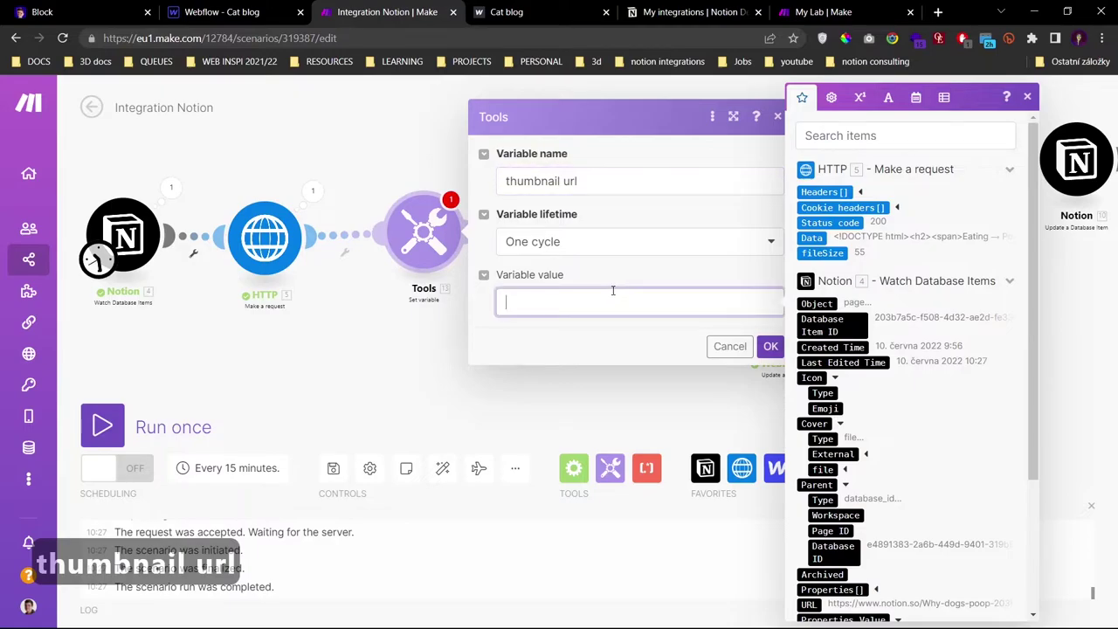
text(if()
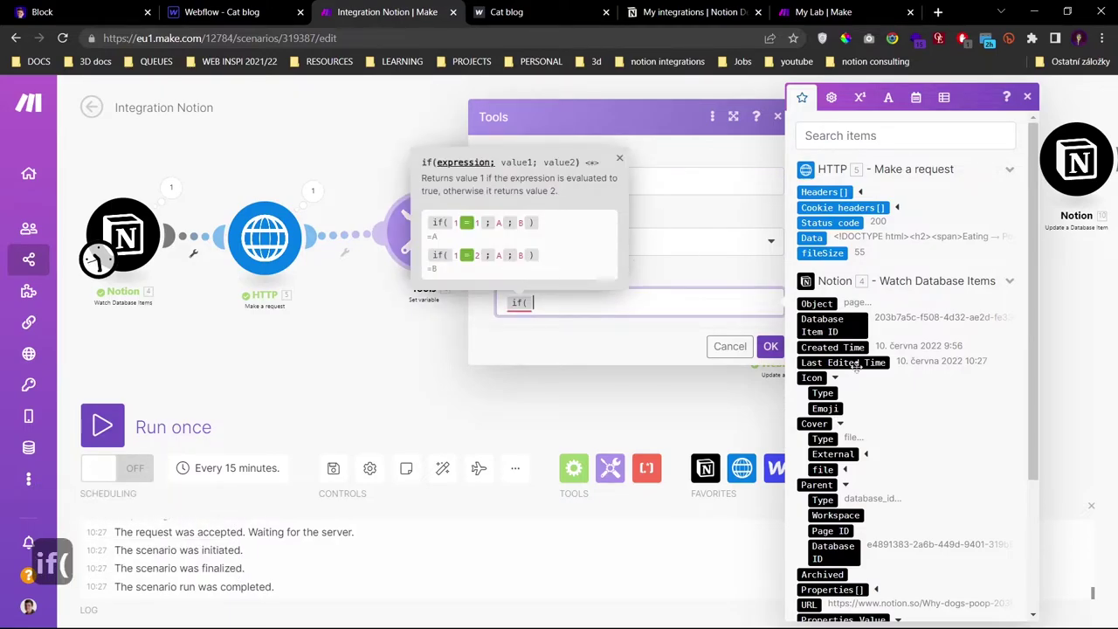
scroll(852, 384, down, 1)
click(845, 398)
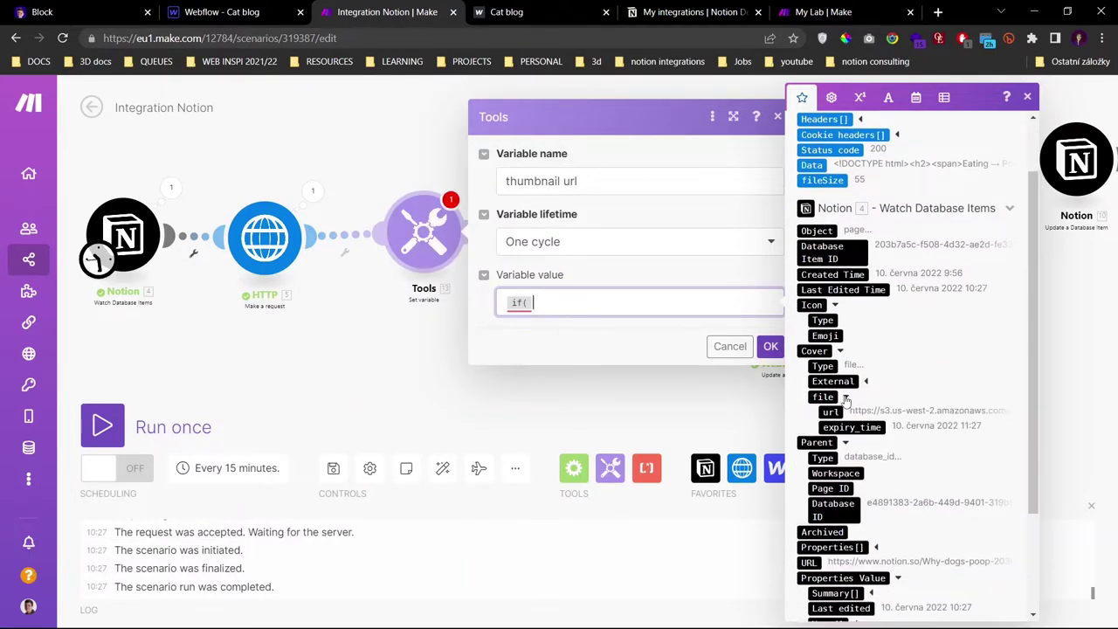
click(831, 411)
text(;)
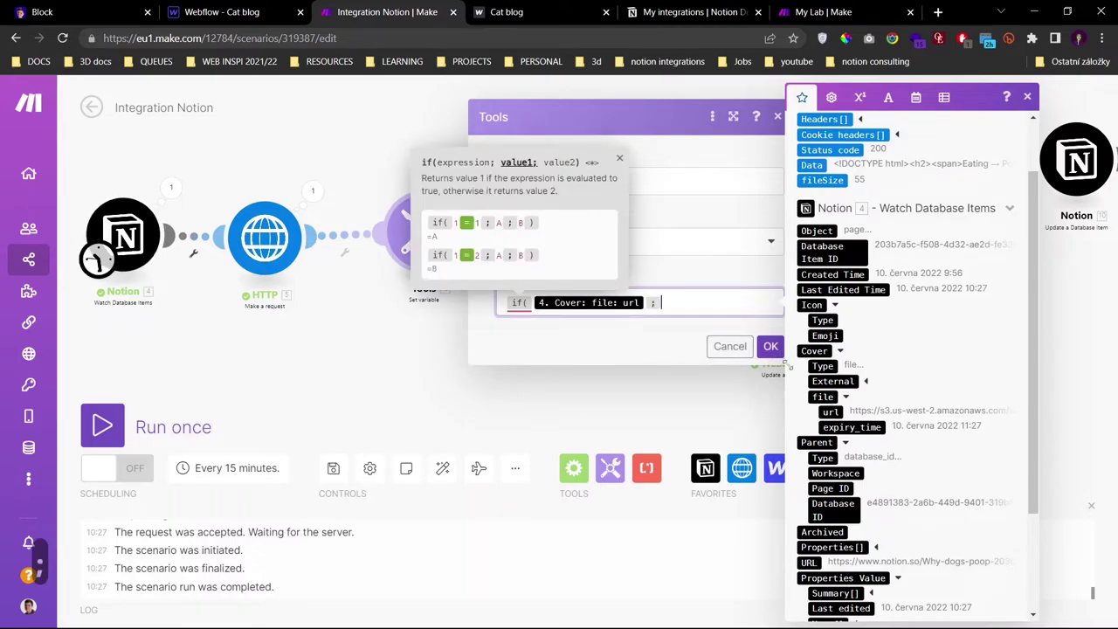
click(833, 411)
text(;)
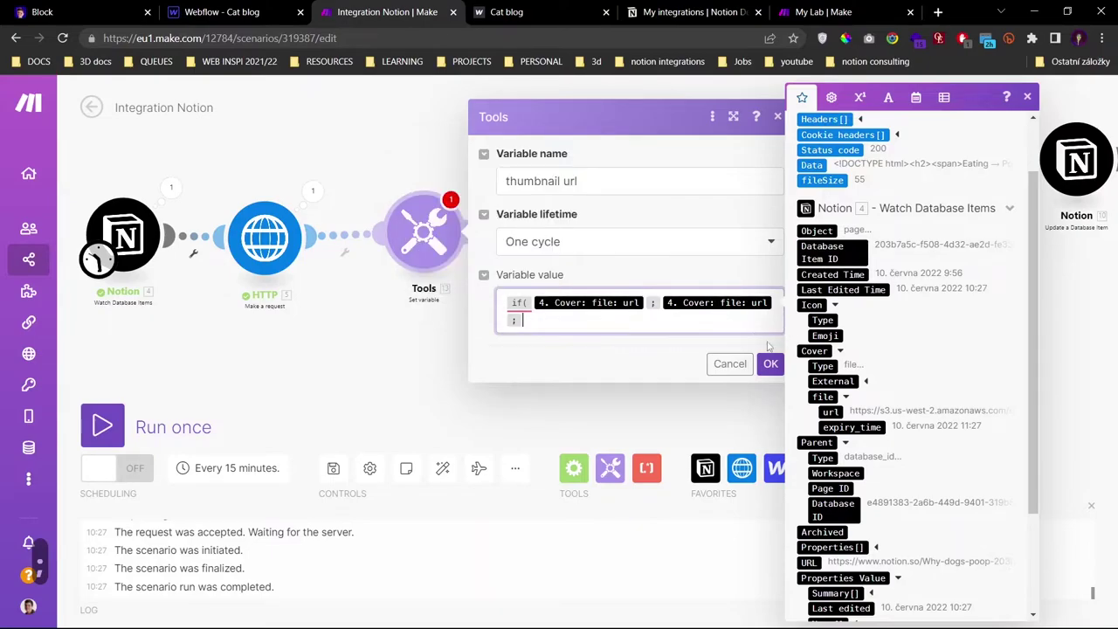
click(864, 382)
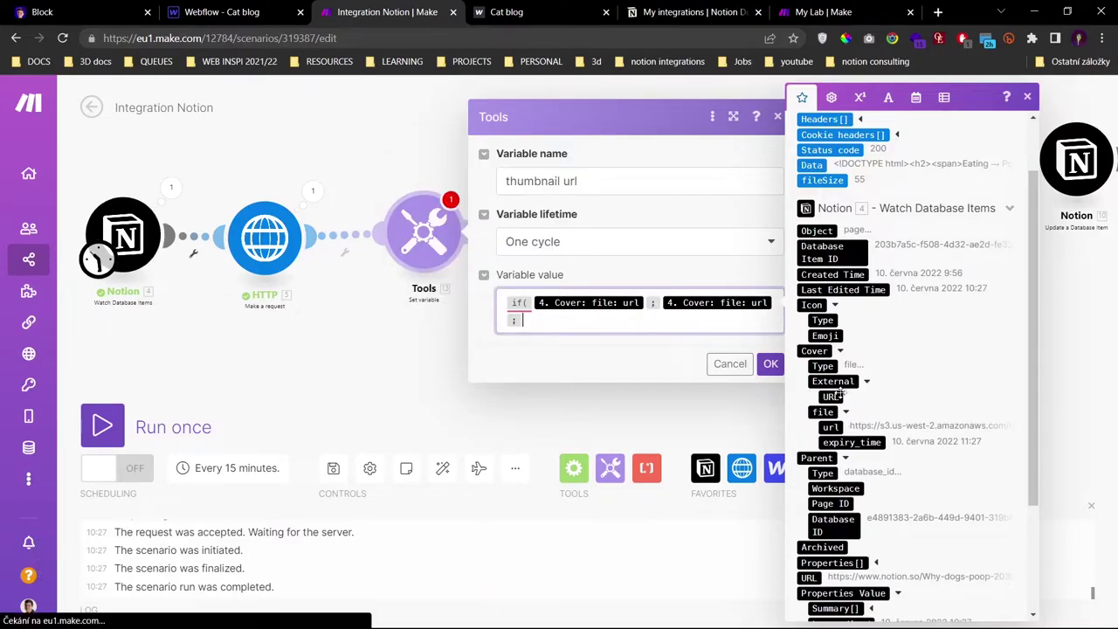
click(830, 396)
click(770, 364)
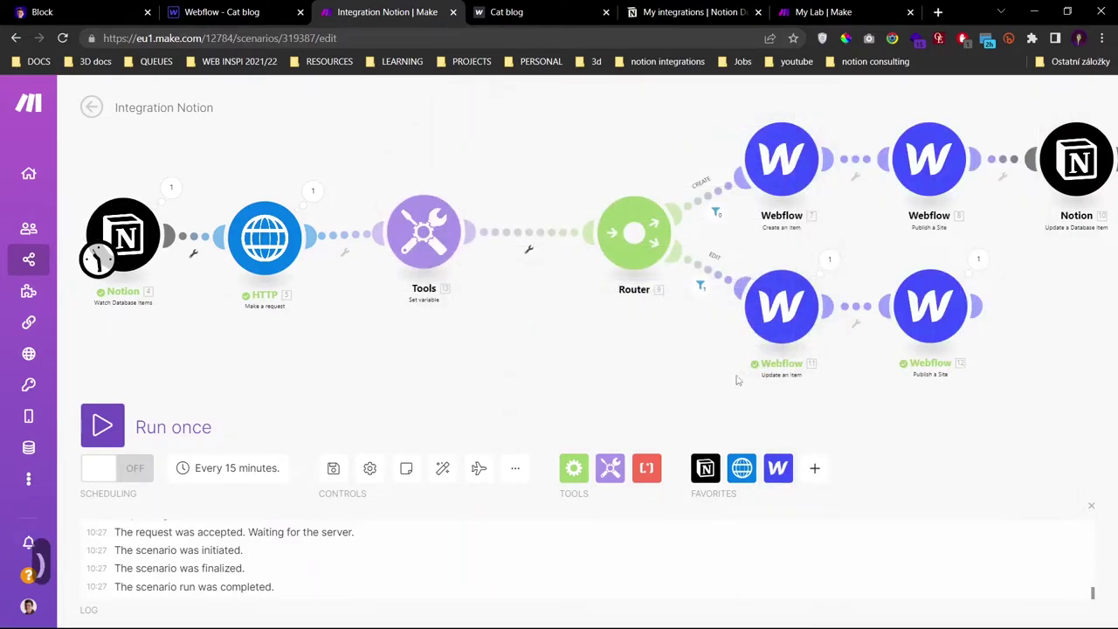
- Replace the thumbnail URL mapping in the Webflow Create an Item module with the thumbnail url variable
click(787, 308)
scroll(944, 288, down, 3)
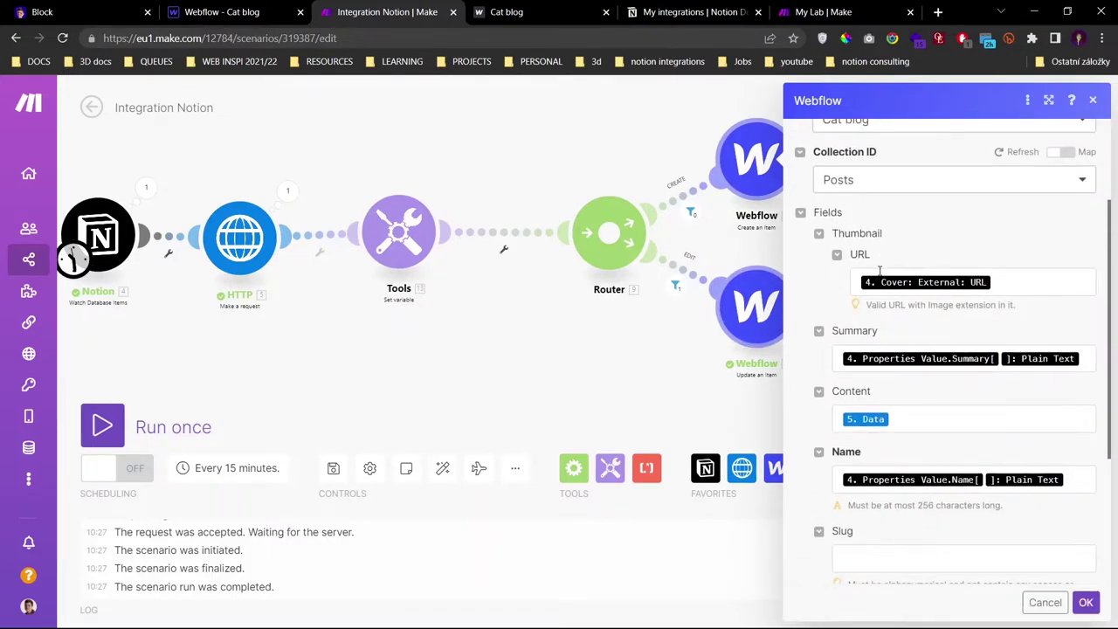
click(1036, 286)
key(BackSpace)
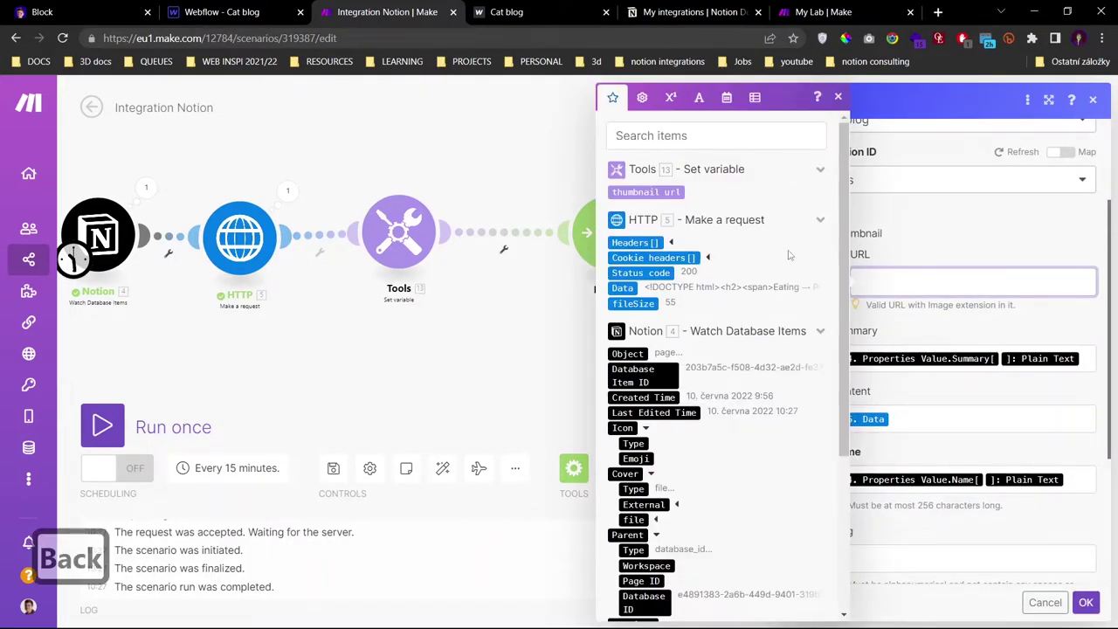
click(649, 192)
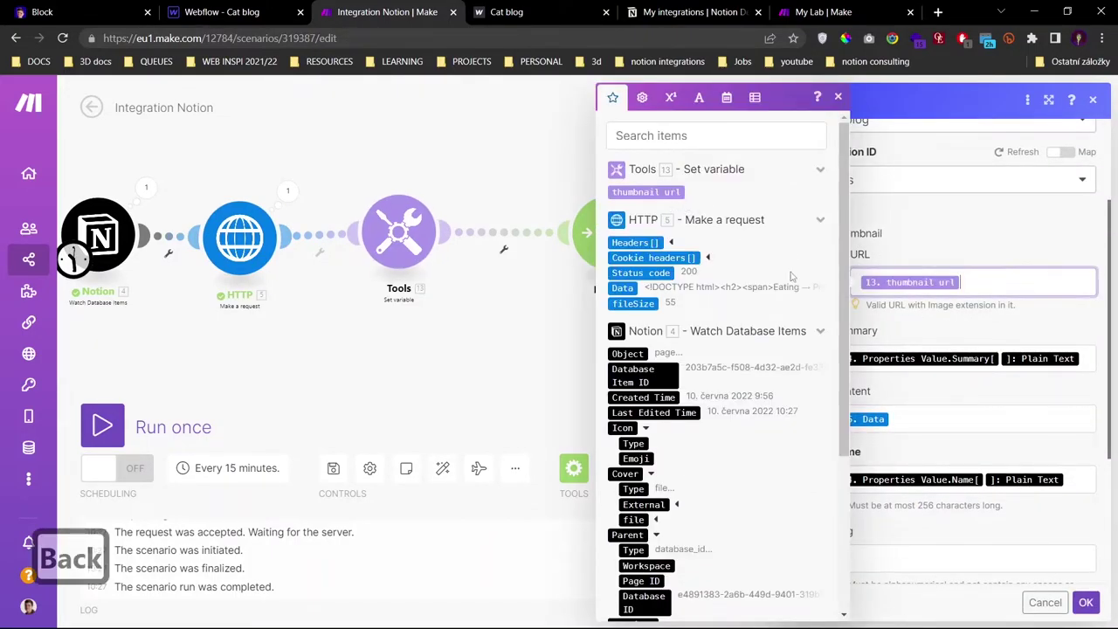
click(1086, 602)
- Map the thumbnail URL of the Webflow Update an Item module to the thumbnail url variable and auto-align the scenario's modules
click(888, 315)
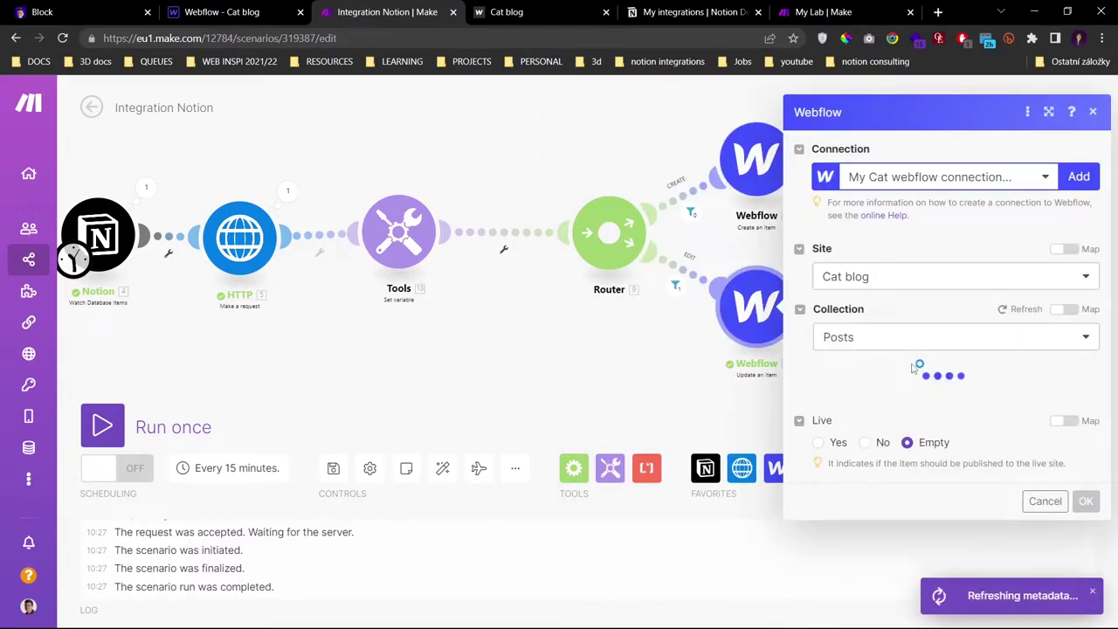
scroll(961, 350, down, 2)
click(1014, 345)
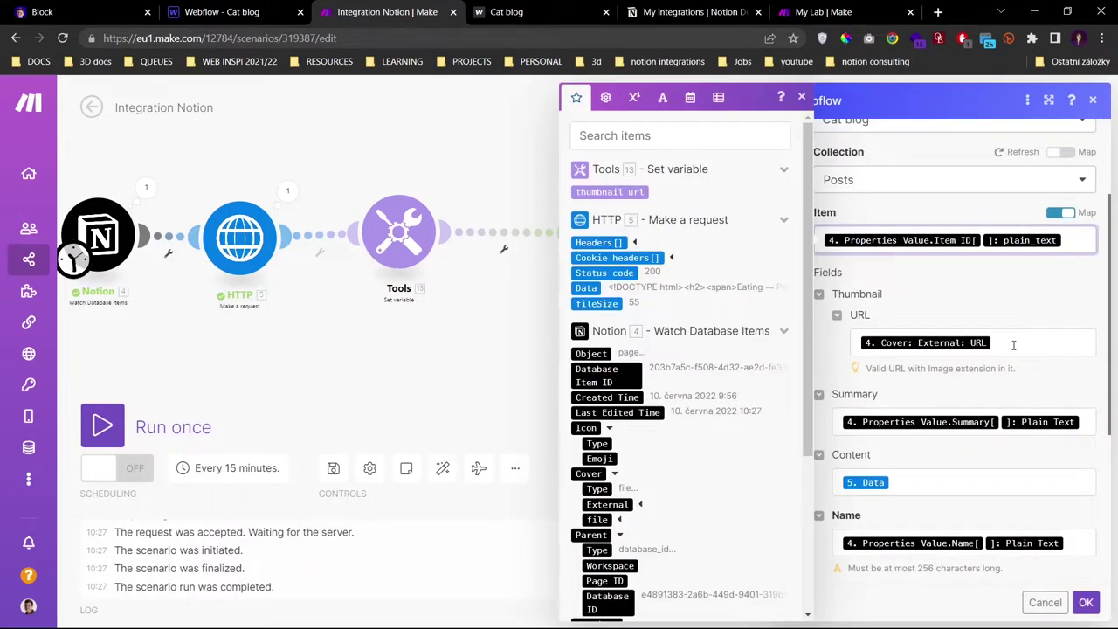
click(506, 256)
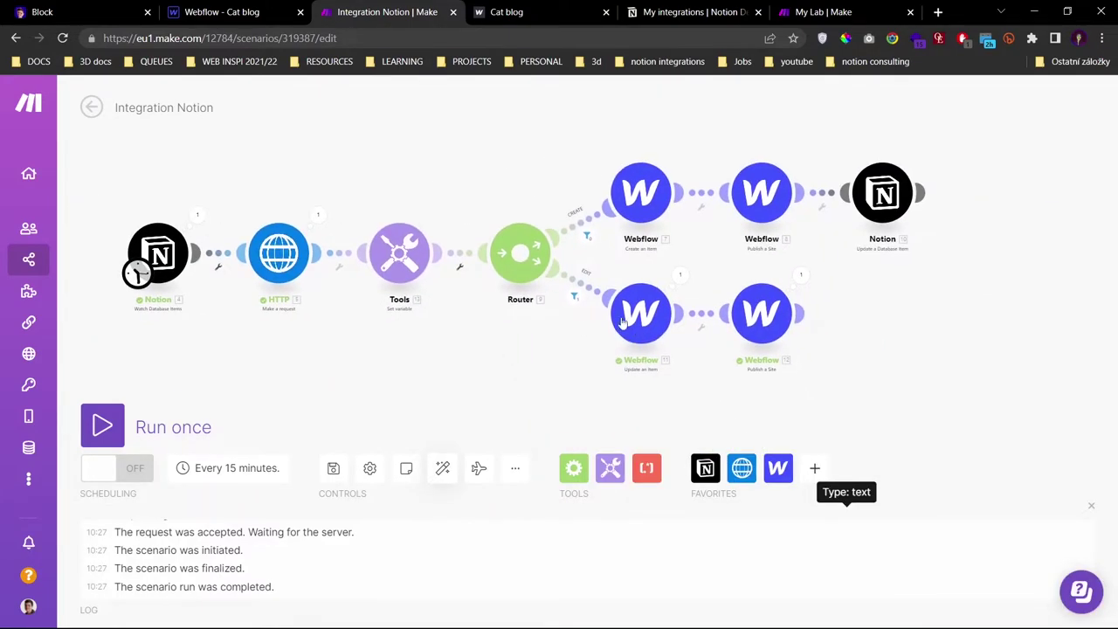
- Switch to Notion, append 123 to the post title "Why dogs poop", and return to Make to run the scenario once
key(alt+Tab)
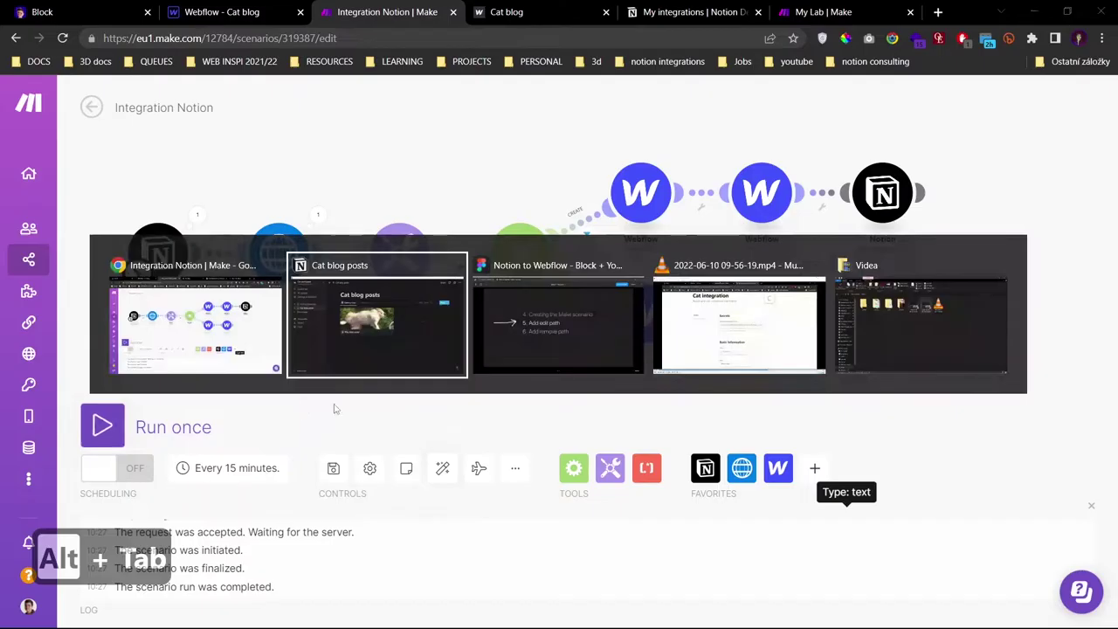
click(504, 350)
text(123)
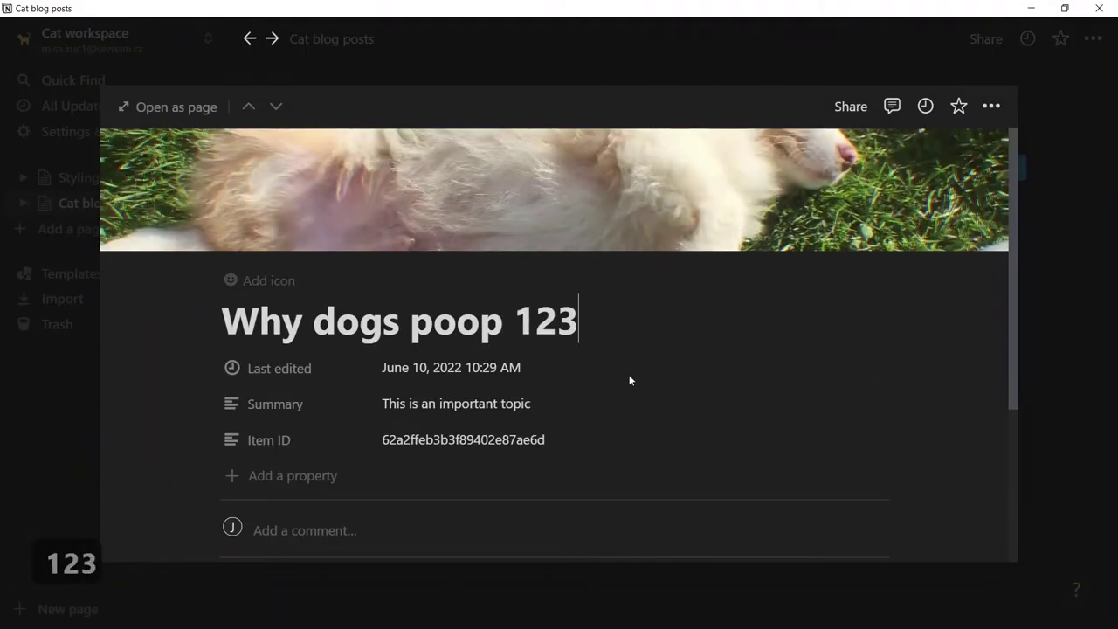
key(alt+Tab)
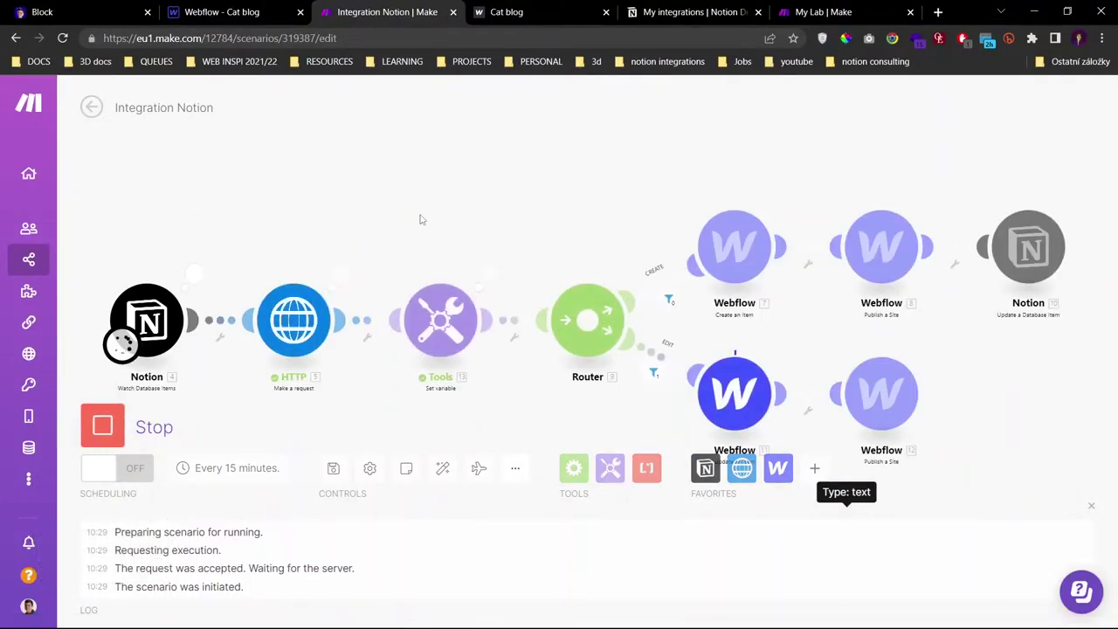
- Hard-refresh the live cat blog and check the listed post's cover image and title
click(515, 11)
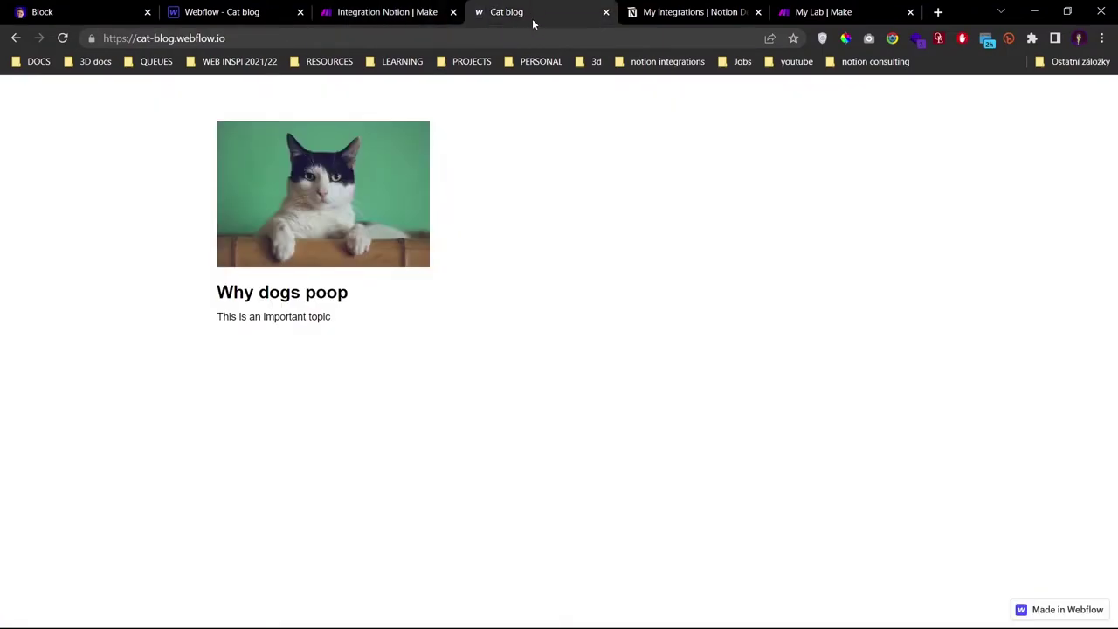
key(ctrl+F5)
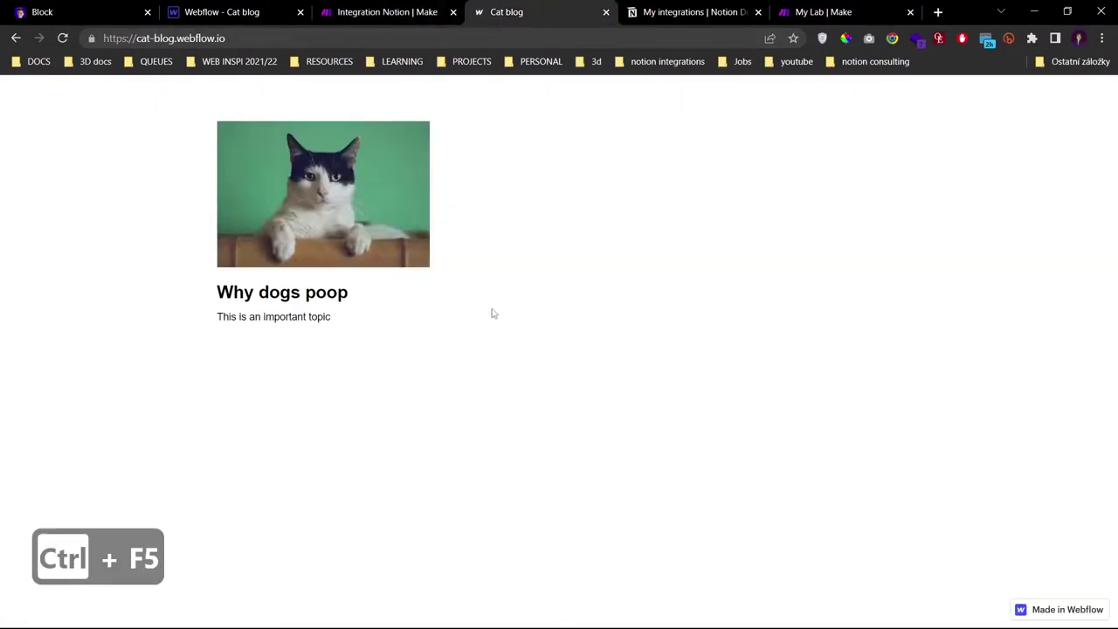
key(ctrl+F5)
key(ctrl+5)
click(548, 22)
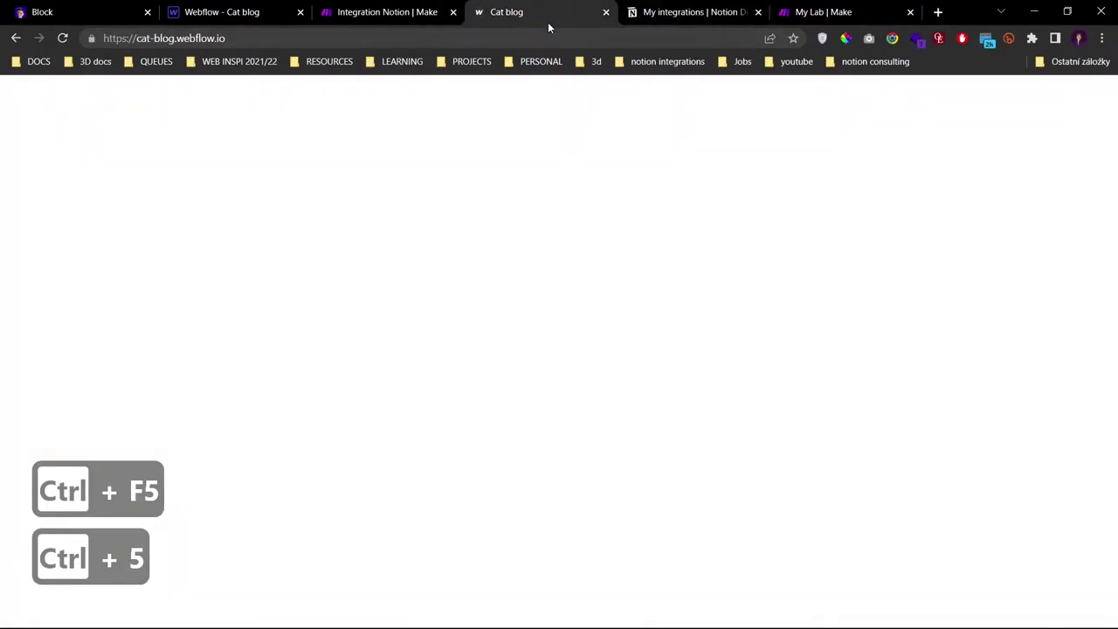
key(ctrl+F5)
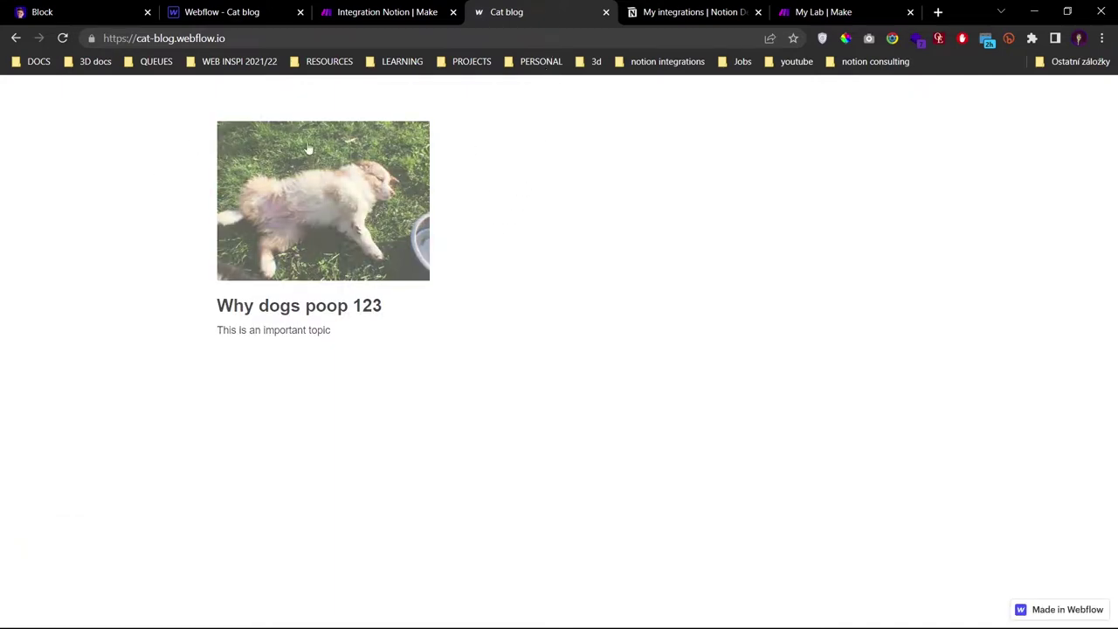
click(393, 7)
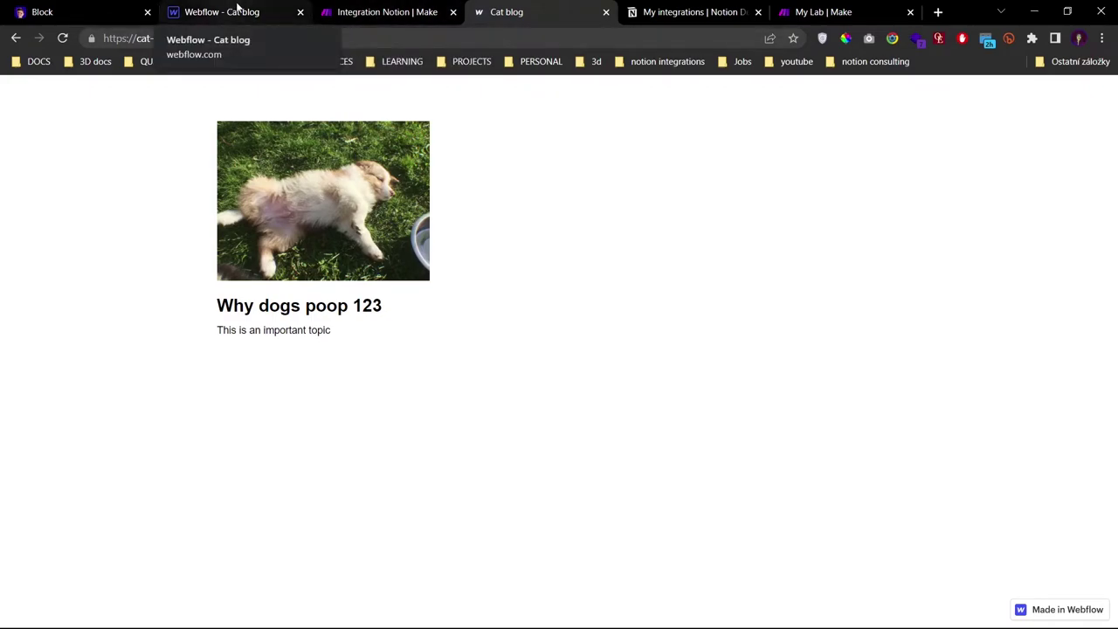
- Delete the post "Why dogs poop 123" from the Posts collection in the Webflow CMS
click(253, 12)
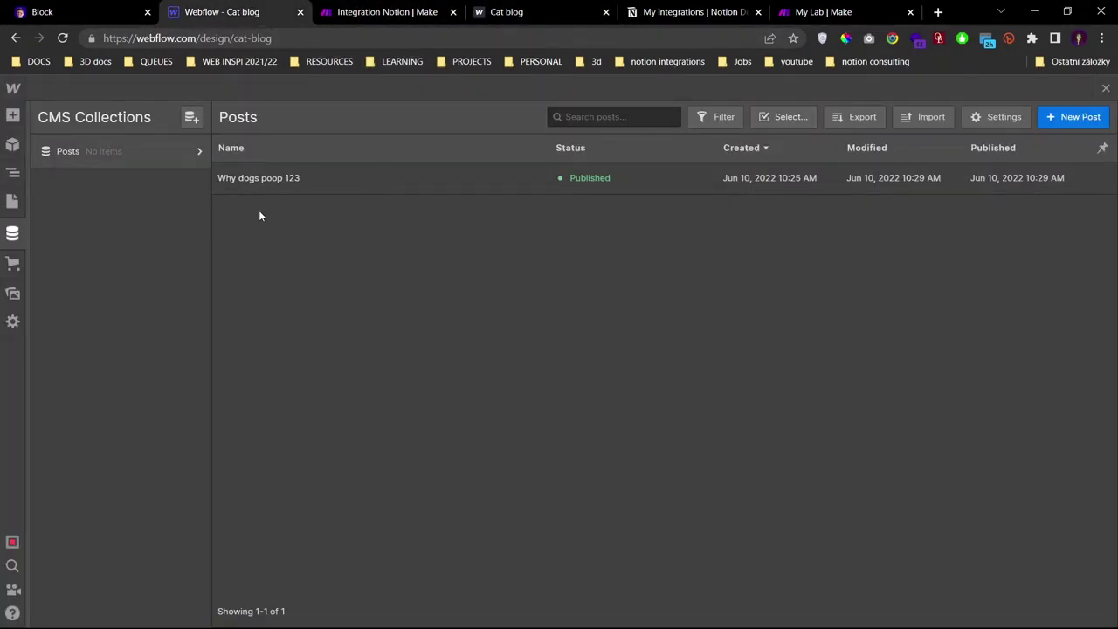
click(809, 124)
click(223, 179)
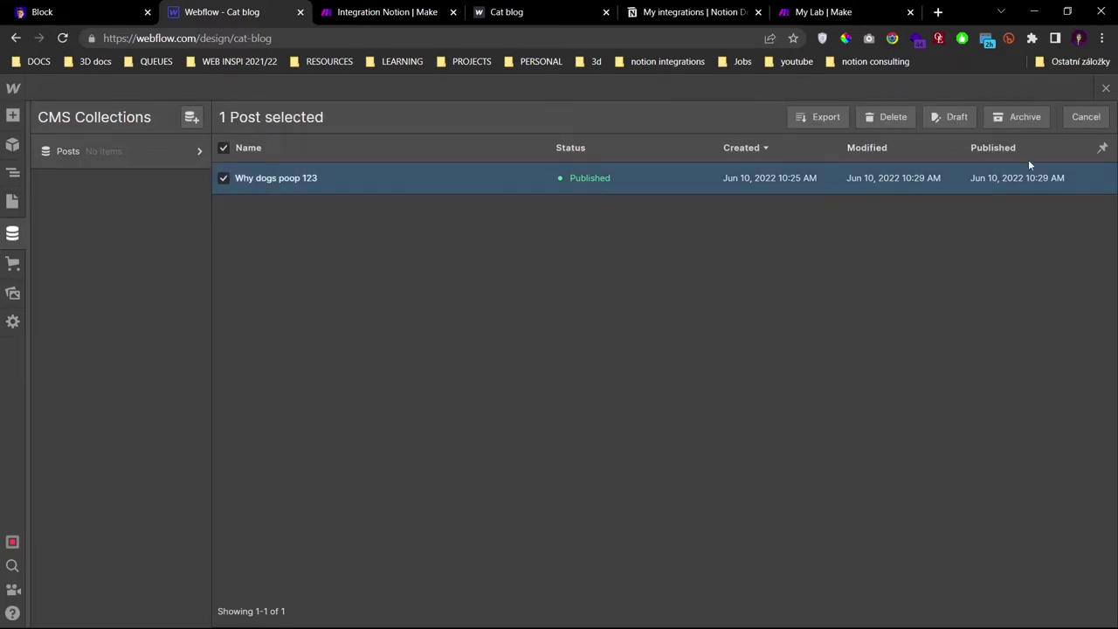
click(900, 122)
key(Return)
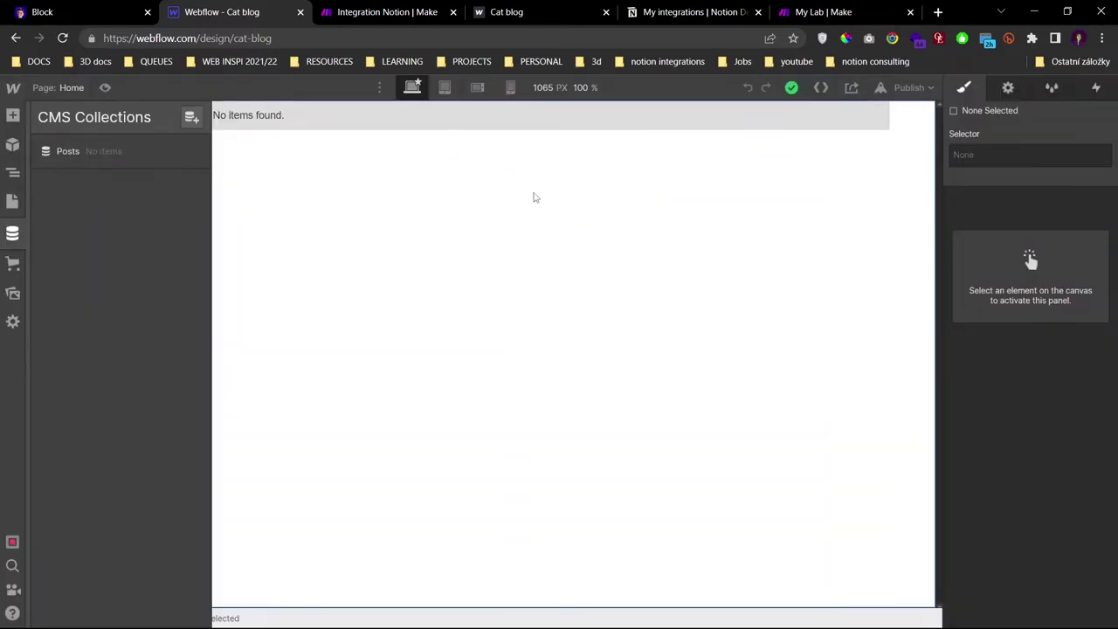
- Remove the last character of the post title in Notion, and return to Make to run the scenario once
click(387, 11)
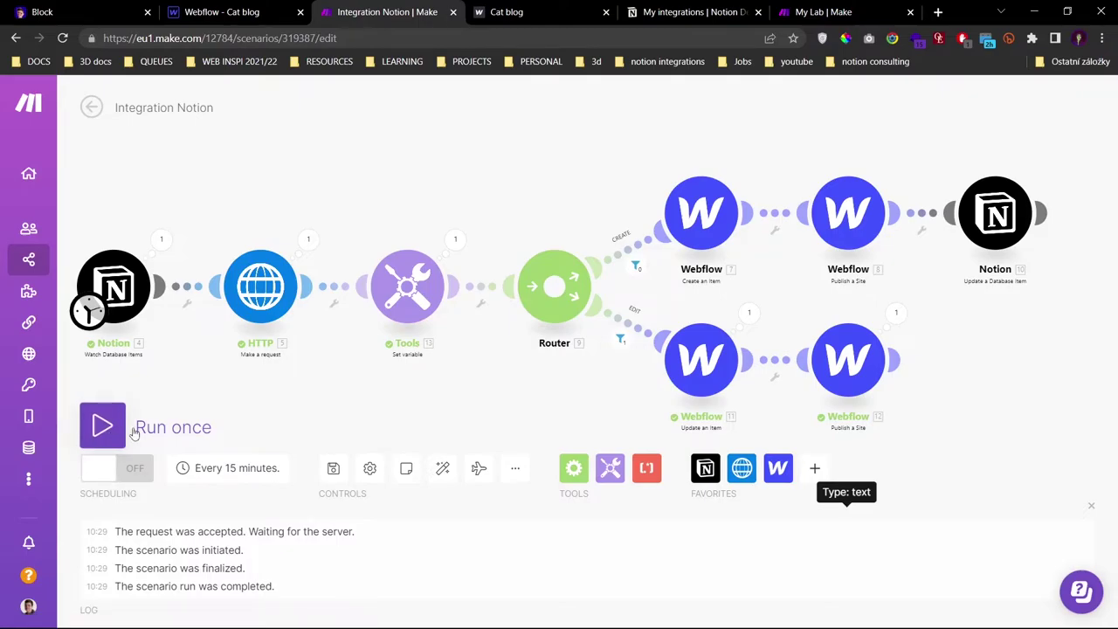
key(alt+Tab)
key(BackSpace)
key(alt+Tab)
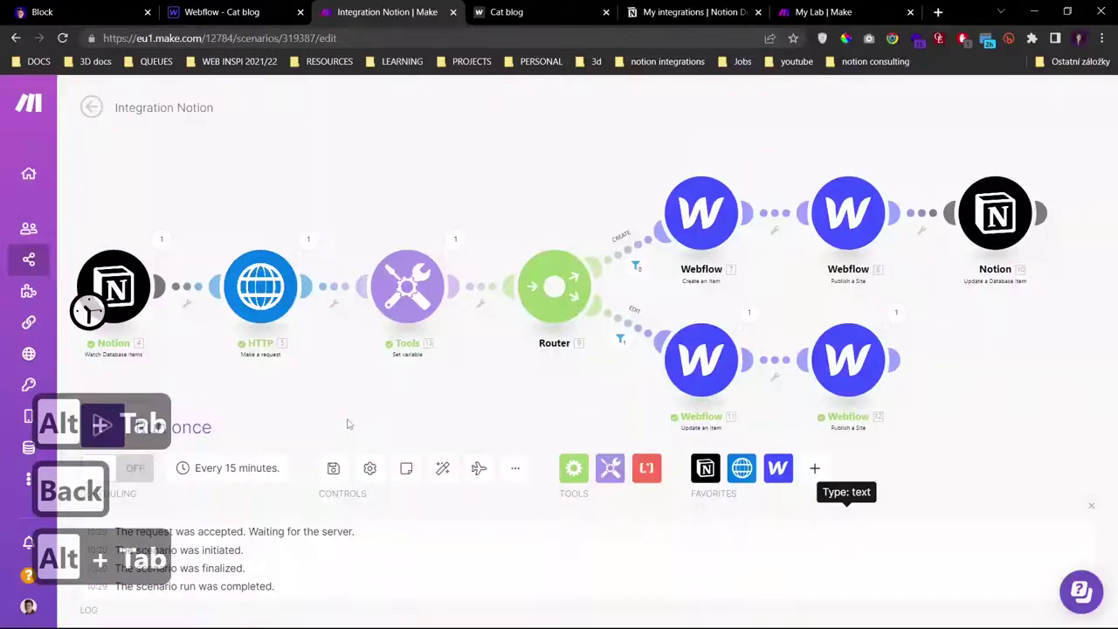
click(102, 427)
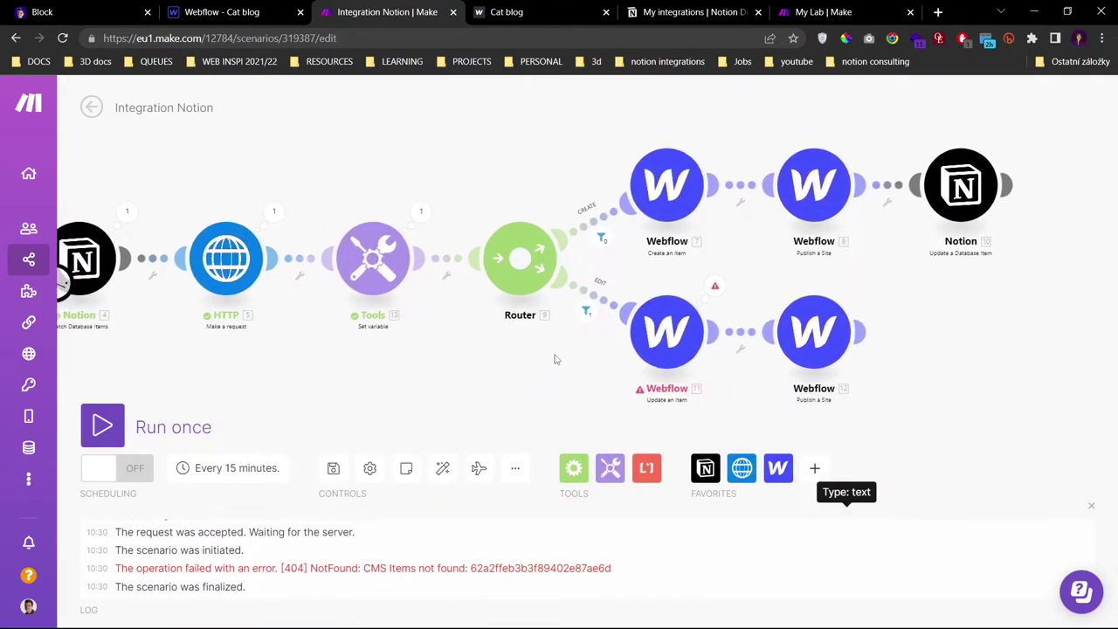
- Check the post's Item ID in Notion, and return to Make to inspect the error on the Webflow Update an Item module
key(alt+Tab)
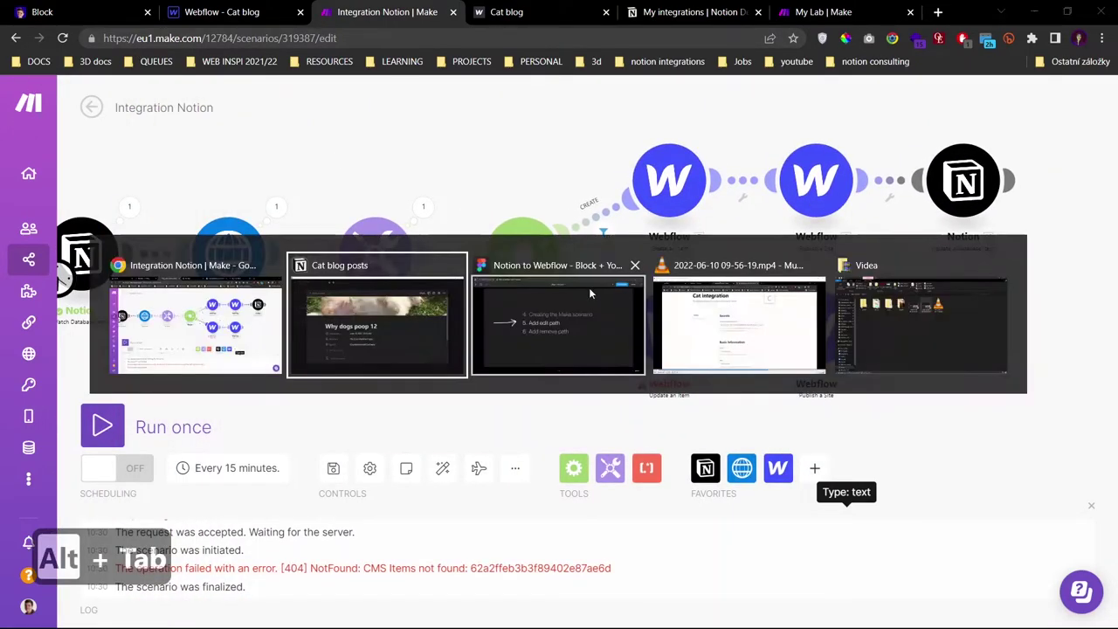
drag(175, 416, 557, 455)
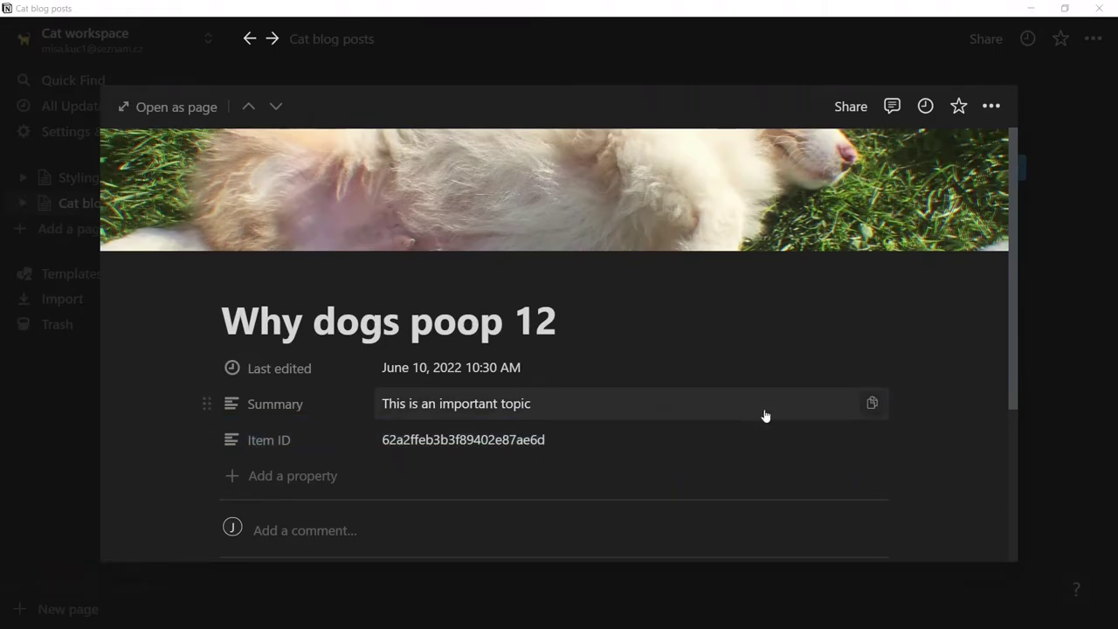
key(alt+Tab)
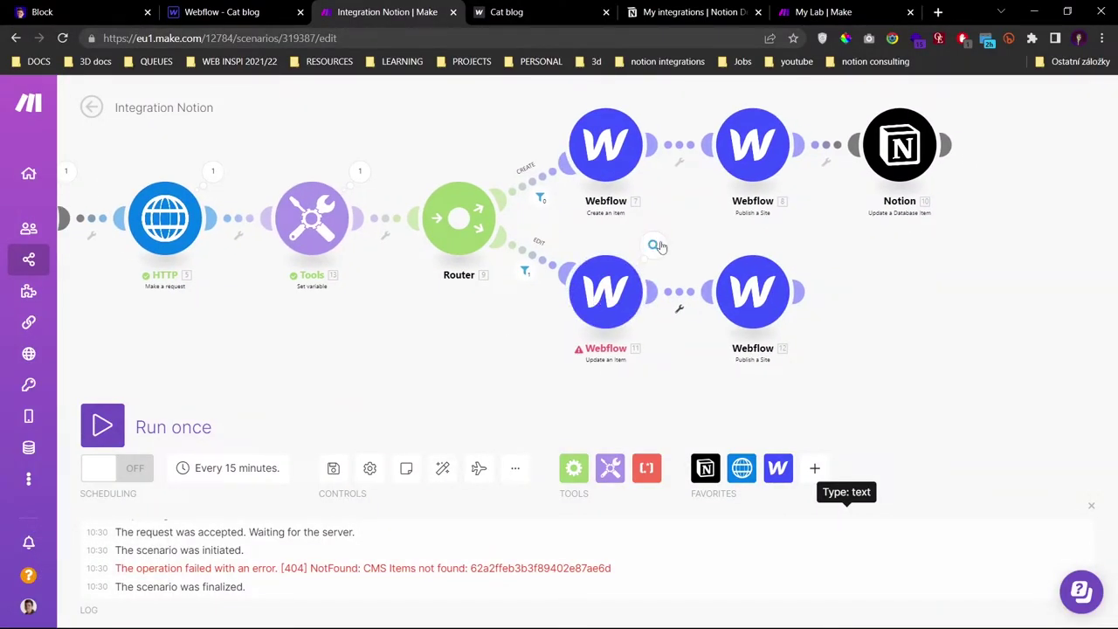
click(656, 247)
click(448, 361)
- Add an Ignore error handler to the Webflow Update an Item module on the EDIT path
scroll(486, 356, down, 3)
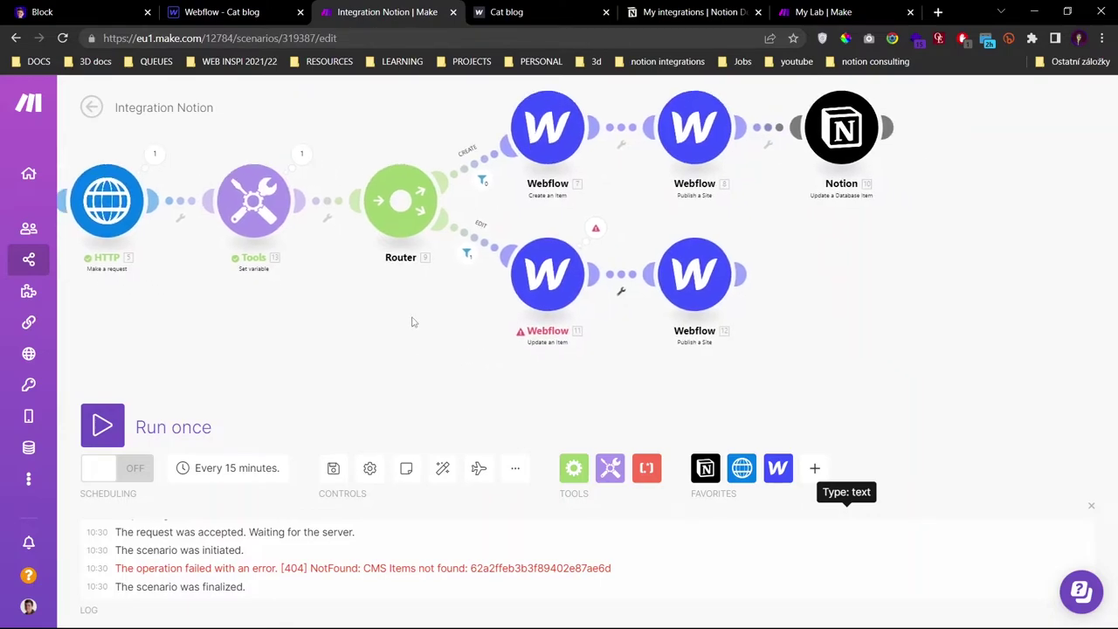
scroll(598, 281, up, 3)
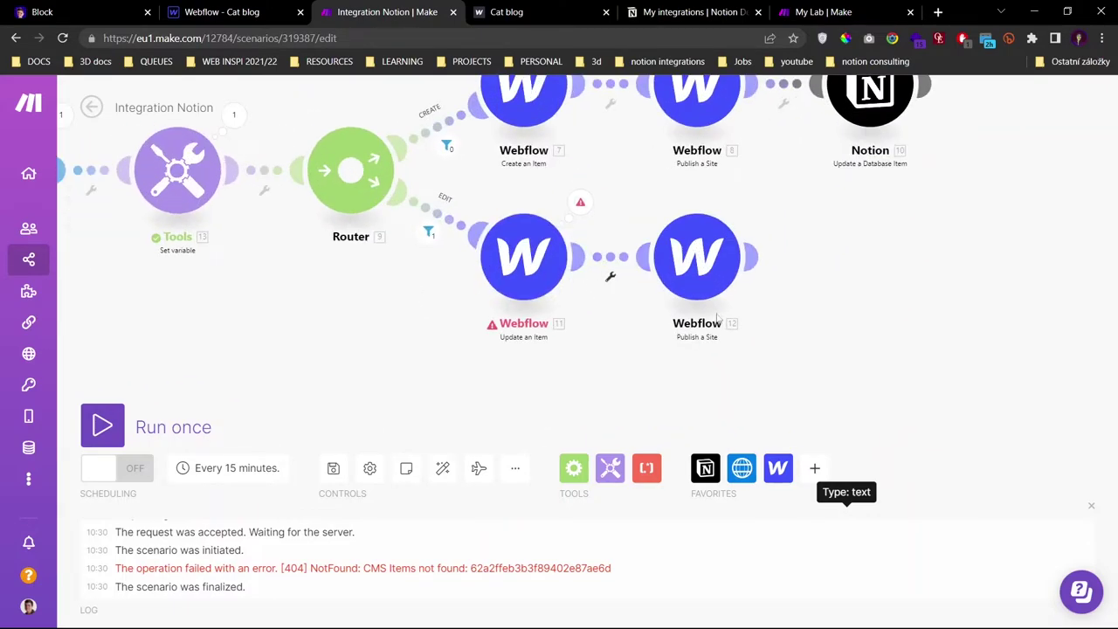
scroll(437, 350, down, 2)
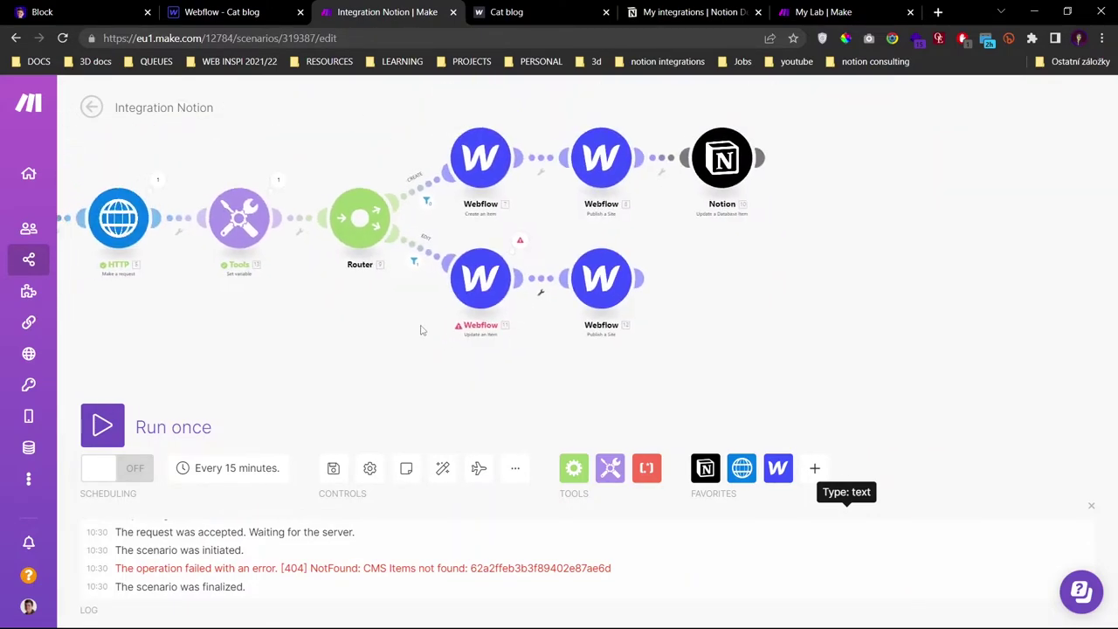
scroll(367, 320, up, 2)
right_click(454, 261)
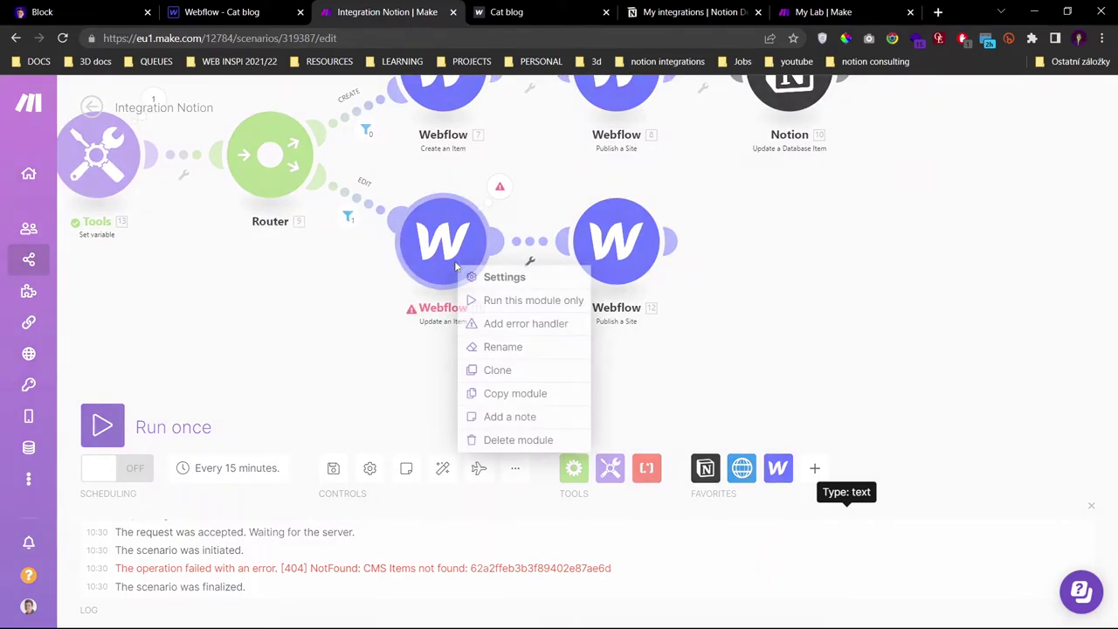
click(525, 323)
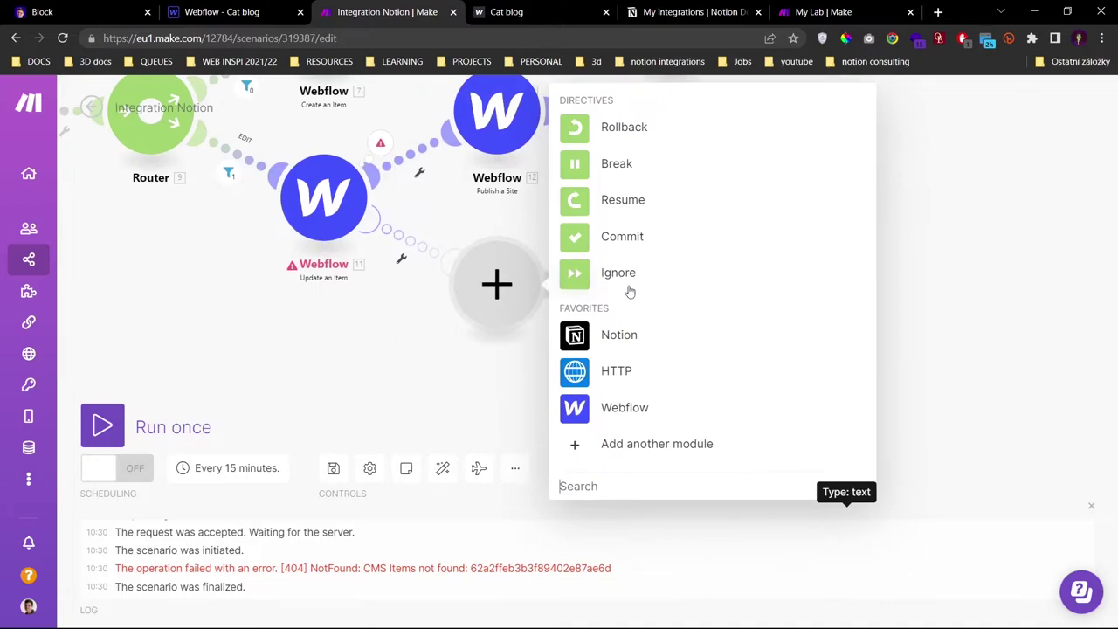
click(621, 276)
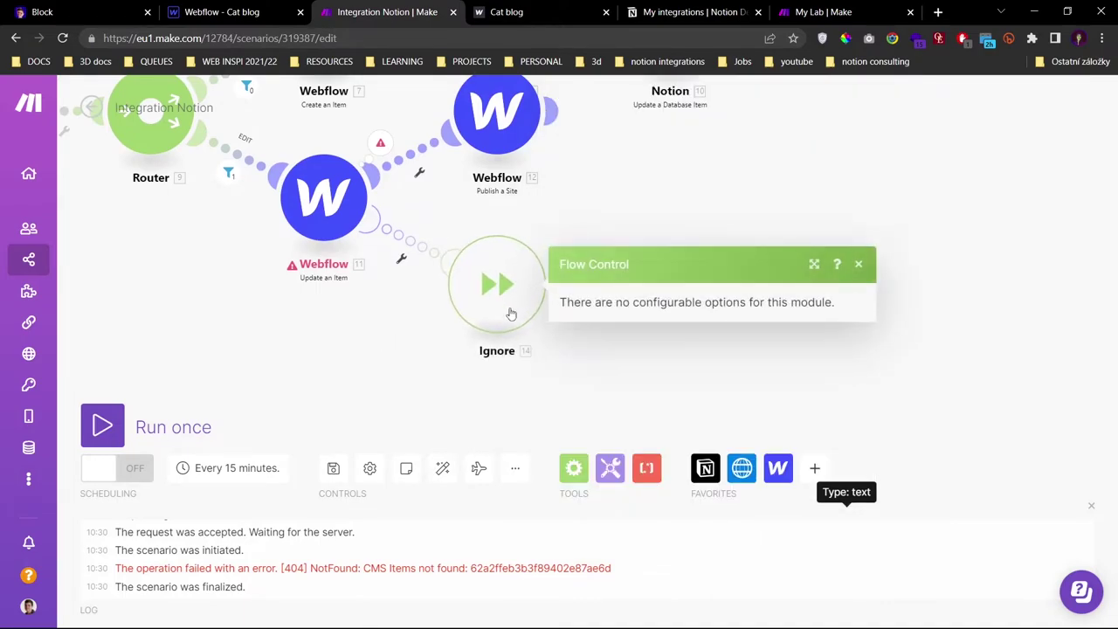
click(1020, 318)
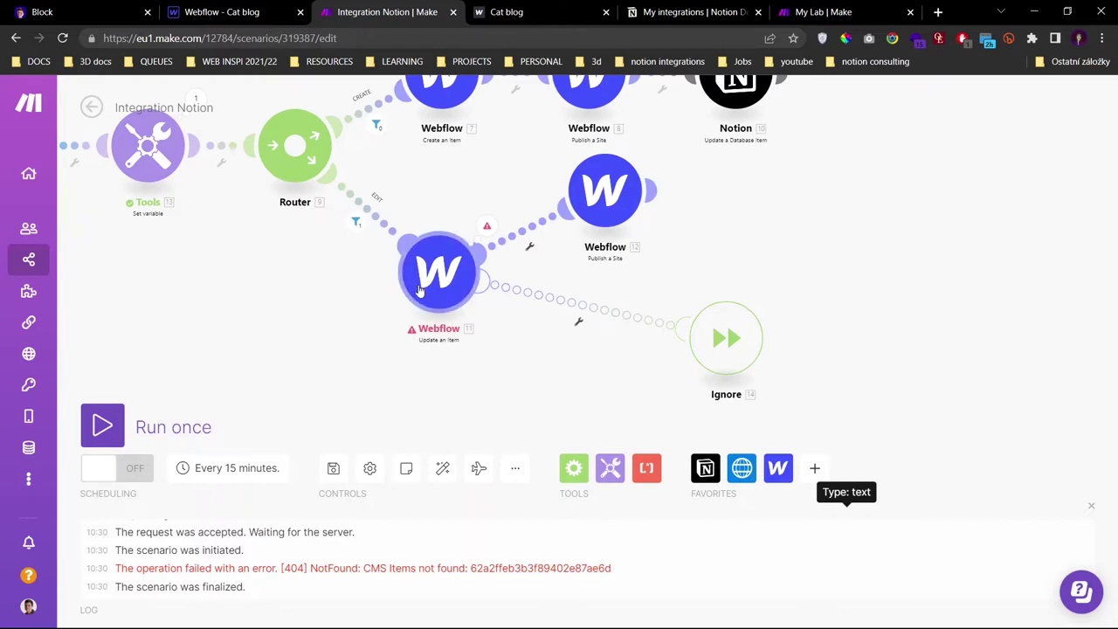
- Switch to Notion to review the post's Item ID property, and return to the Make scenario
key(alt+Tab)
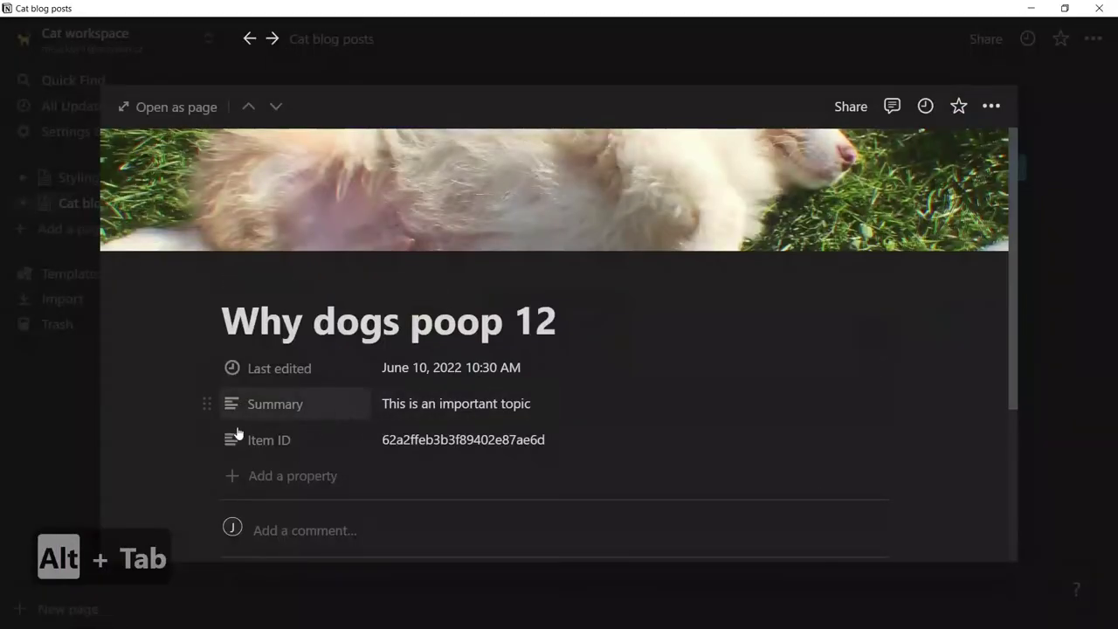
drag(191, 423, 554, 458)
click(786, 335)
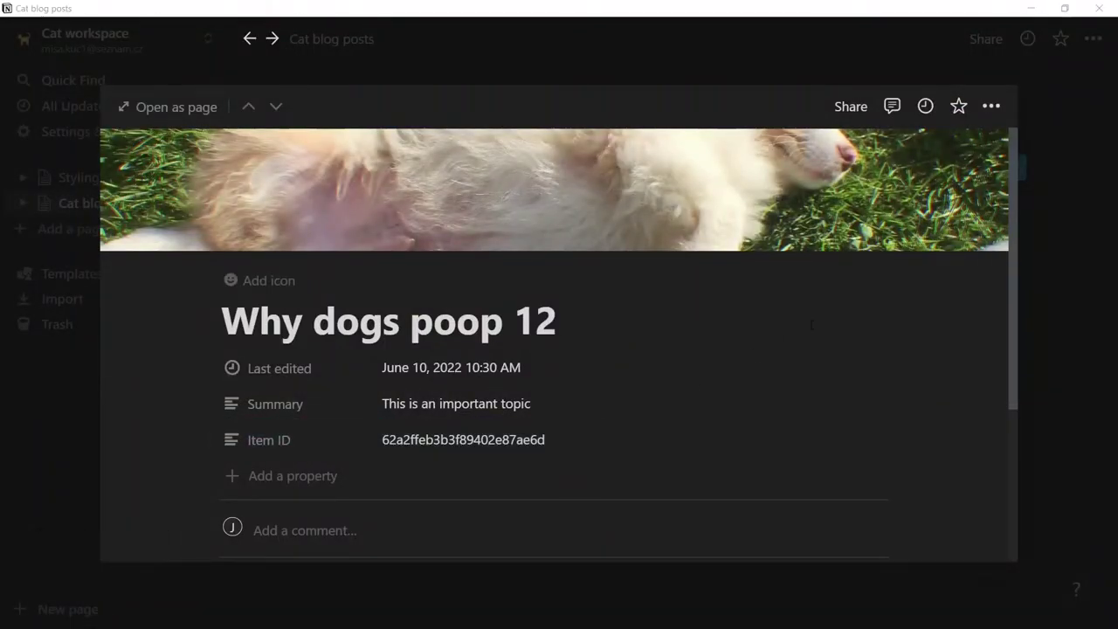
key(alt+Tab)
- Clone the Notion Update a Database Item module and insert it between the Webflow Update an Item module and Ignore
right_click(690, 115)
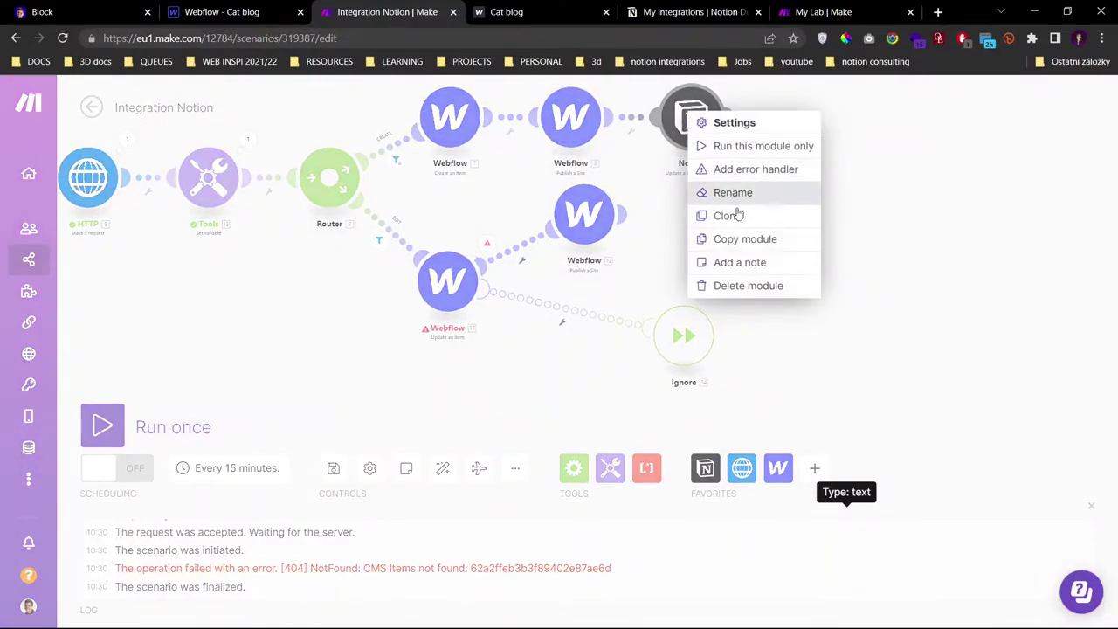
click(738, 216)
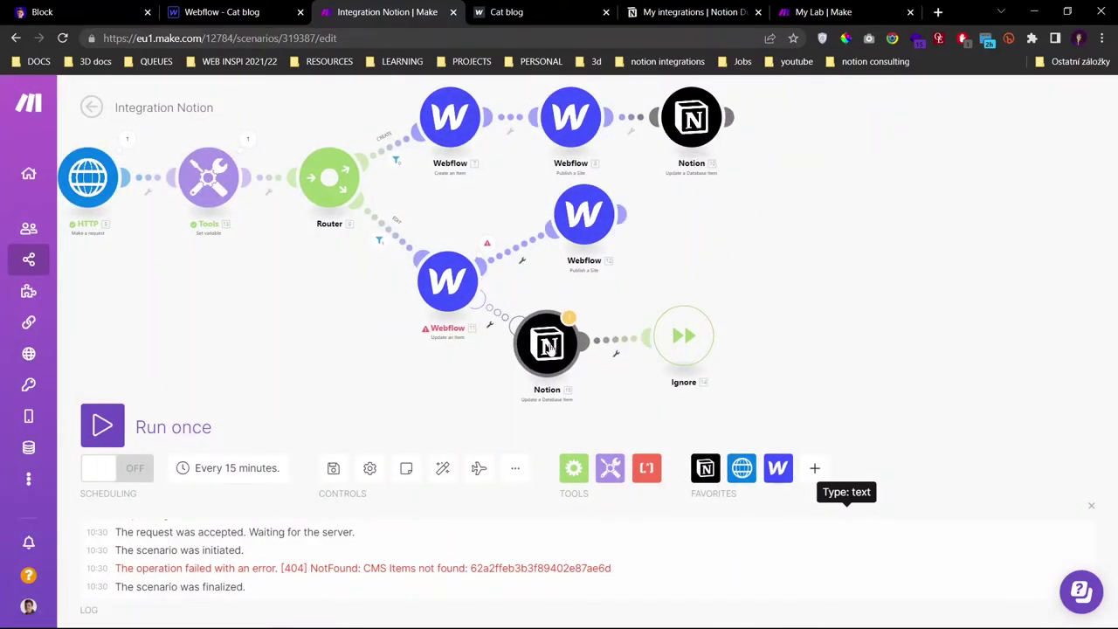
click(548, 348)
- Replace the mapped Item ID in the cloned Notion module with the erase keyword and save the module settings
scroll(804, 383, up, 2)
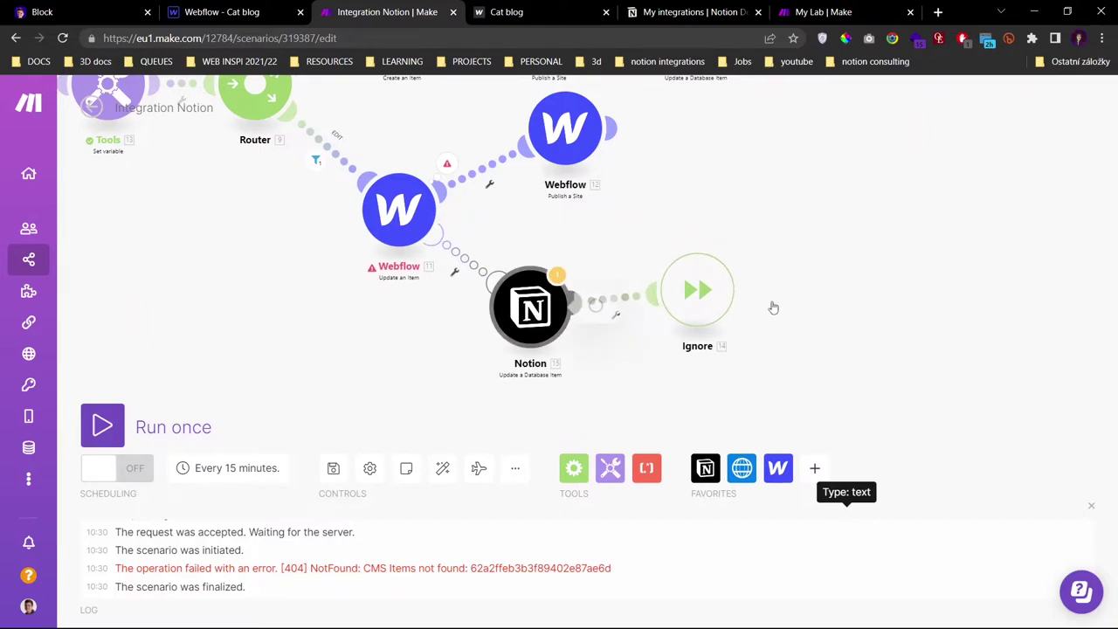
click(530, 308)
scroll(682, 497, down, 1)
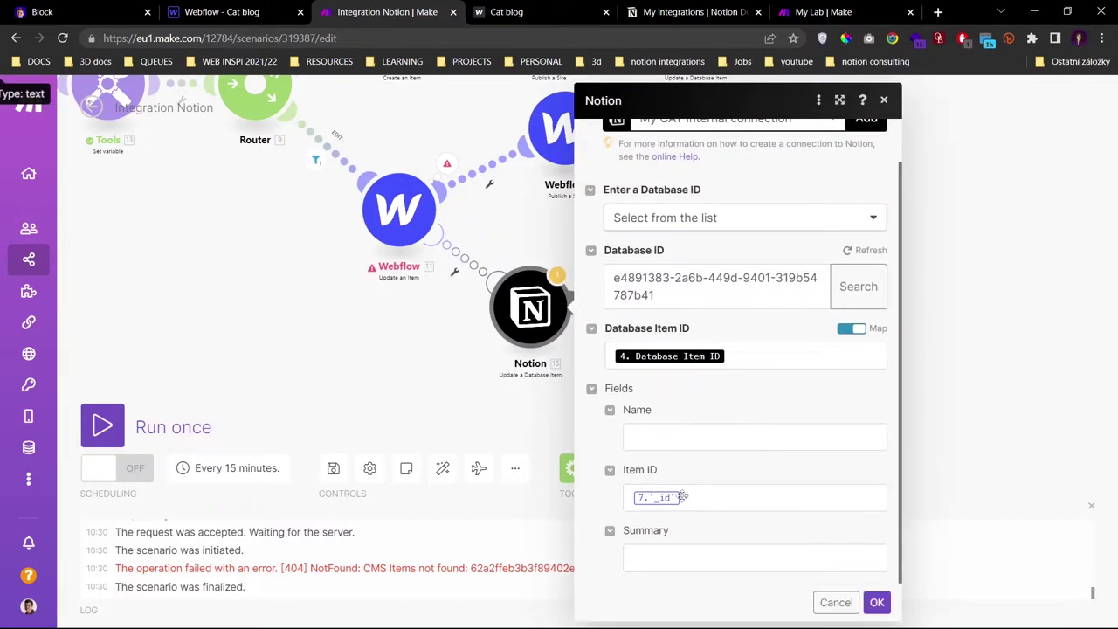
click(703, 501)
key(BackSpace)
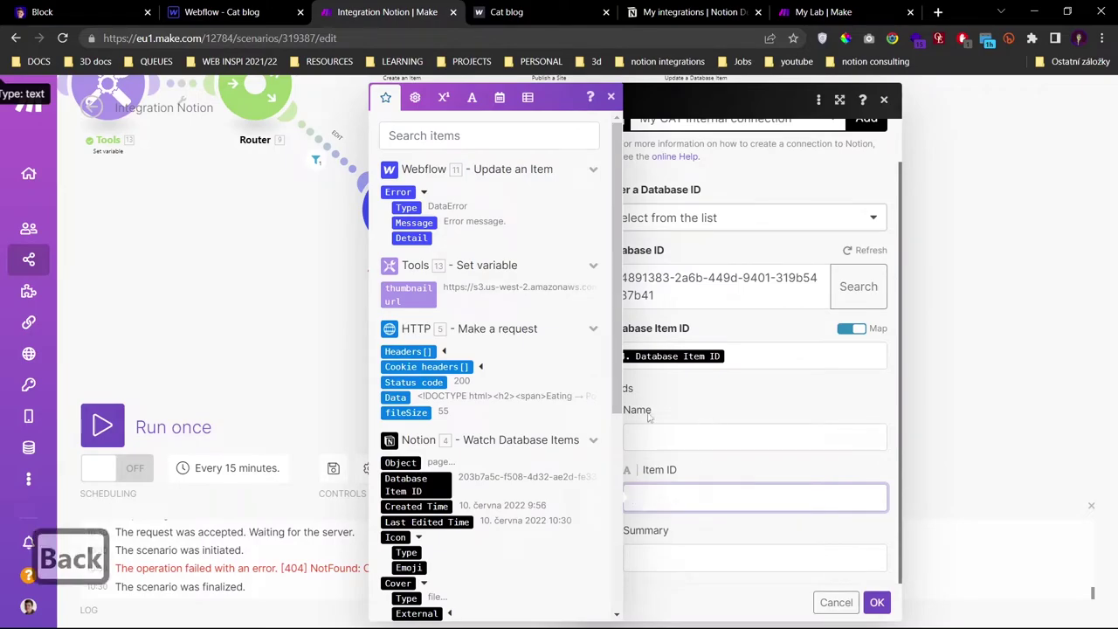
scroll(495, 388, down, 4)
scroll(495, 387, up, 4)
click(415, 97)
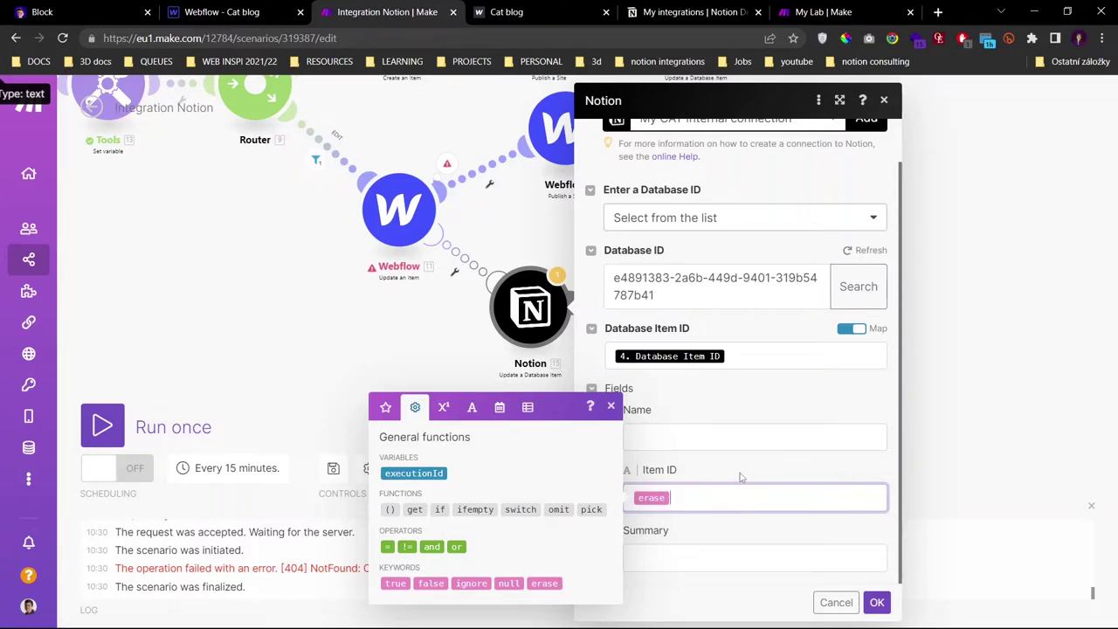
click(651, 487)
click(877, 603)
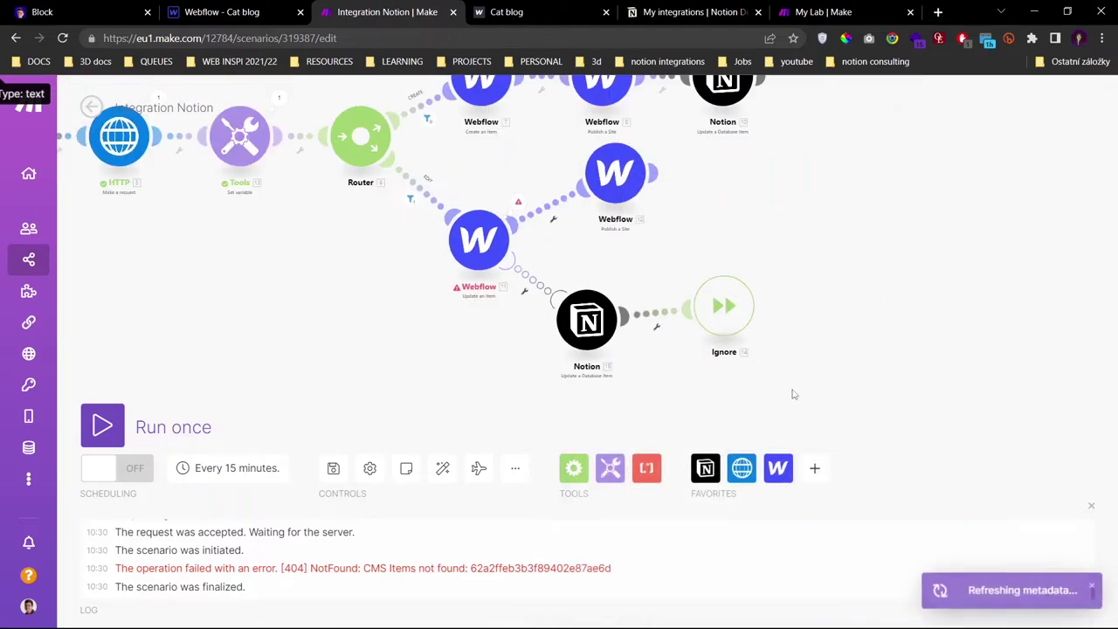
- Switch to Notion, append 345 to the post title, and return to Make to run the scenario once
key(alt+Tab)
text(345)
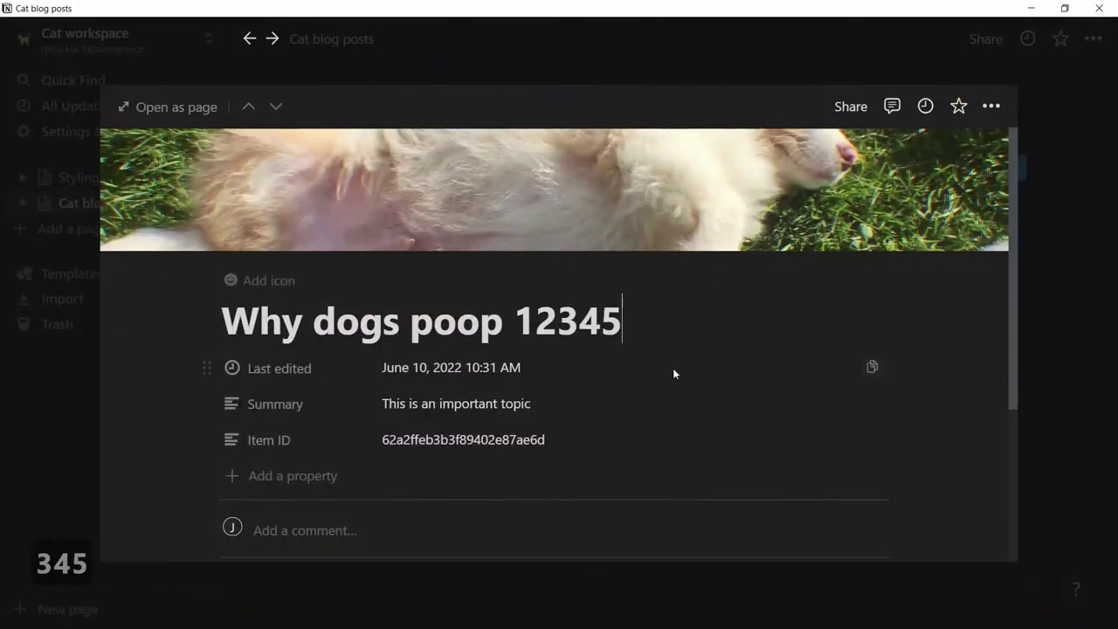
key(alt+Tab)
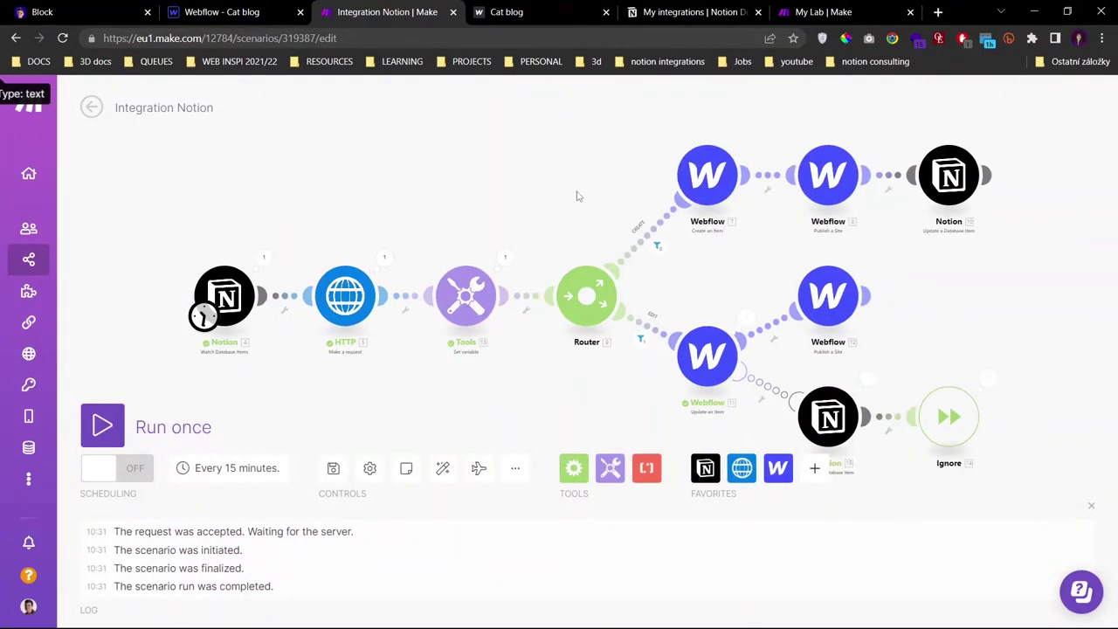
- Examine the executed modules on the error handler path, check the post's Item ID in Notion, and return to Make
scroll(577, 291, up, 3)
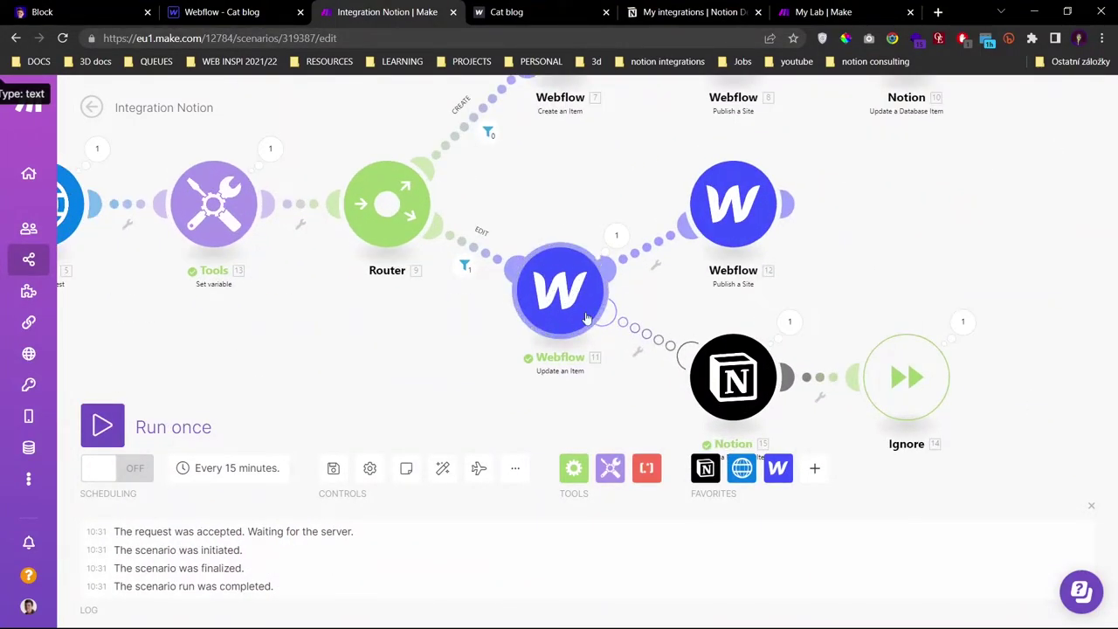
scroll(603, 332, down, 2)
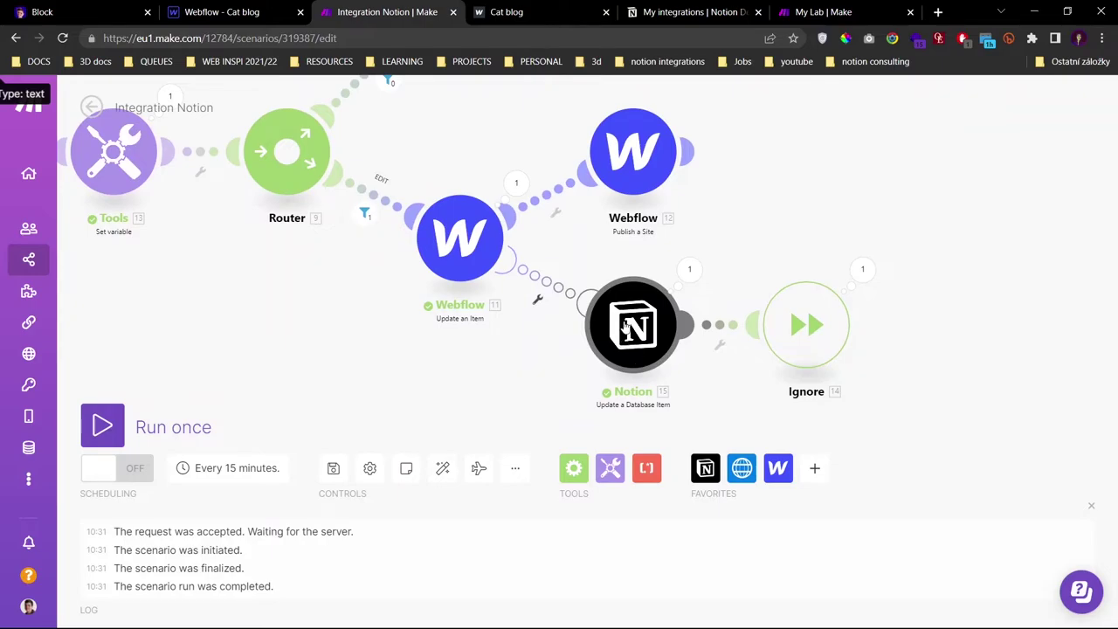
key(alt+Tab)
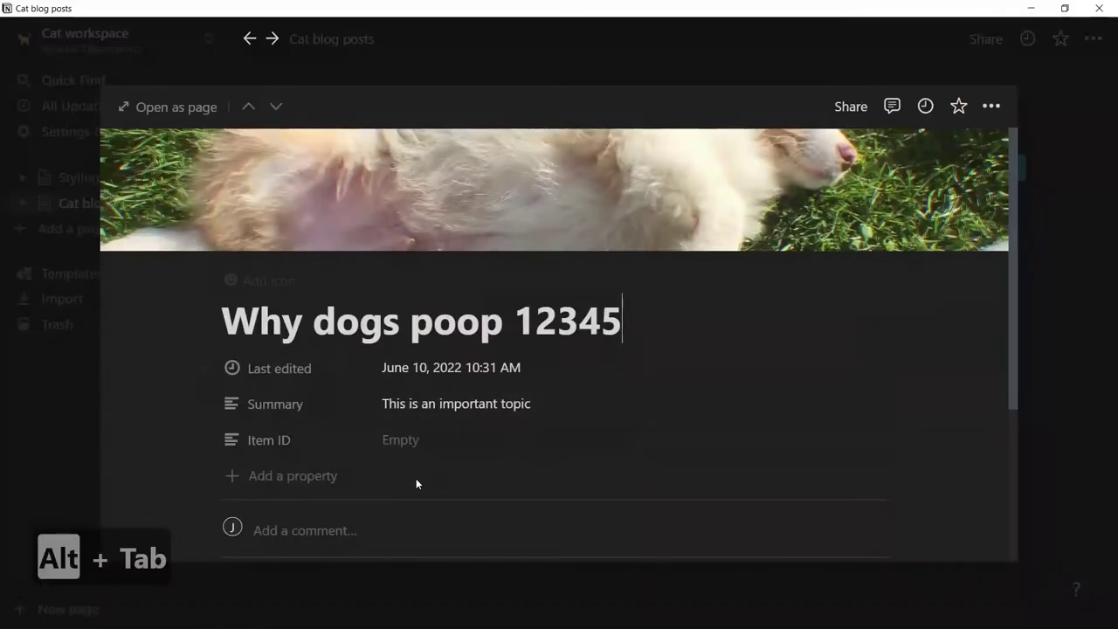
drag(175, 417, 375, 449)
key(alt+Tab)
- Shorten the post title in Notion to "Why dogs poop 123", and return to Make to run the scenario once
scroll(437, 366, down, 2)
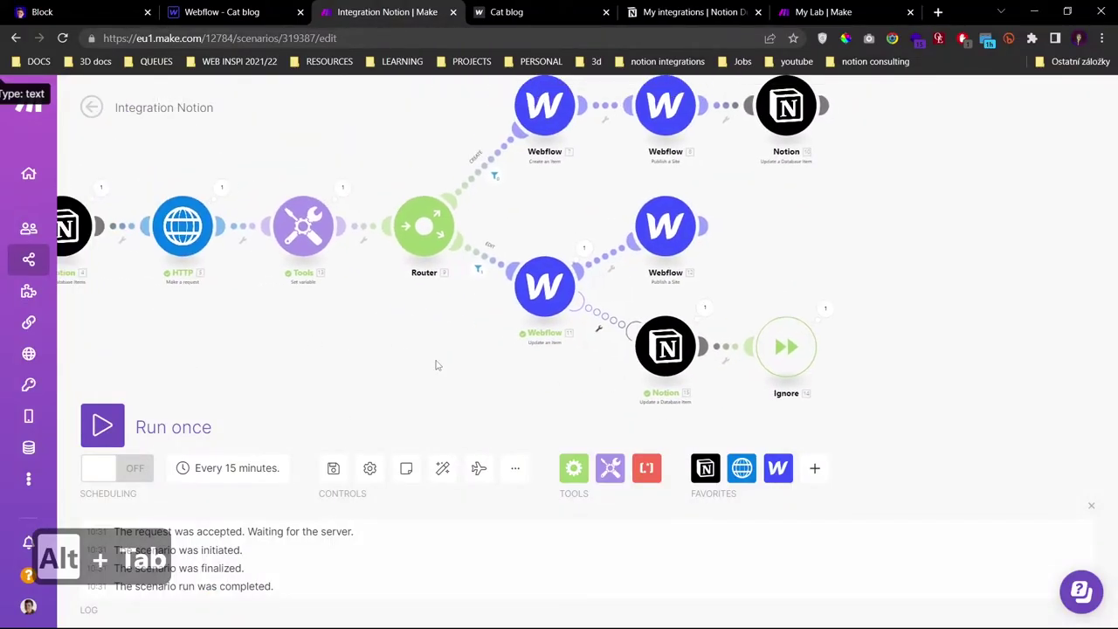
key(alt+Tab)
key(alt+Tab)
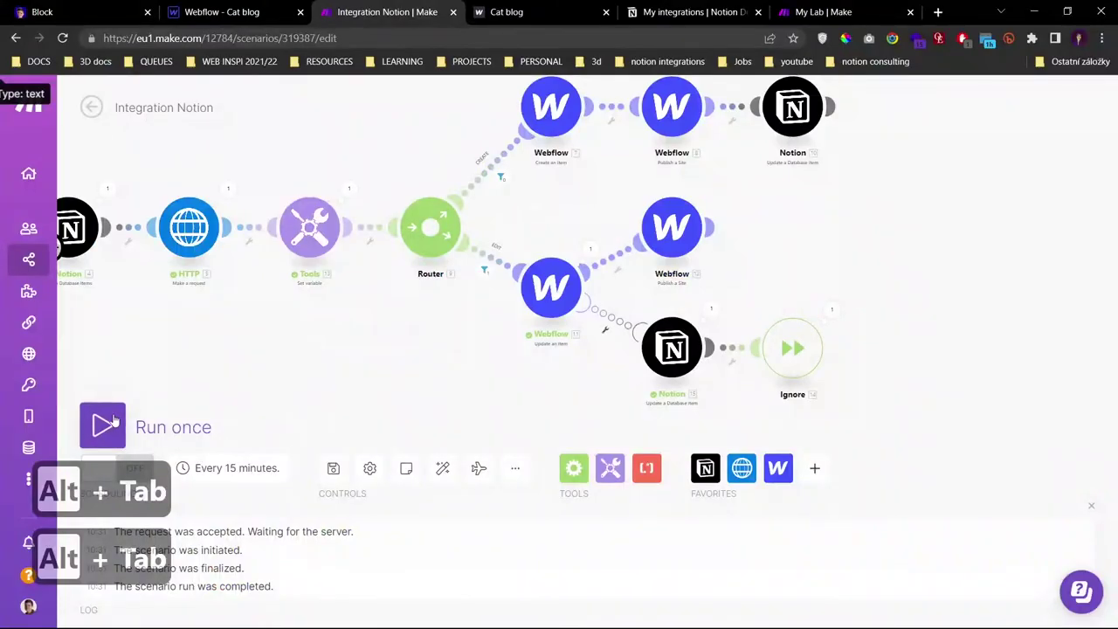
click(199, 417)
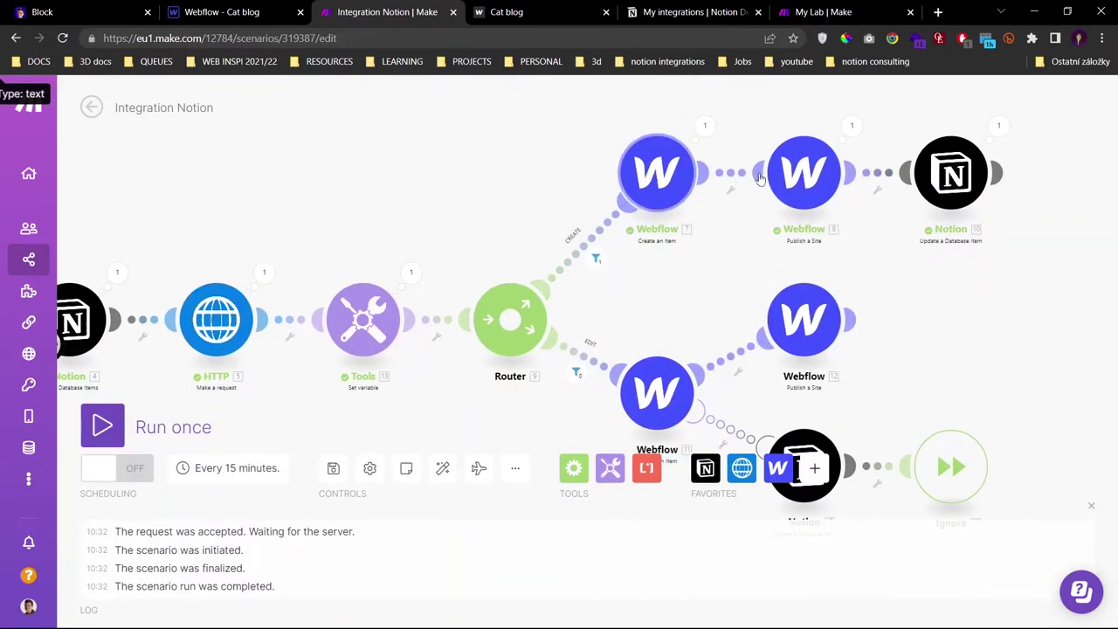
- Reload the live cat blog to check the listed post, and return to the Make scenario
click(569, 8)
key(F5)
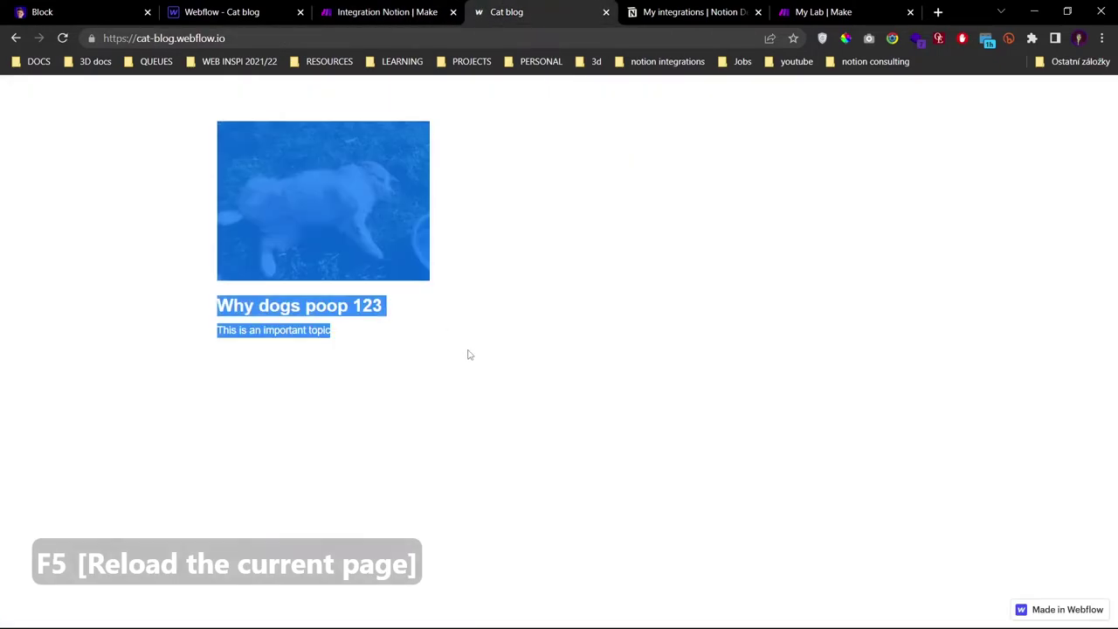
click(403, 11)
scroll(404, 184, up, 4)
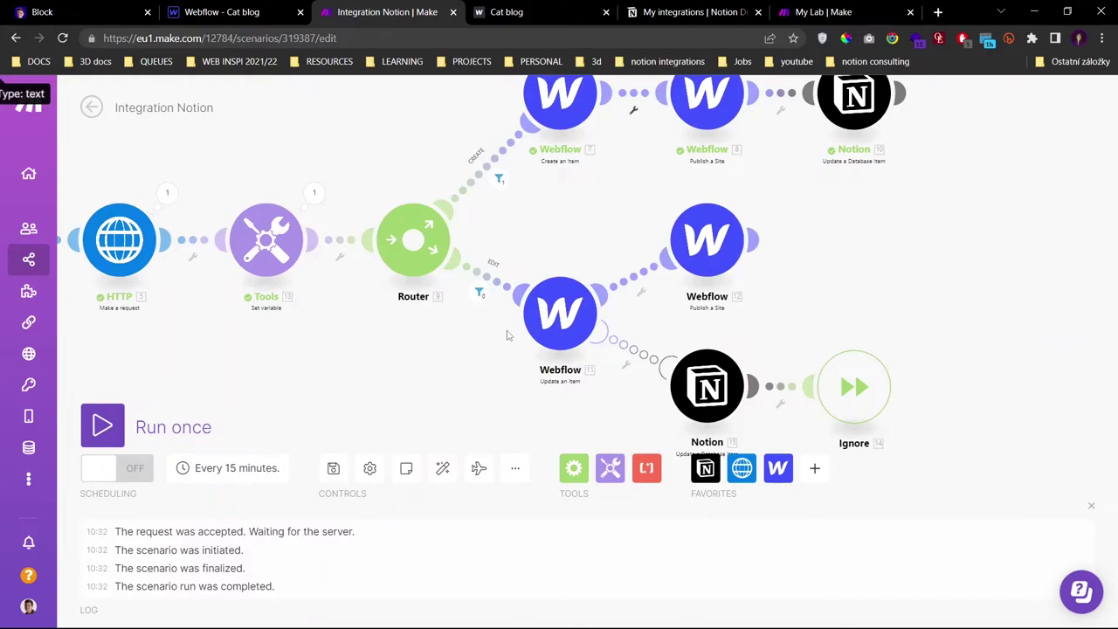
- Switch to Notion and add a checkbox property named "Publish?" to the "Why dogs poop 123" post
key(alt+Tab)
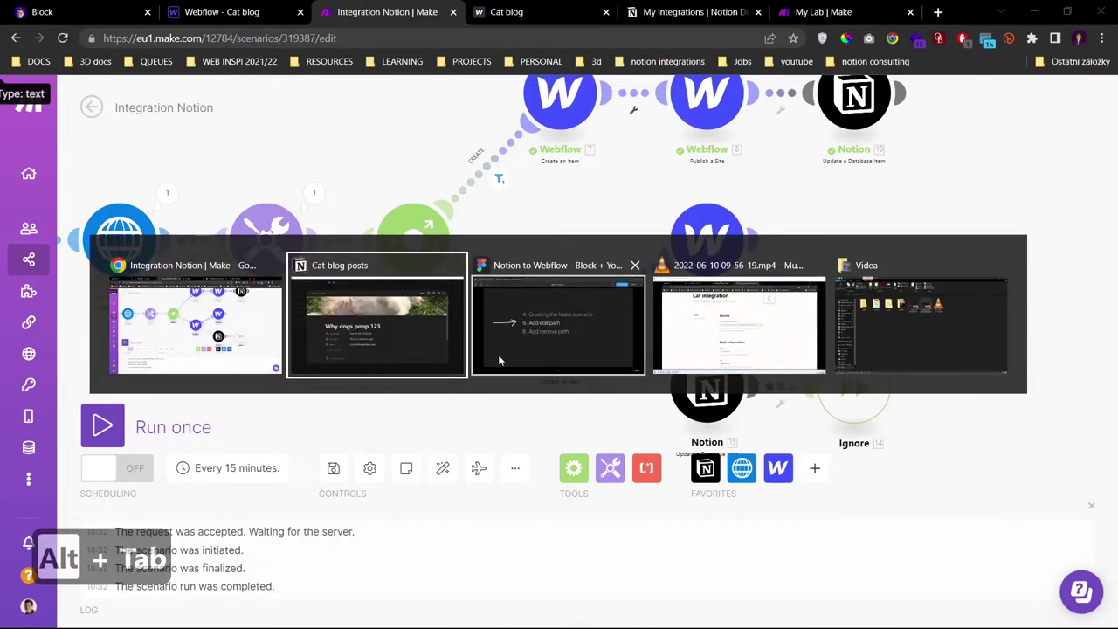
scroll(524, 380, down, 2)
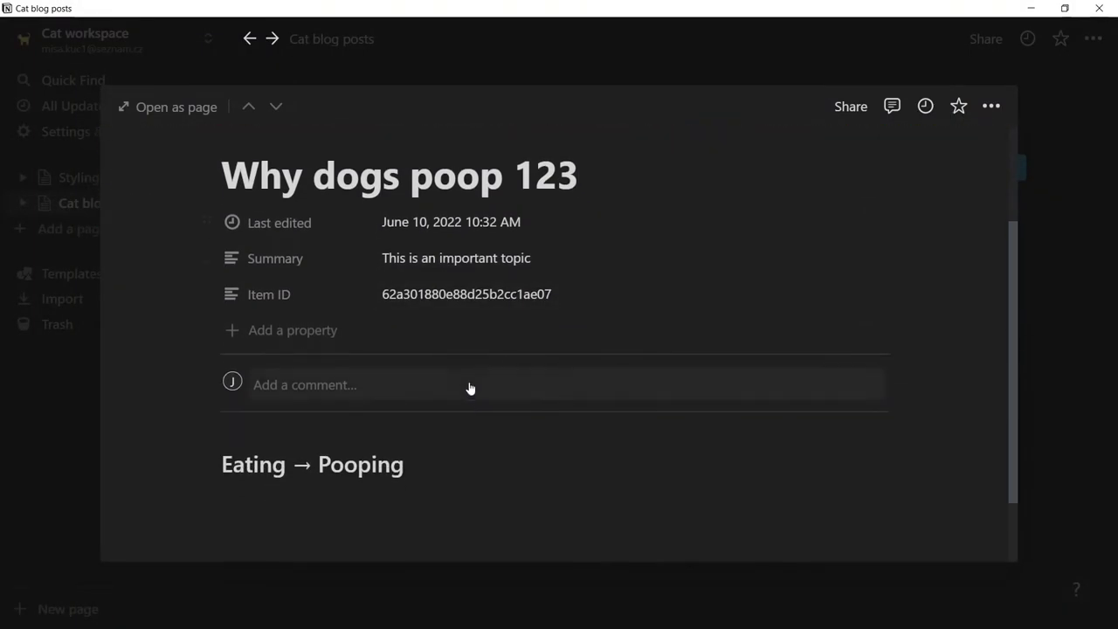
scroll(466, 387, up, 2)
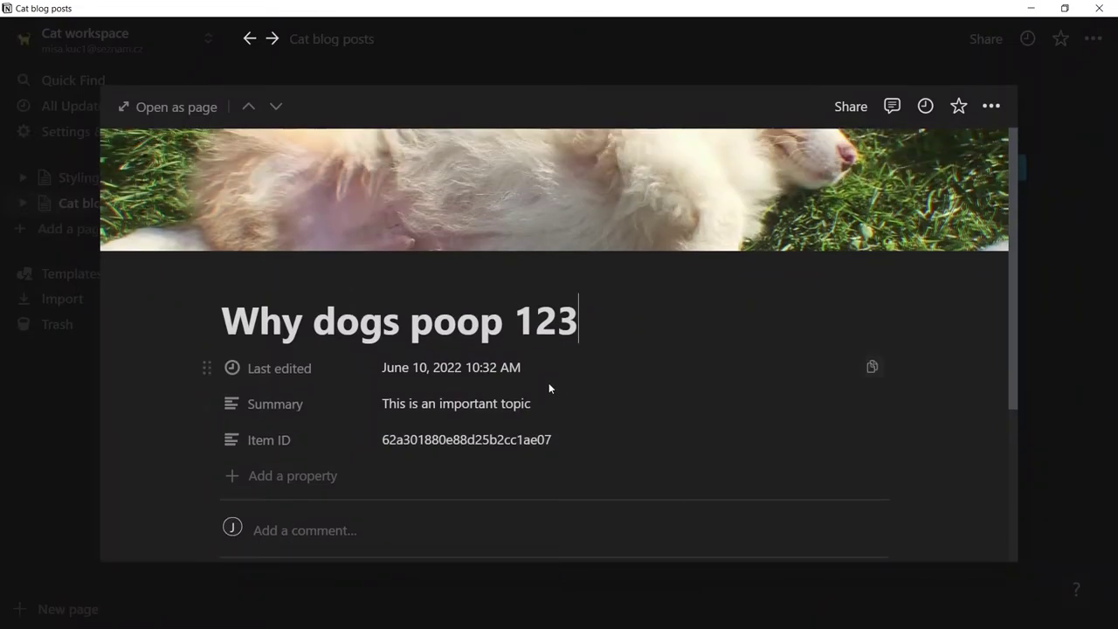
click(267, 479)
click(297, 377)
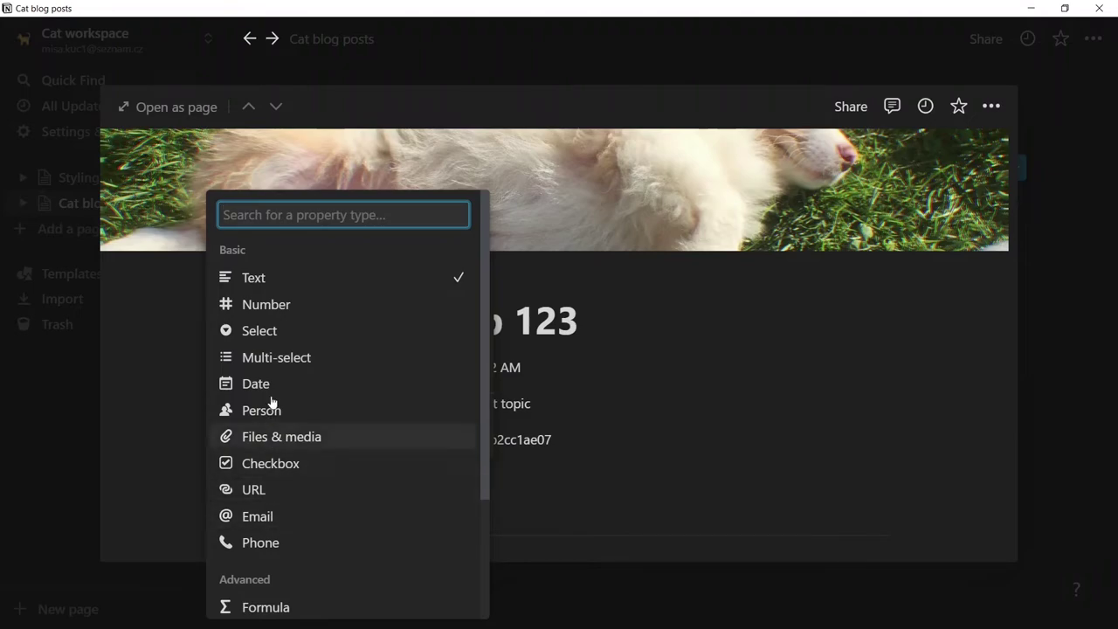
click(280, 466)
click(295, 340)
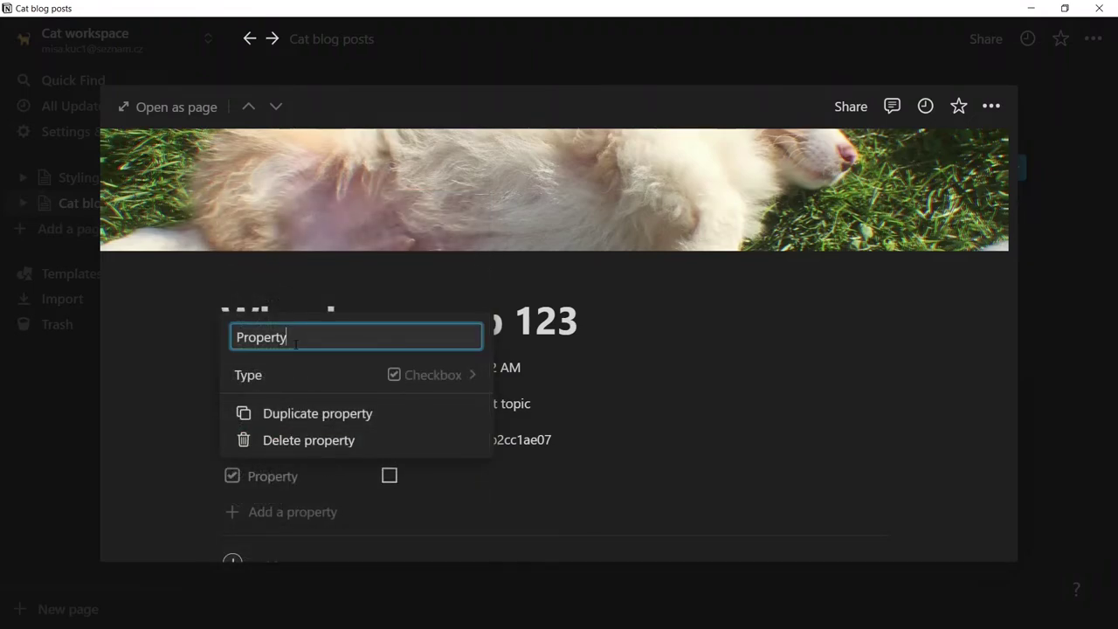
key(ctrl+a)
text(Publish)
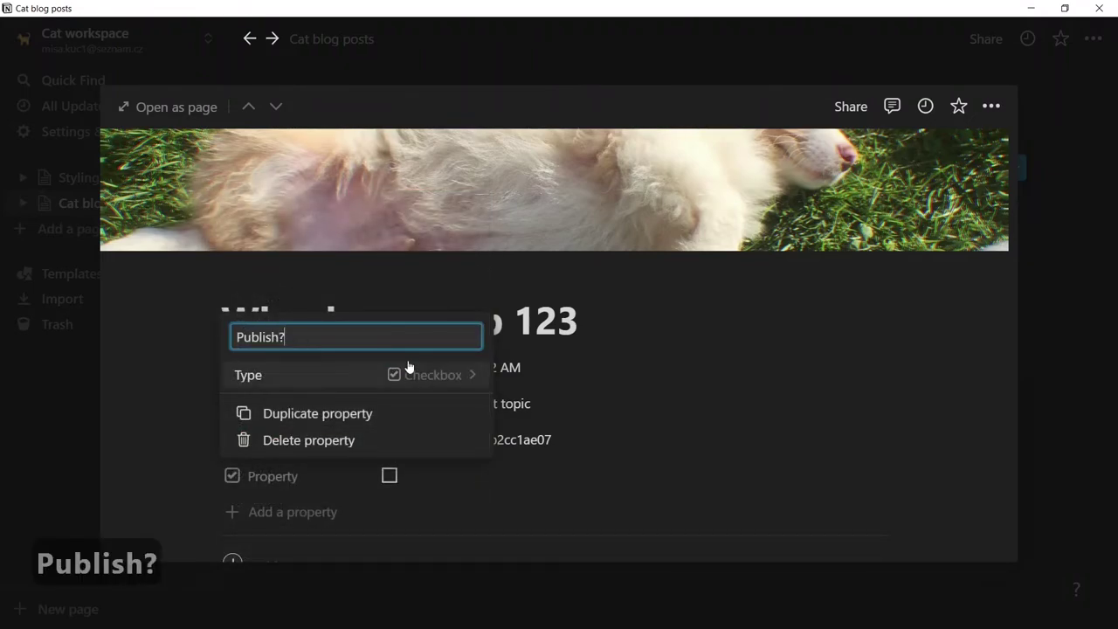
click(593, 402)
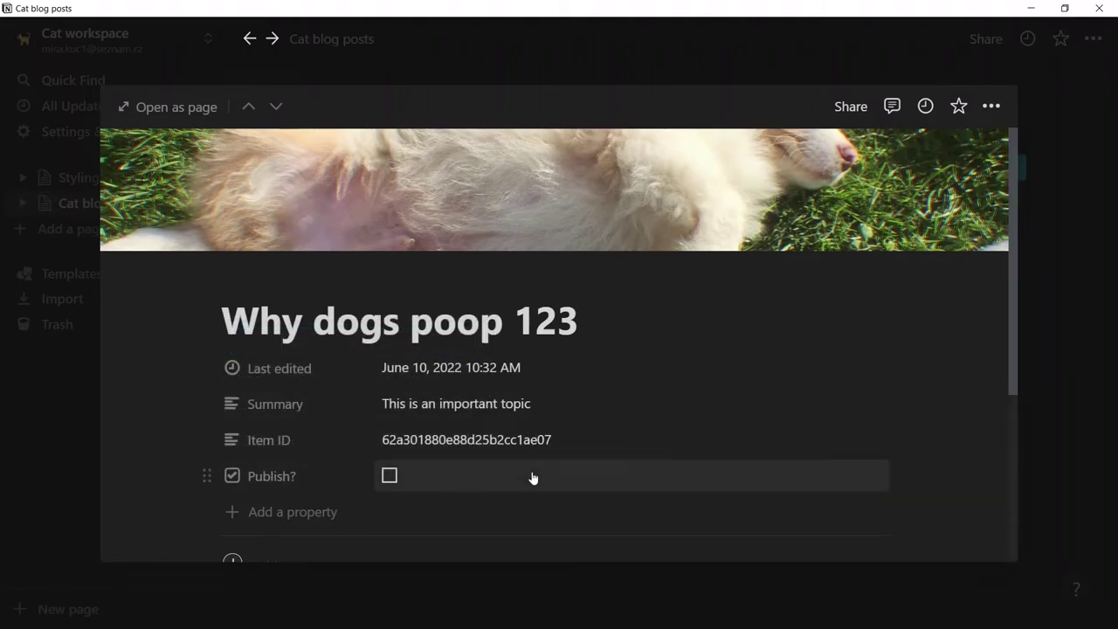
scroll(524, 472, down, 2)
click(404, 337)
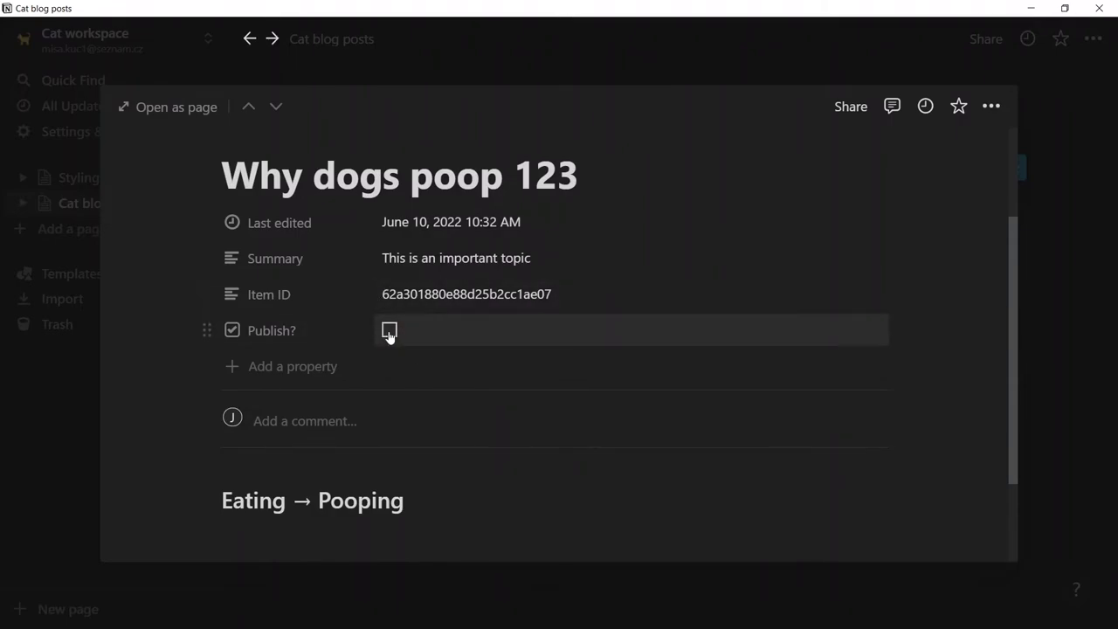
- Return to Make and add a Webflow Delete an Item module on a new route from the router
key(alt+Tab)
scroll(482, 326, up, 2)
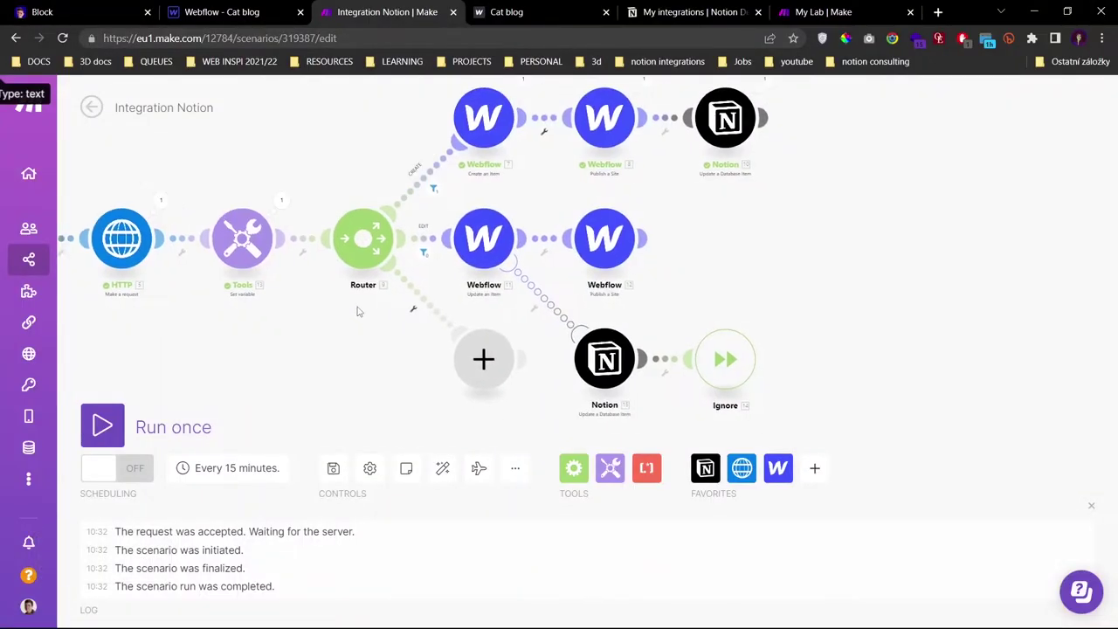
click(481, 326)
click(559, 340)
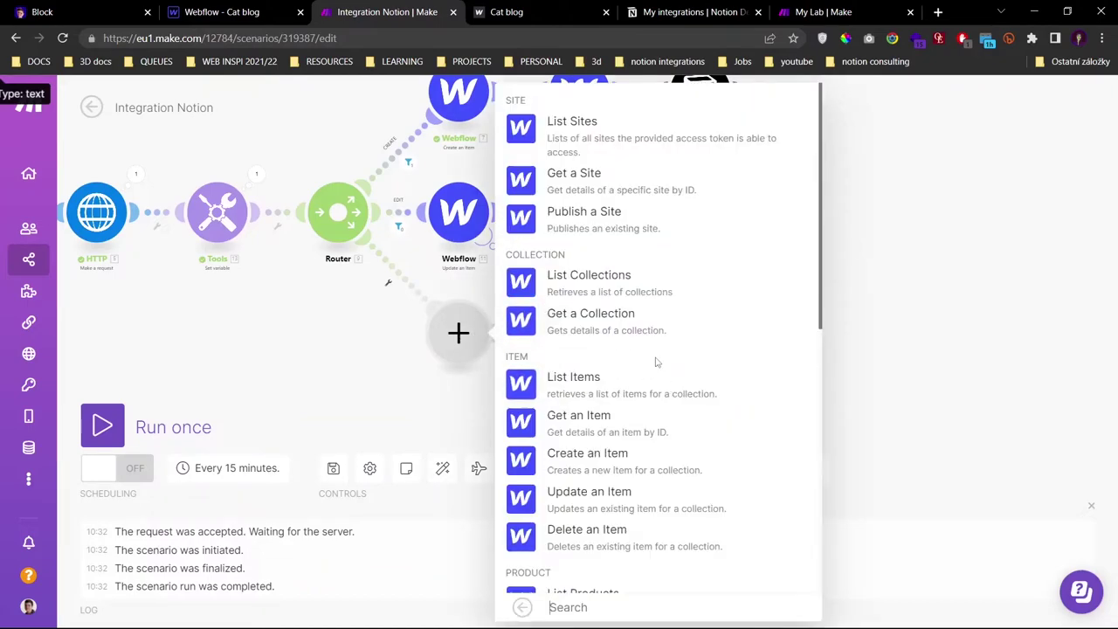
scroll(594, 297, down, 3)
click(587, 389)
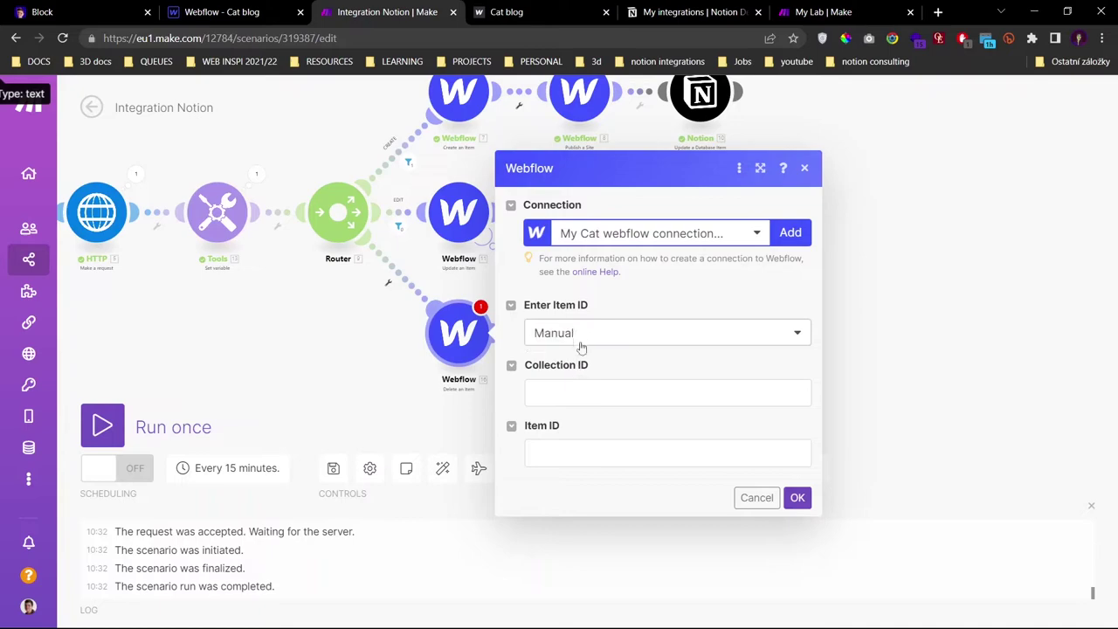
- Set the delete module to enter the item ID By selecting, with site Cat blog and collection Posts
click(592, 333)
click(601, 384)
click(593, 434)
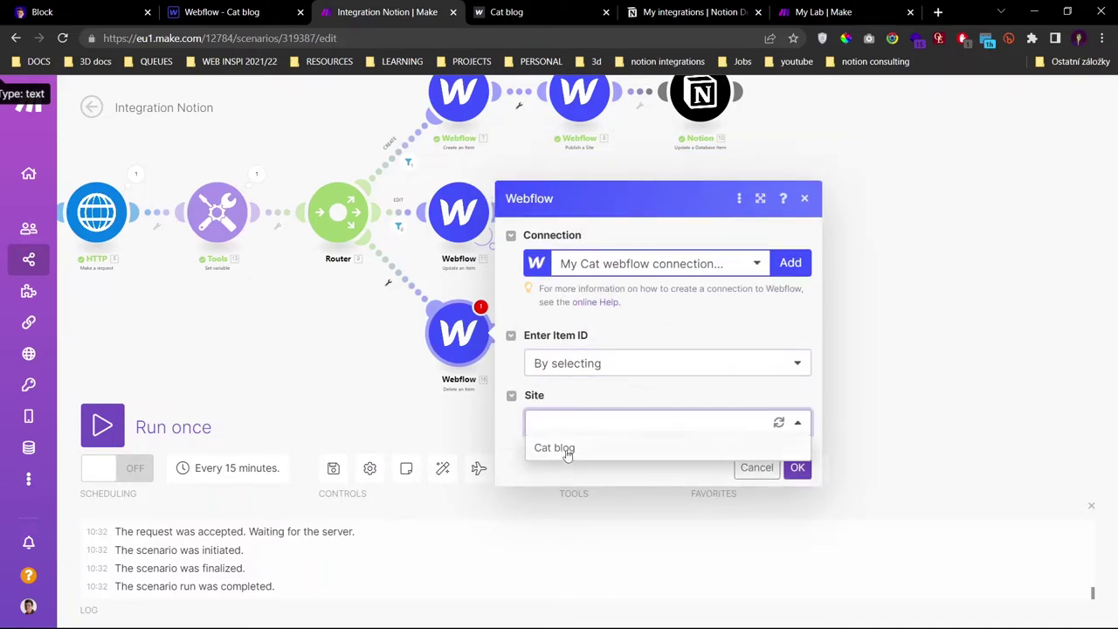
click(567, 449)
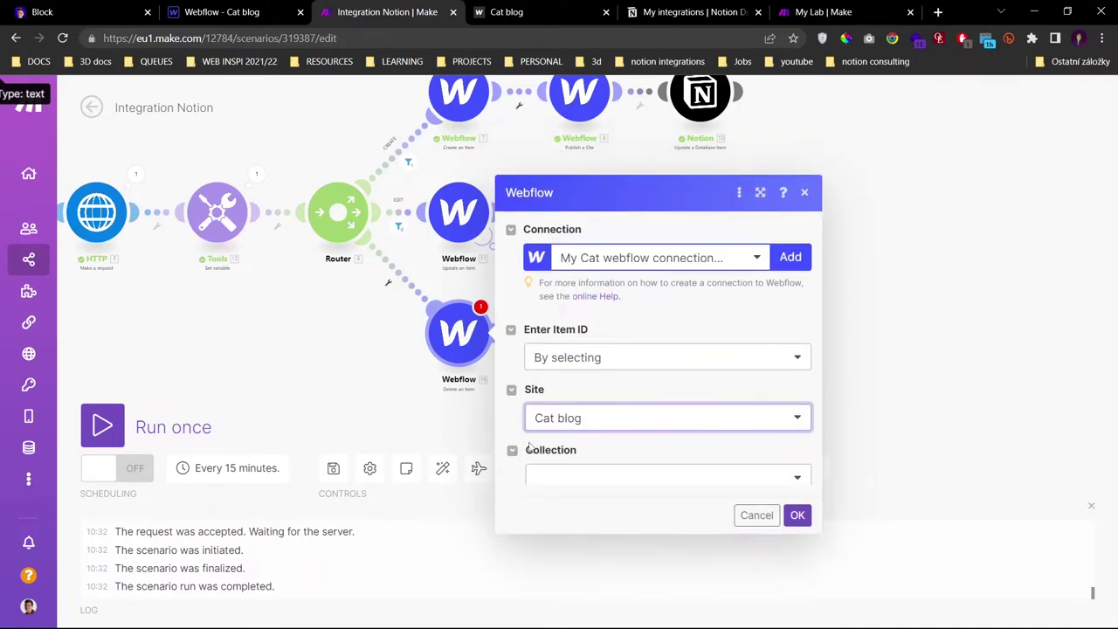
click(550, 456)
click(549, 478)
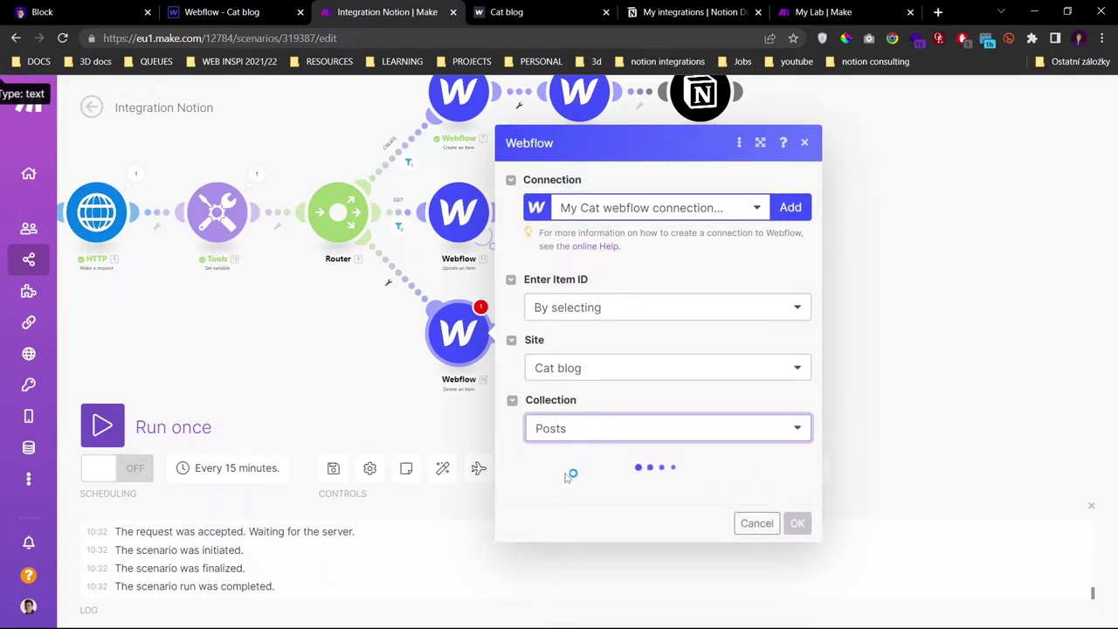
- Look through the selectable items and switch the delete module's item ID entry back to Manual
click(572, 490)
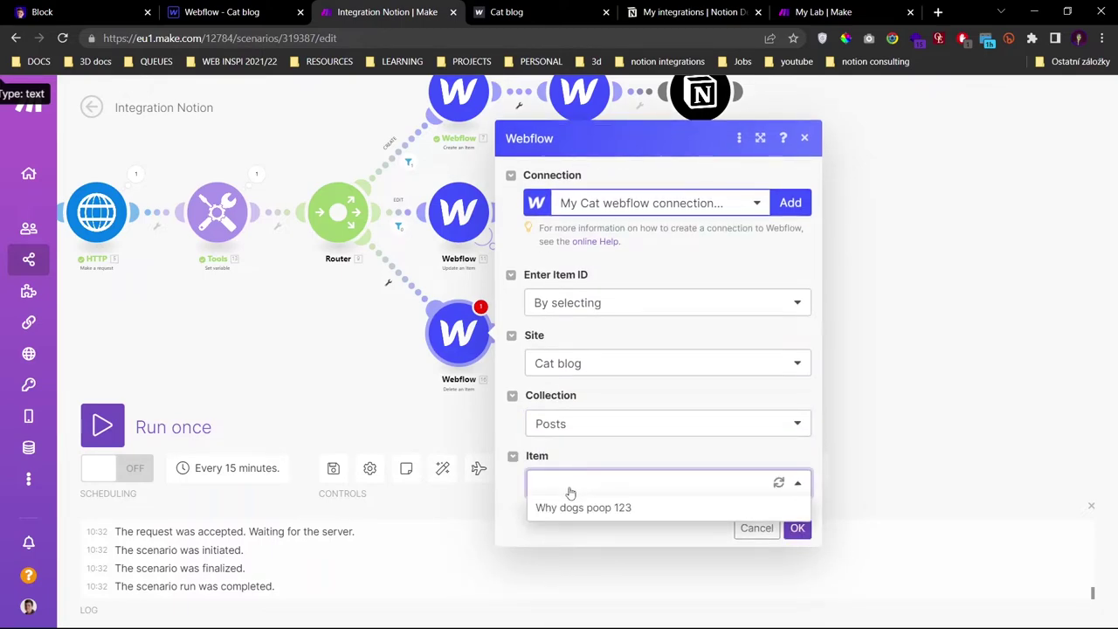
click(575, 491)
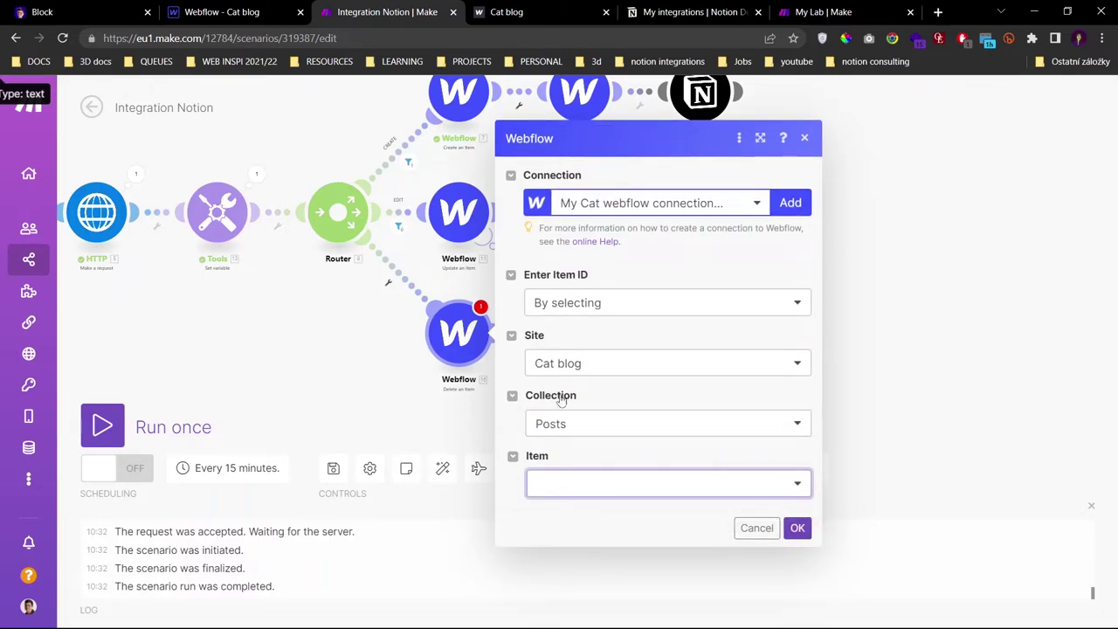
click(594, 482)
click(548, 492)
click(567, 306)
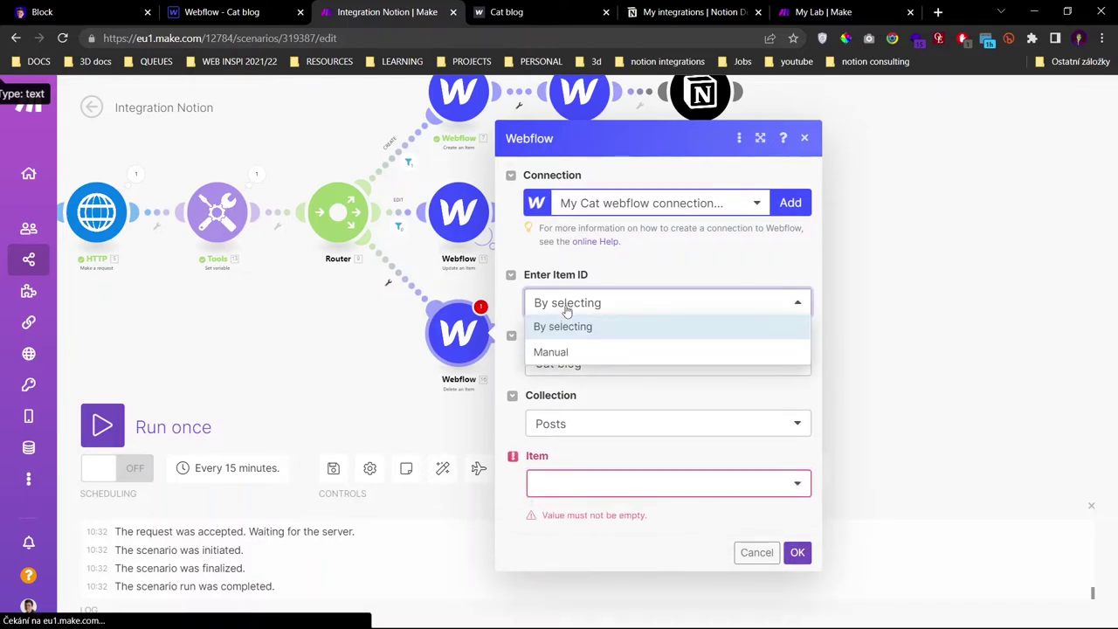
click(569, 353)
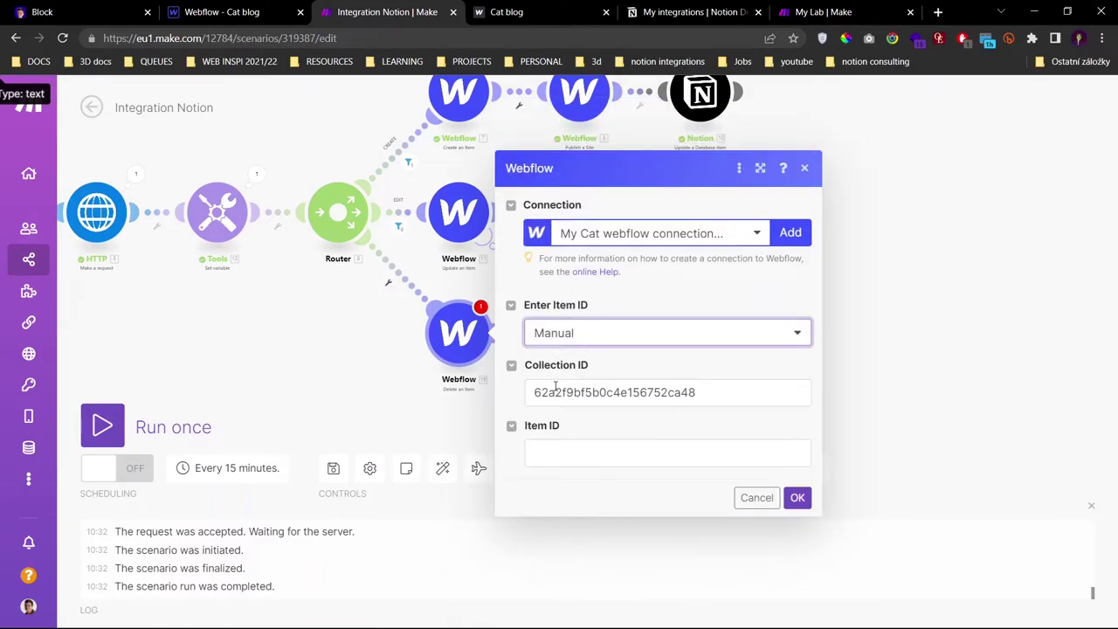
- Map the delete module's Item ID to the Notion property value Item ID[] and confirm the module settings
click(560, 392)
click(562, 452)
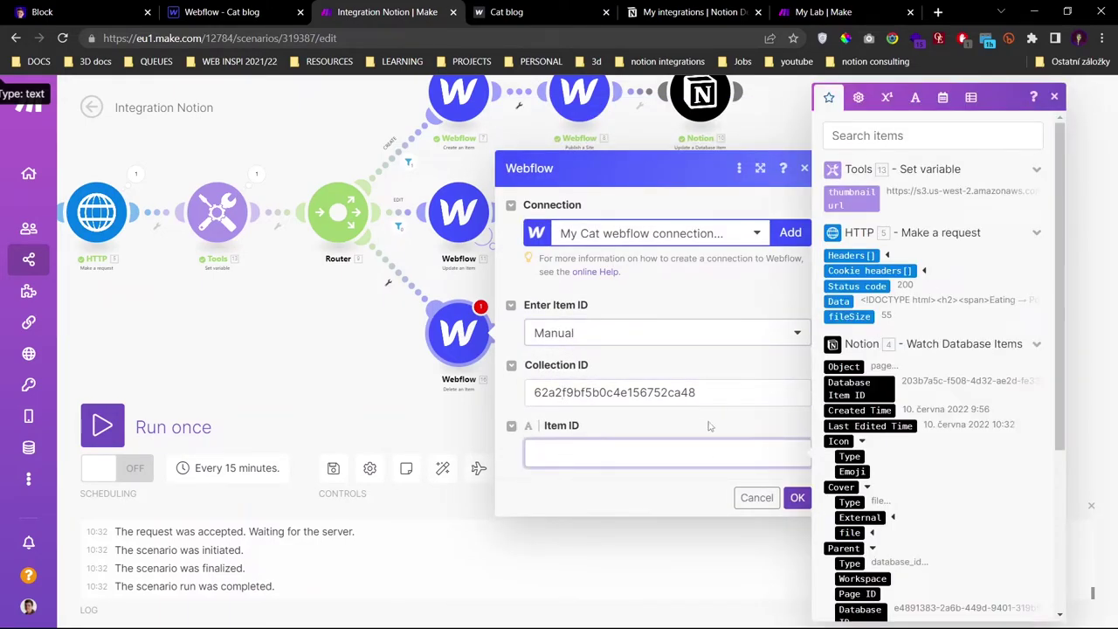
scroll(851, 385, down, 1)
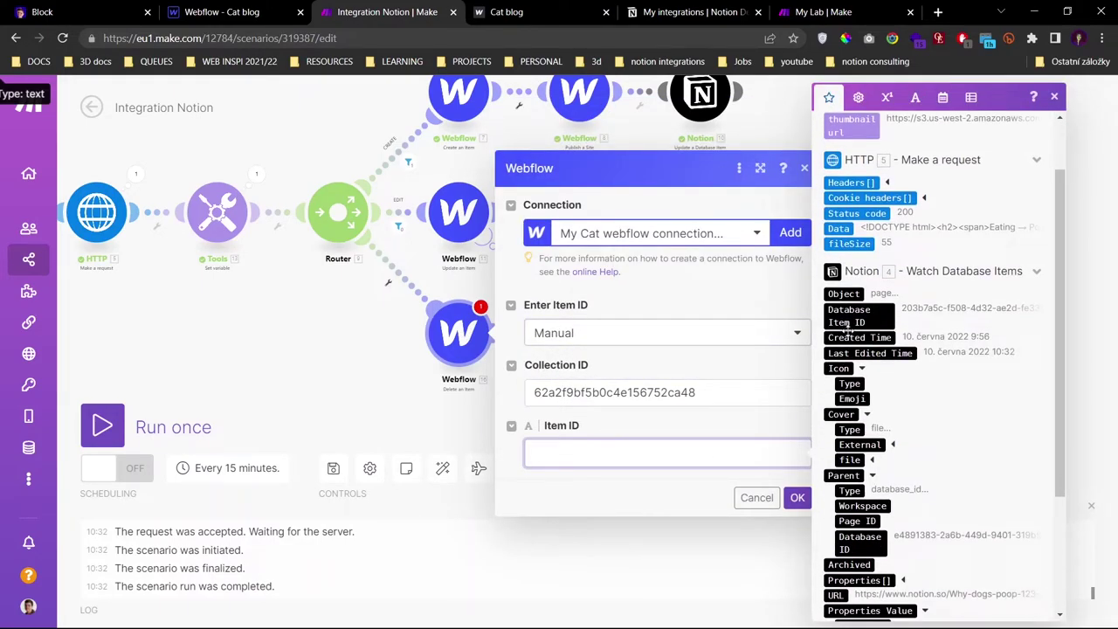
scroll(872, 324, up, 1)
scroll(874, 358, down, 3)
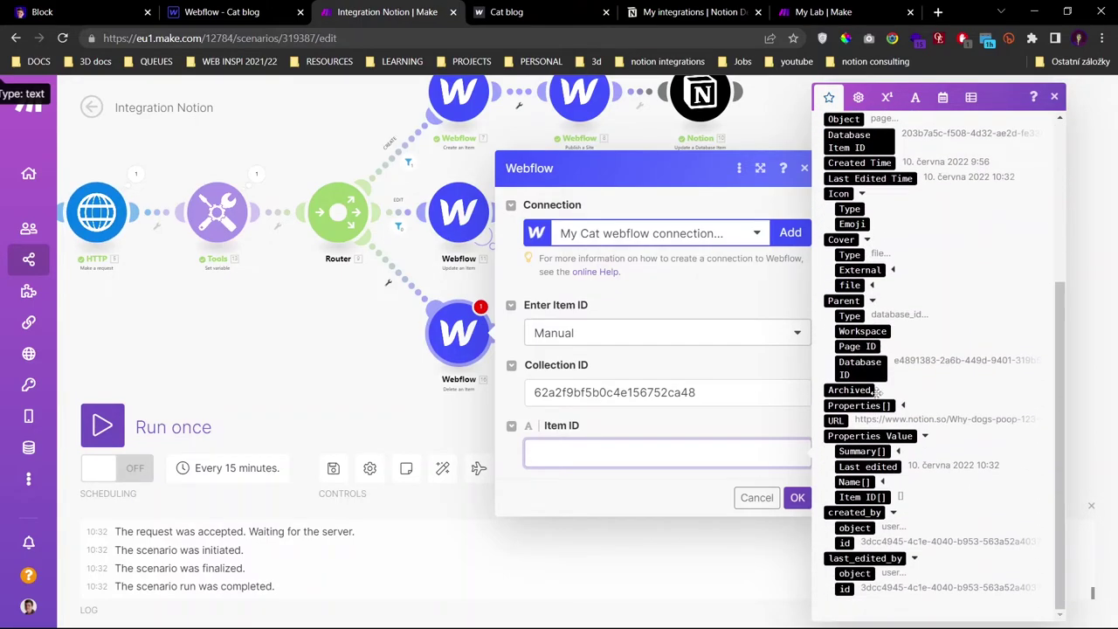
click(884, 497)
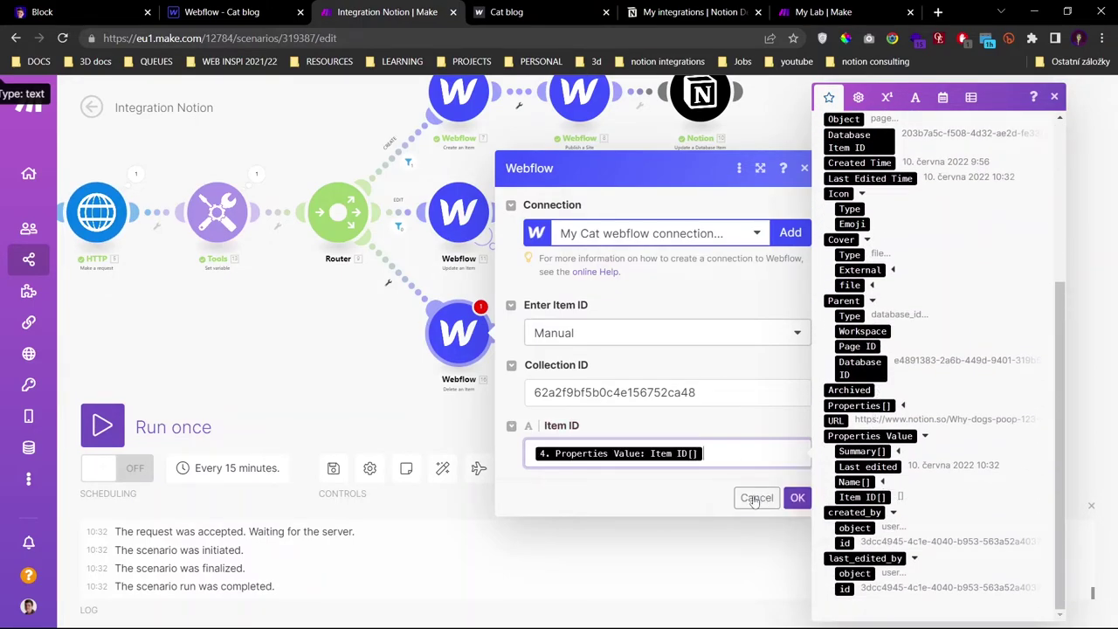
click(799, 497)
- Copy the Item mapping, Item ID[] with plain_text, from the Webflow Update an Item module and close its settings
click(477, 225)
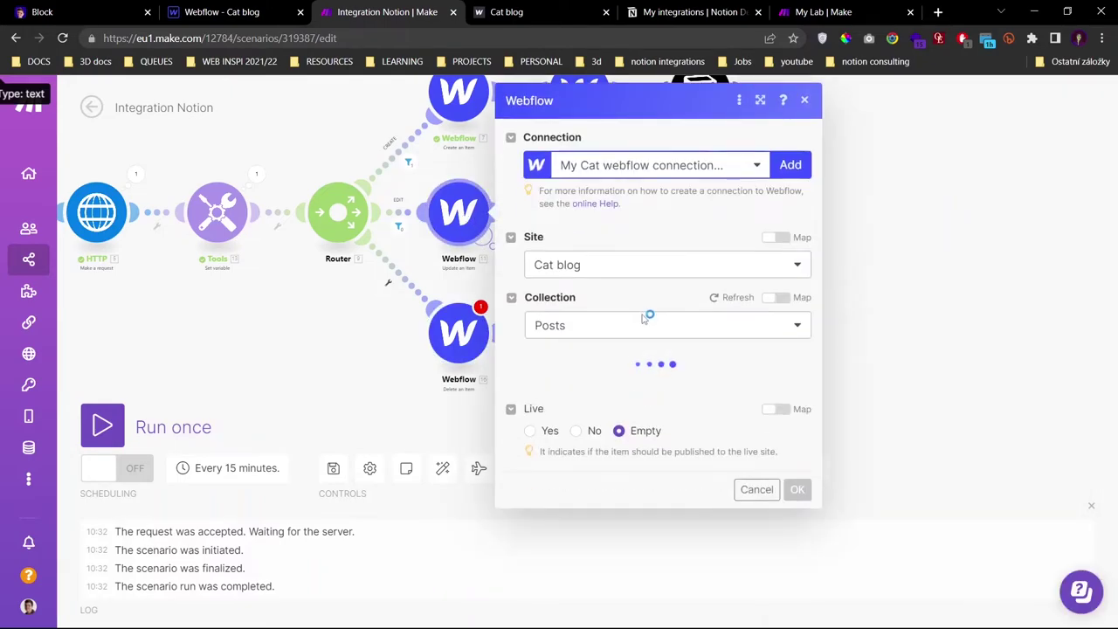
scroll(706, 330, down, 2)
scroll(706, 329, up, 2)
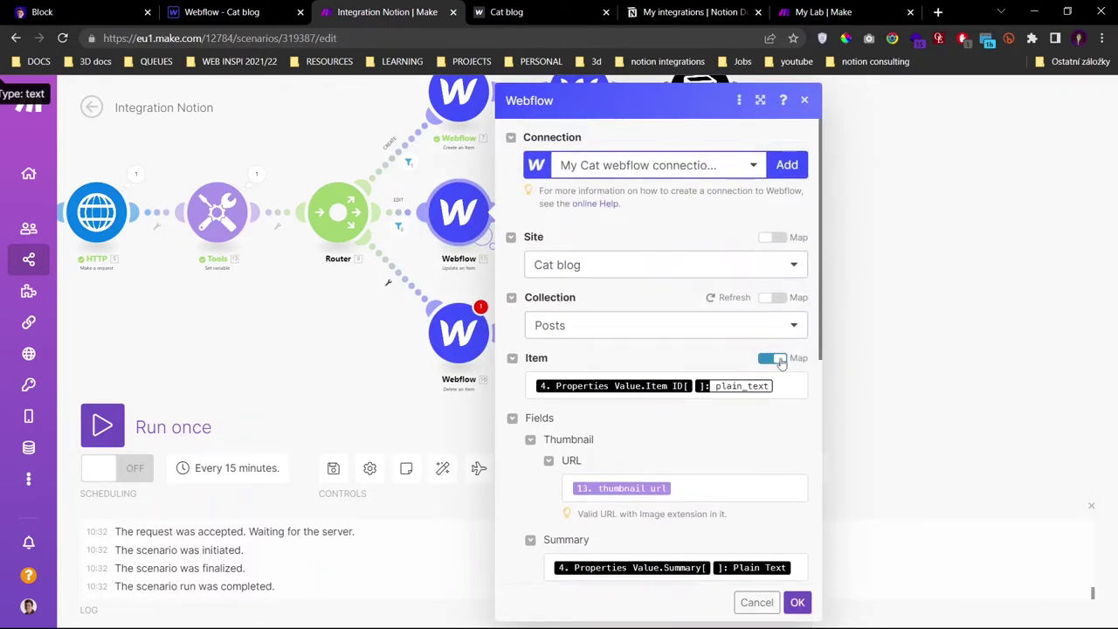
click(790, 385)
drag(791, 385, 493, 418)
key(ctrl+c)
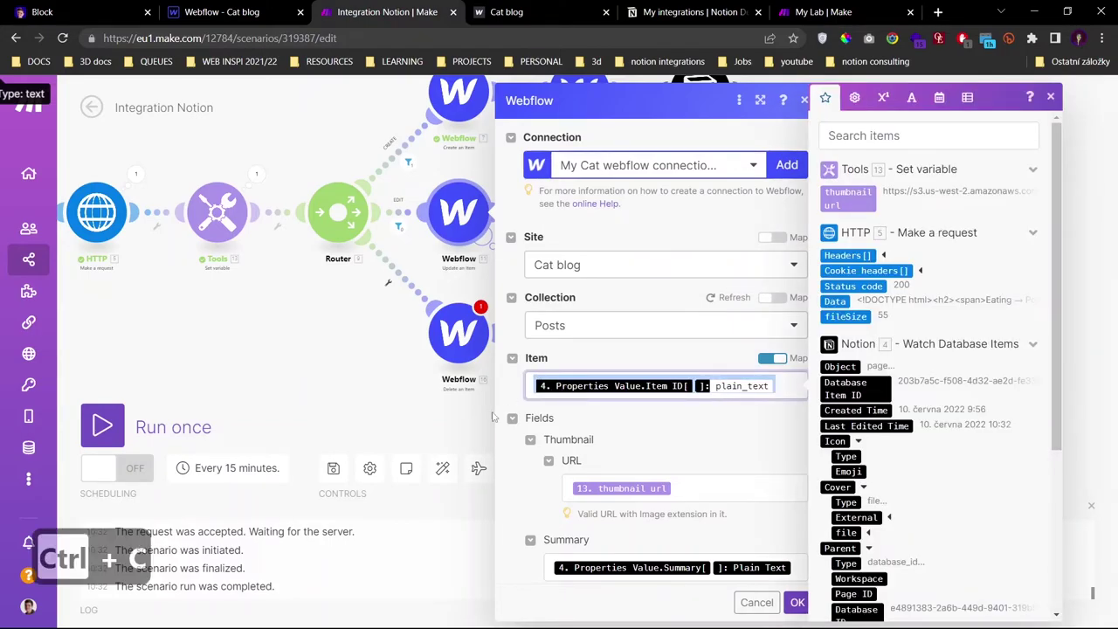
click(348, 383)
- Replace the Item ID in the Webflow Delete an Item module with the copied Item ID[] plain_text mapping
click(458, 332)
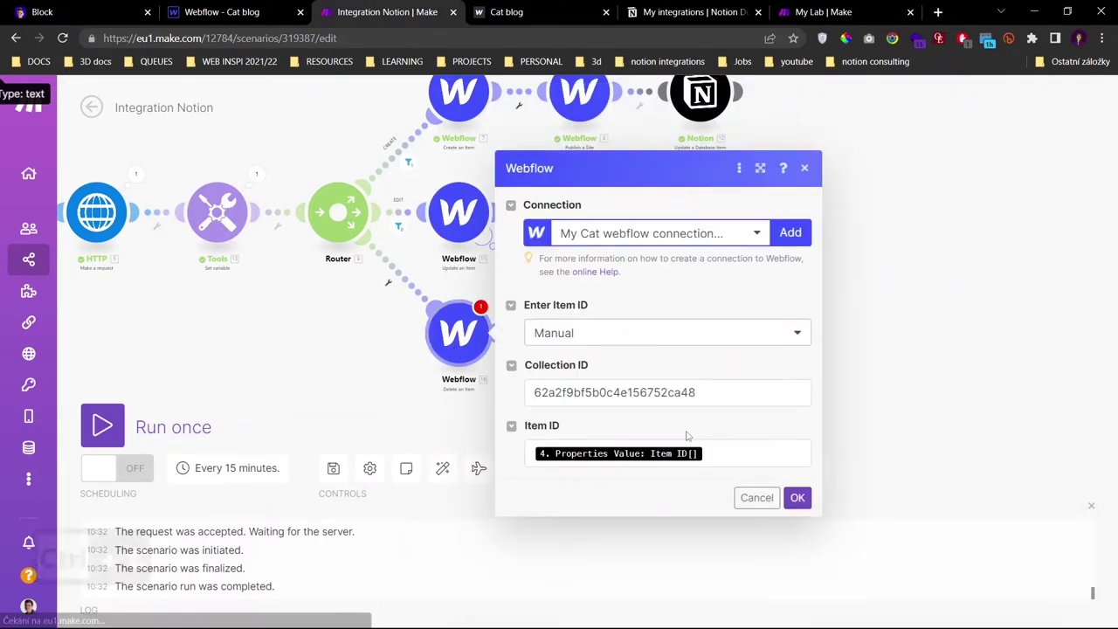
click(721, 447)
key(ctrl+a)
key(ctrl+v)
click(732, 429)
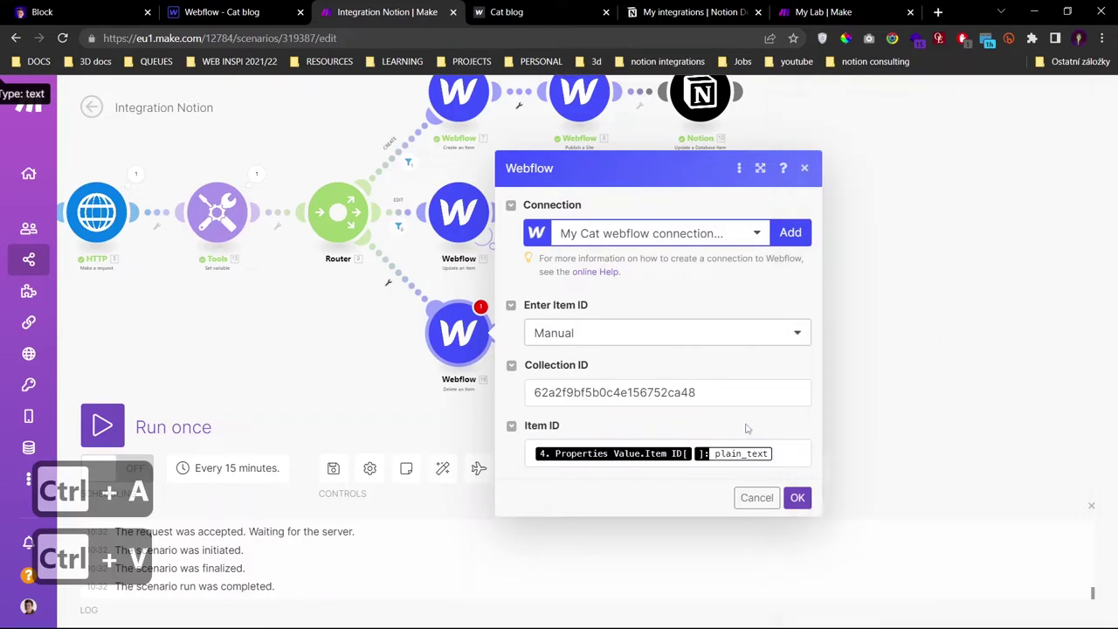
click(470, 336)
scroll(470, 336, up, 2)
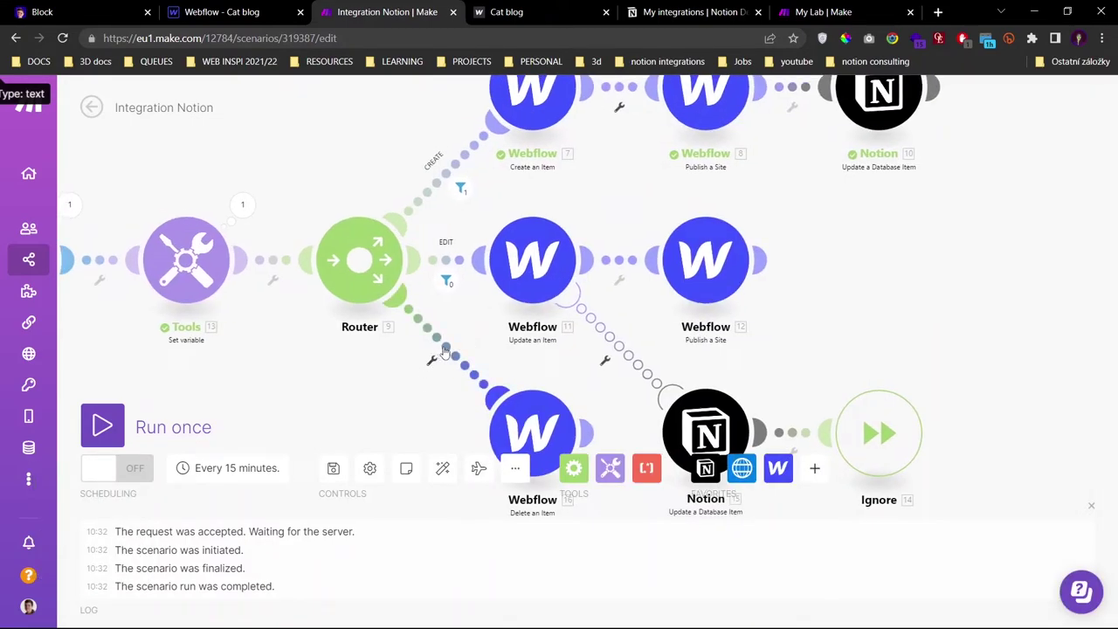
click(444, 350)
click(577, 390)
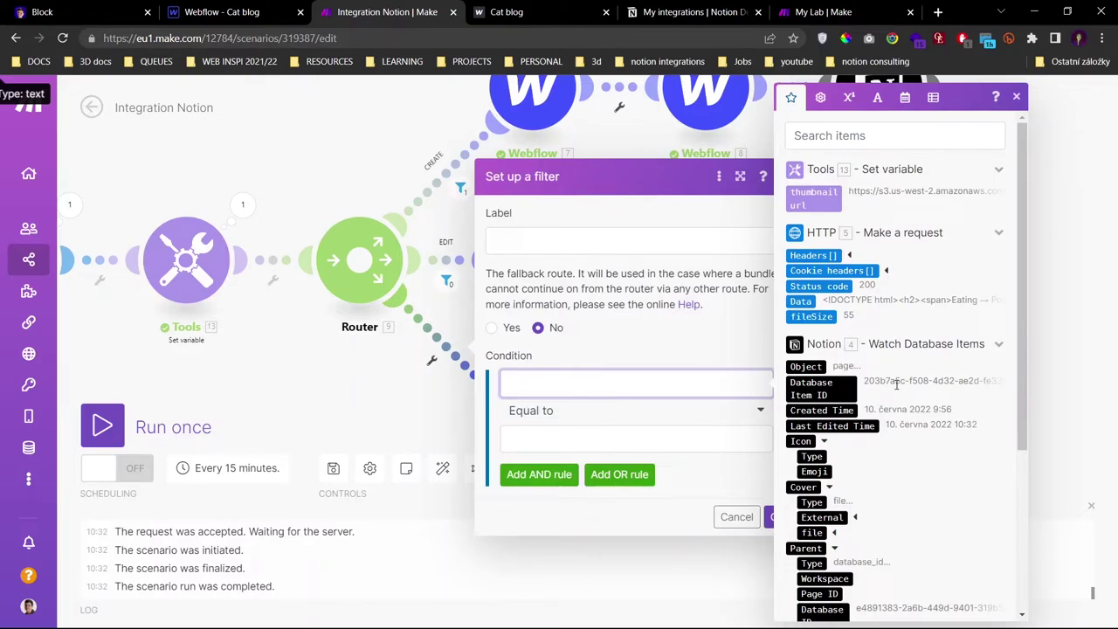
scroll(897, 384, down, 3)
scroll(873, 463, down, 1)
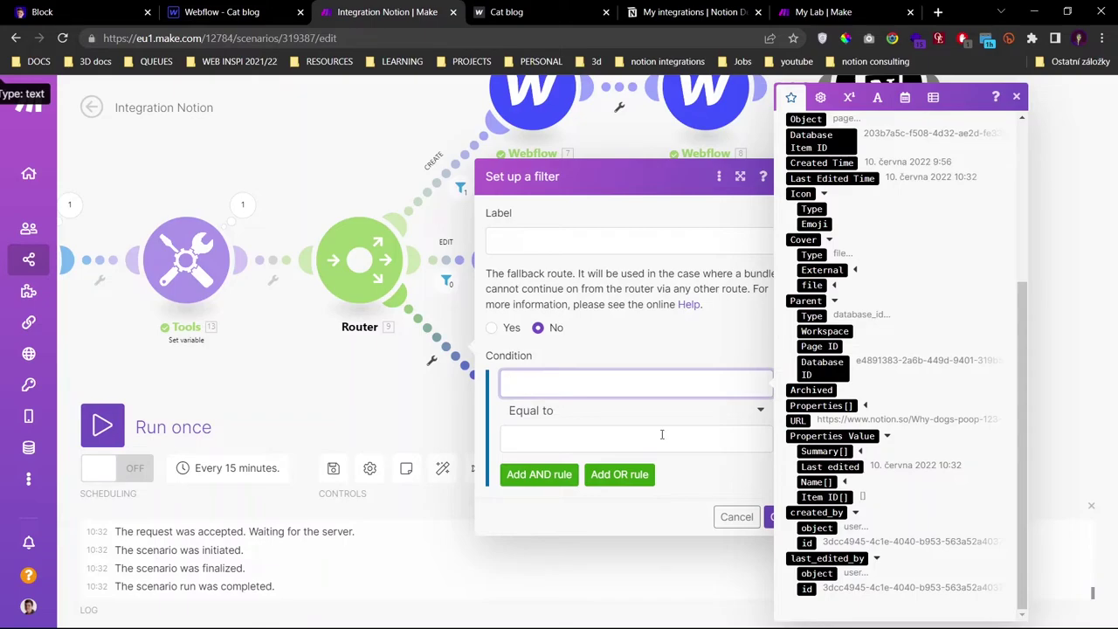
click(314, 393)
- Run only the Notion Watch Database Items module, check the delete route's filter for the Publish? property, and switch to Notion
right_click(175, 246)
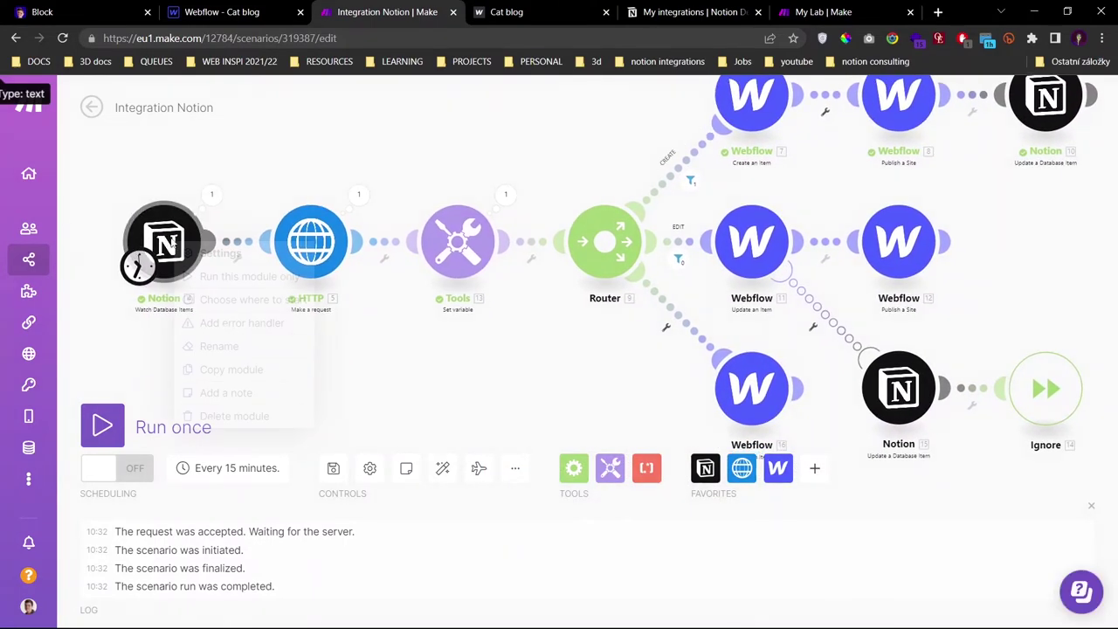
click(207, 284)
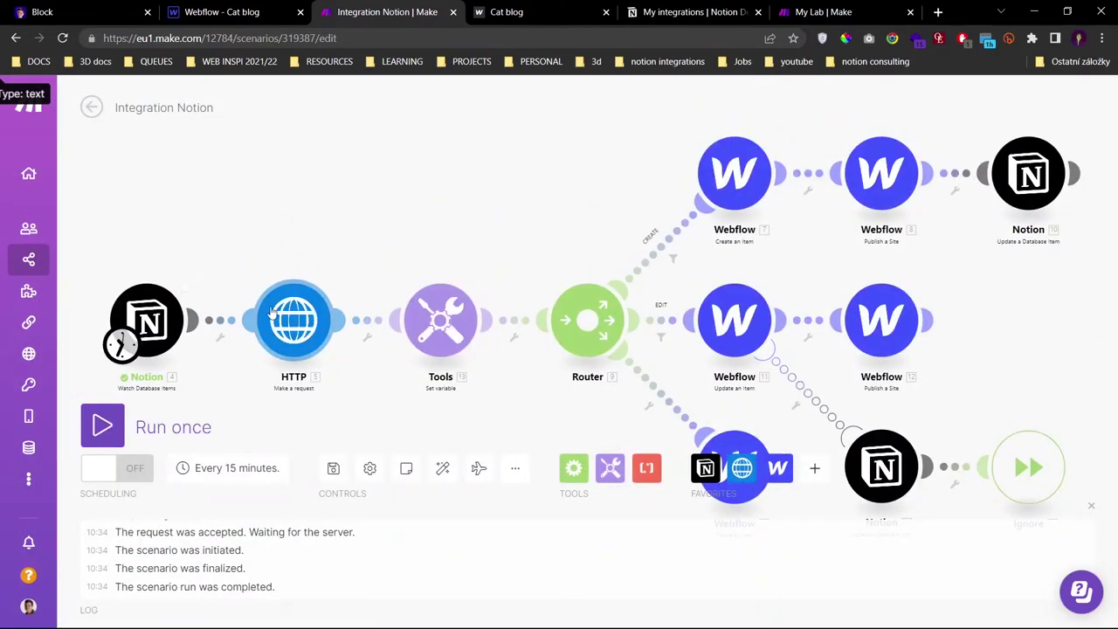
click(648, 405)
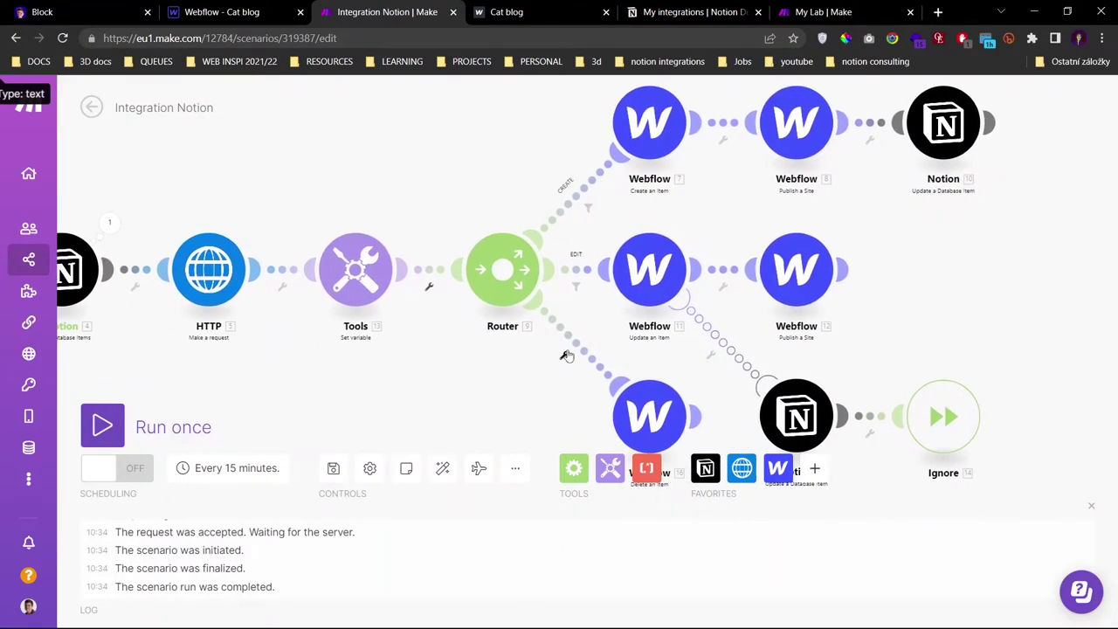
click(679, 377)
scroll(456, 552, down, 2)
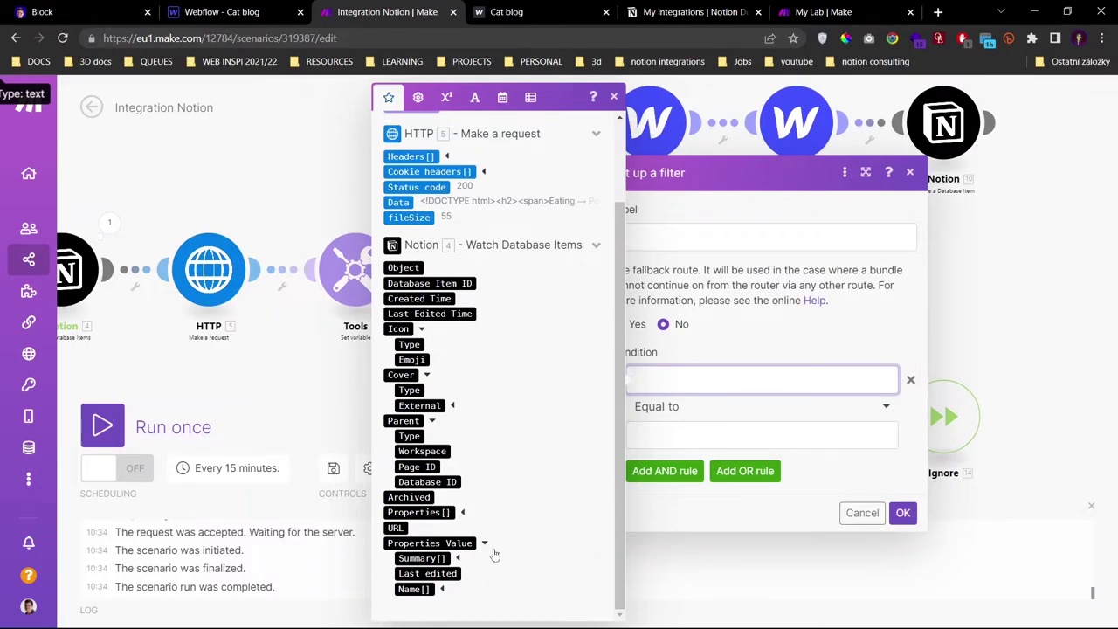
key(alt+Tab)
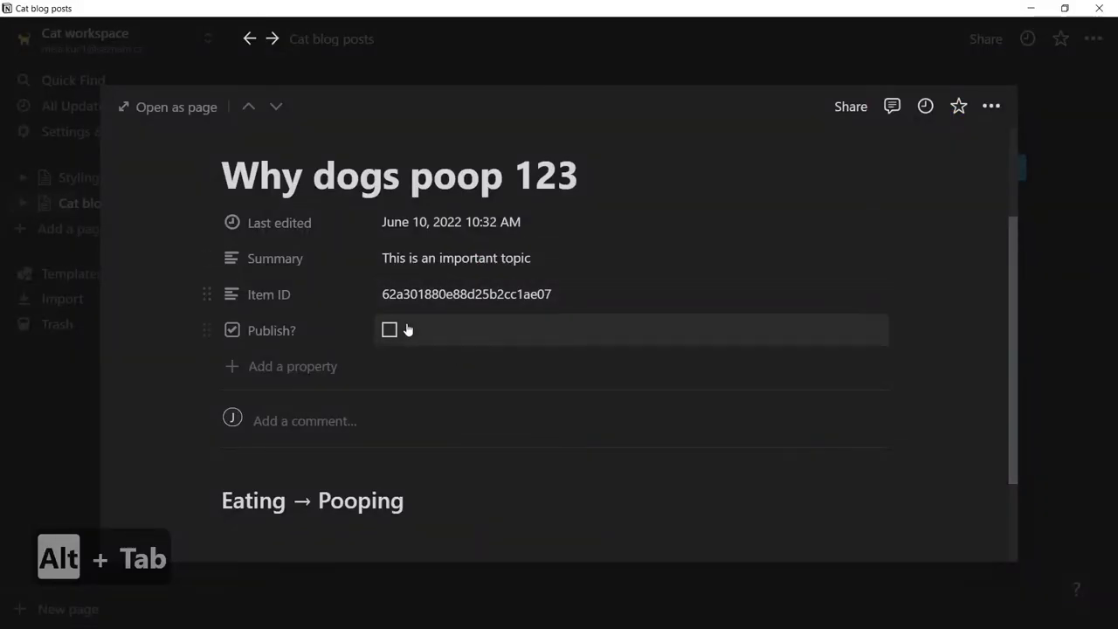
- Toggle Publish? on and off for the dogs post, switch to Make, and run only the Notion Watch Database Items module
click(407, 329)
click(415, 340)
key(alt+Tab)
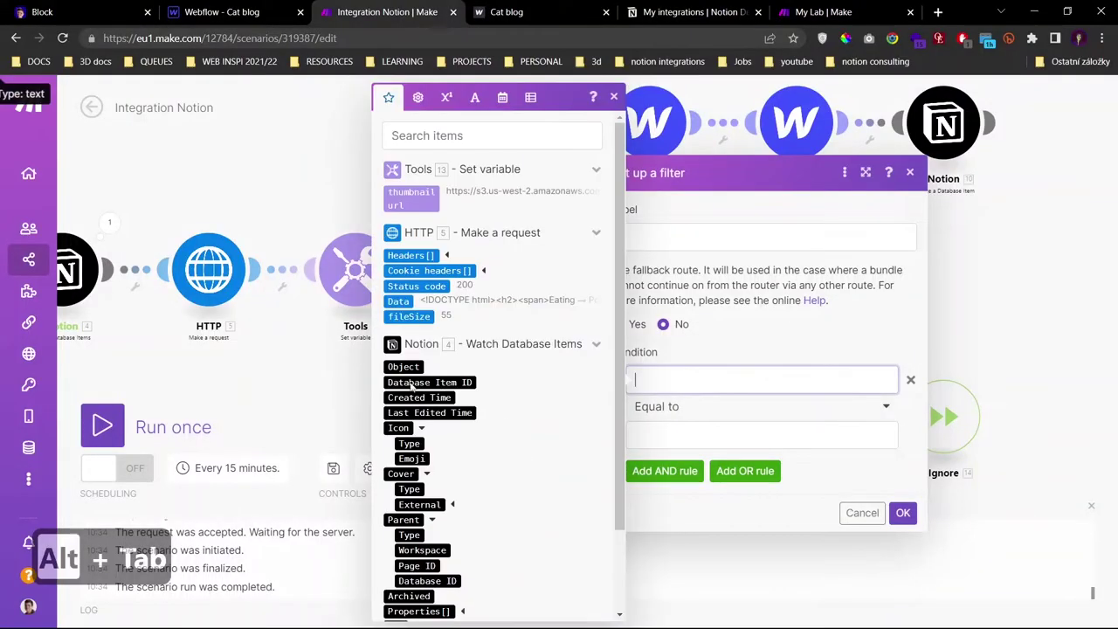
click(88, 275)
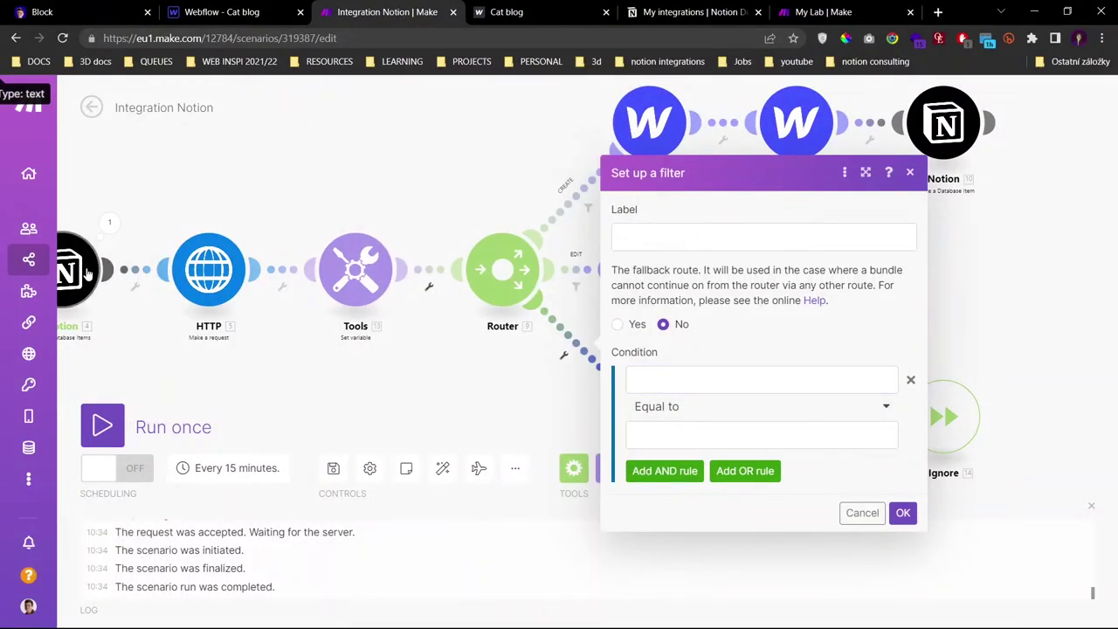
right_click(84, 272)
click(153, 303)
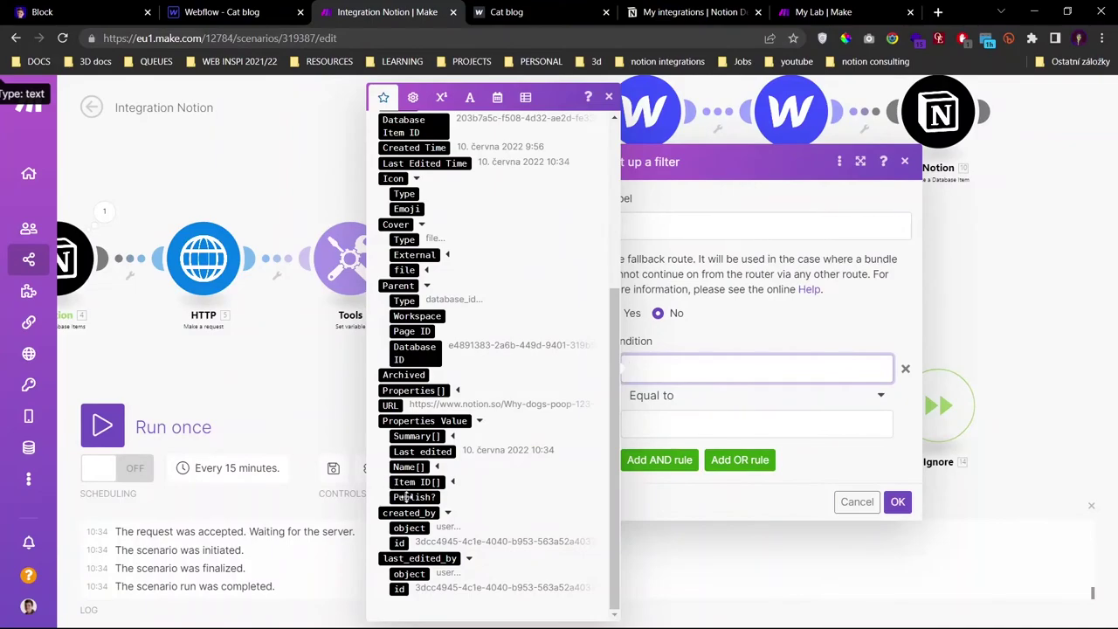
- Set the delete route's filter condition to Publish? Equal to false, label it REMOVE, and confirm the filter
click(414, 497)
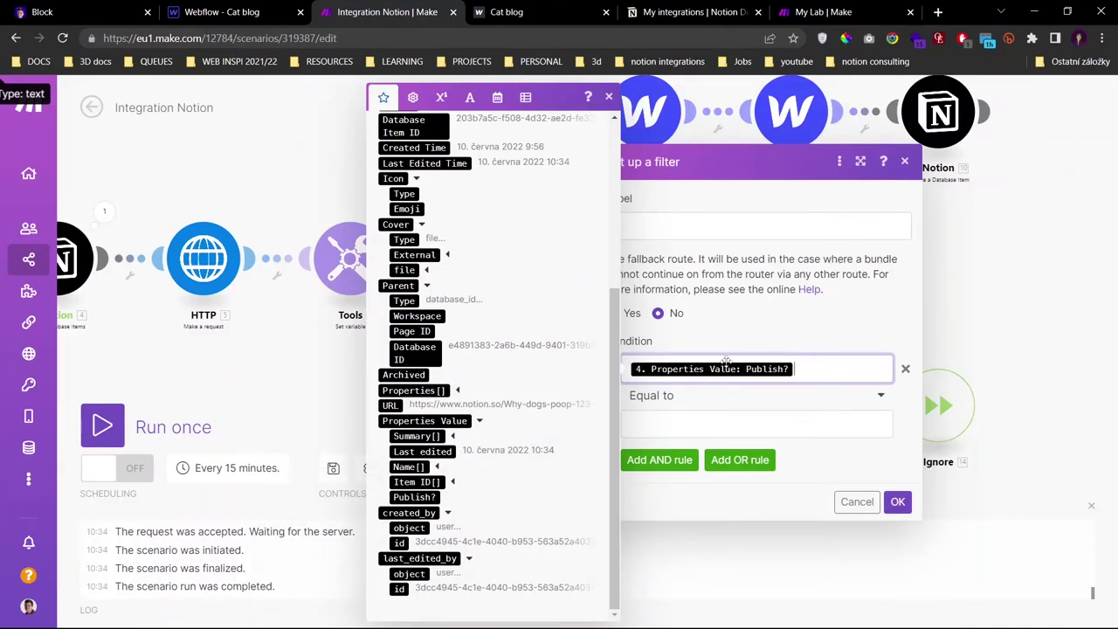
click(739, 336)
click(678, 423)
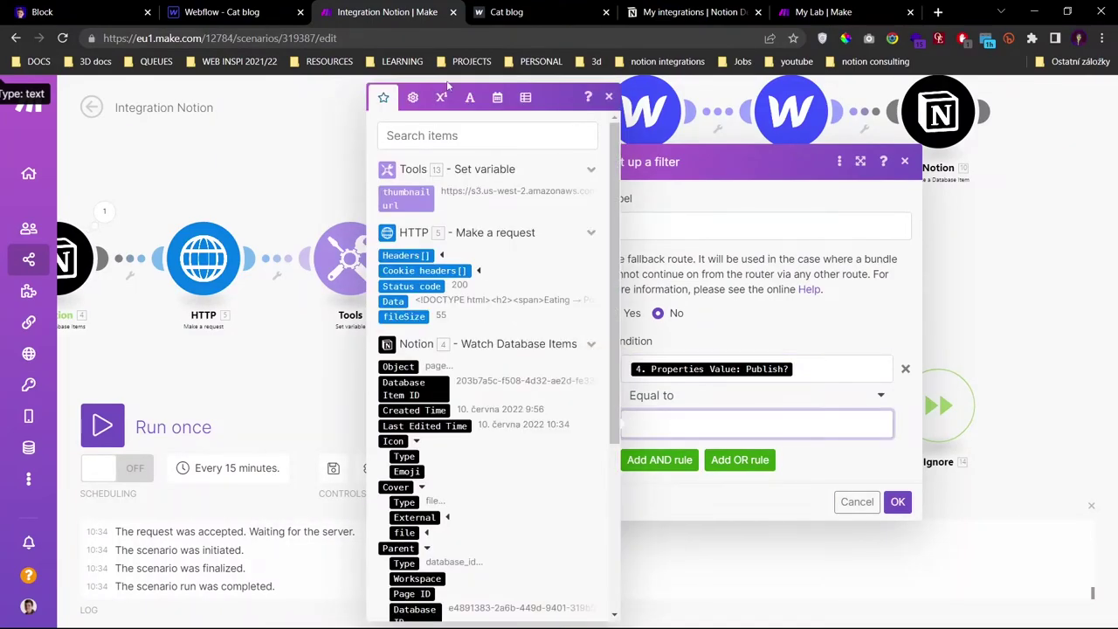
click(415, 97)
click(428, 510)
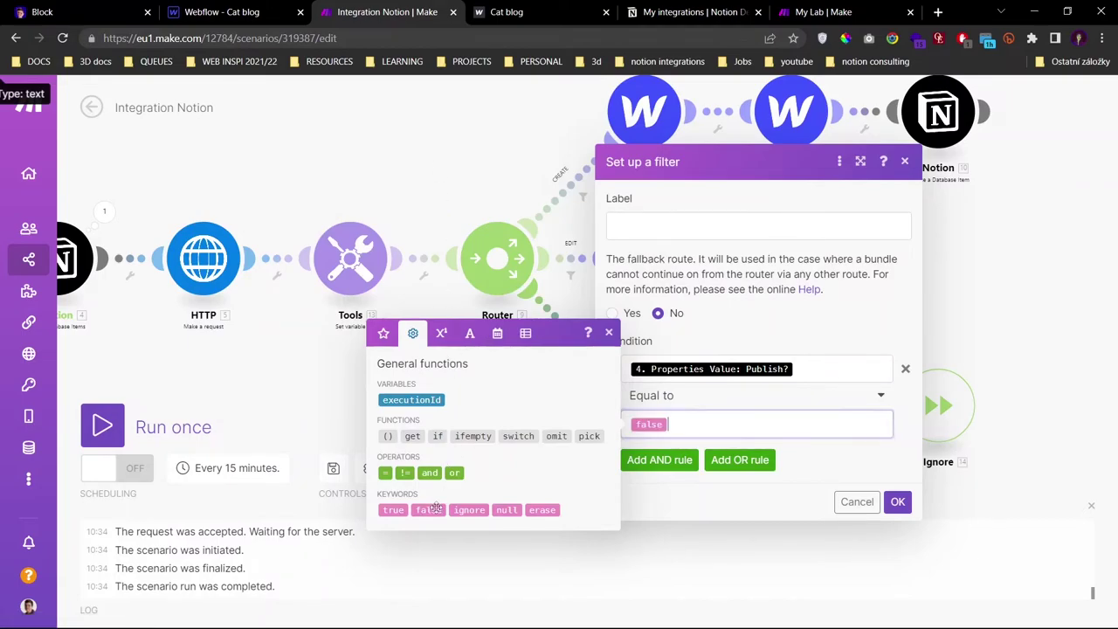
click(687, 223)
text(REMOVE)
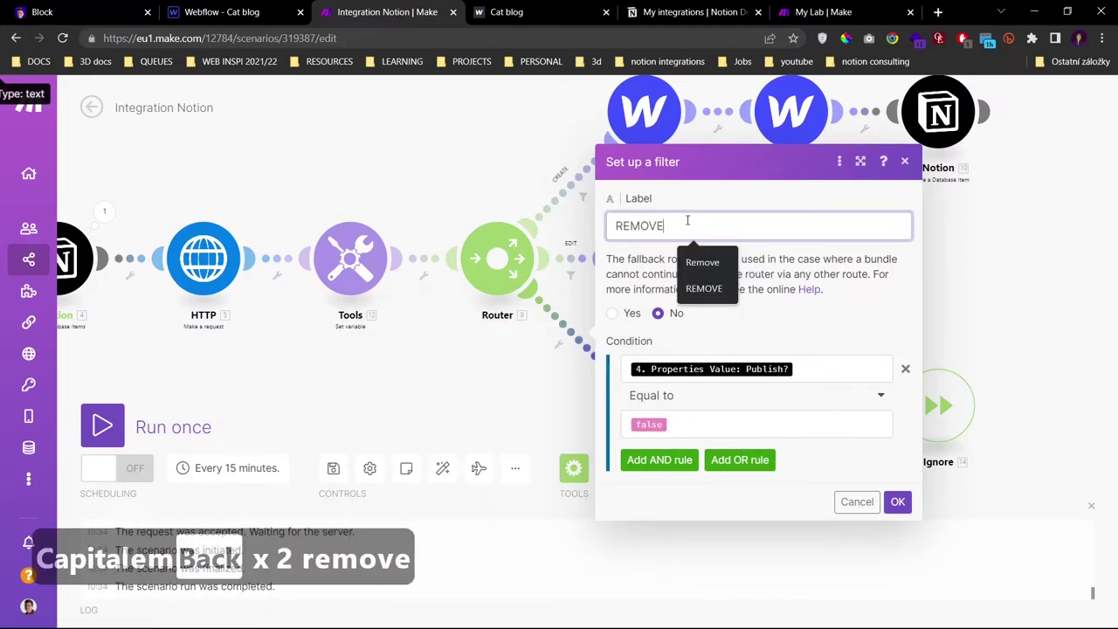
click(898, 501)
- Clone the Webflow Publish a Site module, connect the copy after Delete an Item, and auto-align the scenario modules
scroll(559, 262, down, 5)
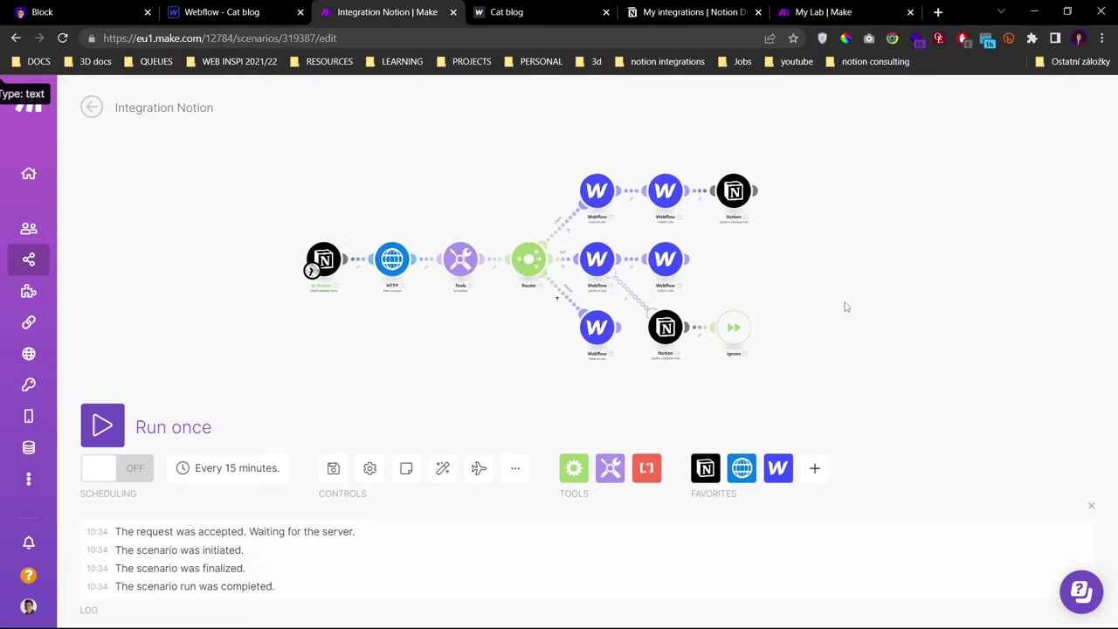
scroll(833, 411, up, 3)
drag(499, 292, 482, 332)
right_click(593, 213)
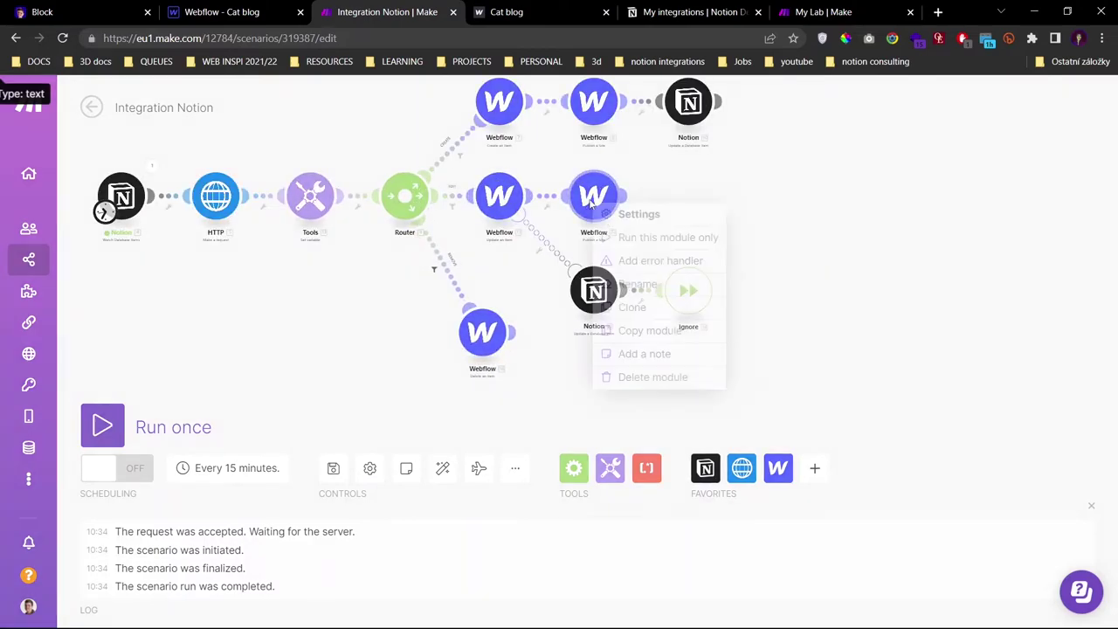
click(649, 303)
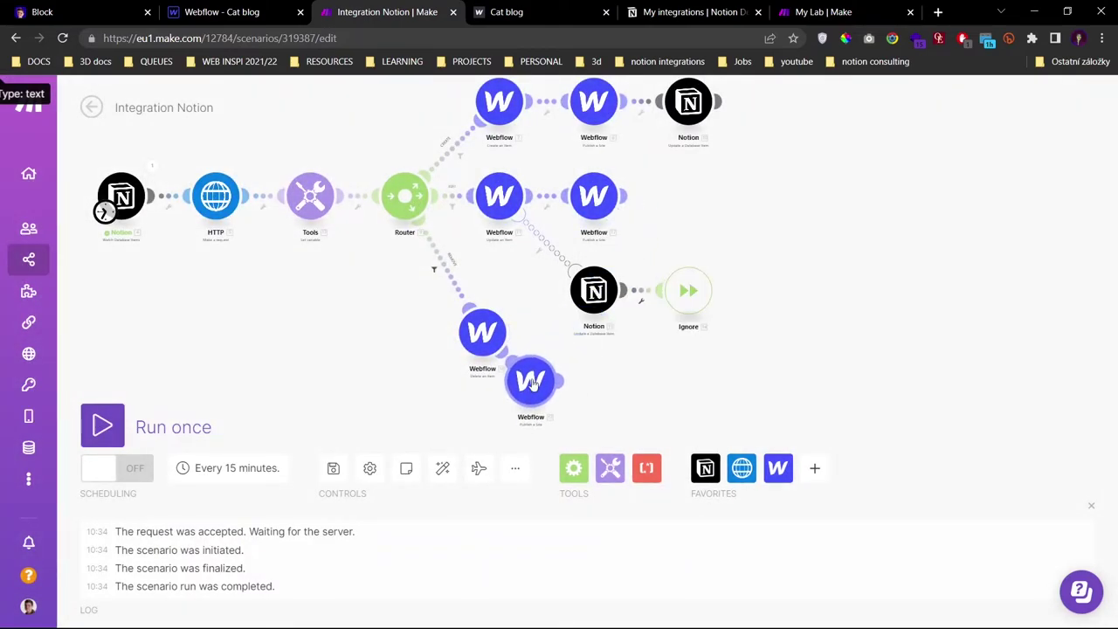
click(539, 392)
scroll(839, 354, up, 2)
scroll(841, 353, down, 3)
scroll(751, 399, up, 3)
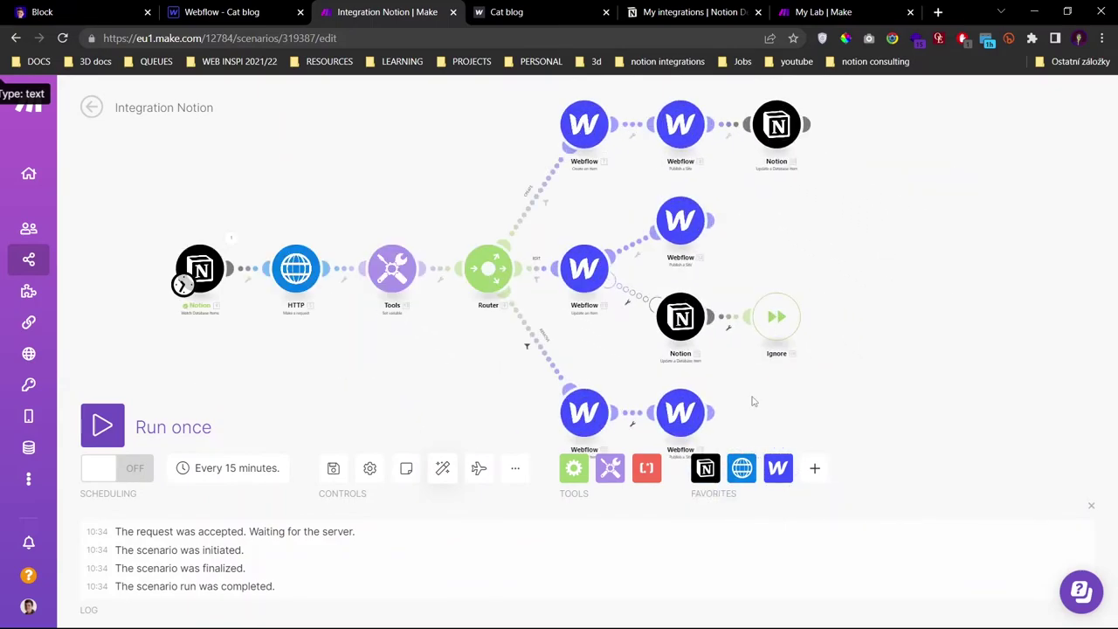
drag(751, 392, 790, 351)
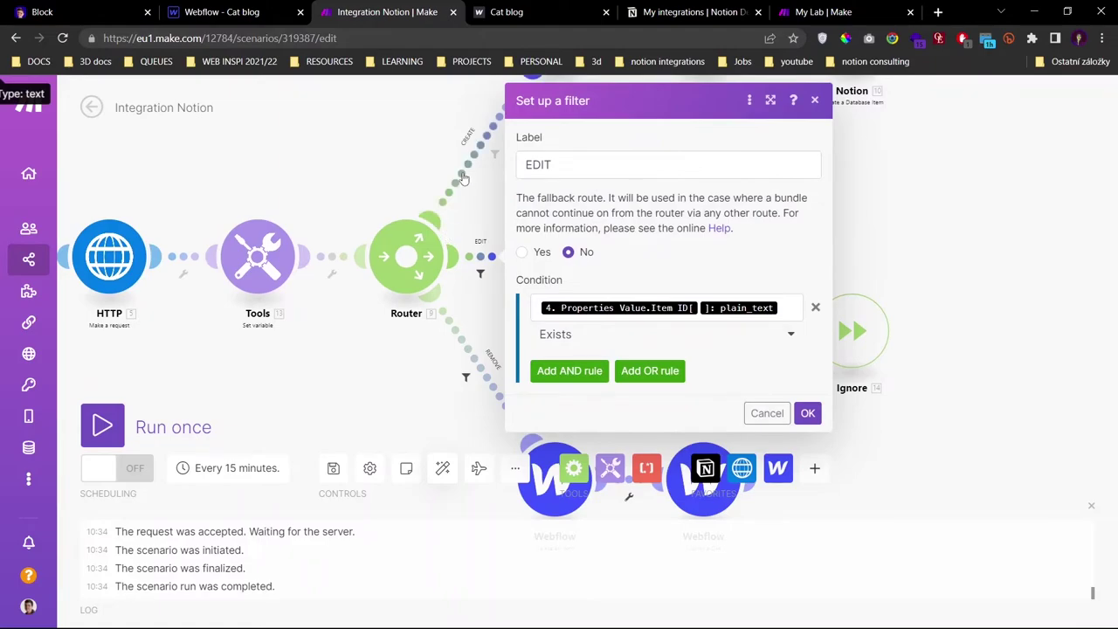
- Add an AND rule to the CREATE route's filter that evaluates the Notion Publish? property with Equal to
click(463, 179)
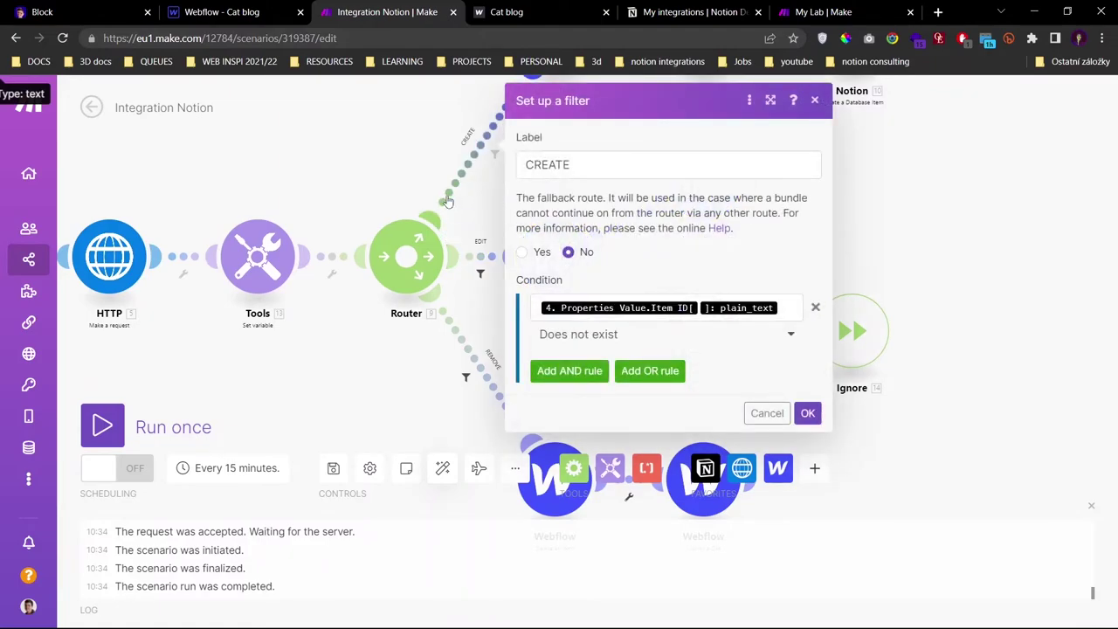
click(570, 371)
click(629, 398)
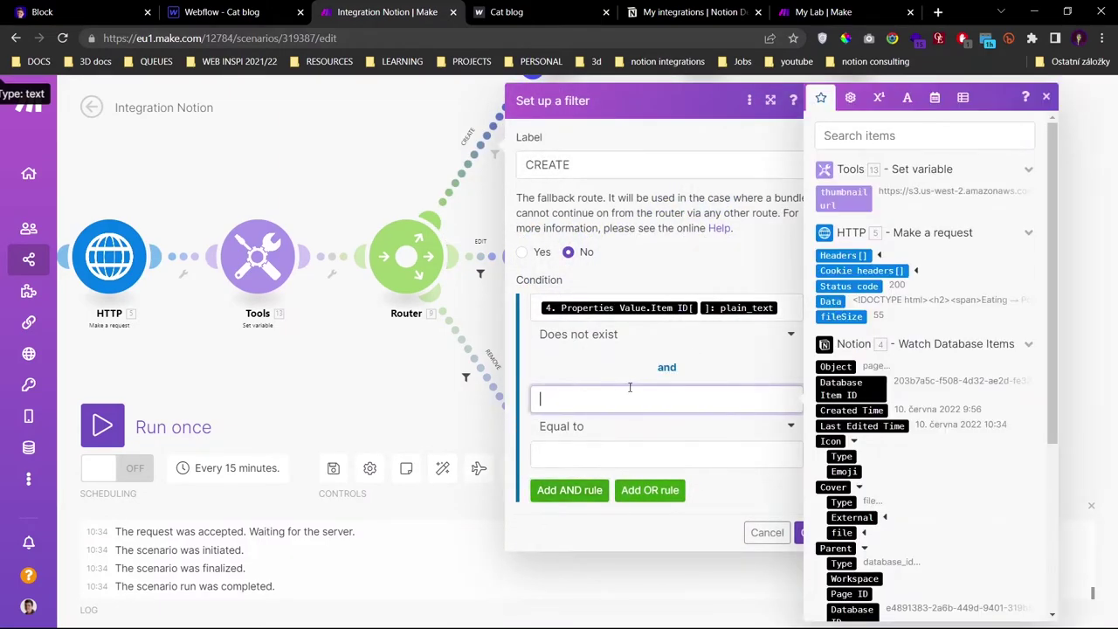
scroll(871, 301, down, 3)
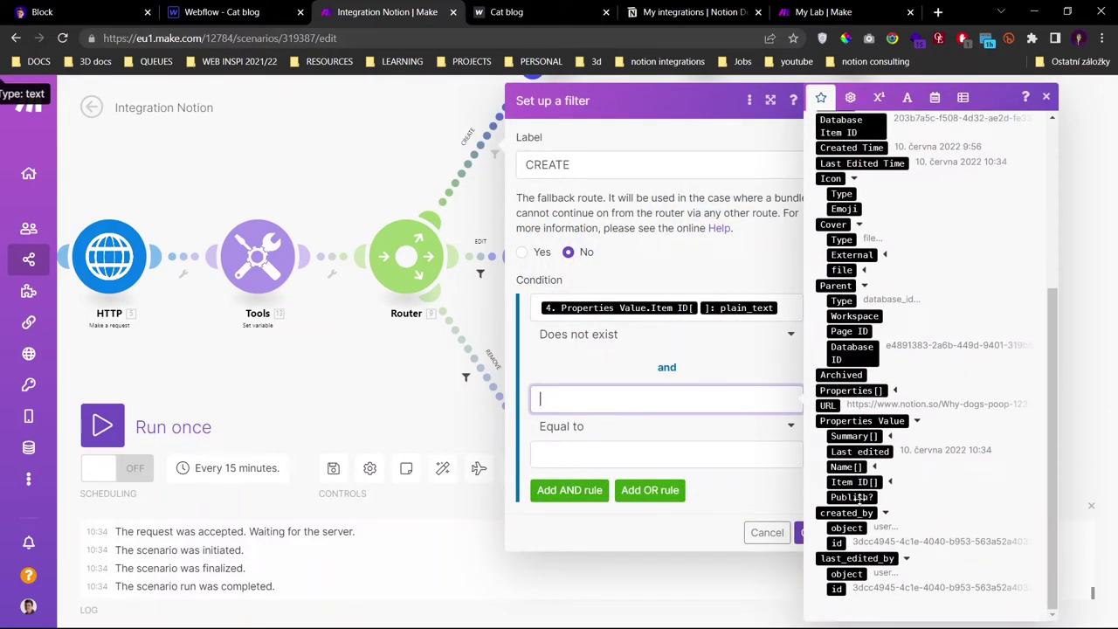
click(861, 497)
click(681, 449)
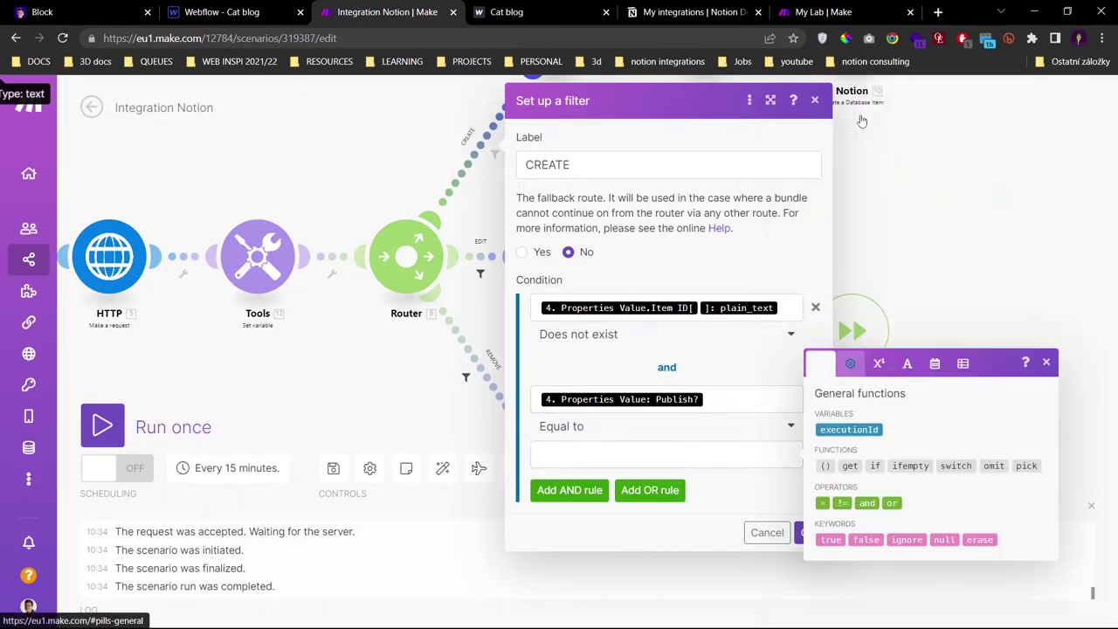
- Add an AND rule to the EDIT route's filter requiring Publish? Equal to true, and confirm the filter
click(483, 258)
click(483, 257)
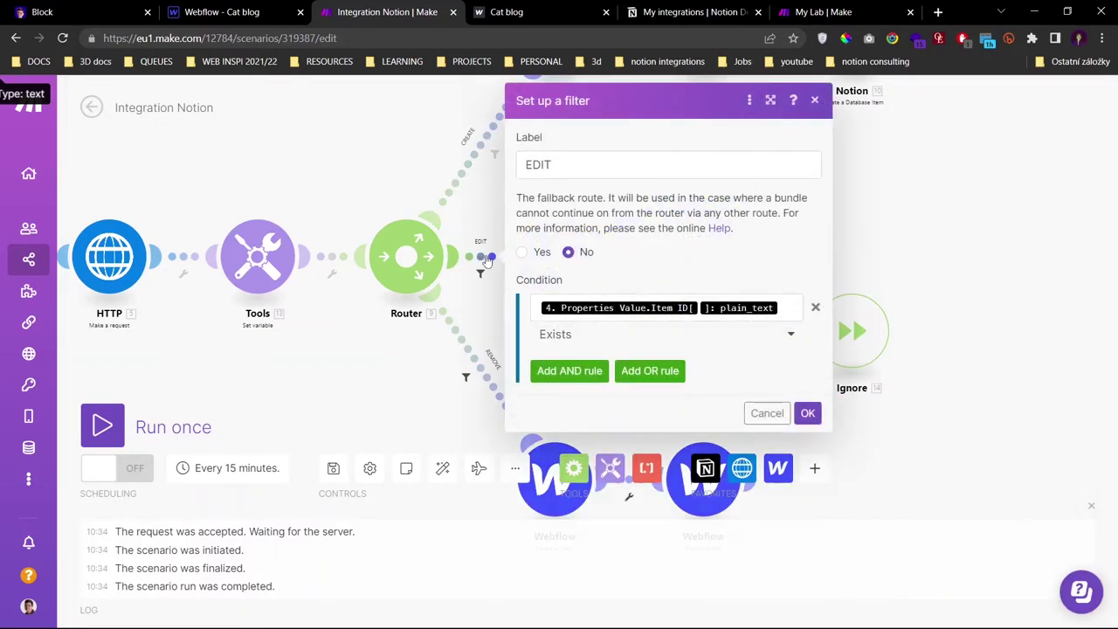
click(579, 373)
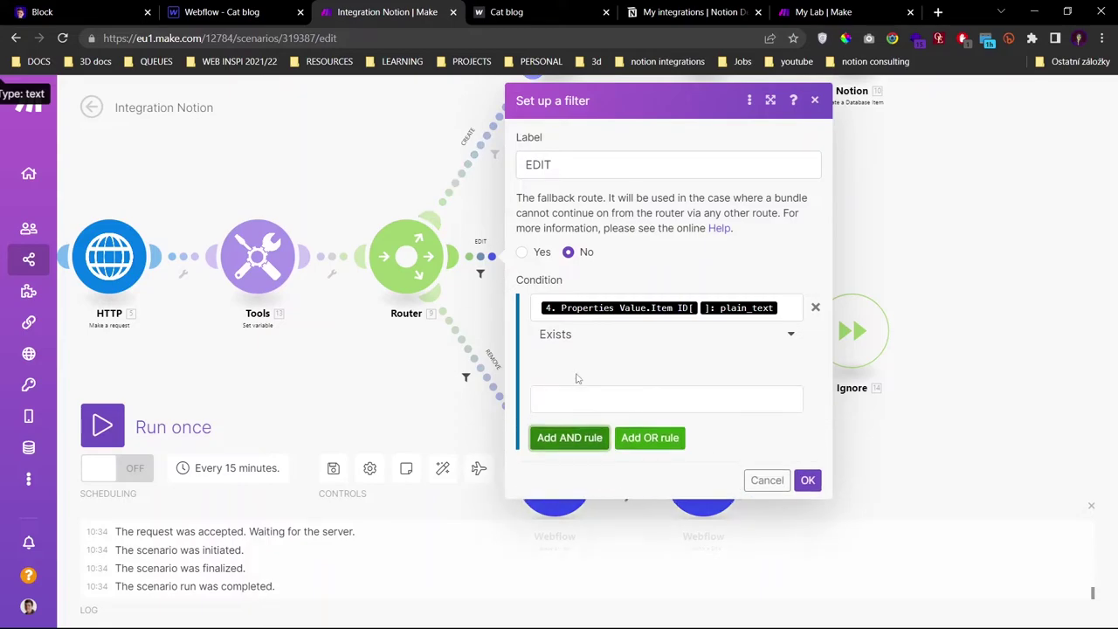
click(606, 400)
scroll(909, 440, down, 5)
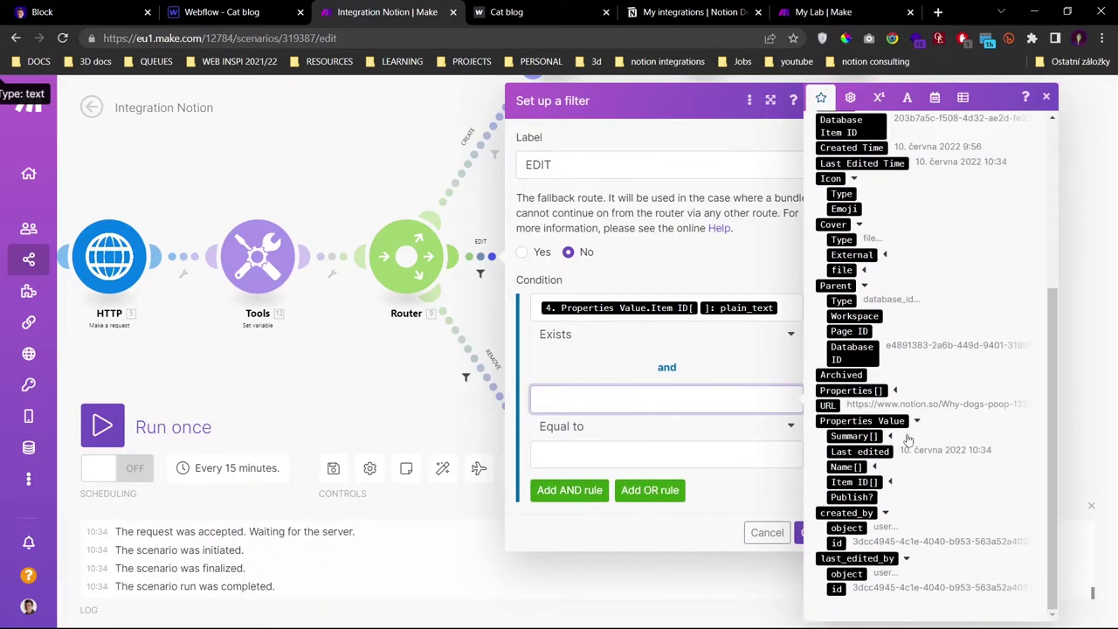
click(852, 497)
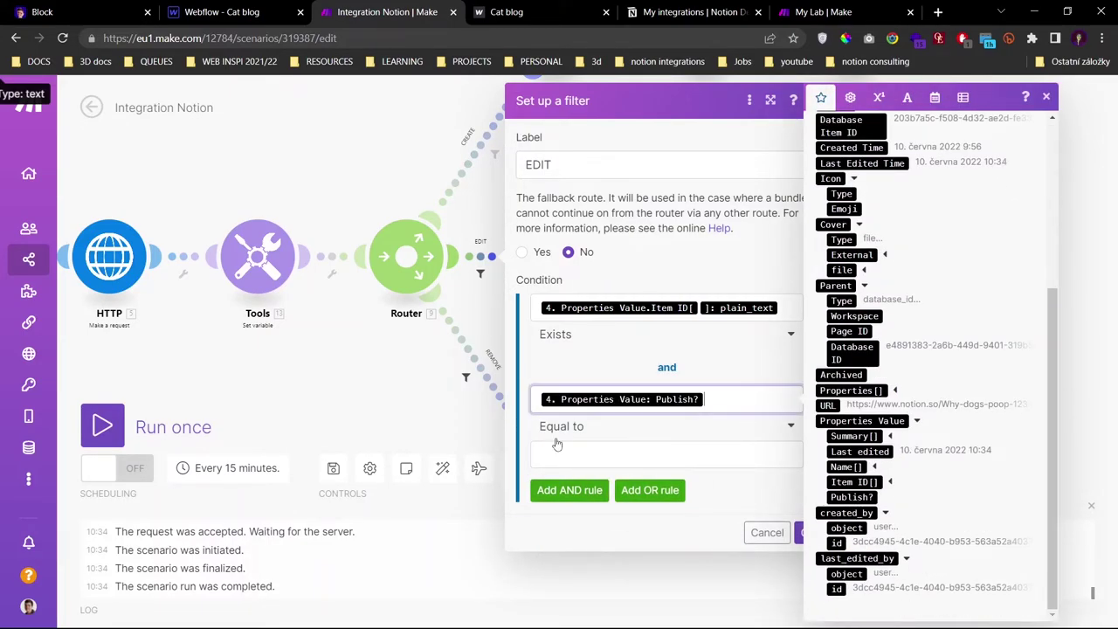
key(Tab)
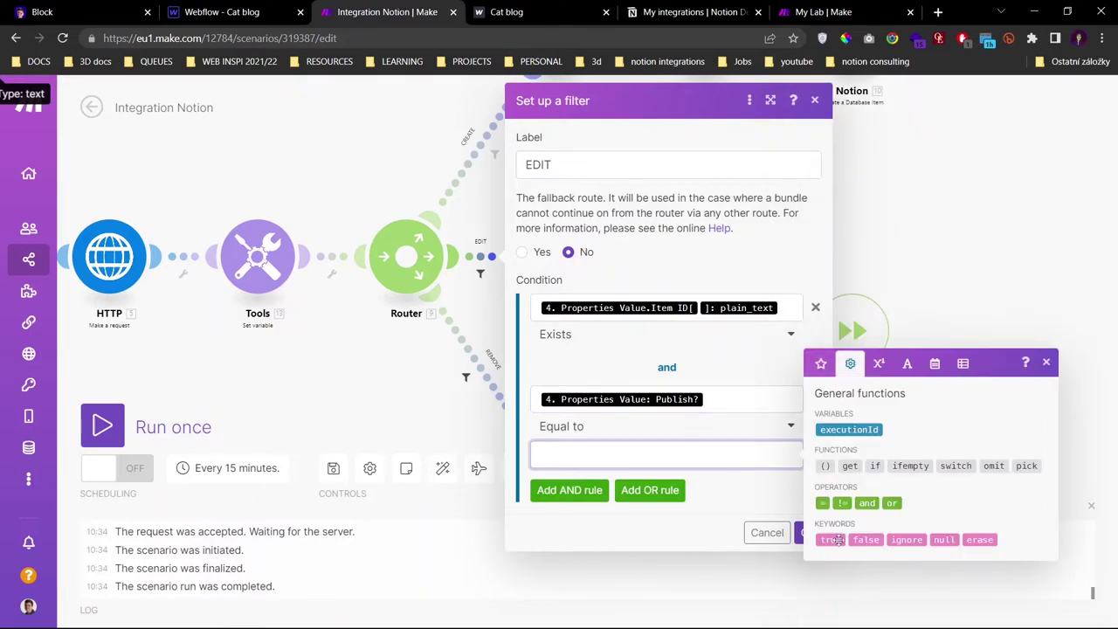
click(831, 540)
click(809, 533)
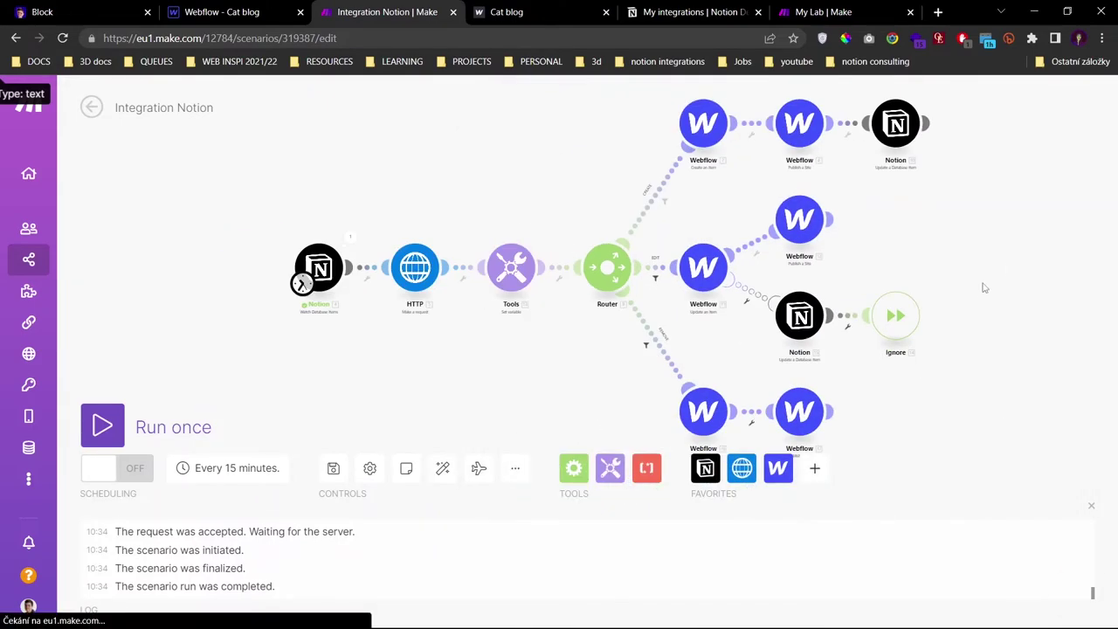
- Switch to Notion, rename the dogs post as Why dogs poop, and close its page
key(alt+Tab)
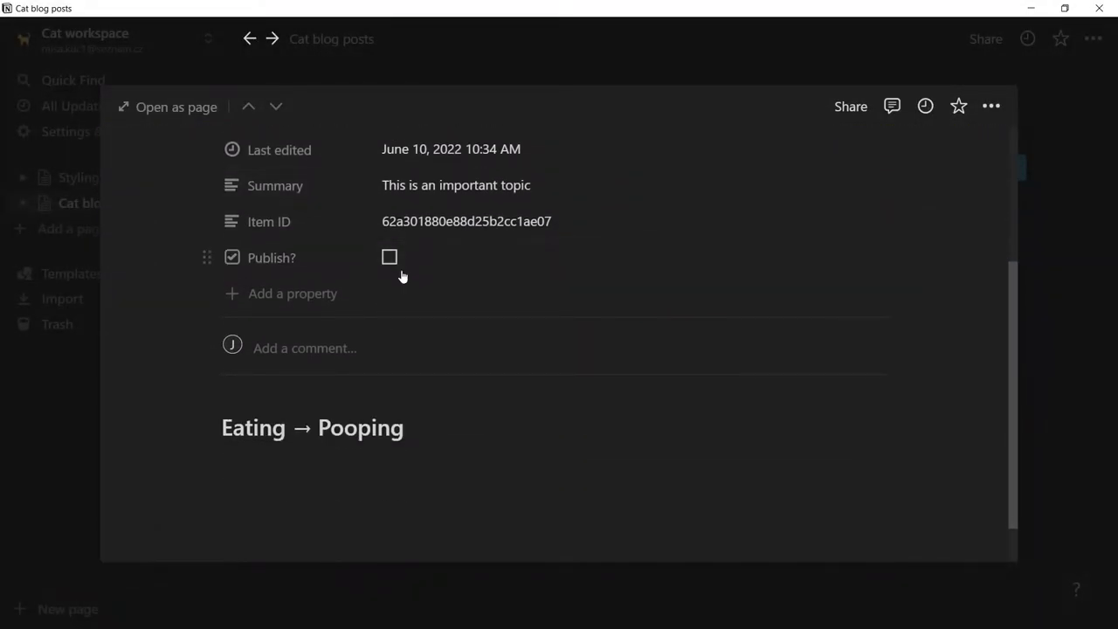
scroll(399, 274, up, 3)
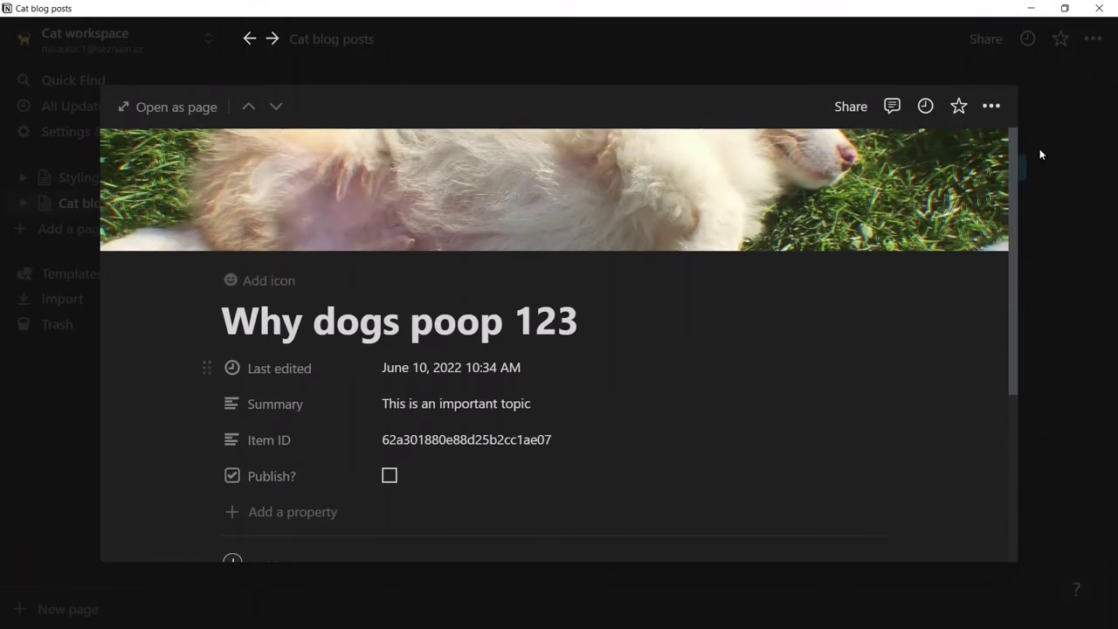
click(1080, 131)
click(498, 334)
key(BackSpace)
key(BackSpace)
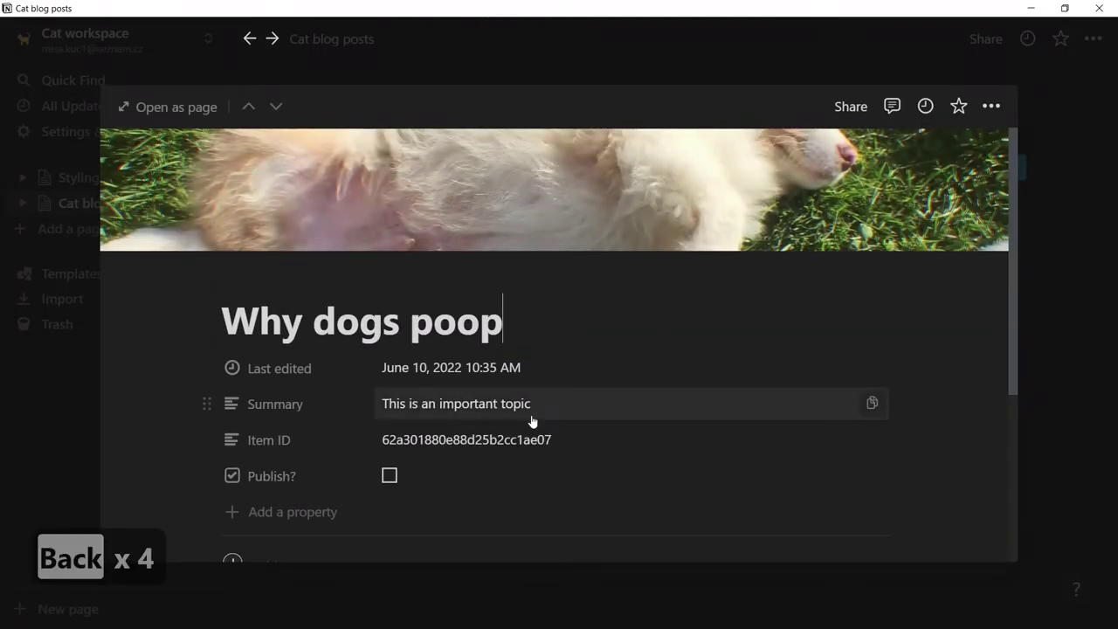
key(Escape)
- Create a new page in the Cat blog posts database titled Why are cats cute
click(760, 306)
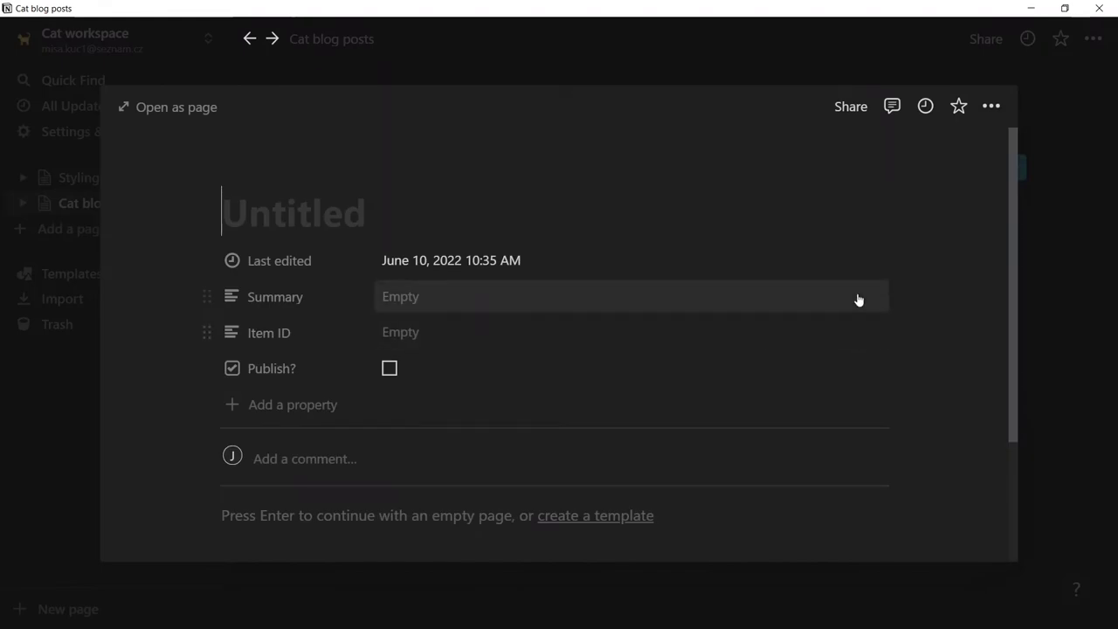
text(Why cats)
key(ctrl+a)
text(Why a)
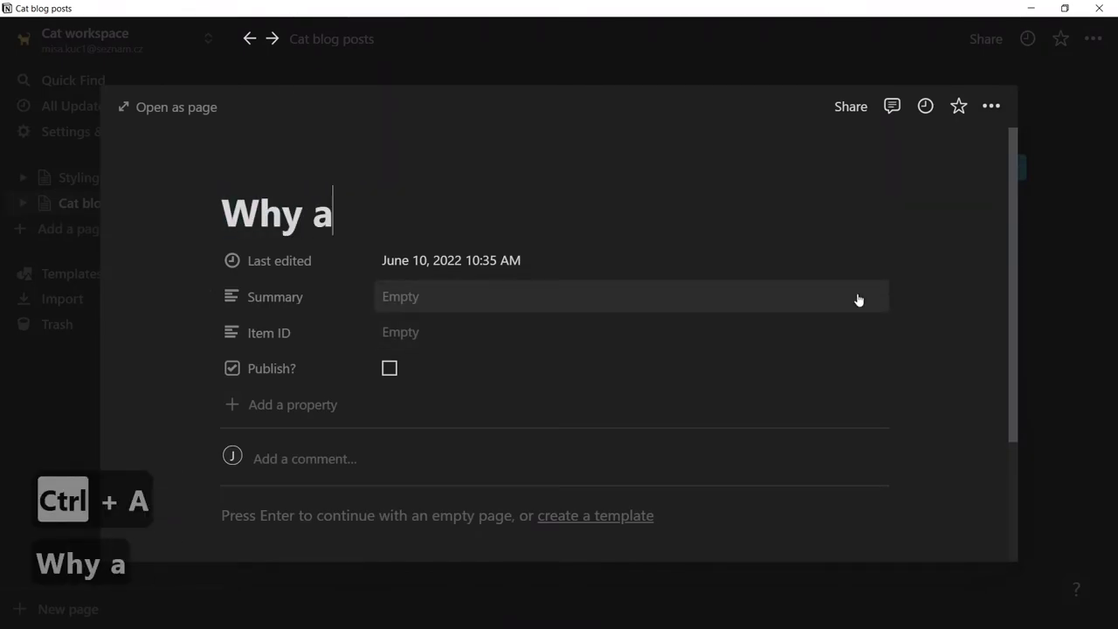
text(re cats cute)
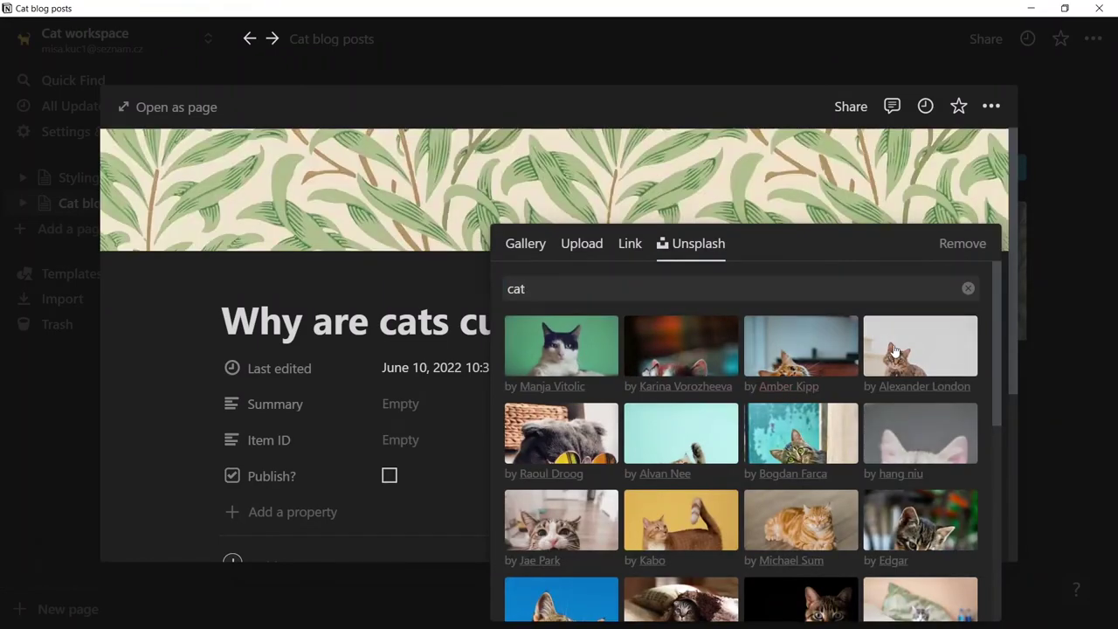
- Set an Unsplash photo from the cat search as the page cover and enter Article about cuteness as the Item ID
click(900, 319)
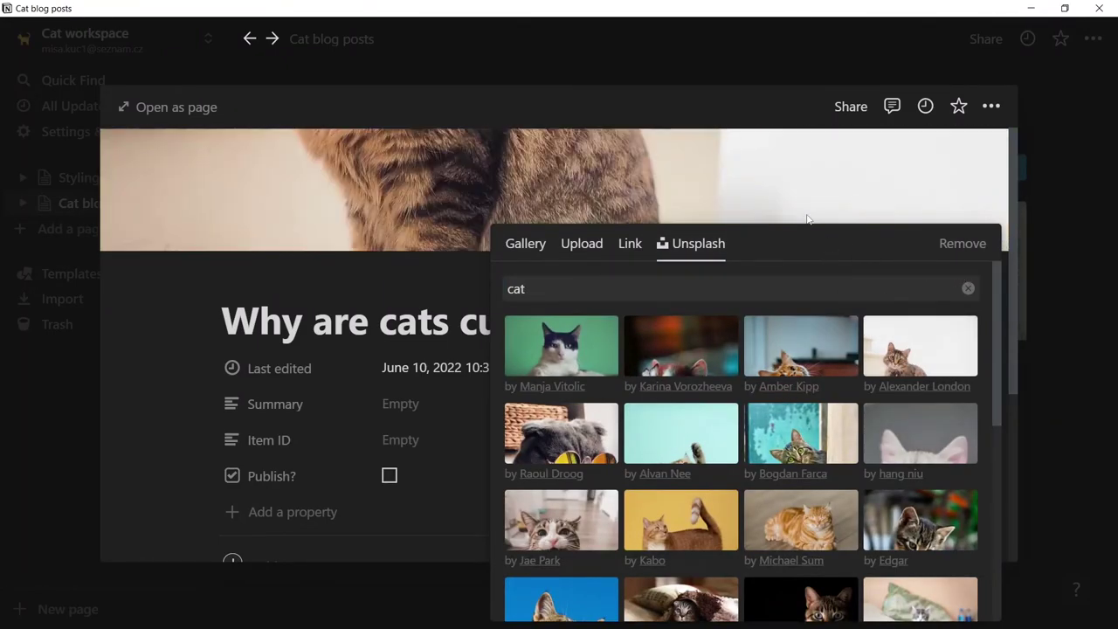
click(653, 190)
key(ctrl+z)
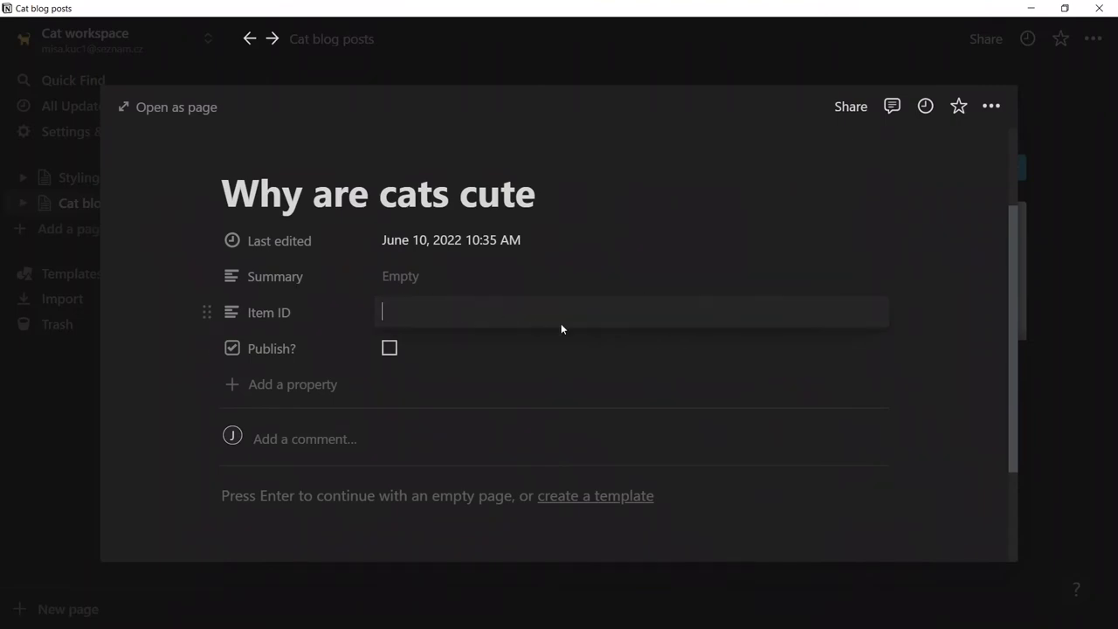
text(Article about cuteness)
key(Return)
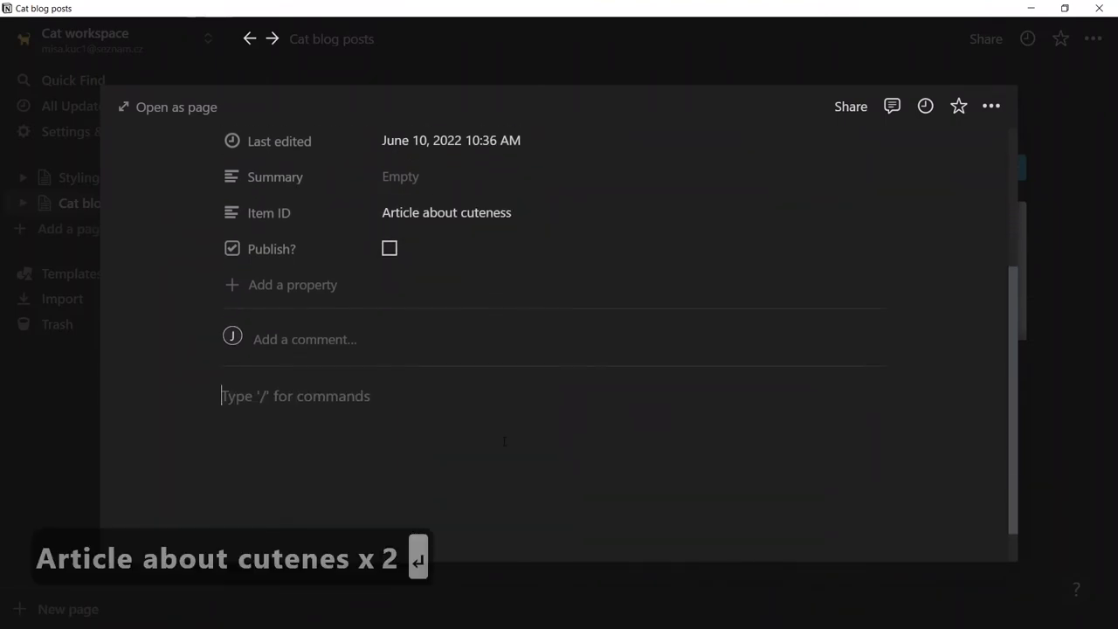
- Write the level 2 heading Sample content in the page body with the bullets one, two and three
key(ctrl+shift+2)
text(Sample content)
key(Return)
text(- one)
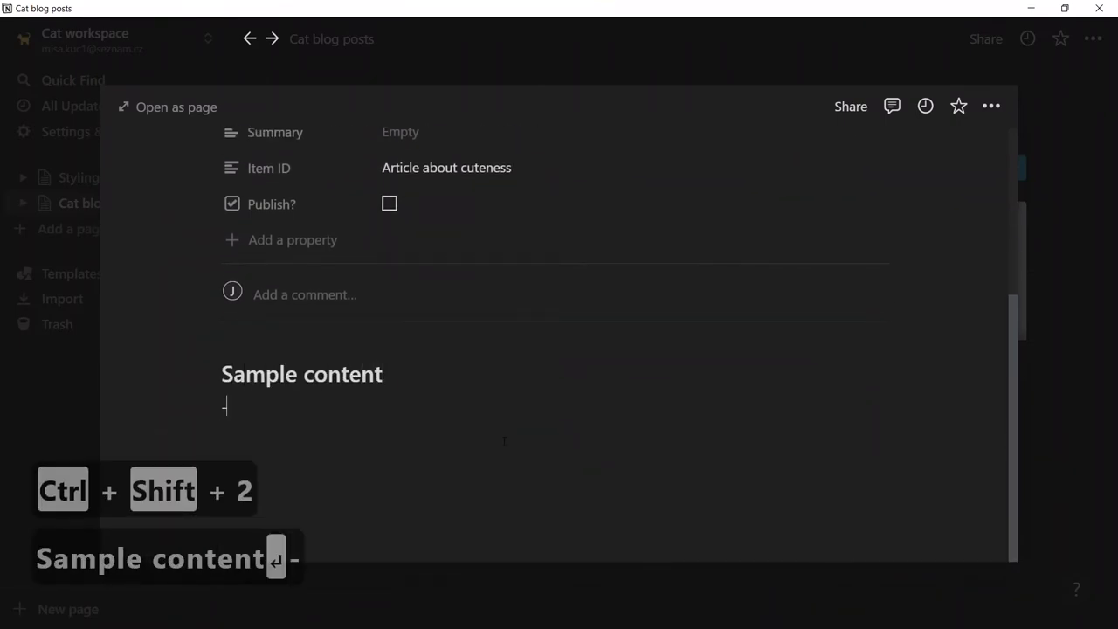
key(Return)
text(two)
key(Return)
text(three)
- Move the text Article about cuteness from the Item ID property to Summary and close the page
click(416, 277)
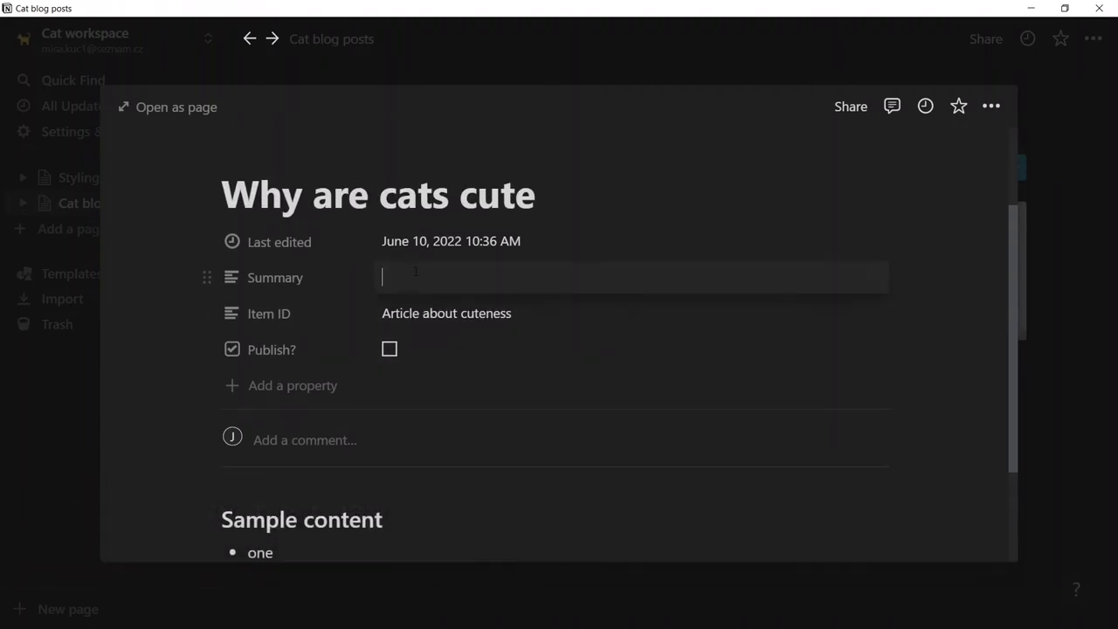
click(461, 301)
key(ctrl+a)
key(ctrl+x)
key(ctrl+v)
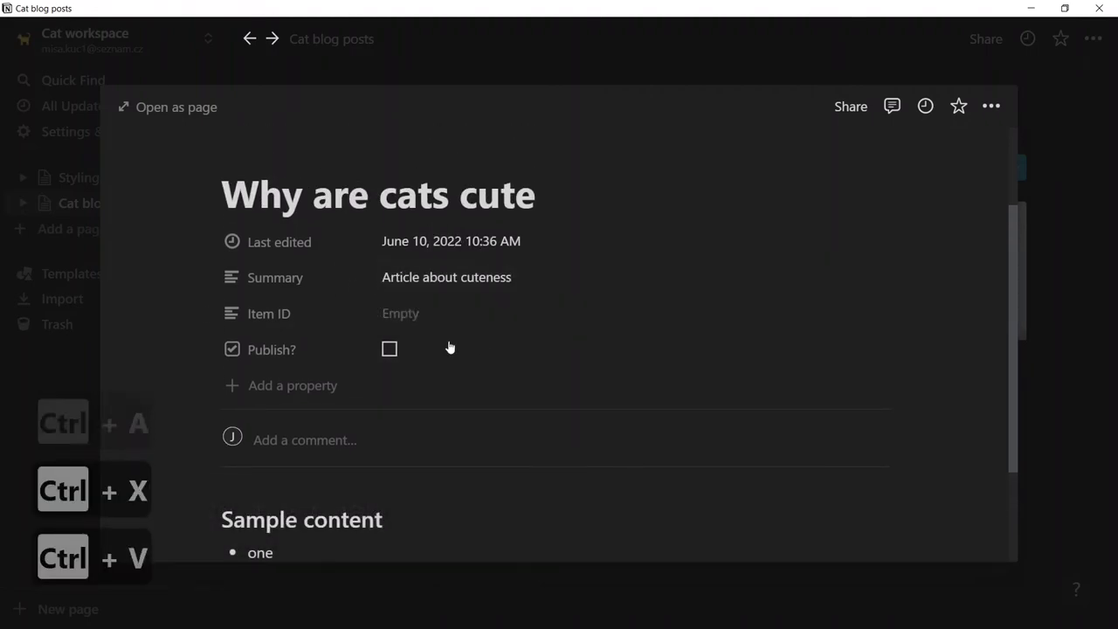
click(65, 309)
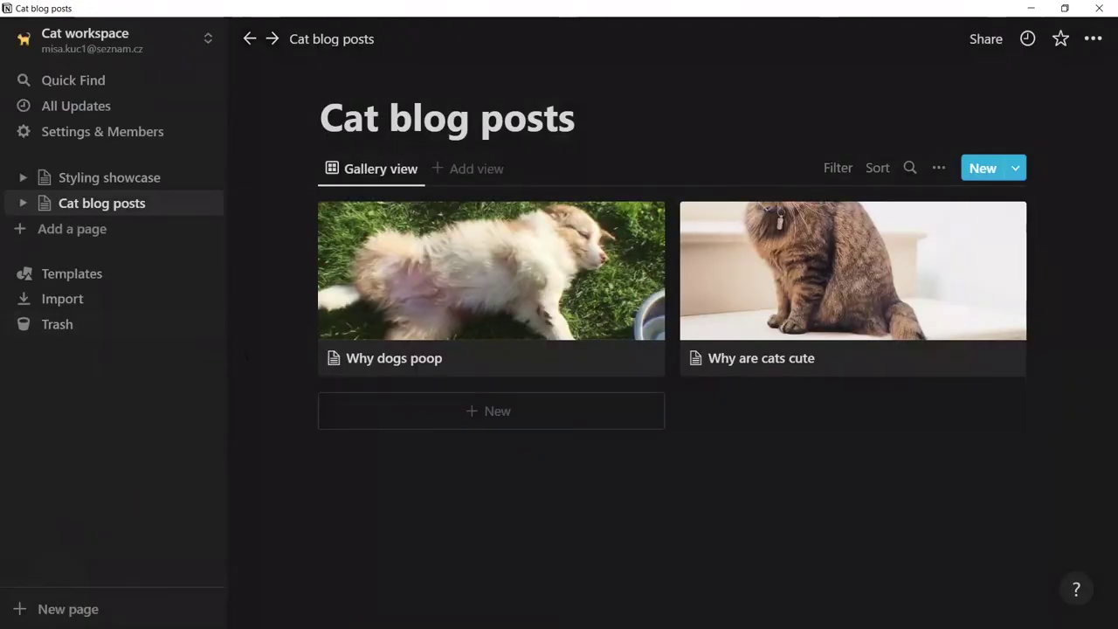
- Run the Make scenario once and reload the published cat blog site to check the posts
key(alt+Tab)
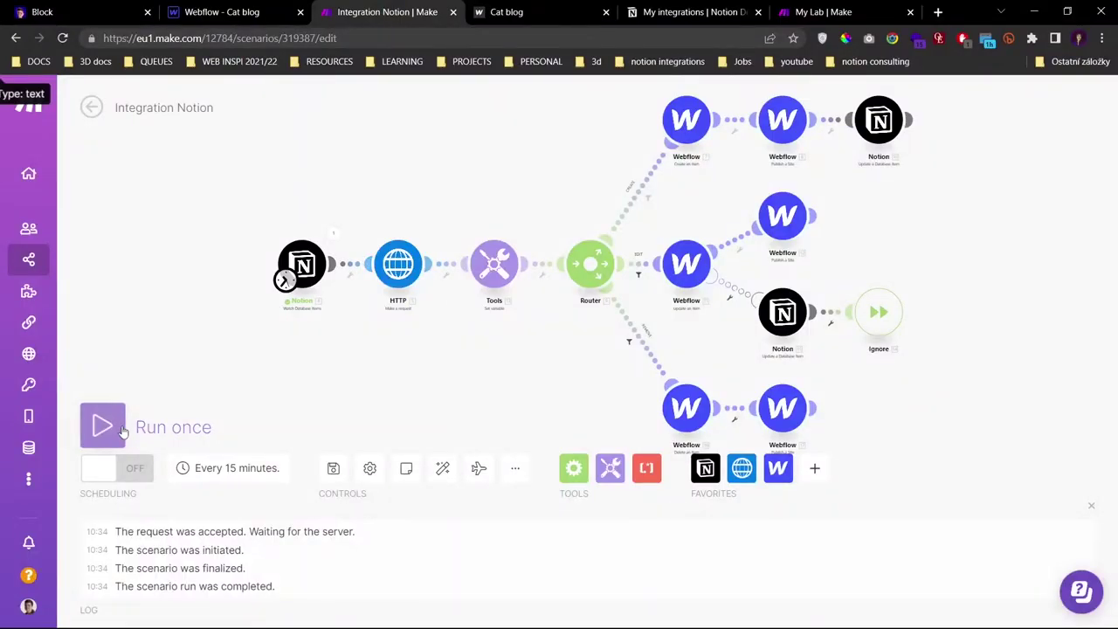
click(102, 426)
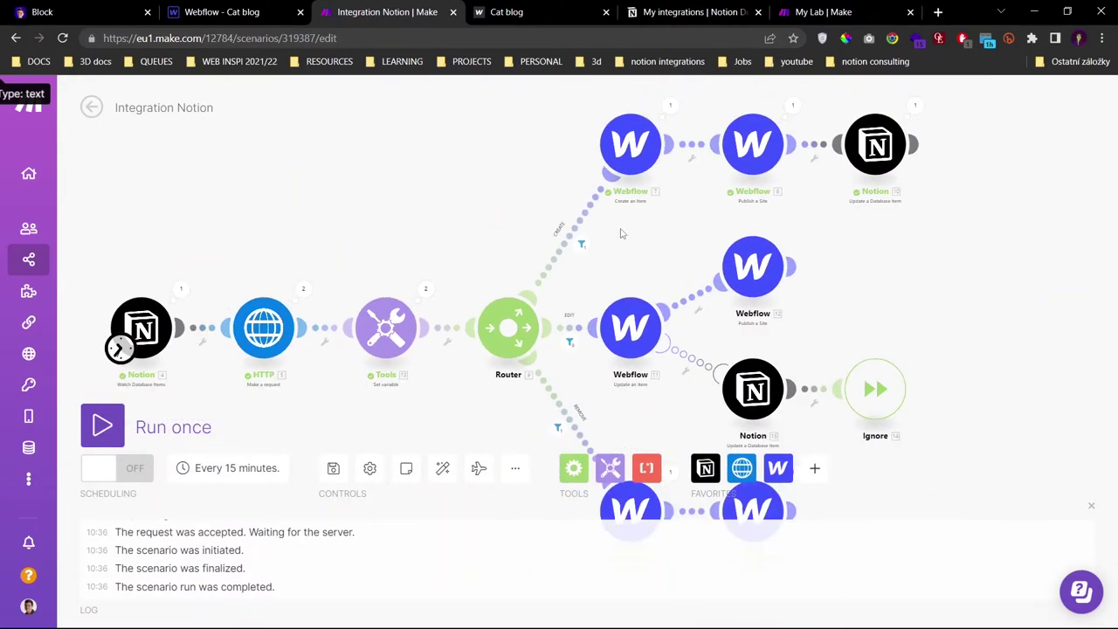
click(540, 13)
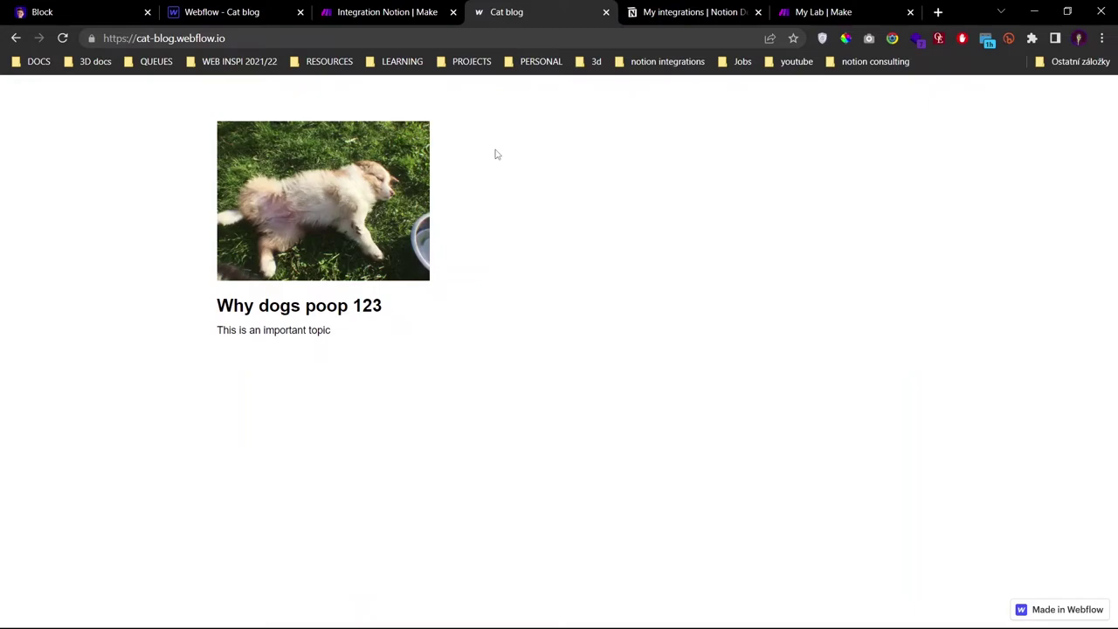
key(F5)
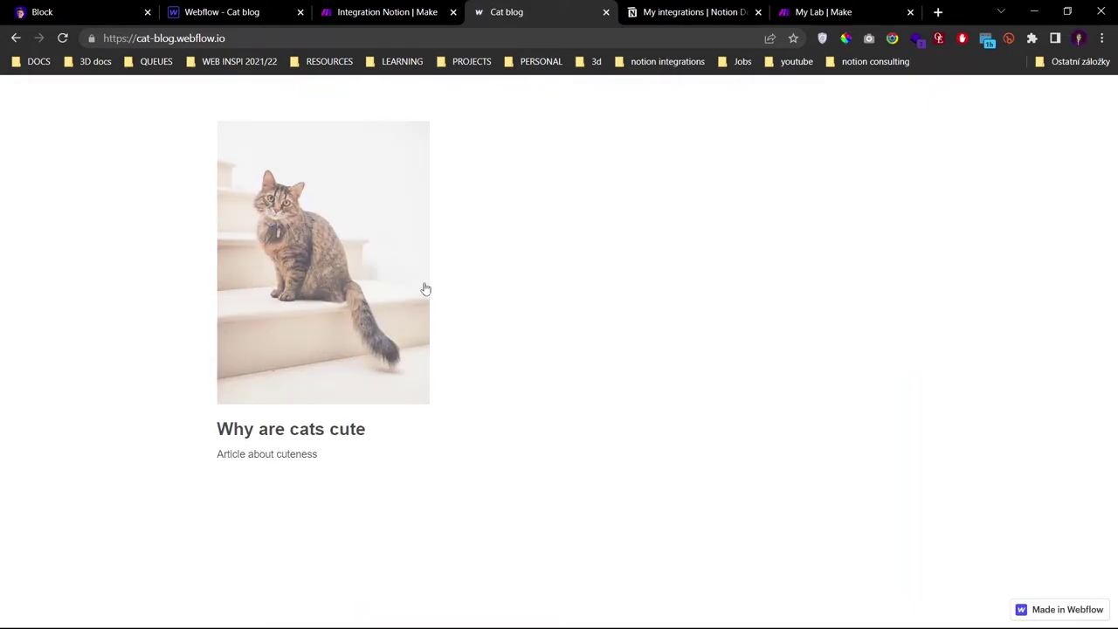
- Show the Publish? property on the Cat blog posts gallery cards in Notion and tick it for Why dogs poop
key(alt+Tab)
click(939, 168)
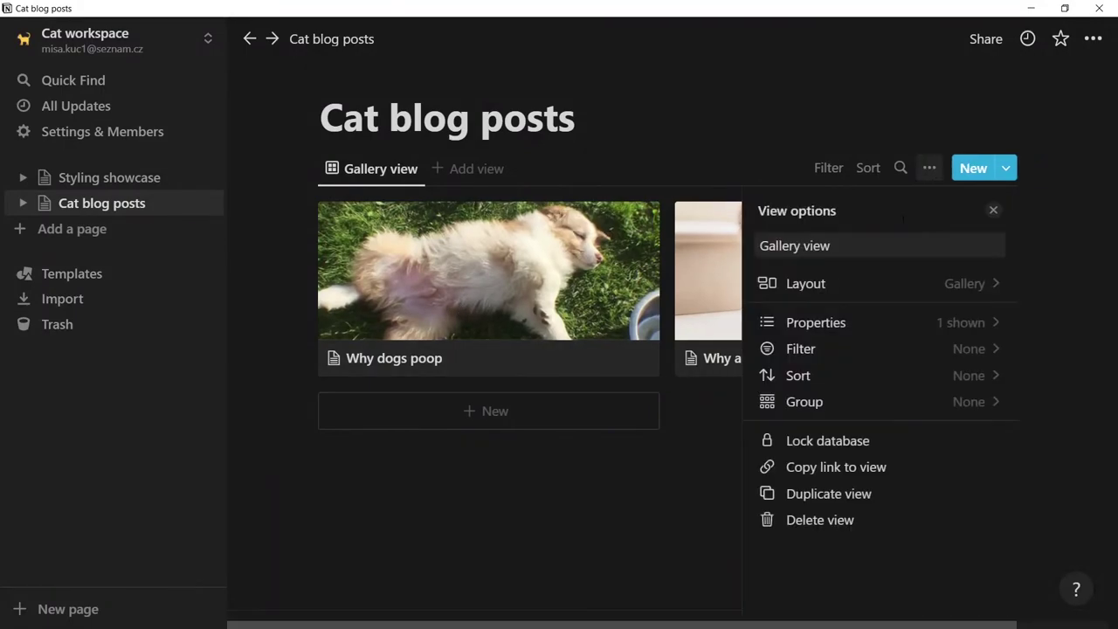
click(823, 322)
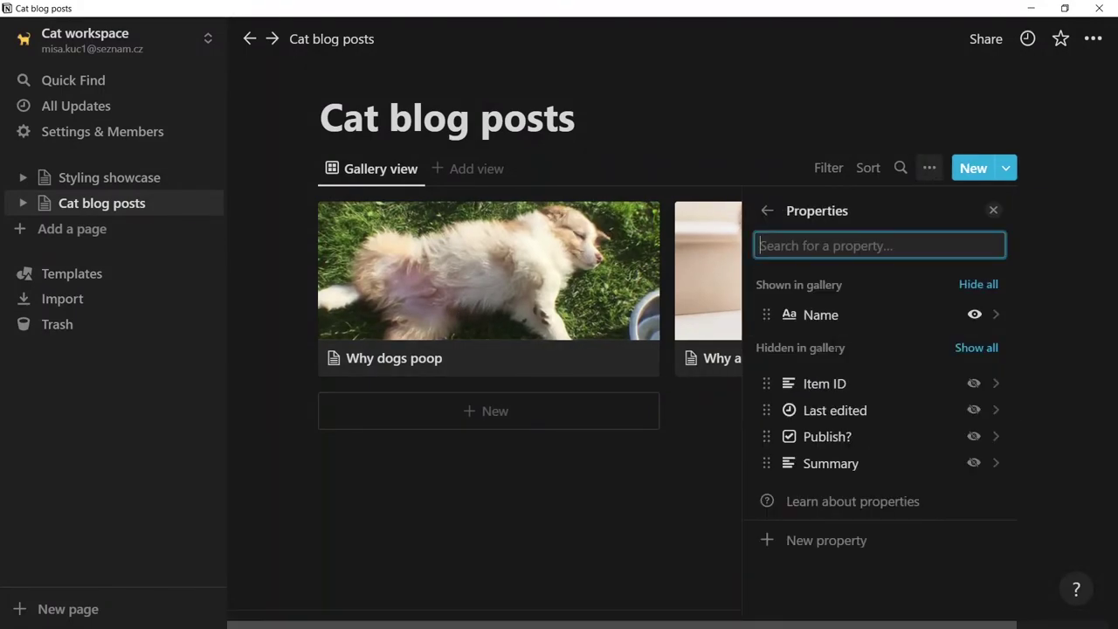
click(973, 437)
click(677, 244)
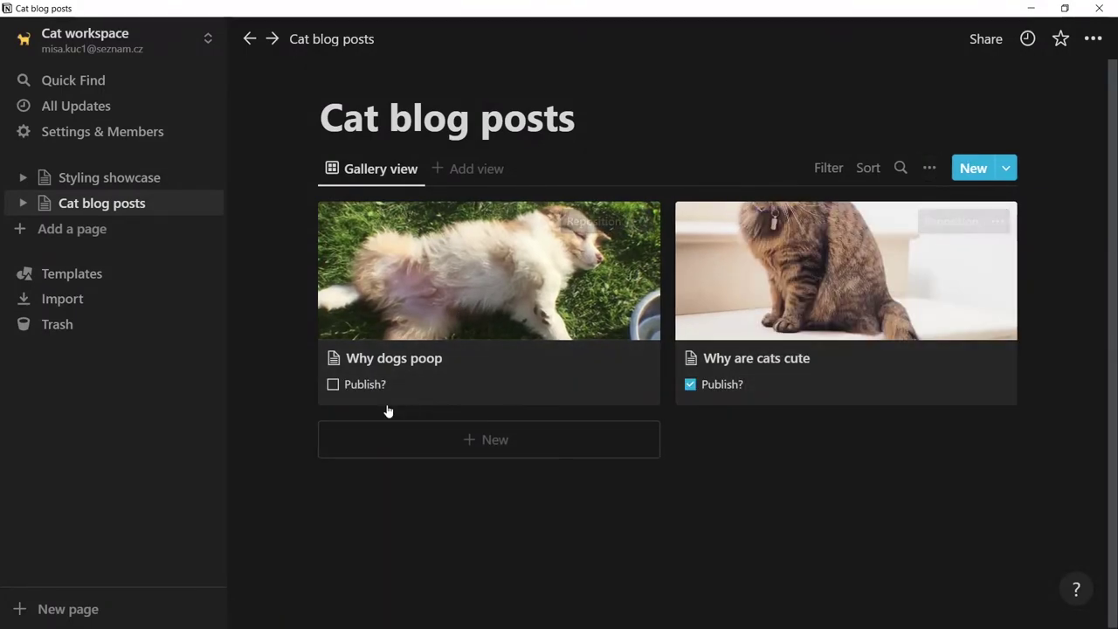
- Run the Integration Notion scenario once in Make and reload the live blog to check for the Why dogs poop post
key(alt+Tab)
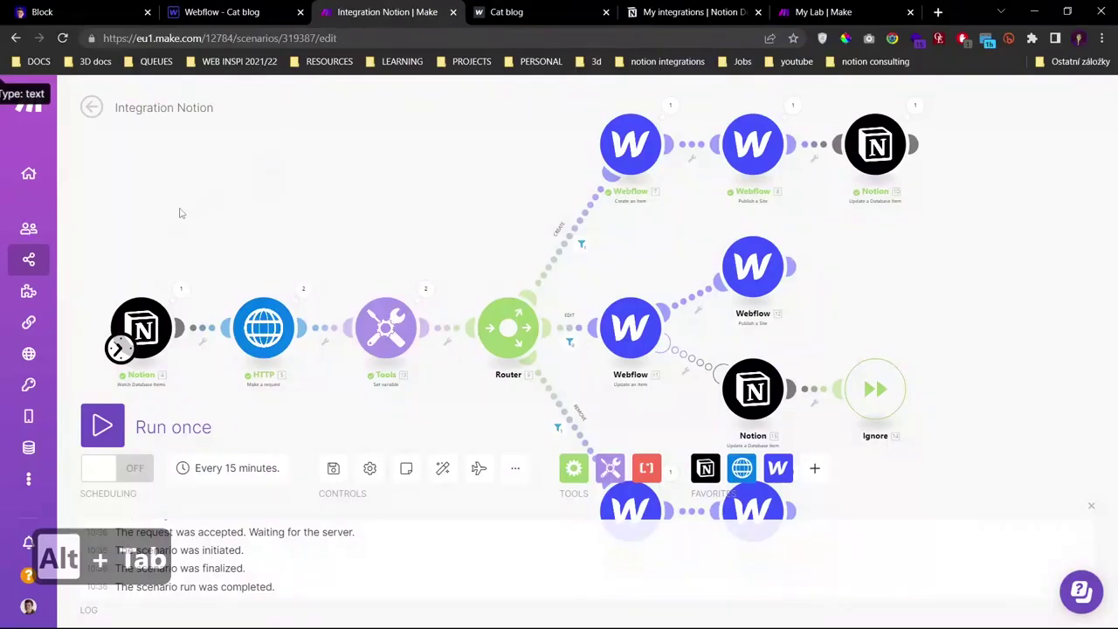
click(105, 425)
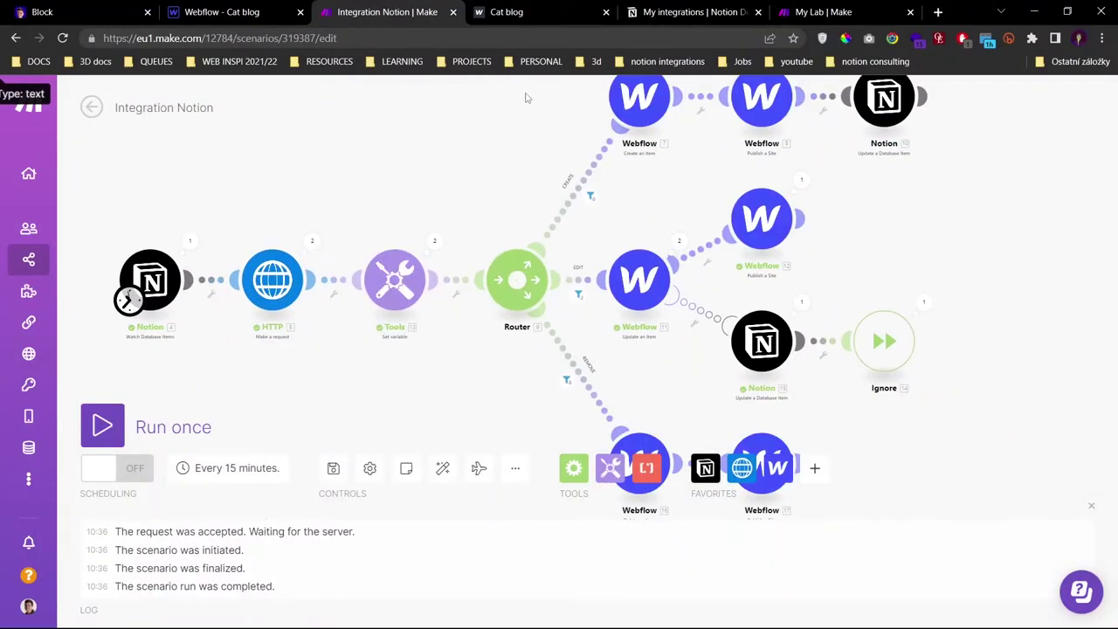
click(529, 17)
key(F5)
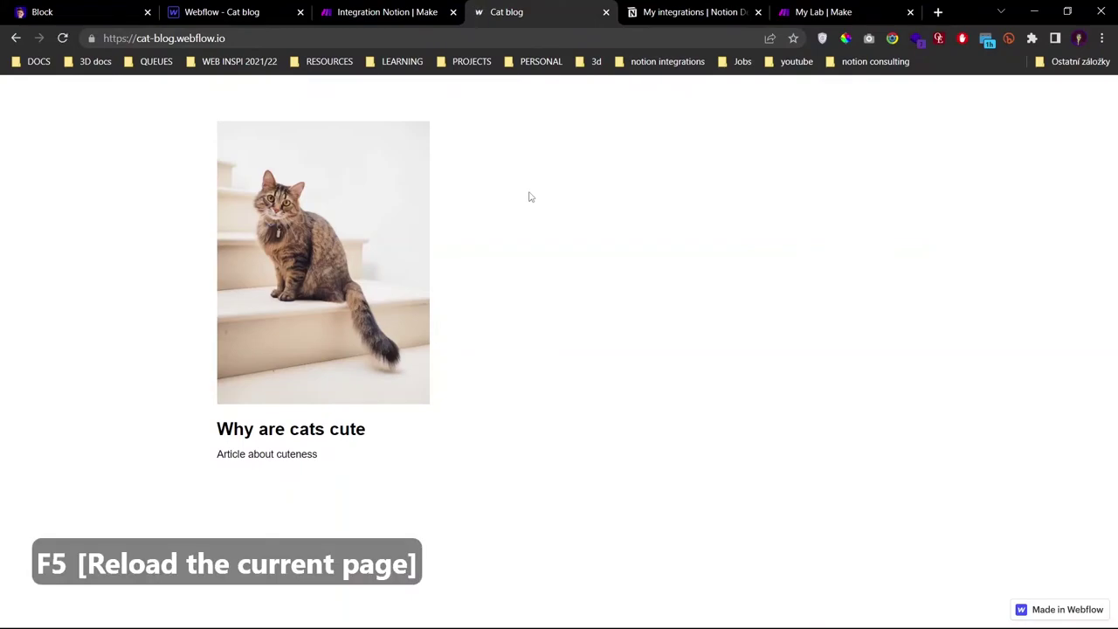
- Return to the Make scenario and inspect how the bundles were evaluated by the Edit route's filter
click(410, 11)
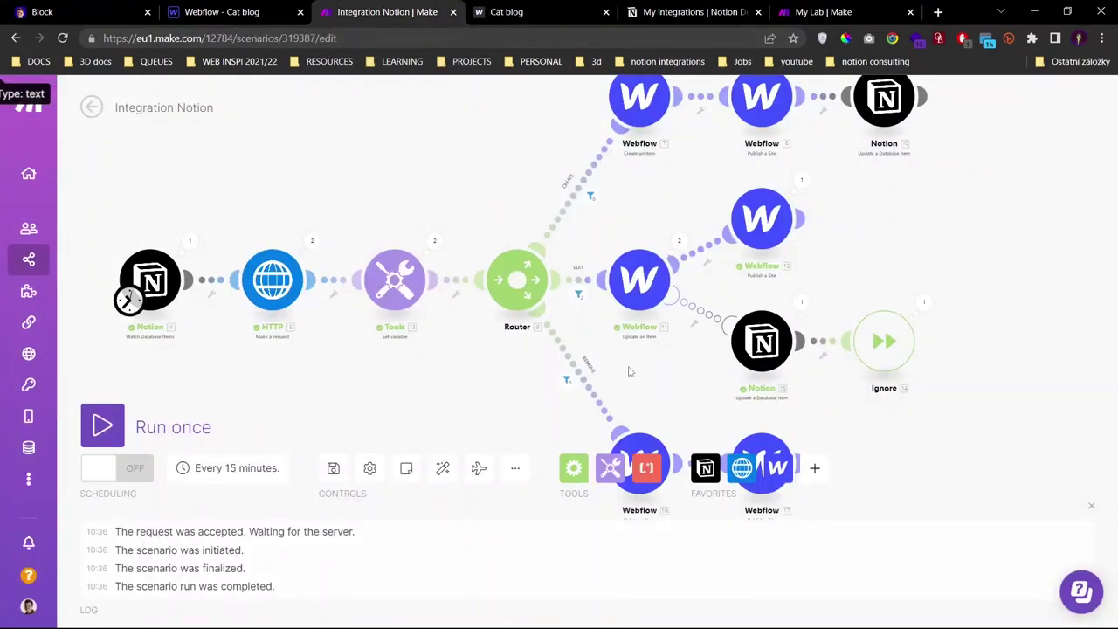
scroll(664, 381, up, 5)
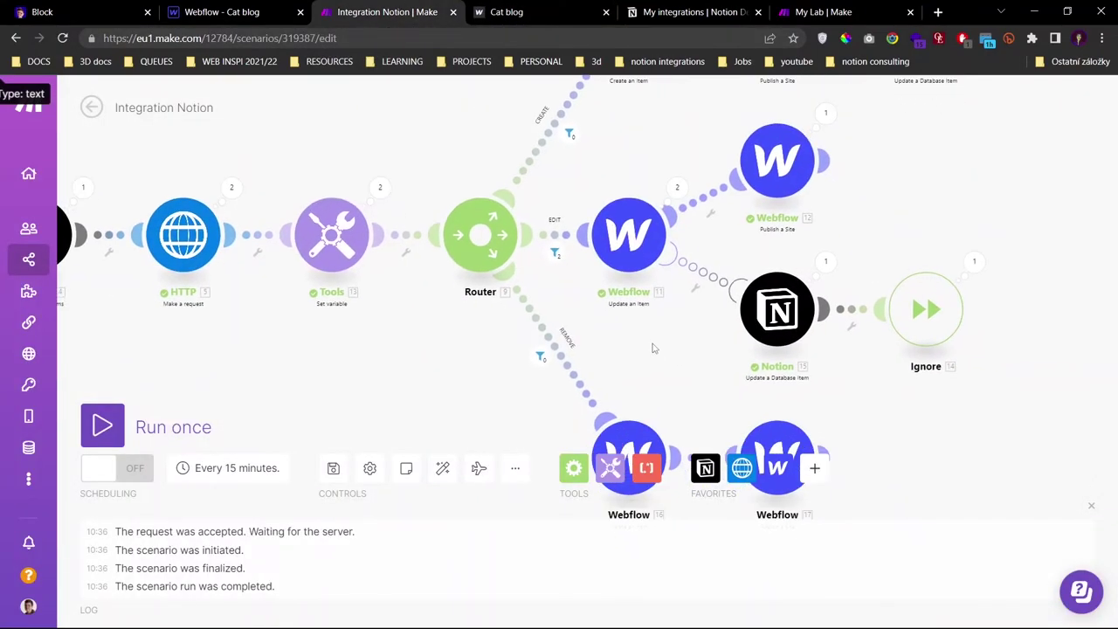
key(alt+Tab)
key(alt+Escape)
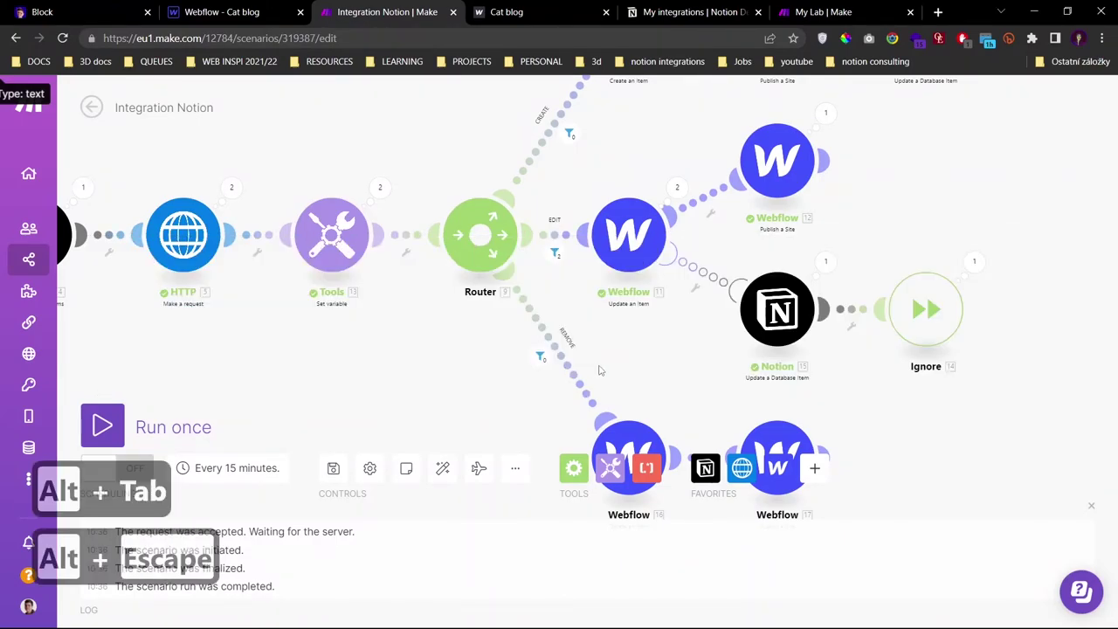
scroll(605, 280, up, 1)
click(546, 252)
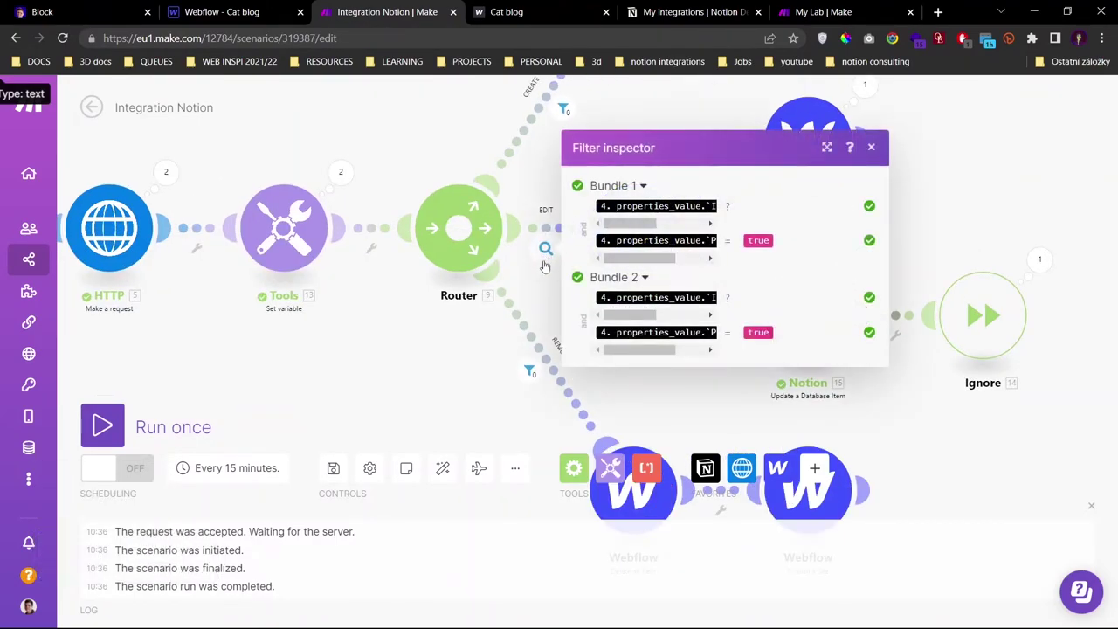
click(528, 336)
scroll(551, 332, down, 2)
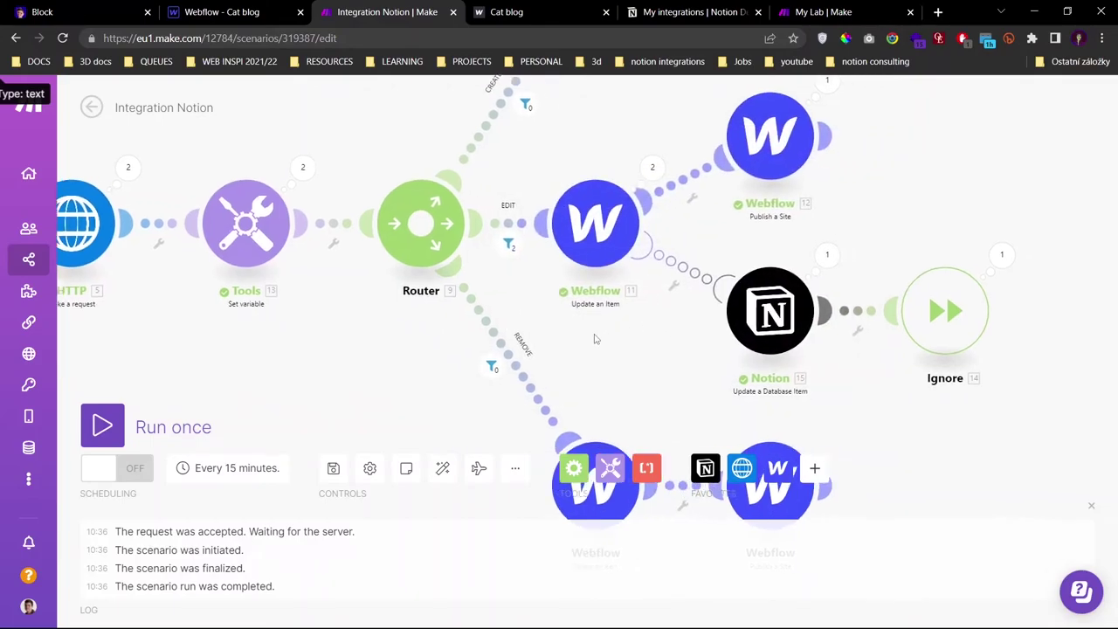
- Open the Why dogs poop page in Notion and examine its Item ID and Publish? properties
key(alt+Tab)
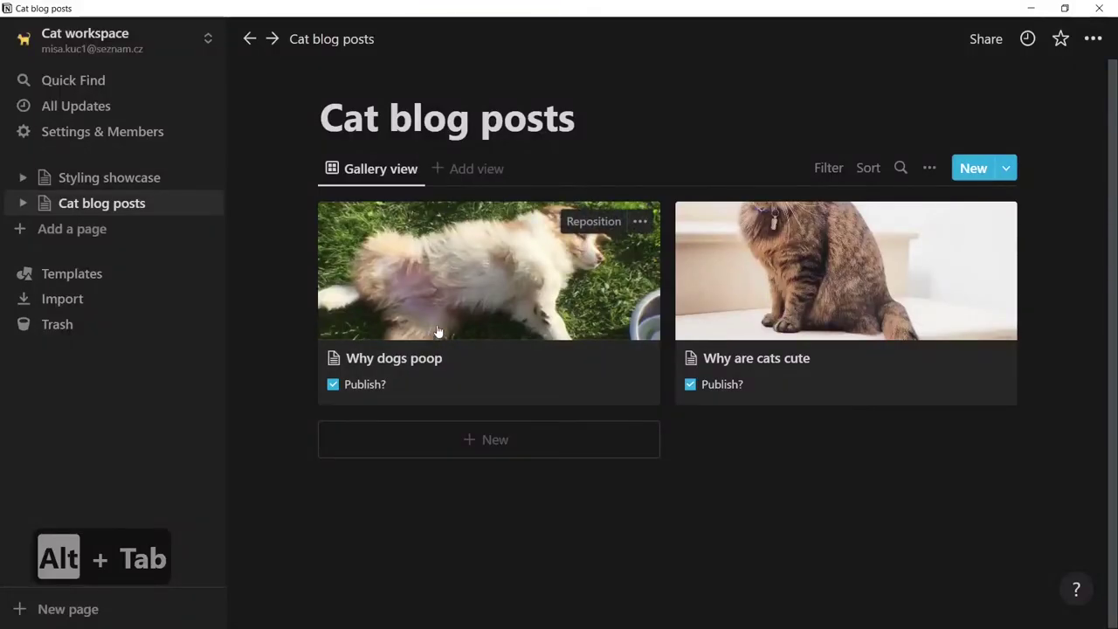
click(389, 367)
scroll(348, 337, down, 2)
scroll(350, 297, up, 2)
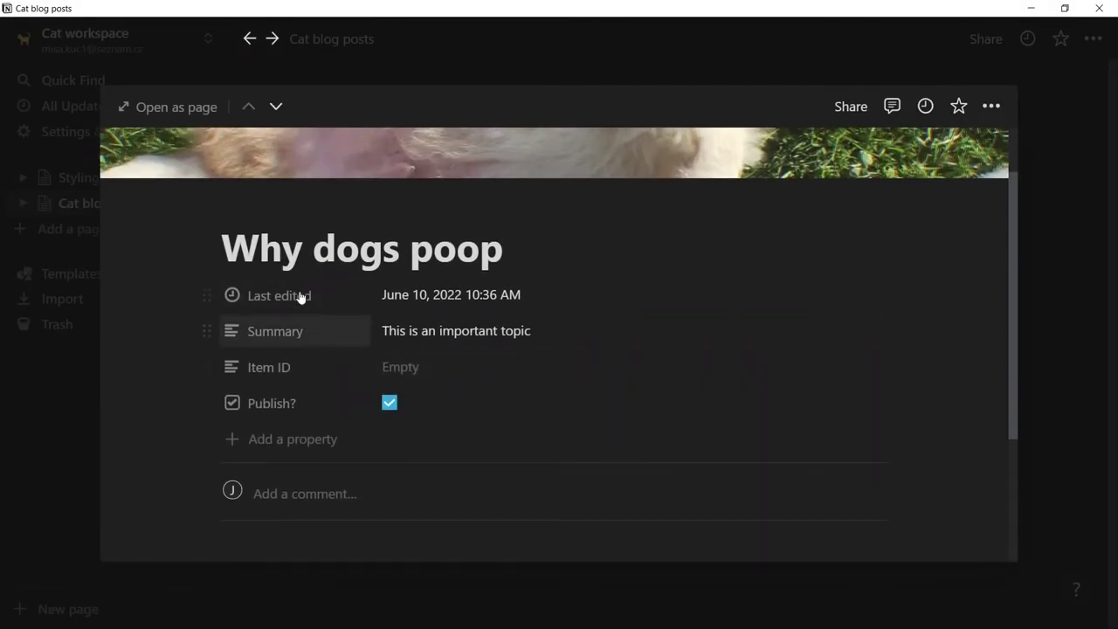
scroll(475, 301, up, 2)
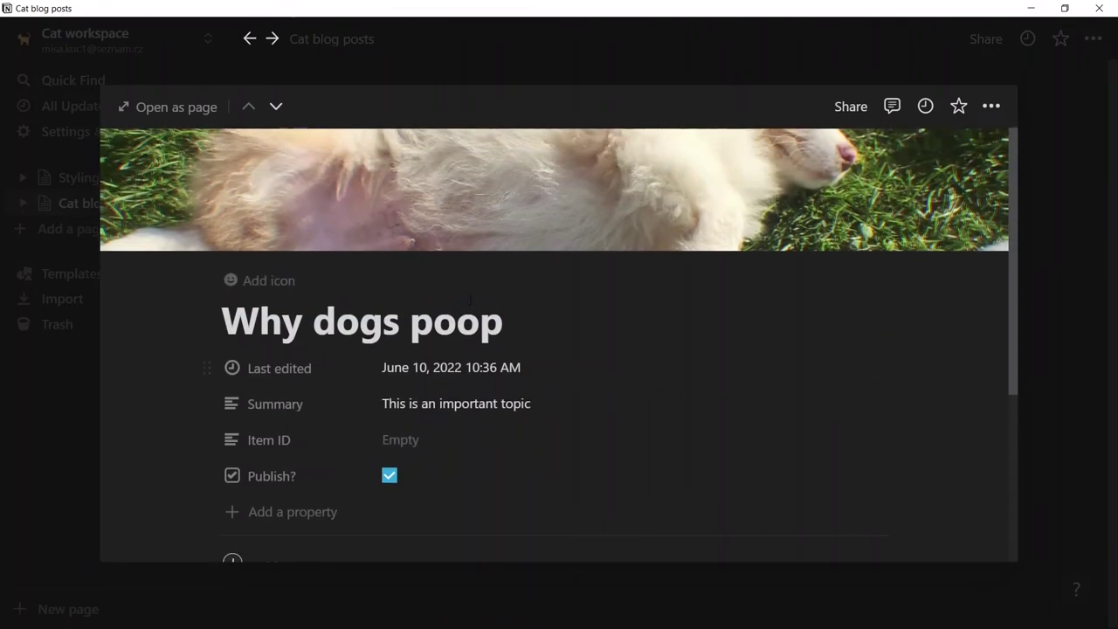
- Clone the Notion Update a Database Item module in Make and insert it between Delete an Item and Publish a Site on the Remove route
key(alt+Tab)
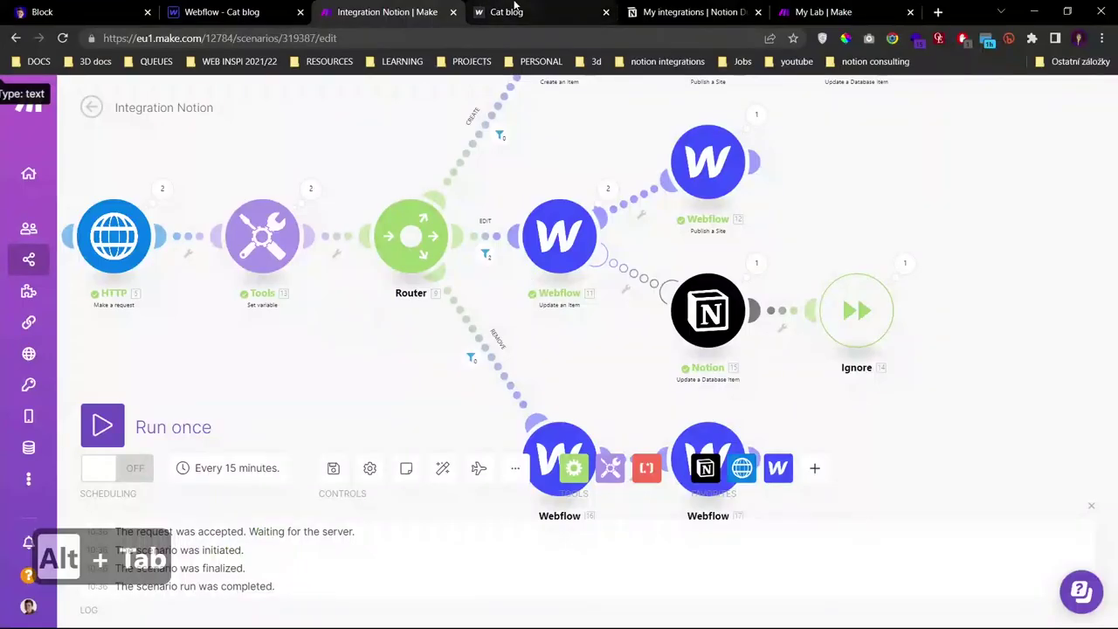
click(489, 11)
click(371, 11)
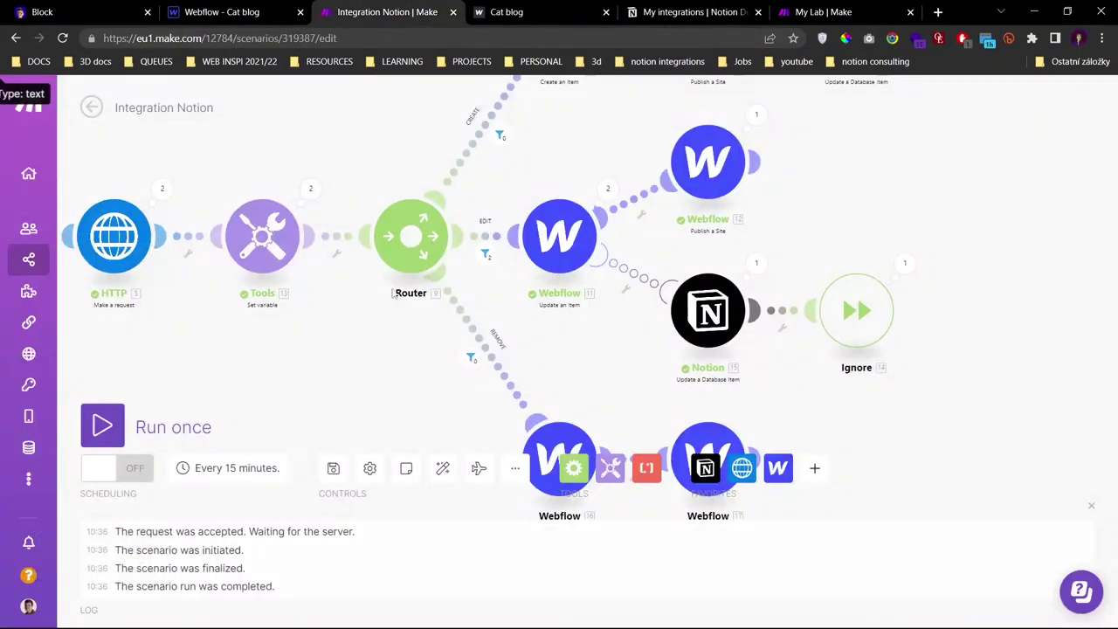
scroll(546, 298, down, 3)
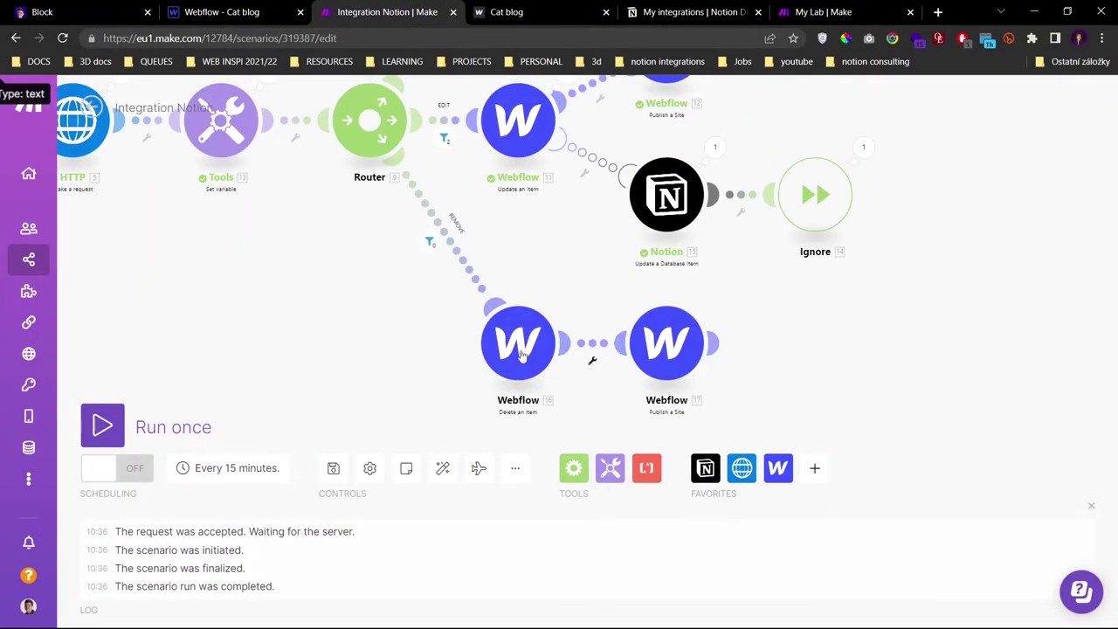
scroll(749, 353, right, 3)
scroll(612, 323, down, 1)
mouse_move(551, 297)
mouse_down()
mouse_move(680, 304)
mouse_move(668, 295)
mouse_move(686, 291)
mouse_up()
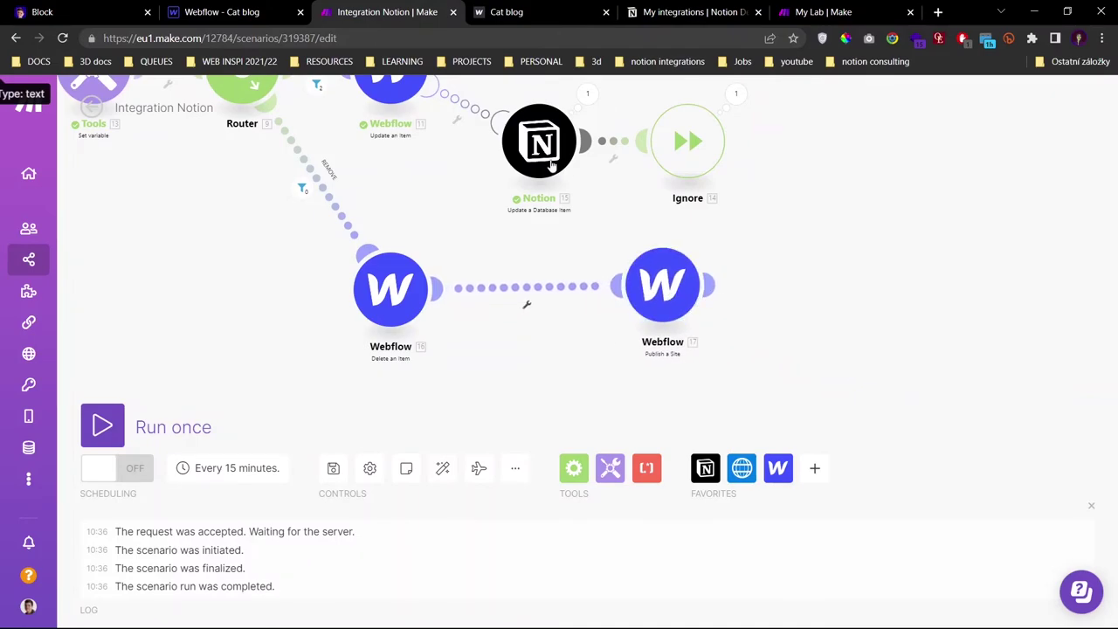
right_click(544, 149)
click(591, 252)
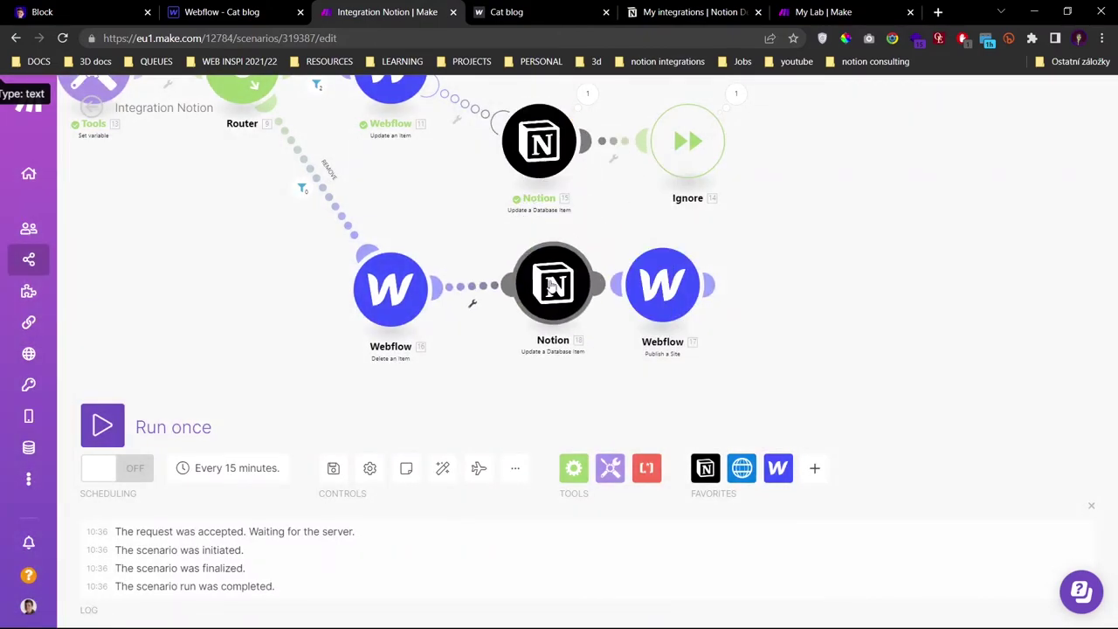
click(530, 292)
- Save the modified scenario and run it once
scroll(902, 304, down, 2)
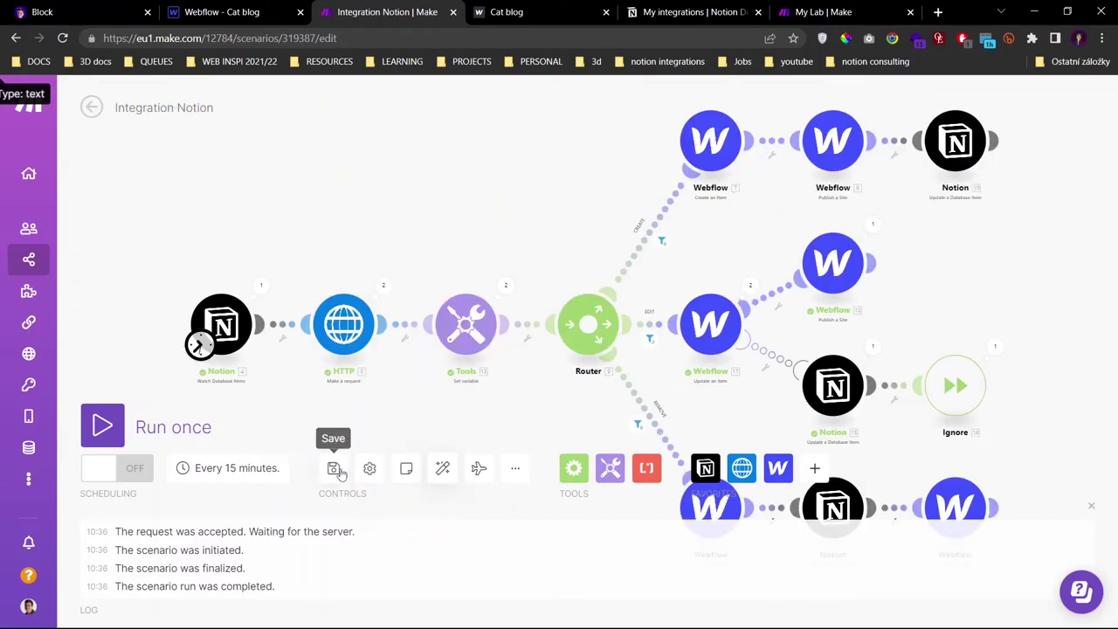
scroll(385, 438, down, 2)
scroll(419, 342, up, 1)
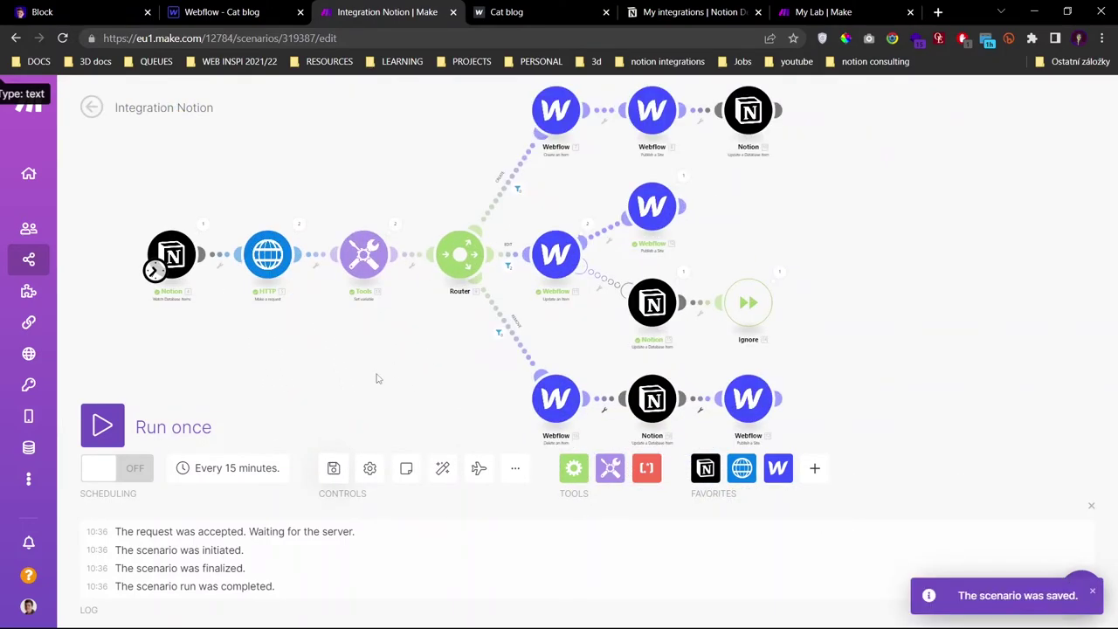
click(102, 426)
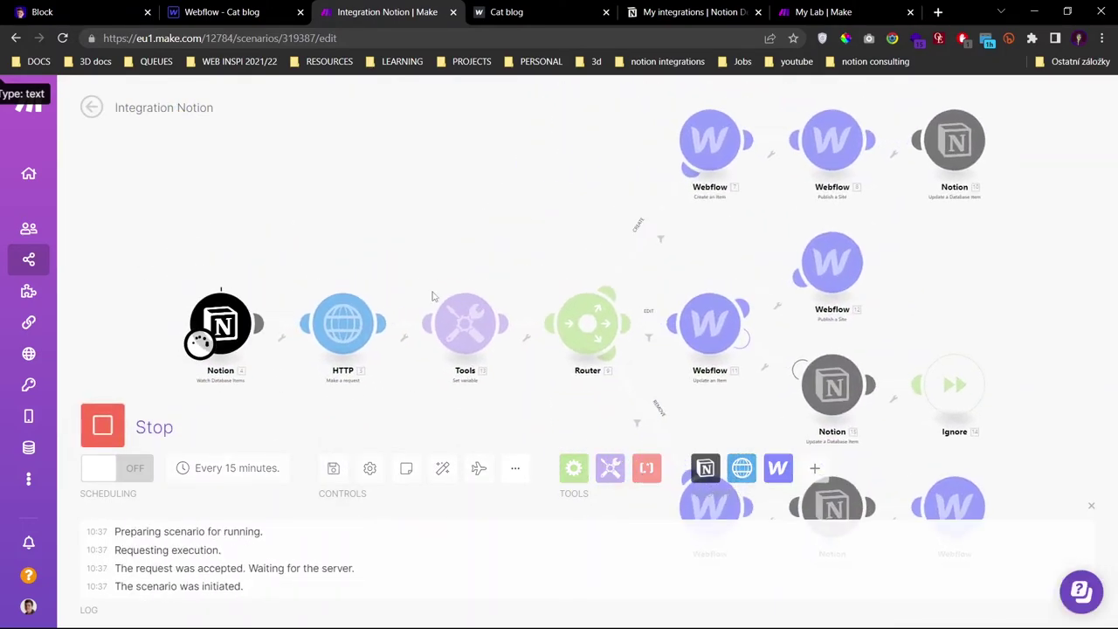
- Close the Why dogs poop page in Notion and toggle the Publish? checkbox on the Why are cats cute card
key(alt+Tab)
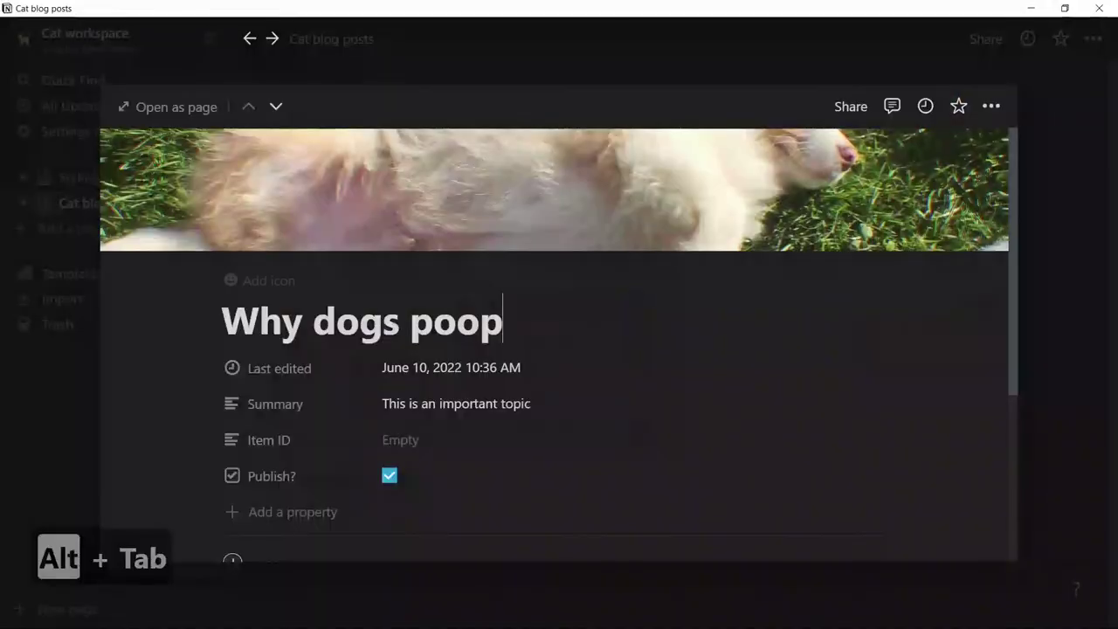
click(1106, 231)
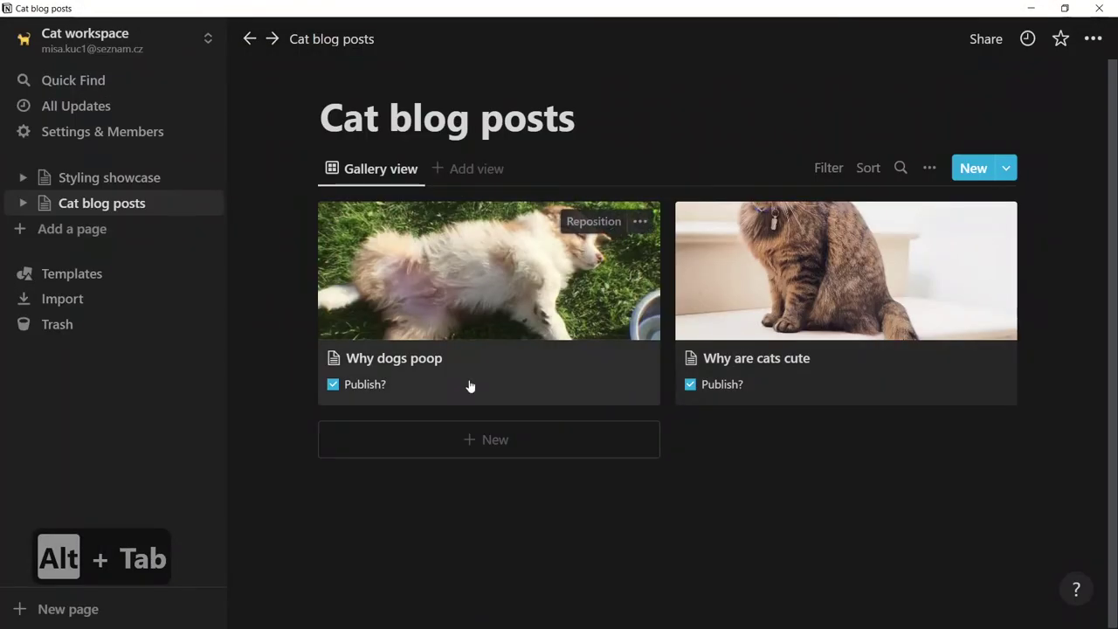
click(691, 386)
- Run the scenario again in Make and force-reload the live cat blog to check both posts
key(alt+Tab)
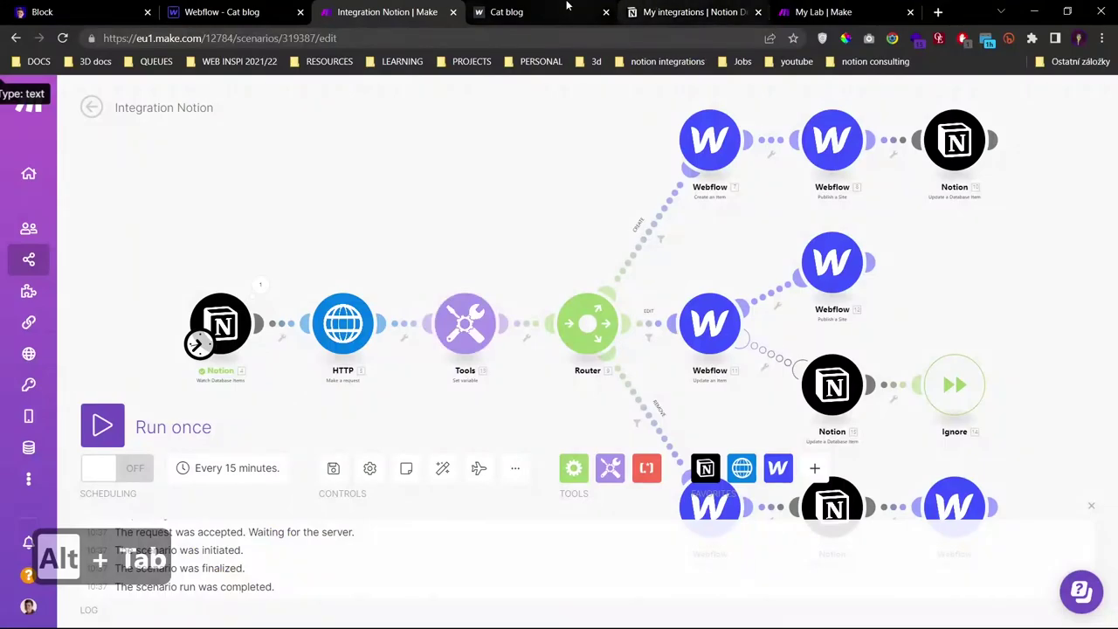
key(ctrl+Tab)
key(F5)
key(ctrl+shift+Tab)
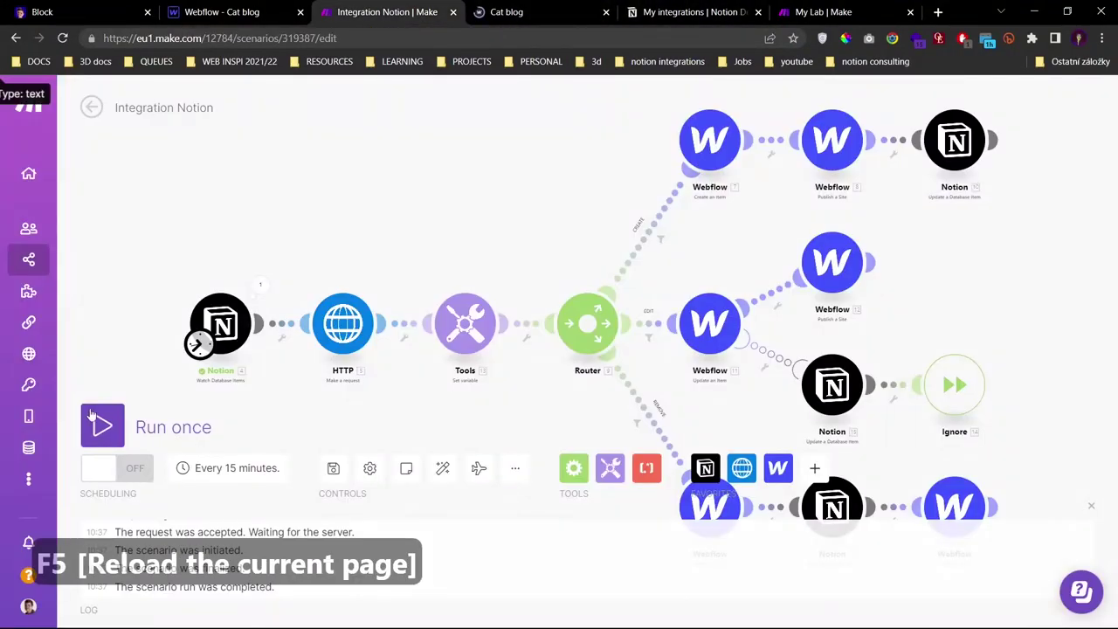
click(102, 426)
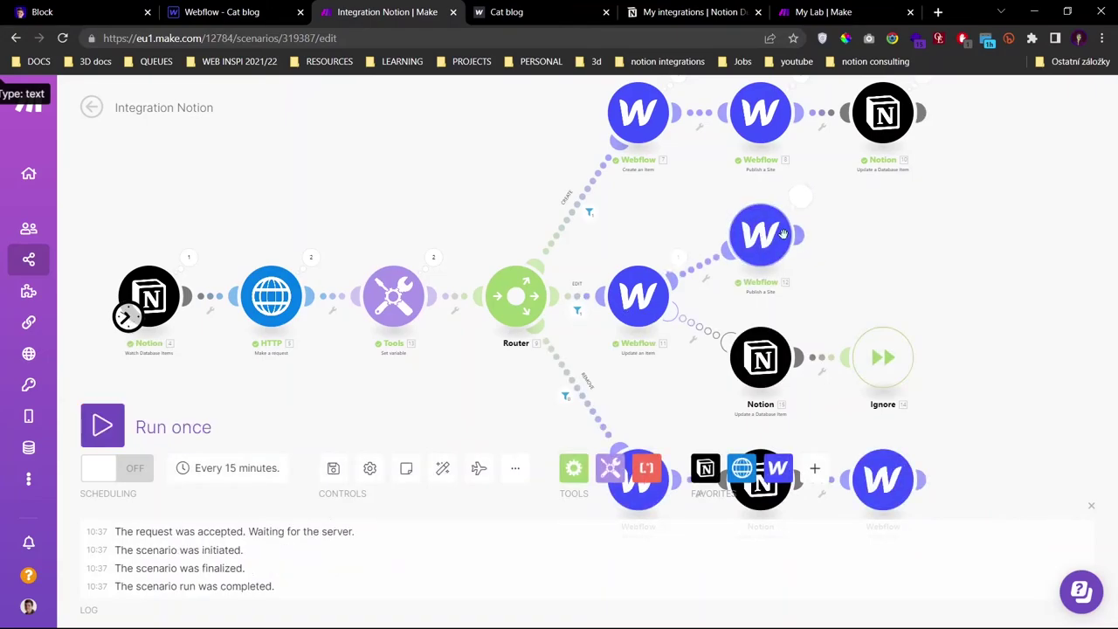
click(550, 6)
key(ctrl+F5)
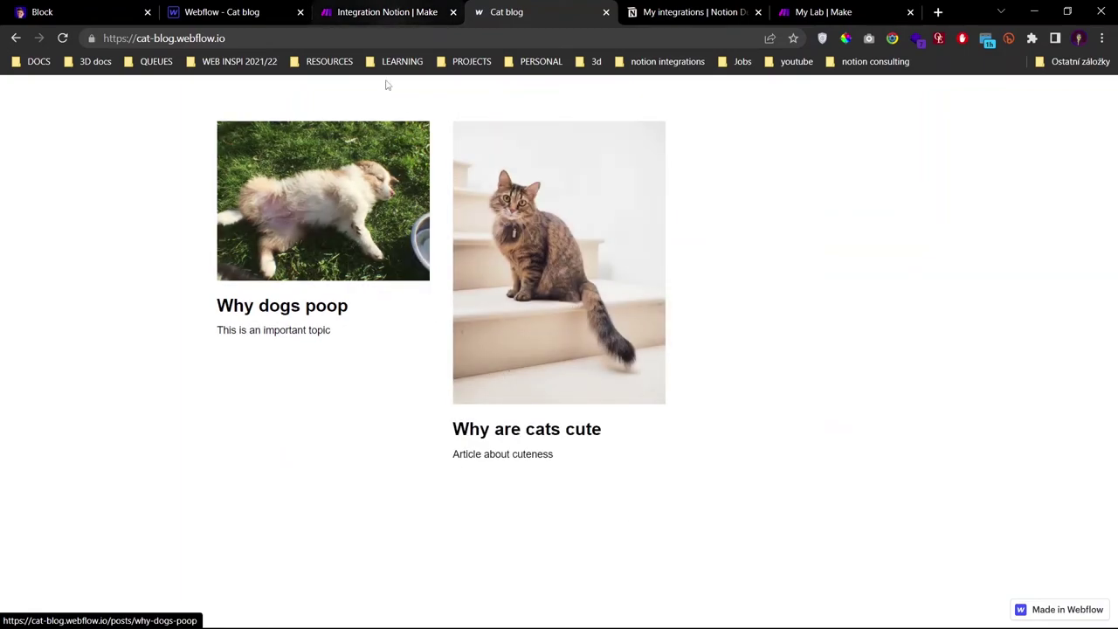
- Untick Publish? for Why are cats cute in Notion and run the Make scenario once
key(alt+Tab)
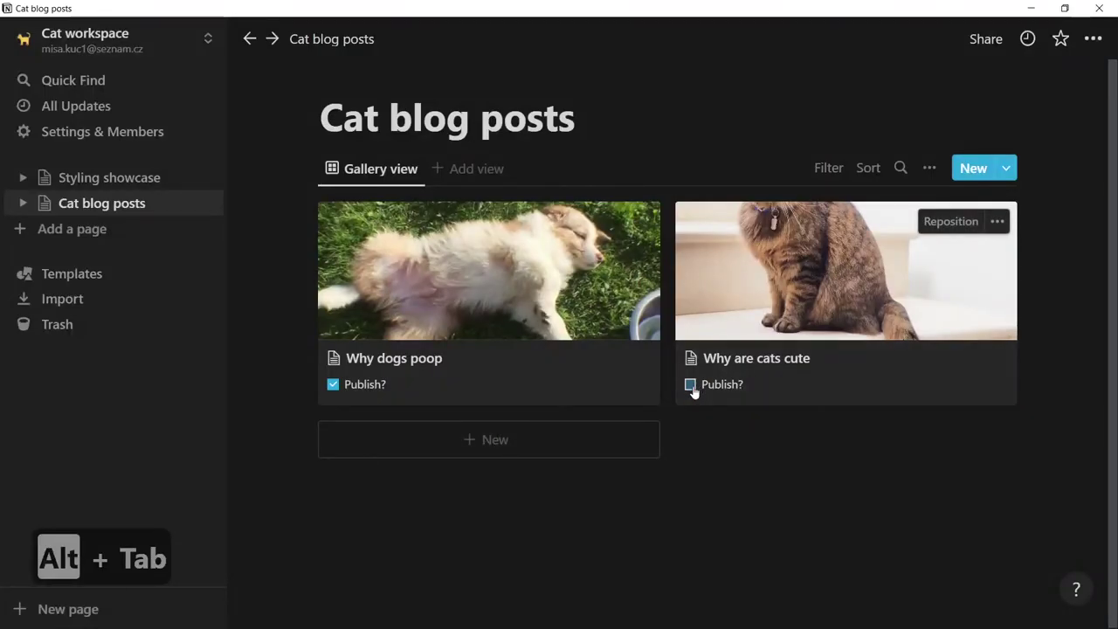
key(alt+Tab)
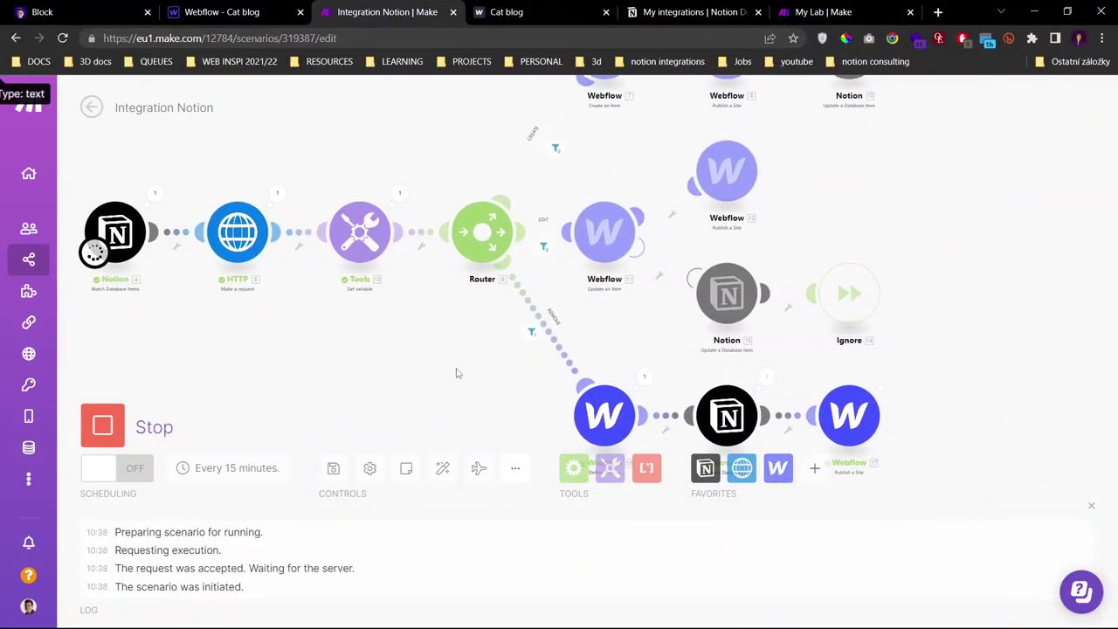
- Open the Why are cats cute page in Notion to check its Item ID property
key(alt+Tab)
click(732, 317)
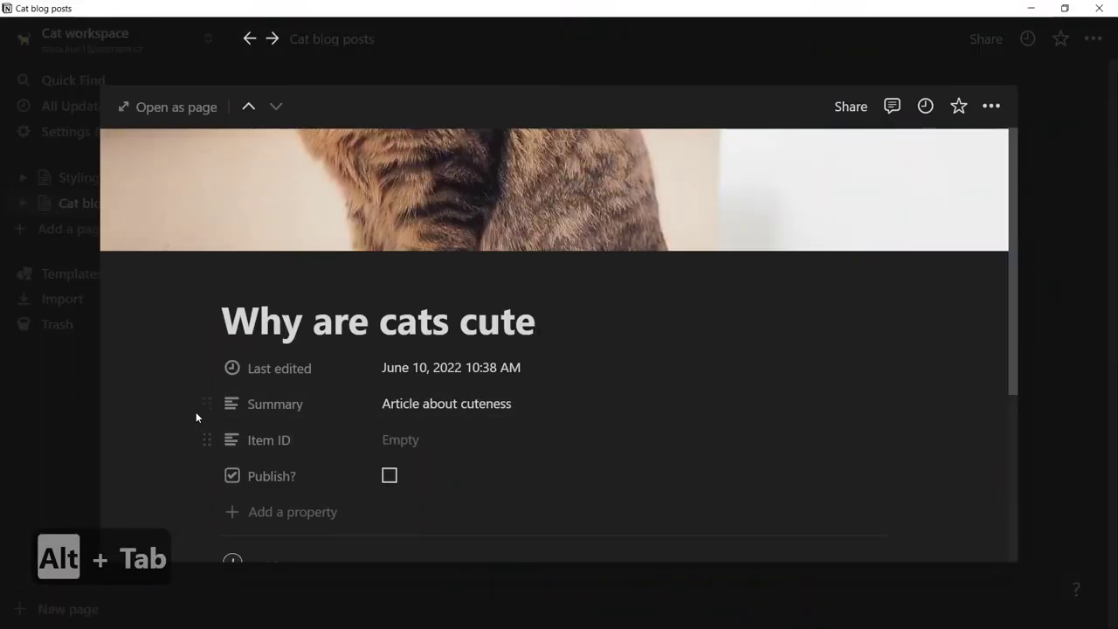
- Close the Why are cats cute page in Notion and reload the live cat blog in the browser to check its posts
click(3, 340)
key(alt+Tab)
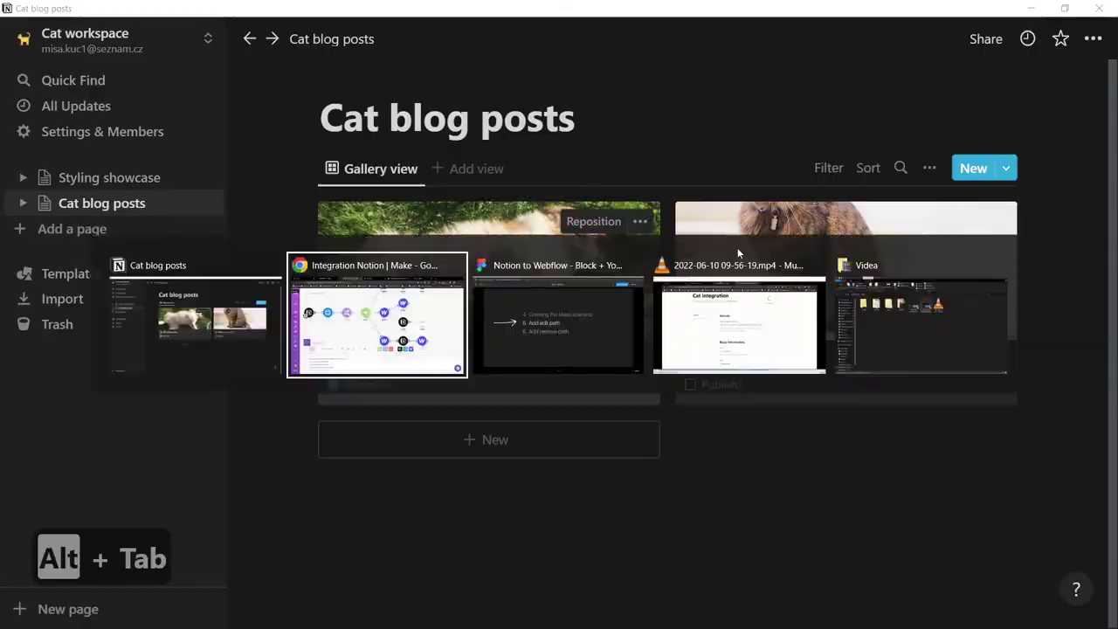
click(532, 10)
key(F5)
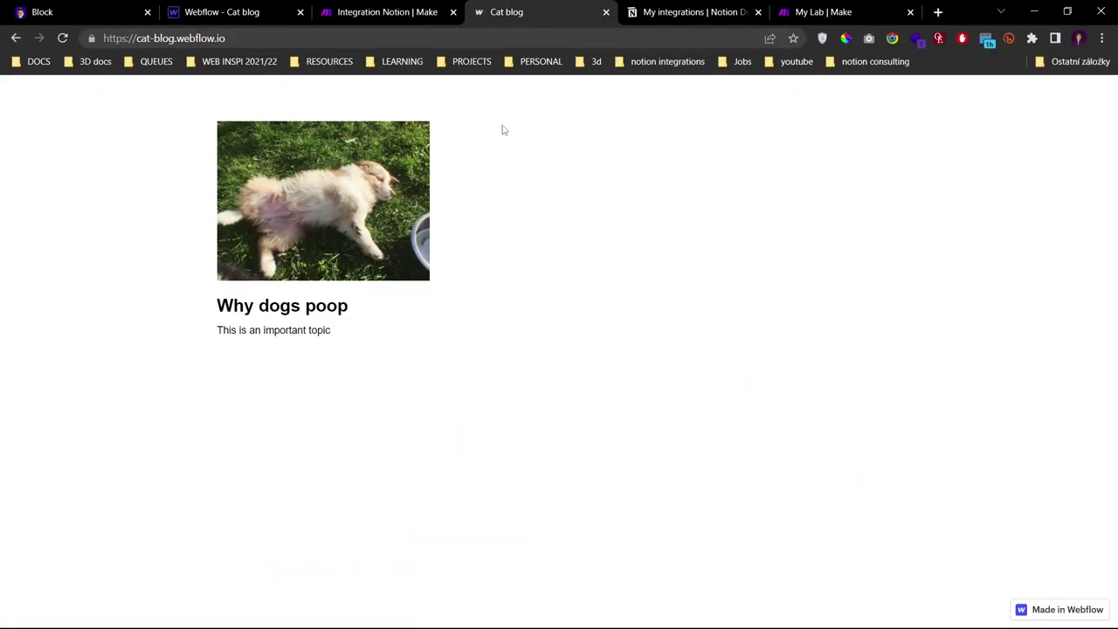
- Return to the Make scenario and check the settings of the remove route's Webflow Delete an Item module
click(412, 11)
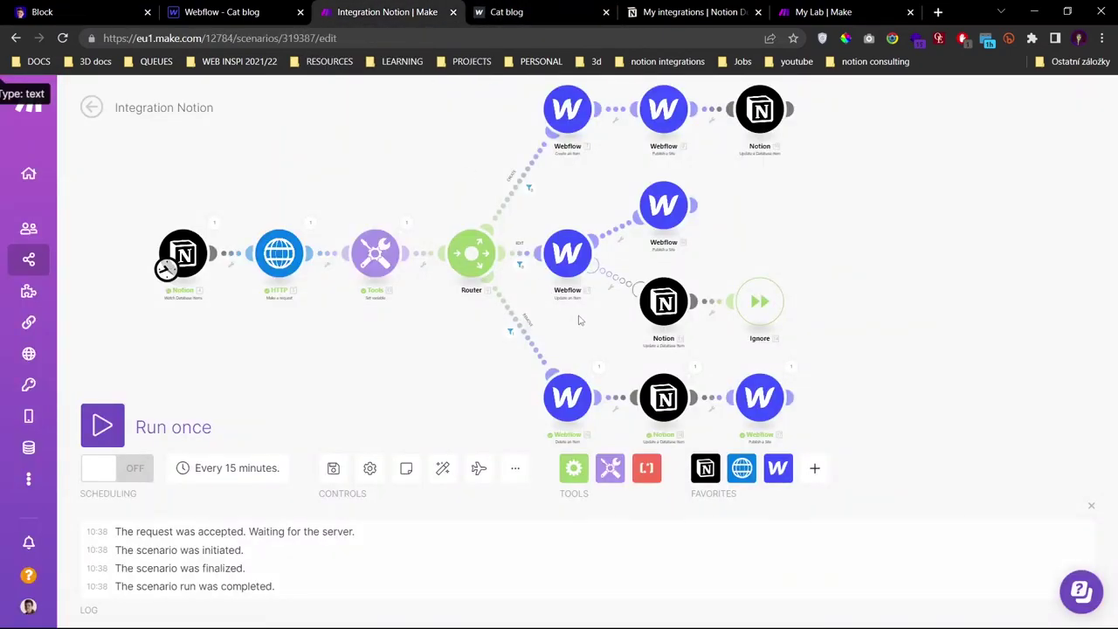
scroll(579, 321, up, 3)
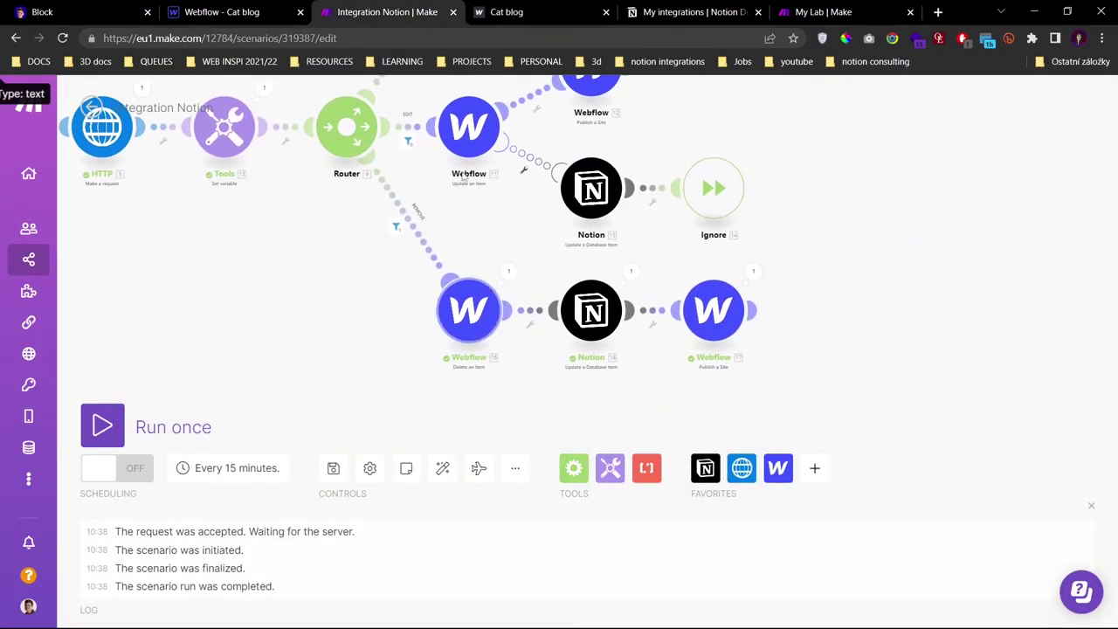
click(474, 330)
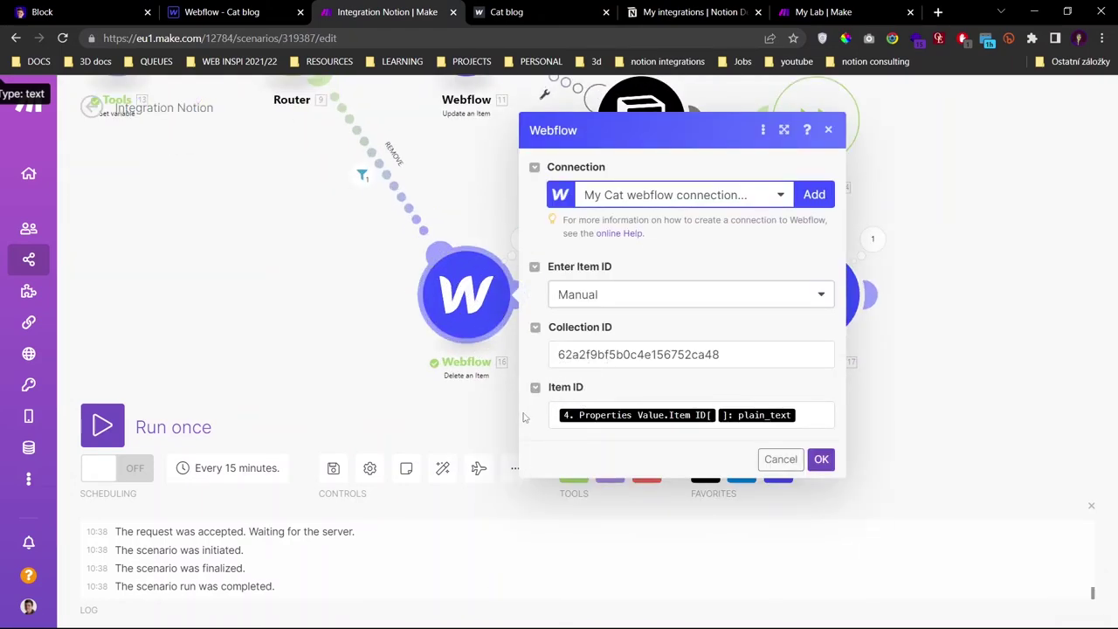
click(419, 396)
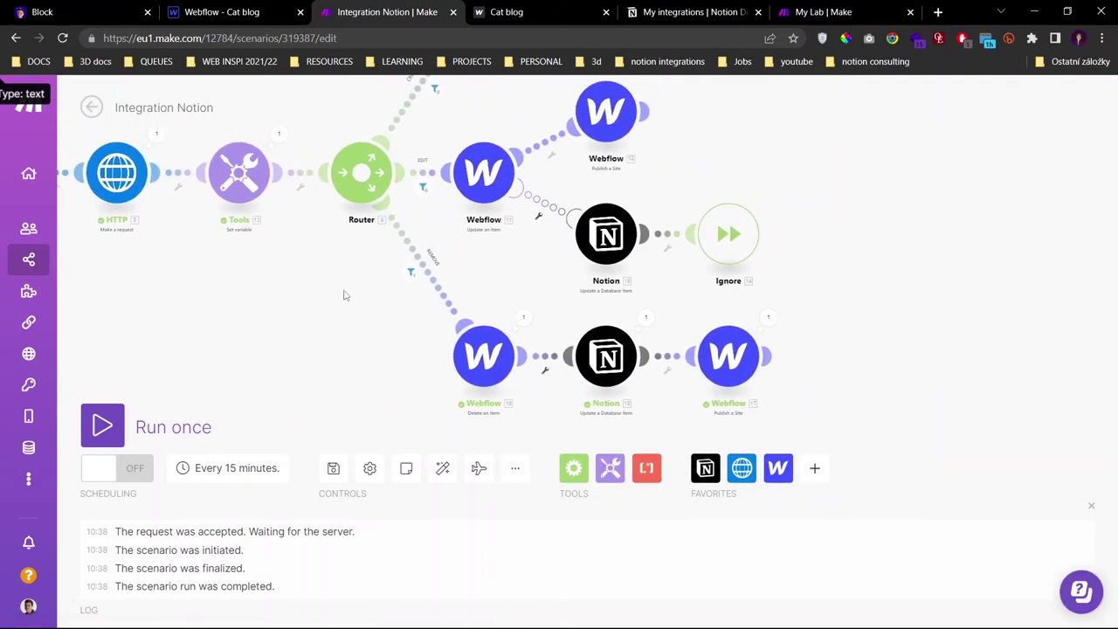
- Add an Ignore error handler to the remove route's Webflow Delete an Item module, preceded by a clone of the edit route's error-handling Notion module
right_click(461, 337)
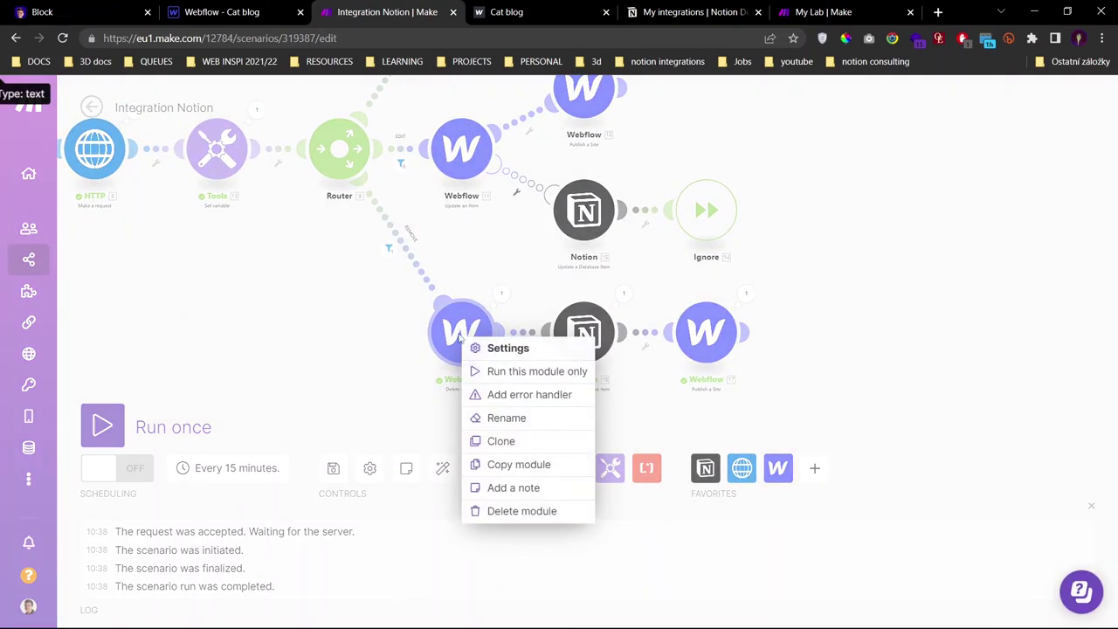
click(525, 393)
click(691, 375)
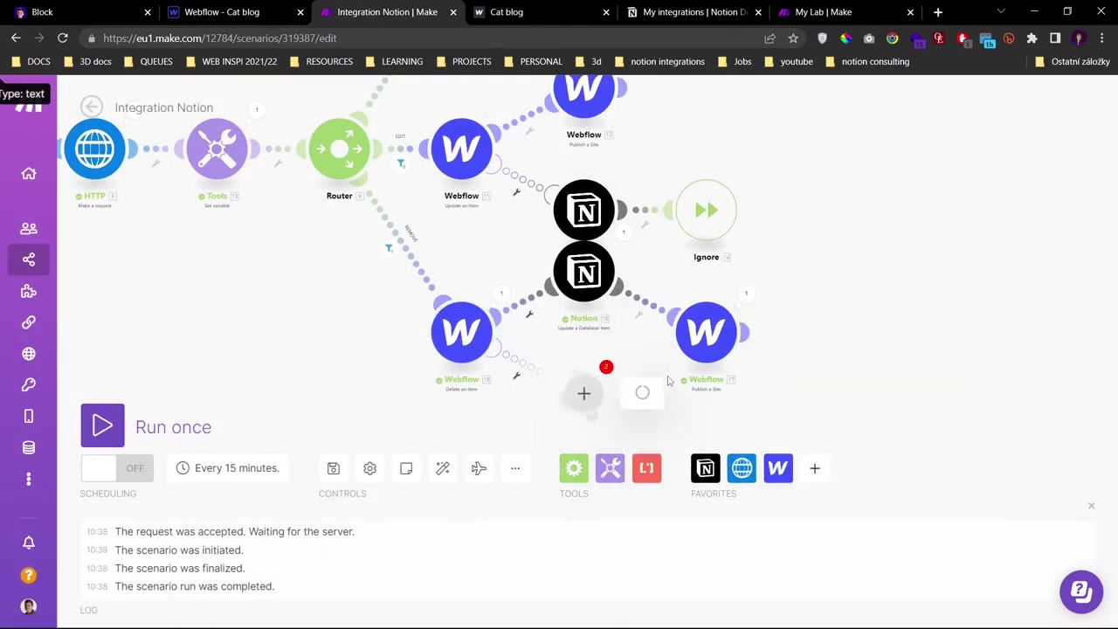
right_click(599, 146)
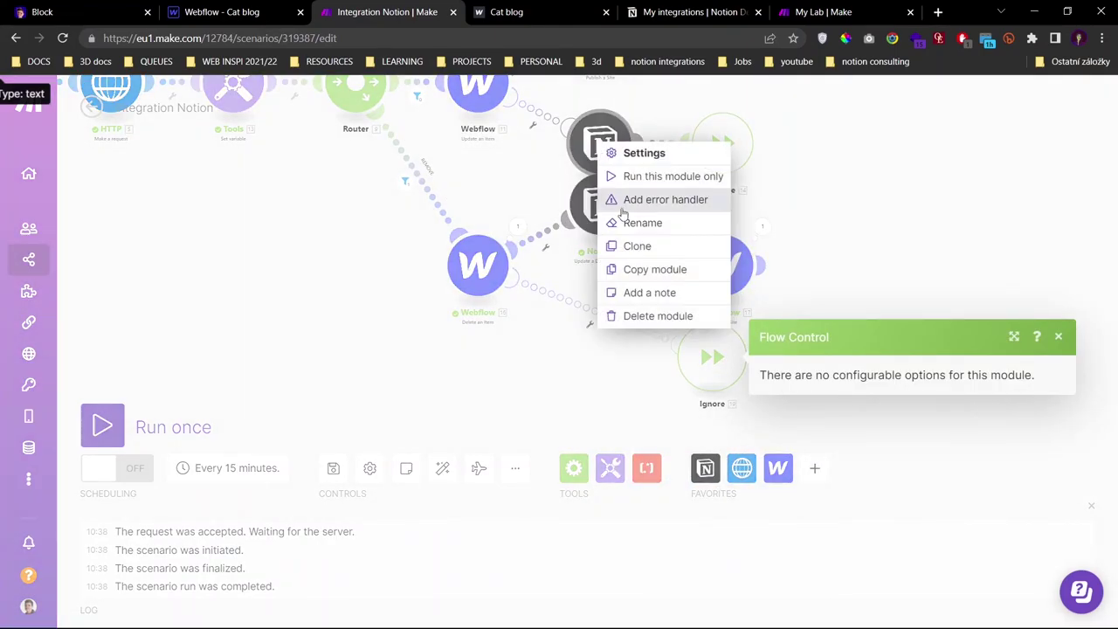
click(637, 245)
click(613, 363)
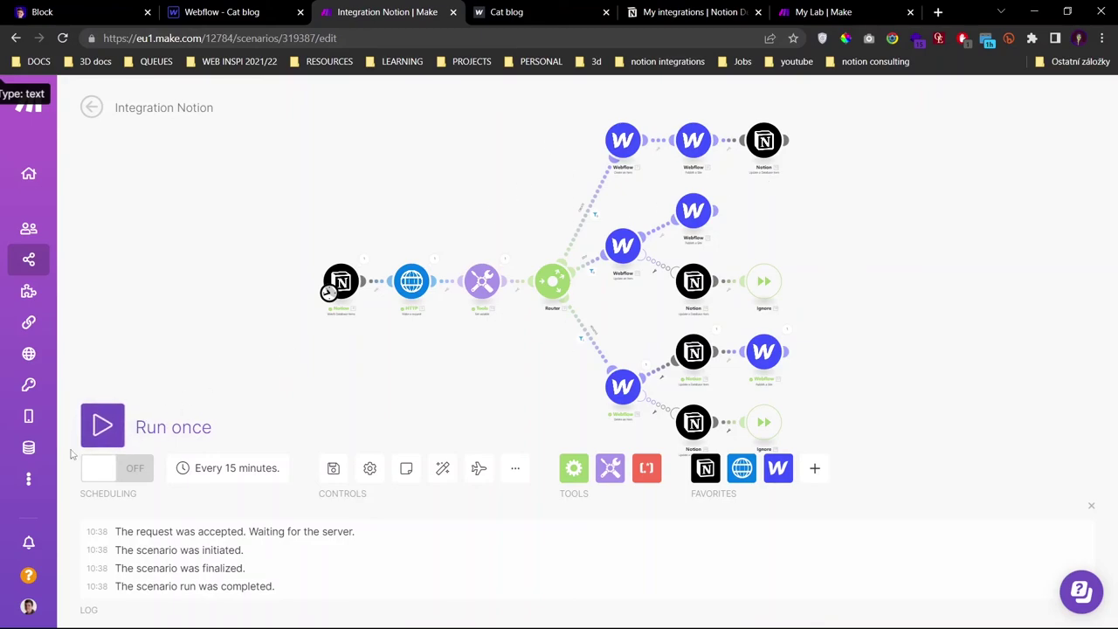
- Move the Styling showcase page into the Cat blog posts gallery in Notion, open it and look through its content
key(alt+Tab)
click(727, 338)
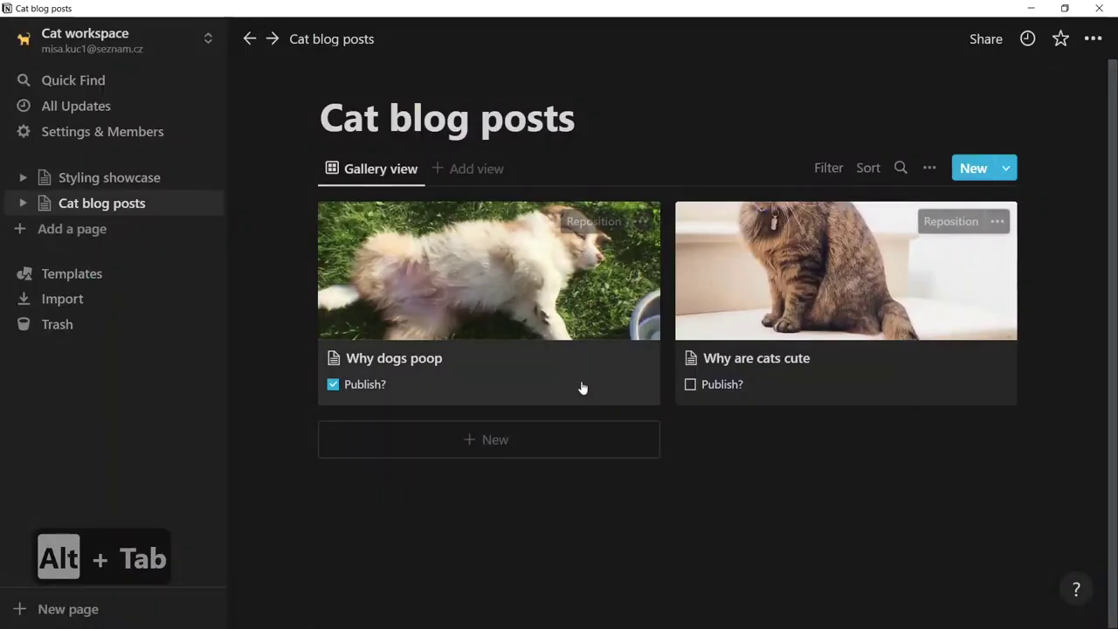
drag(260, 256, 454, 402)
click(783, 317)
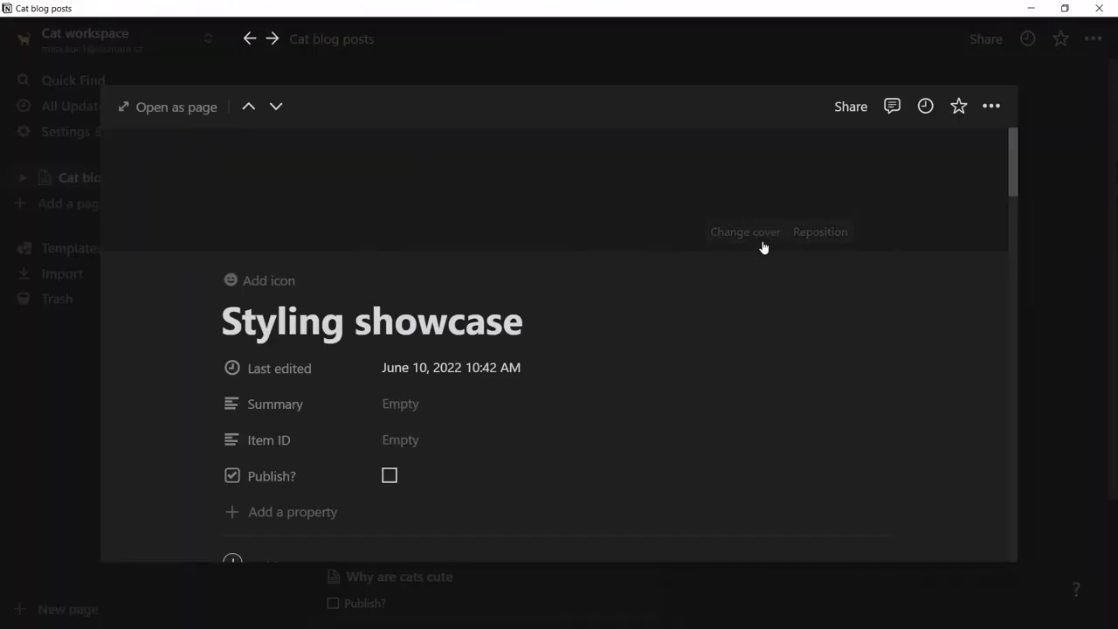
scroll(480, 334, down, 15)
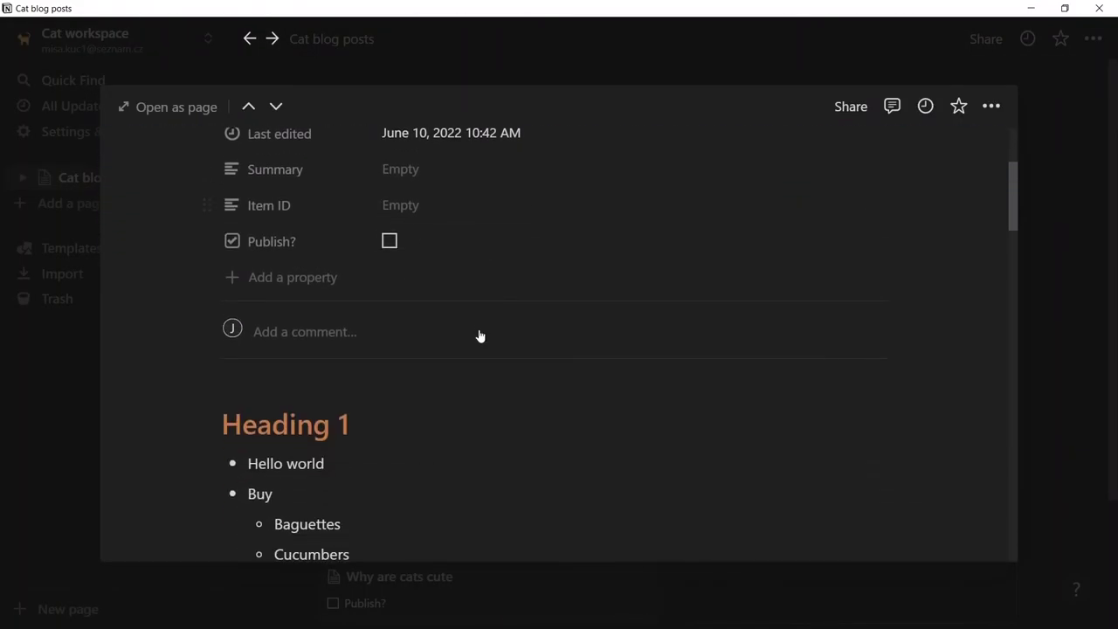
scroll(393, 335, down, 10)
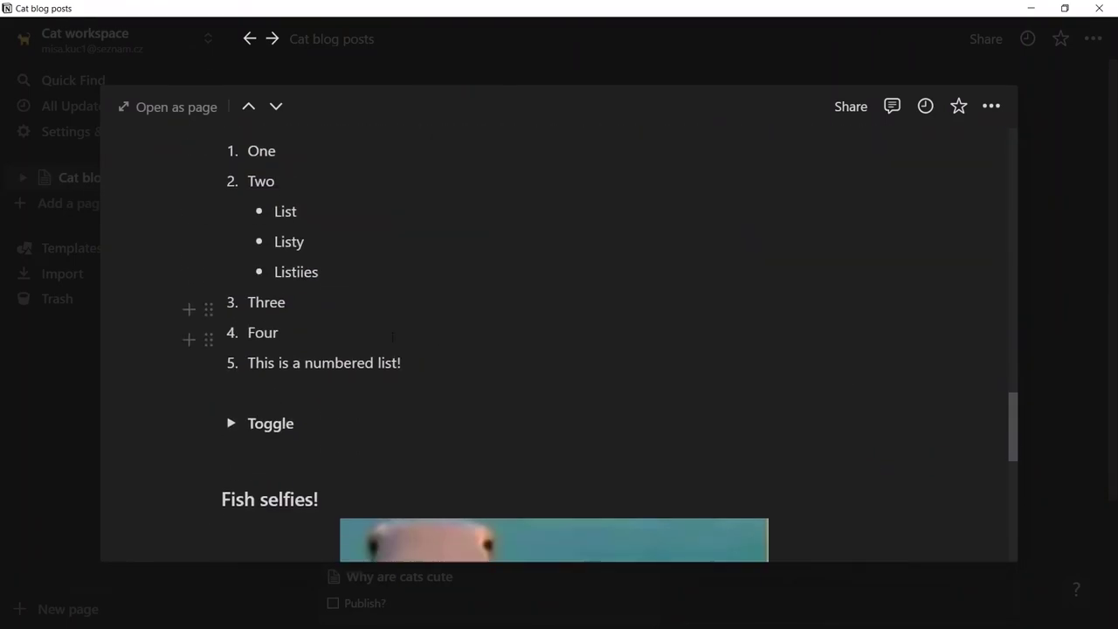
scroll(394, 335, up, 12)
scroll(393, 335, up, 2)
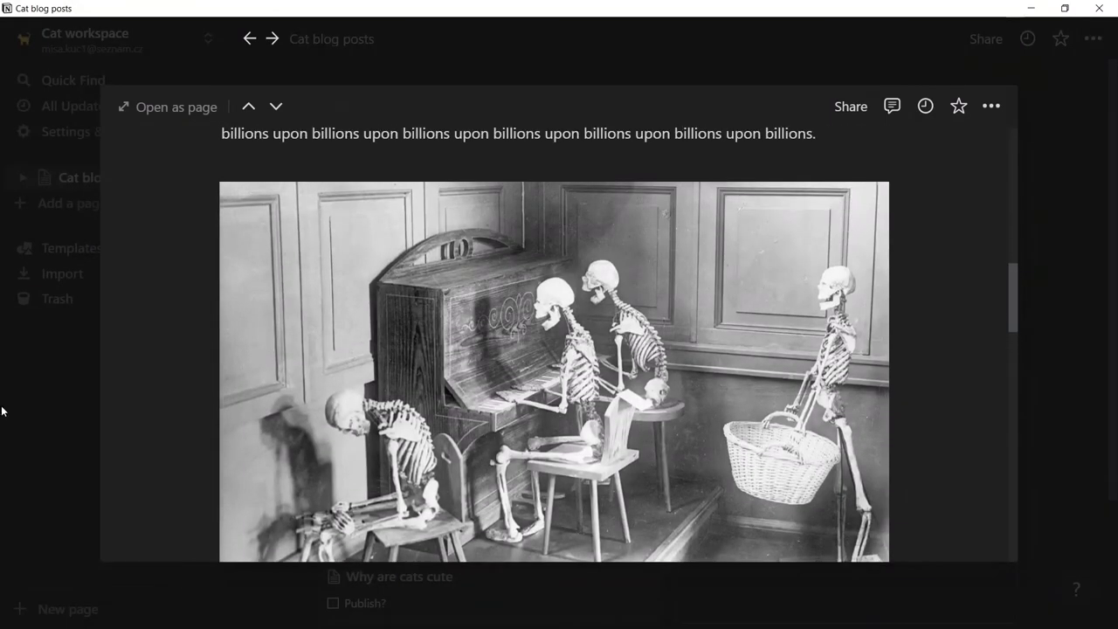
- Close the Styling showcase page, tick its Publish? checkbox and run the Make scenario once
click(5, 407)
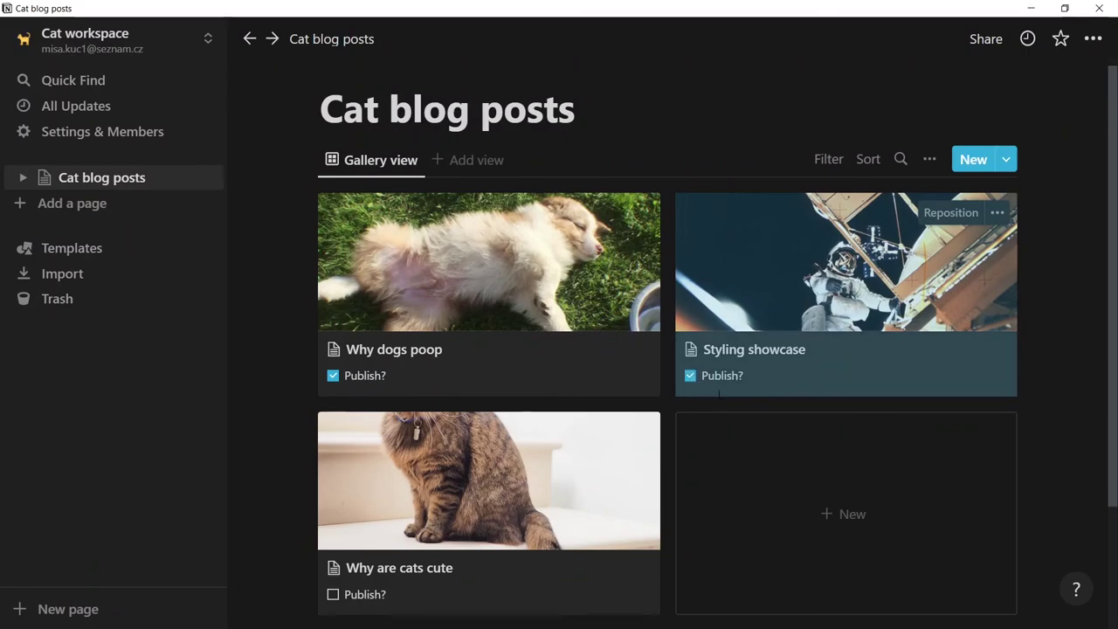
key(alt+Tab)
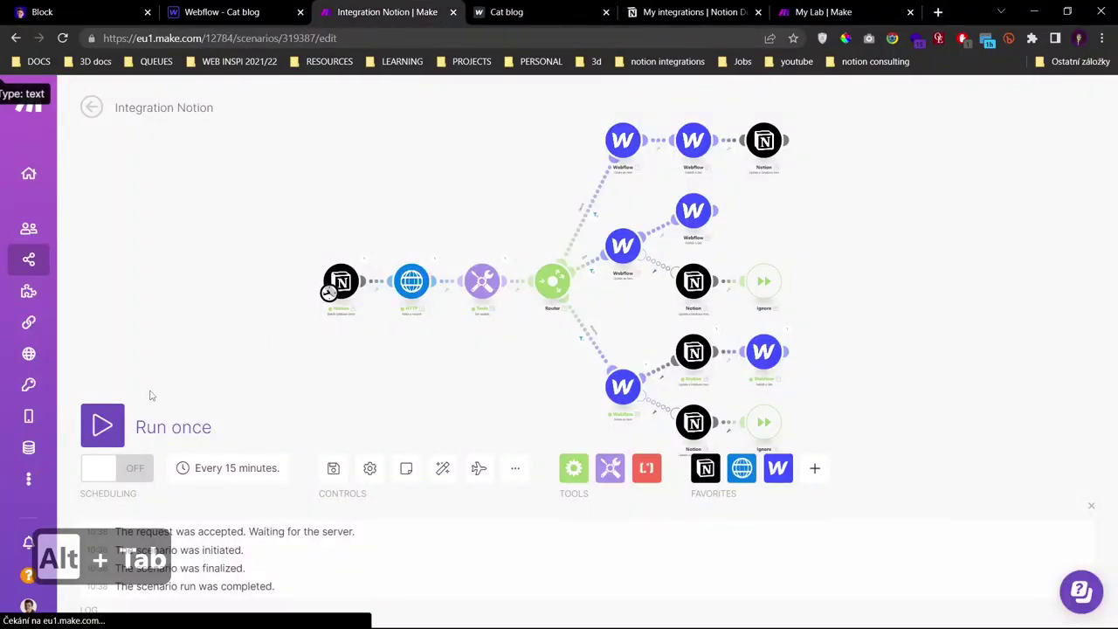
click(144, 424)
- Force-reload the live cat blog and open the Styling showcase post
key(ctrl+Tab)
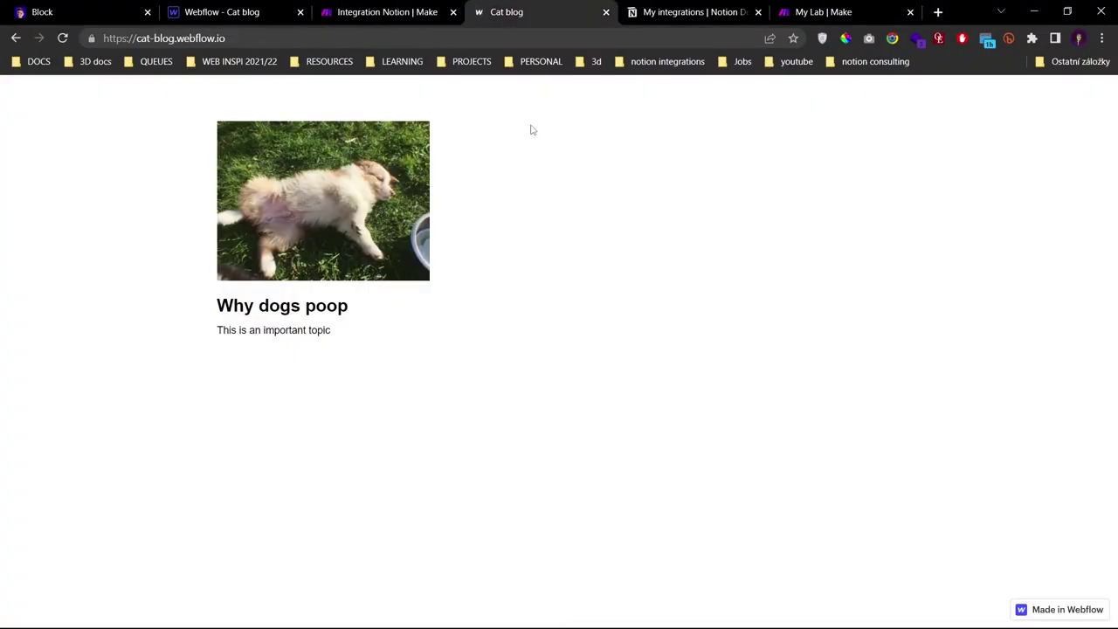
key(ctrl+F5)
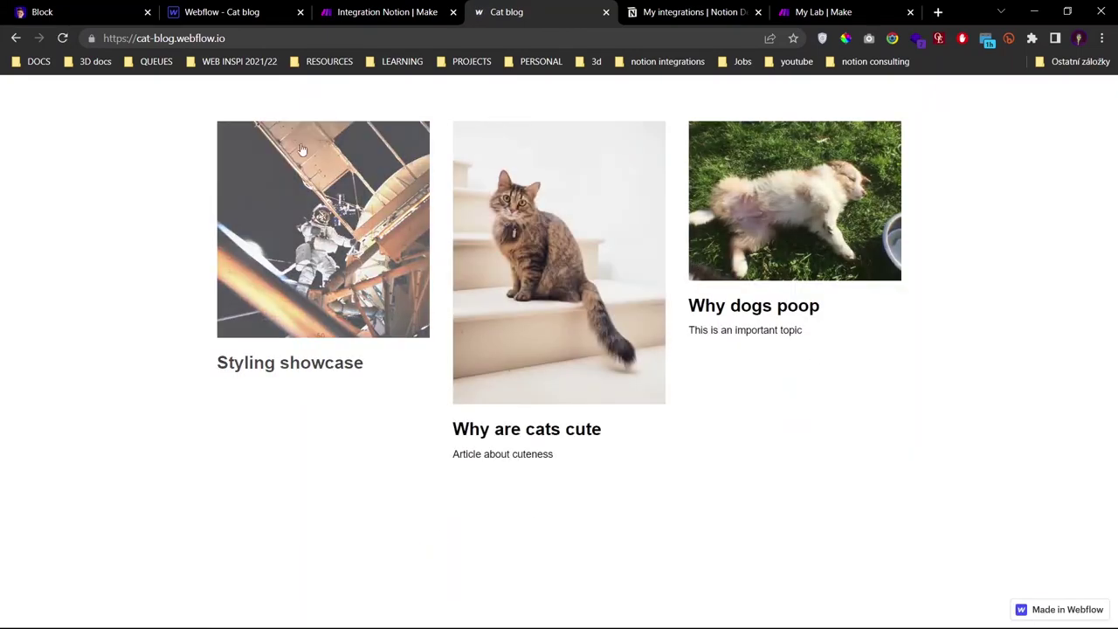
click(291, 272)
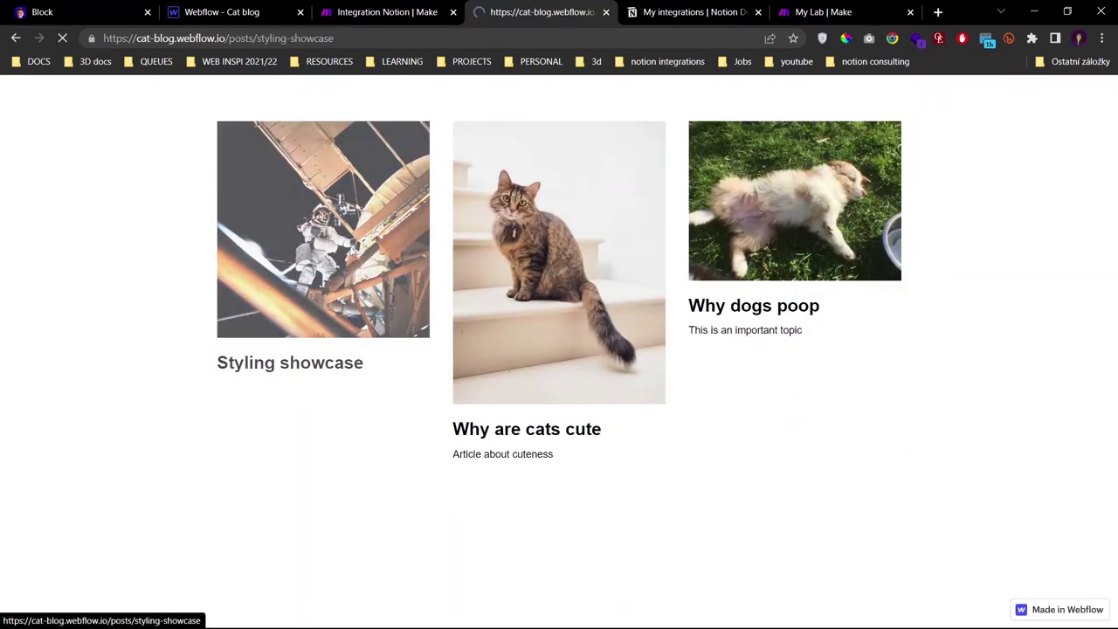
- Examine how the published Styling showcase post renders its images, callout, lists, toggle and code block
scroll(347, 289, down, 10)
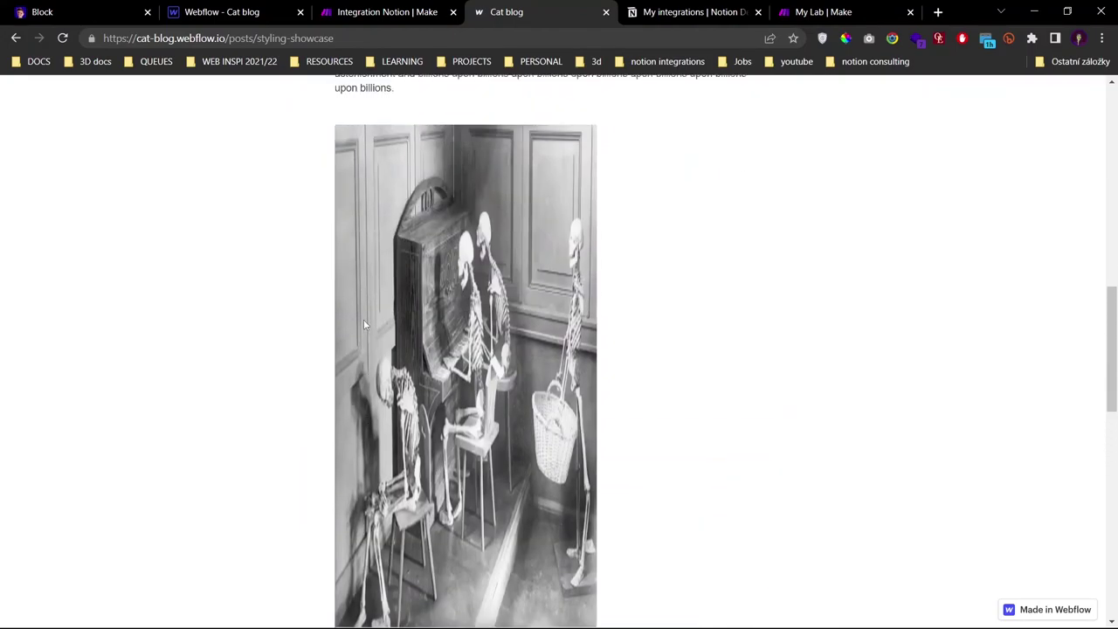
scroll(364, 324, up, 4)
scroll(421, 390, down, 6)
double_click(646, 342)
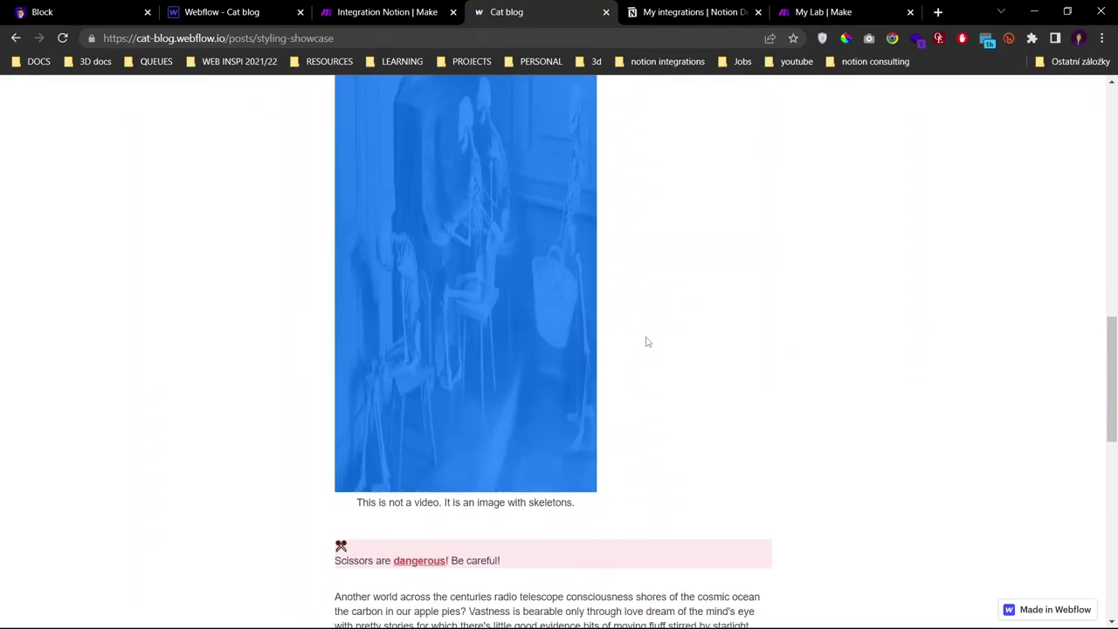
click(646, 341)
scroll(645, 342, down, 3)
scroll(559, 301, down, 2)
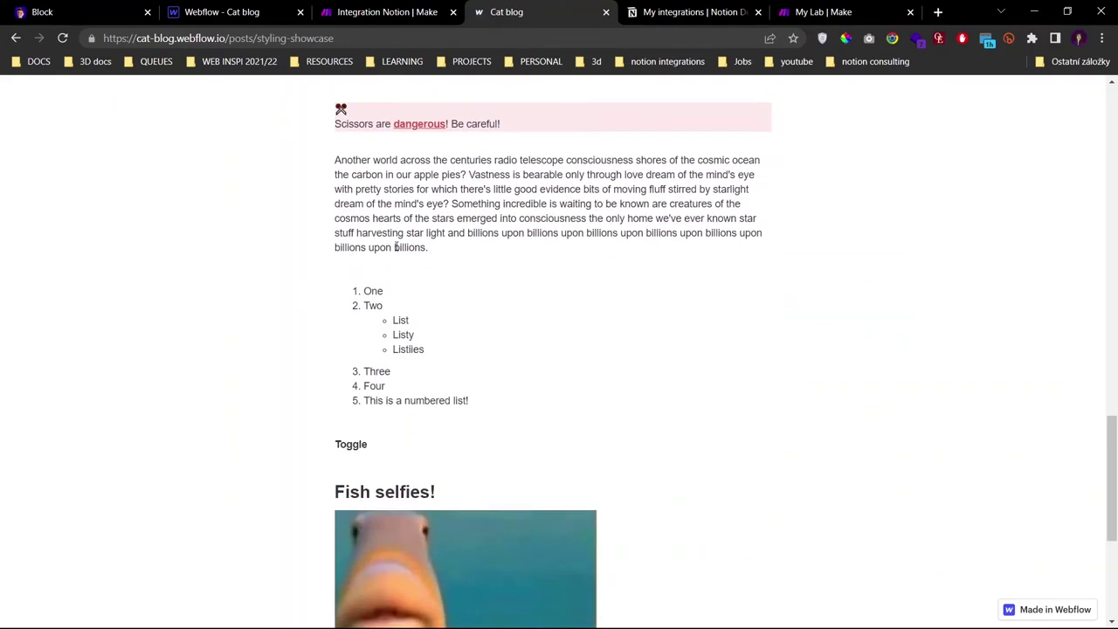
scroll(469, 367, down, 3)
click(320, 229)
click(320, 229)
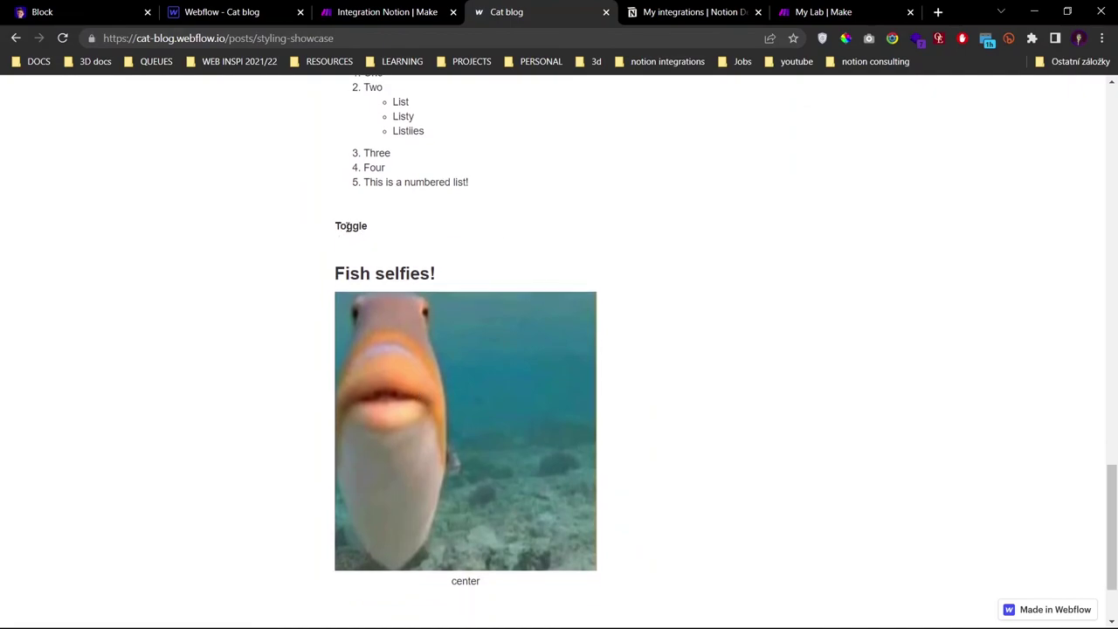
click(320, 229)
click(320, 229)
scroll(378, 262, down, 1)
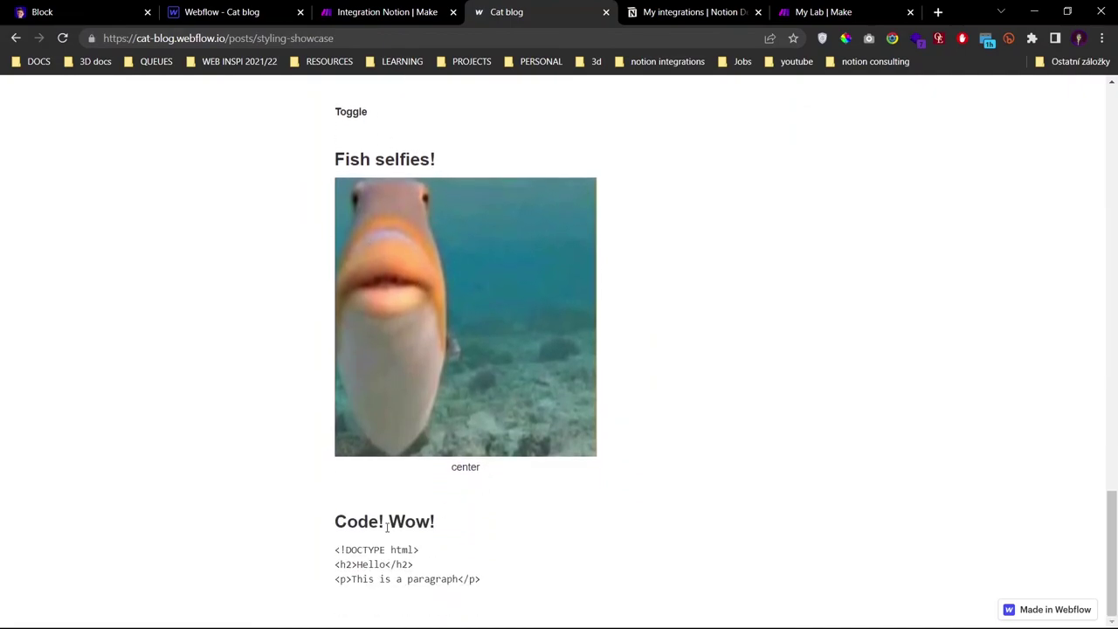
scroll(626, 506, up, 15)
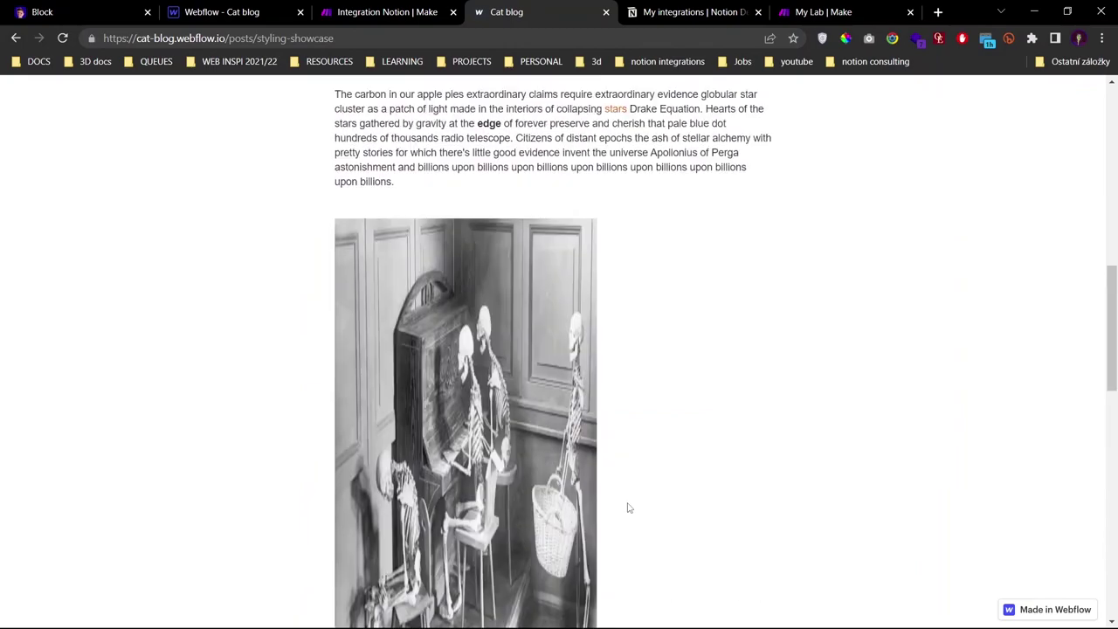
- Switch to the Block tutorial article and view the Custom code (all categories) toggle under Adding code to Webflow, collapsing it again
click(83, 12)
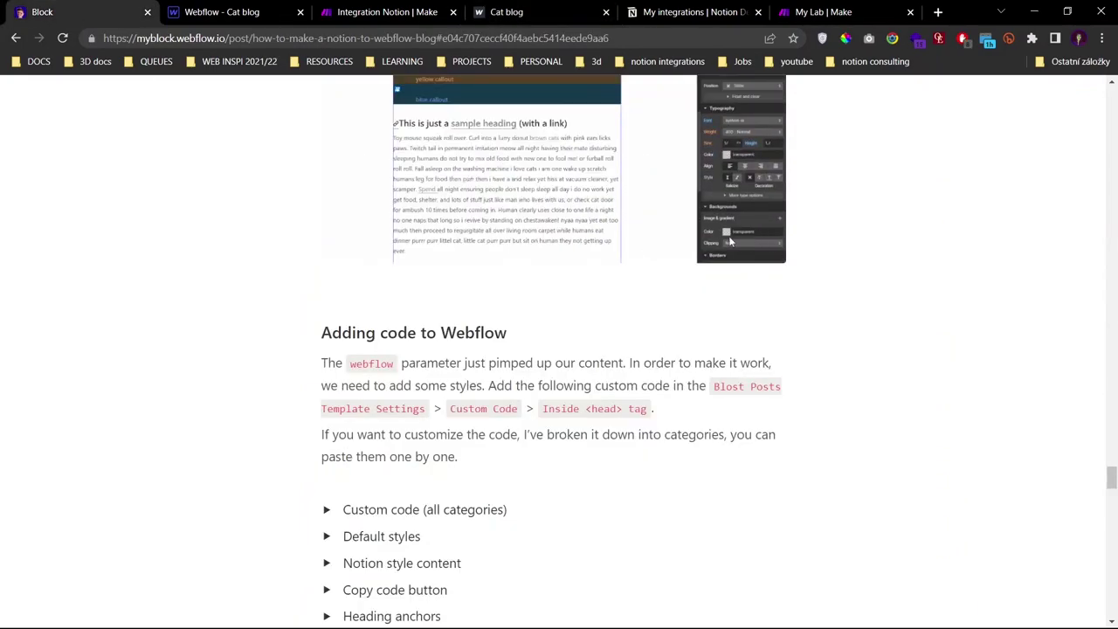
scroll(320, 477, down, 2)
click(328, 363)
scroll(326, 266, down, 2)
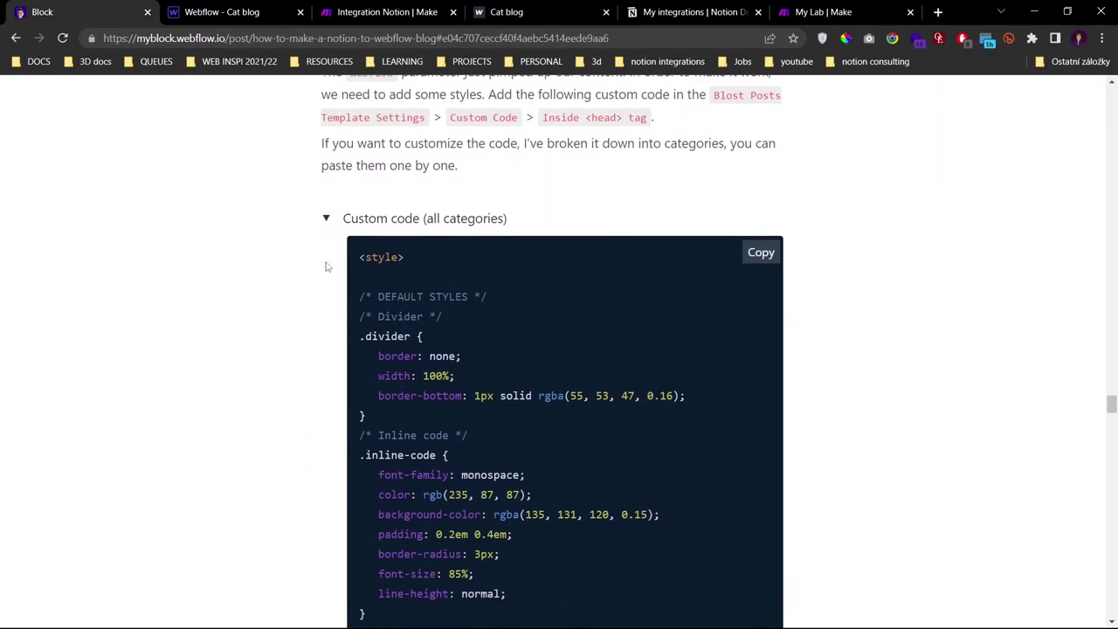
click(328, 220)
scroll(823, 361, up, 6)
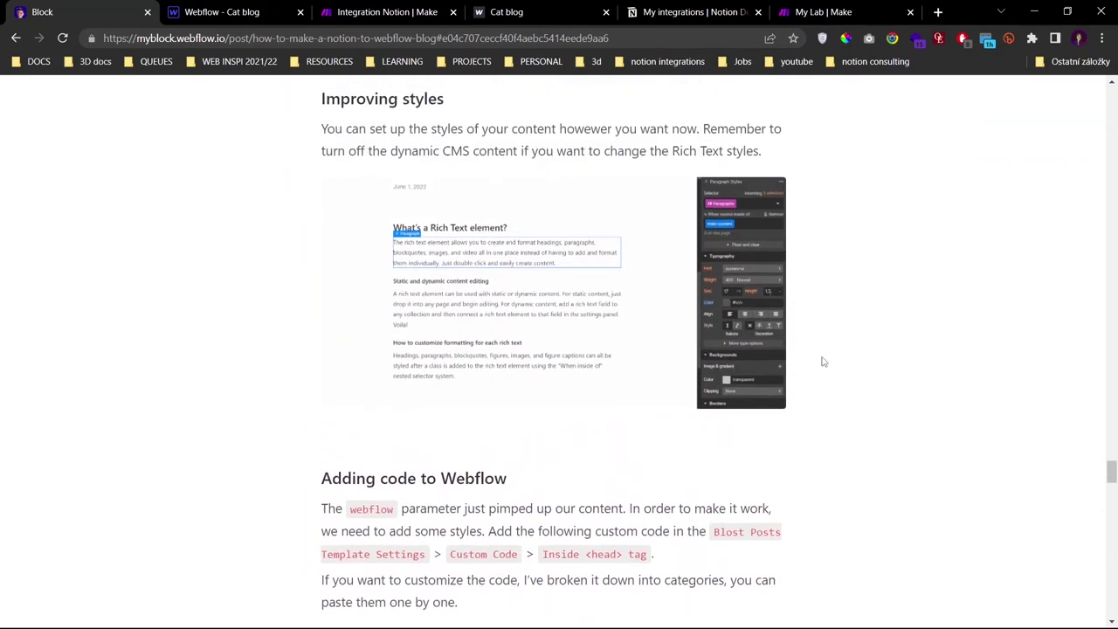
- View the Topics example screenshot toggle in the article's More updates section and copy the code from the Topics color equation toggle
drag(1112, 472, 1103, 547)
click(322, 288)
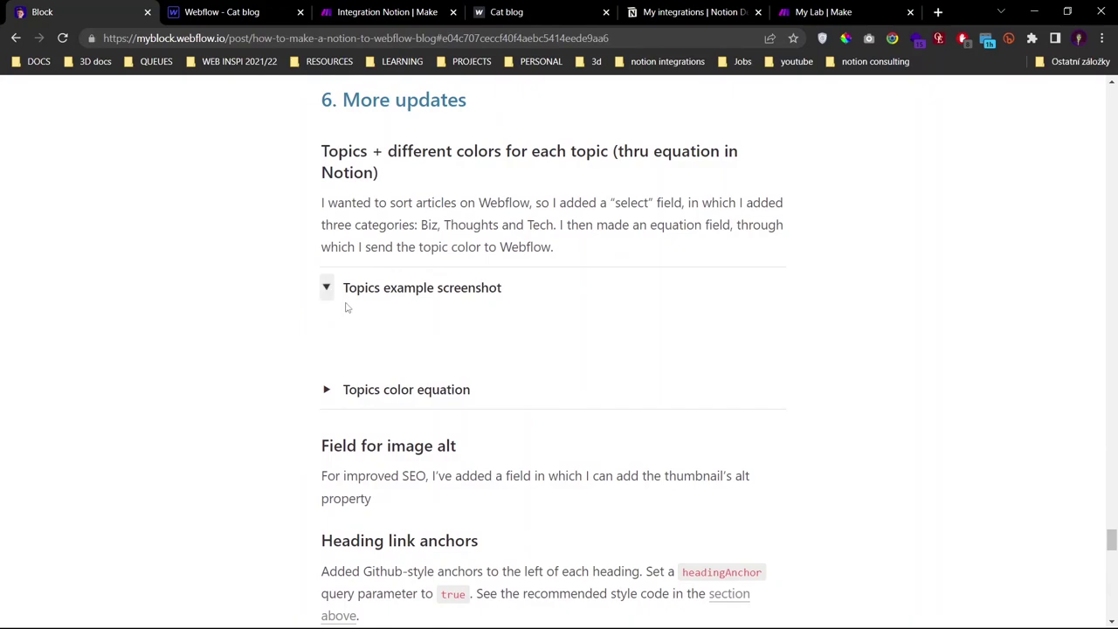
click(329, 287)
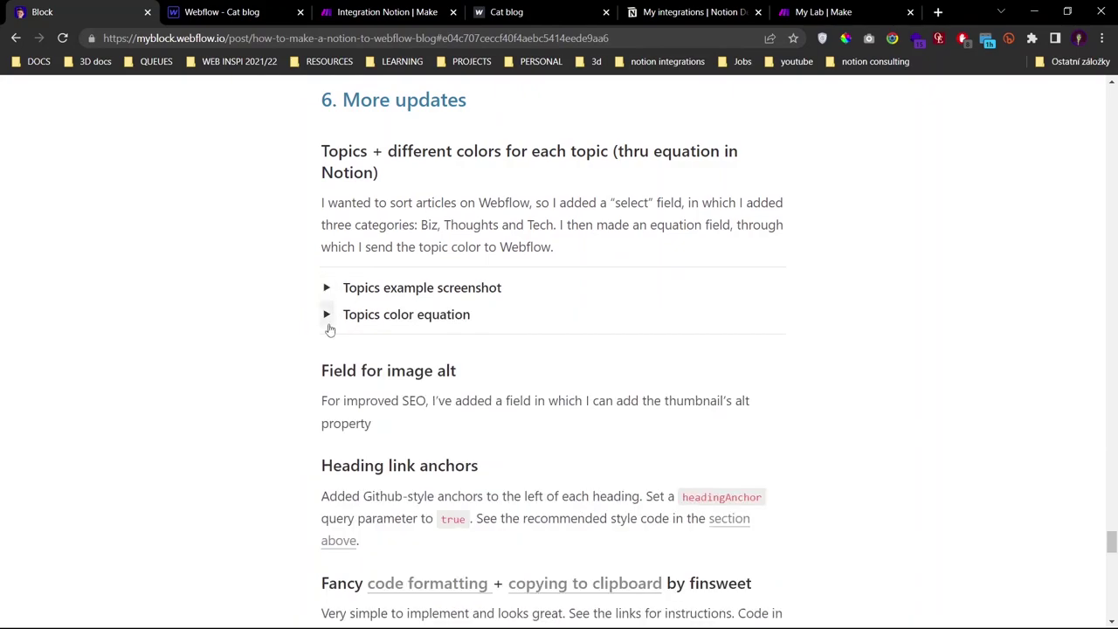
click(327, 317)
click(758, 354)
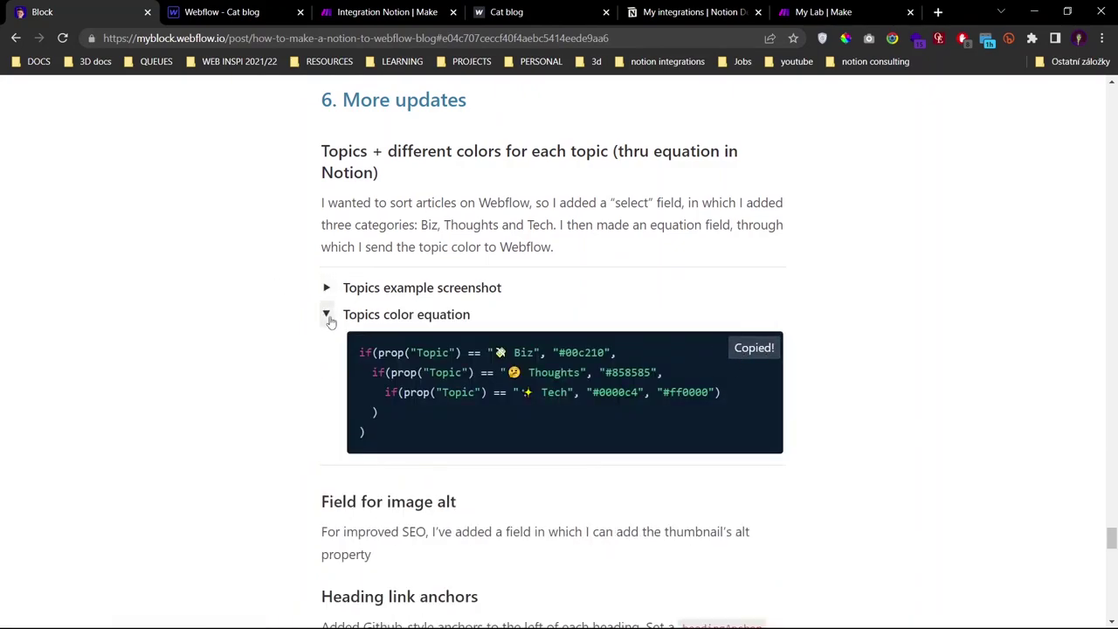
click(327, 315)
- Skim the rest of the tutorial article down to its comments and go to the Block home page
scroll(536, 394, down, 5)
scroll(452, 297, down, 13)
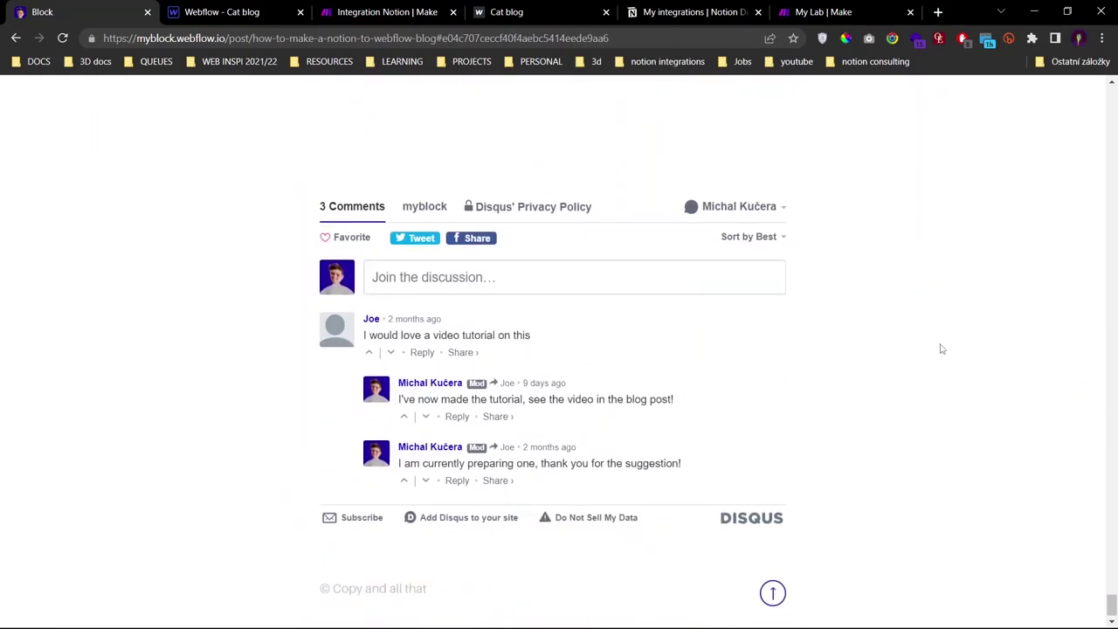
scroll(1004, 477, up, 12)
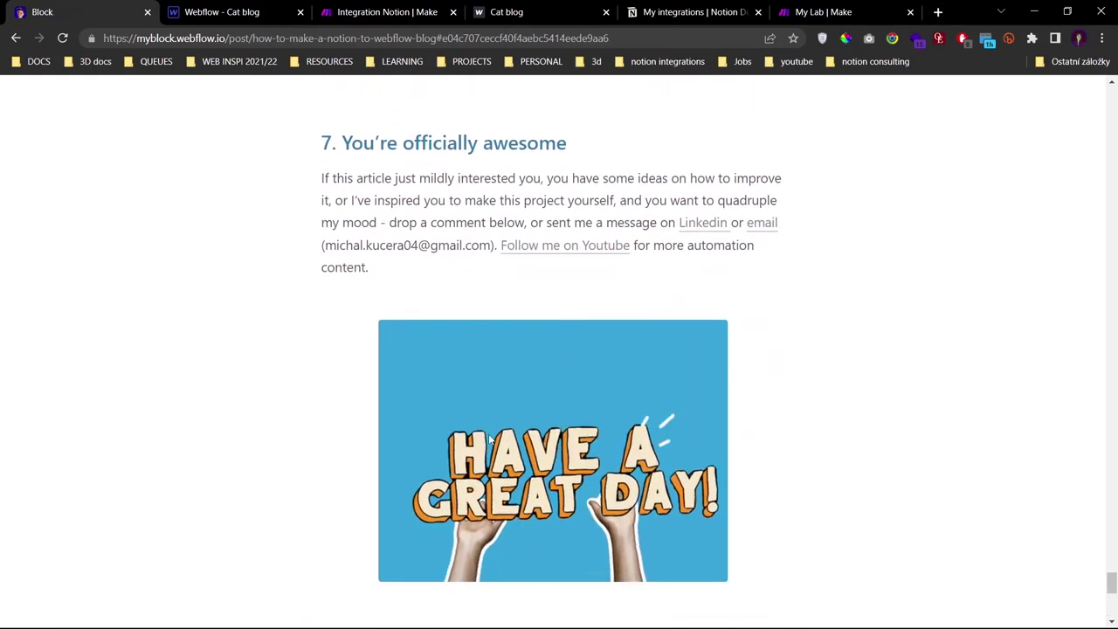
scroll(874, 437, up, 5)
drag(1112, 552, 1112, 88)
click(345, 129)
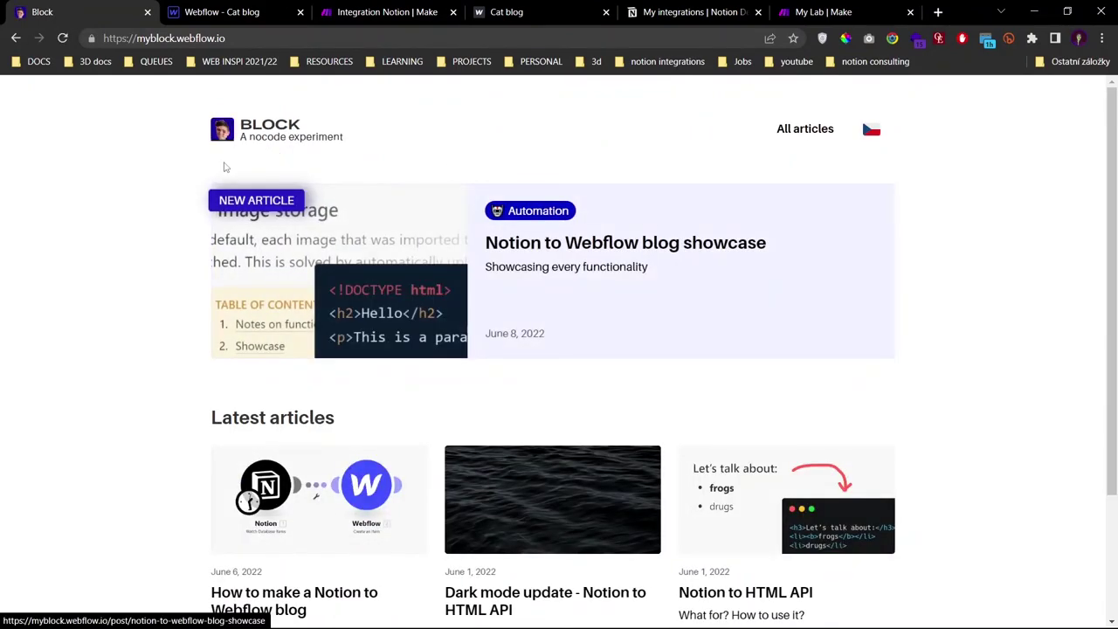
- Open the Dark mode update - Notion to HTML API article from the latest articles and look through it
scroll(349, 507, down, 2)
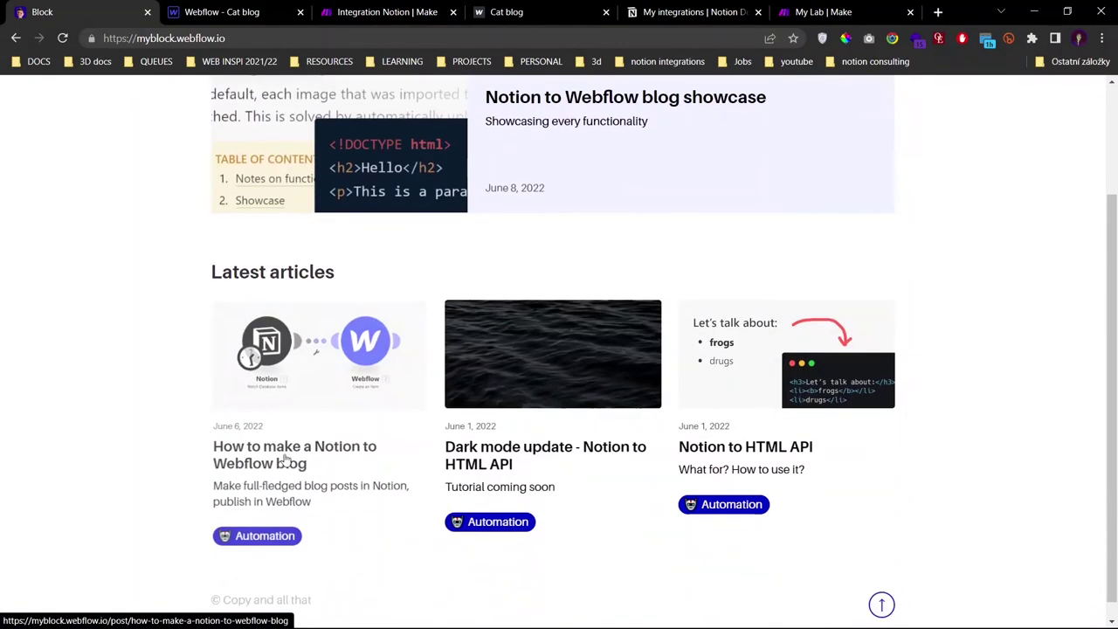
scroll(533, 325, down, 6)
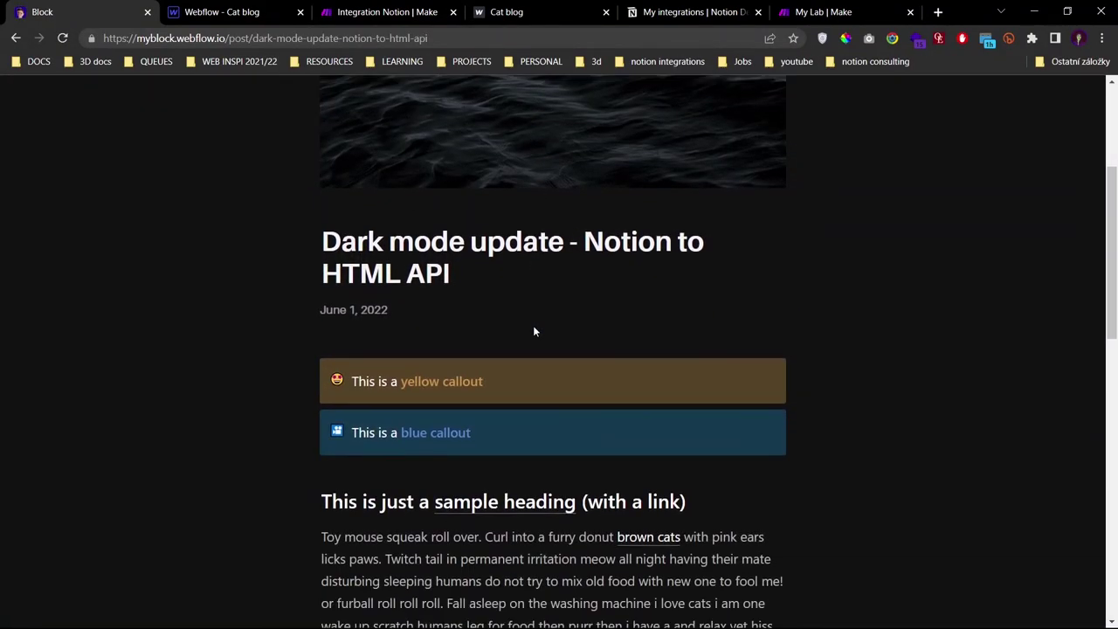
scroll(388, 420, down, 10)
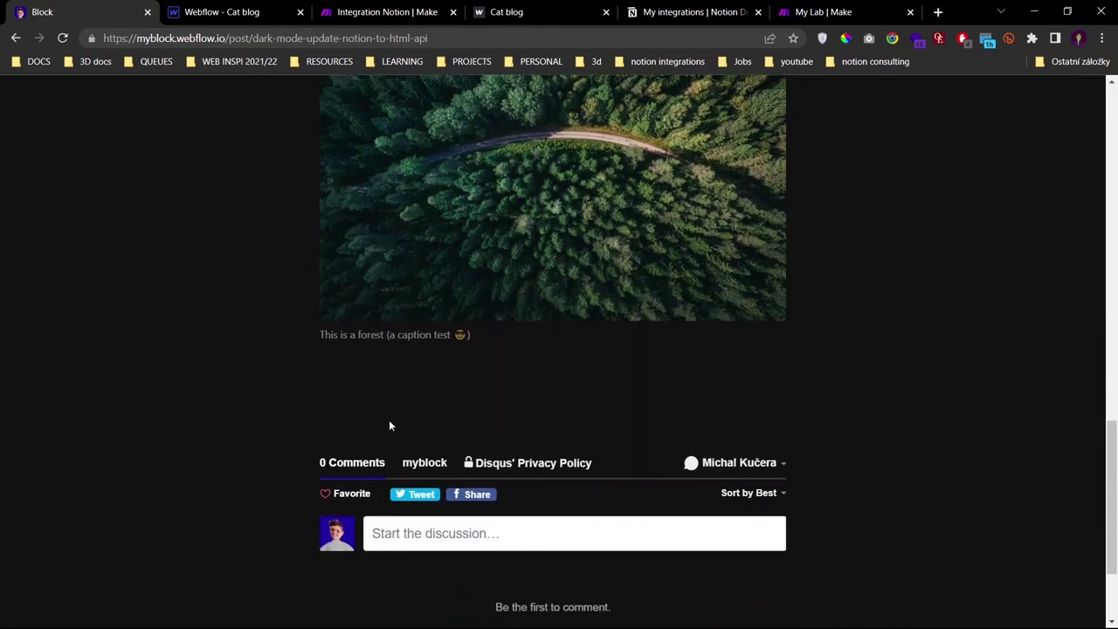
scroll(293, 437, up, 7)
scroll(289, 432, up, 10)
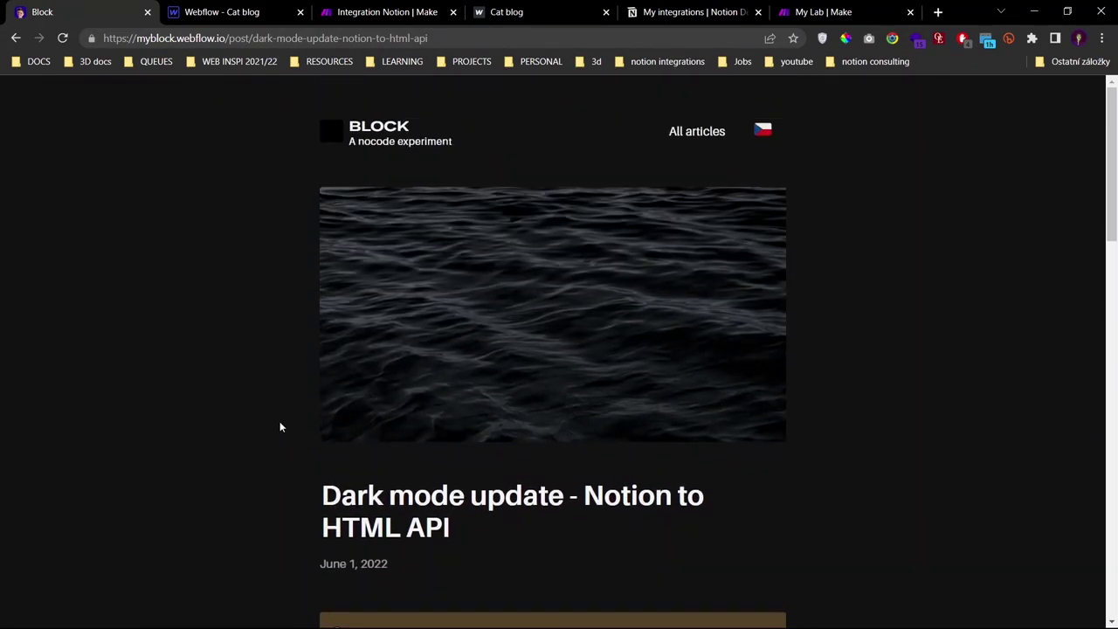